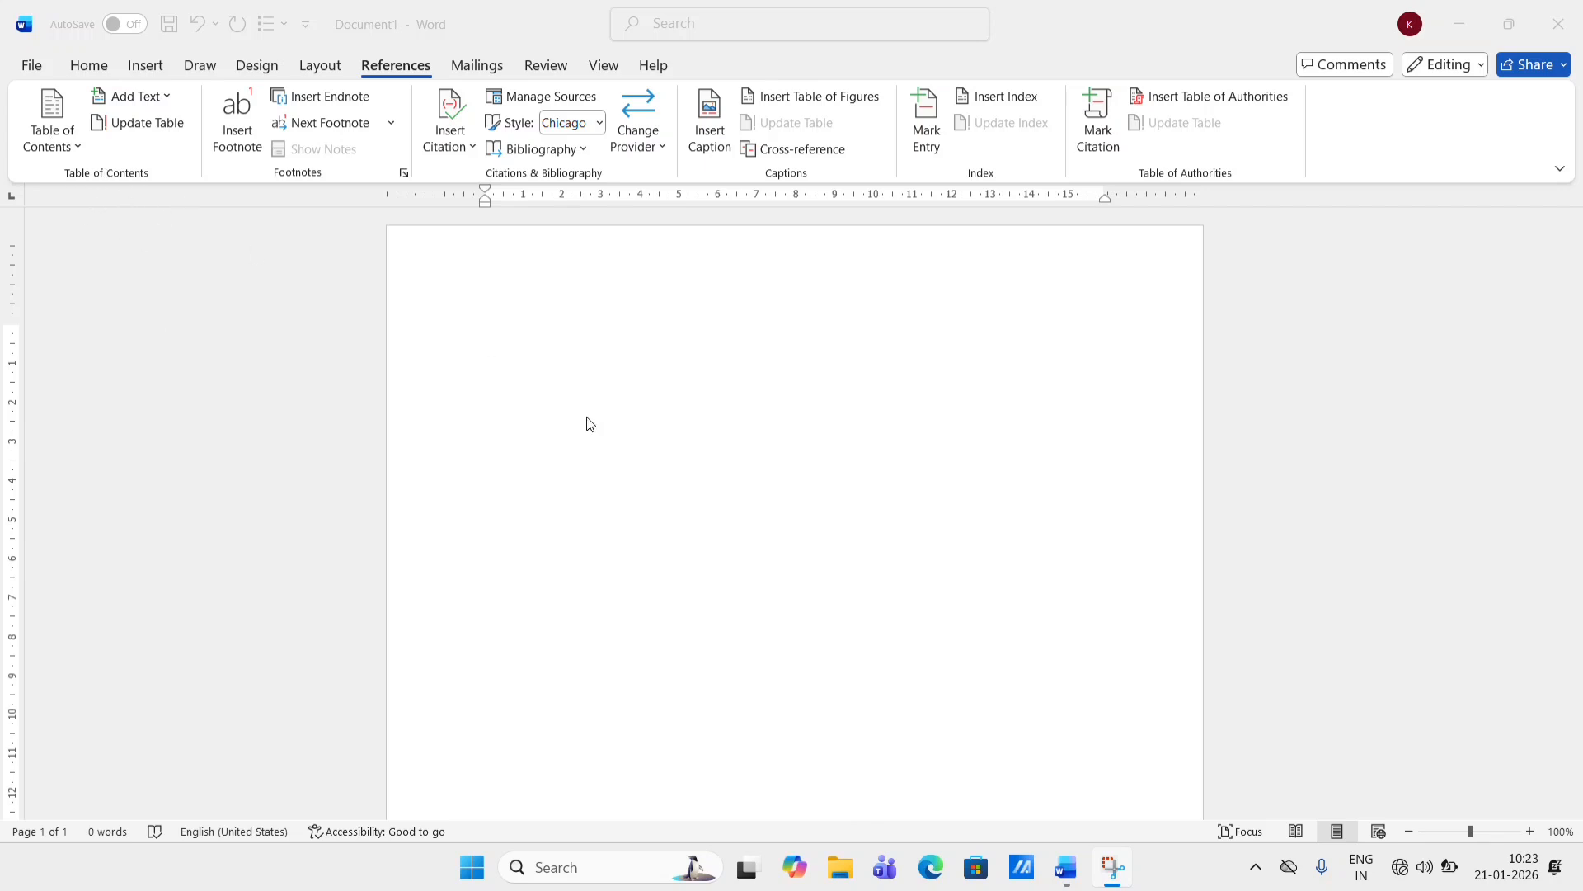
# - Type the word "computer" at the top of the blank page
pyautogui.click(503, 365)
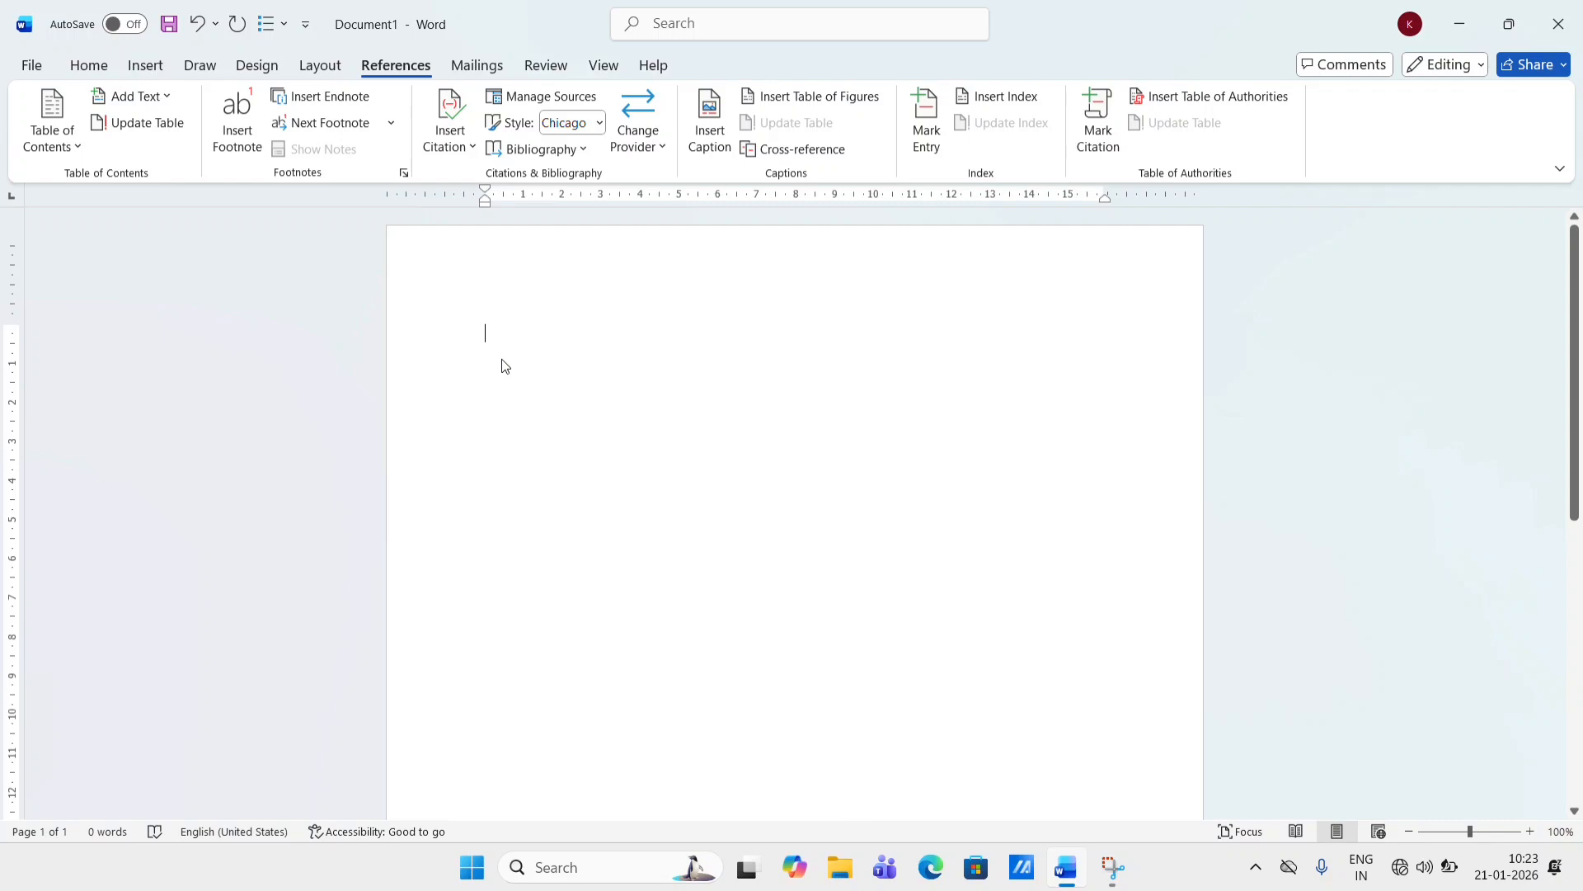
pyautogui.write('c')
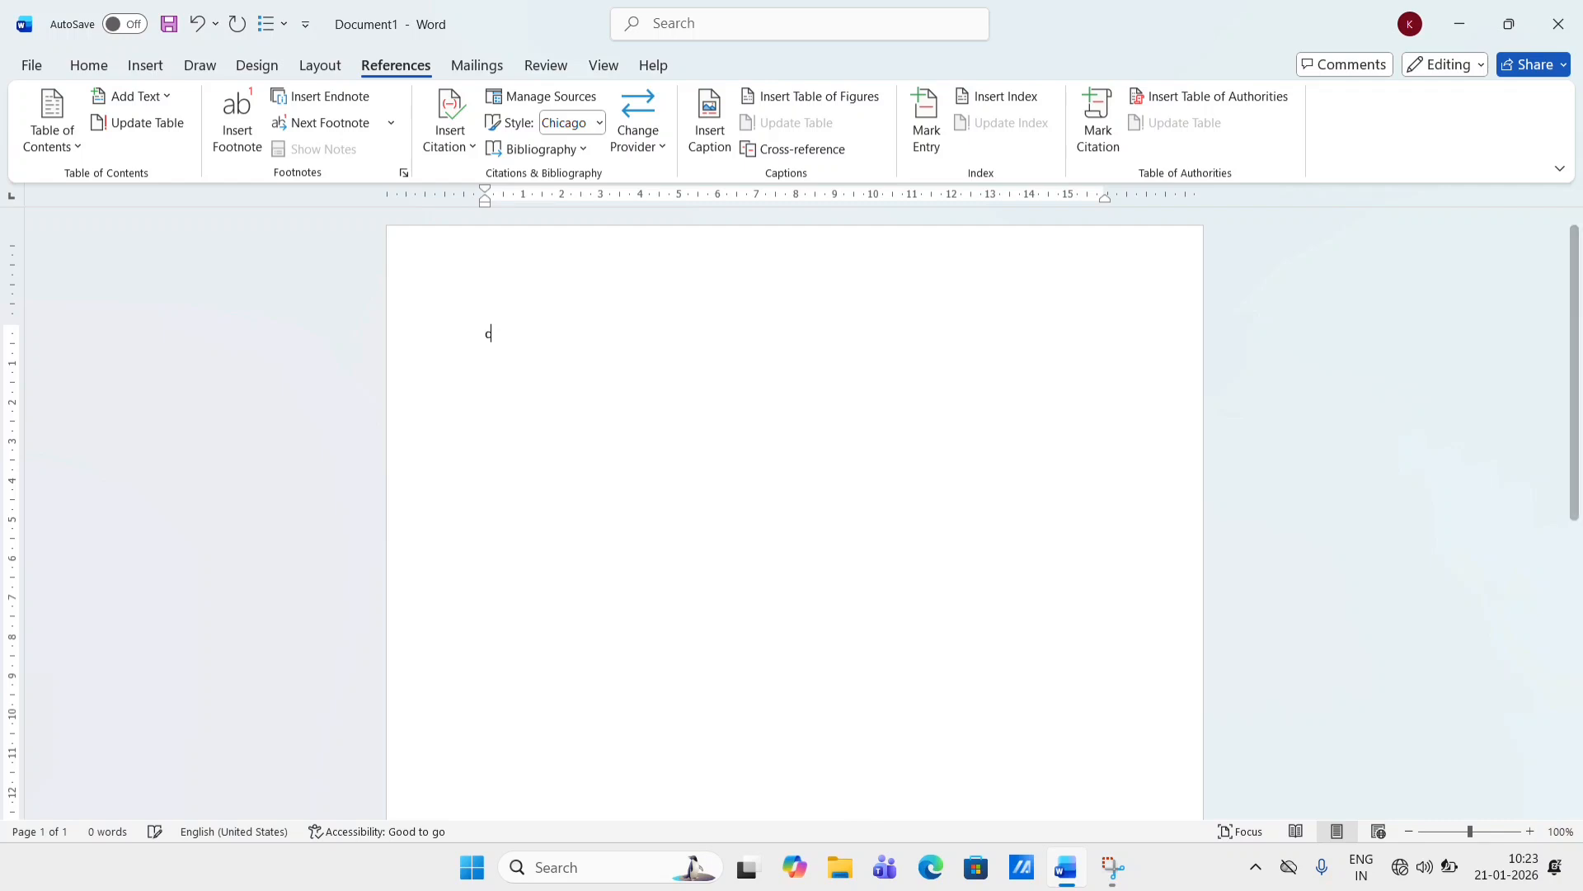
pyautogui.write('omputer')
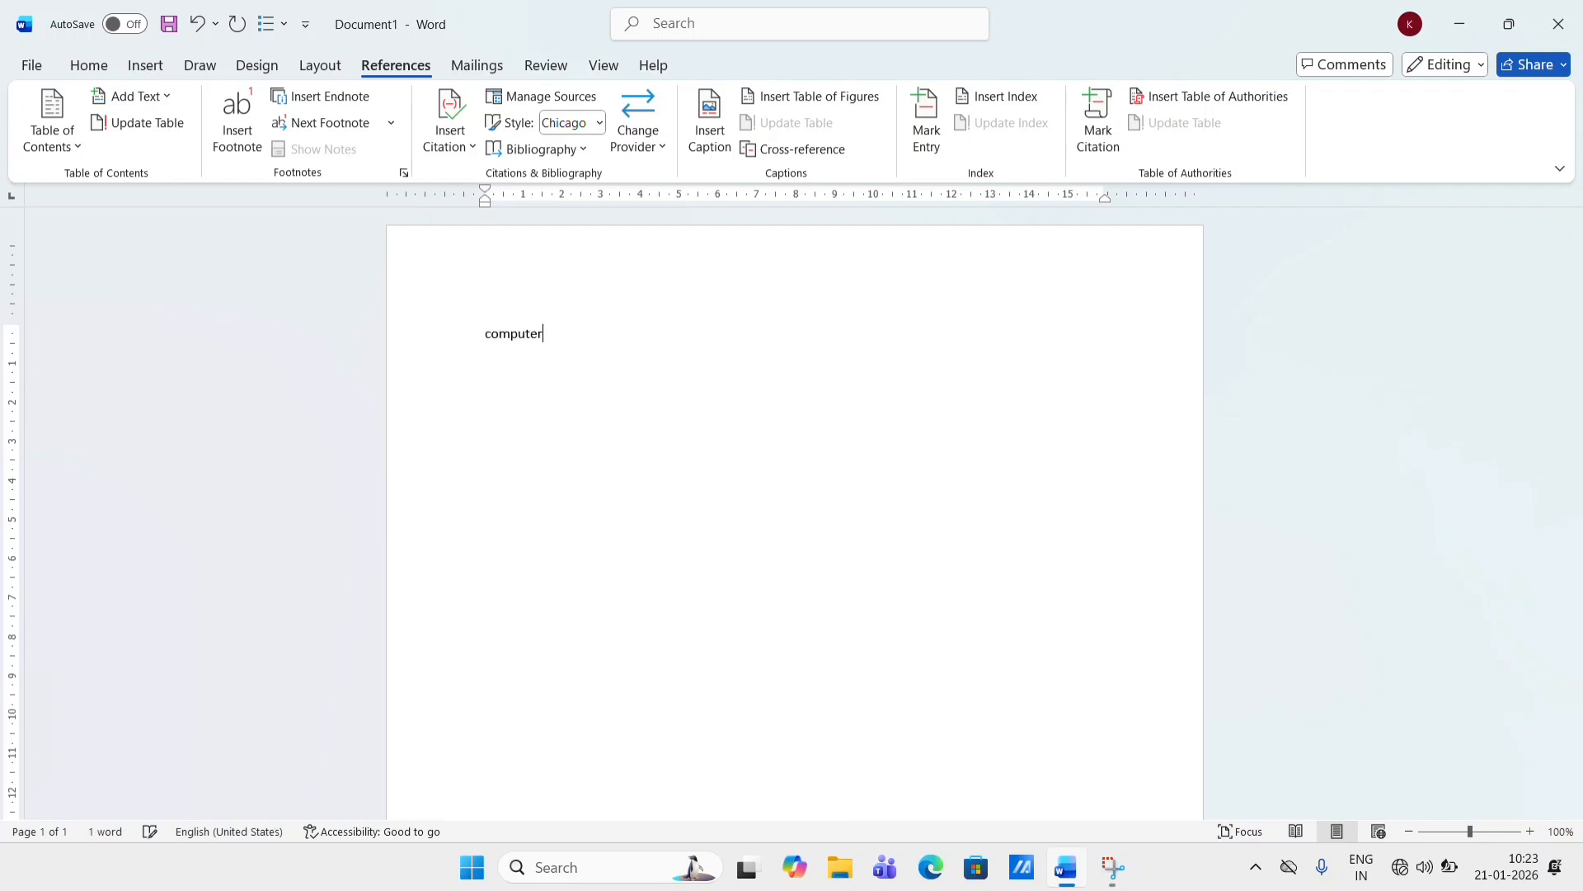
# - Select all the text and increase its font size three steps
pyautogui.hotkey('ctrl', 'a')
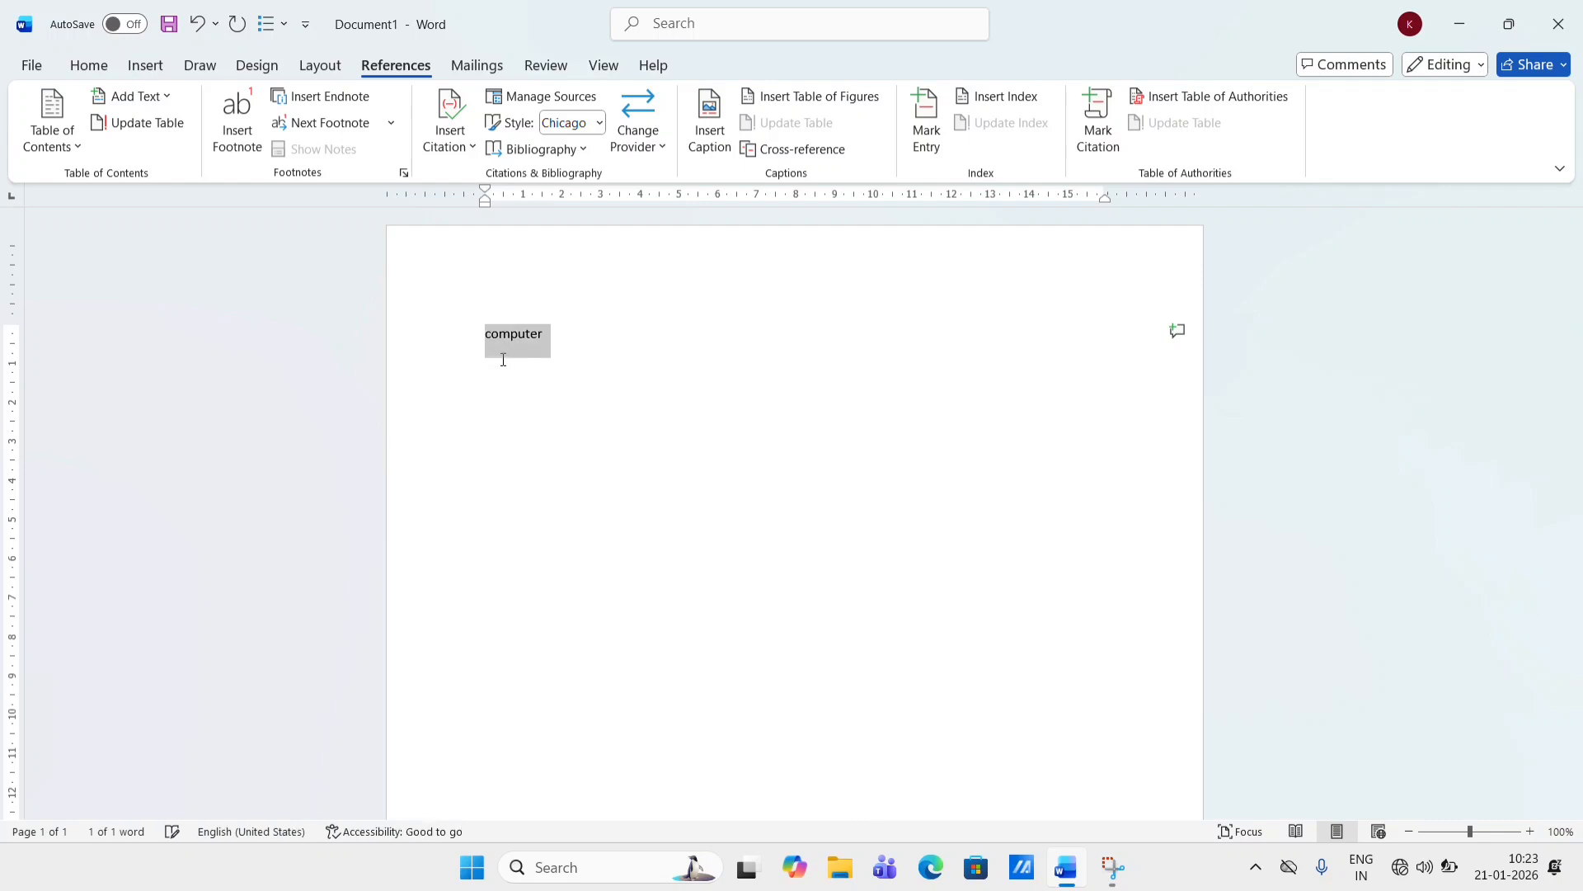
pyautogui.hotkey('ctrl', 'shift', '.')
pyautogui.hotkey('ctrl', 'shift', '.')
pyautogui.hotkey('ctrl', 'shift', '.')
pyautogui.hotkey('ctrl', 'shift', '.')
pyautogui.hotkey('ctrl', 'shift', '.')
pyautogui.hotkey('ctrl', 'shift', '.')
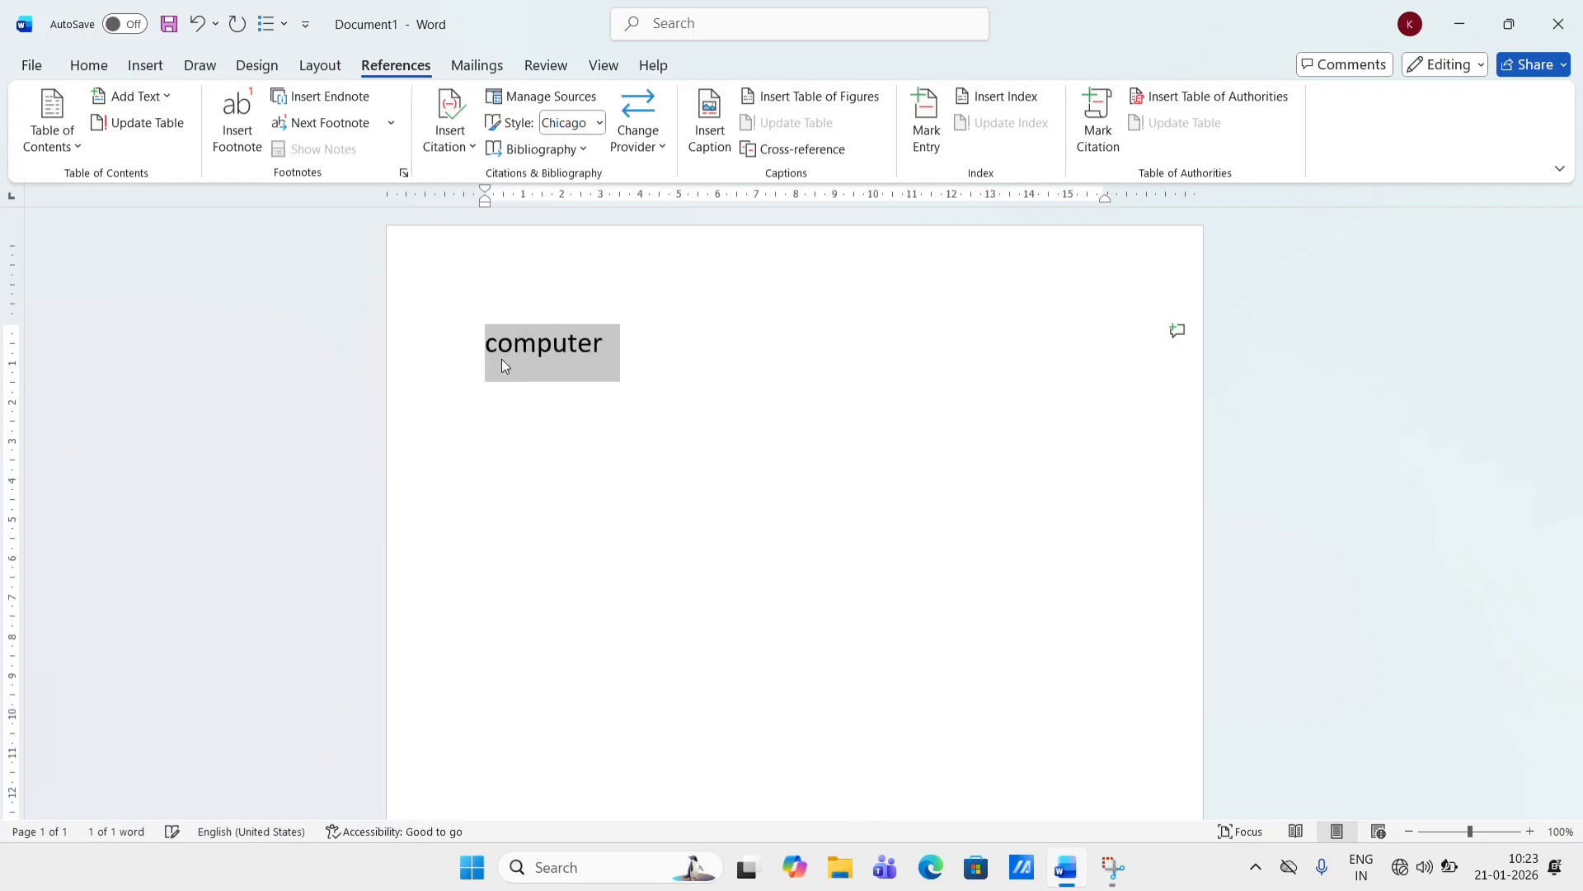
# - Make the selected title bold and centre it on the page
pyautogui.hotkey('ctrl', 'b')
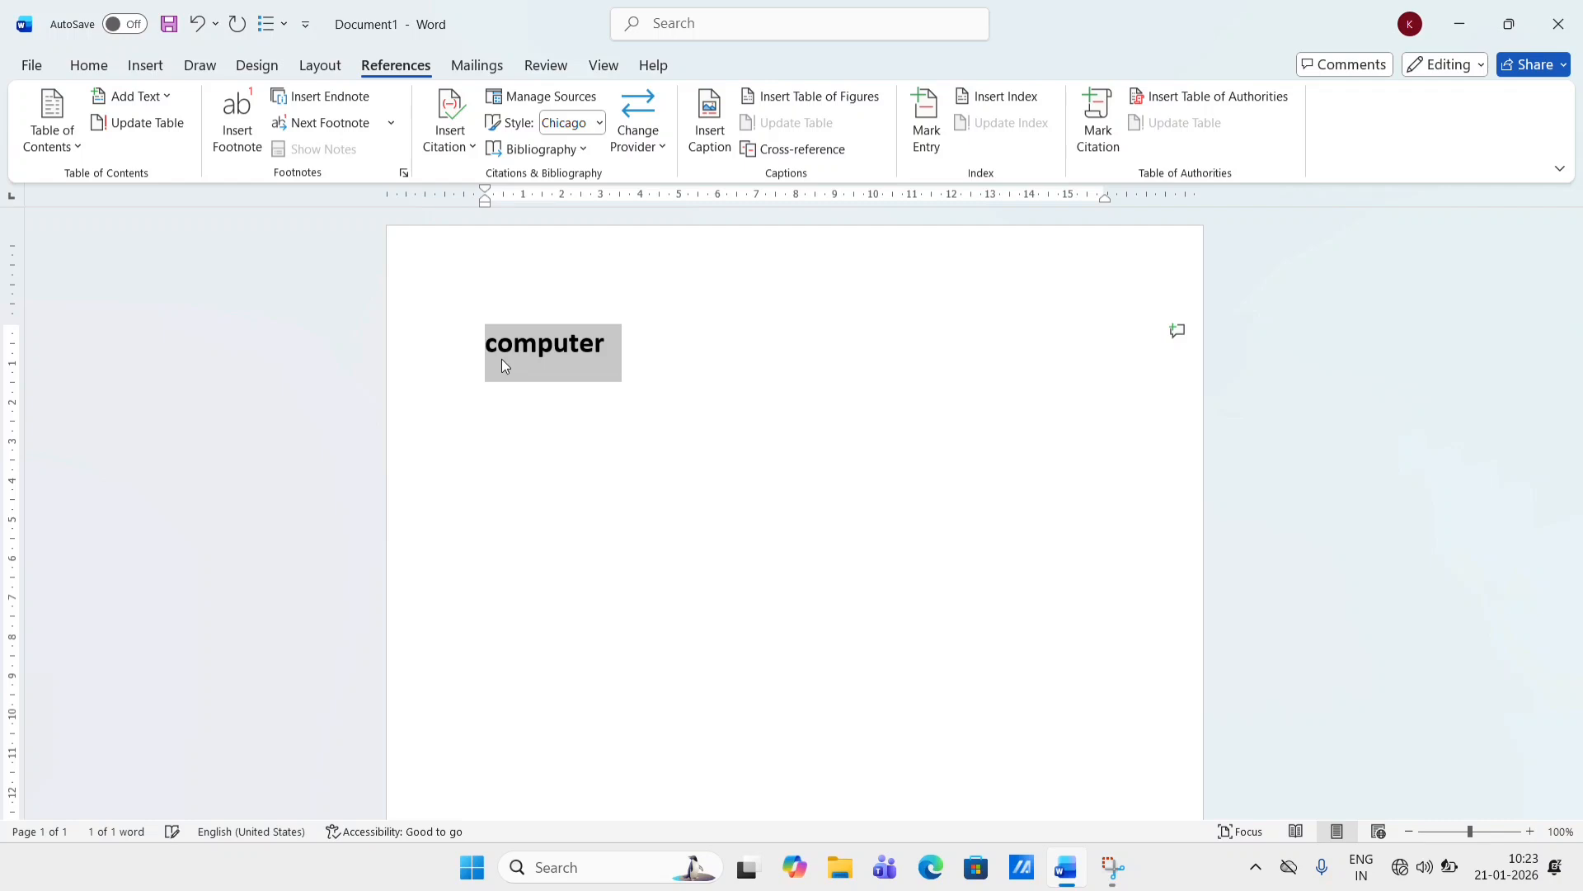
pyautogui.hotkey('ctrl', 'e')
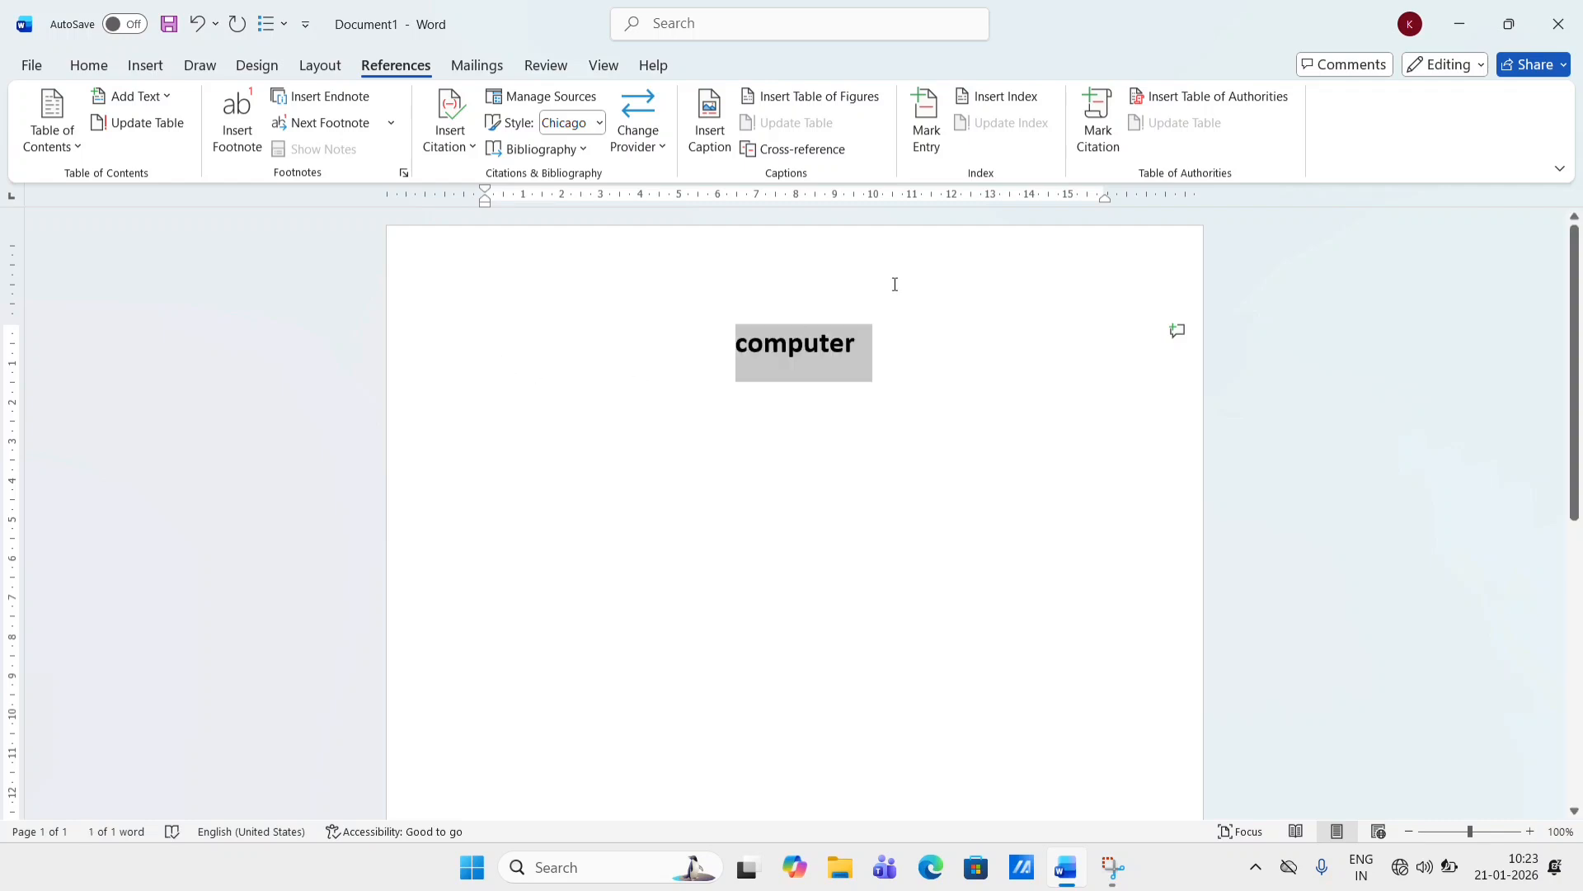
# - Start a new left-aligned paragraph below the Computer title
pyautogui.click(908, 311)
pyautogui.press('Return')
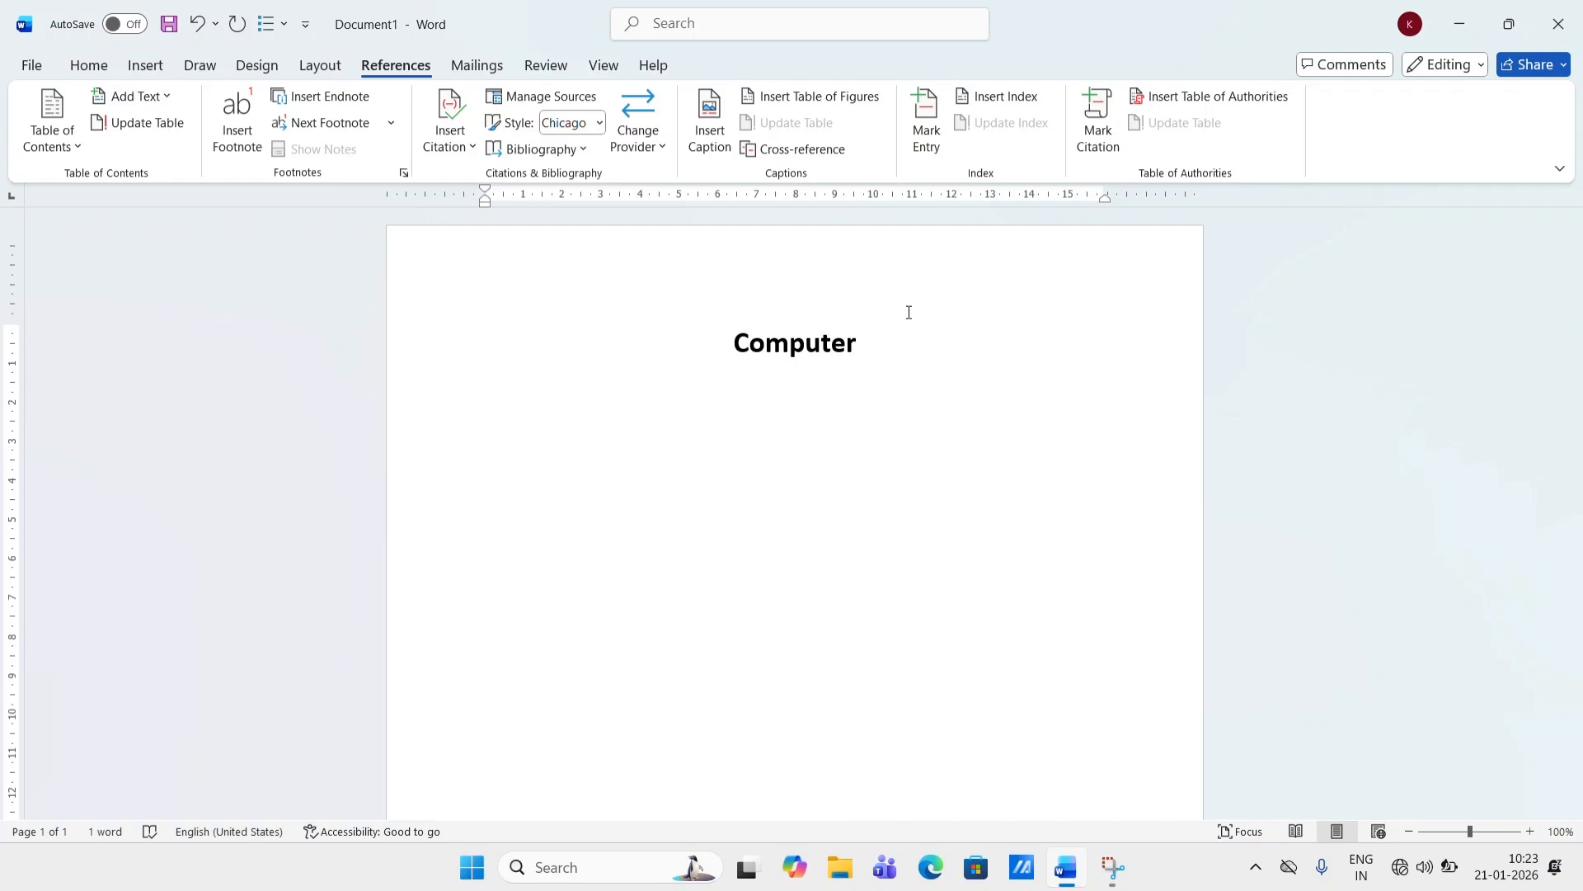
pyautogui.hotkey('ctrl', 'l')
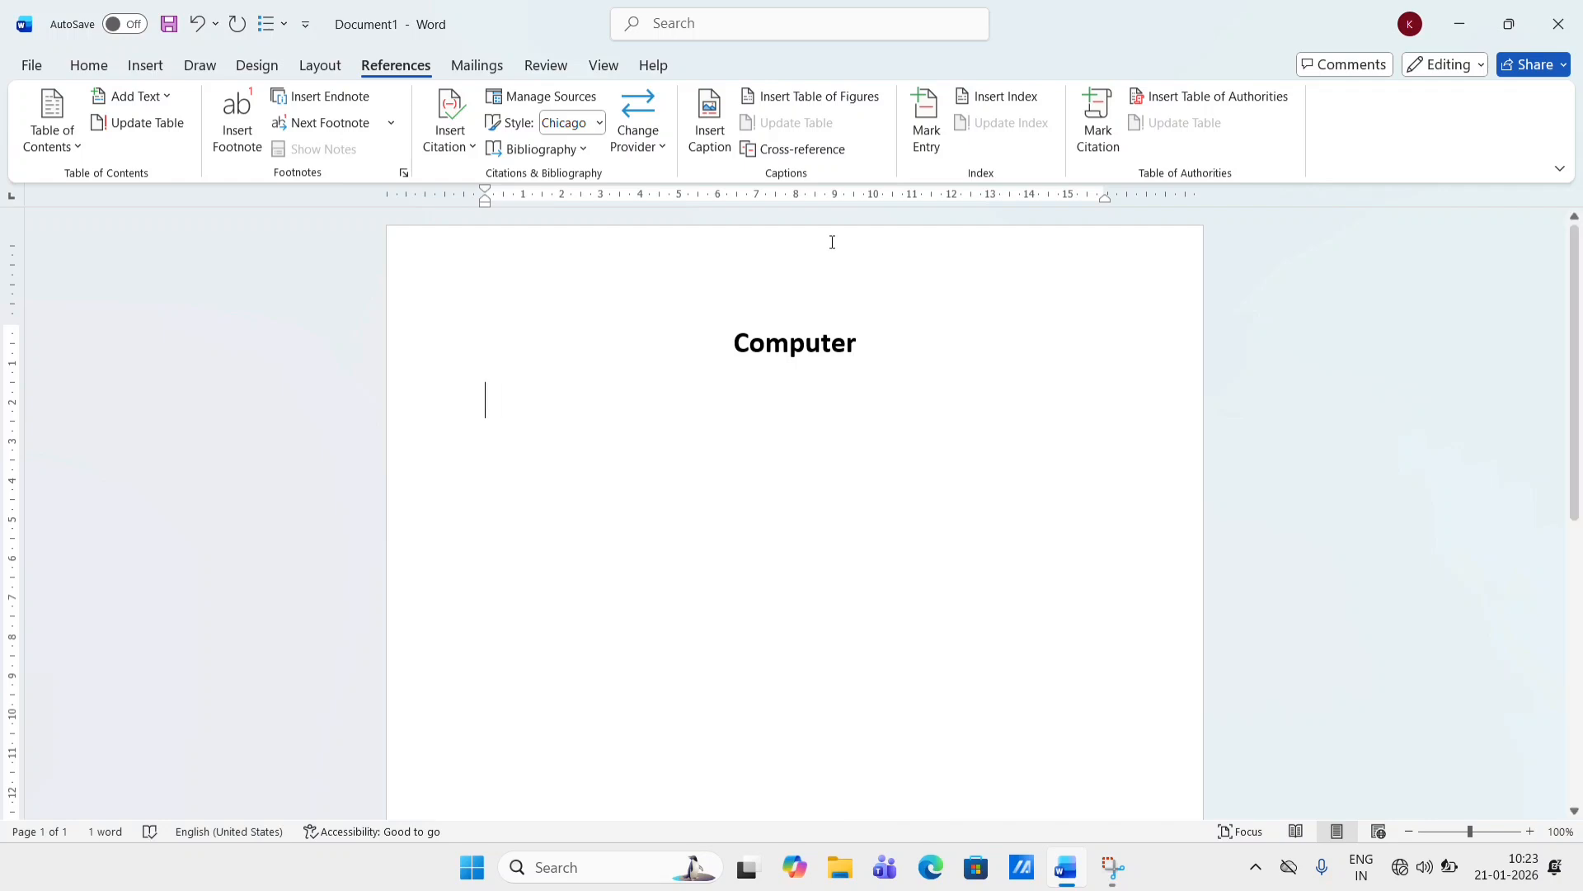
# - Type the line "Ms word" and start a new paragraph after it
pyautogui.click(97, 65)
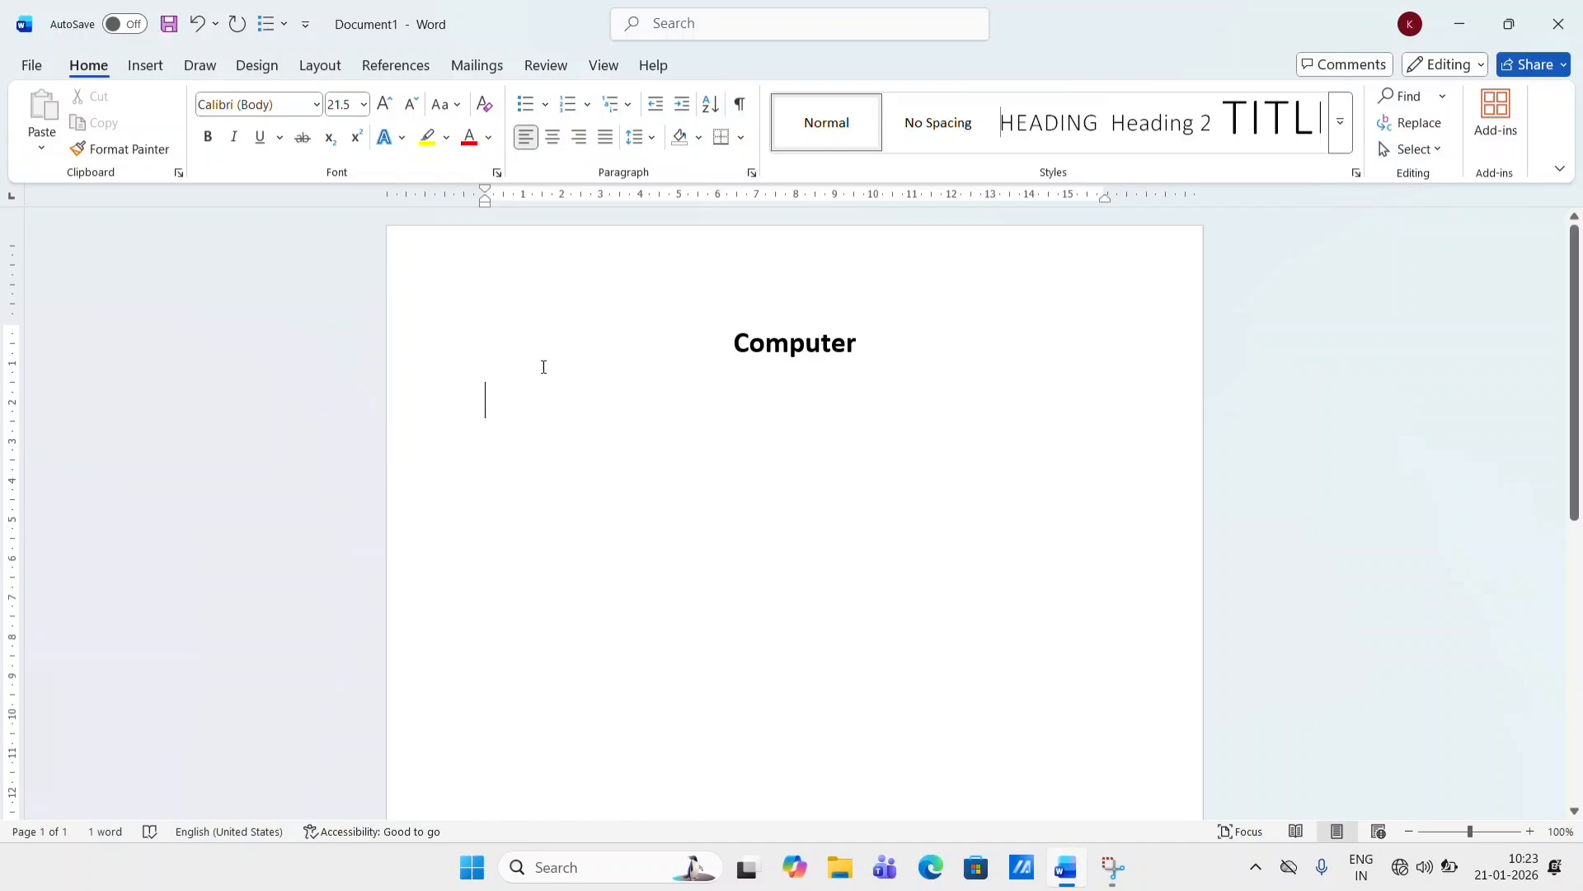
pyautogui.click(398, 66)
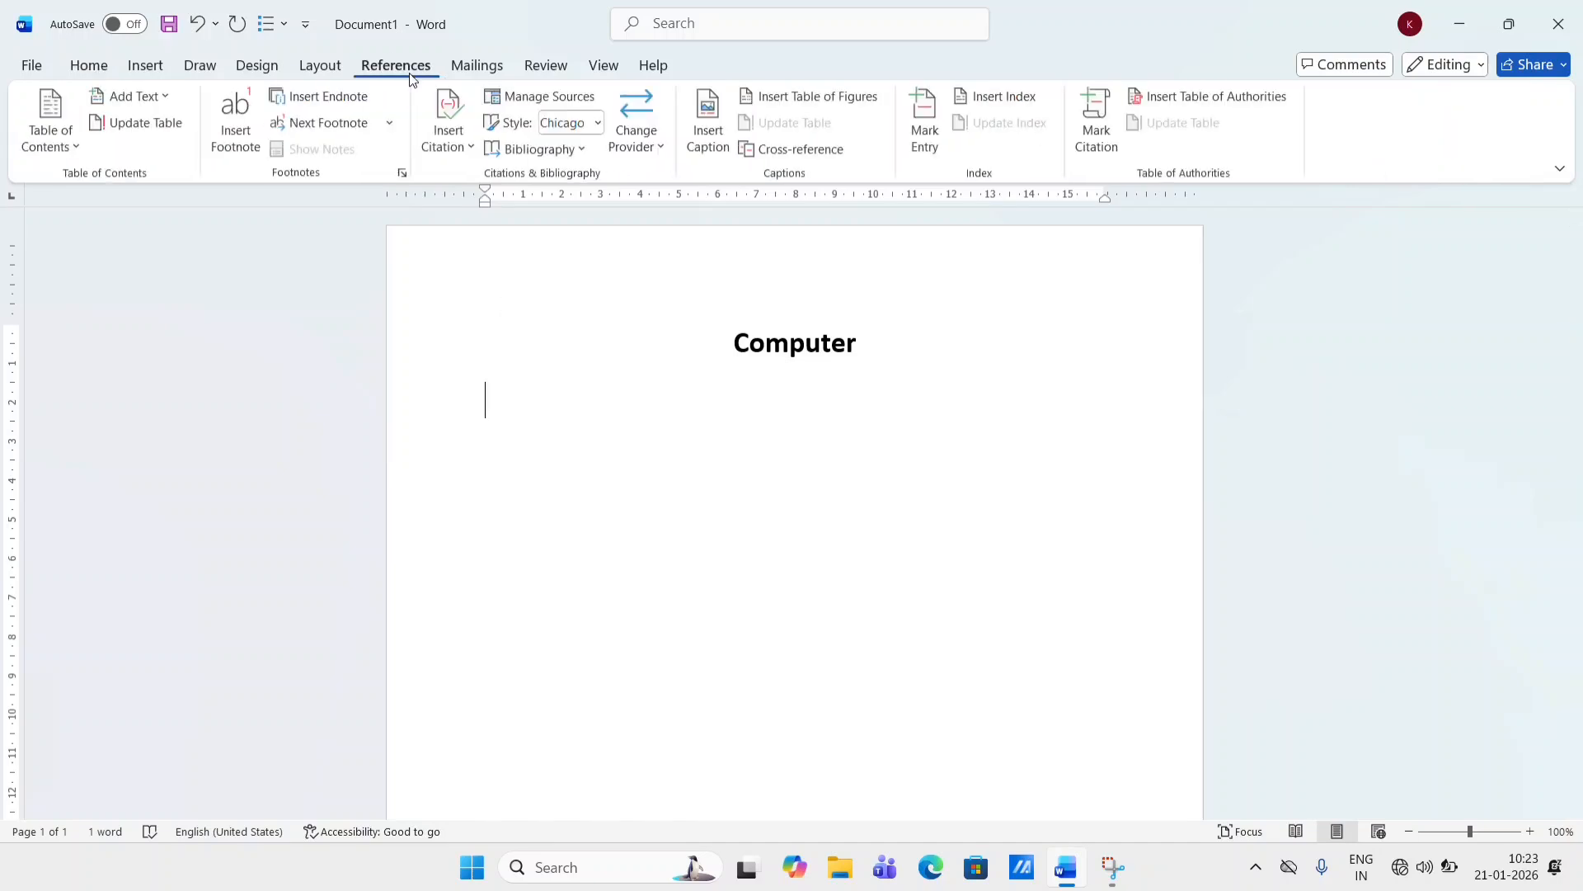
pyautogui.write('ms ')
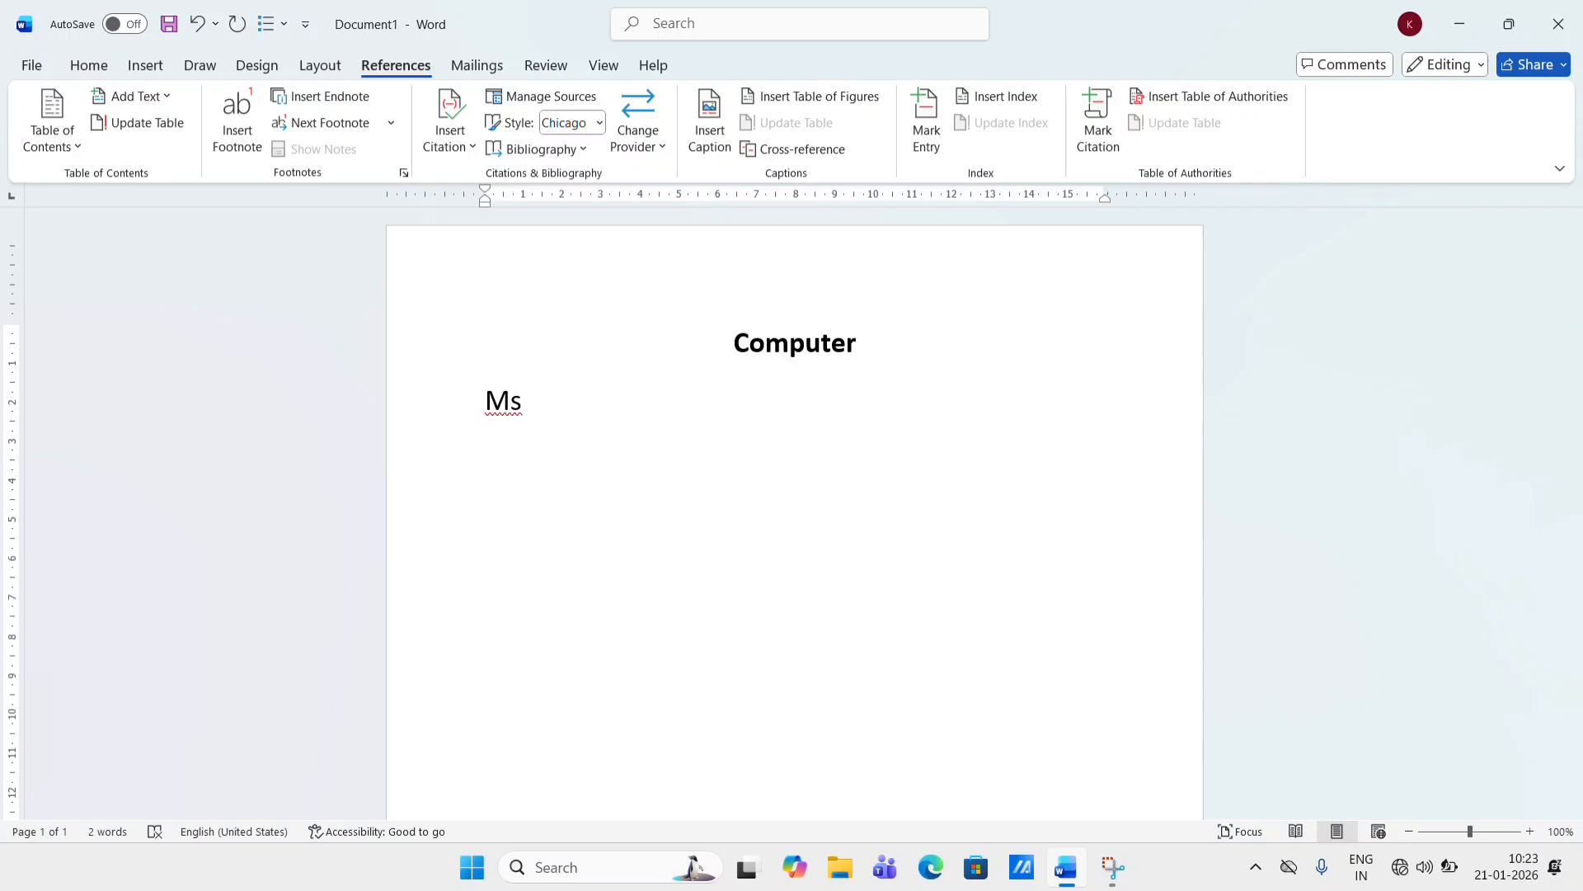
pyautogui.write('word')
pyautogui.press('Return')
# - Generate sample text by entering =rand(5,6) below the Ms word line
pyautogui.write('=rand(')
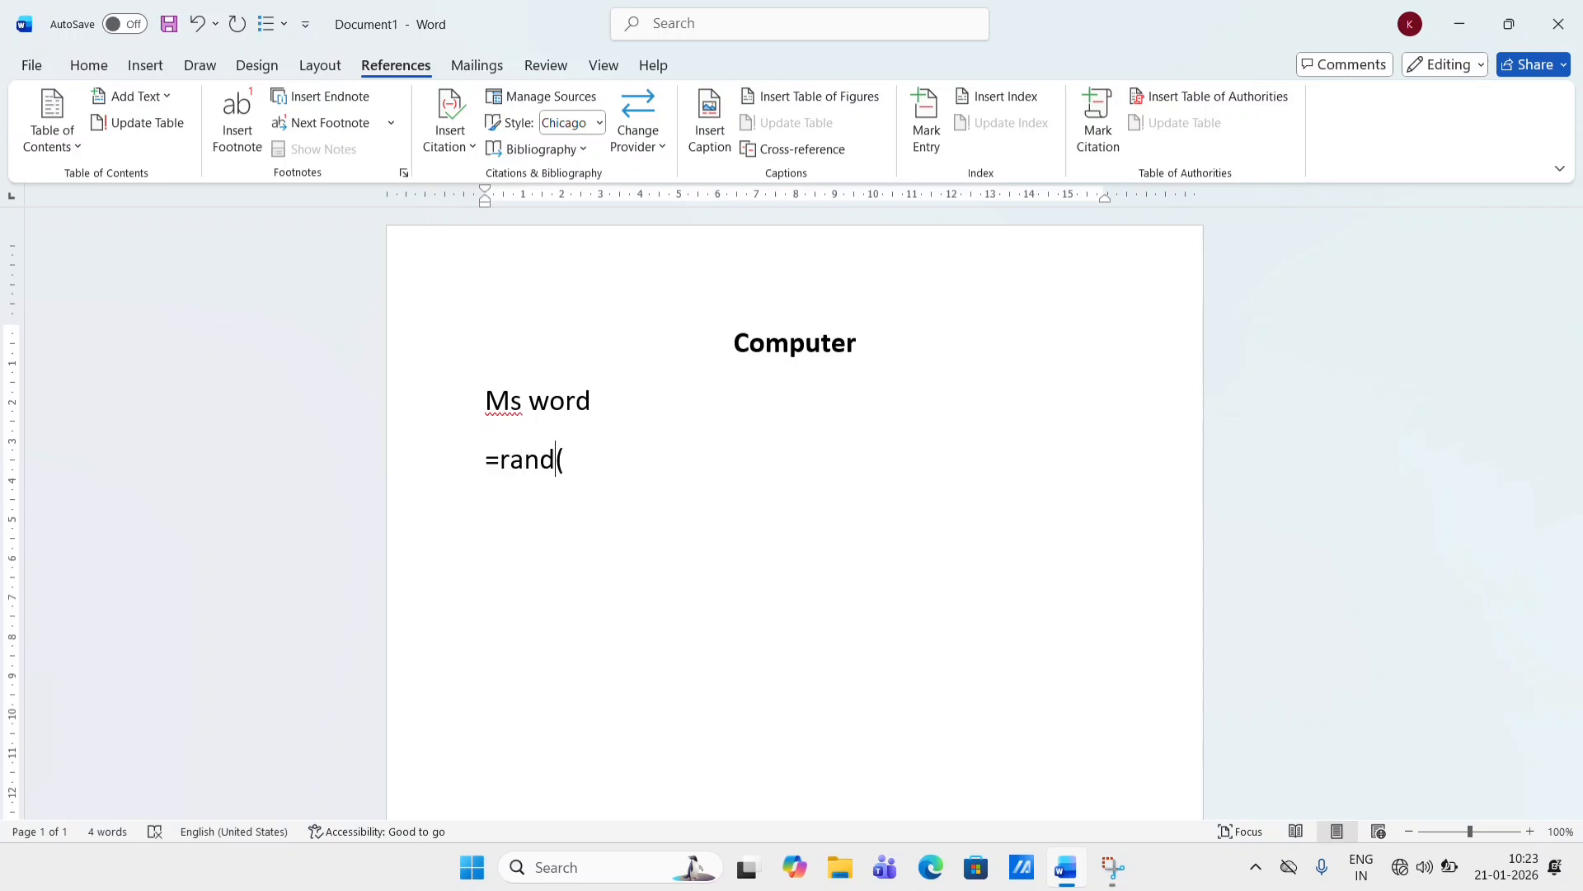
pyautogui.write('5,6)')
pyautogui.press('Return')
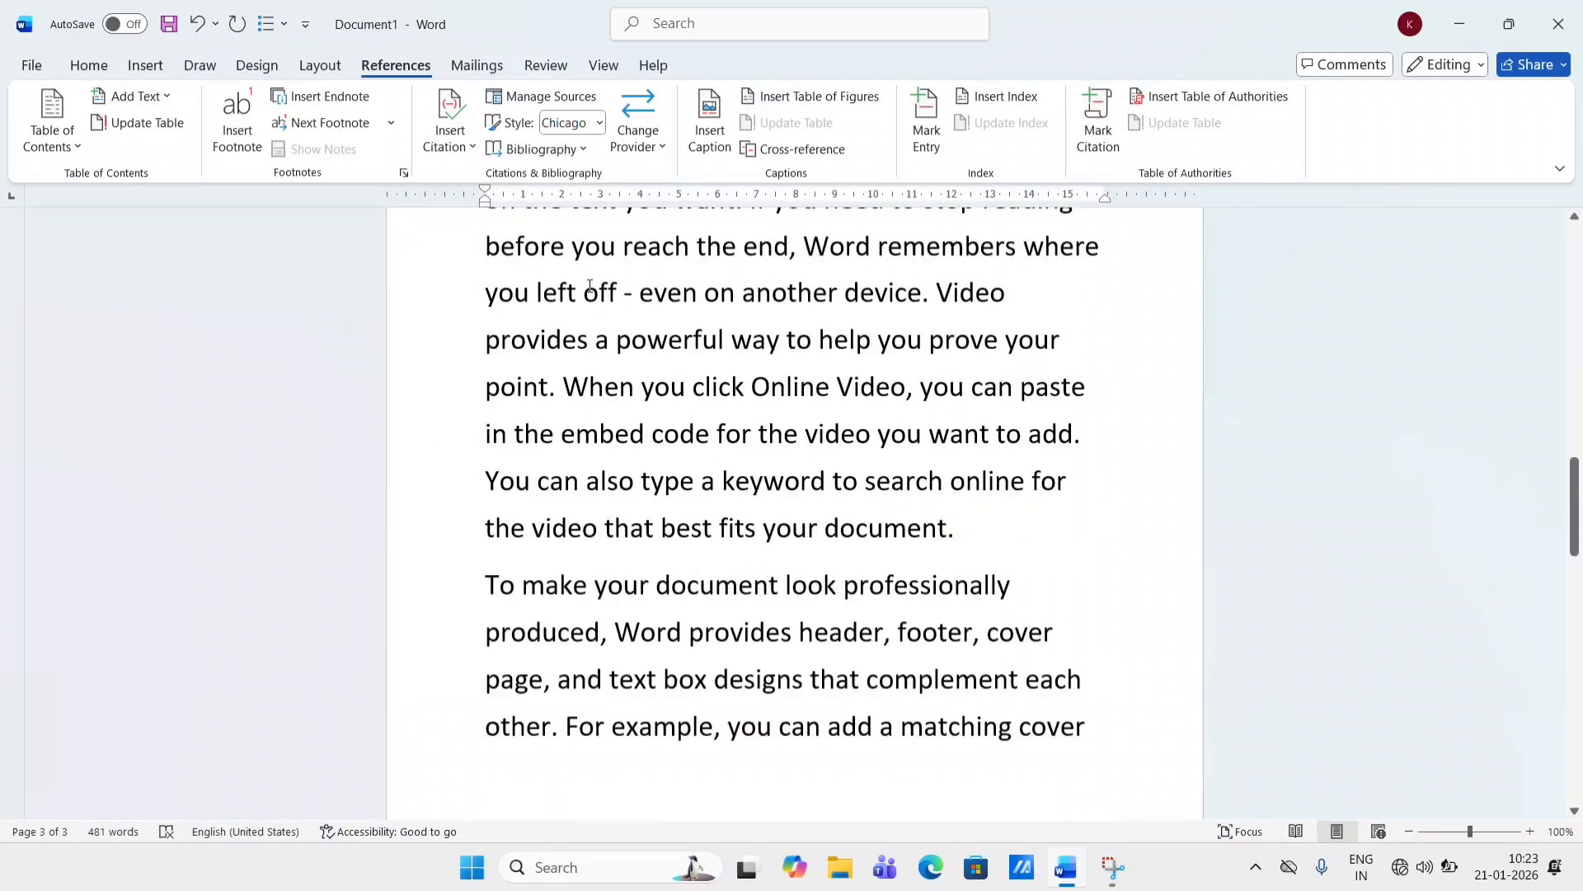
# - Insert a new paragraph after the one ending "plus sign." and type "Ms excle" in it
pyautogui.scroll(15, 590, 285)
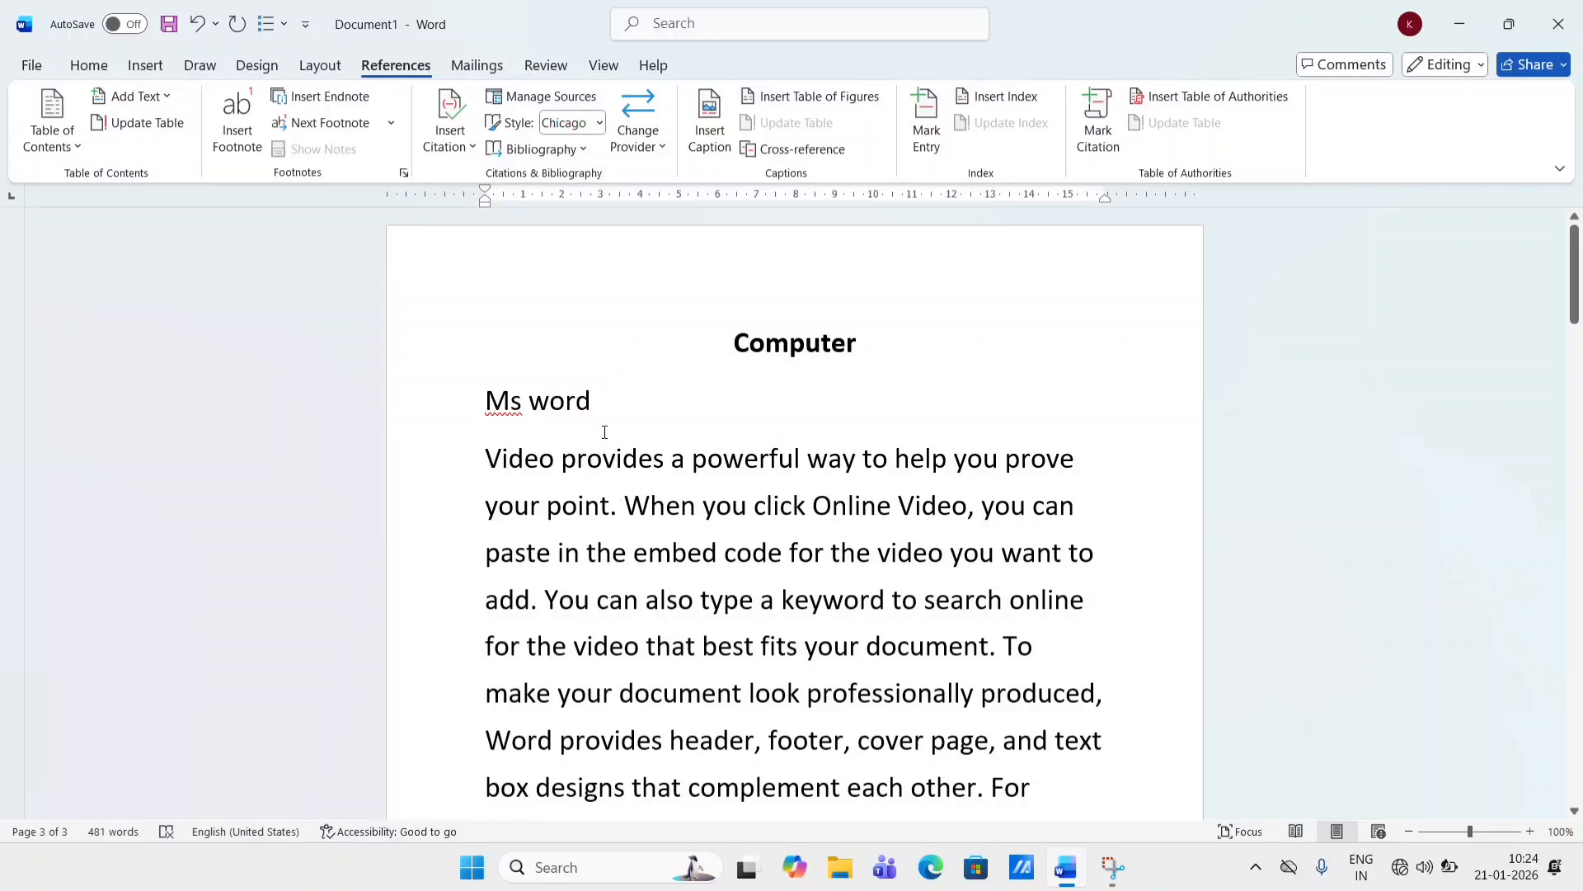
pyautogui.scroll(-10, 604, 432)
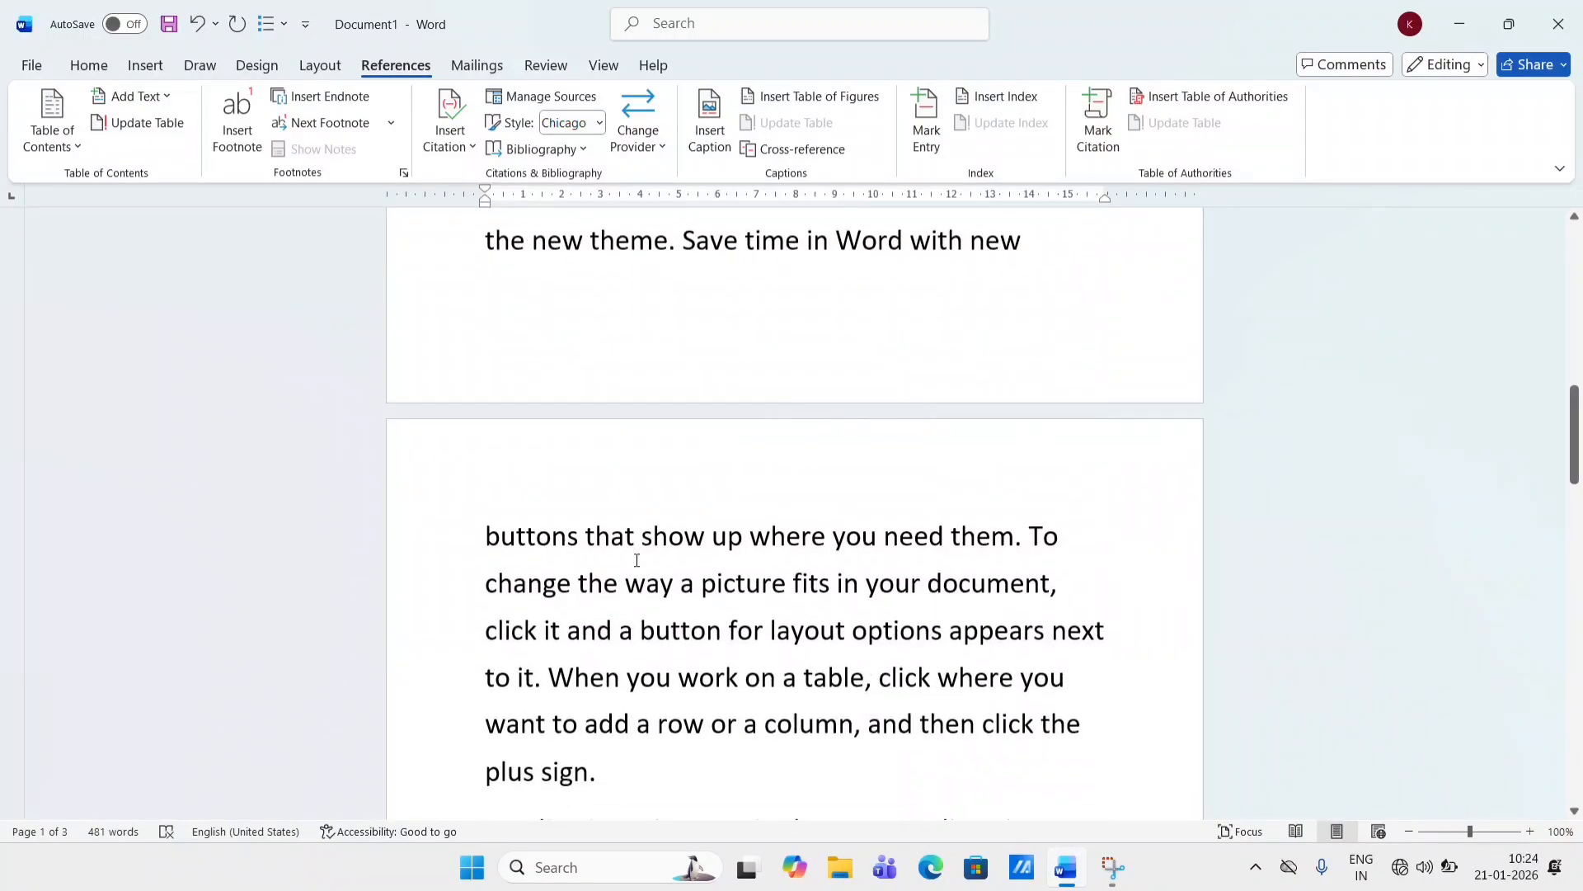
pyautogui.scroll(11, 636, 560)
pyautogui.scroll(-6, 637, 560)
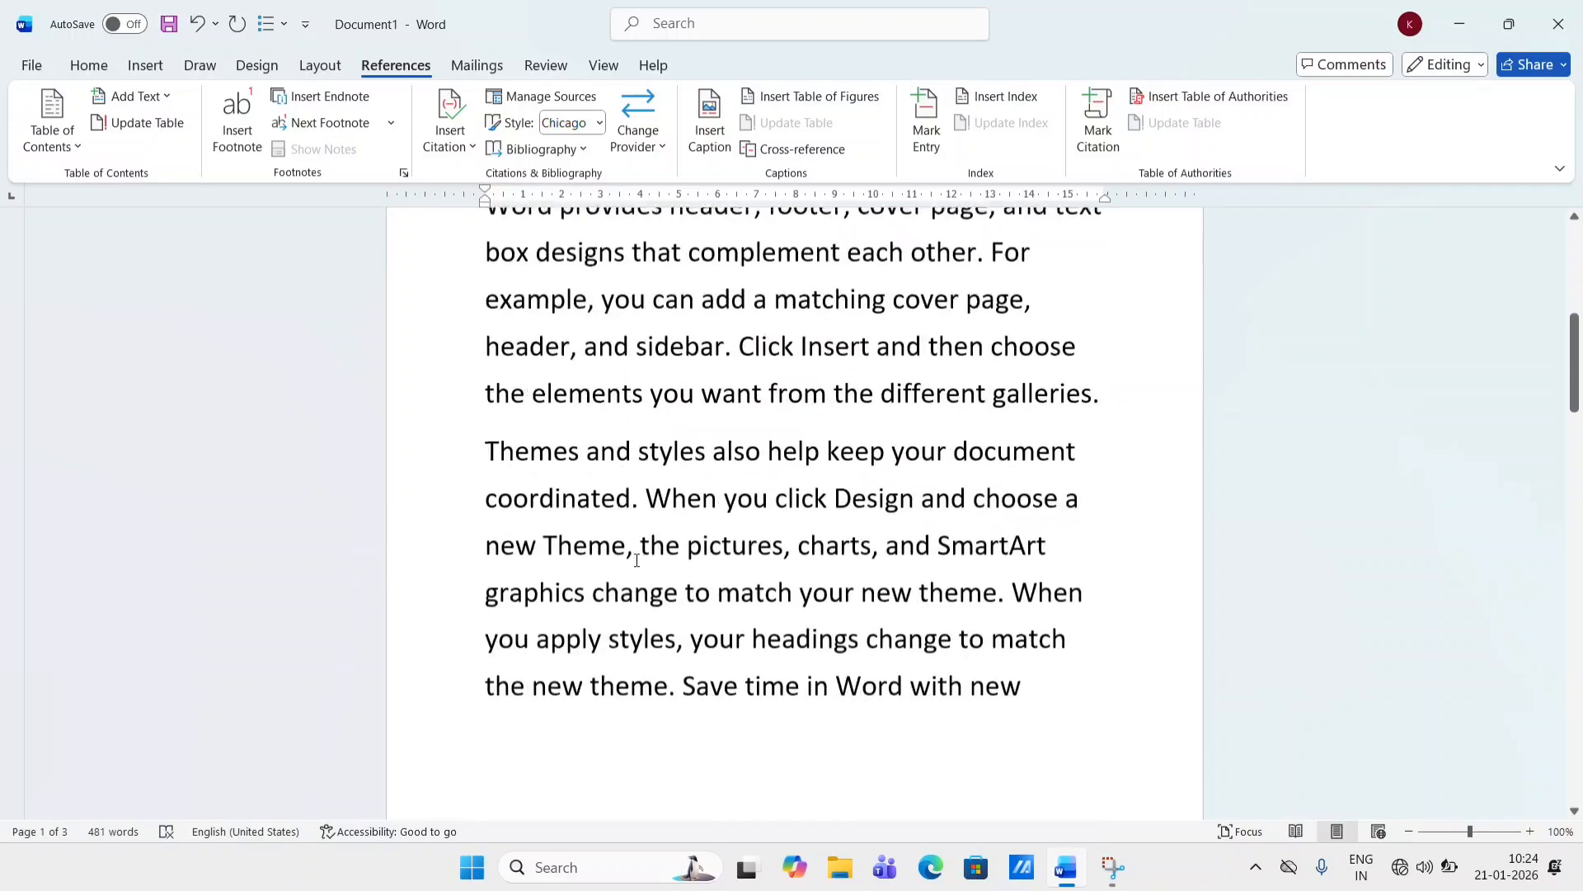
pyautogui.scroll(-8, 637, 560)
pyautogui.scroll(3, 637, 560)
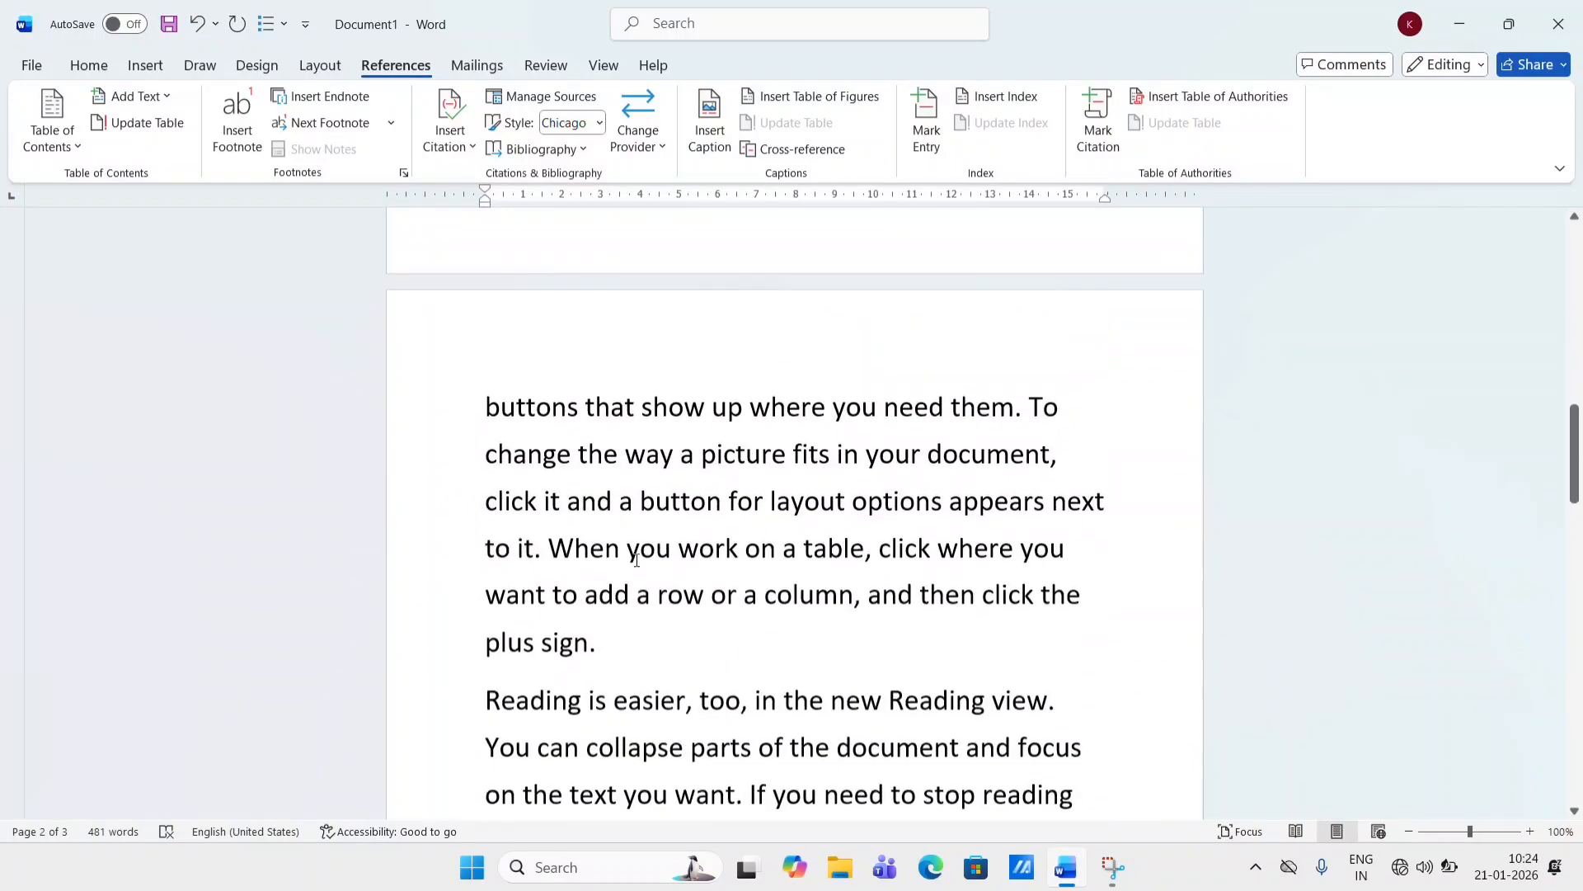
pyautogui.click(627, 665)
pyautogui.press('Return')
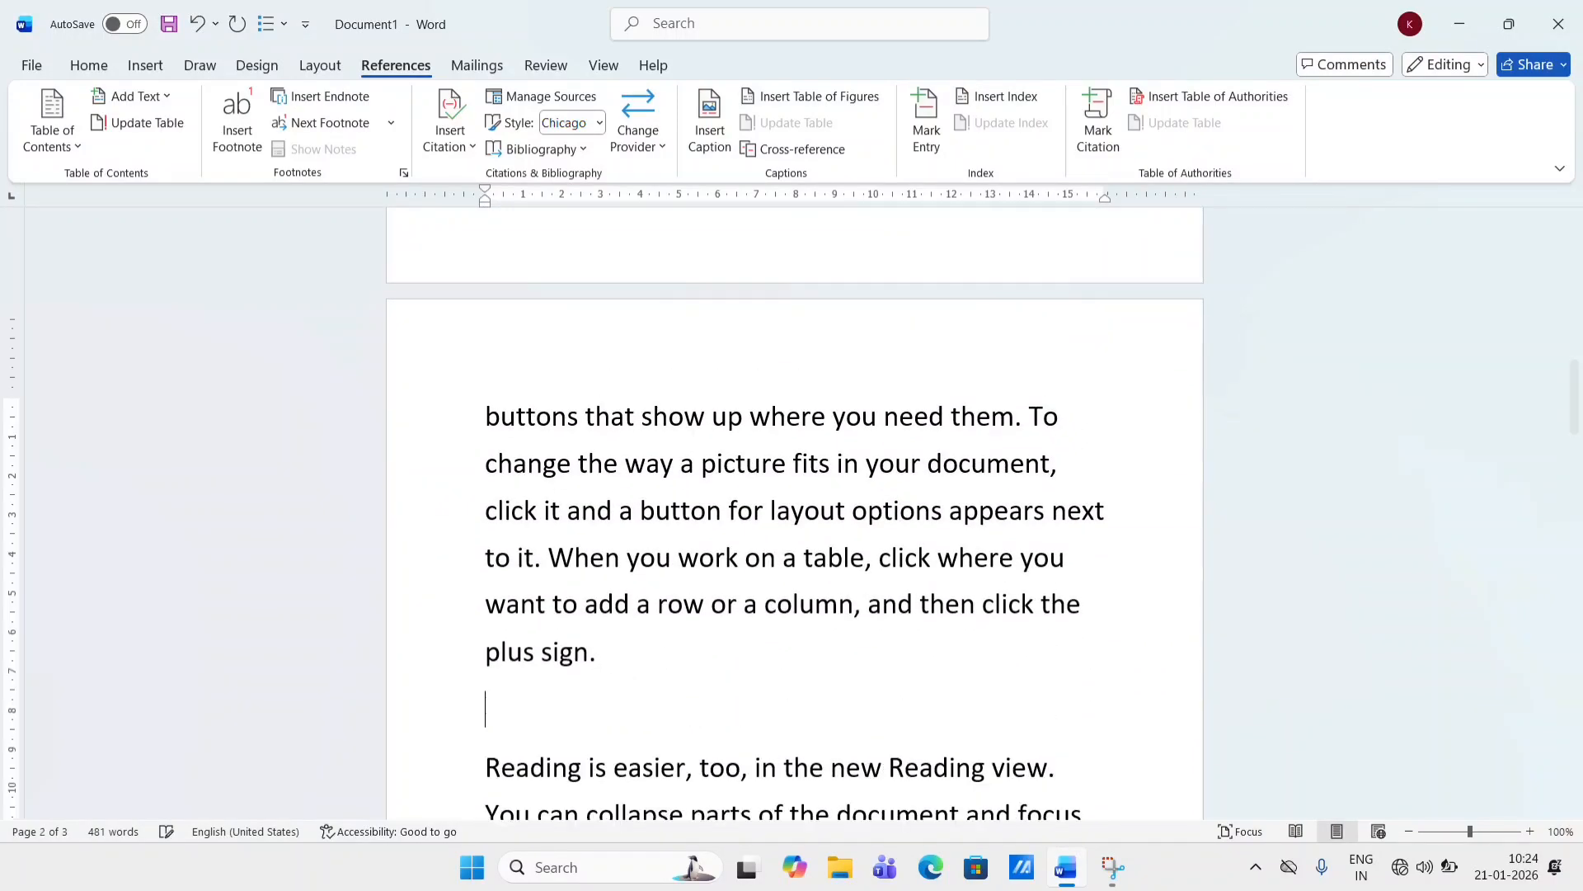
pyautogui.write('Ms e')
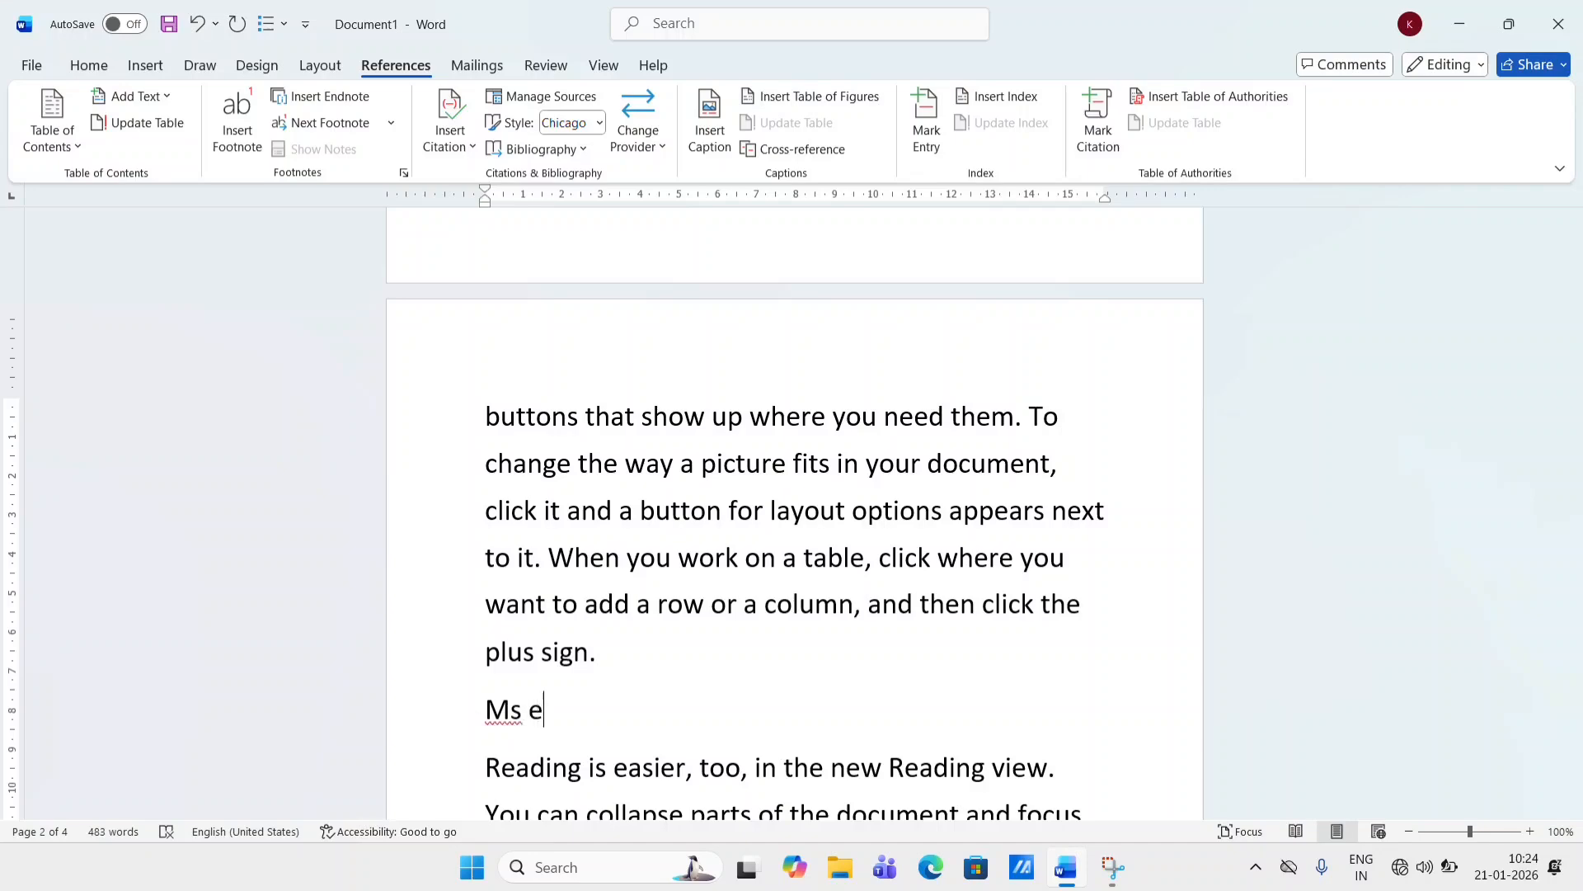
pyautogui.write('xcle')
# - Split the paragraph before "For example" with a new line and type "Ms paint" there
pyautogui.scroll(-10, 795, 512)
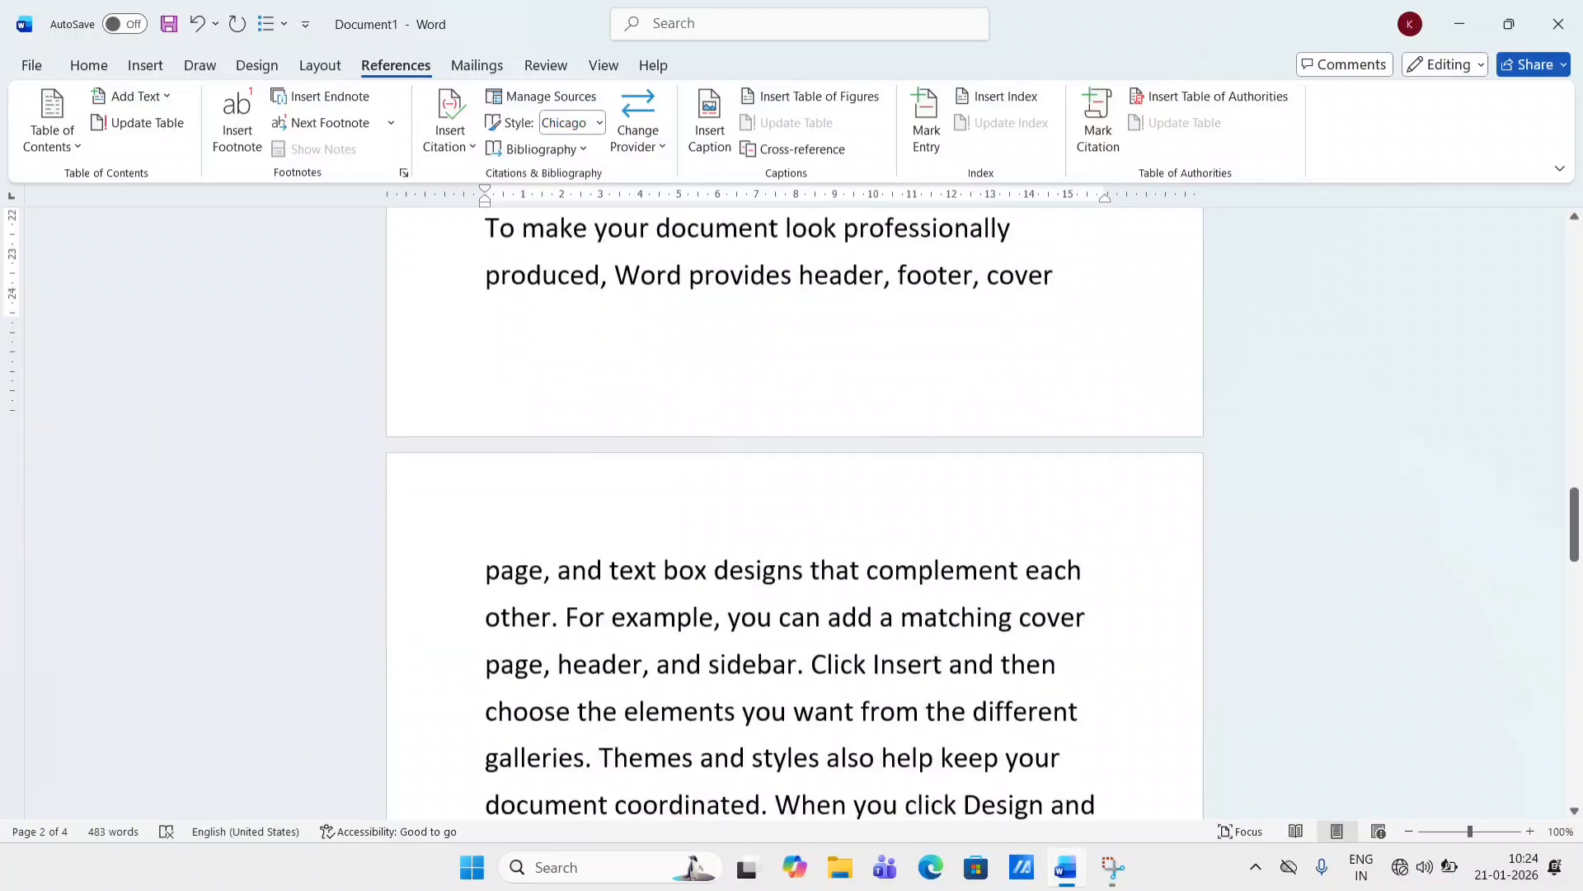
pyautogui.scroll(-3, 367, 379)
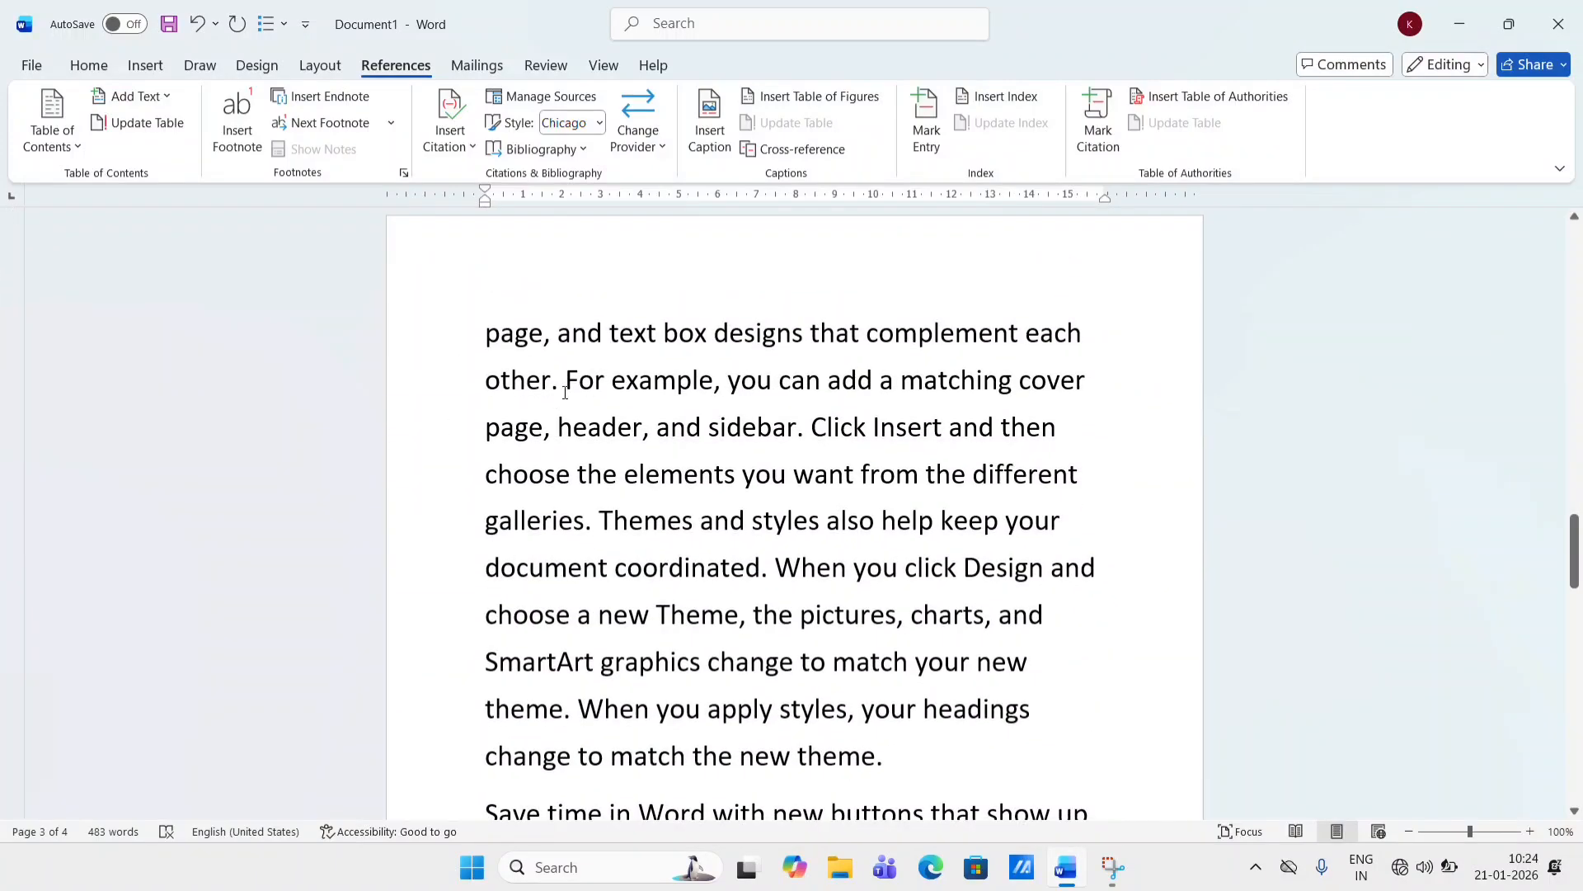
pyautogui.click(565, 381)
pyautogui.press('Return')
pyautogui.press('Return')
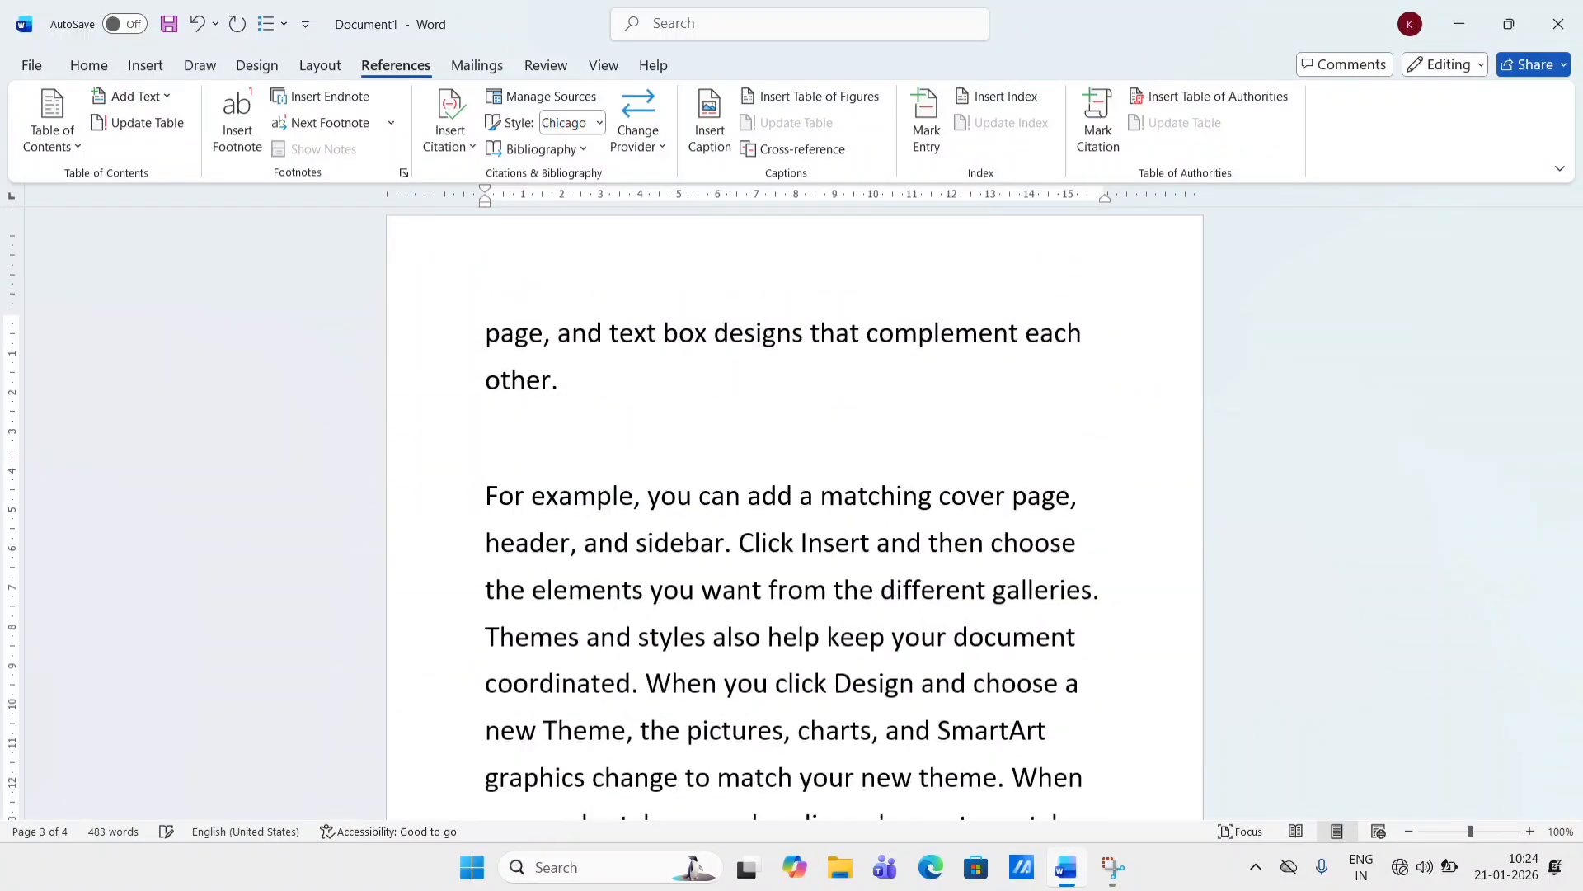
pyautogui.click(539, 426)
pyautogui.write('Ms paint')
# - Scroll through the document to review the inserted Ms lines
pyautogui.scroll(-10, 658, 459)
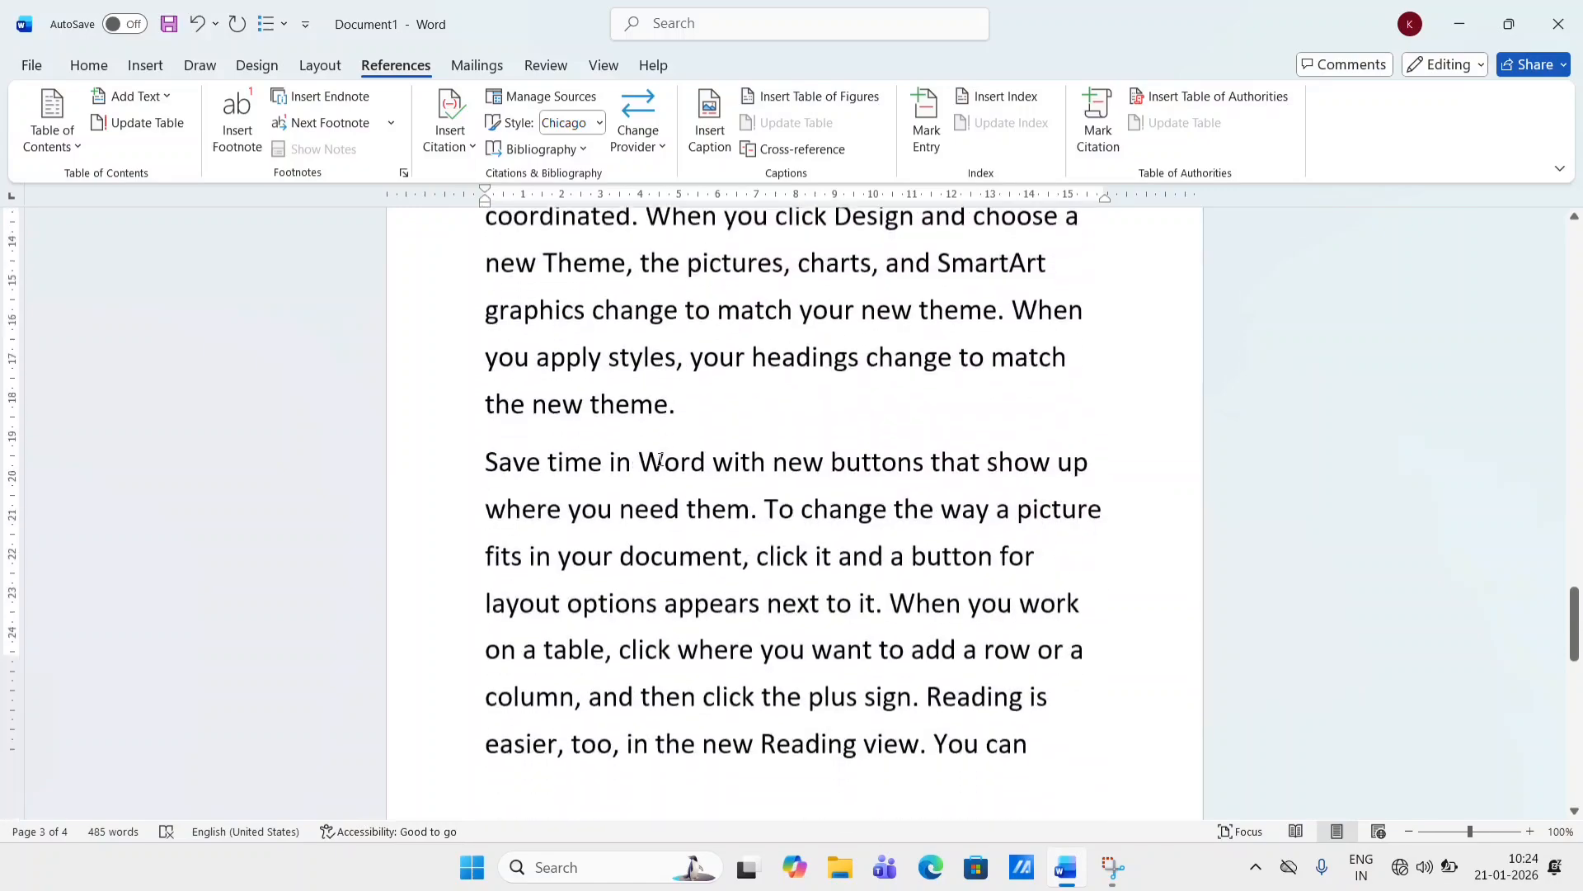
pyautogui.scroll(-4, 659, 459)
pyautogui.scroll(15, 659, 458)
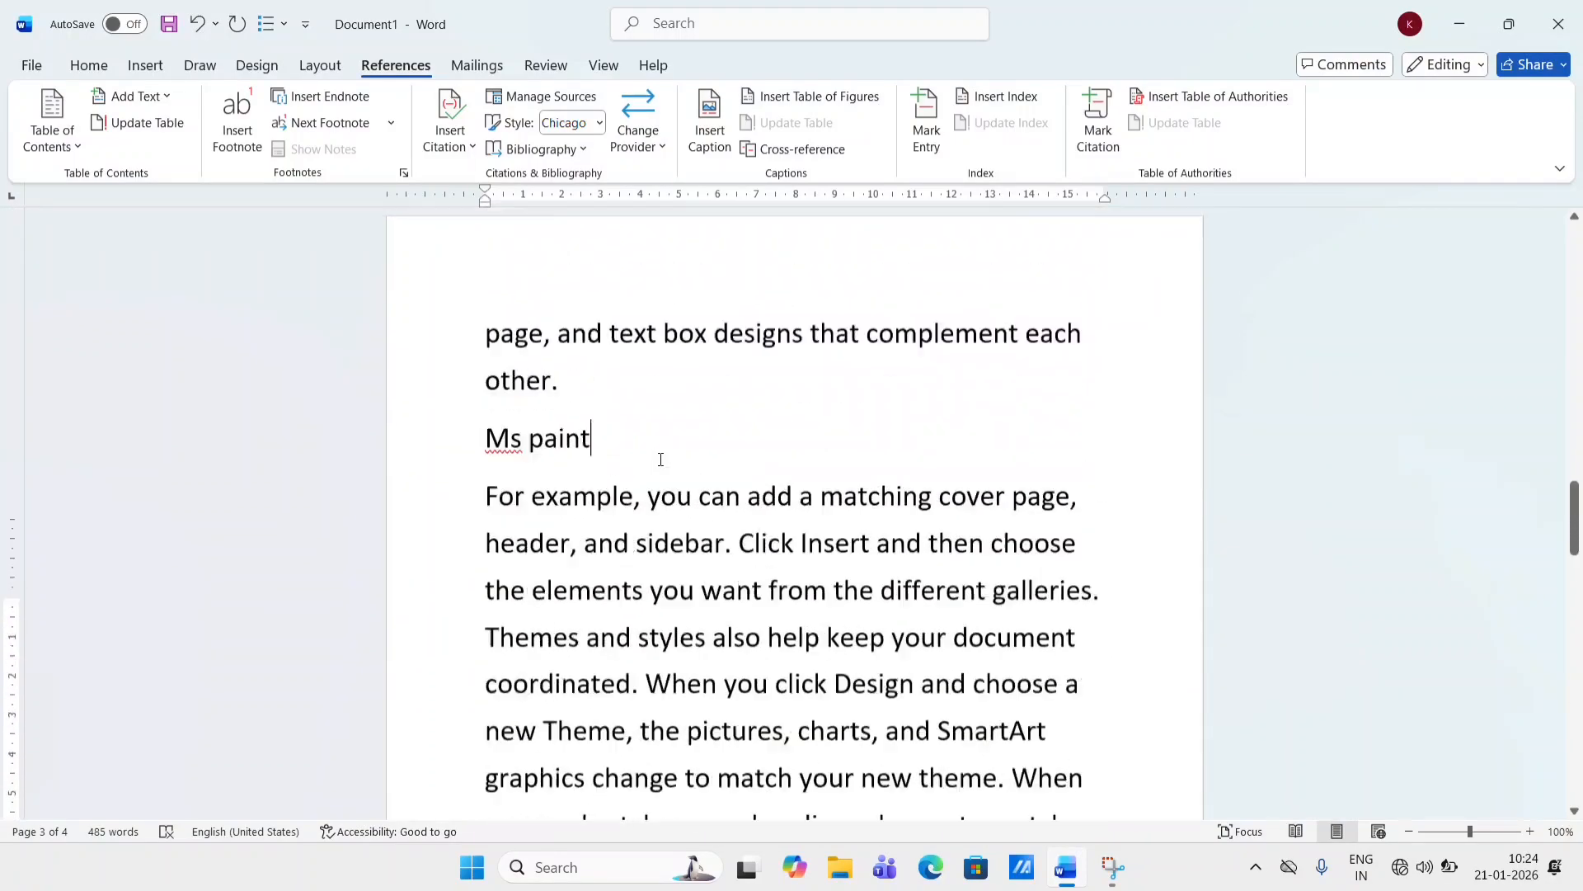
pyautogui.scroll(15, 660, 460)
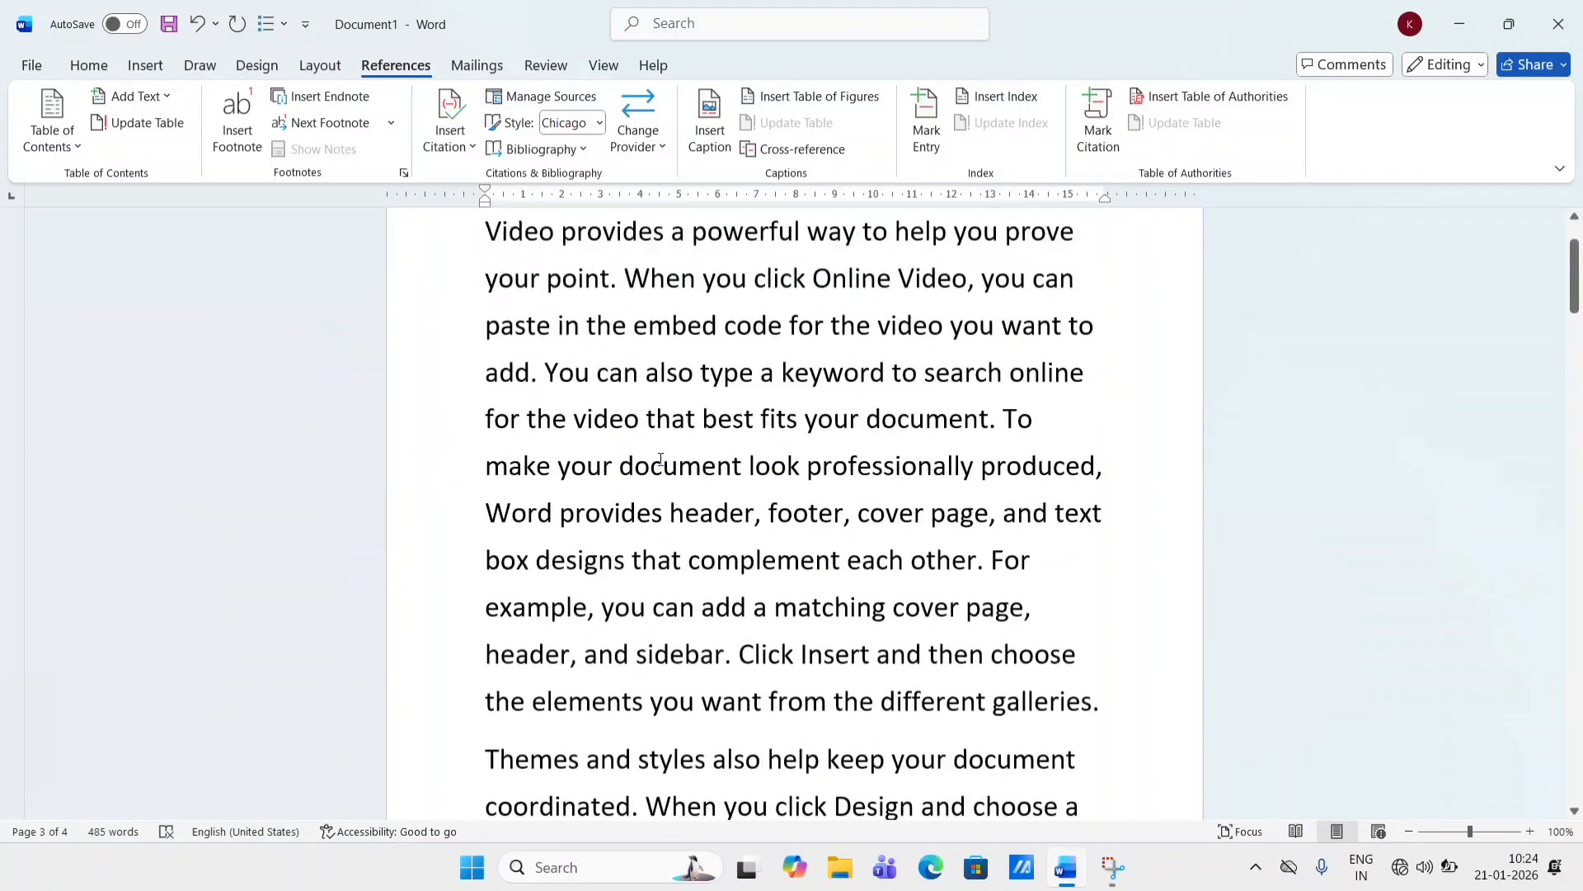
pyautogui.scroll(-10, 634, 394)
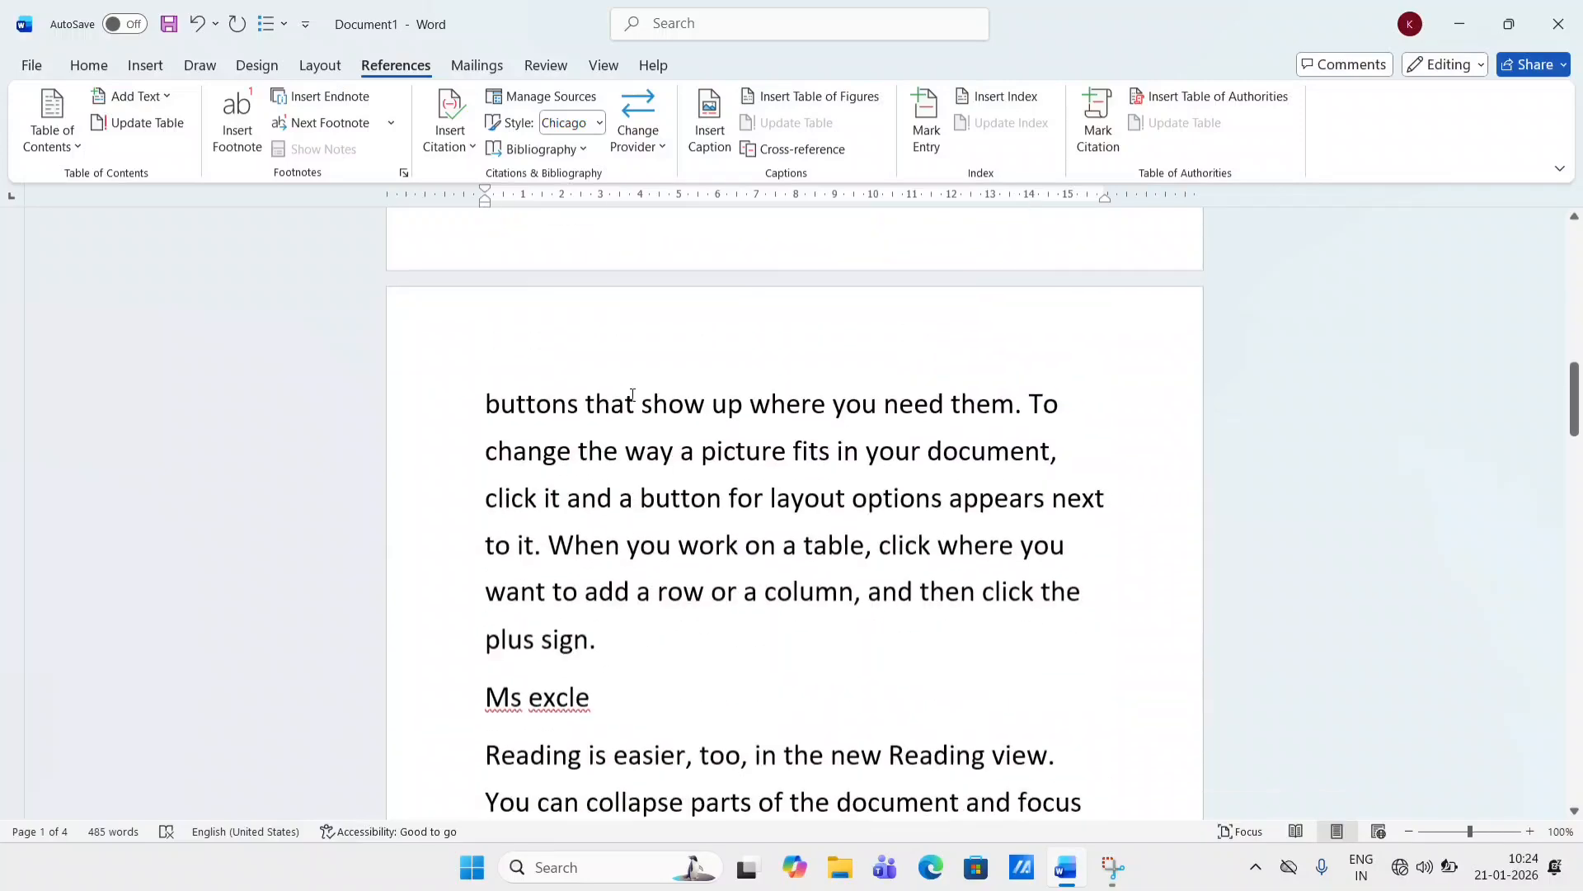
pyautogui.scroll(-8, 633, 396)
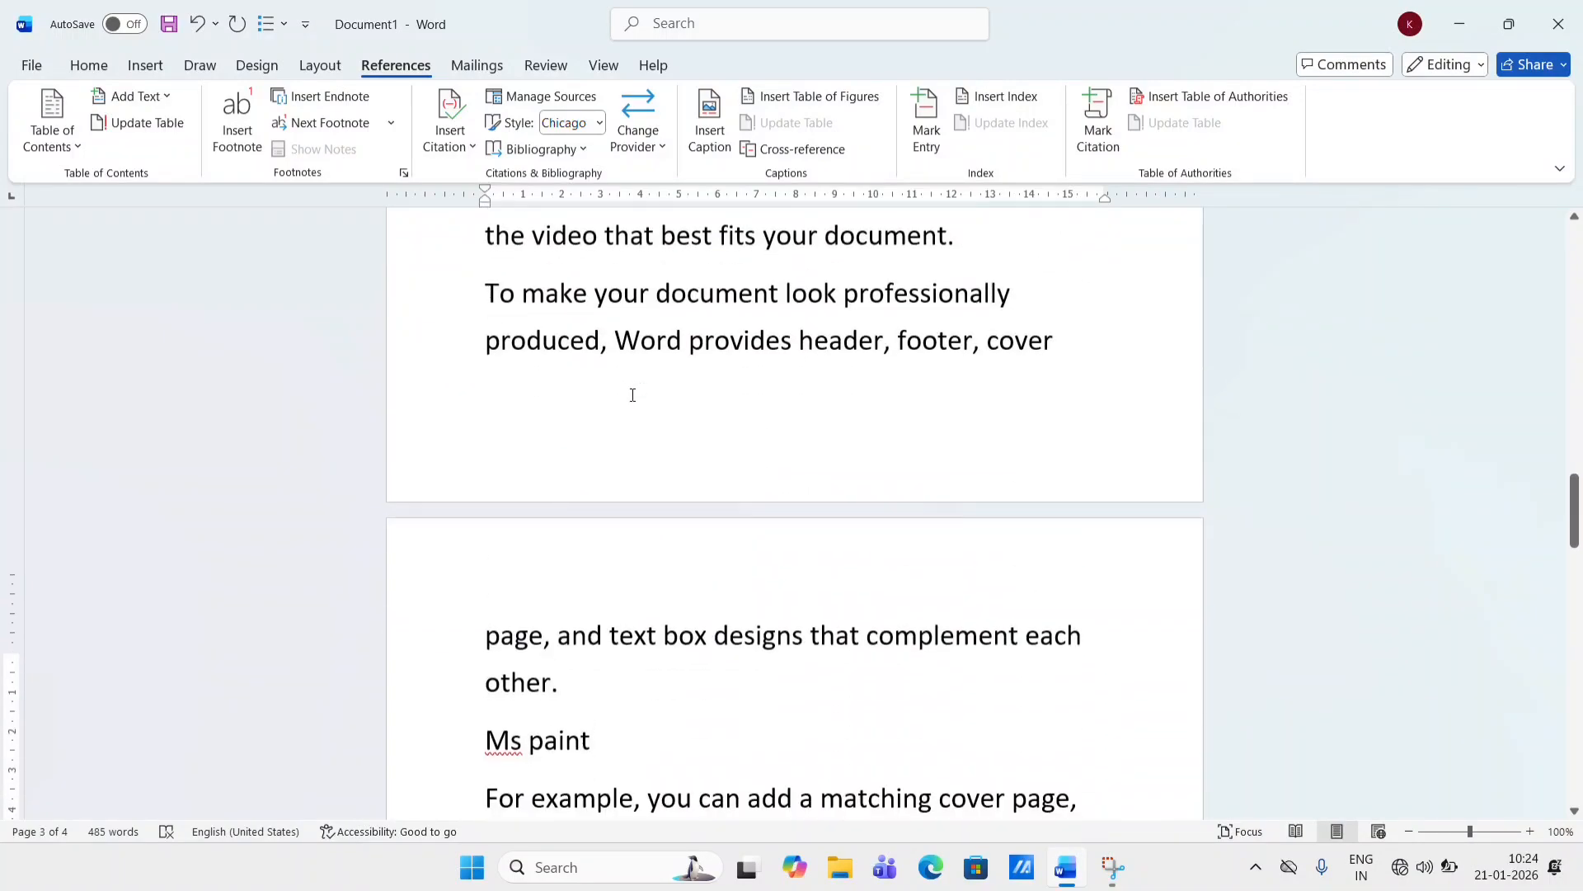
pyautogui.scroll(5, 632, 397)
pyautogui.scroll(12, 633, 396)
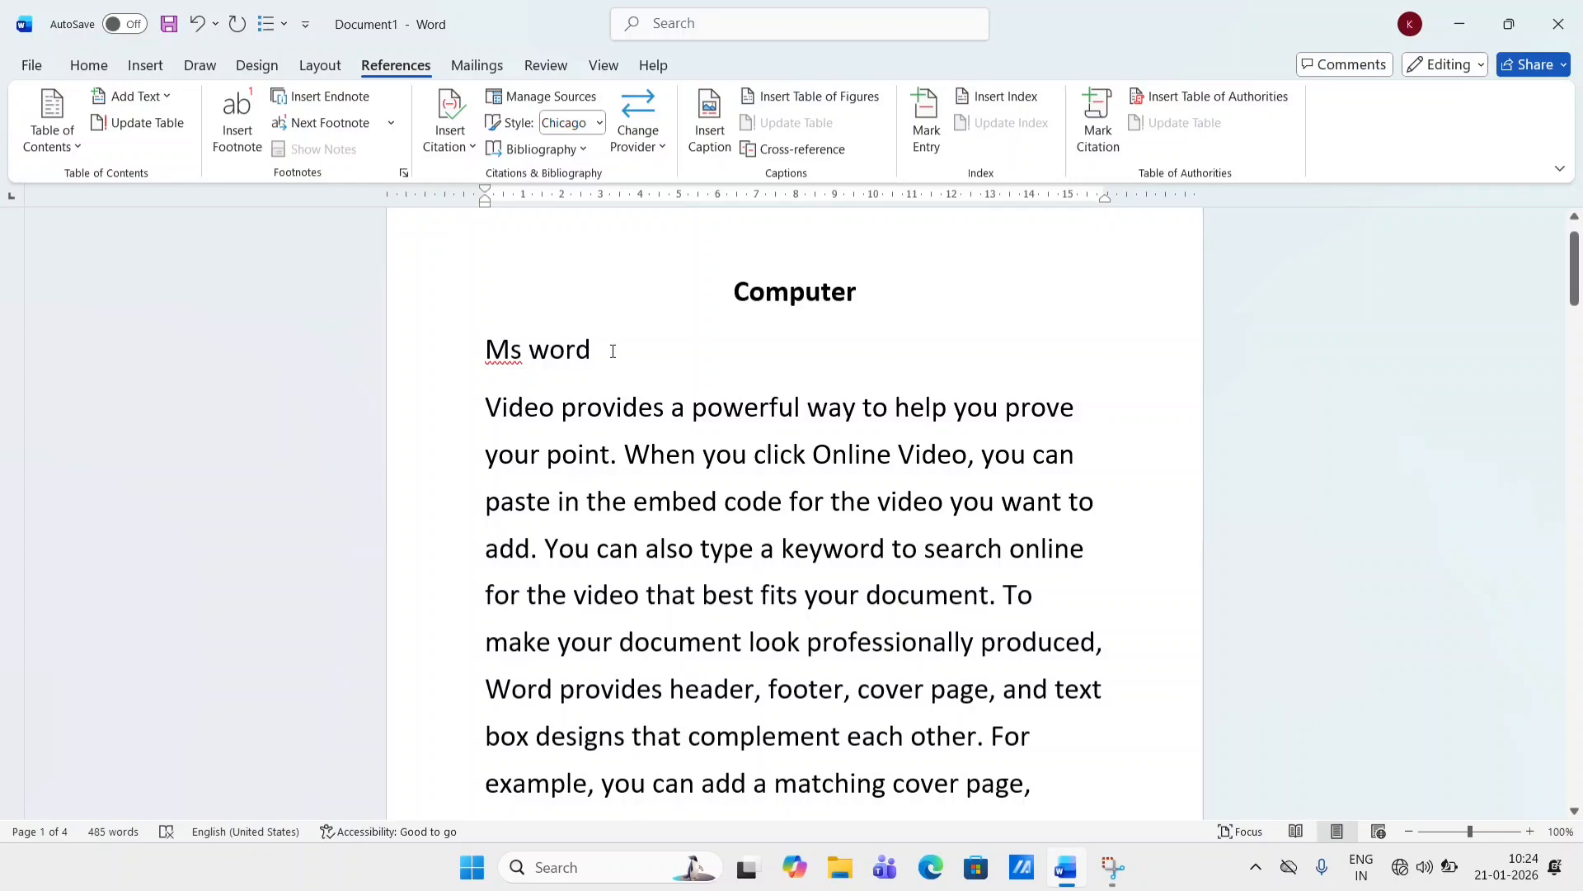
# - Select the "Ms word" line and add it to the table of contents as Level 1
pyautogui.moveTo(595, 351); pyautogui.dragTo(461, 358)
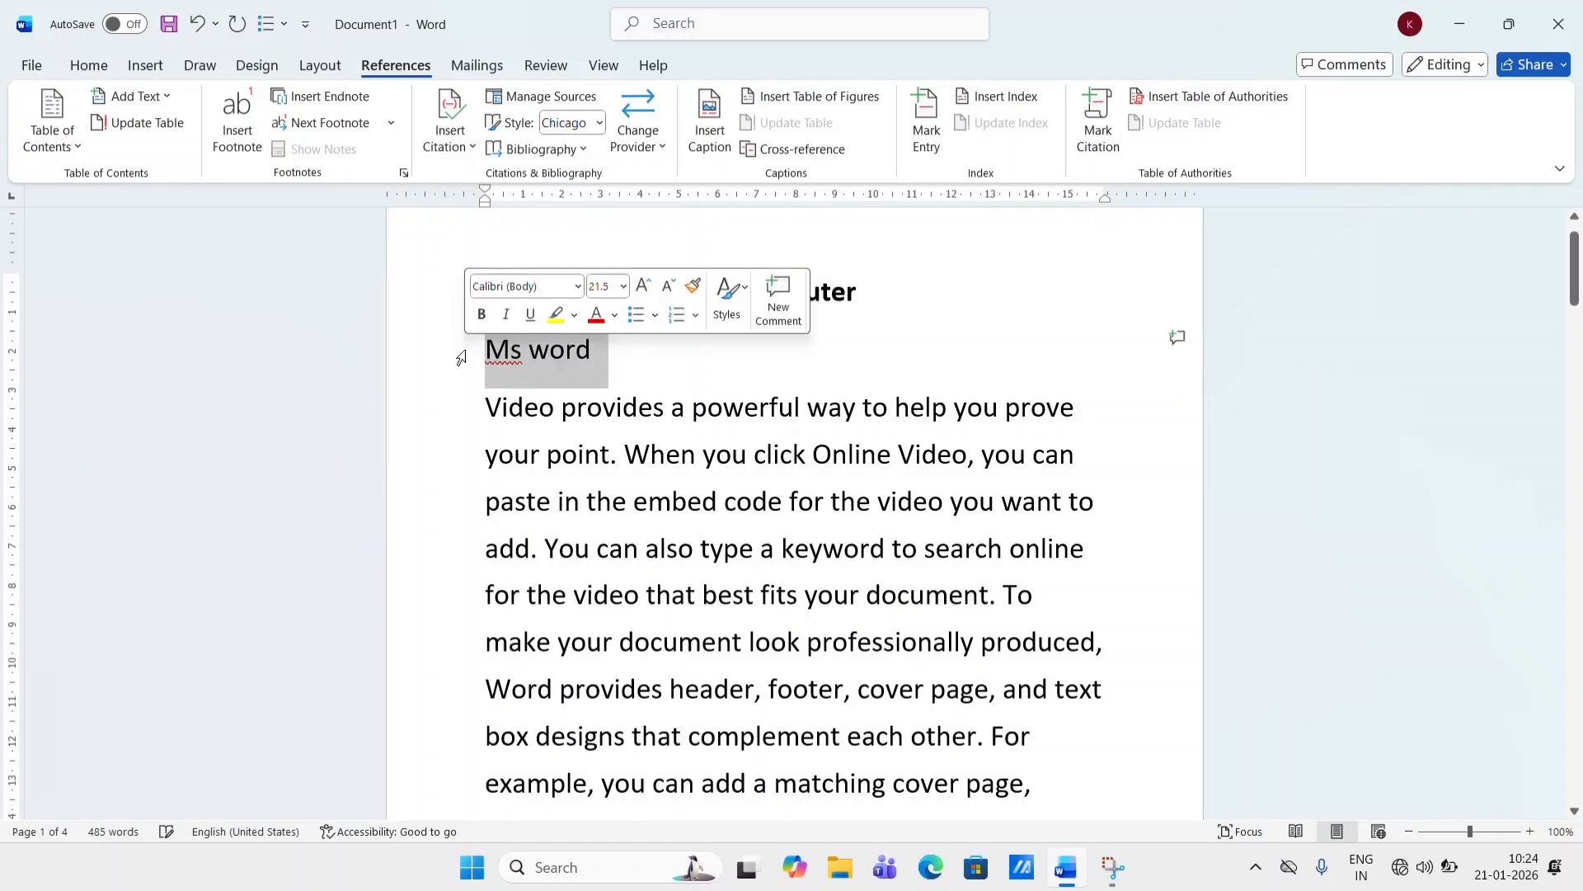
pyautogui.click(128, 97)
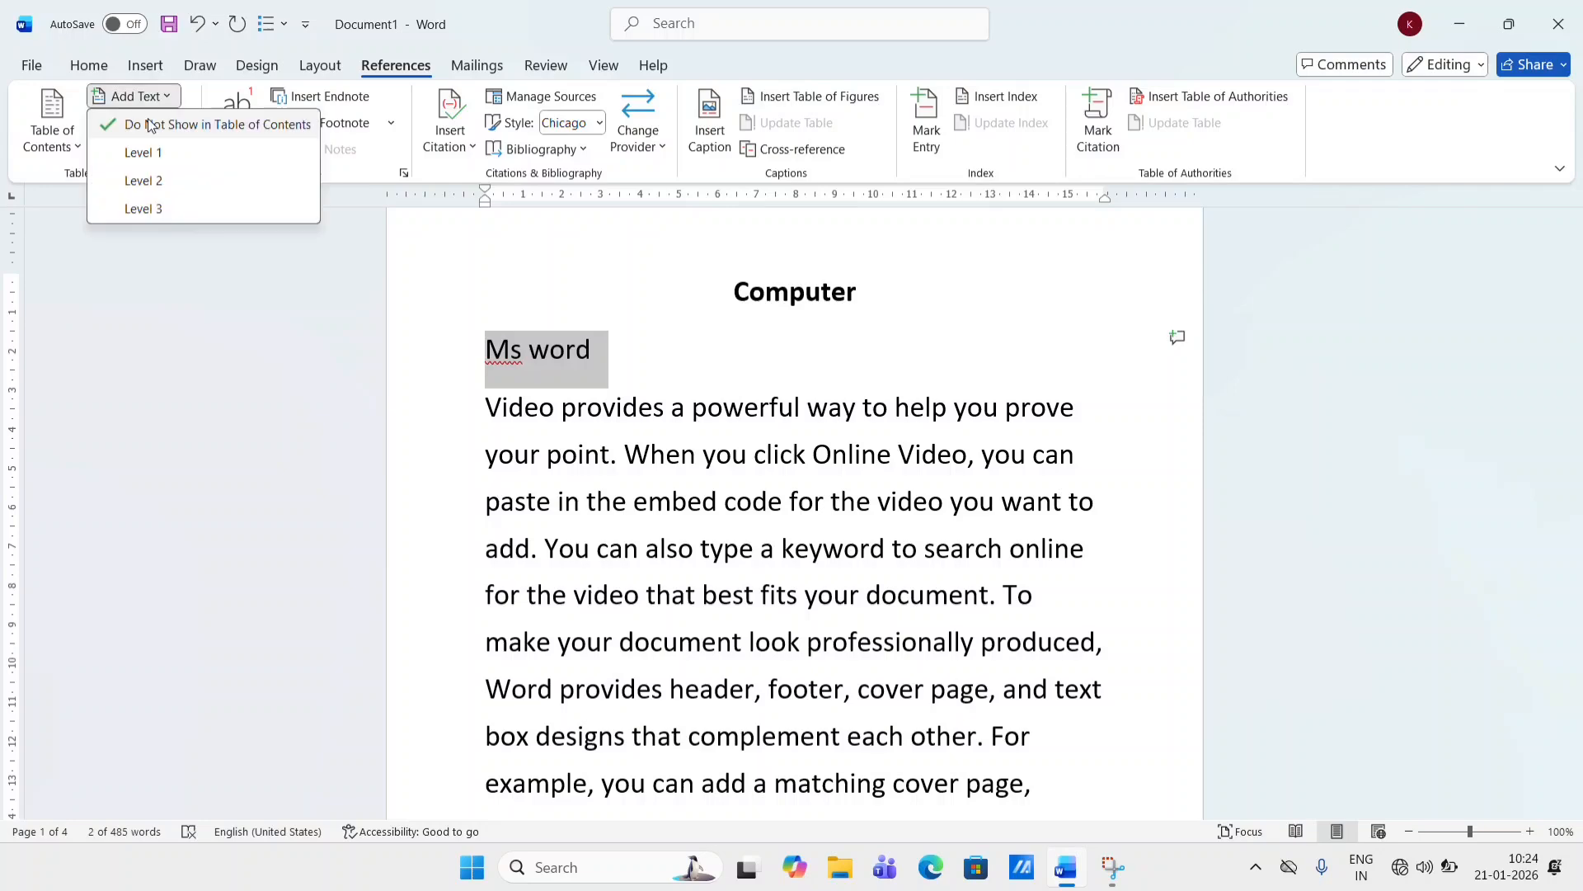
pyautogui.click(145, 153)
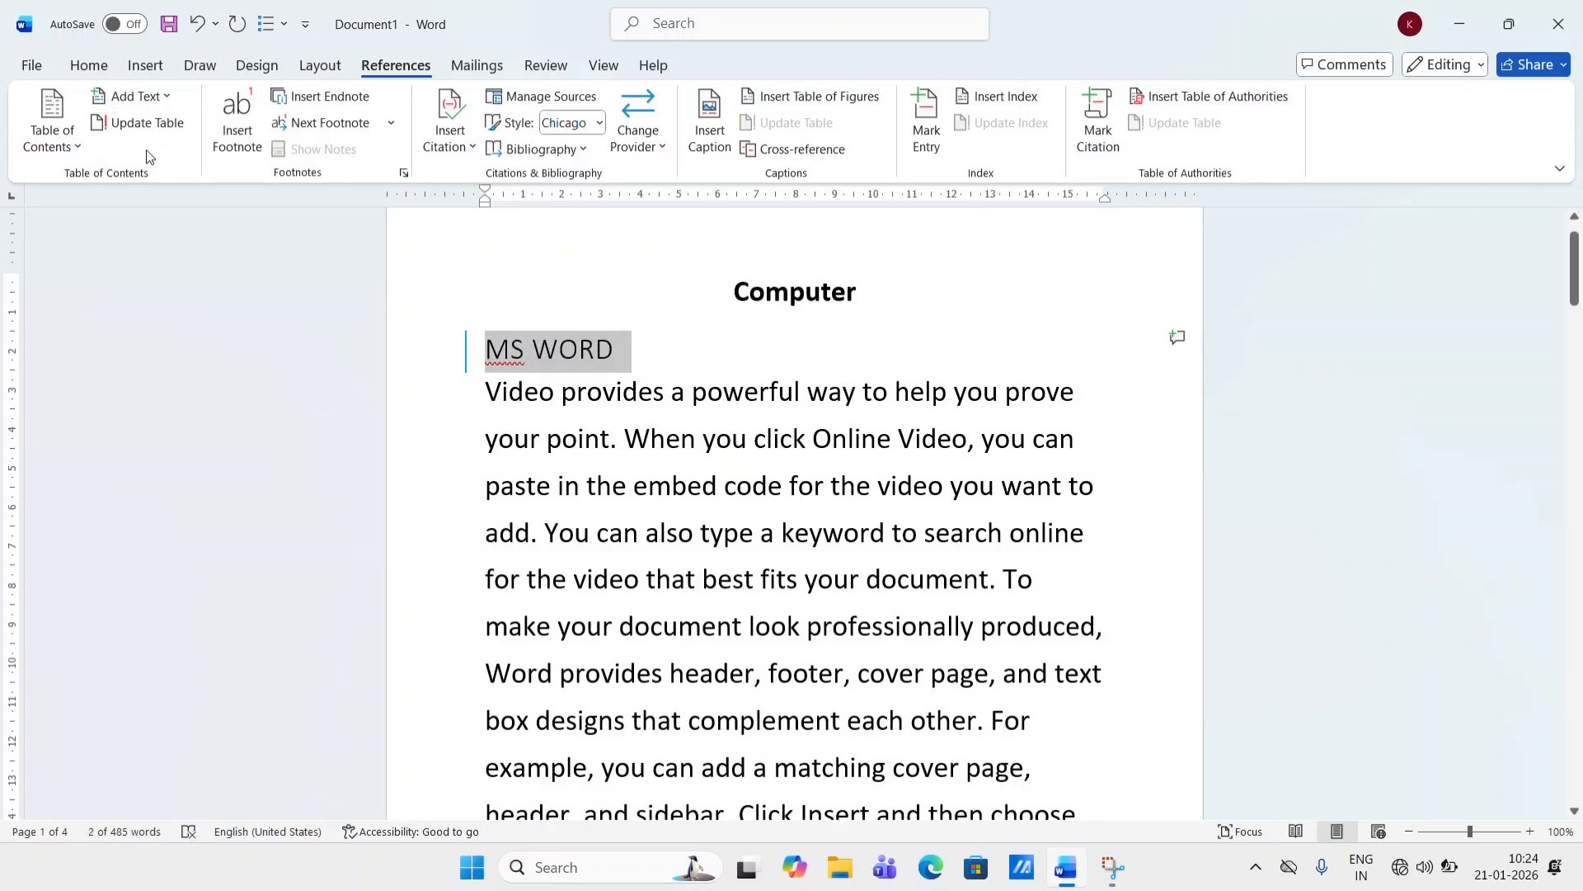
# - Add the "Ms excle" line to the table of contents as Level 1
pyautogui.scroll(-15, 513, 390)
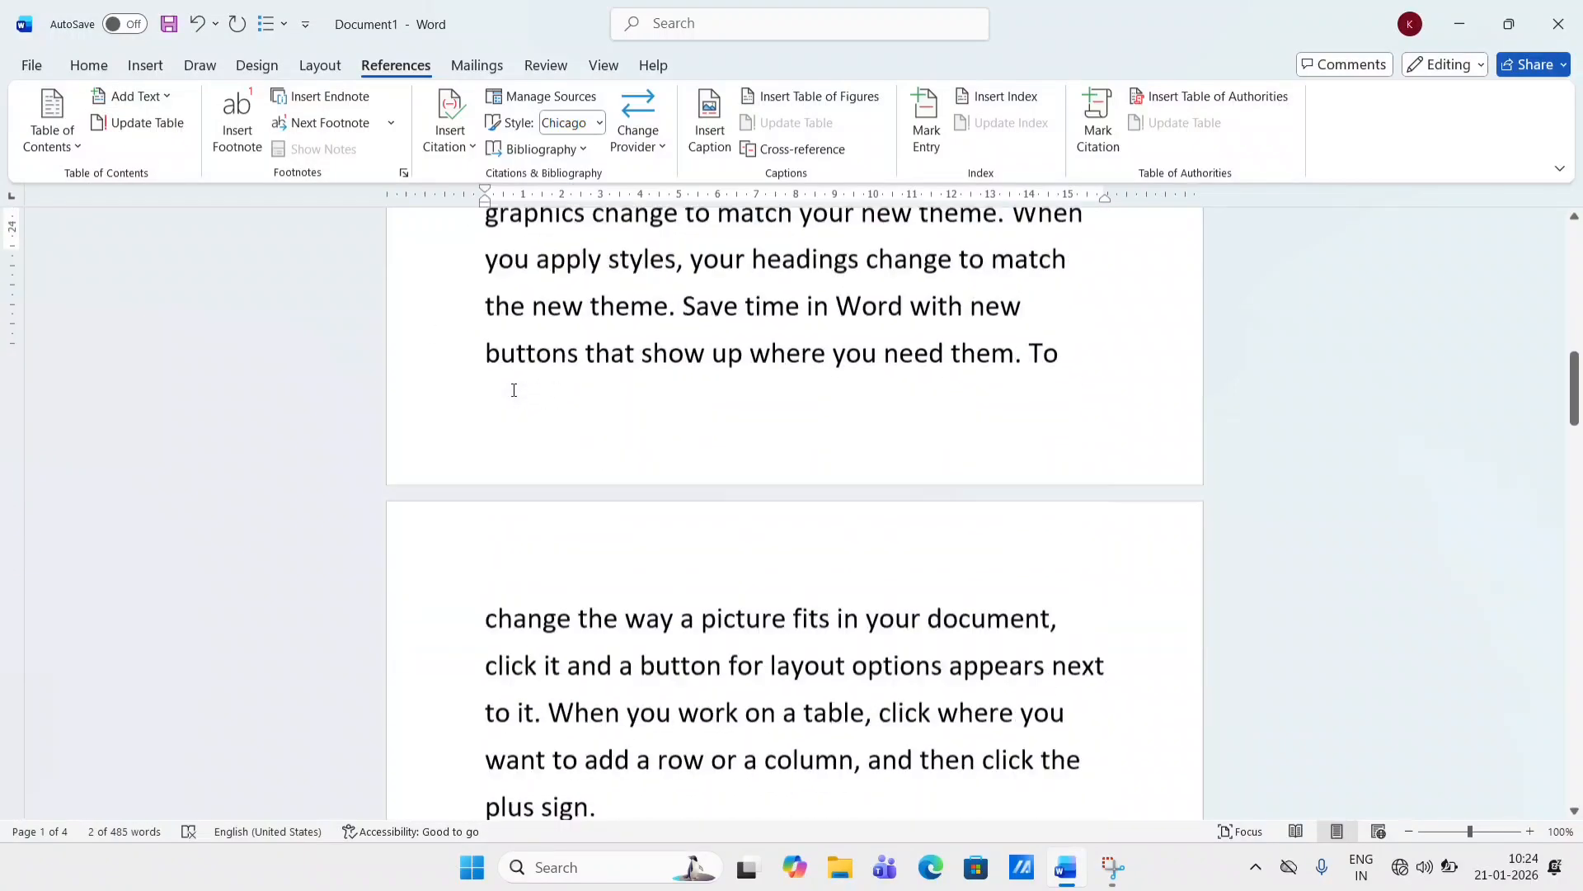
pyautogui.scroll(-1, 514, 390)
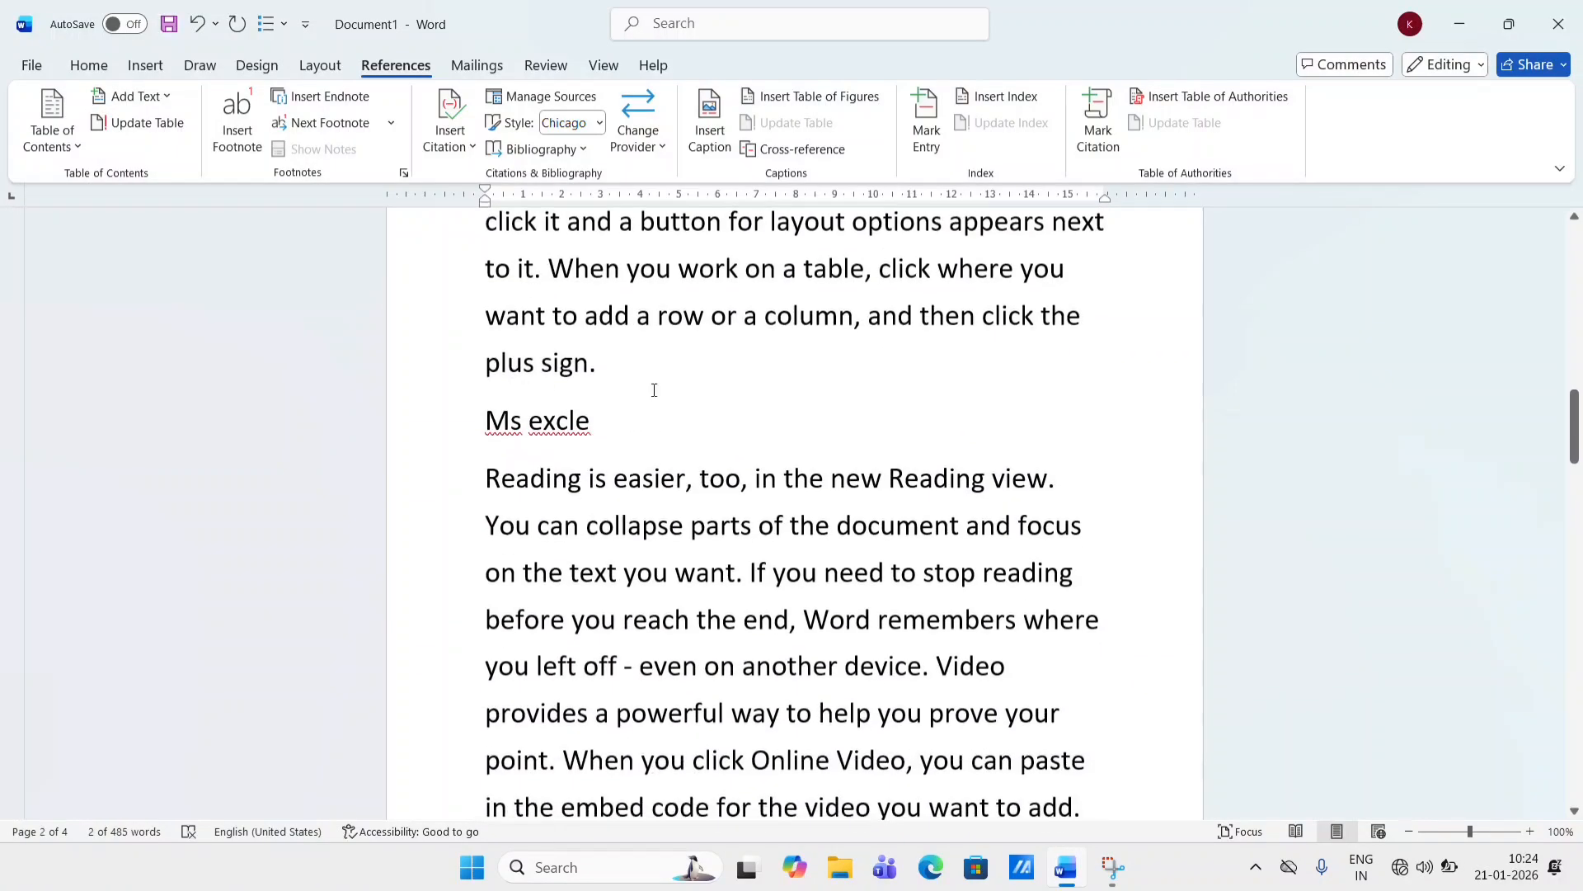
pyautogui.doubleClick(584, 423)
pyautogui.click(463, 423)
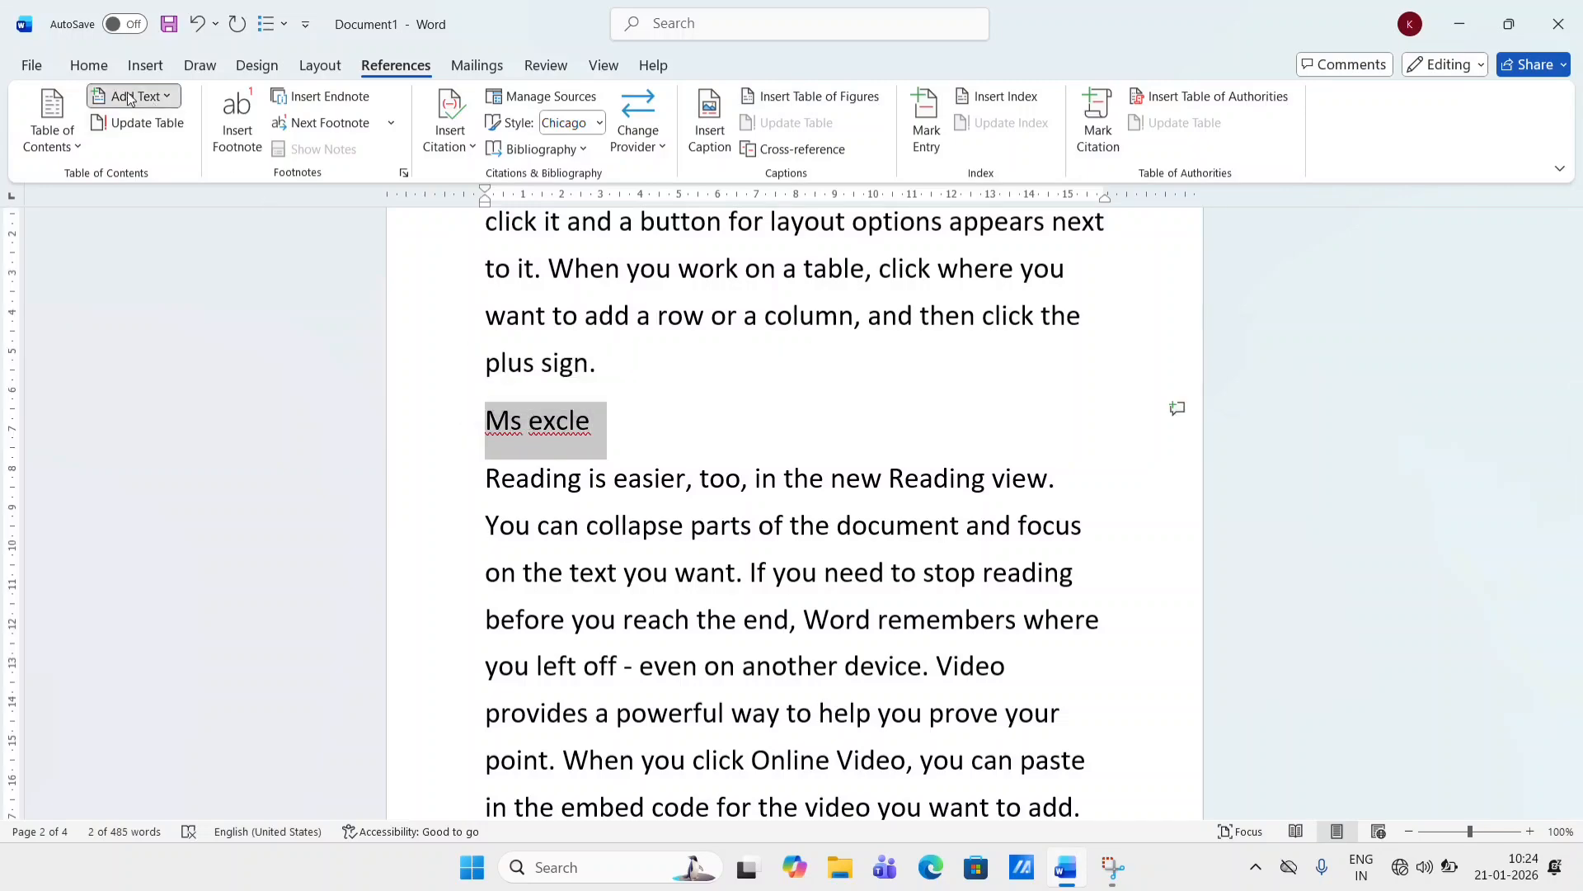
pyautogui.click(129, 97)
pyautogui.click(159, 147)
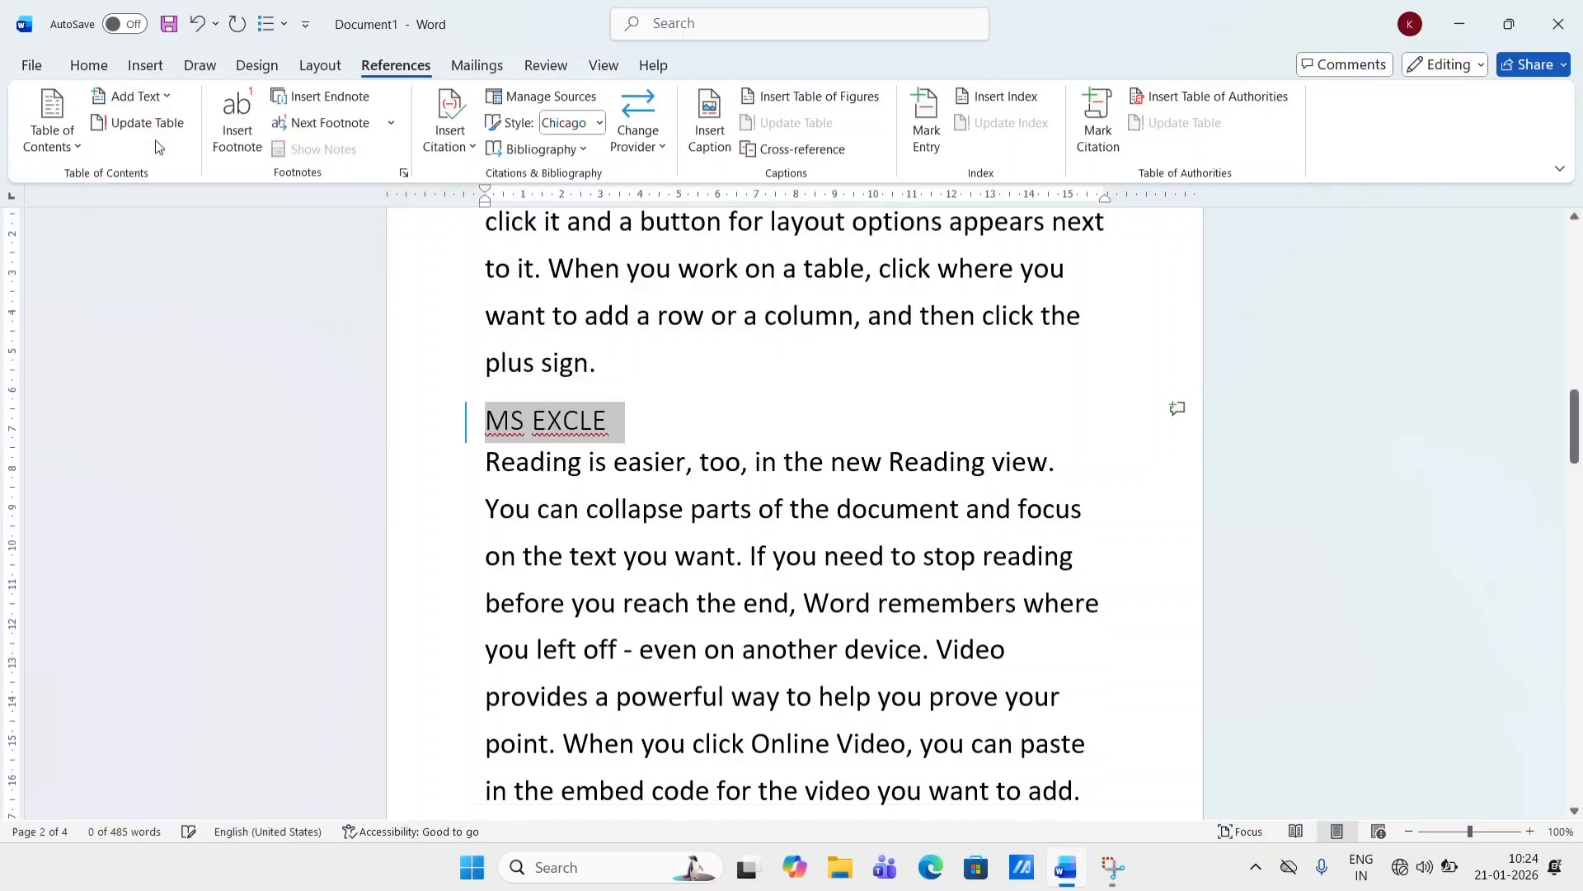
# - Add the "Ms paint" line to the table of contents as Level 1
pyautogui.scroll(-15, 542, 368)
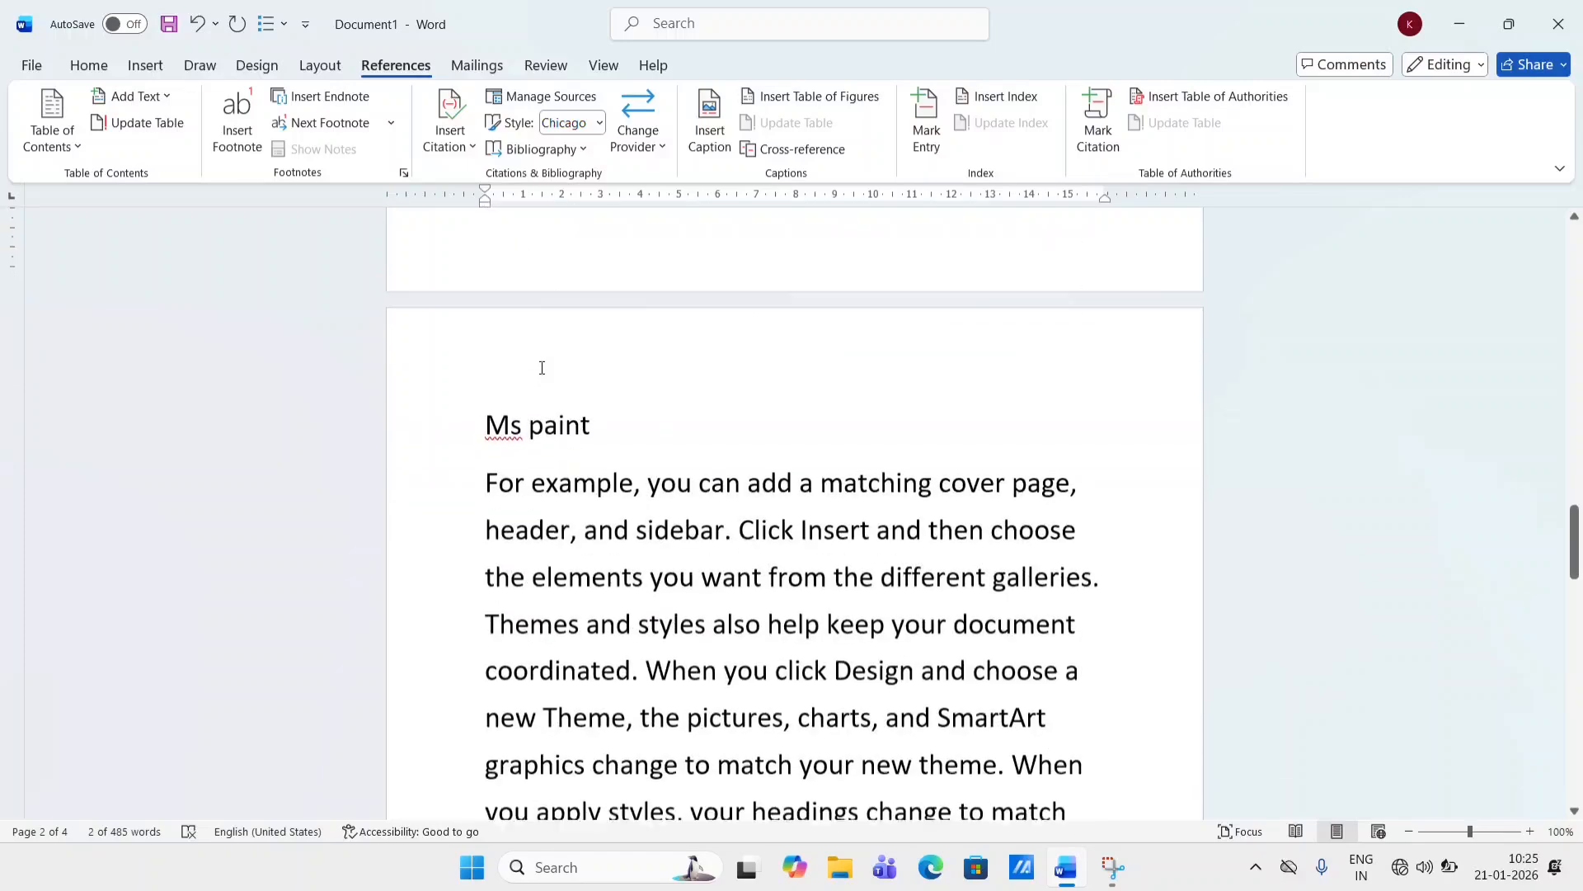
pyautogui.scroll(-1, 542, 368)
pyautogui.tripleClick(583, 405)
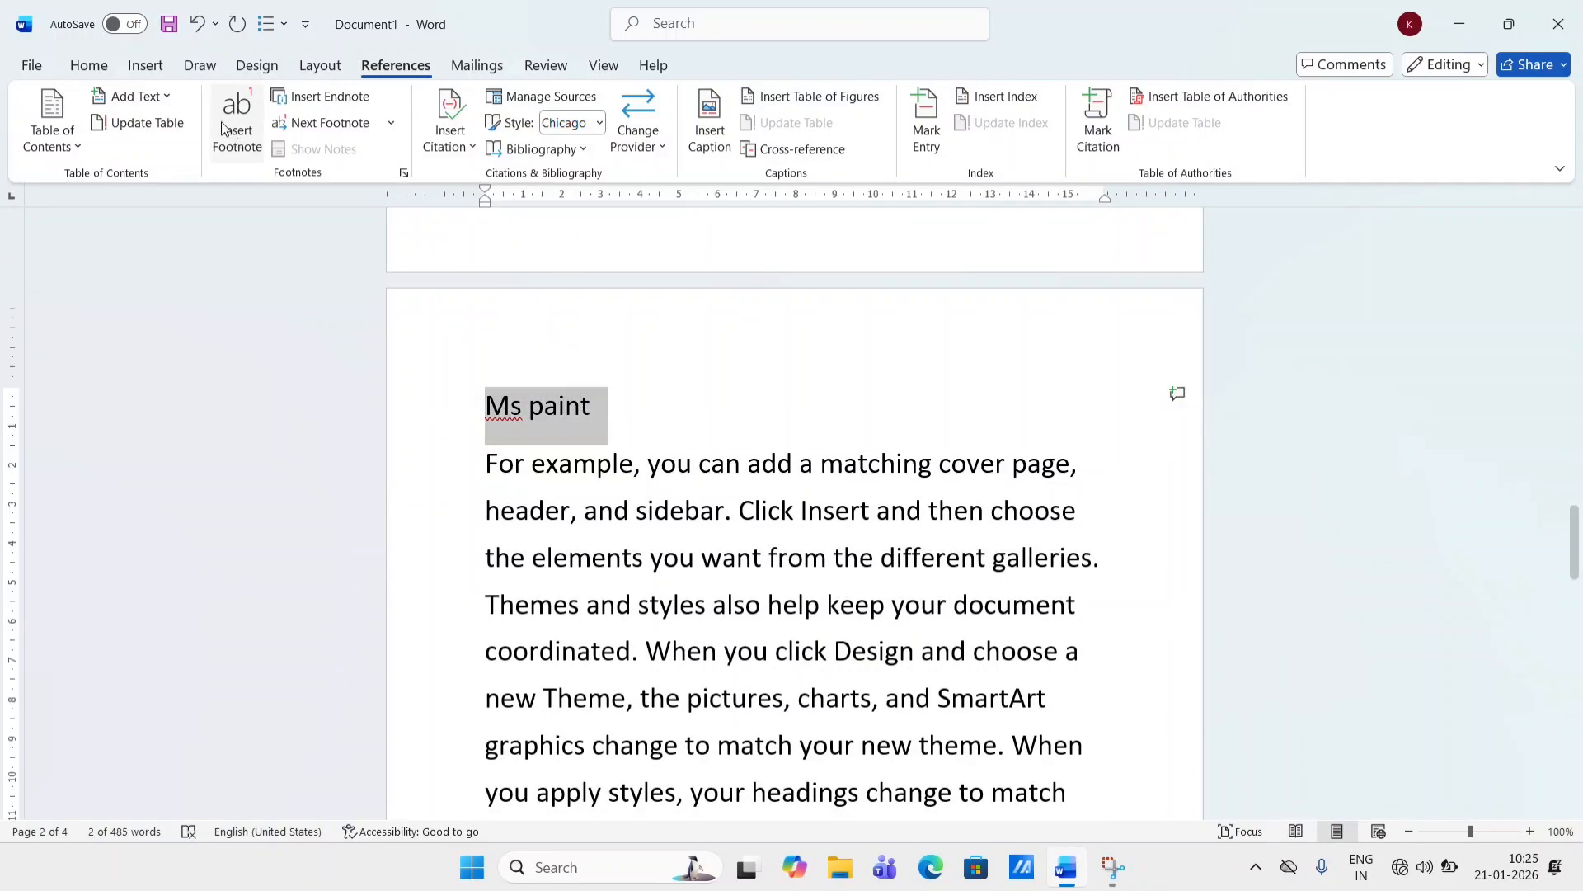
pyautogui.click(132, 96)
pyautogui.click(156, 153)
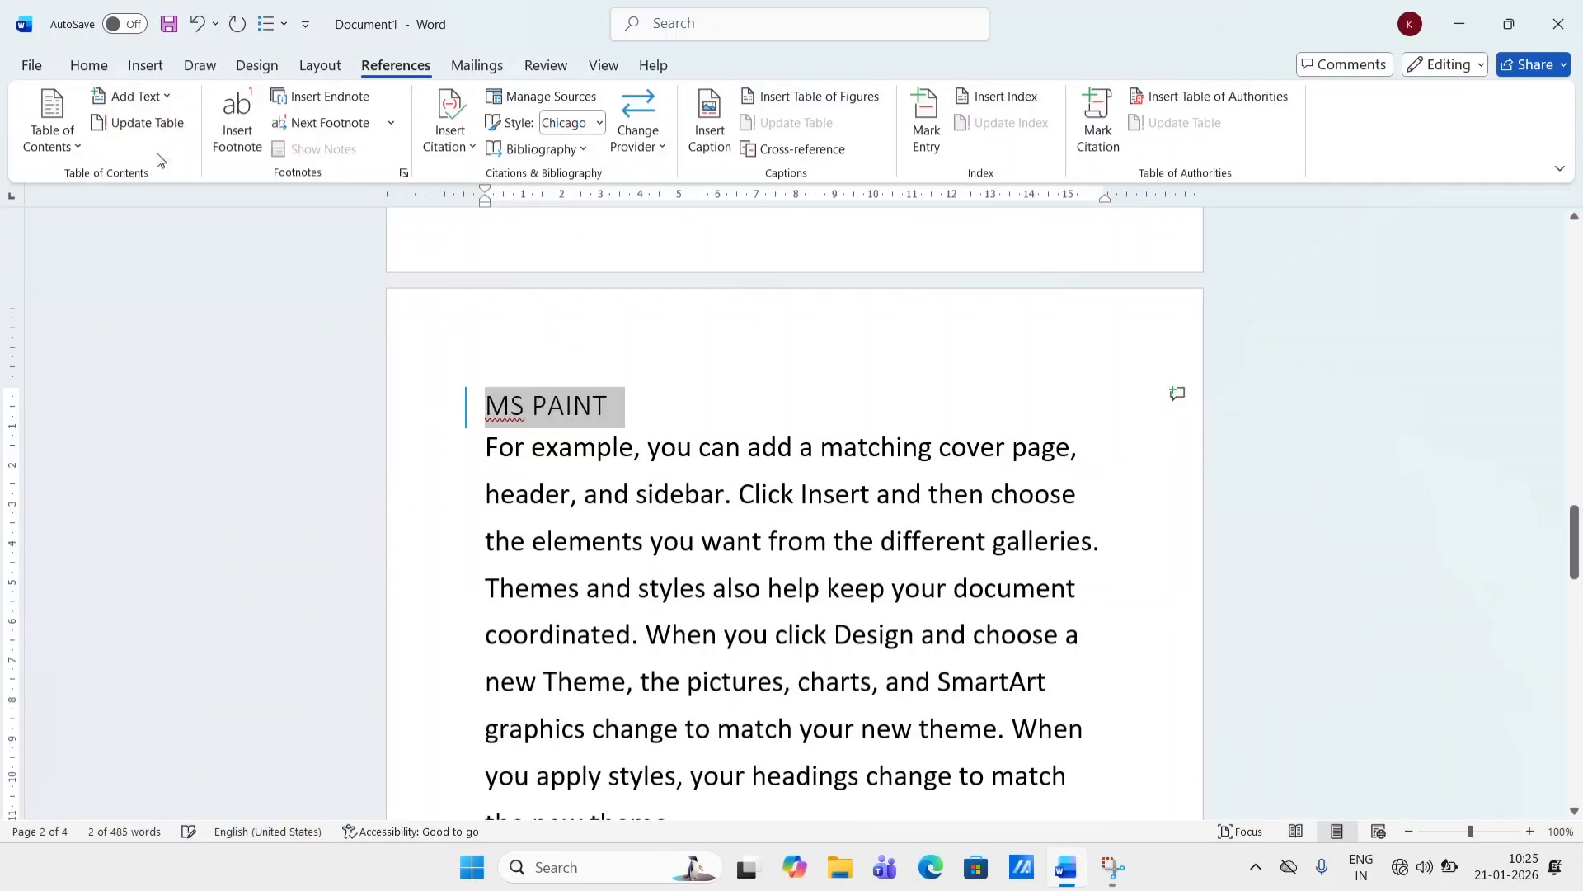
# - Insert three blank lines after the "Computer" title
pyautogui.scroll(15, 451, 438)
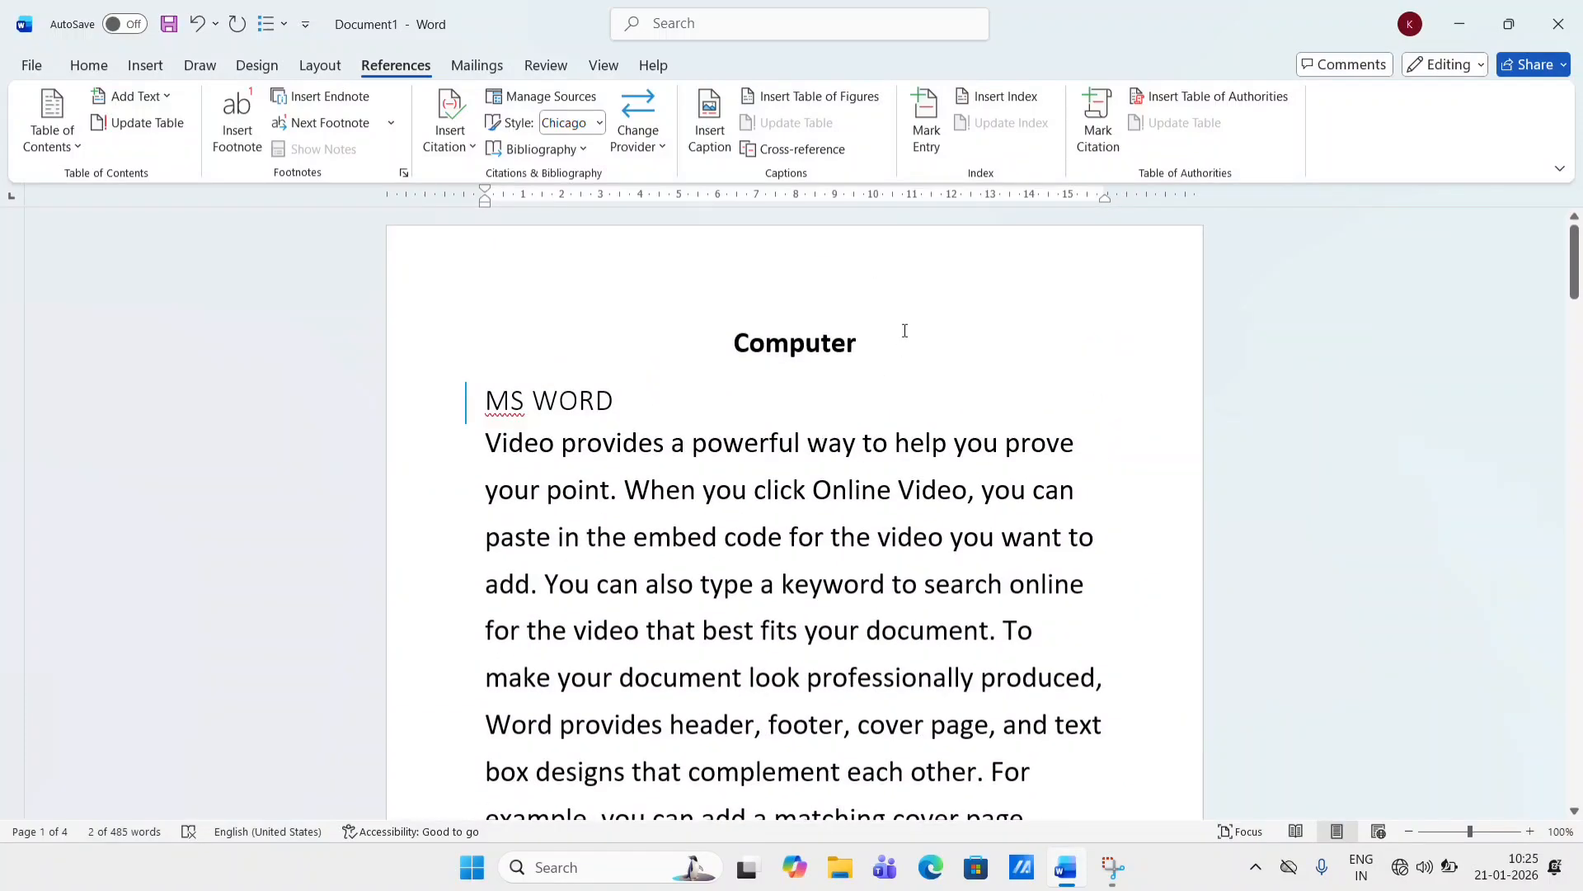
pyautogui.click(890, 344)
pyautogui.press('Return')
pyautogui.press('Return')
pyautogui.press('Return')
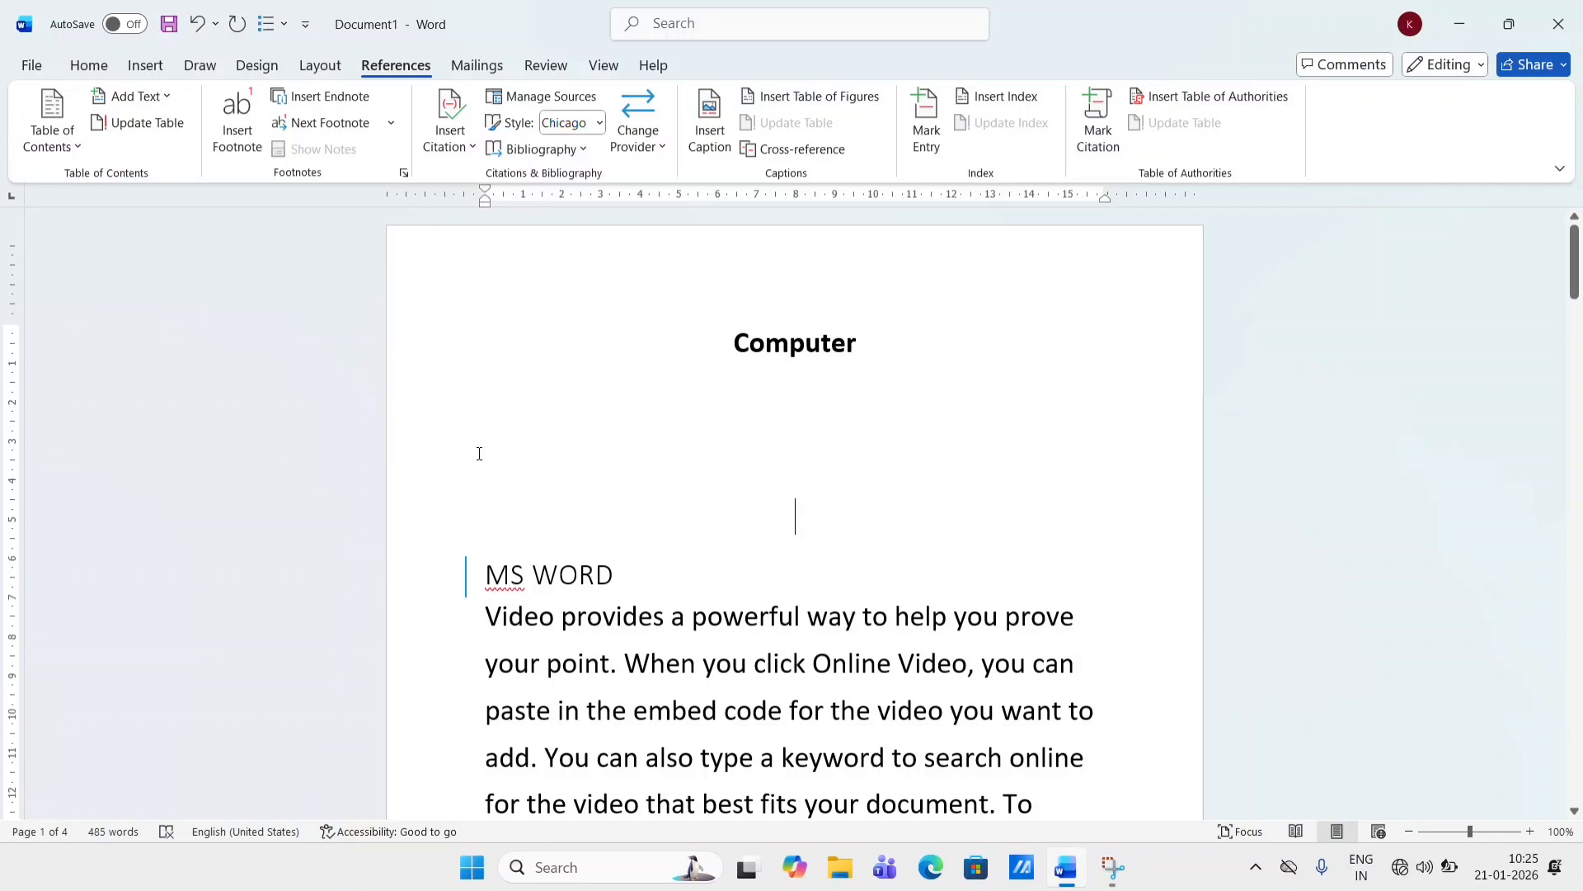
# - Insert an Automatic Table 1 table of contents on the blank line below the title
pyautogui.doubleClick(532, 406)
pyautogui.click(60, 149)
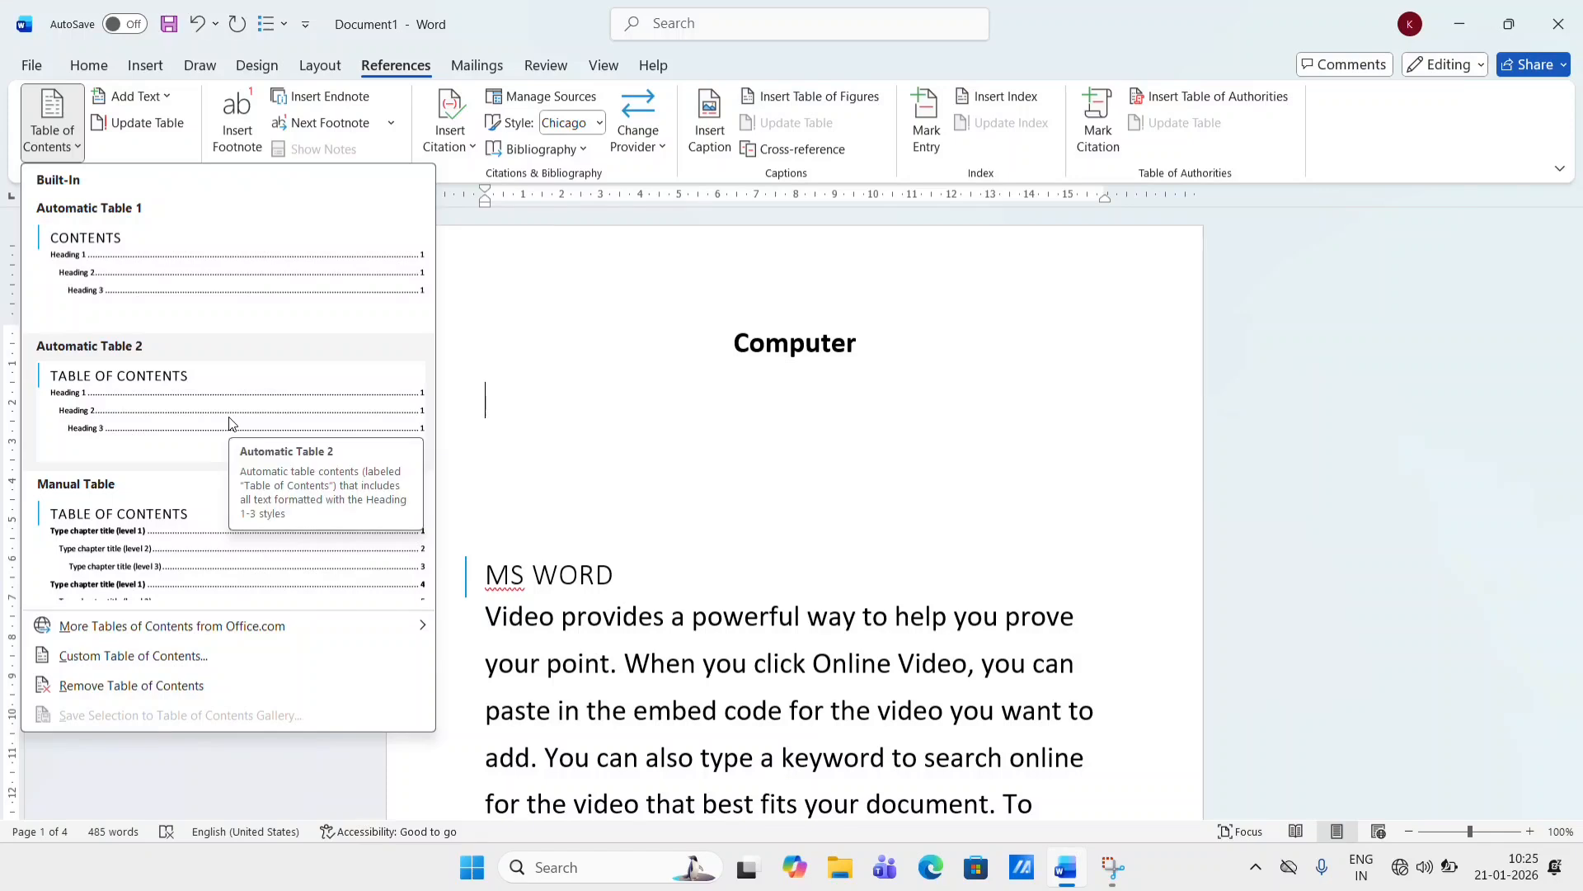
pyautogui.click(185, 282)
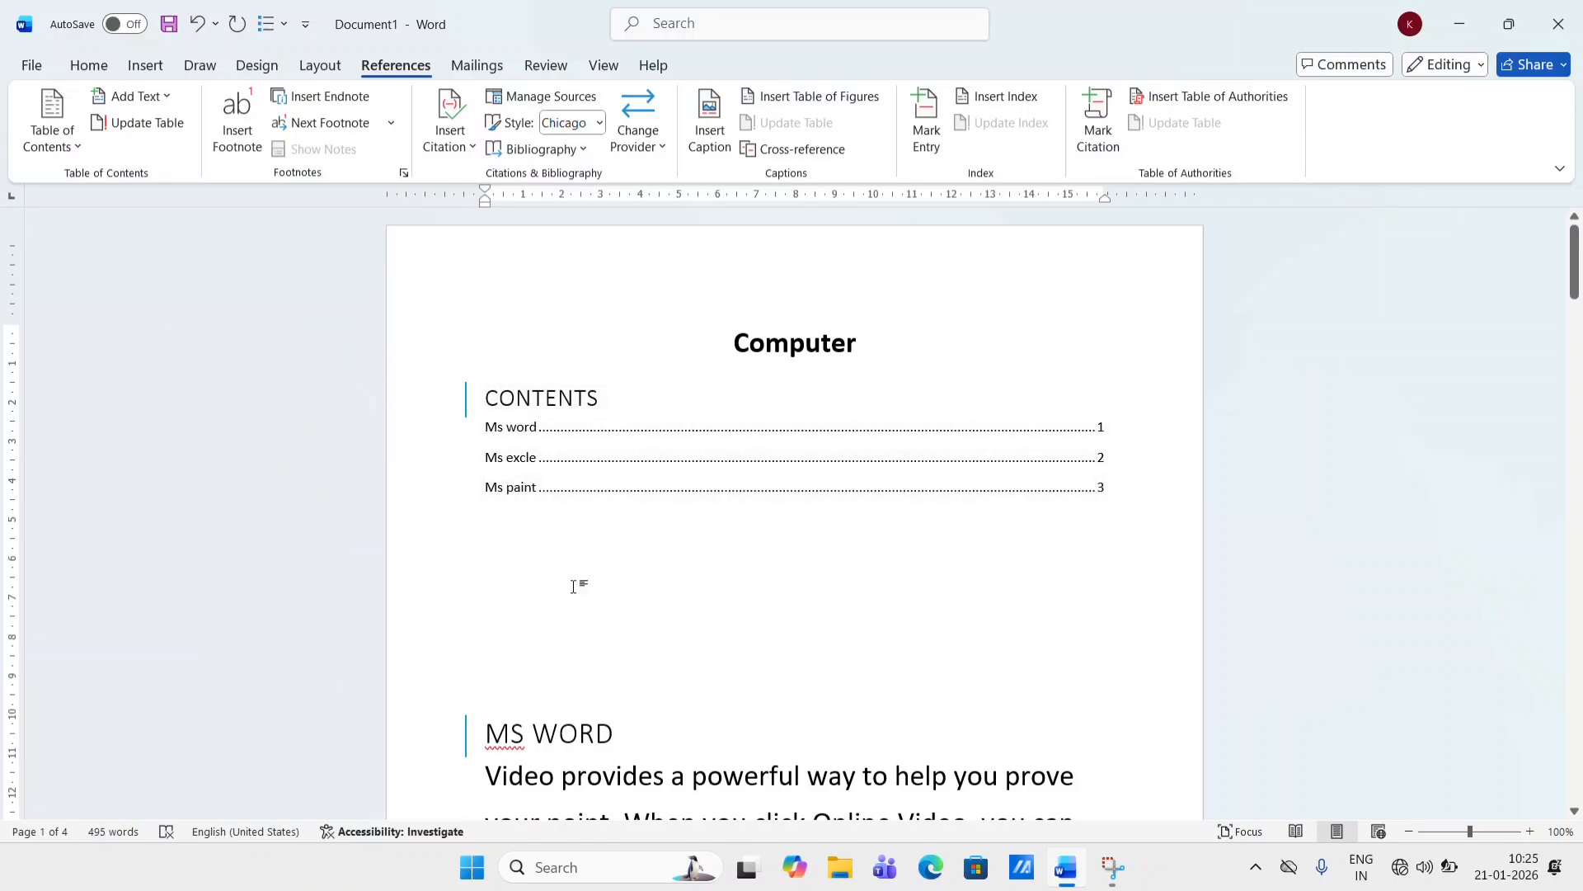
# - Remove the extra blank lines between the table of contents and the MS WORD heading
pyautogui.click(502, 678)
pyautogui.press('BackSpace')
pyautogui.press('BackSpace')
pyautogui.press('BackSpace')
pyautogui.press('BackSpace')
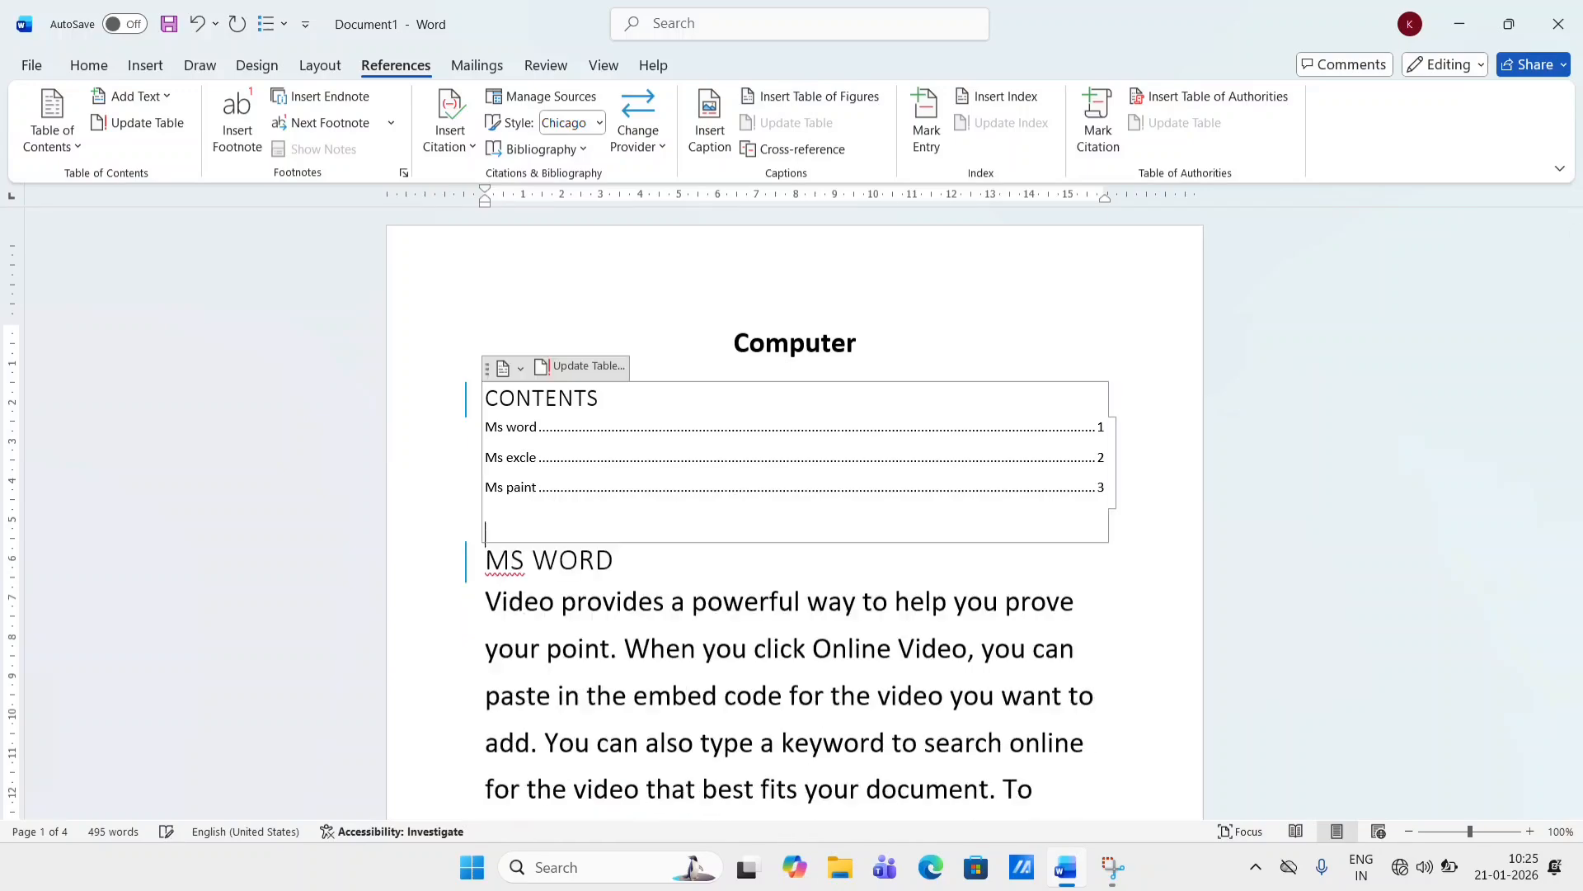
pyautogui.click(734, 788)
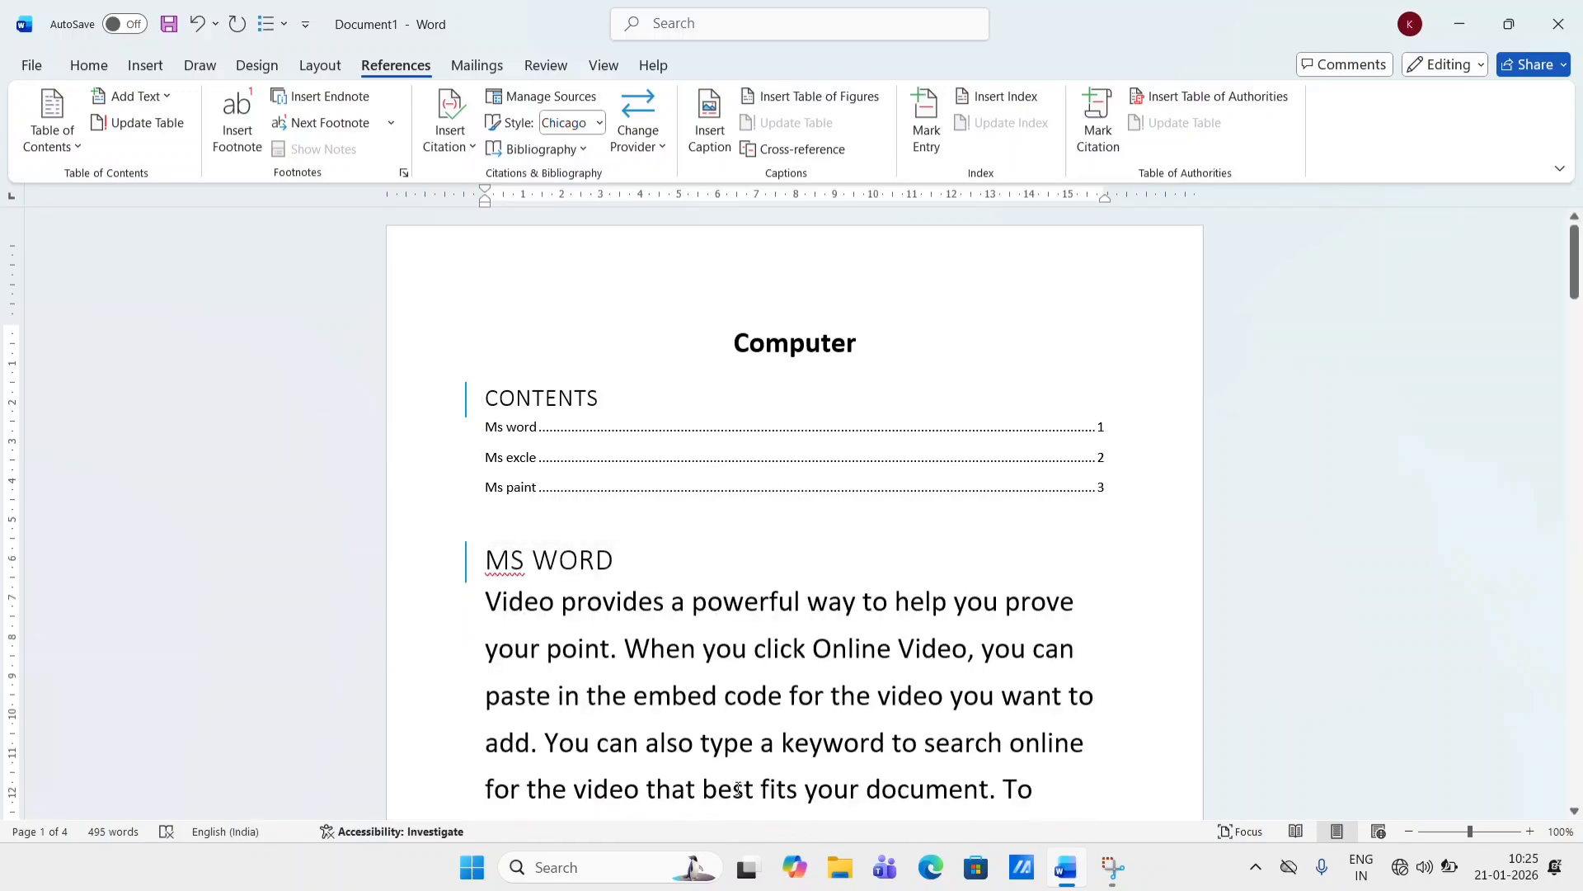
# - Insert a new paragraph after the one ending "each other." and type "home" in it
pyautogui.scroll(-3, 726, 785)
pyautogui.scroll(3, 523, 625)
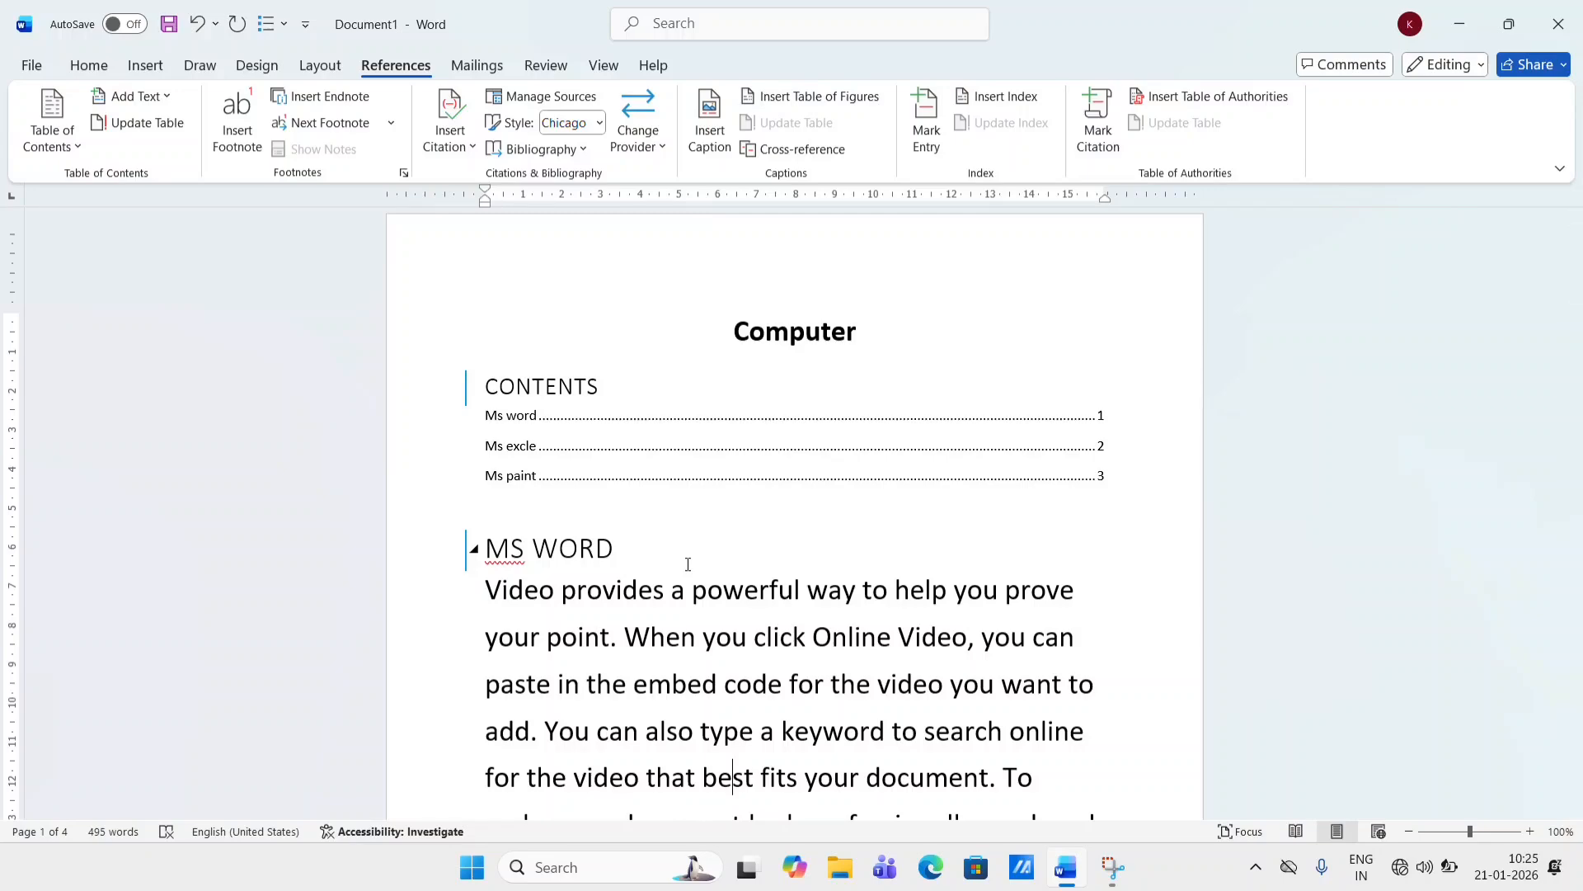
pyautogui.scroll(-5, 688, 564)
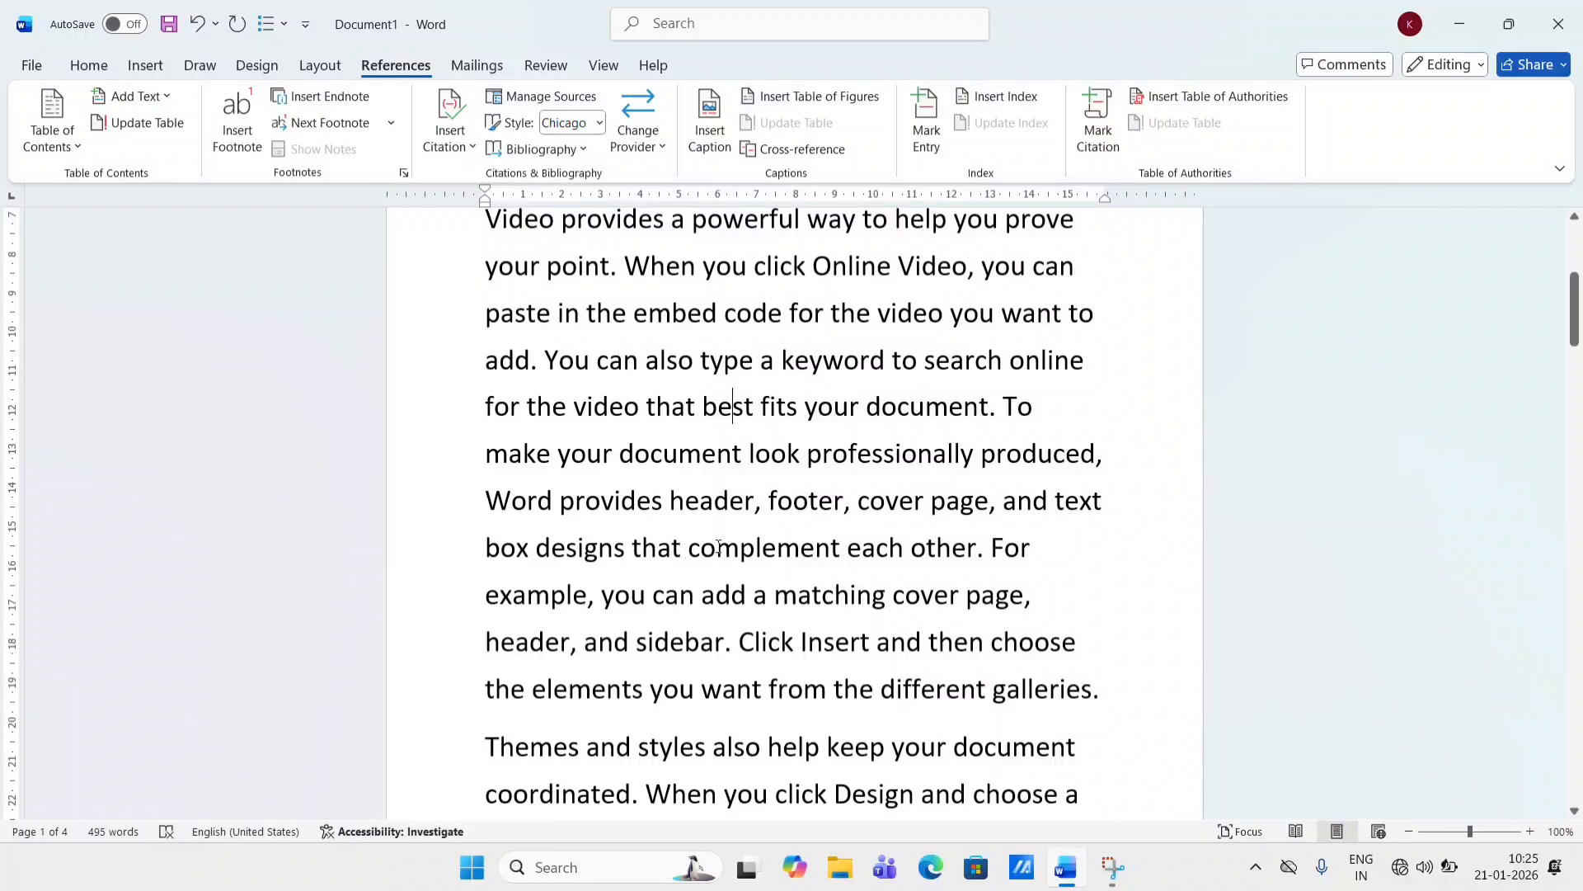
pyautogui.click(988, 550)
pyautogui.press('Return')
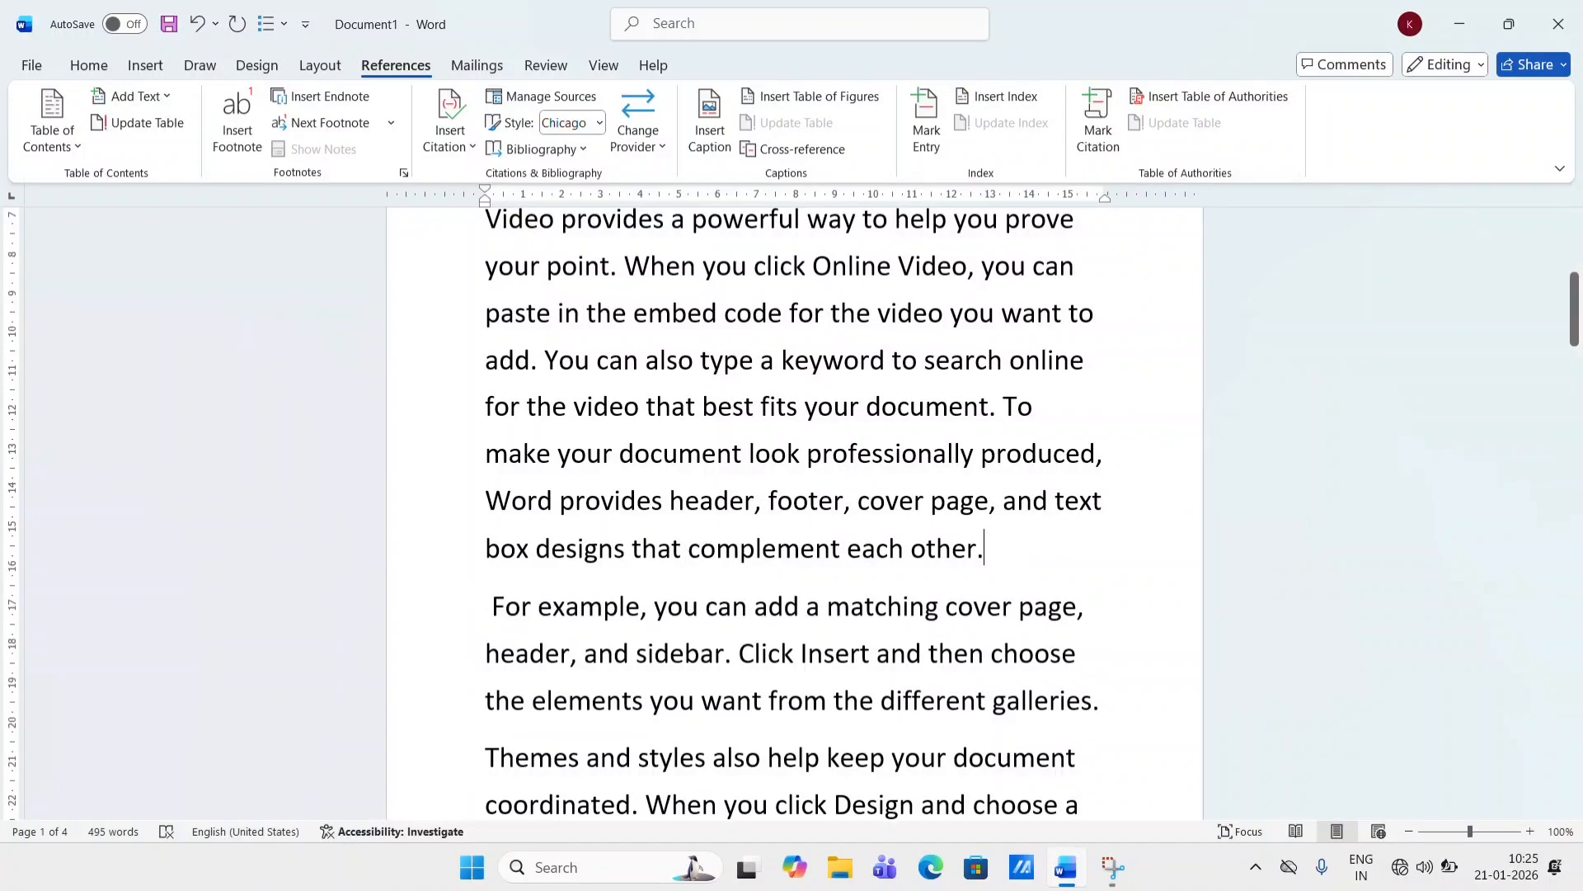
pyautogui.press('Return')
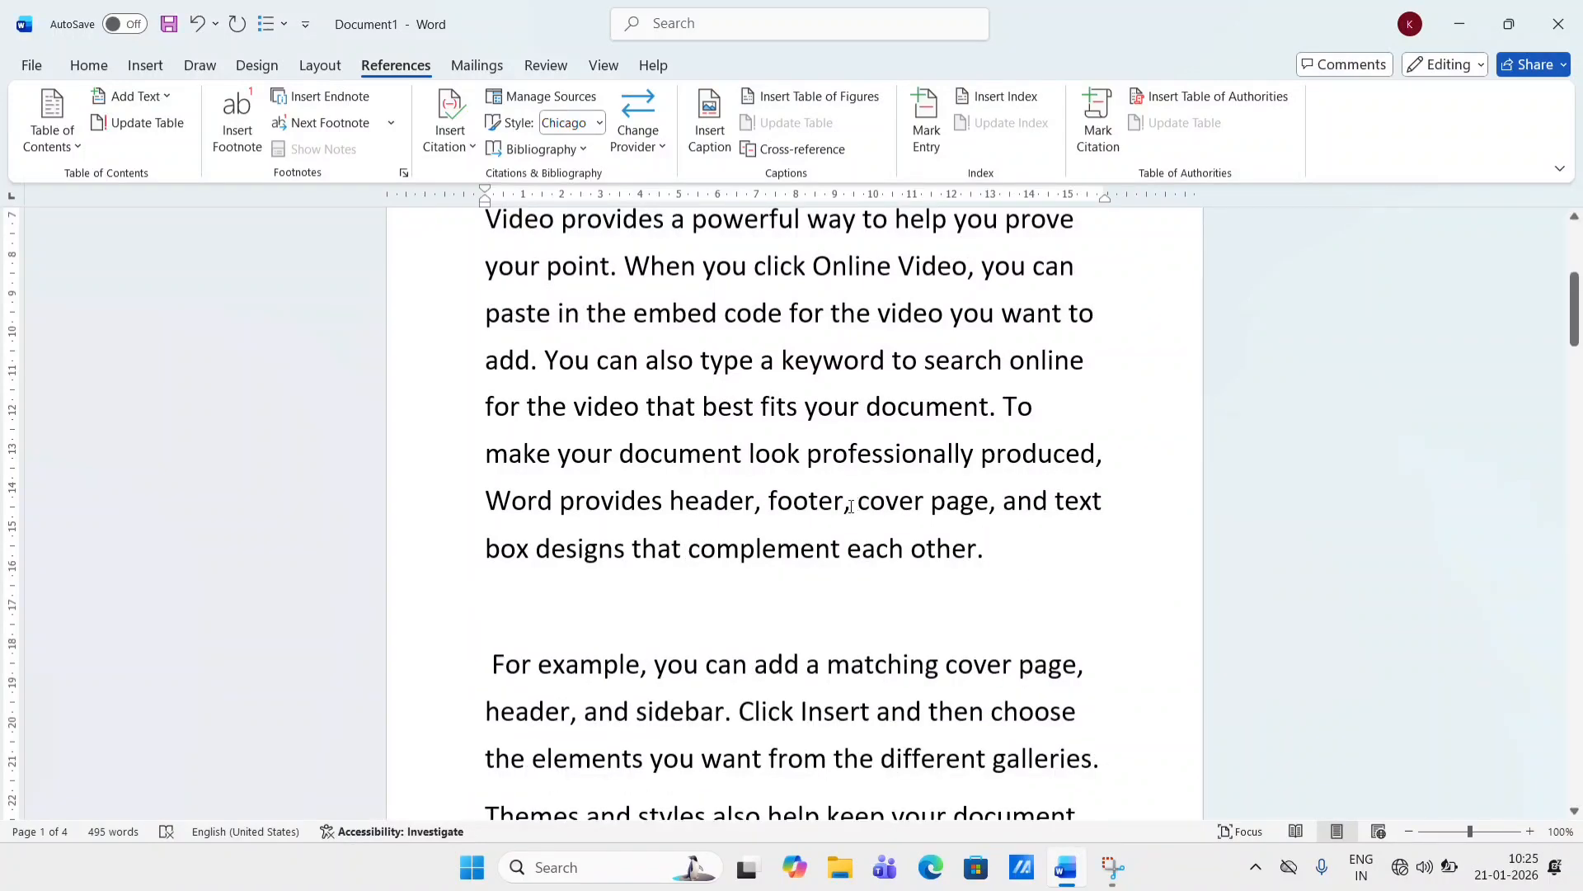
pyautogui.click(629, 626)
pyautogui.write('ho')
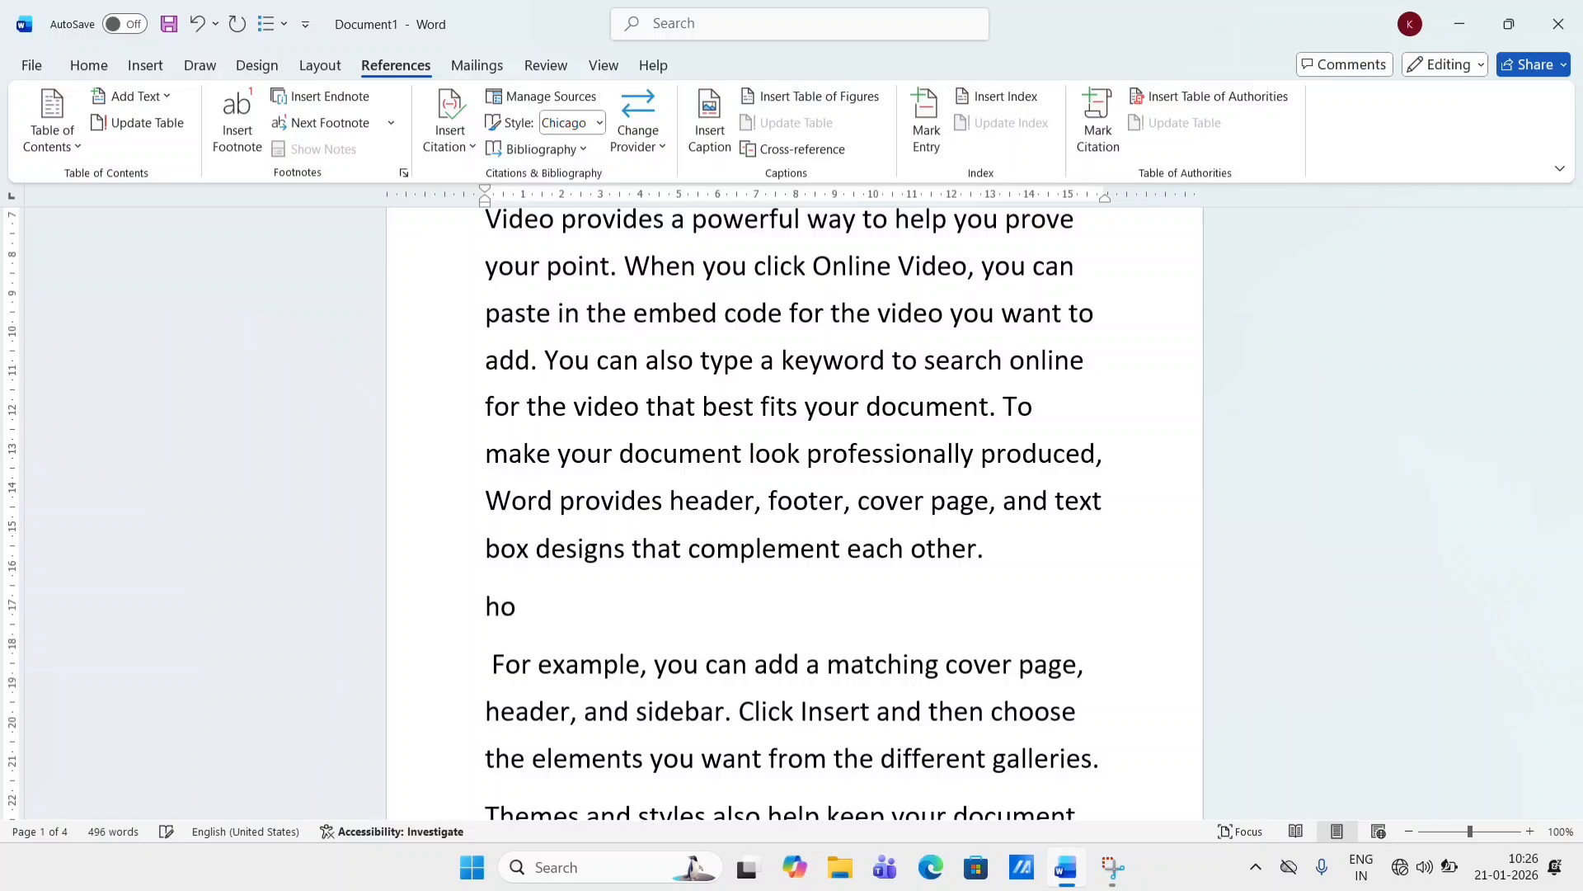
pyautogui.write('me')
# - Add the "home" line to the table of contents as Level 2
pyautogui.scroll(5, 593, 586)
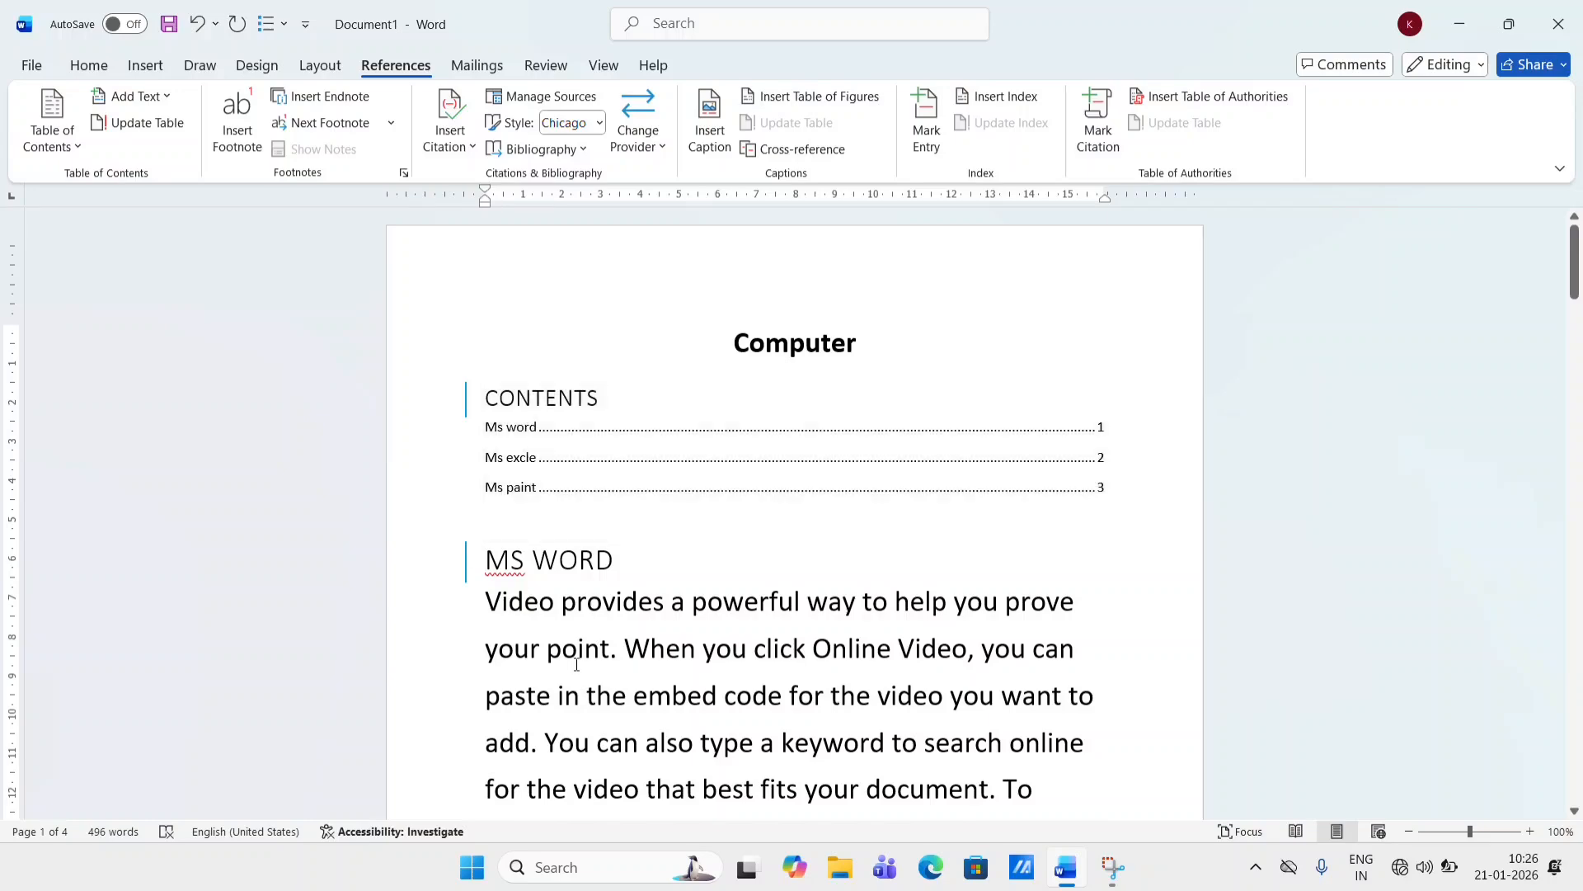
pyautogui.scroll(-5, 577, 660)
pyautogui.click(462, 577)
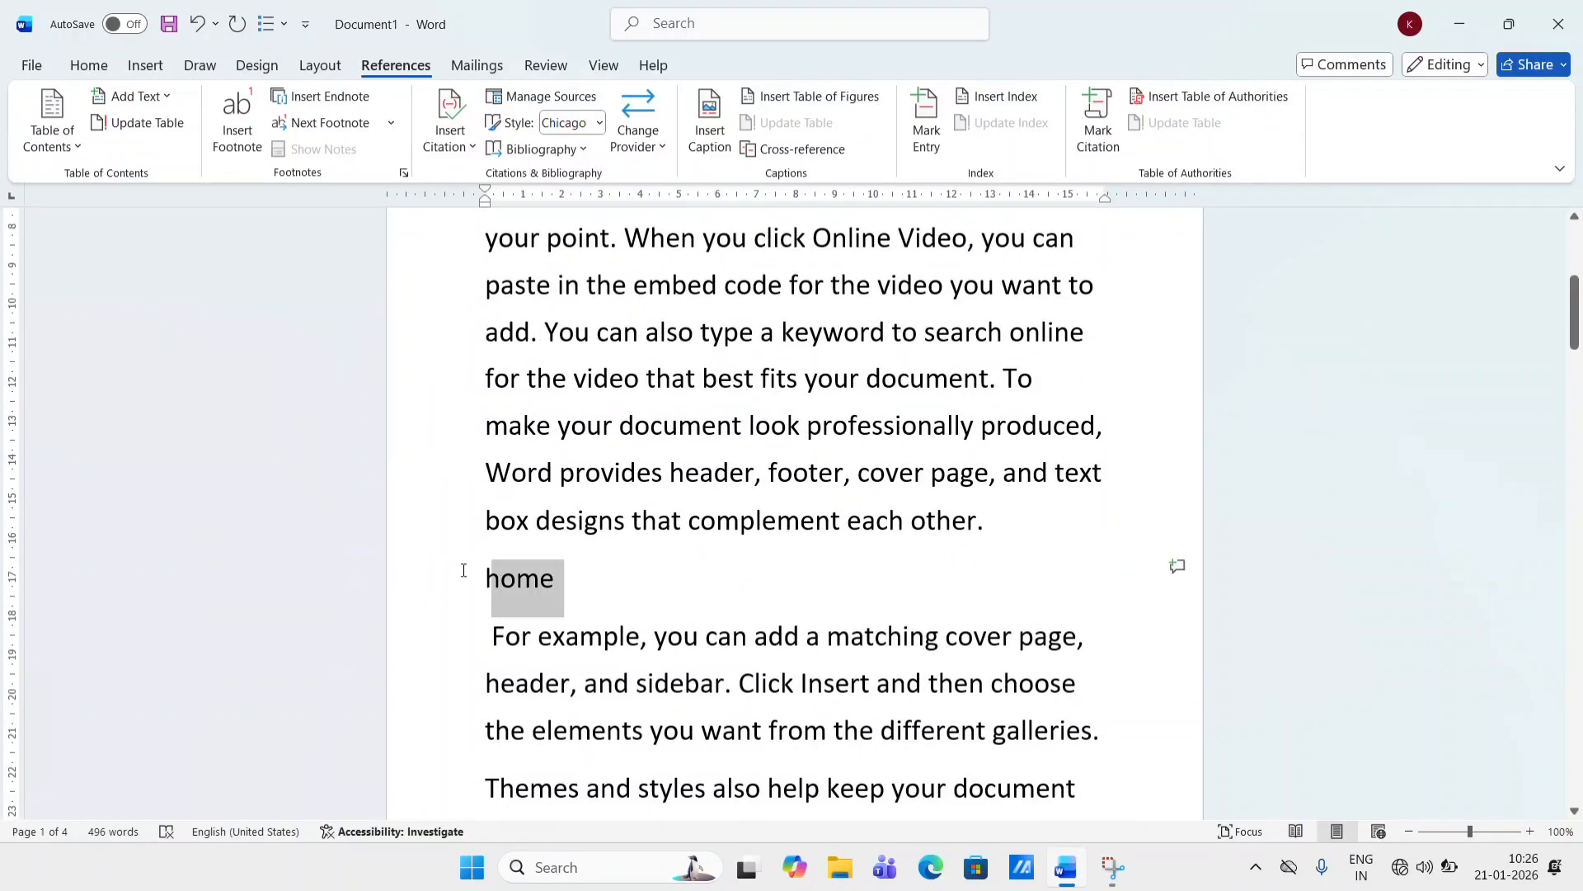
pyautogui.click(150, 105)
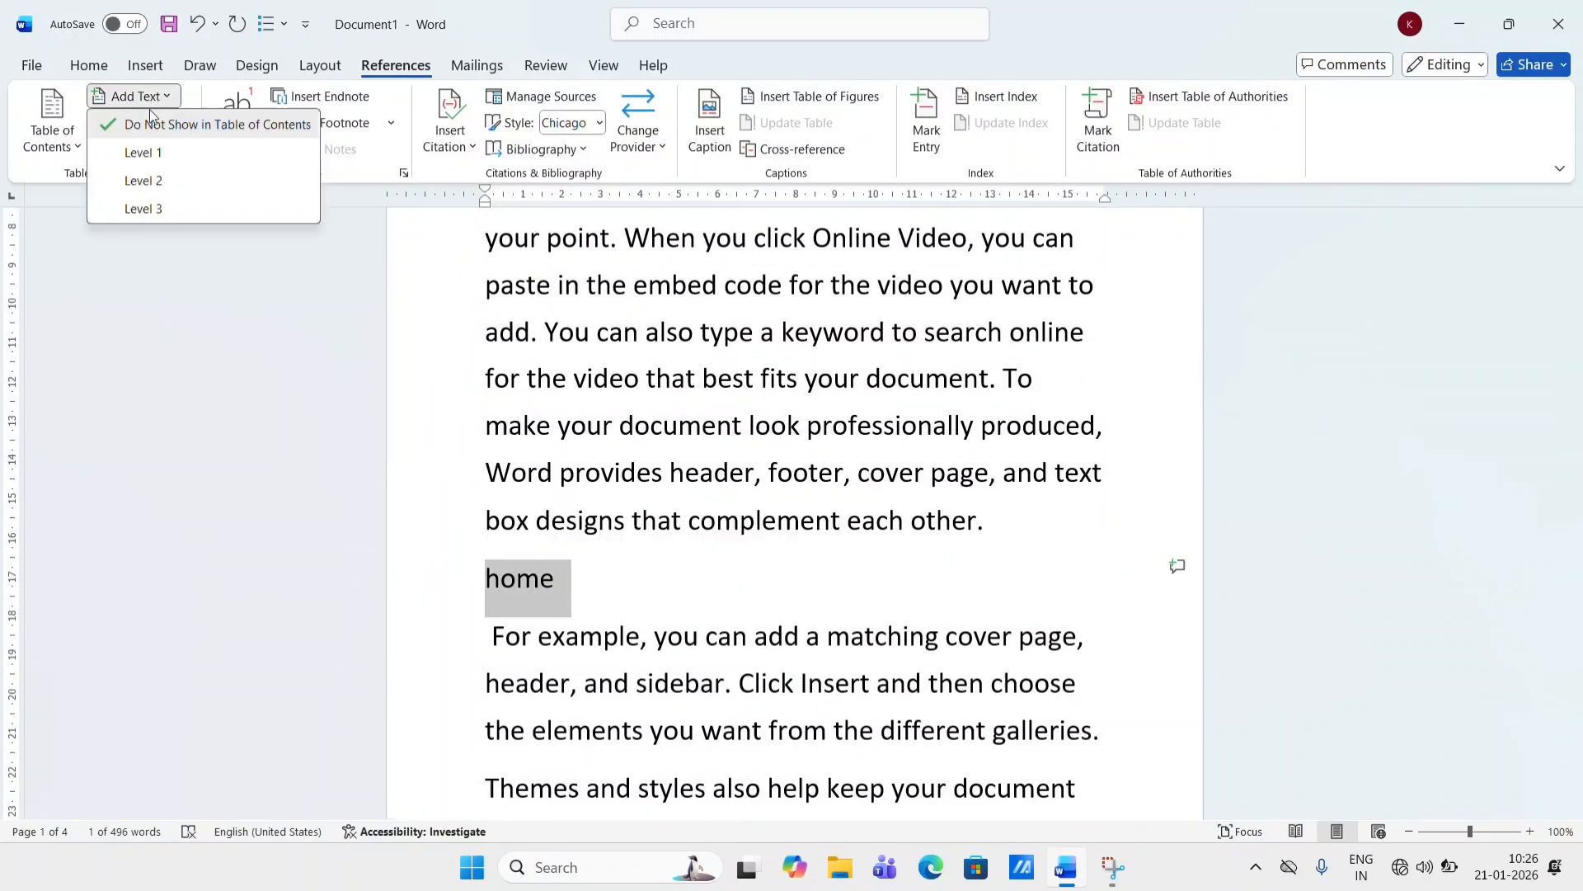
pyautogui.click(144, 182)
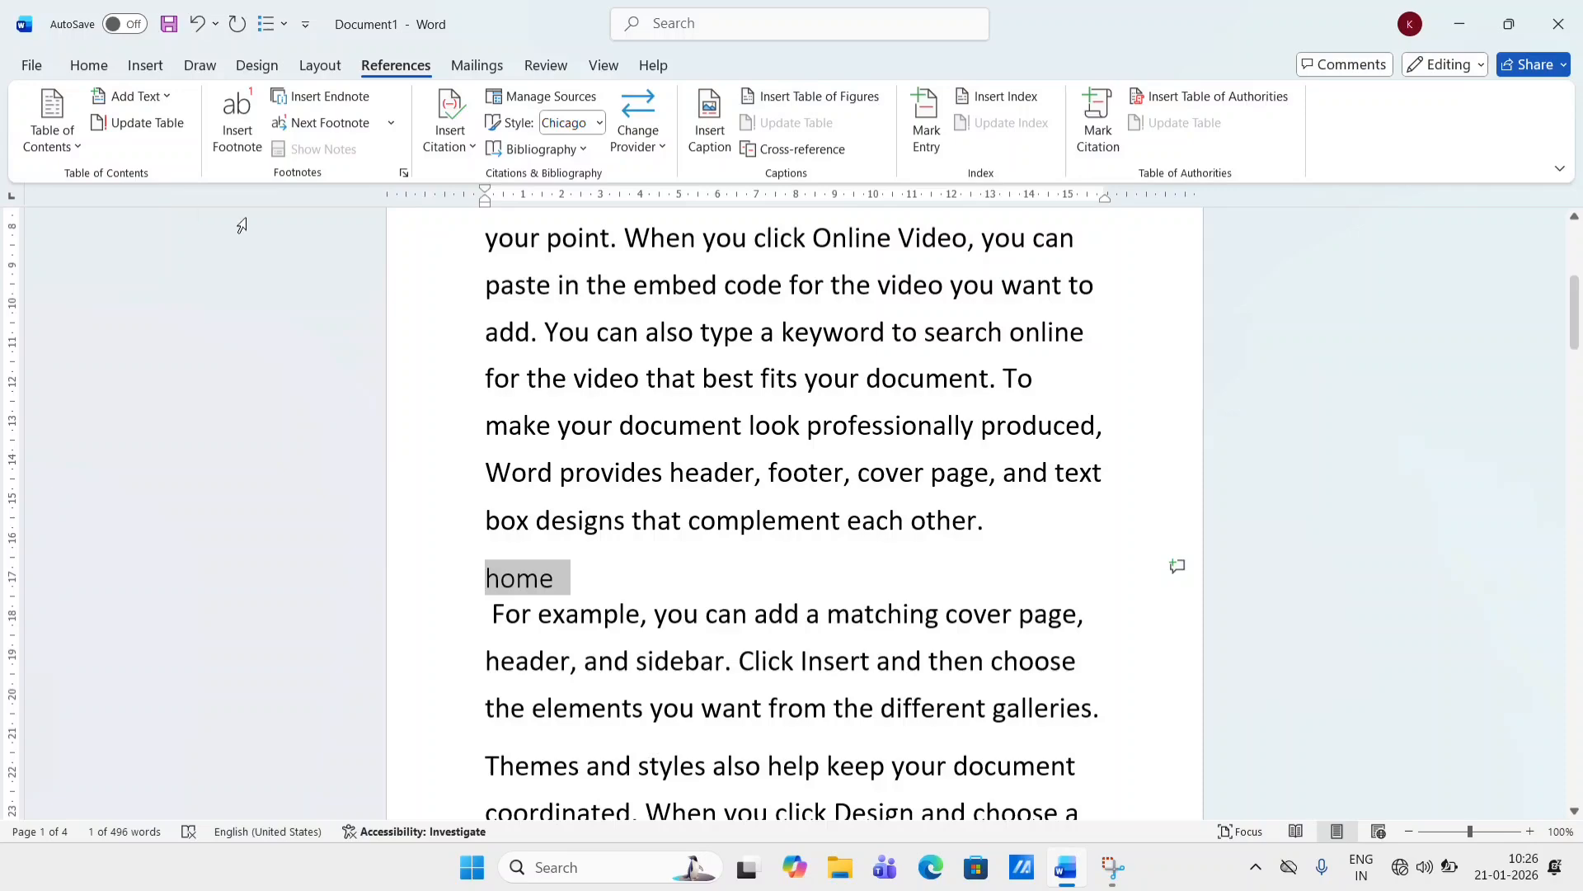
# - Update the entire table of contents
pyautogui.scroll(5, 456, 371)
pyautogui.click(508, 426)
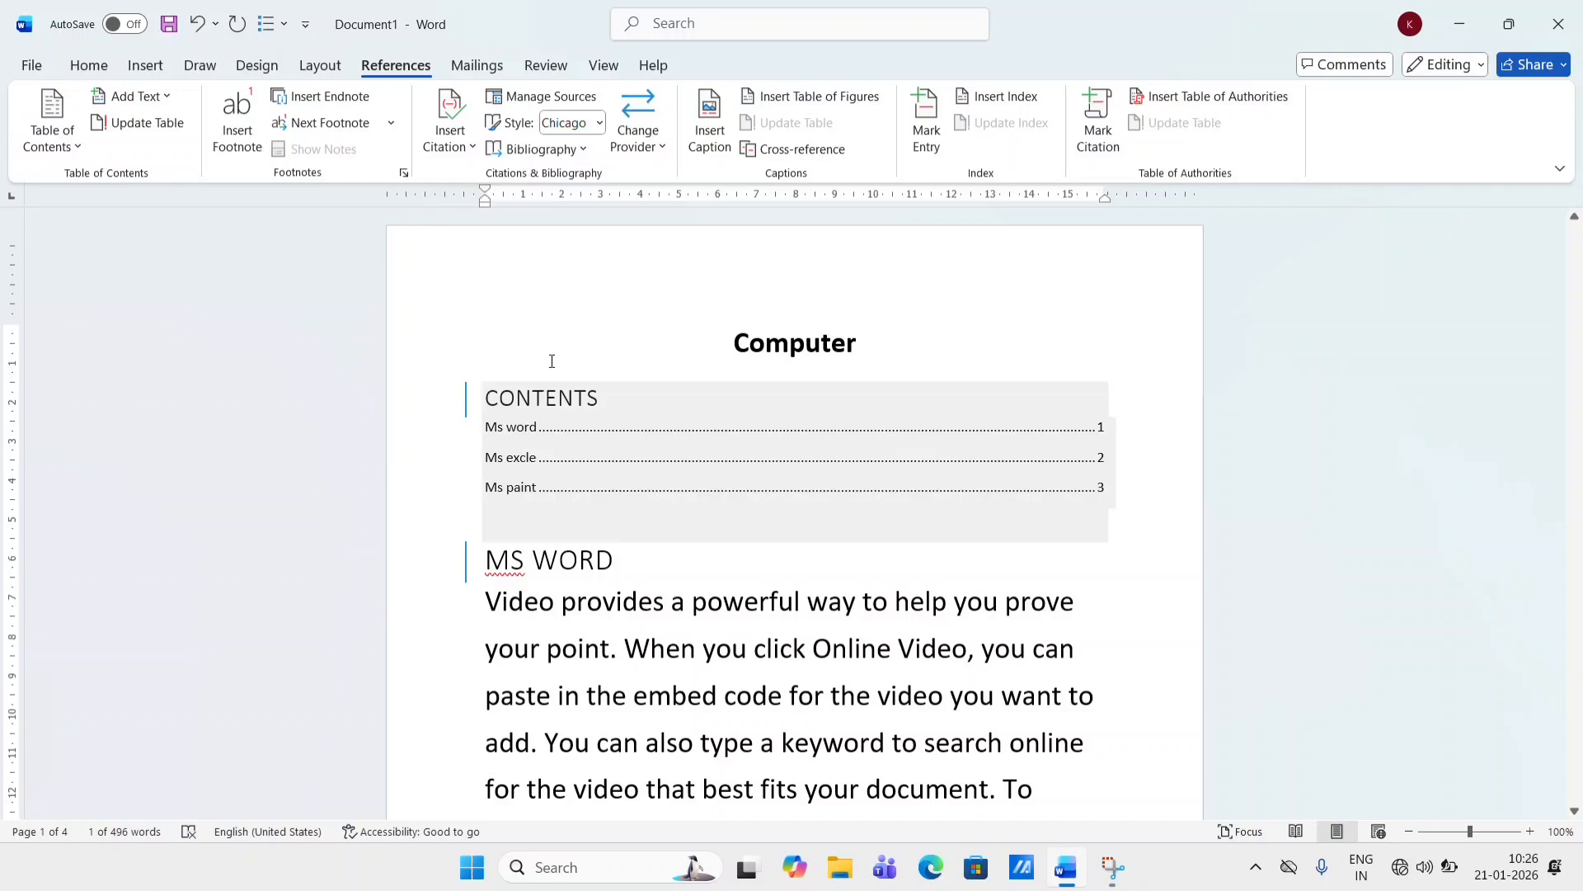
pyautogui.click(144, 126)
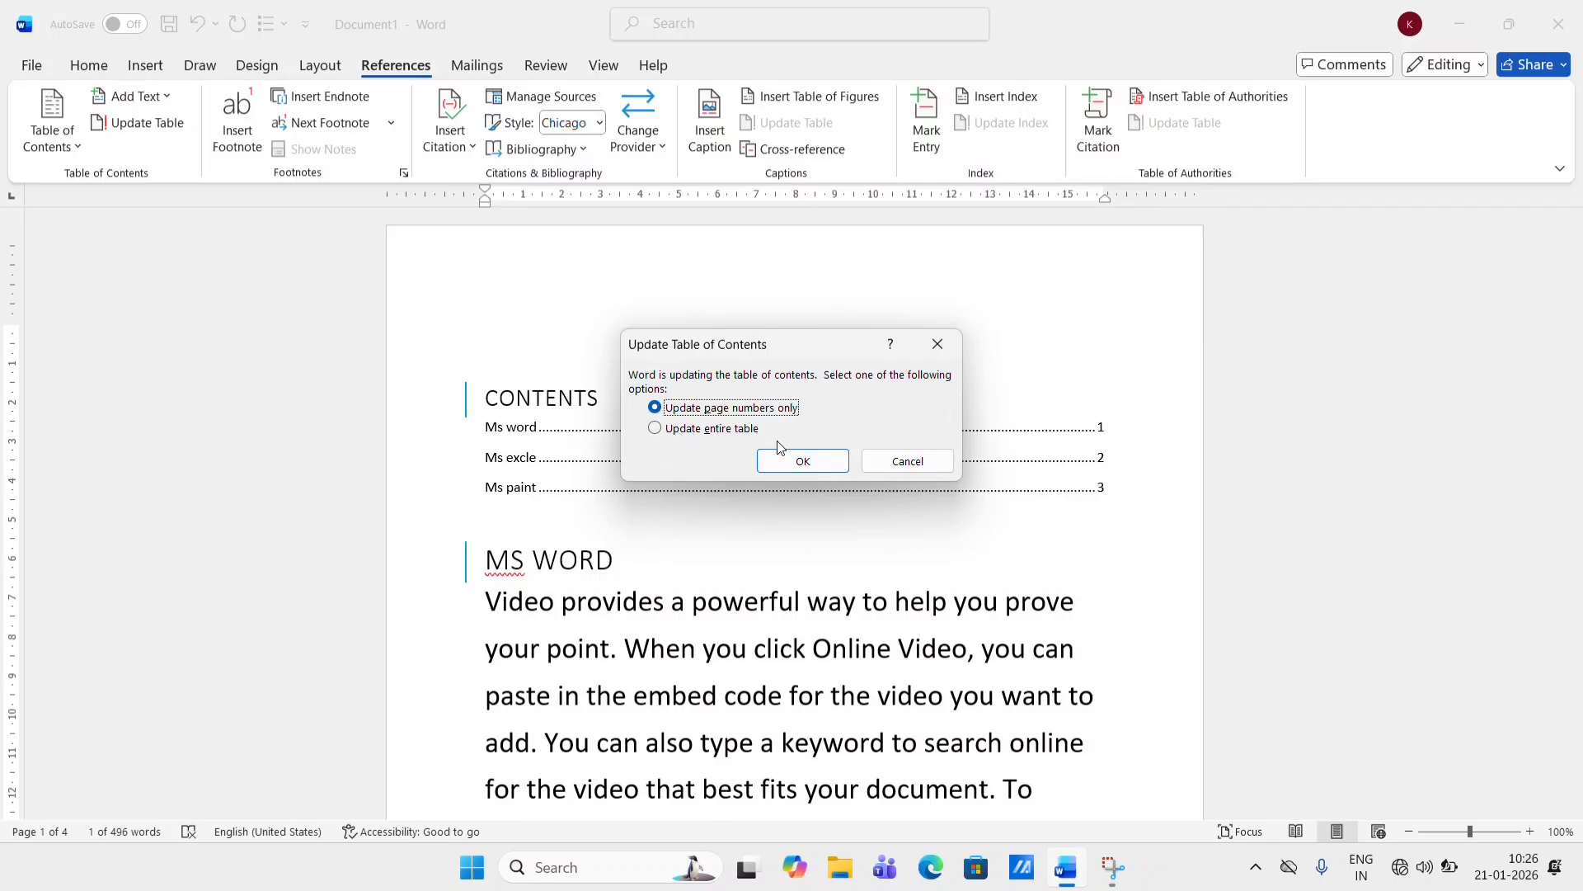
pyautogui.click(718, 430)
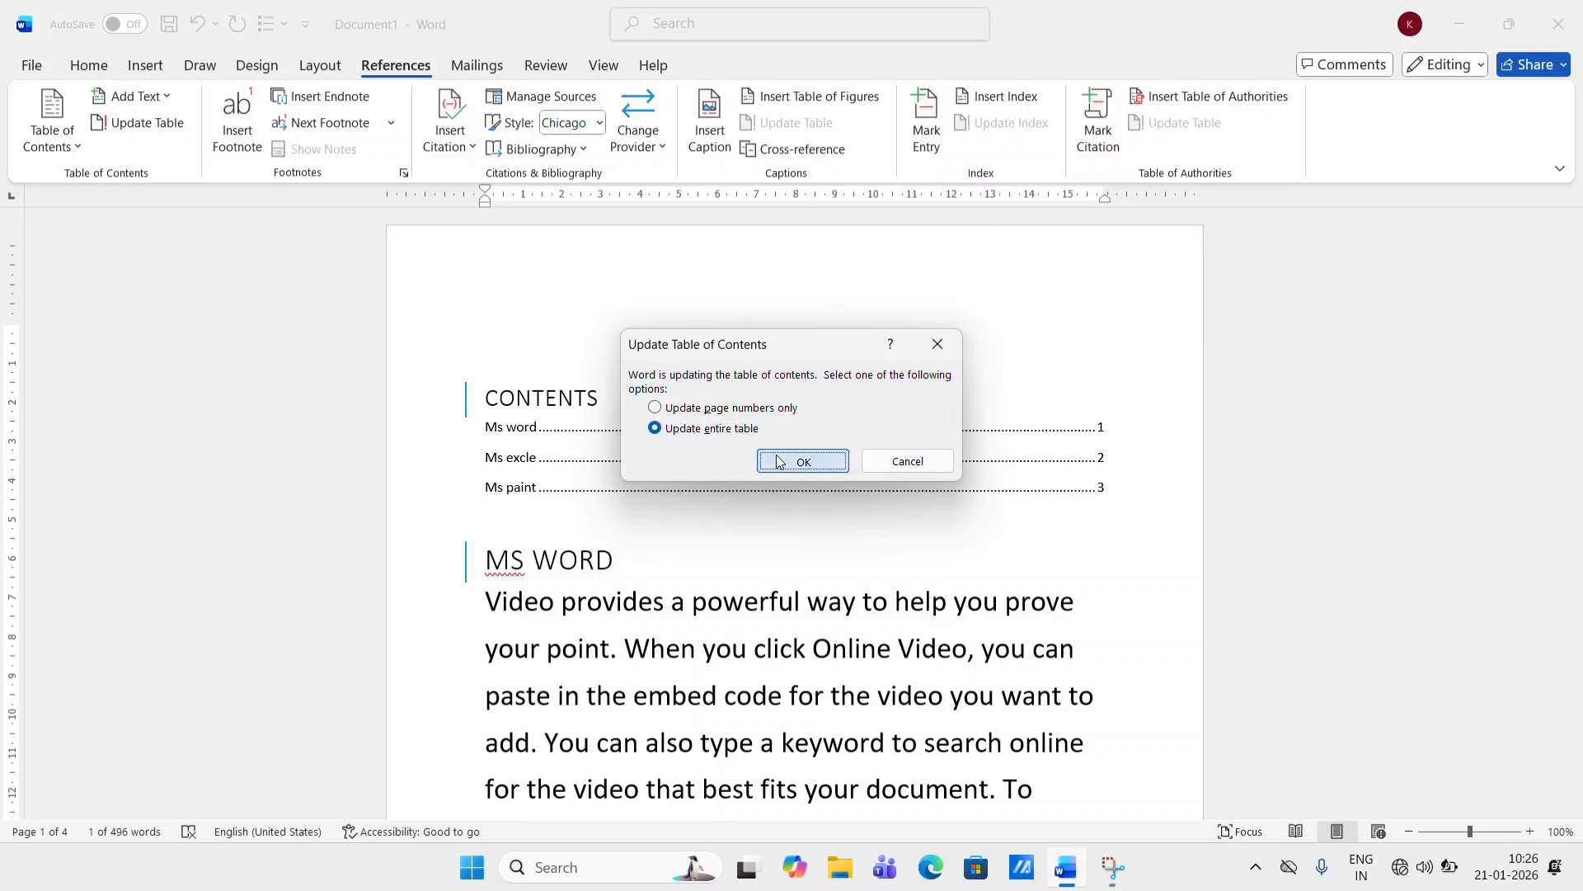
pyautogui.click(803, 460)
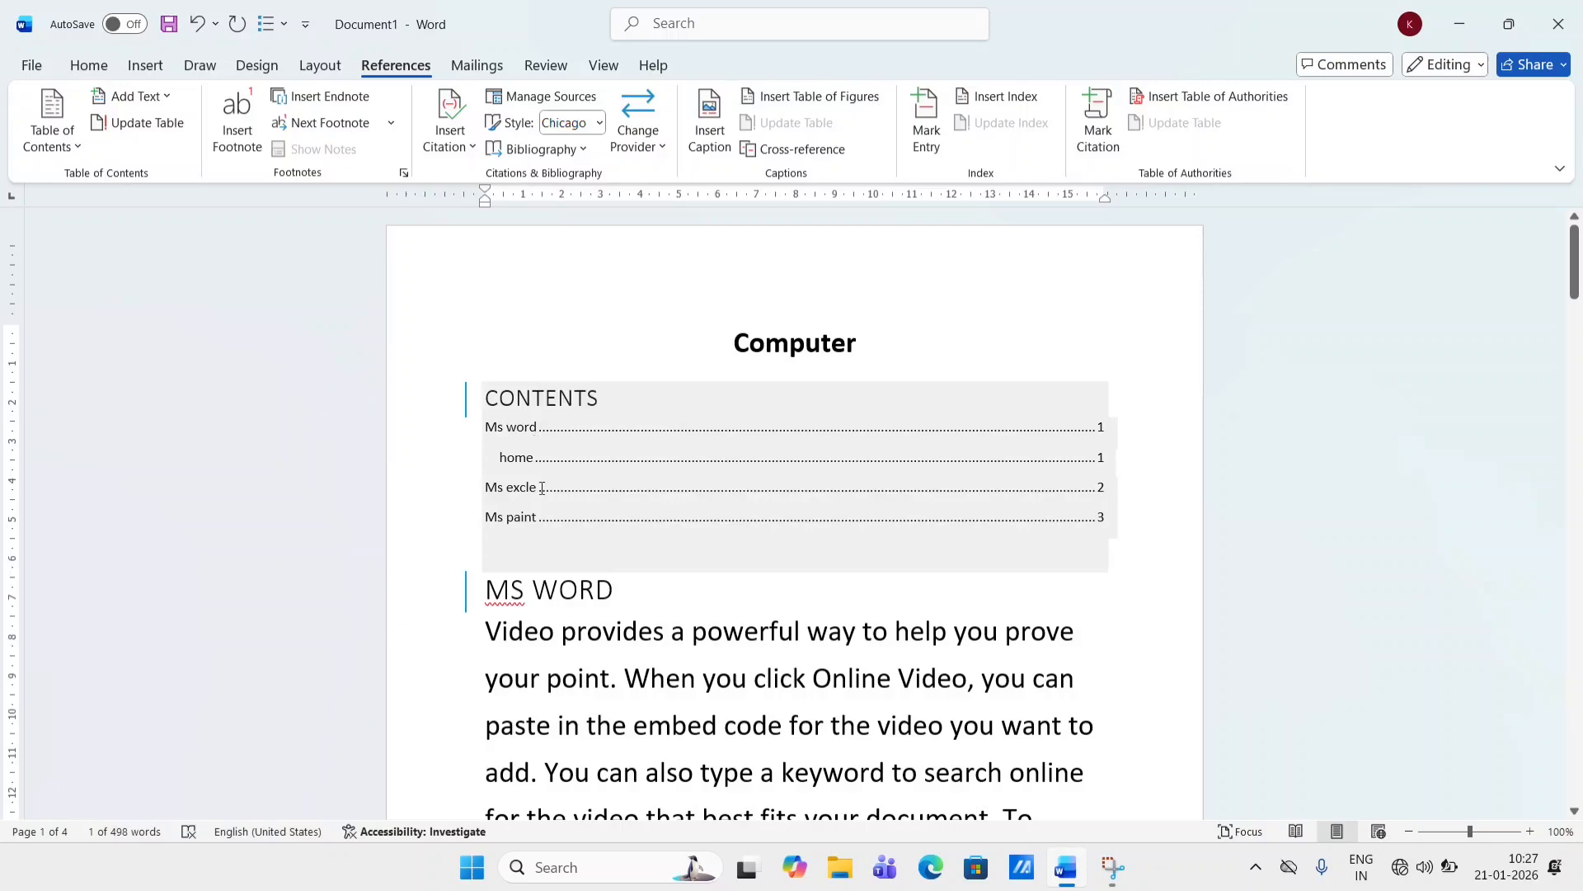
# - Insert a page break after the paragraph ending "different galleries." and type "insert" on a new line there
pyautogui.keyDown('ctrl'); pyautogui.click(536, 456); pyautogui.keyUp('ctrl')
pyautogui.scroll(-3, 586, 615)
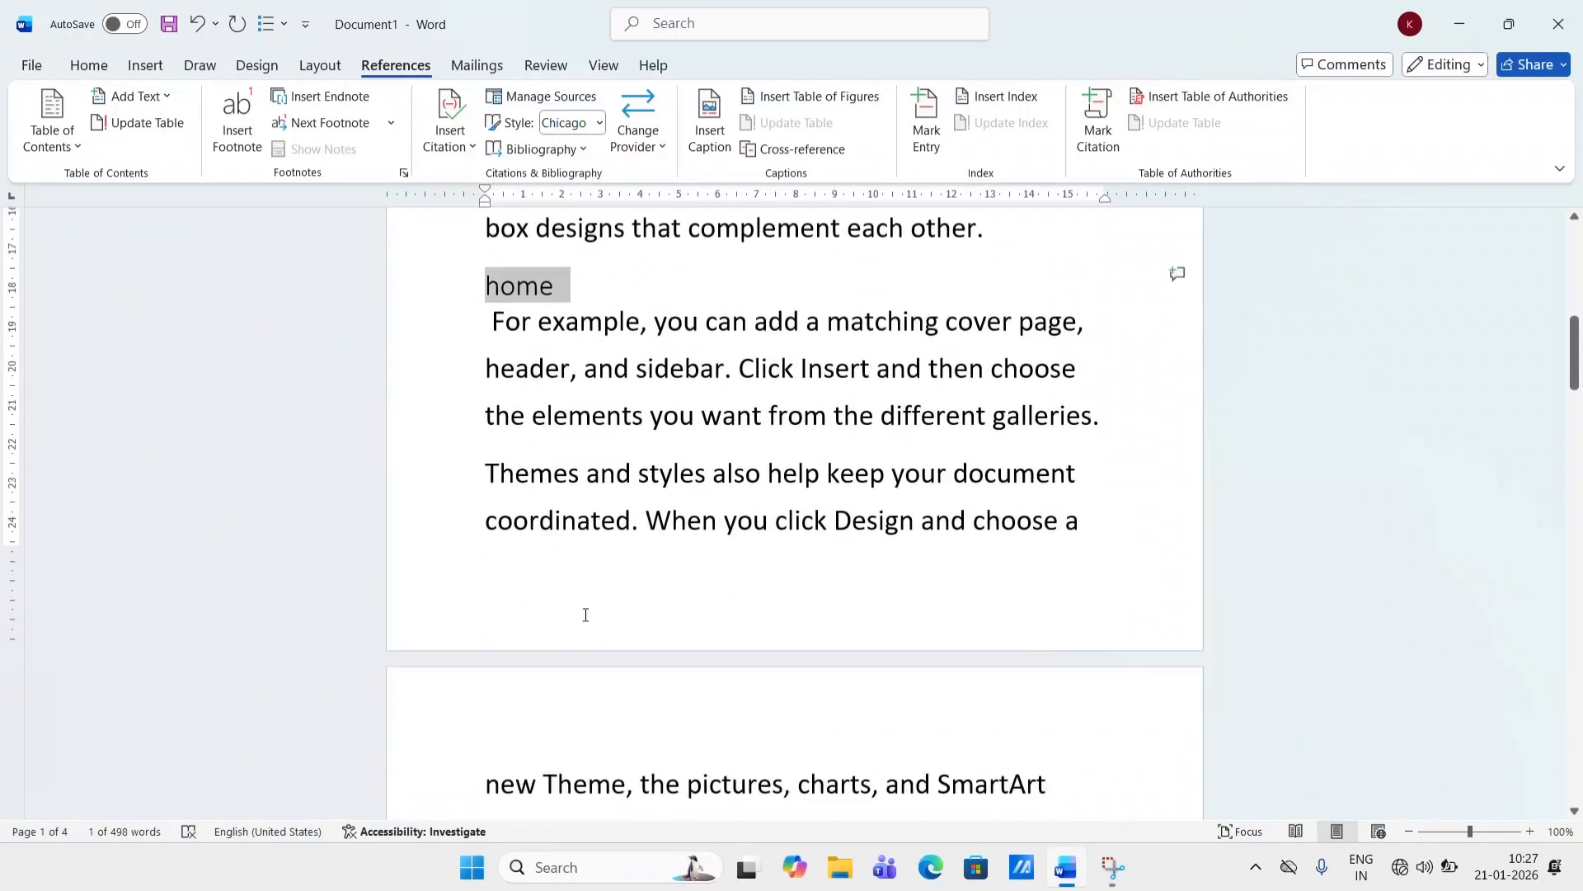
pyautogui.click(1110, 417)
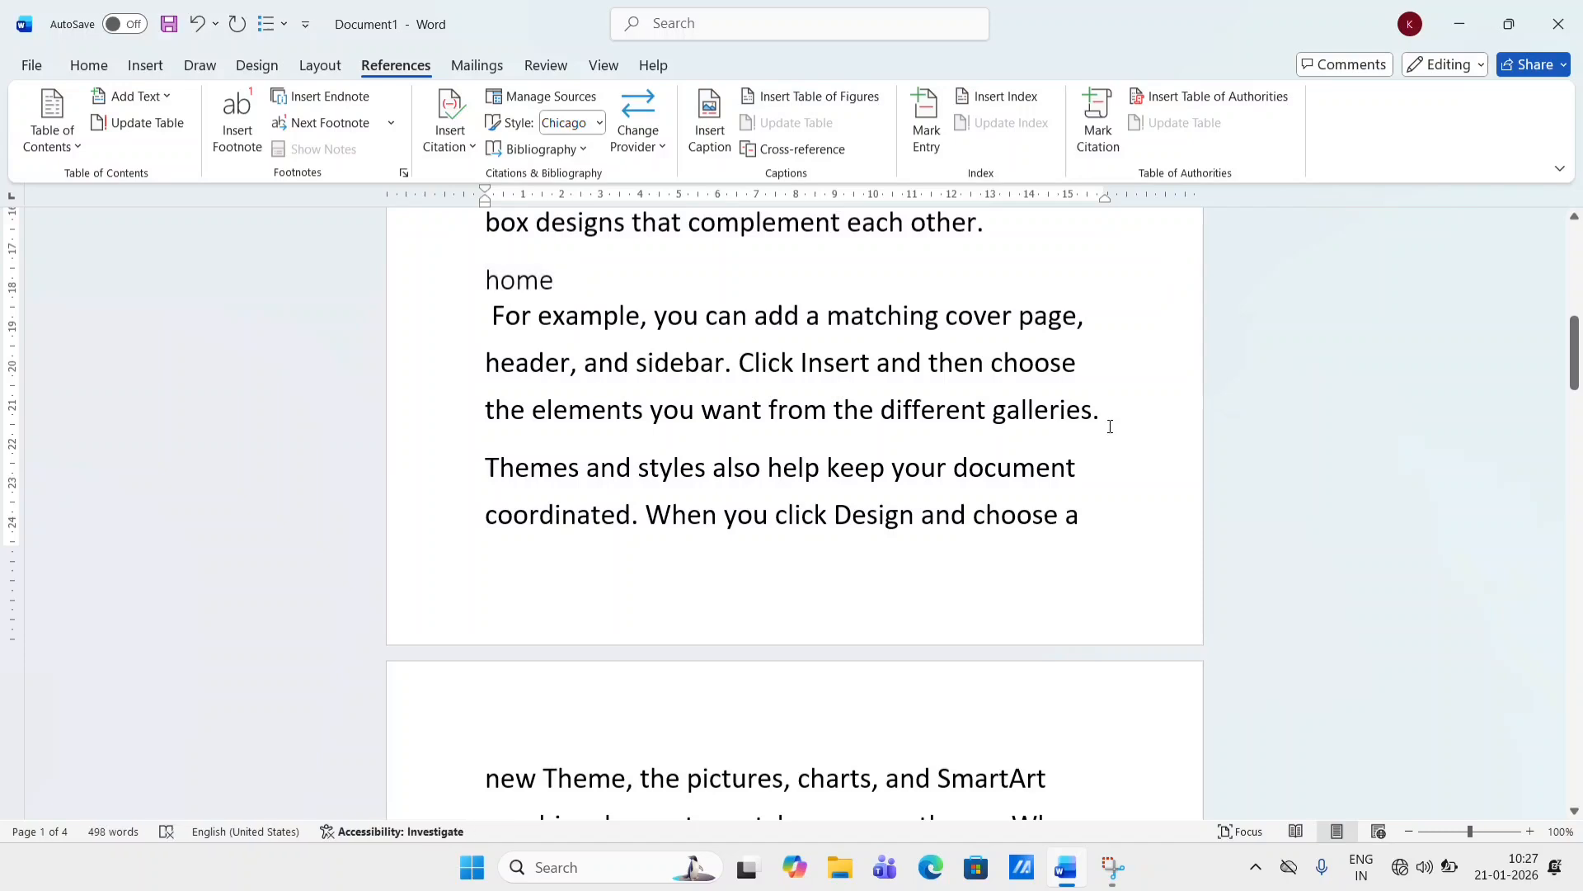
pyautogui.hotkey('ctrl', 'Return')
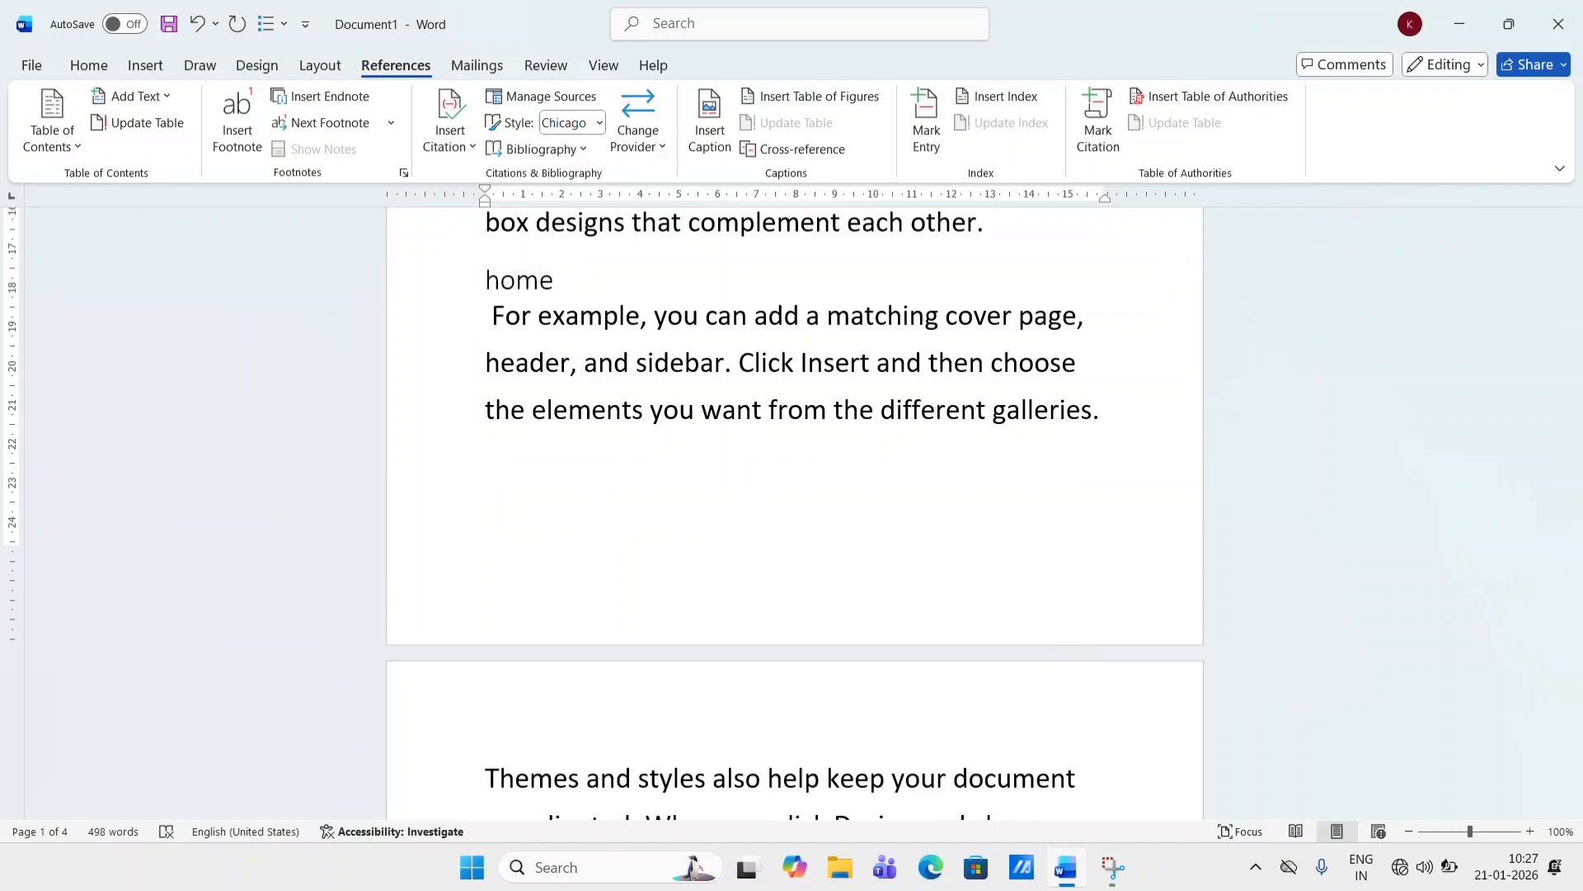
pyautogui.write('insert')
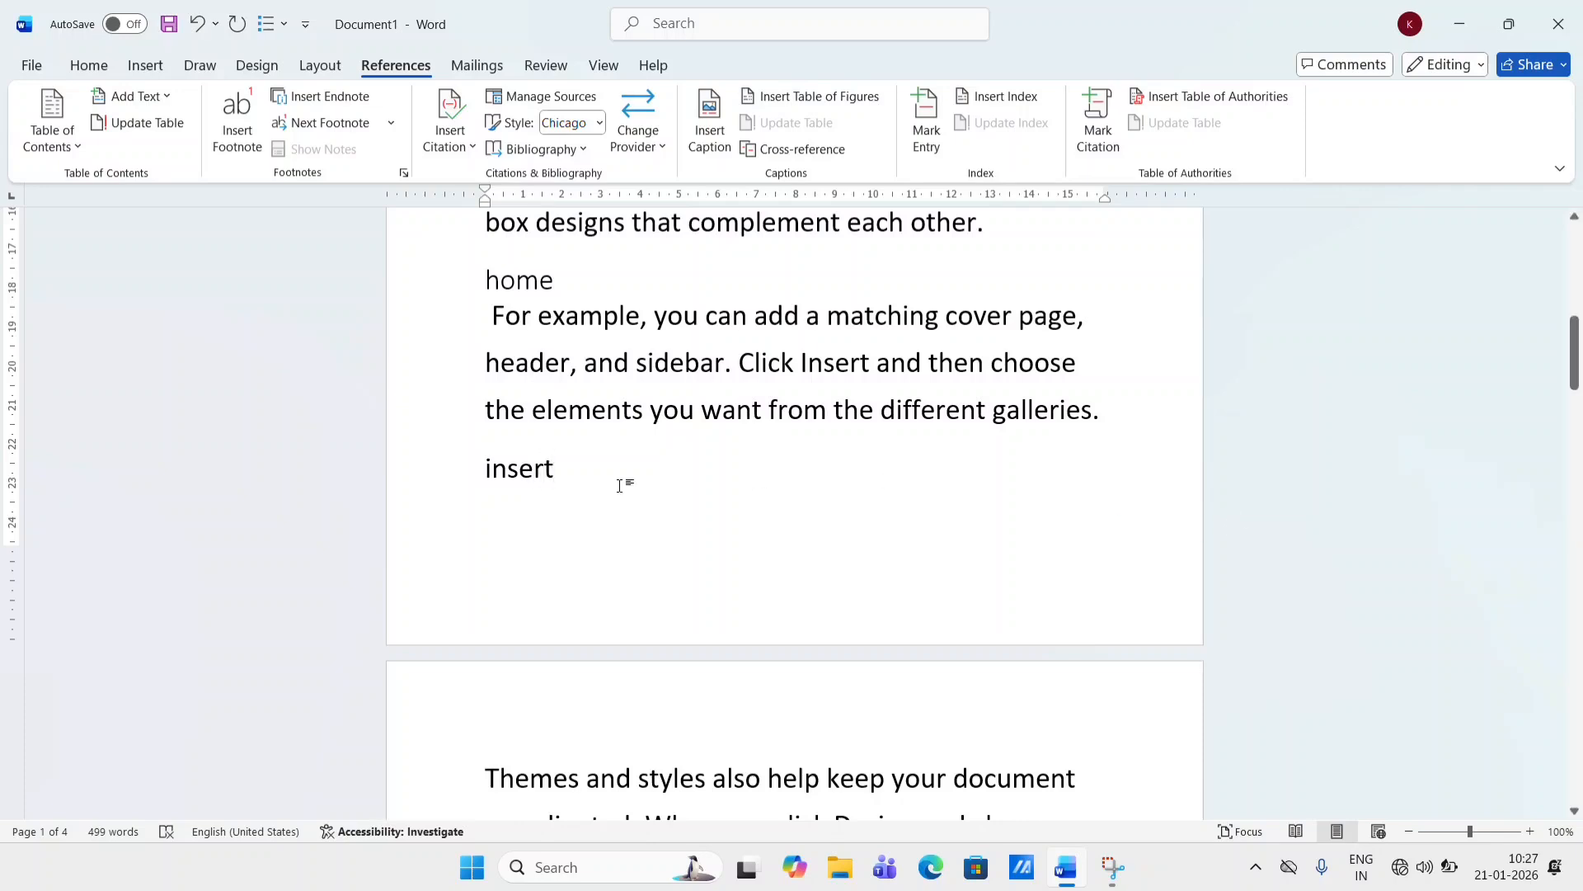
# - Add the "insert" line to the table of contents as Level 3
pyautogui.moveTo(576, 481); pyautogui.dragTo(452, 462)
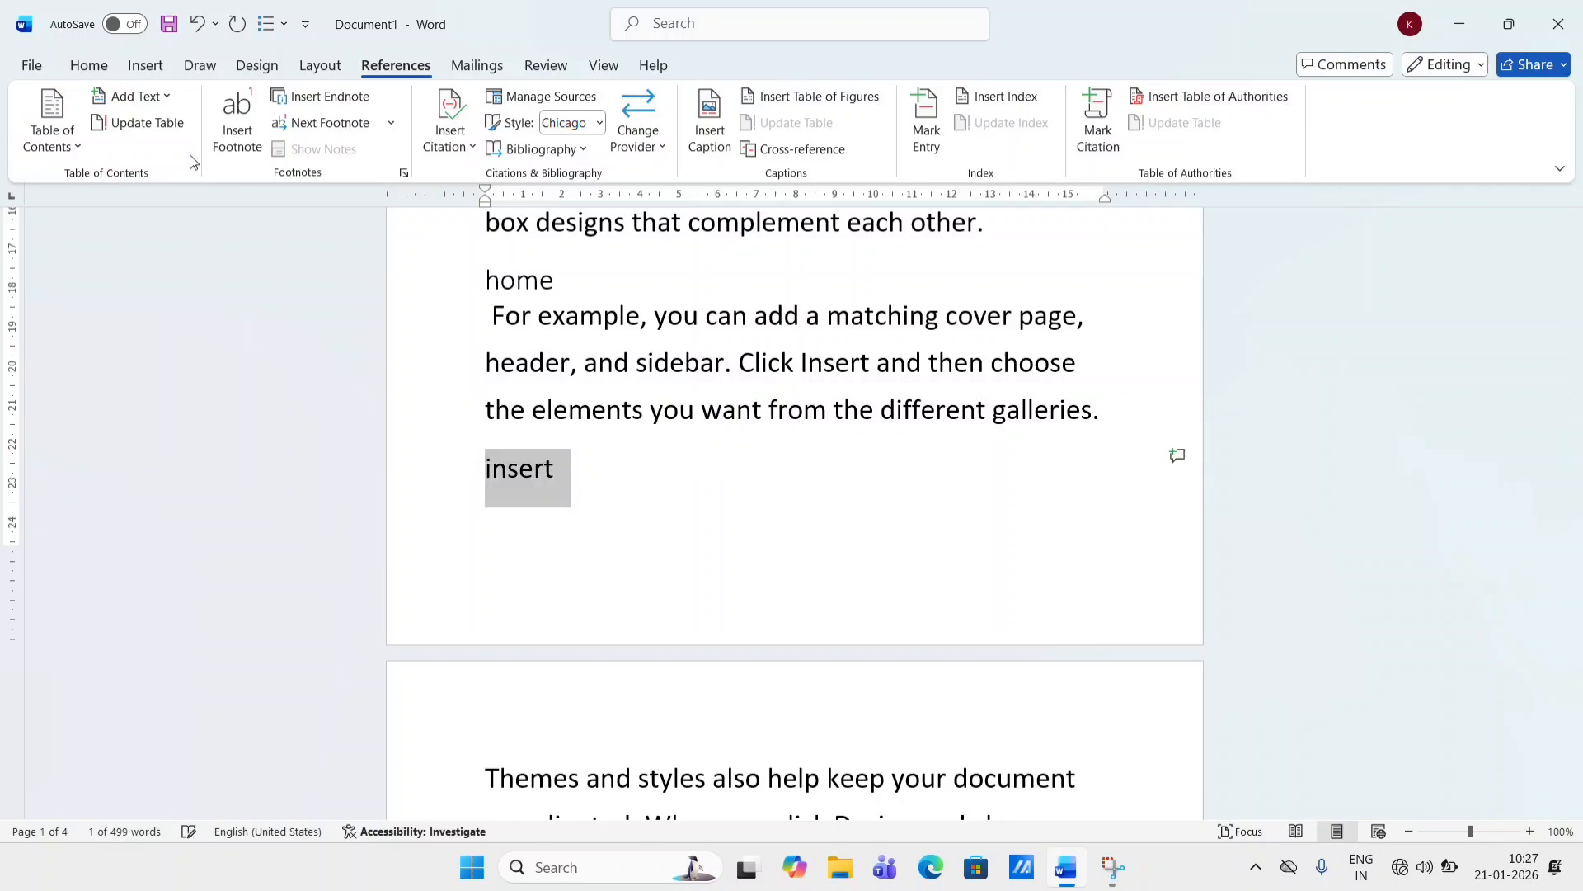
pyautogui.click(134, 96)
pyautogui.click(153, 215)
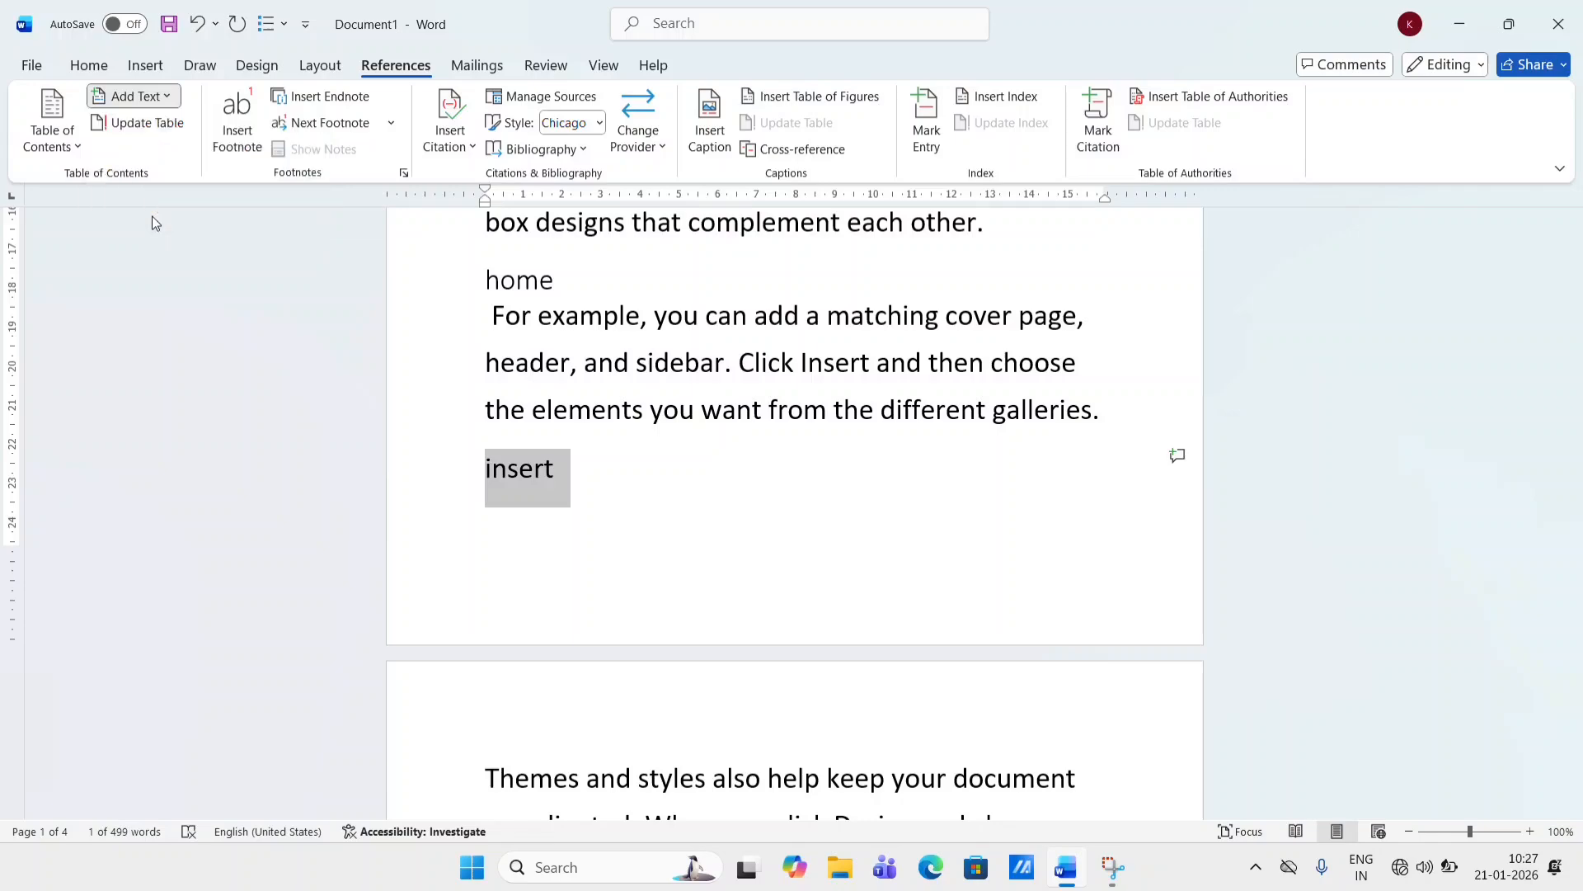
# - Update the entire table of contents again to include the new entry
pyautogui.scroll(5, 480, 412)
pyautogui.scroll(3, 480, 412)
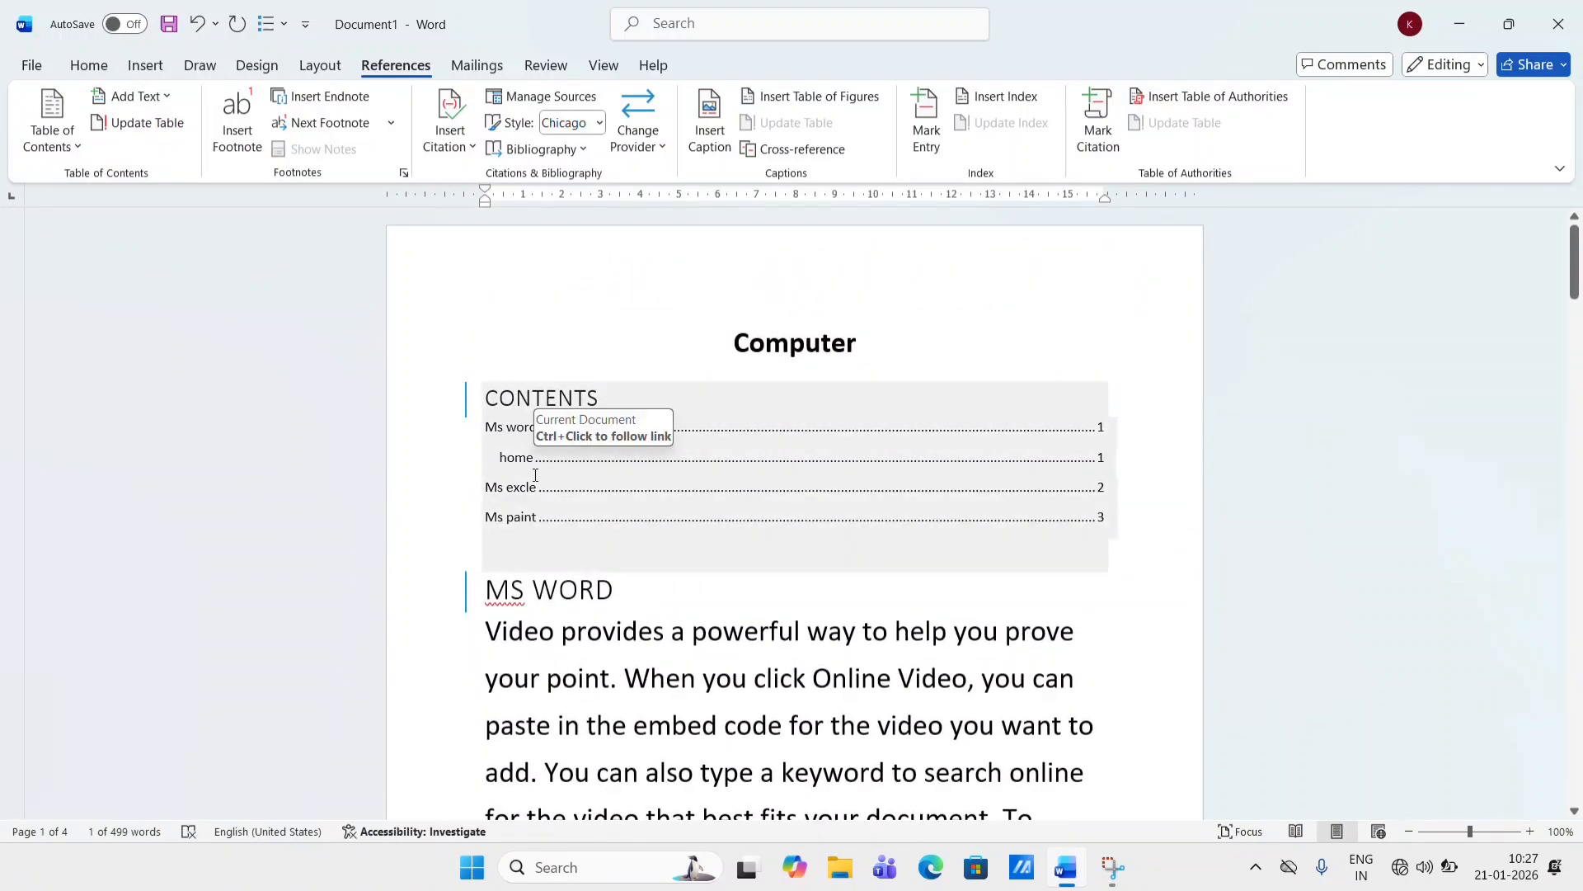
pyautogui.click(134, 125)
pyautogui.click(651, 430)
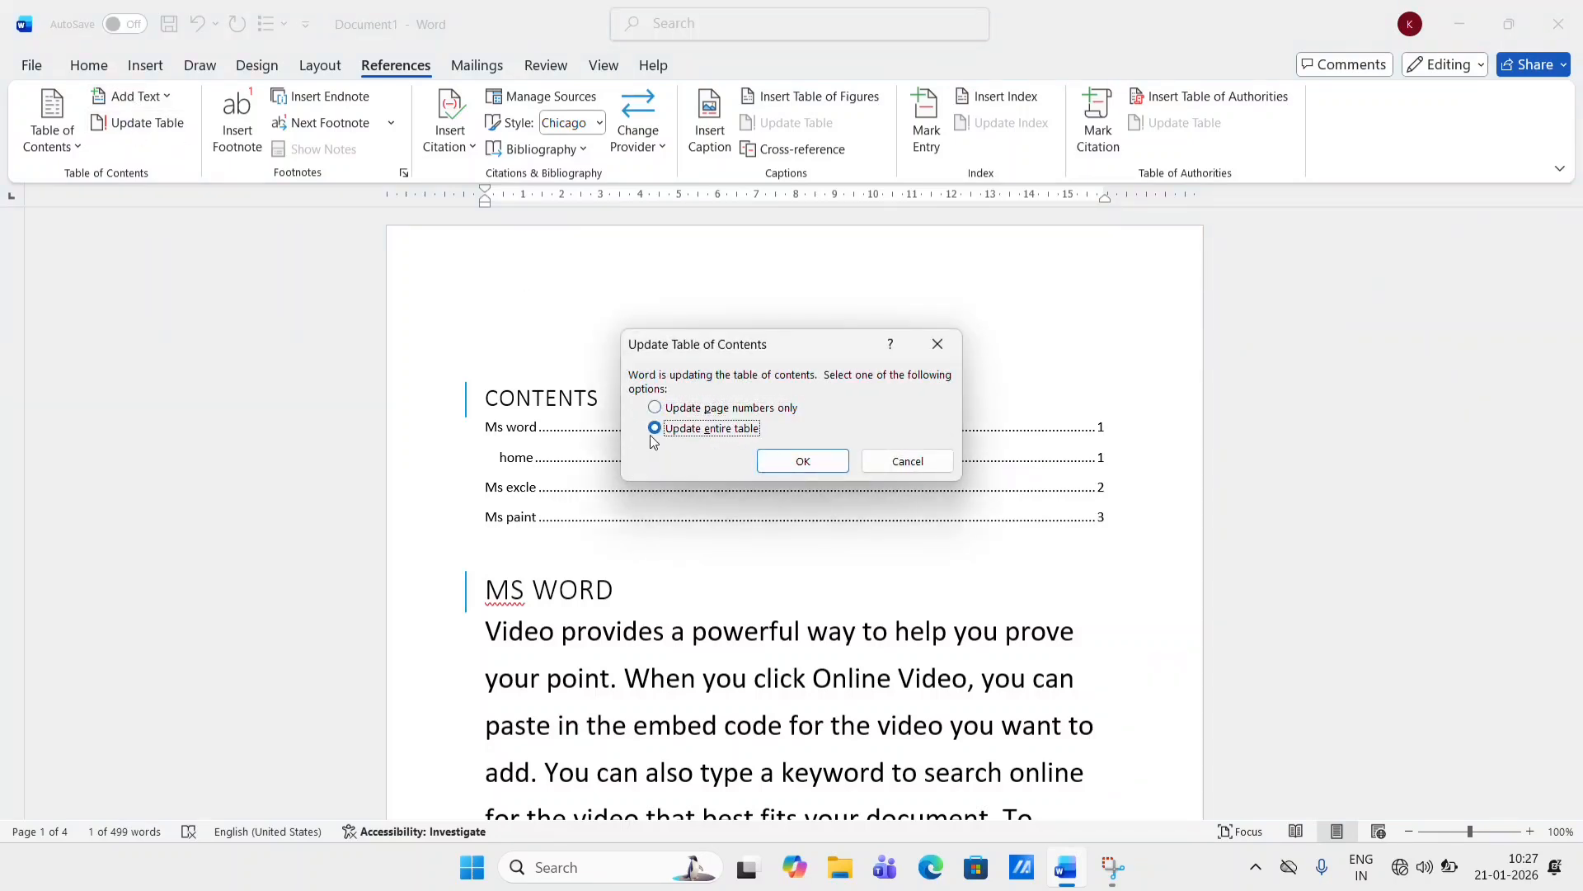
pyautogui.click(798, 466)
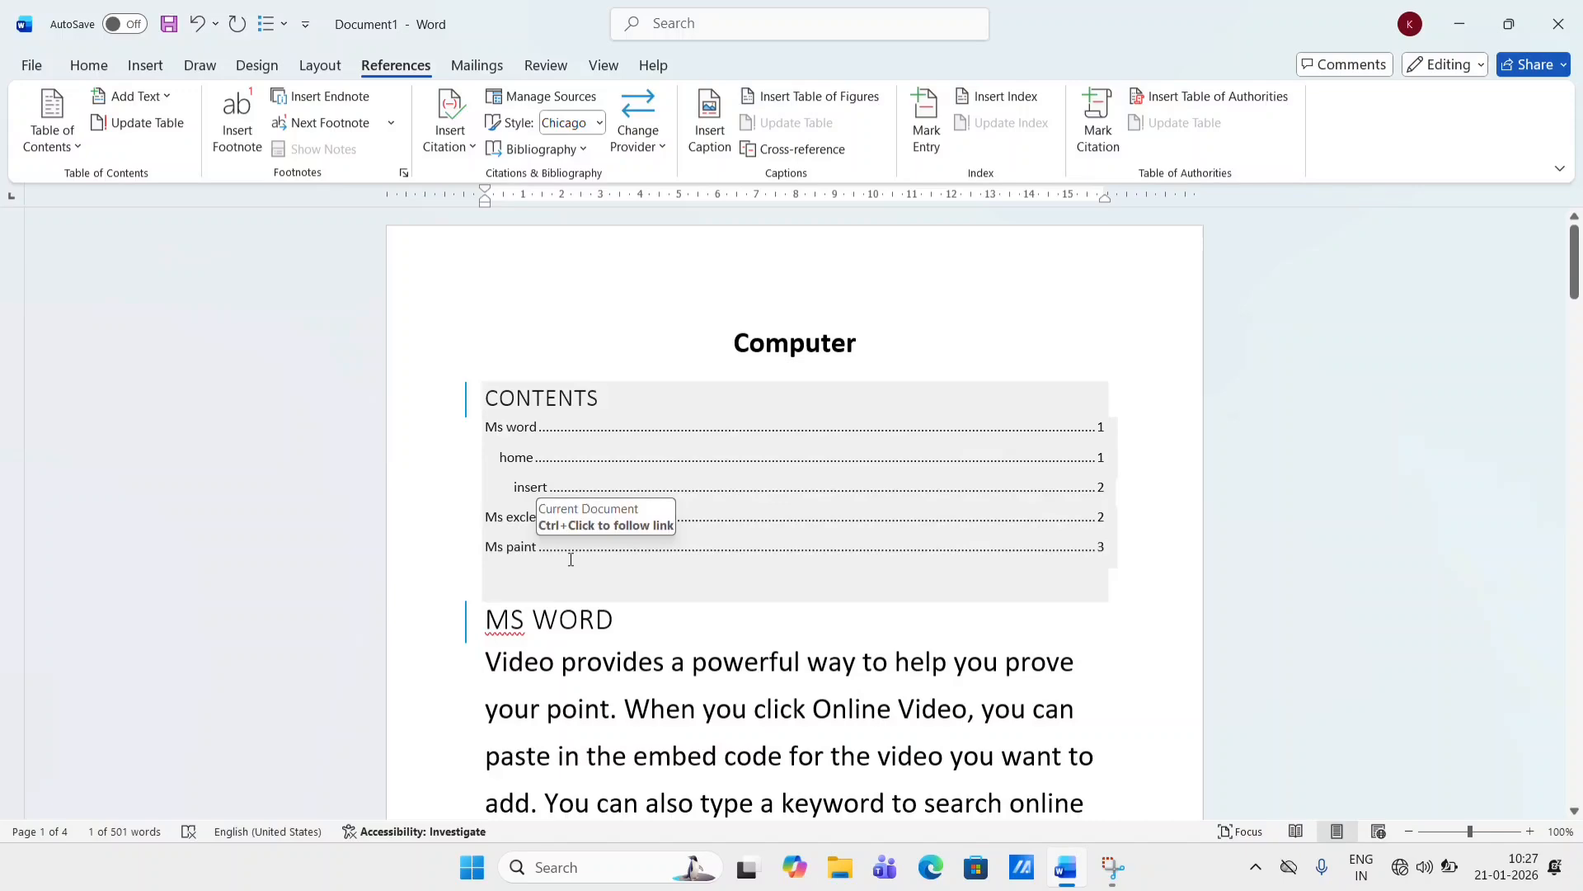
# - Scroll through the document to review the headings, text and table of contents
pyautogui.scroll(-8, 570, 559)
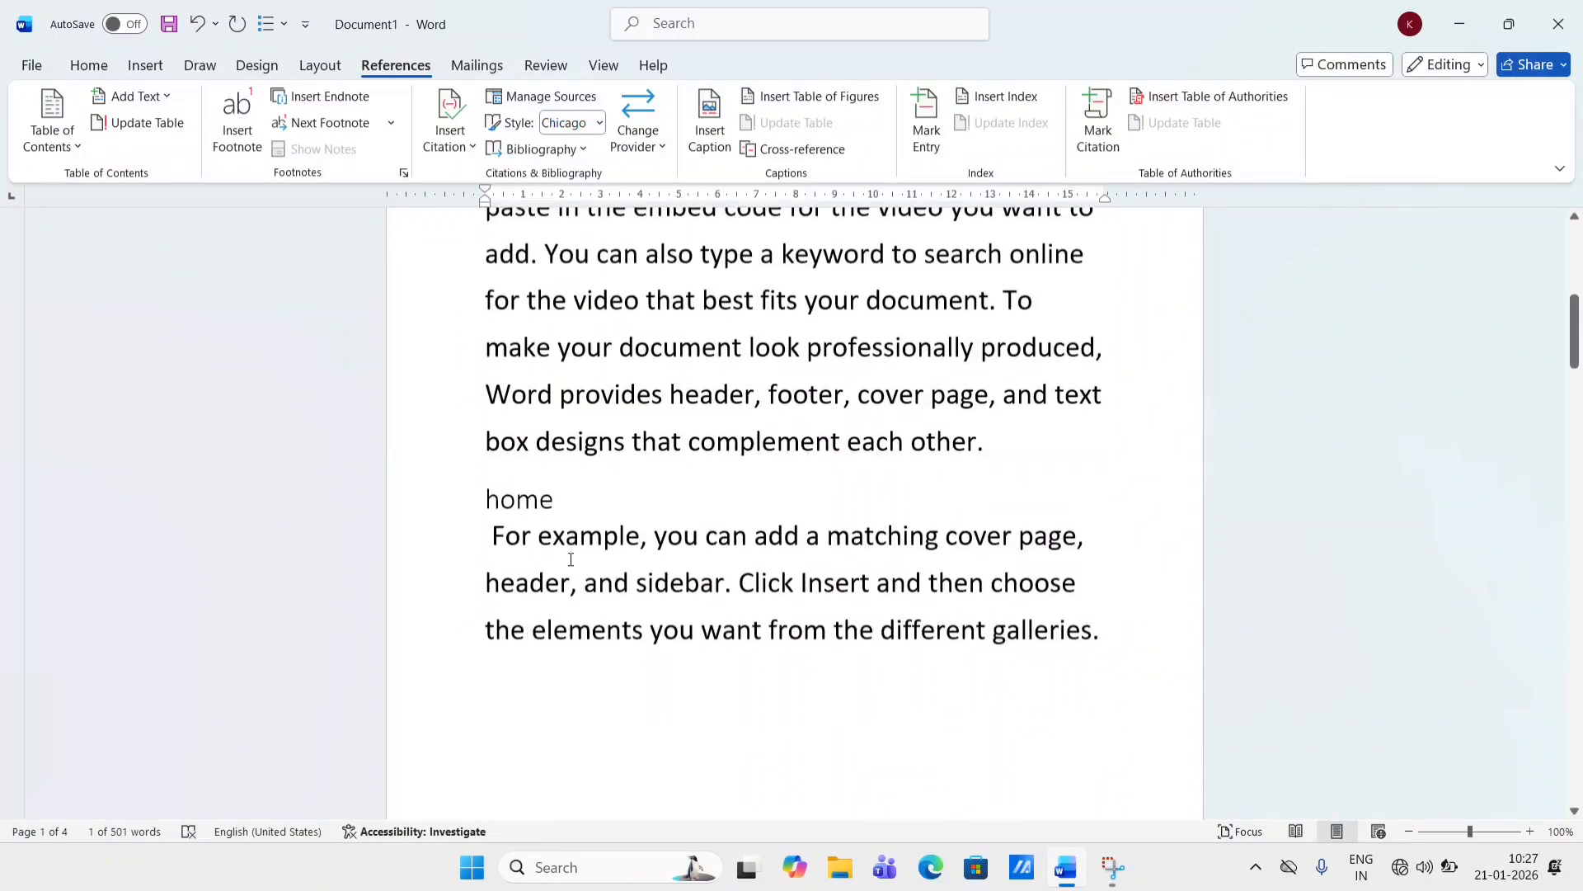
pyautogui.scroll(-7, 571, 559)
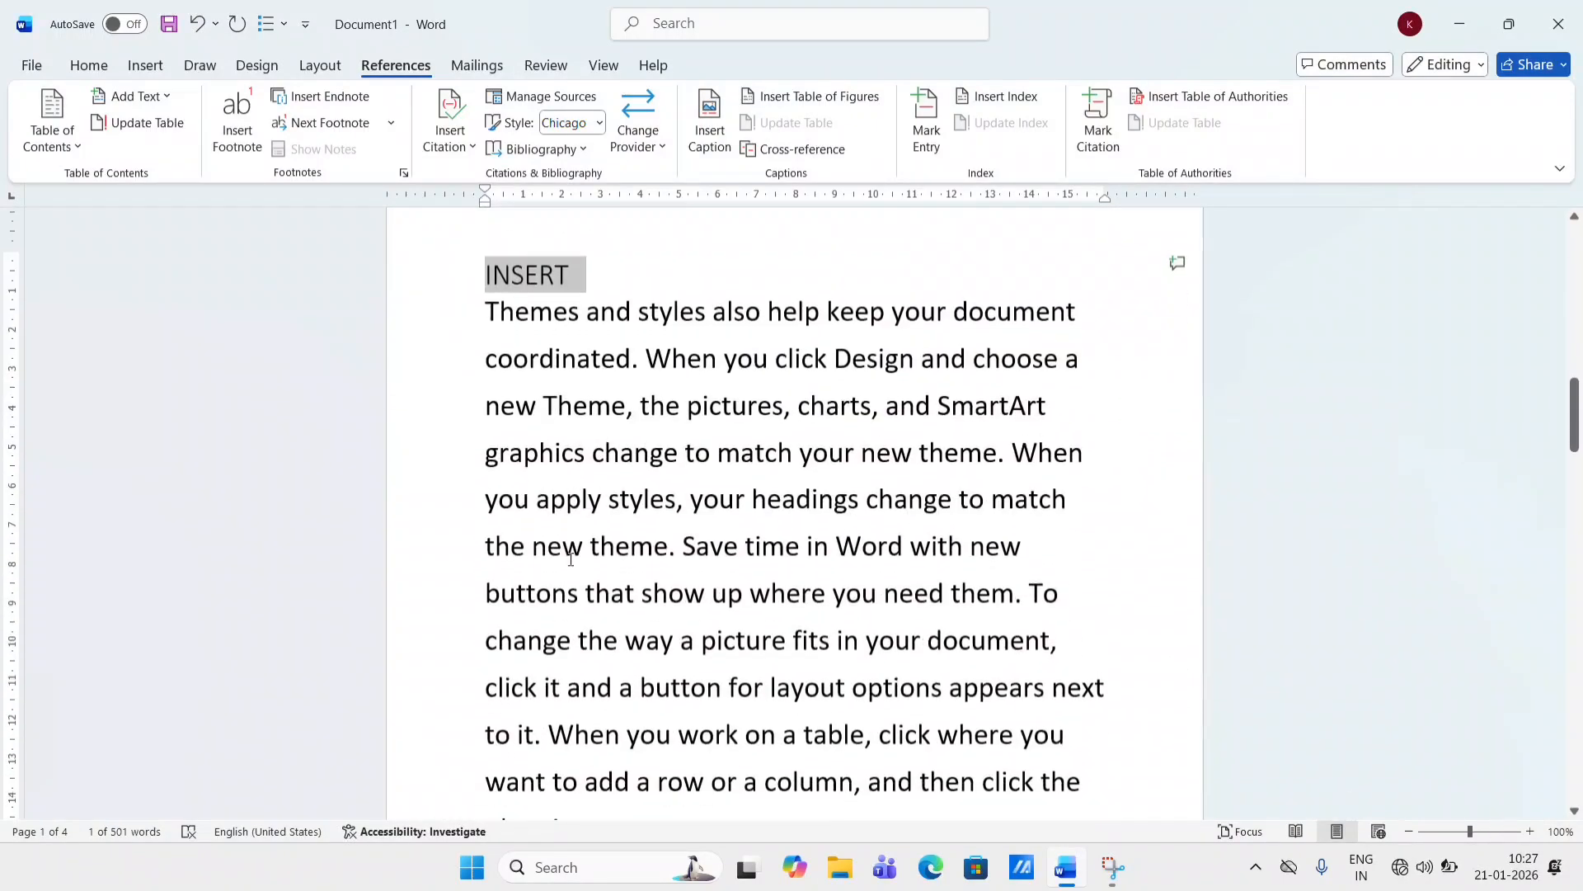
pyautogui.scroll(-6, 570, 559)
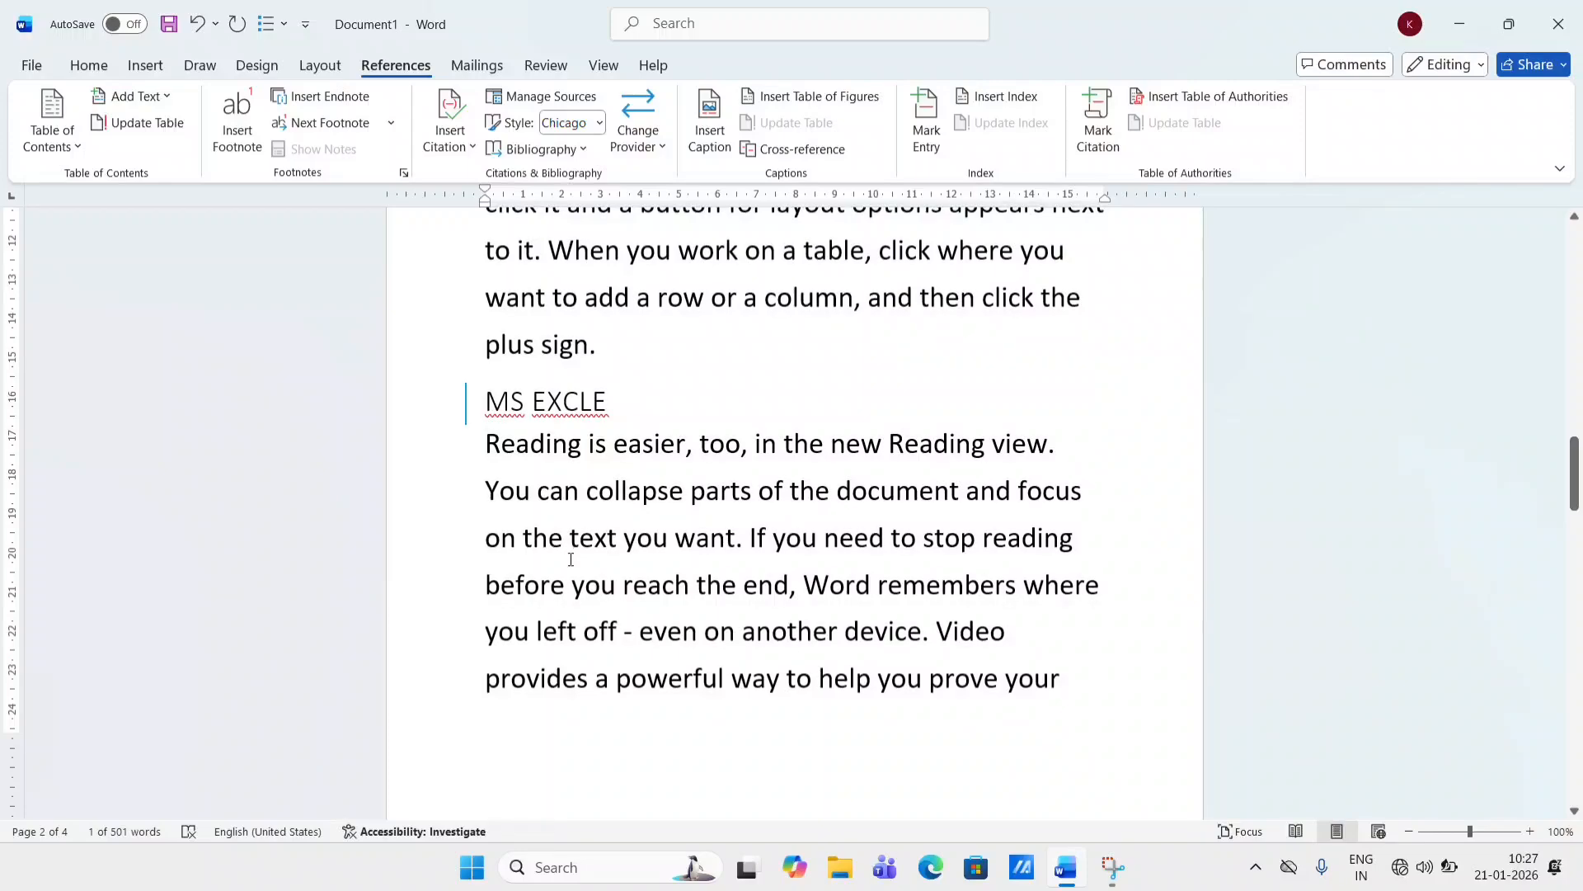
pyautogui.scroll(10, 571, 559)
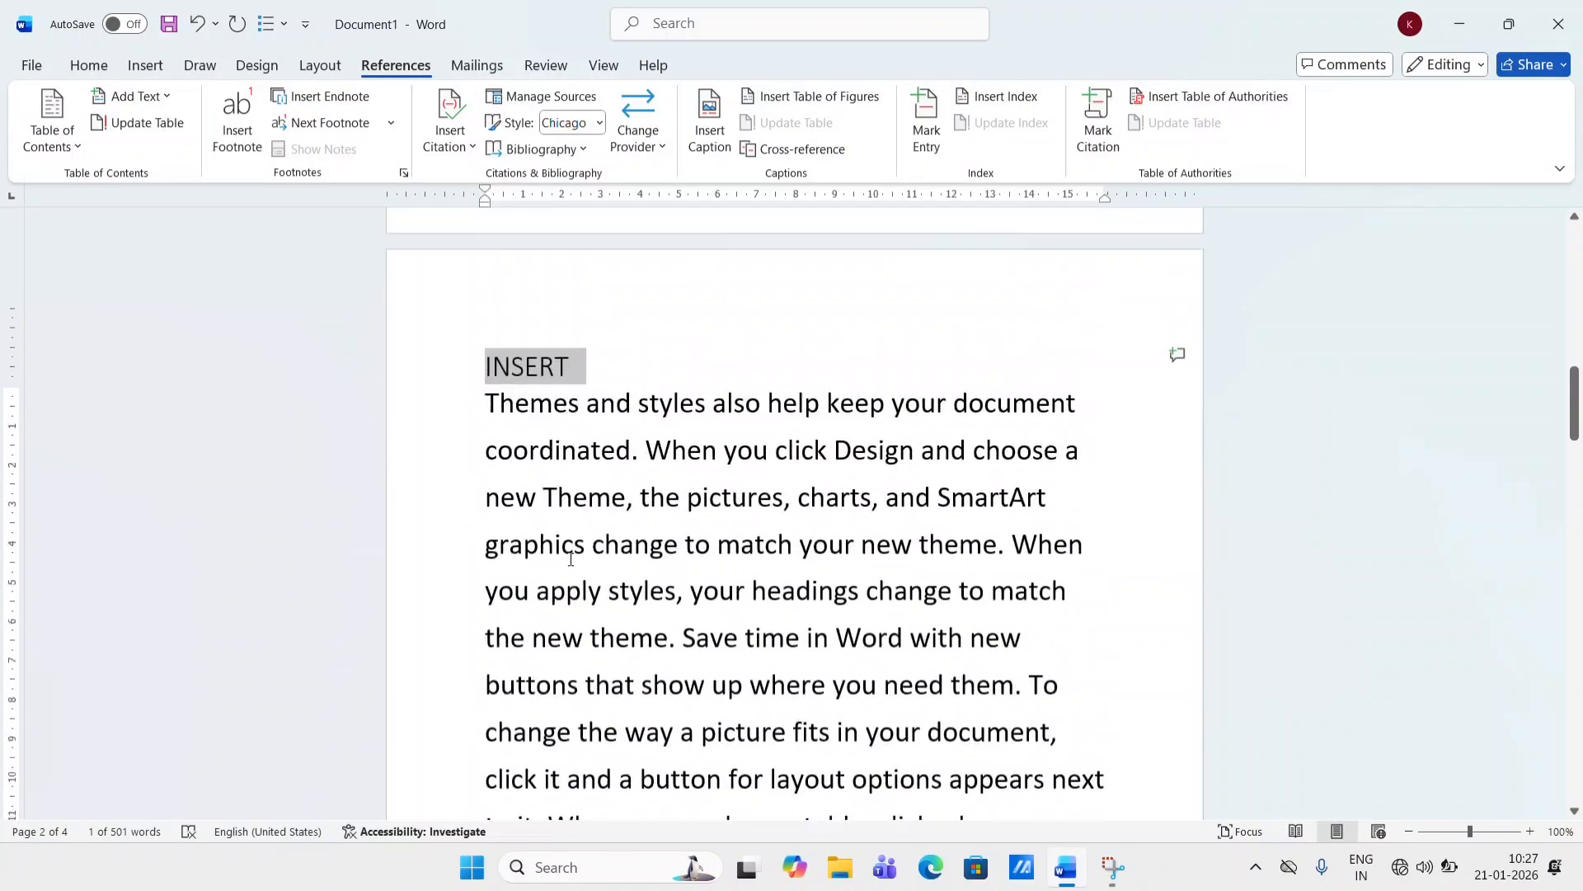
pyautogui.scroll(7, 570, 559)
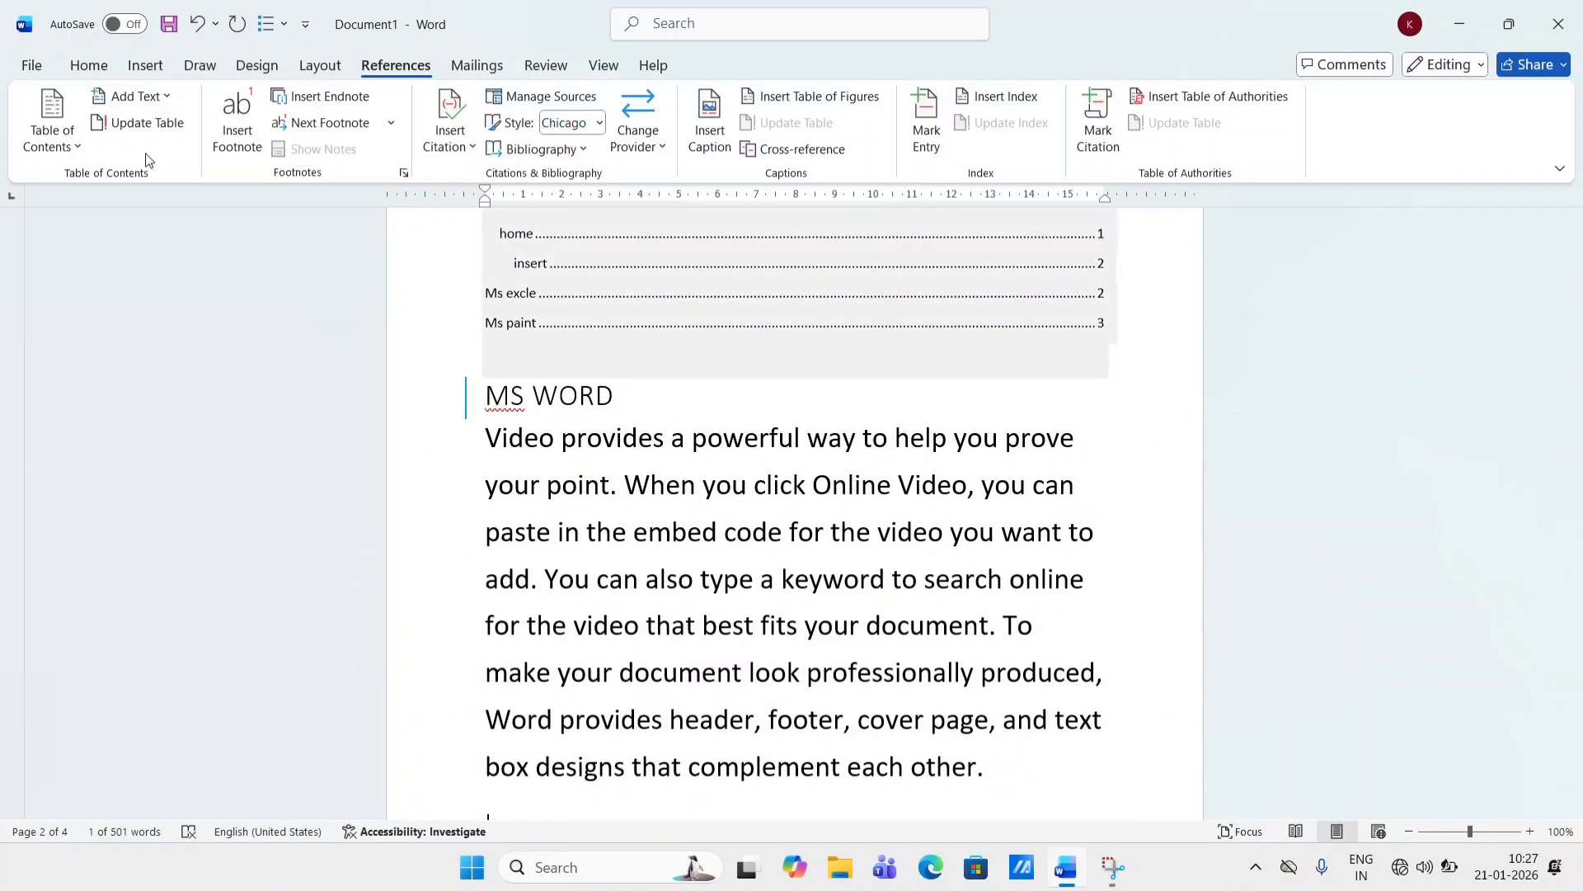
pyautogui.scroll(3, 680, 486)
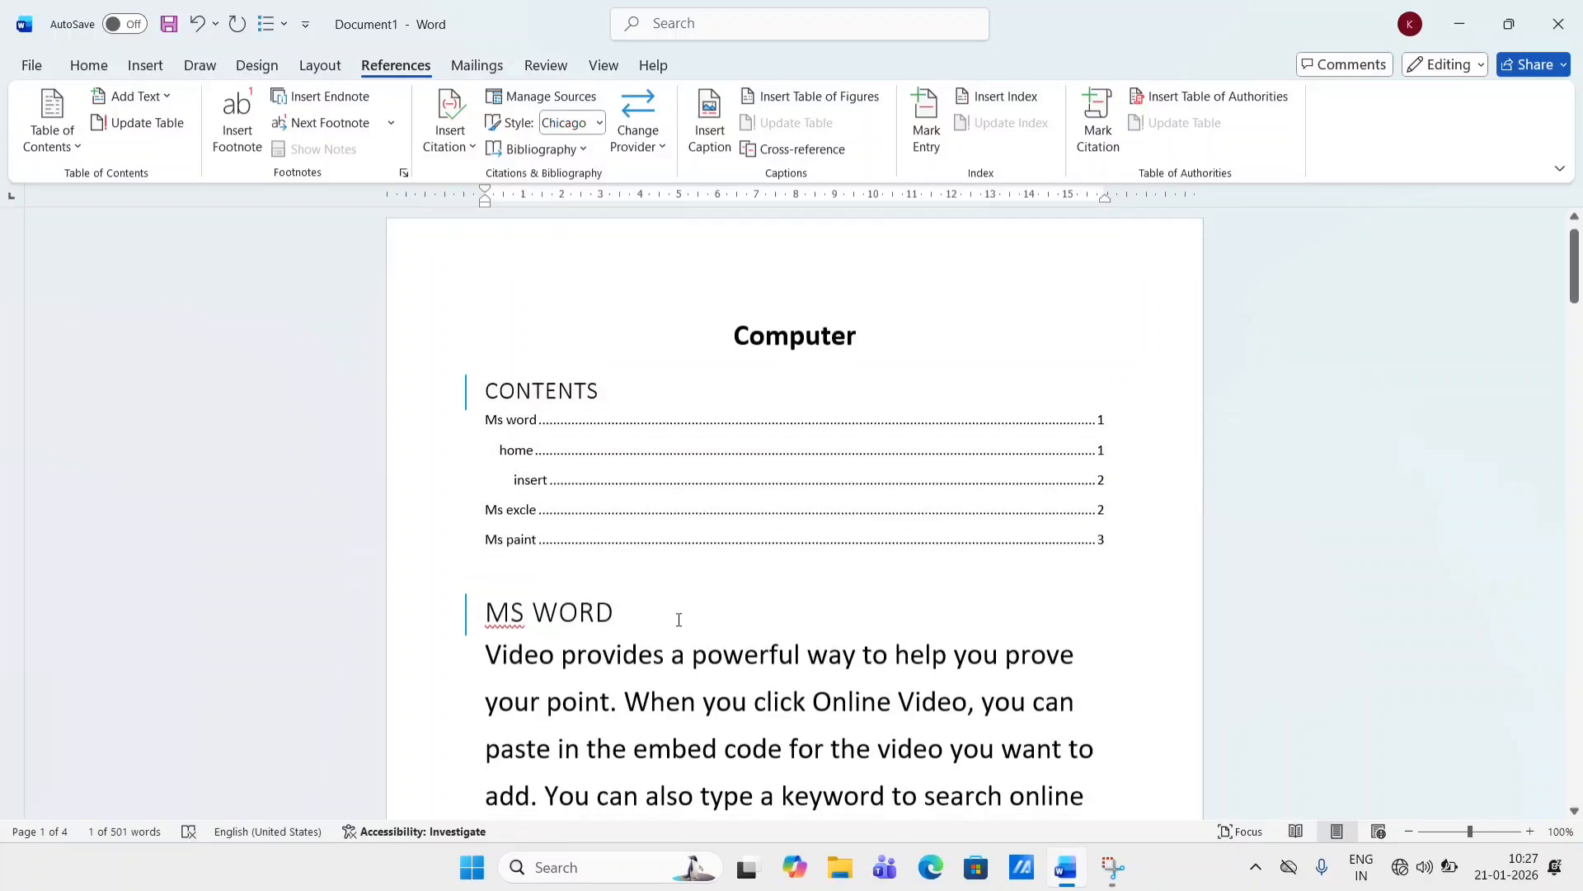
pyautogui.scroll(-18, 678, 619)
pyautogui.scroll(-20, 679, 619)
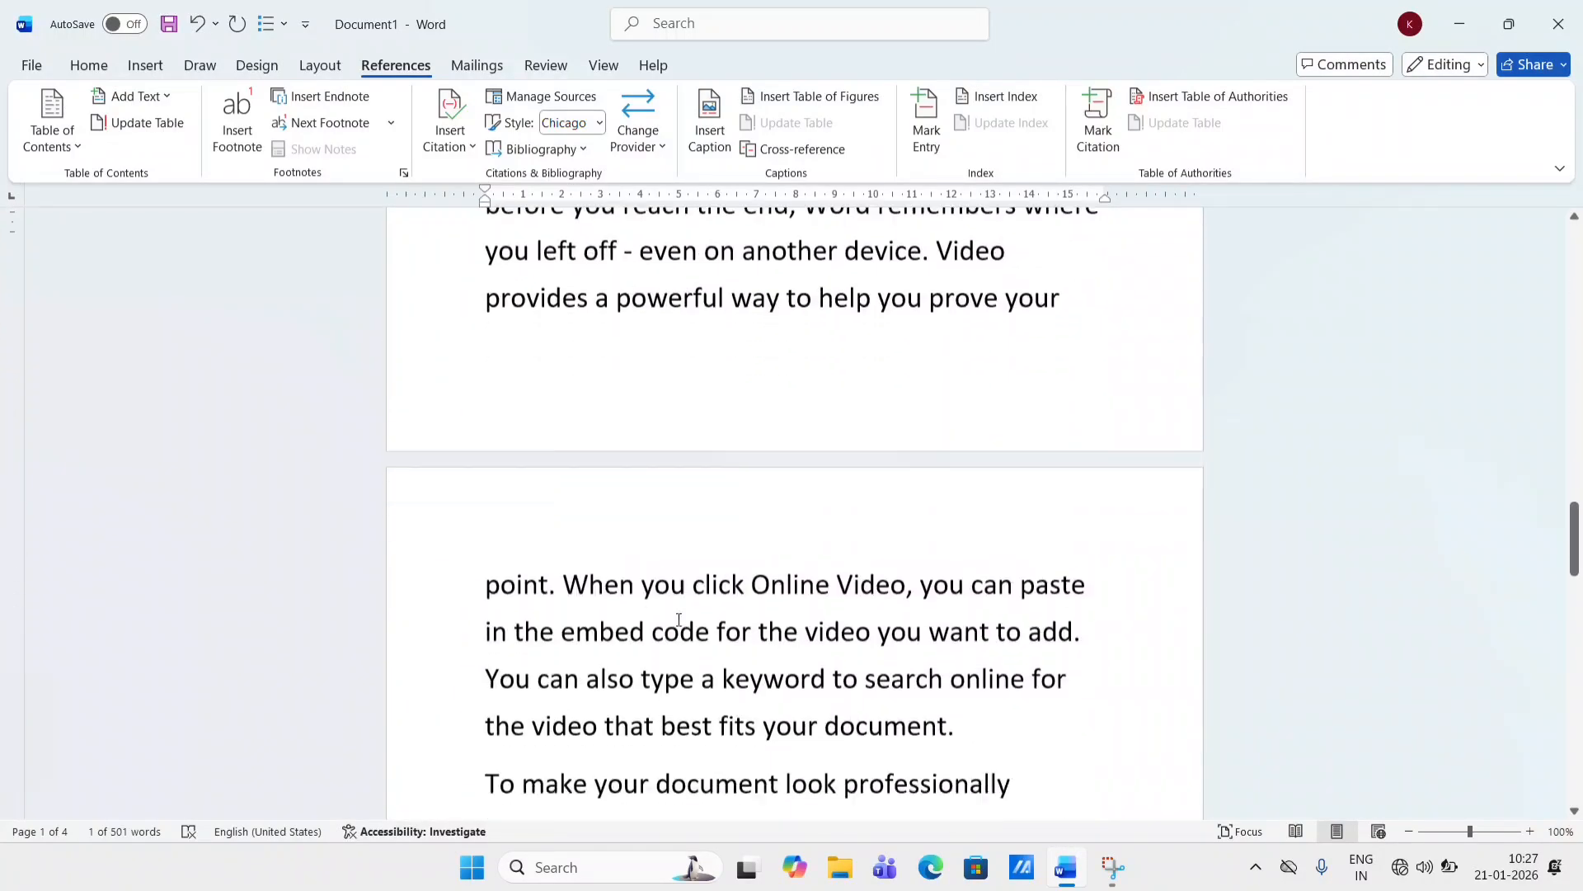
pyautogui.scroll(-2, 678, 619)
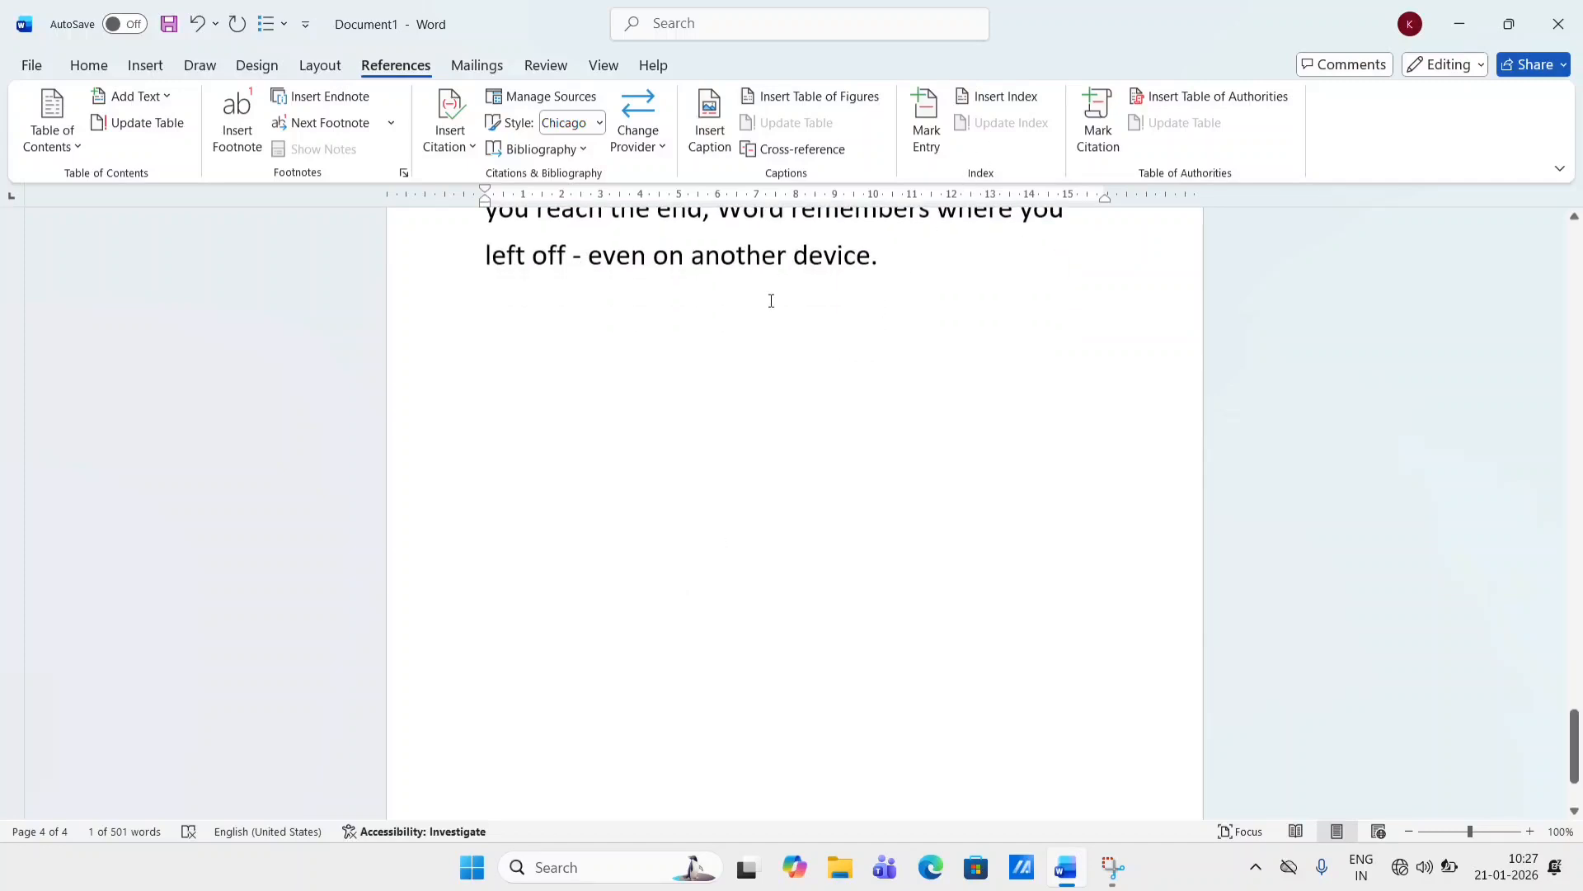
# - Add a new line "Tally" after the last paragraph at the end of the document
pyautogui.scroll(3, 771, 300)
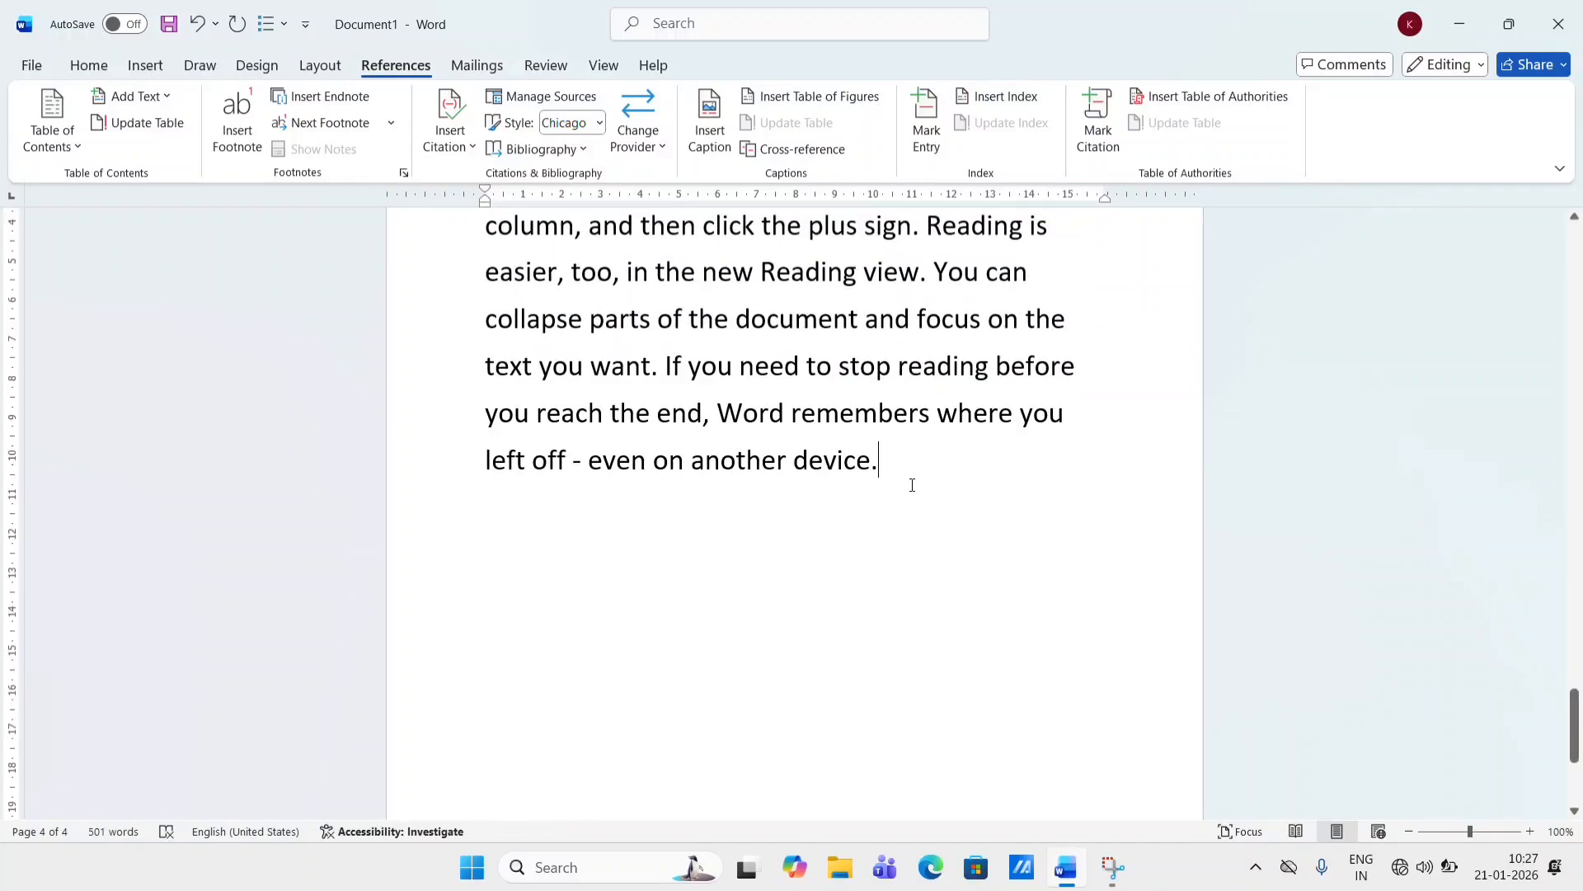
pyautogui.press('Return')
pyautogui.write('tally')
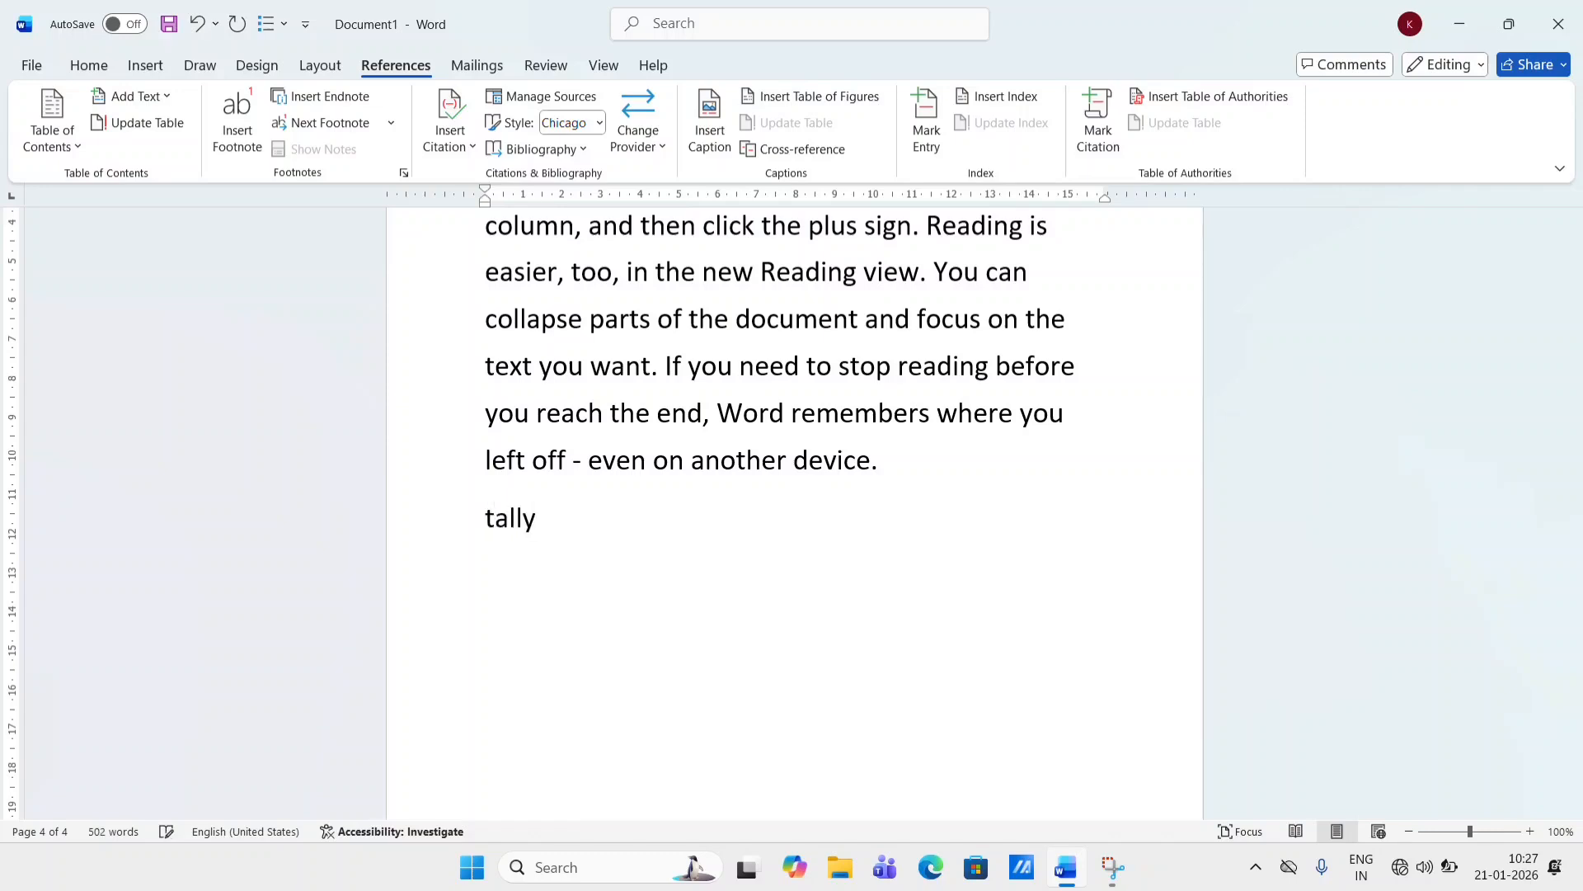
# - Generate random filler text below the Tally line with =rand(7,8)
pyautogui.press('Return')
pyautogui.write('=rand(')
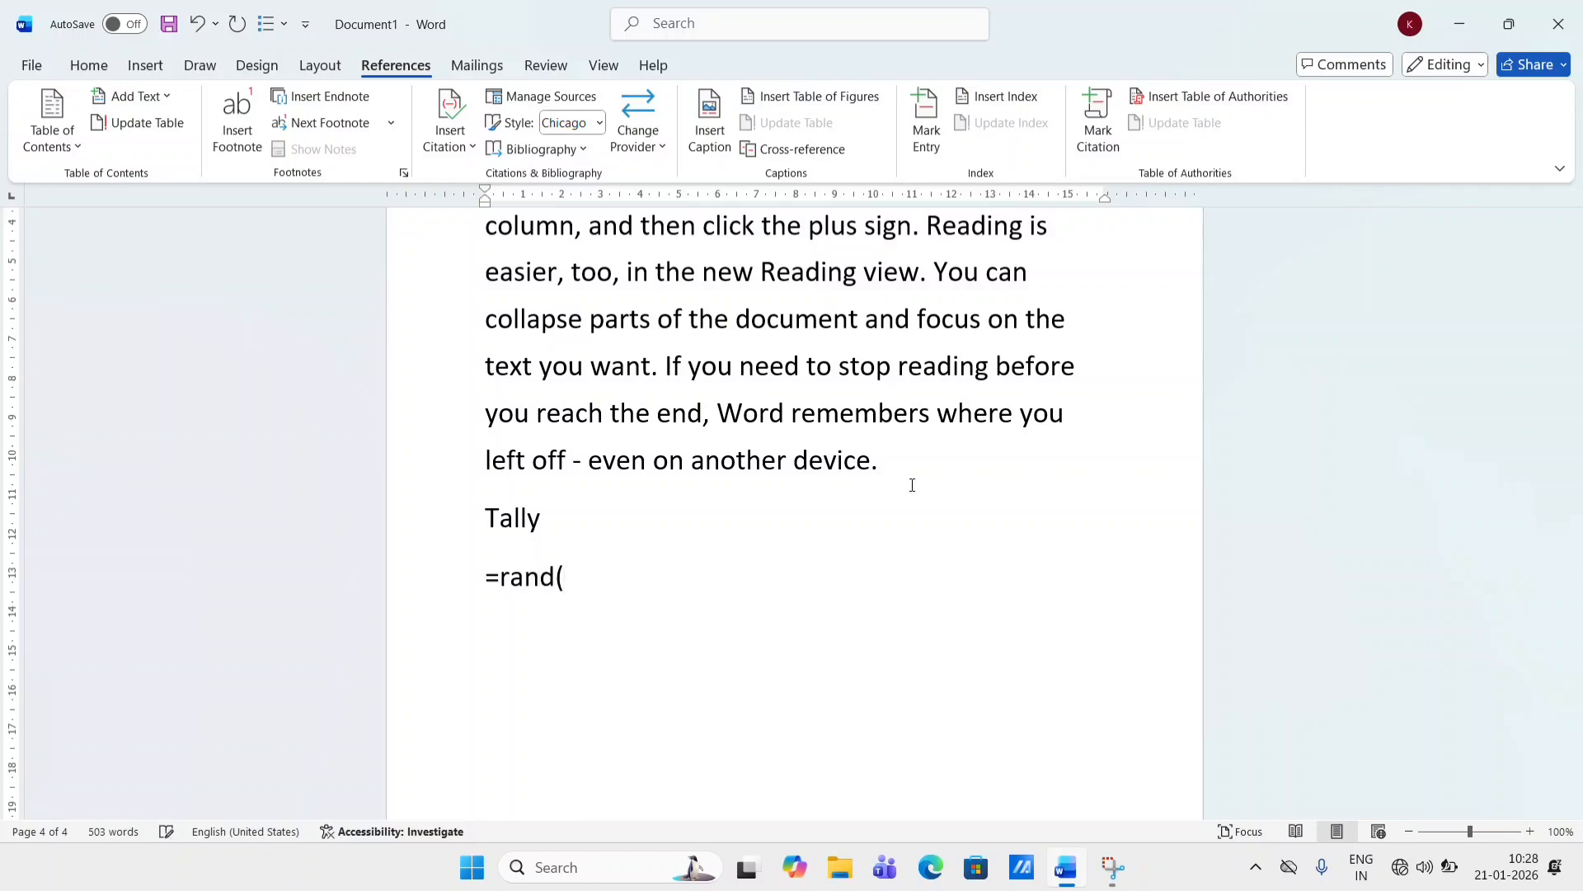
pyautogui.write('7,8)')
pyautogui.press('Return')
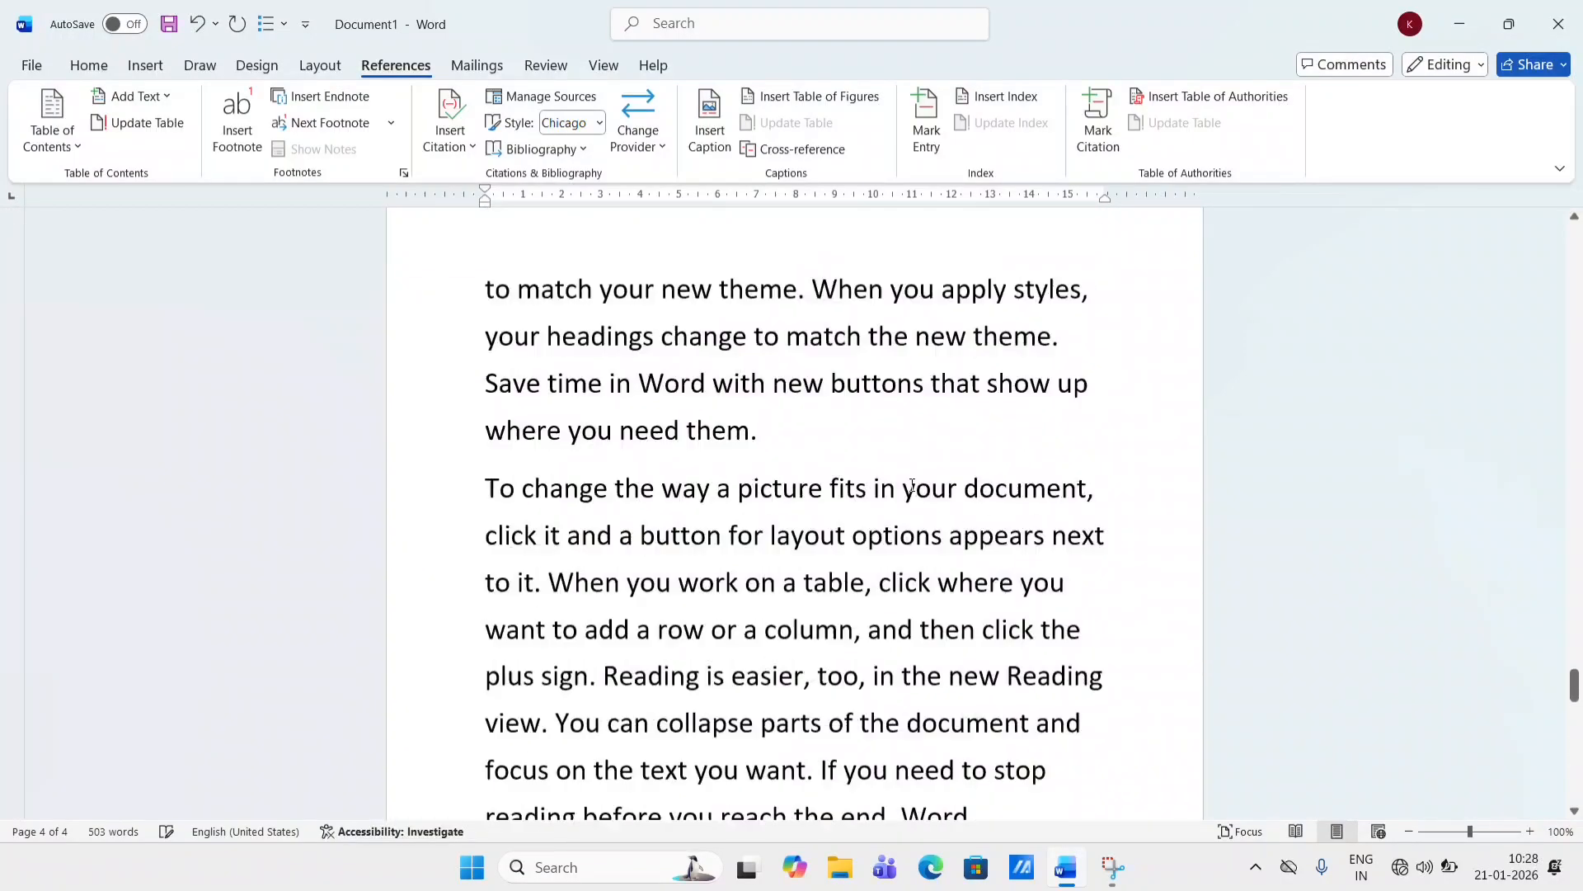
# - Add the Tally line to the table of contents as Level 1
pyautogui.scroll(10, 912, 484)
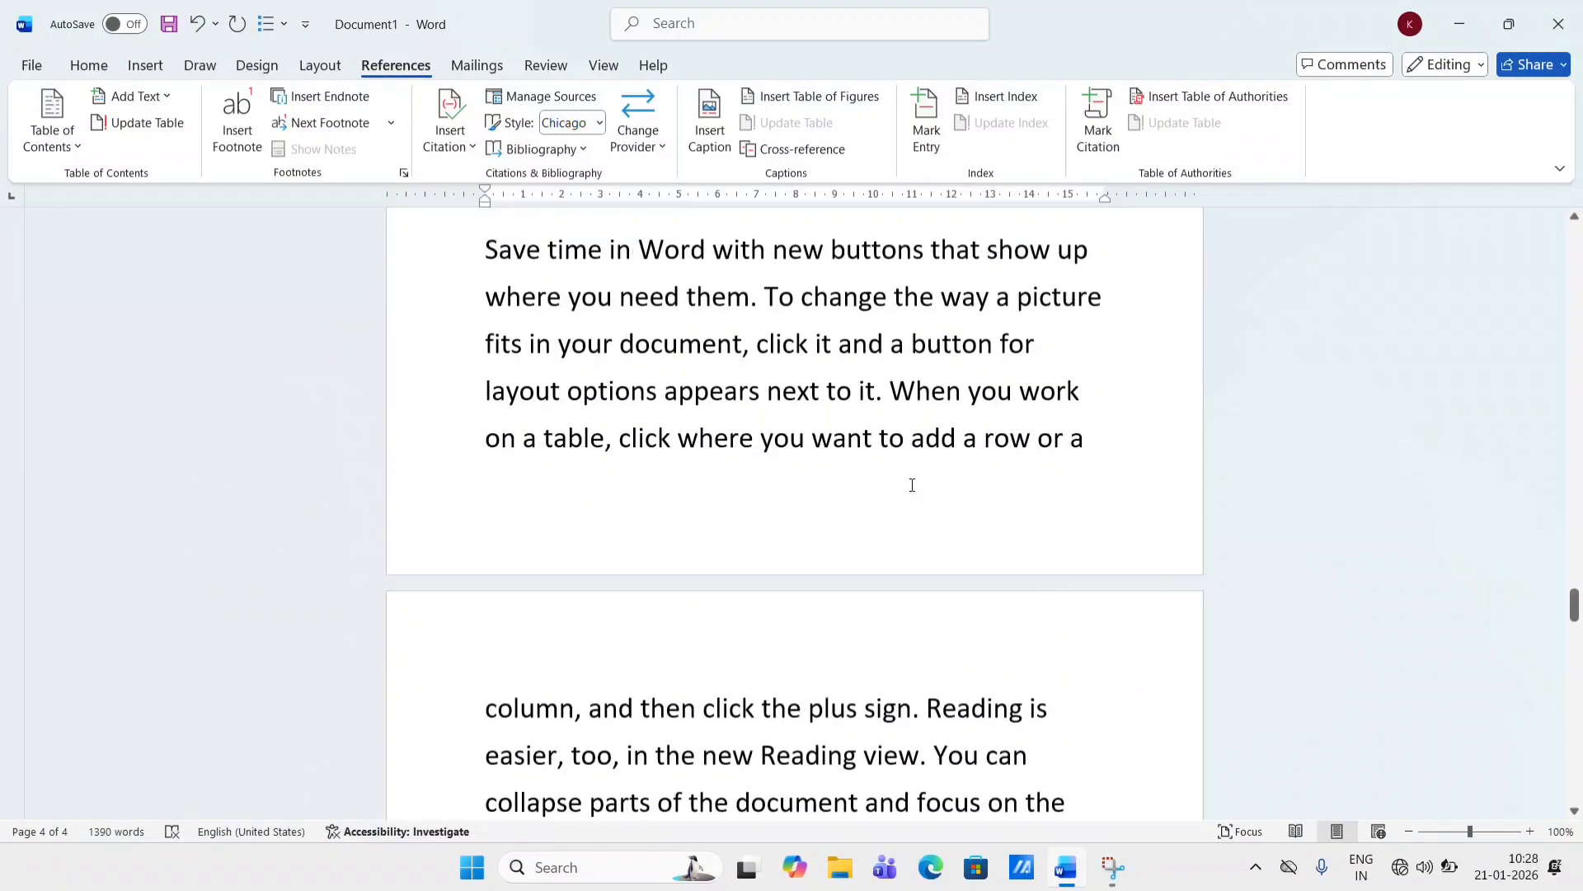
pyautogui.scroll(10, 912, 484)
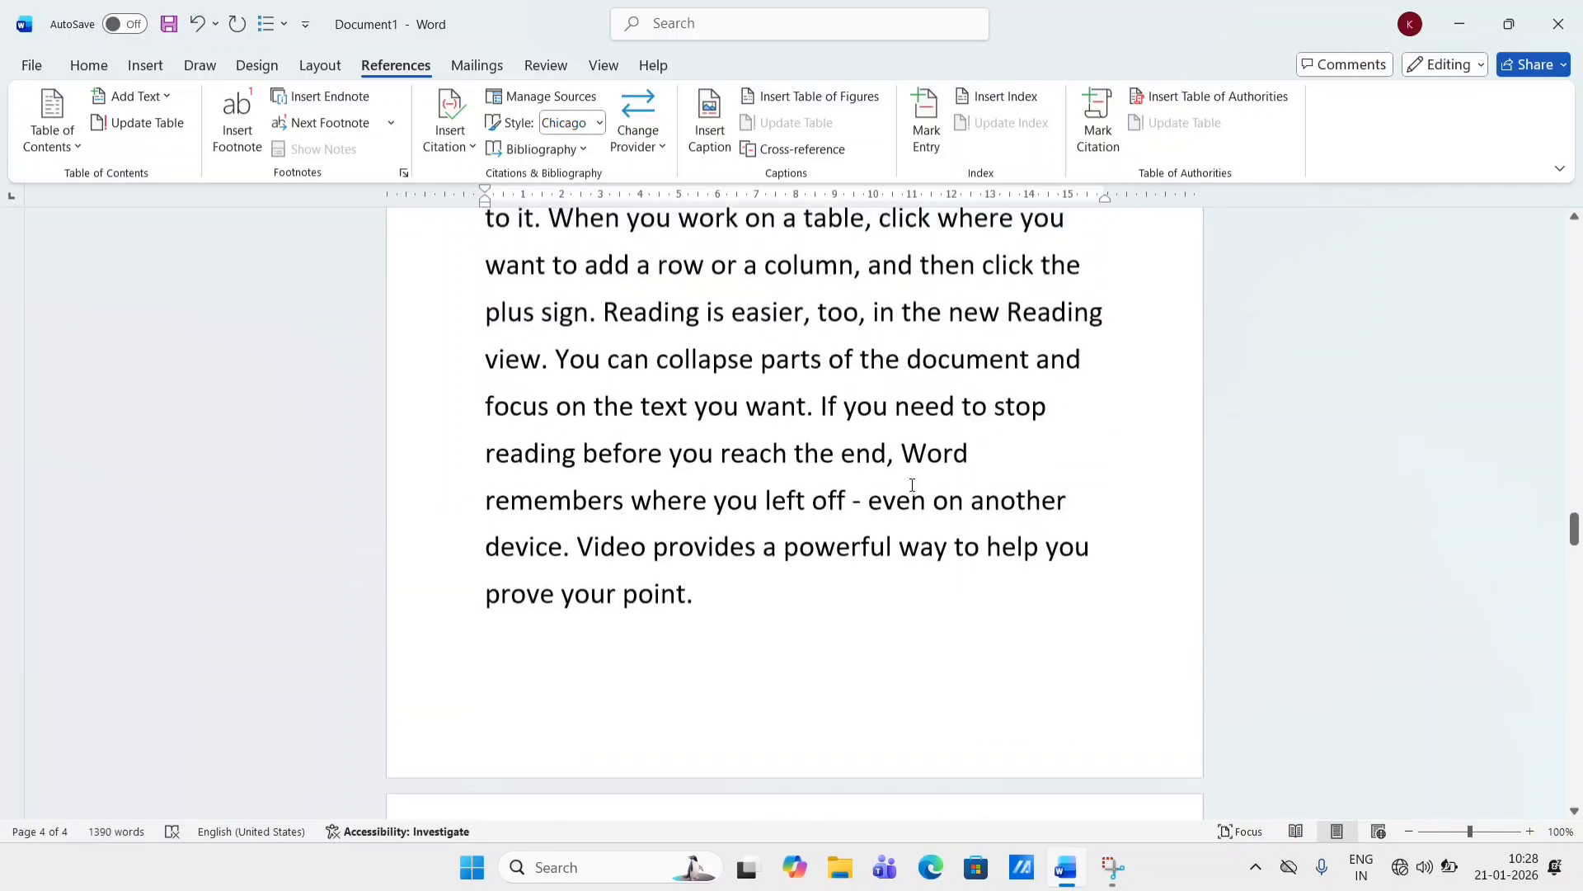
pyautogui.scroll(5, 912, 485)
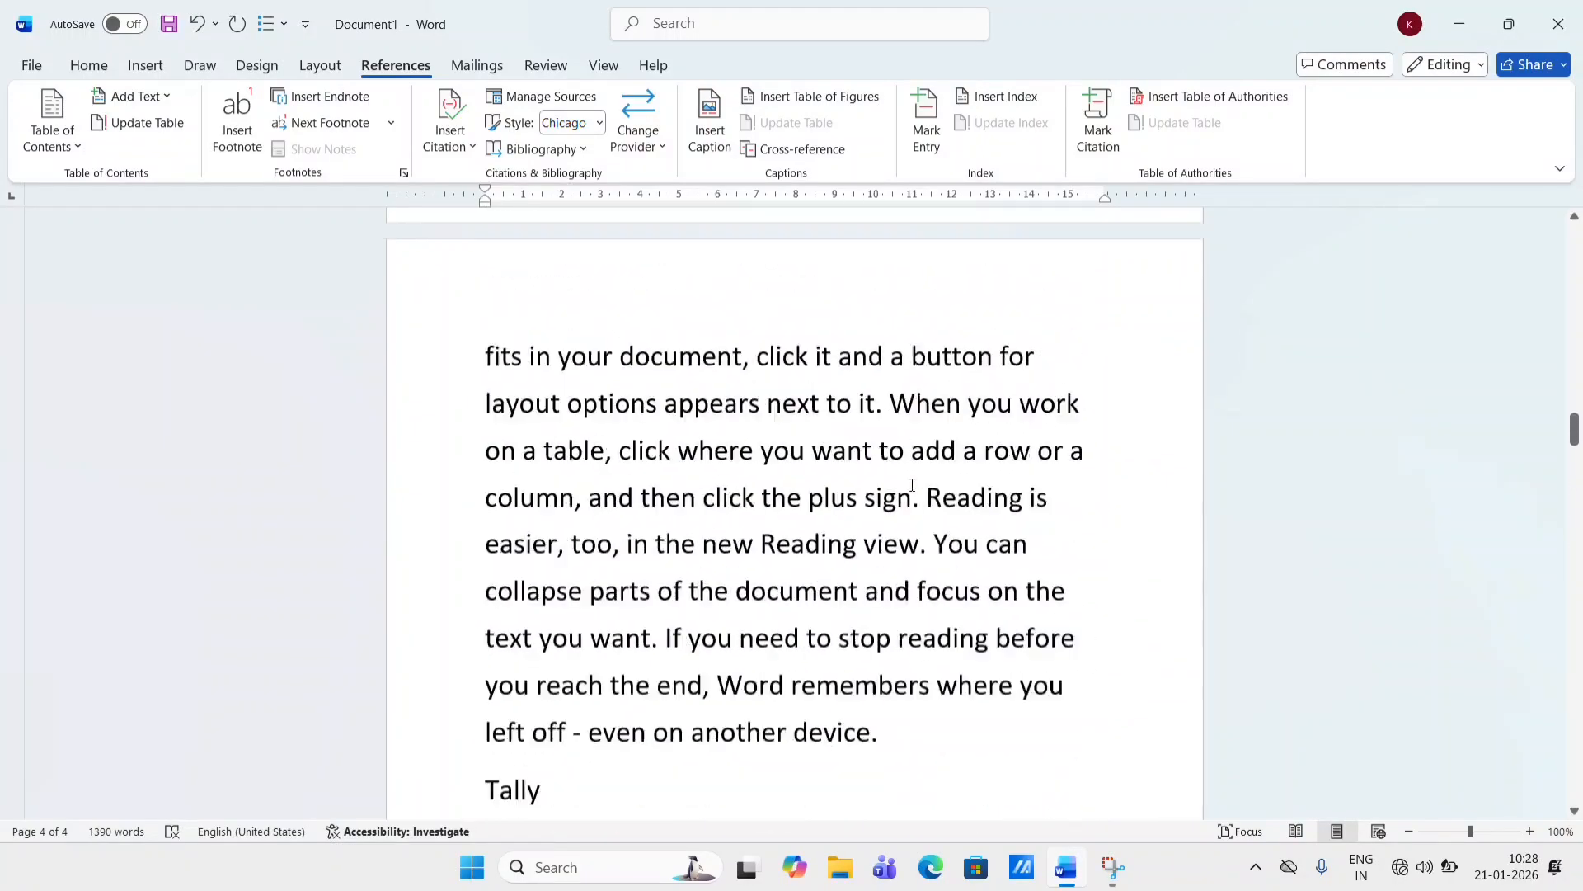
pyautogui.scroll(-2, 880, 232)
pyautogui.scroll(-2, 880, 232)
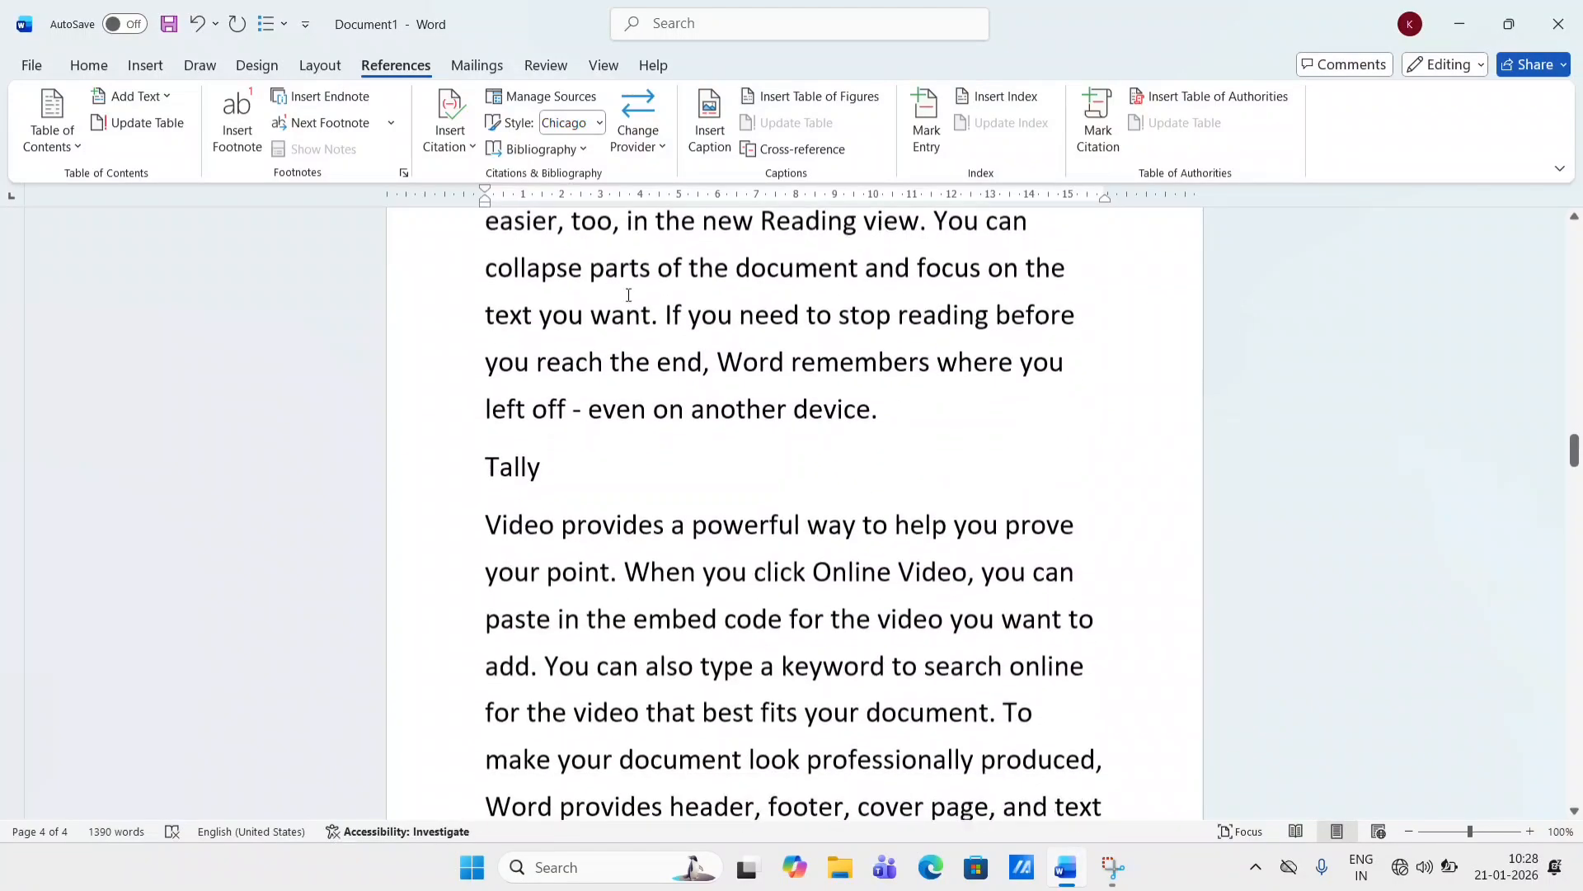
pyautogui.click(540, 466)
pyautogui.doubleClick(497, 466)
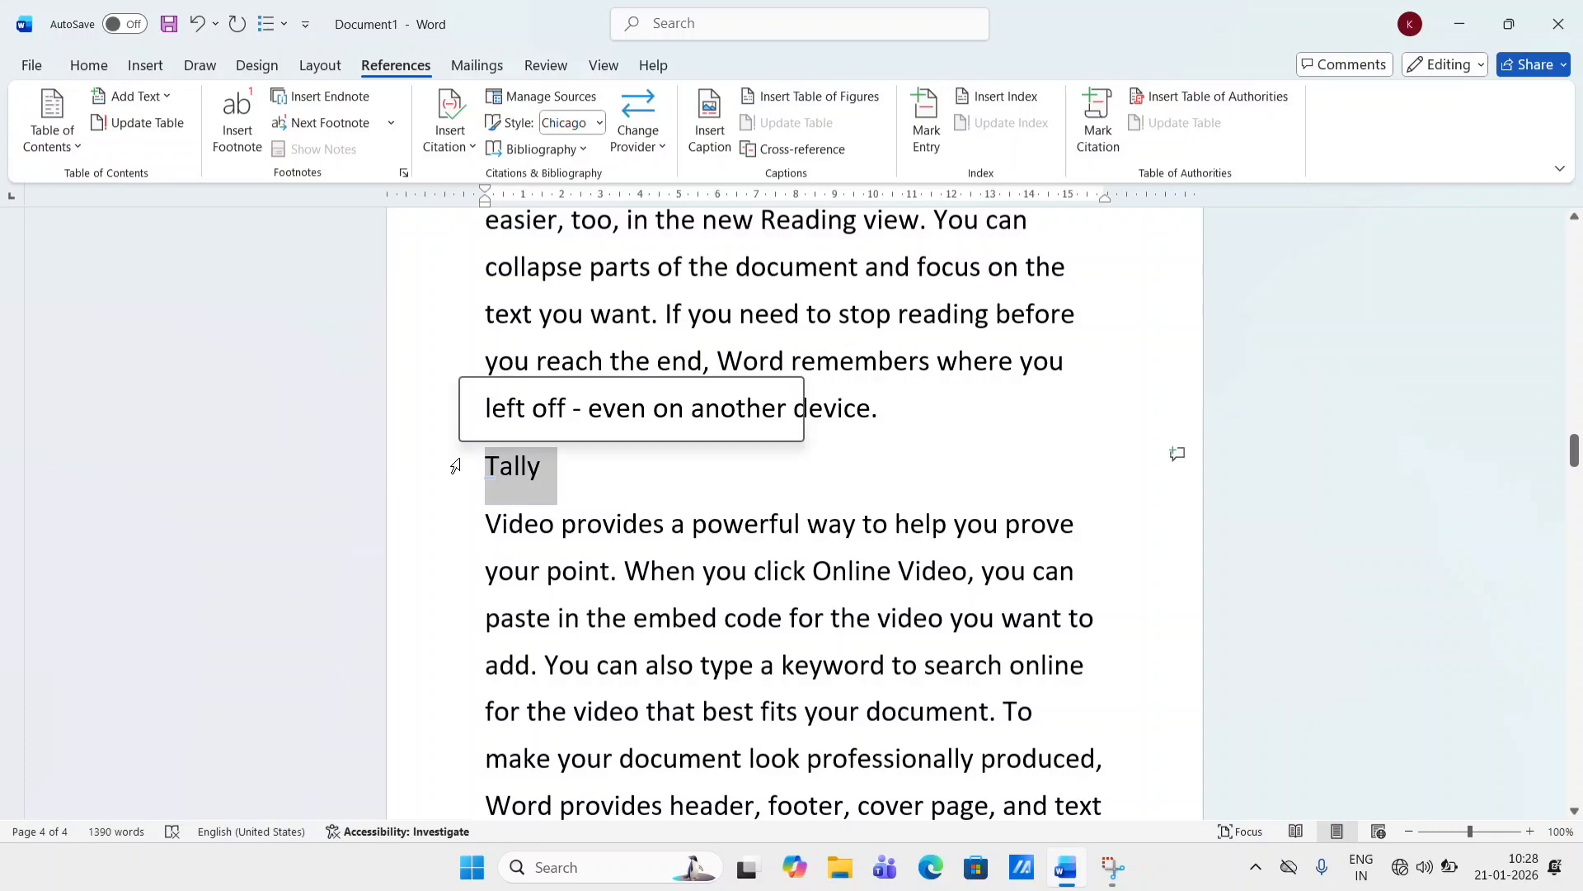
pyautogui.click(133, 96)
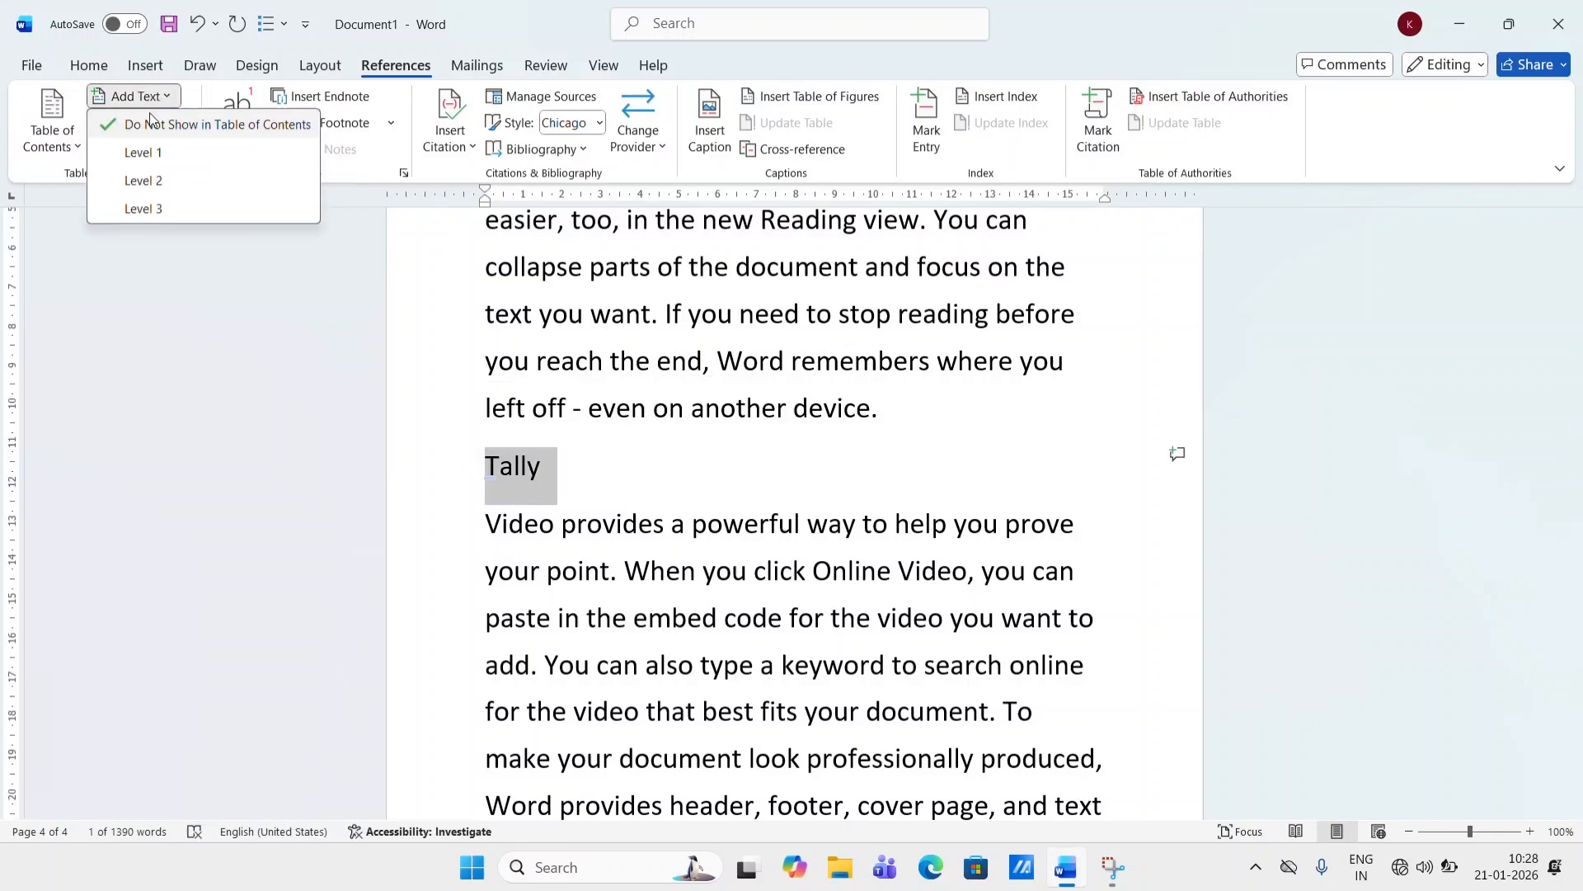
pyautogui.click(169, 158)
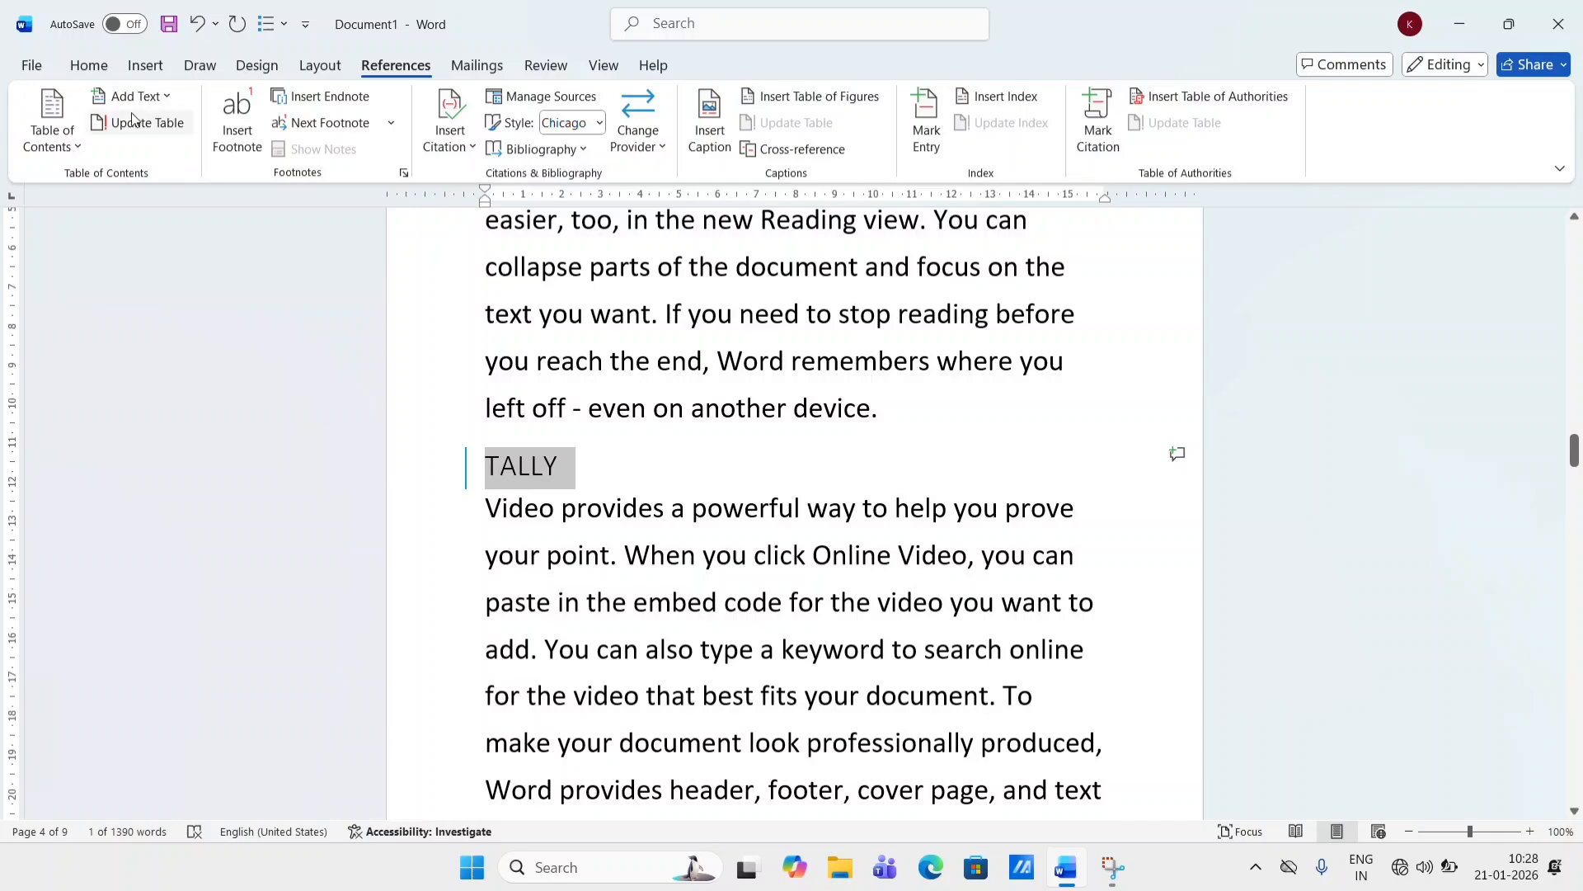
# - Update the entire table of contents so it includes the Tally entry
pyautogui.click(137, 130)
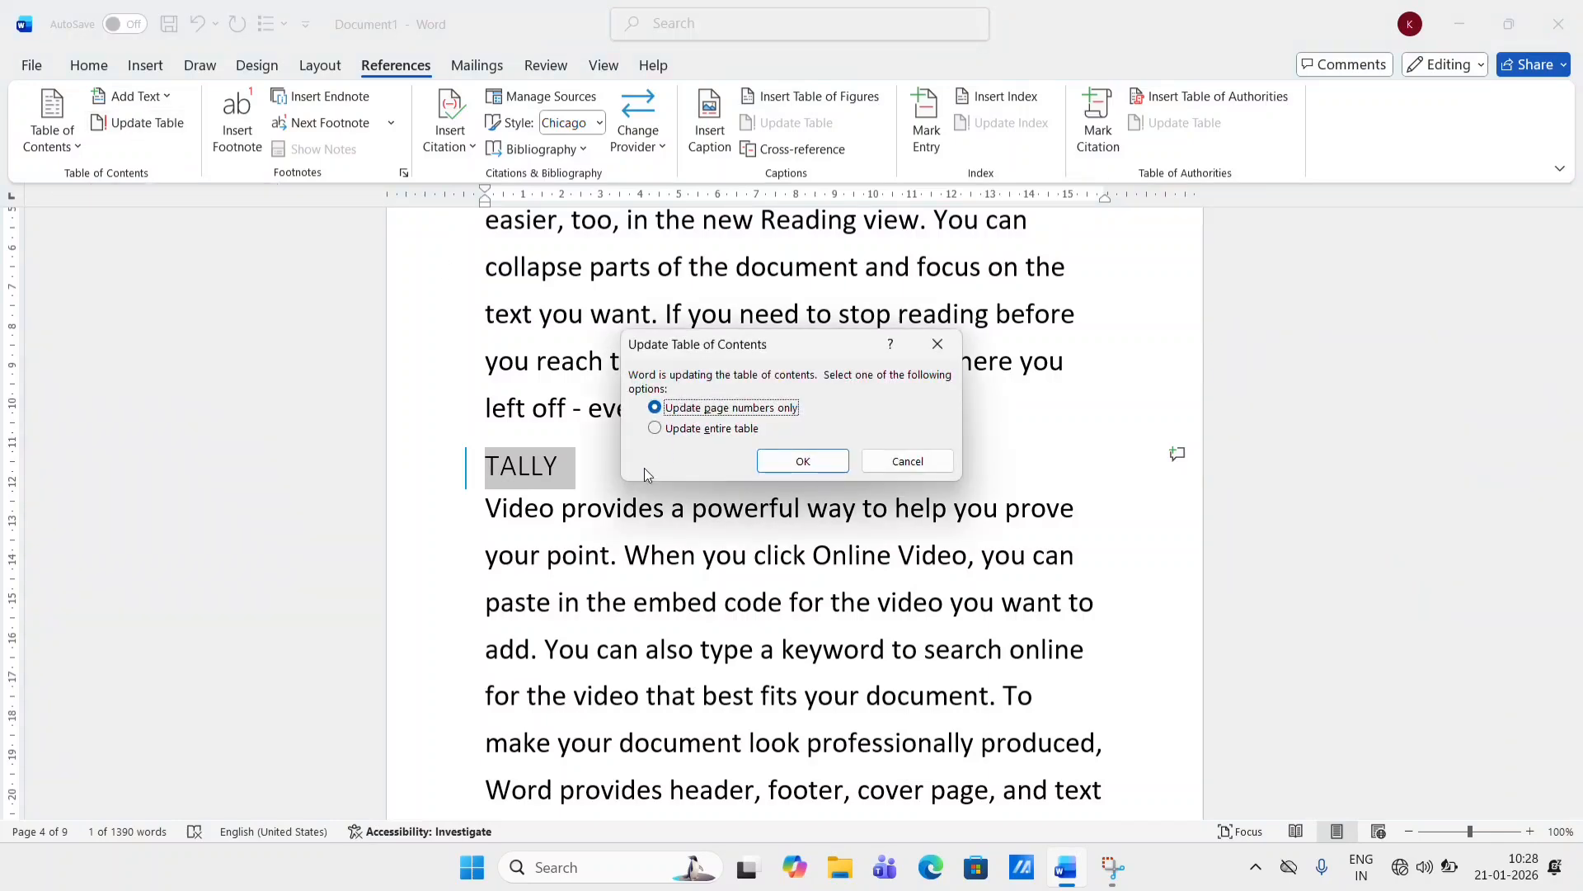
pyautogui.click(657, 430)
pyautogui.click(802, 461)
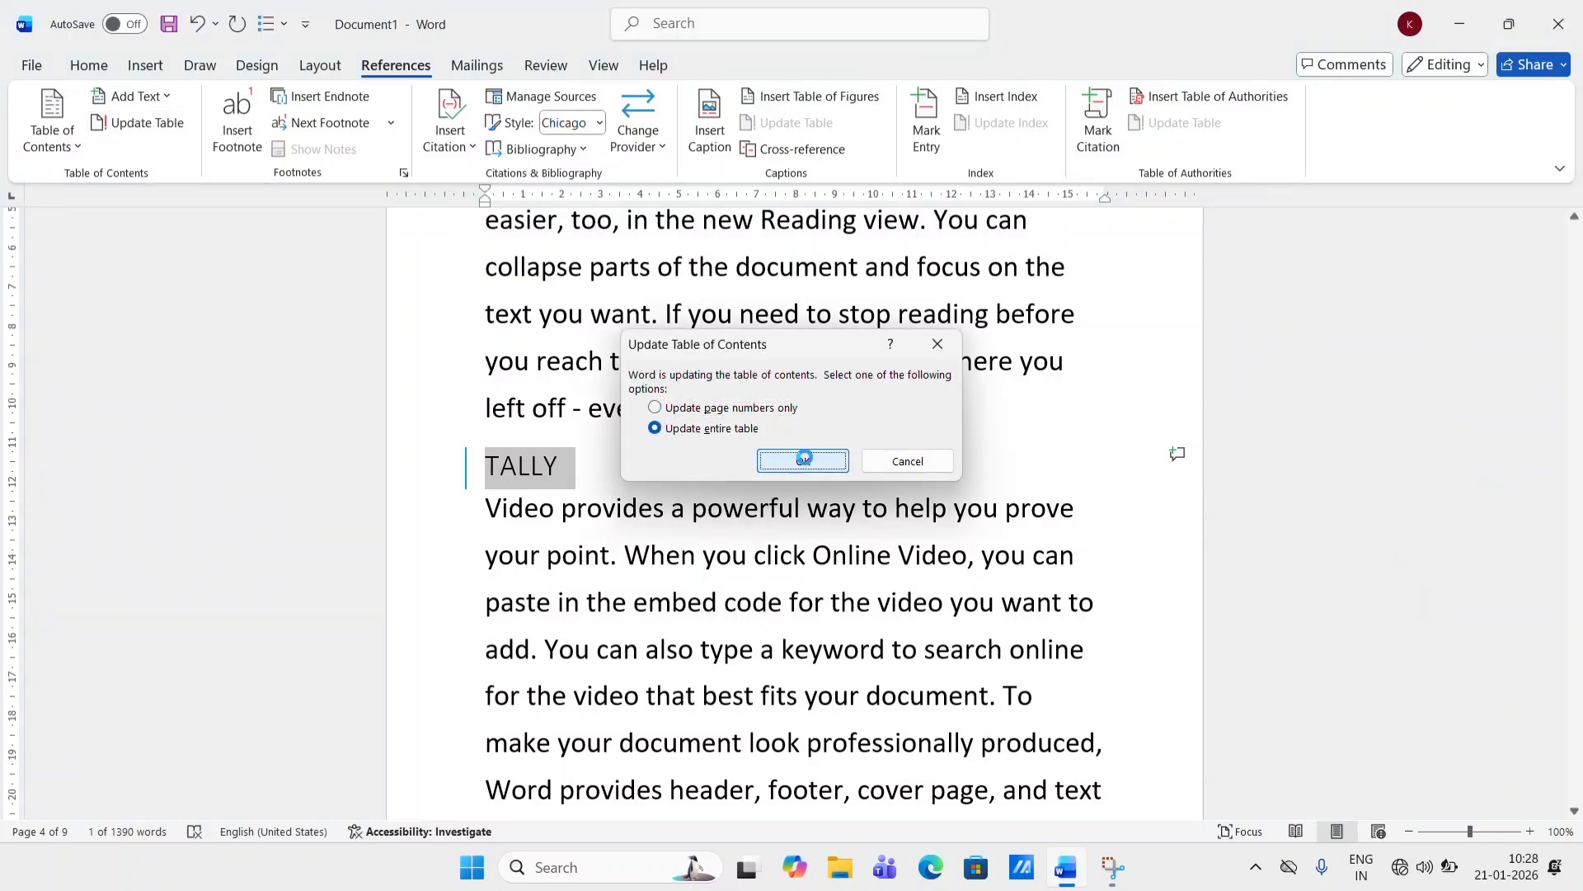
# - Select all the document content and delete it
pyautogui.scroll(20, 807, 458)
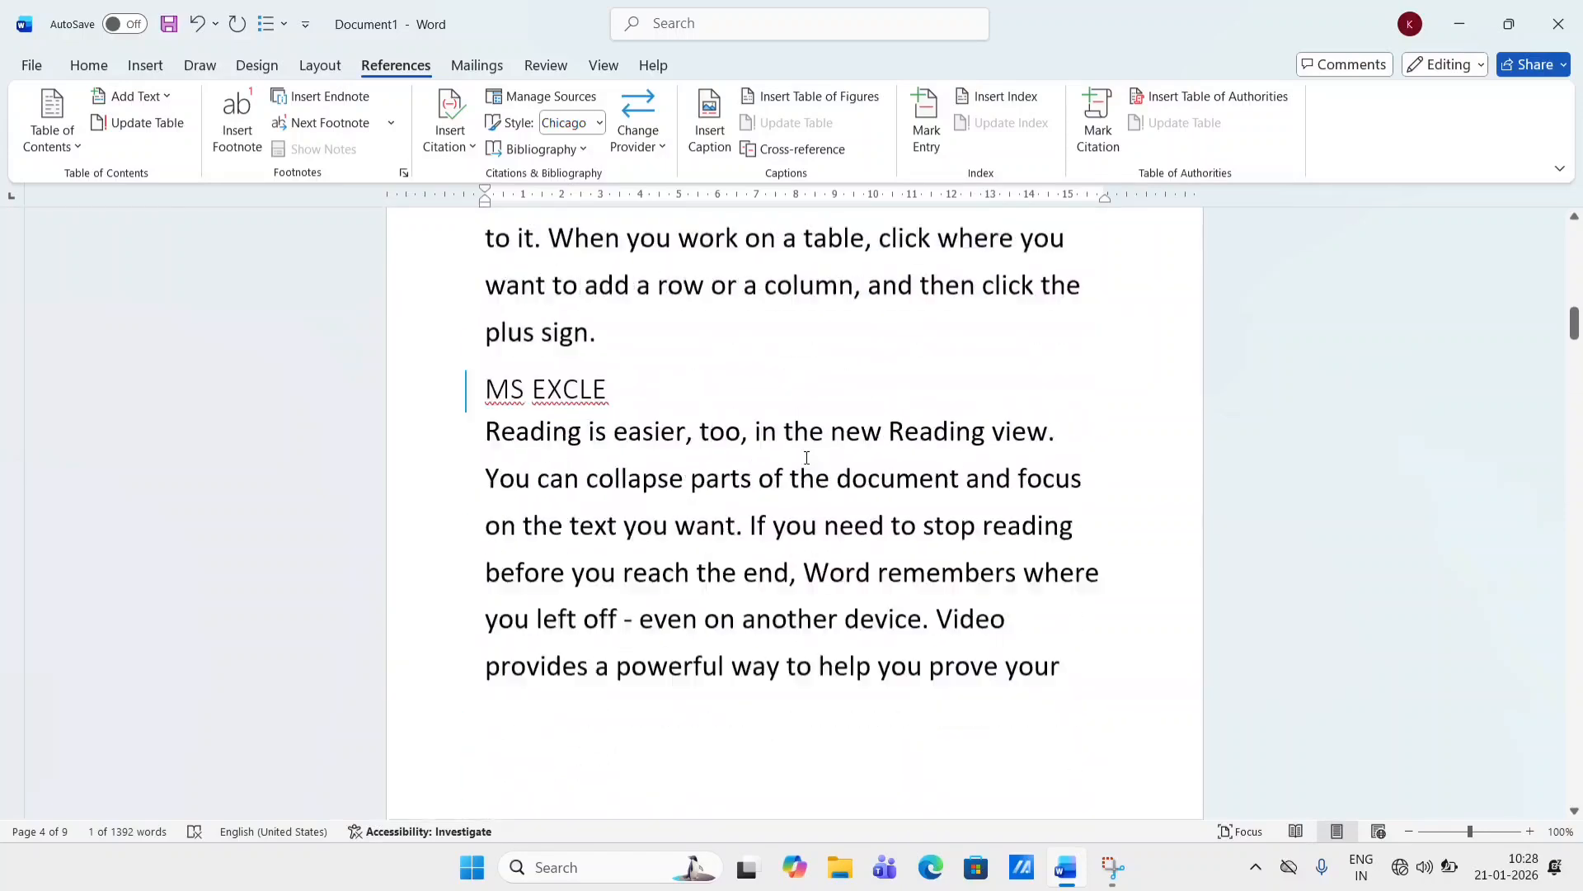
pyautogui.click(539, 583)
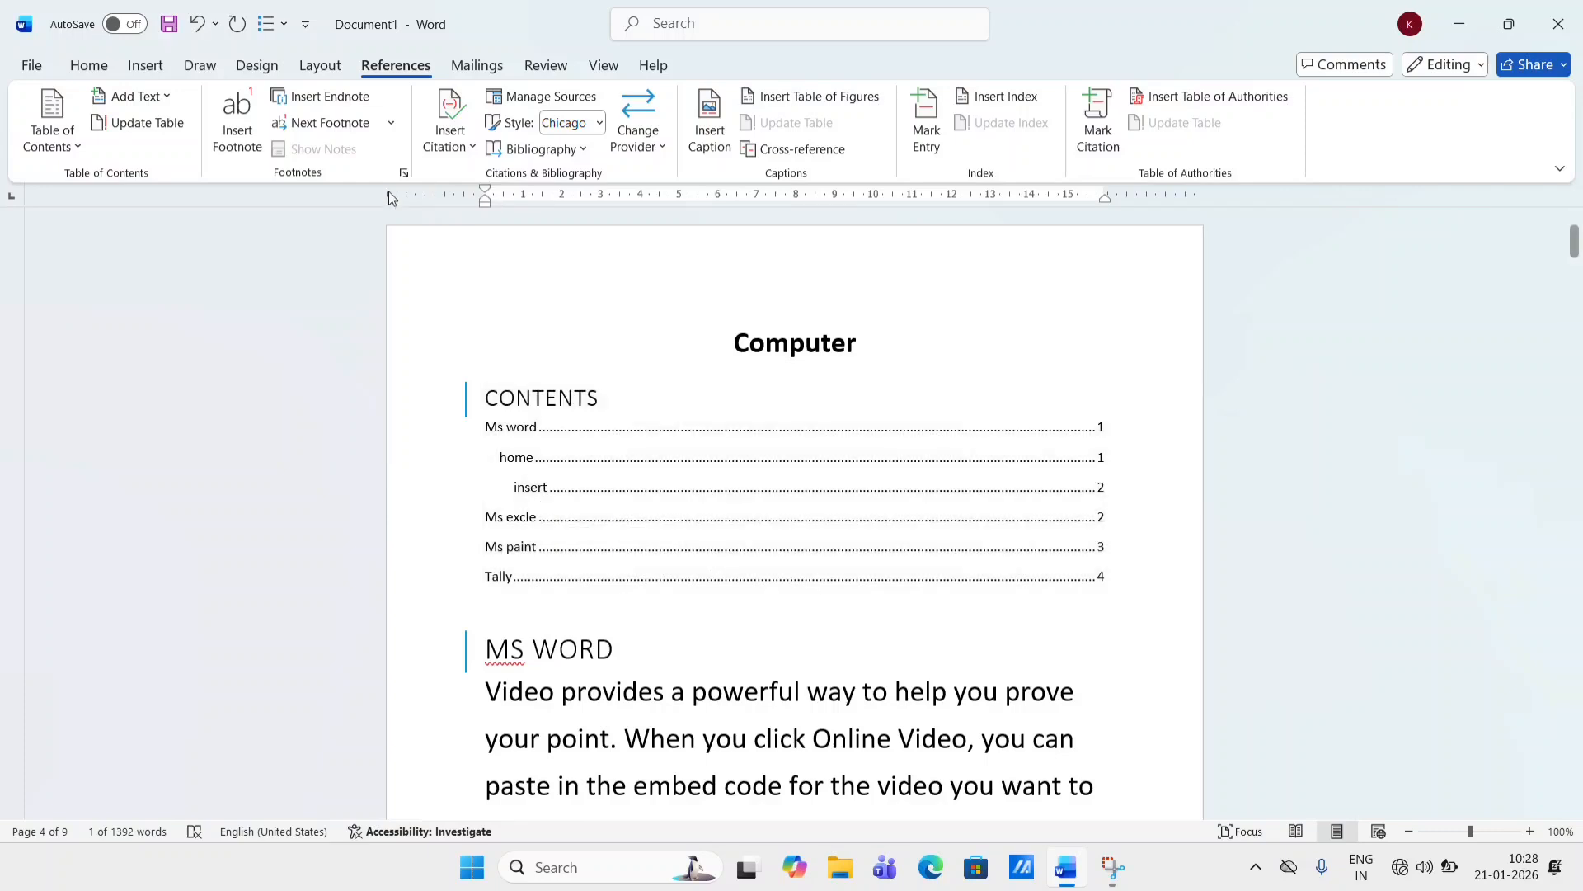
pyautogui.hotkey('ctrl', 'a')
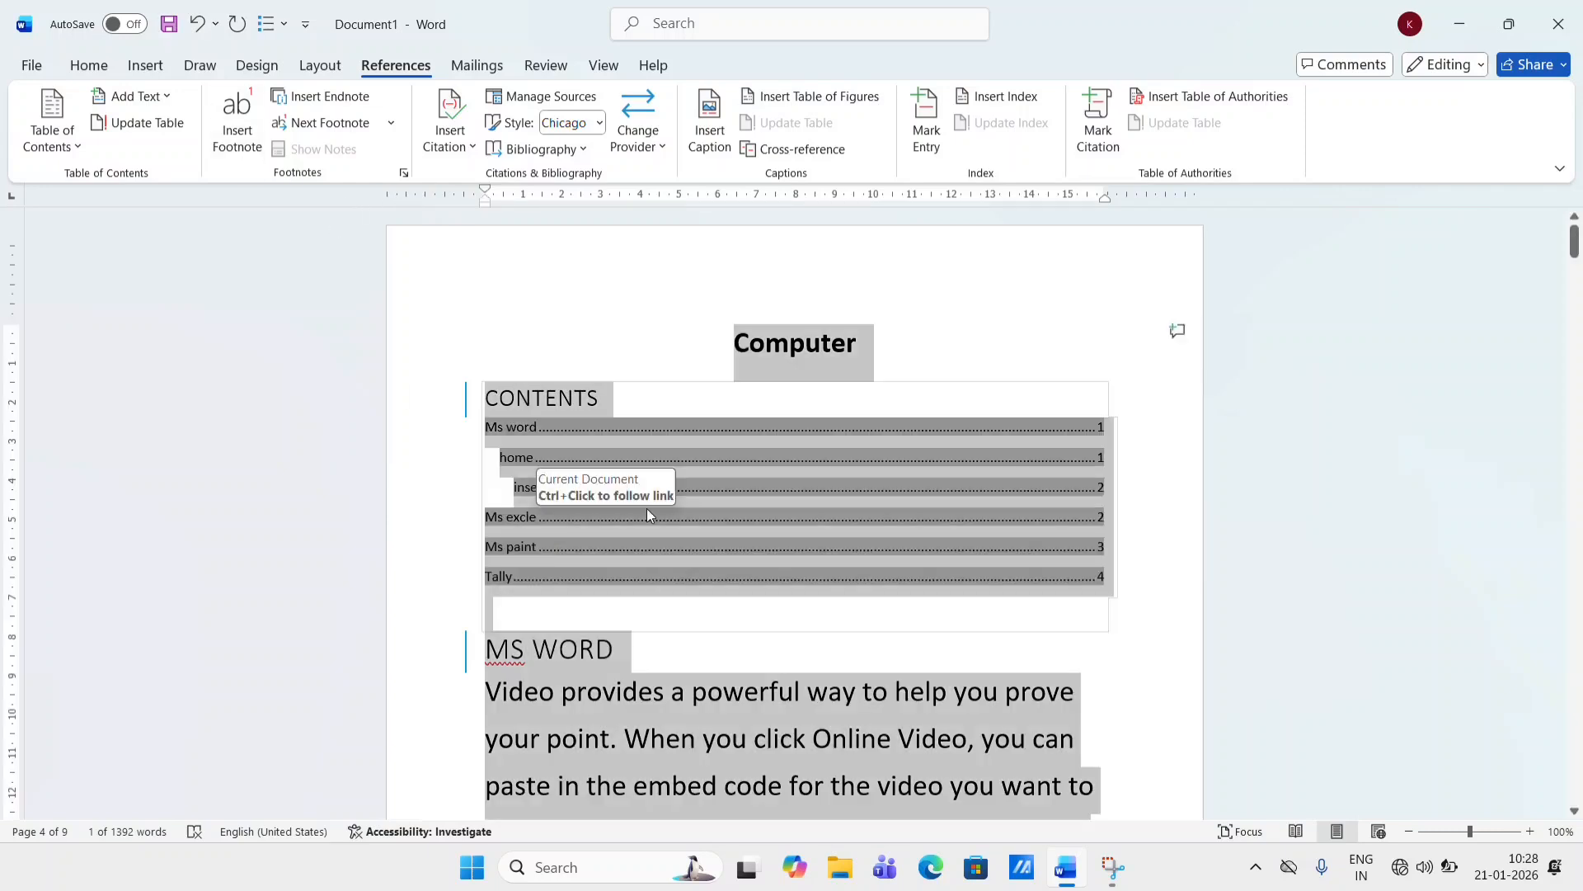
pyautogui.press('Delete')
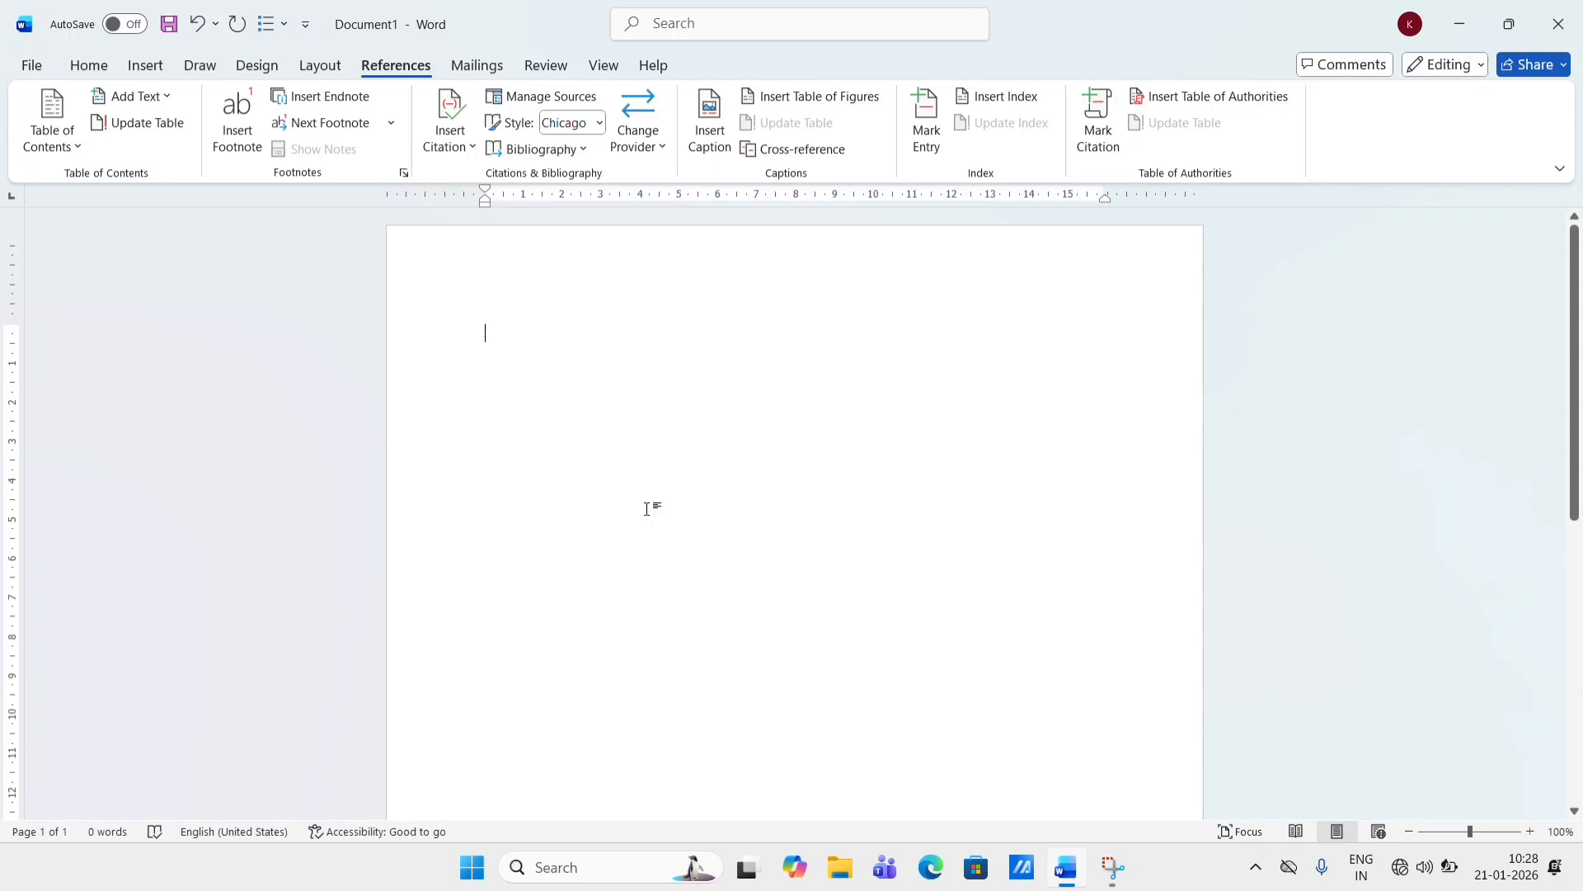
# - Generate random text in the empty document with =rand(6,50)
pyautogui.write('=ra')
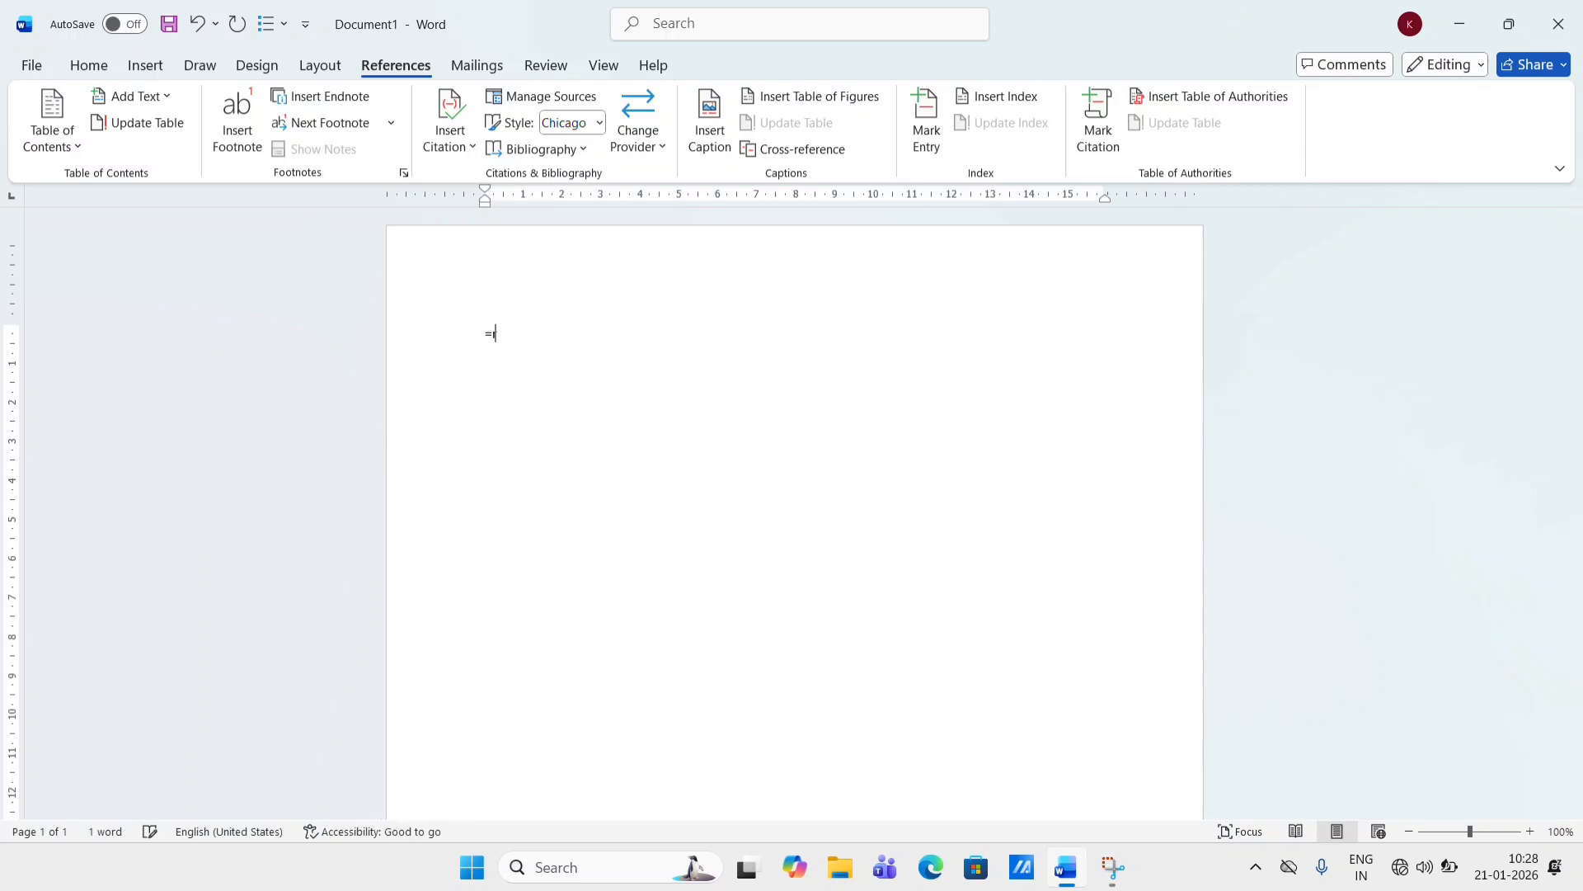
pyautogui.write('nd(6,50')
pyautogui.press('Return')
# - Insert a footnote at the start of the first page's text and enter "pto" as its text
pyautogui.scroll(5, 648, 509)
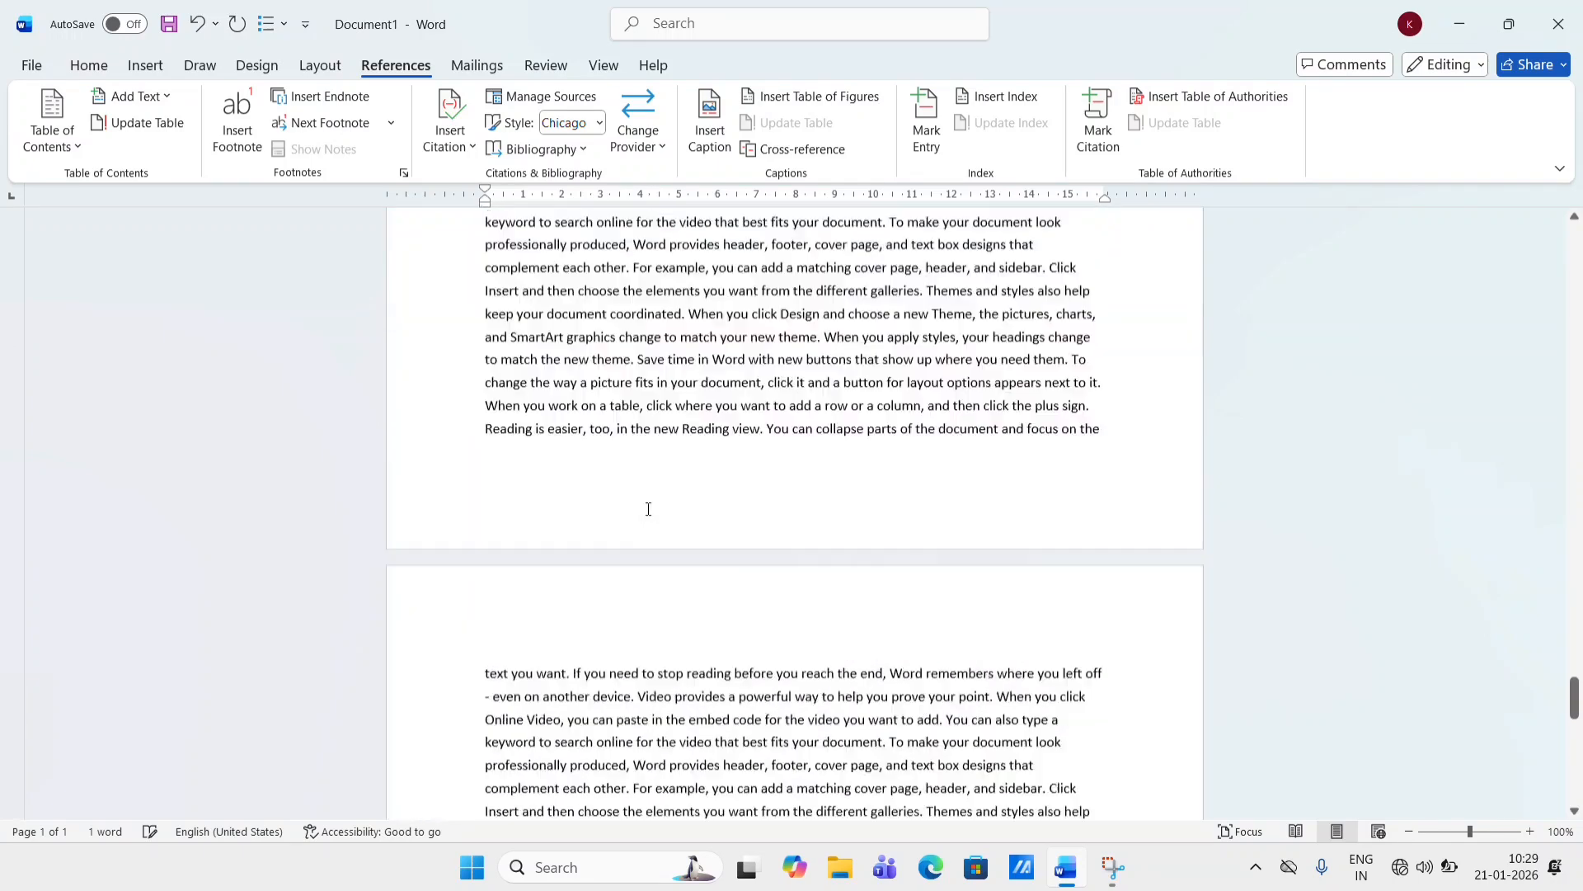
pyautogui.scroll(20, 647, 509)
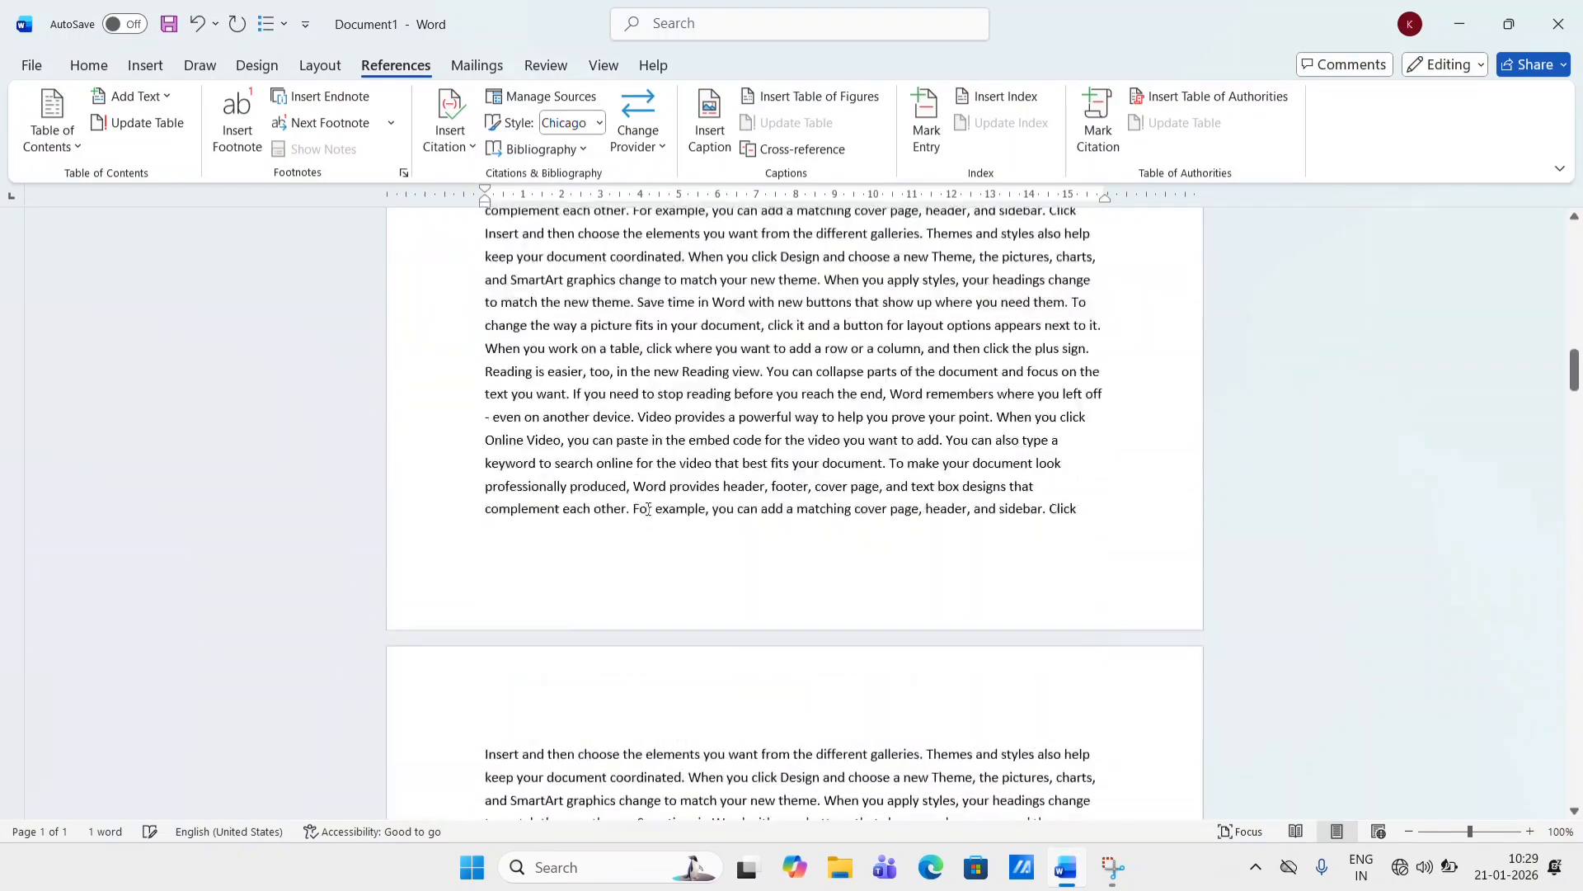
pyautogui.scroll(5, 647, 508)
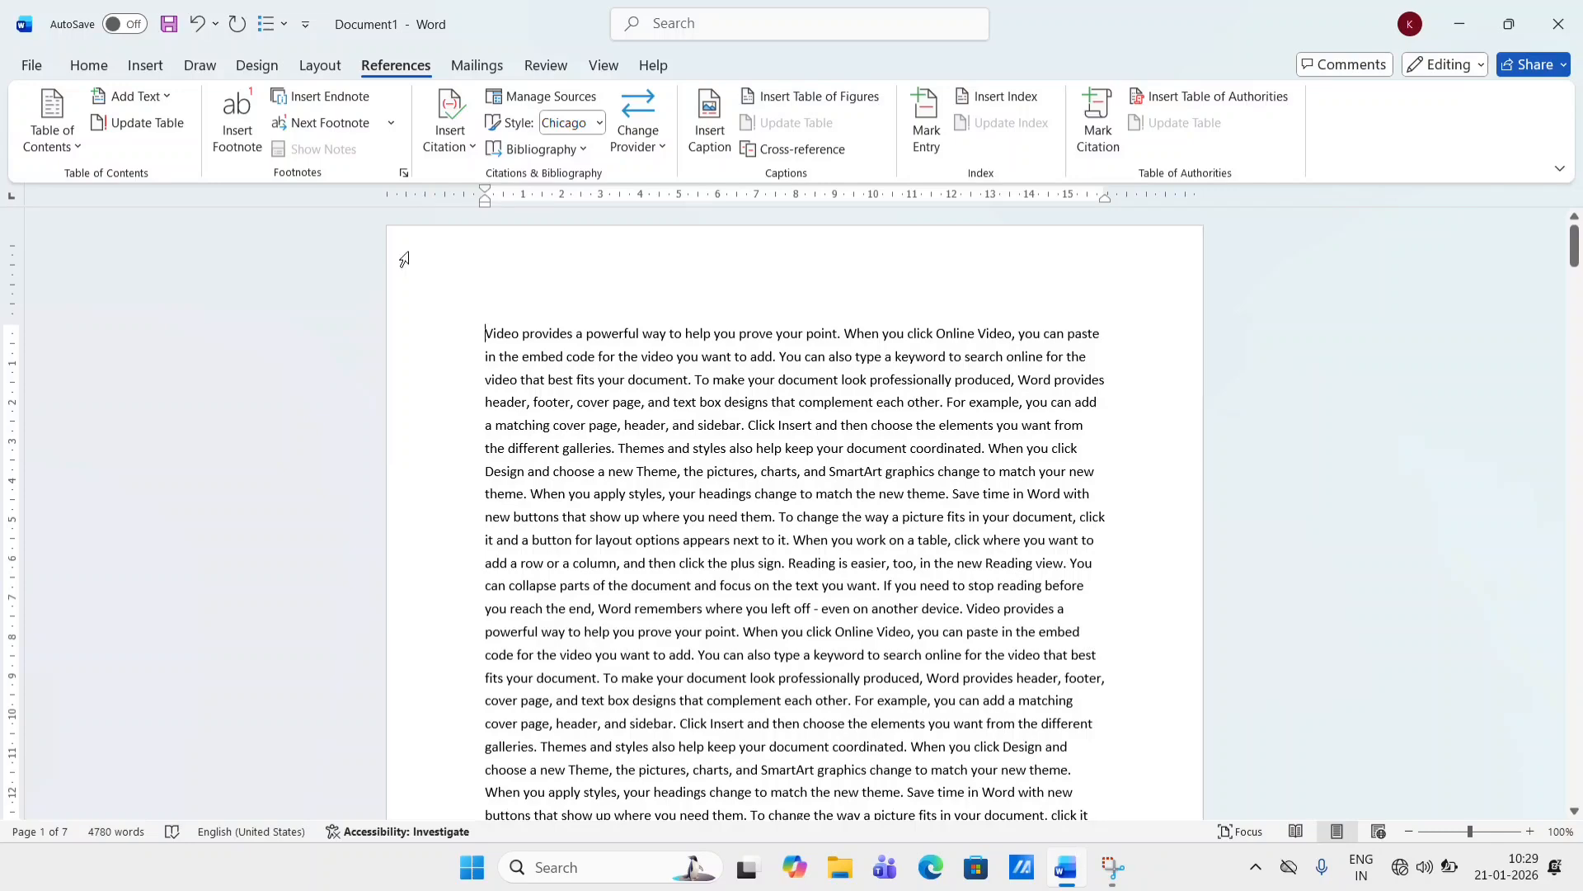
pyautogui.click(226, 143)
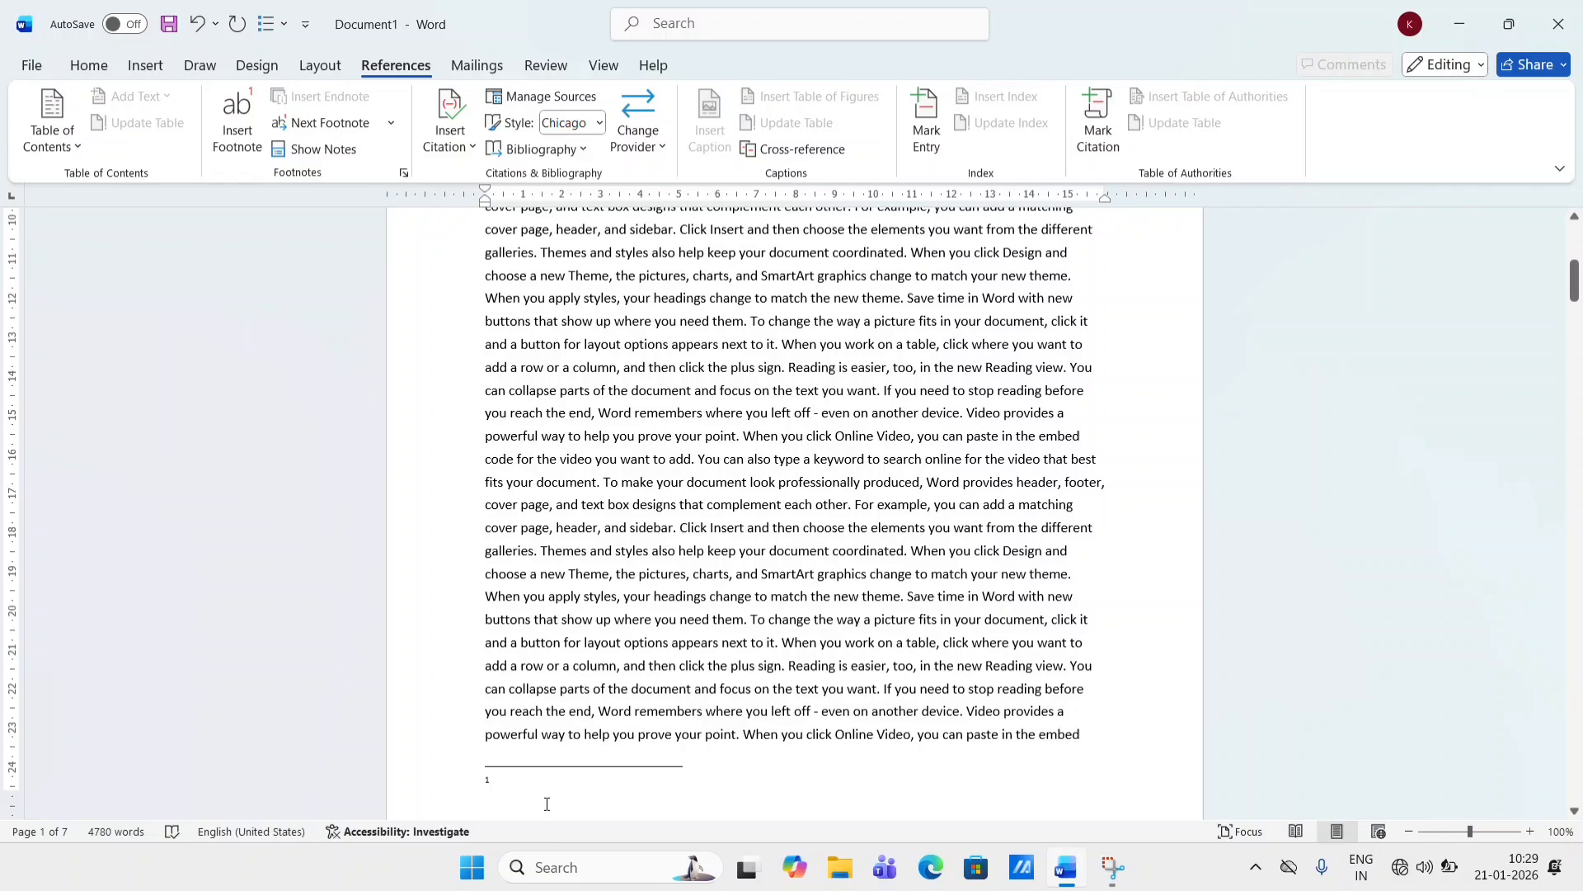
pyautogui.write('pto')
# - Insert a second footnote at the start of page 2's text with the text "pto"
pyautogui.scroll(-10, 490, 350)
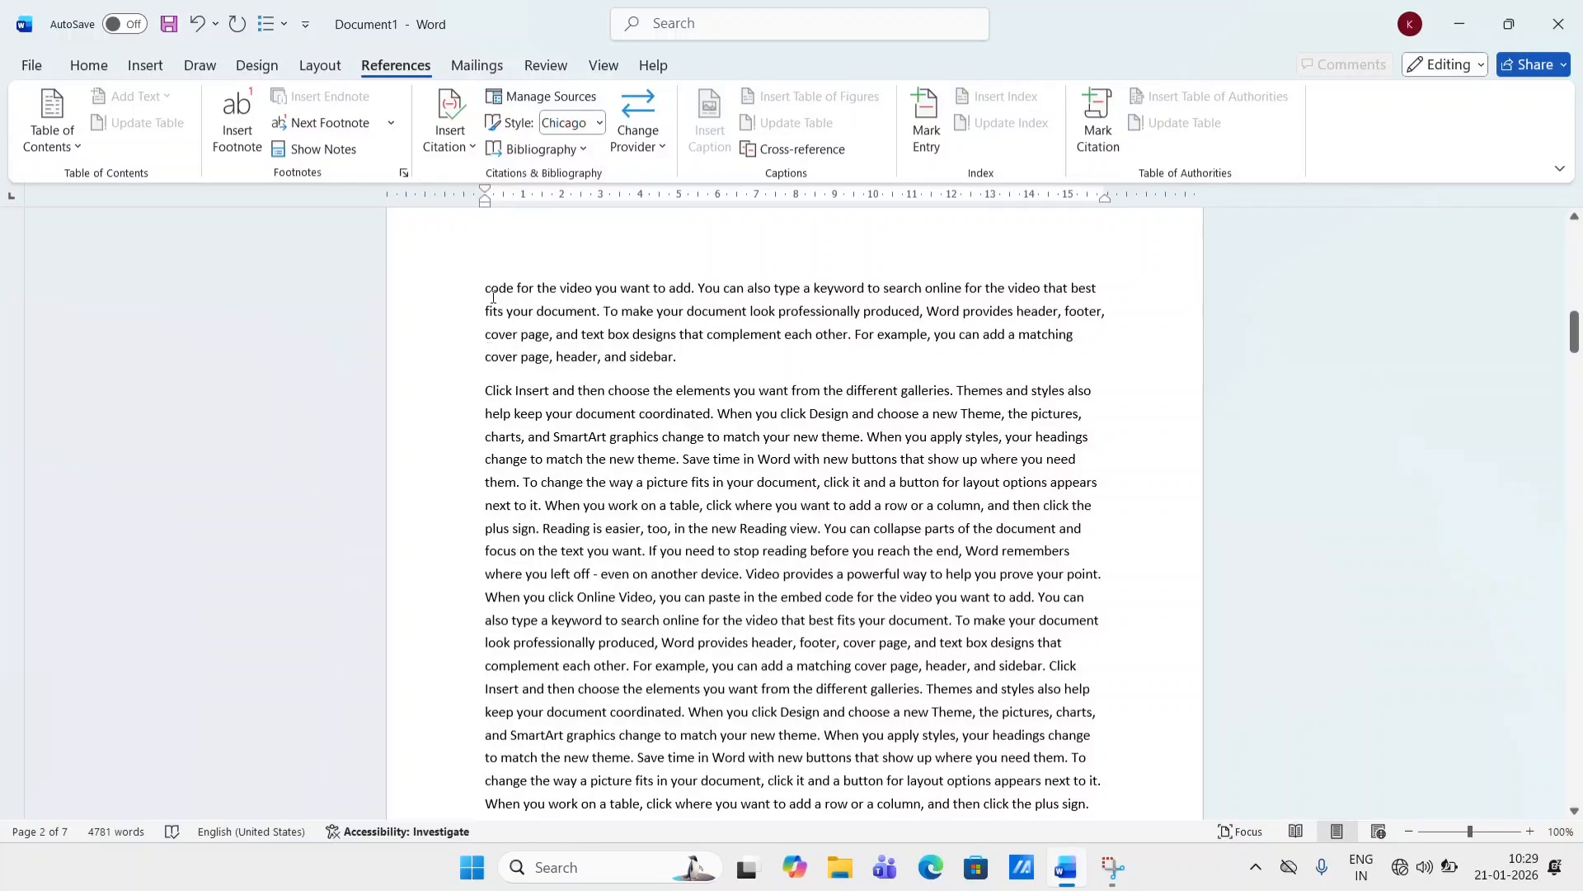
pyautogui.click(491, 290)
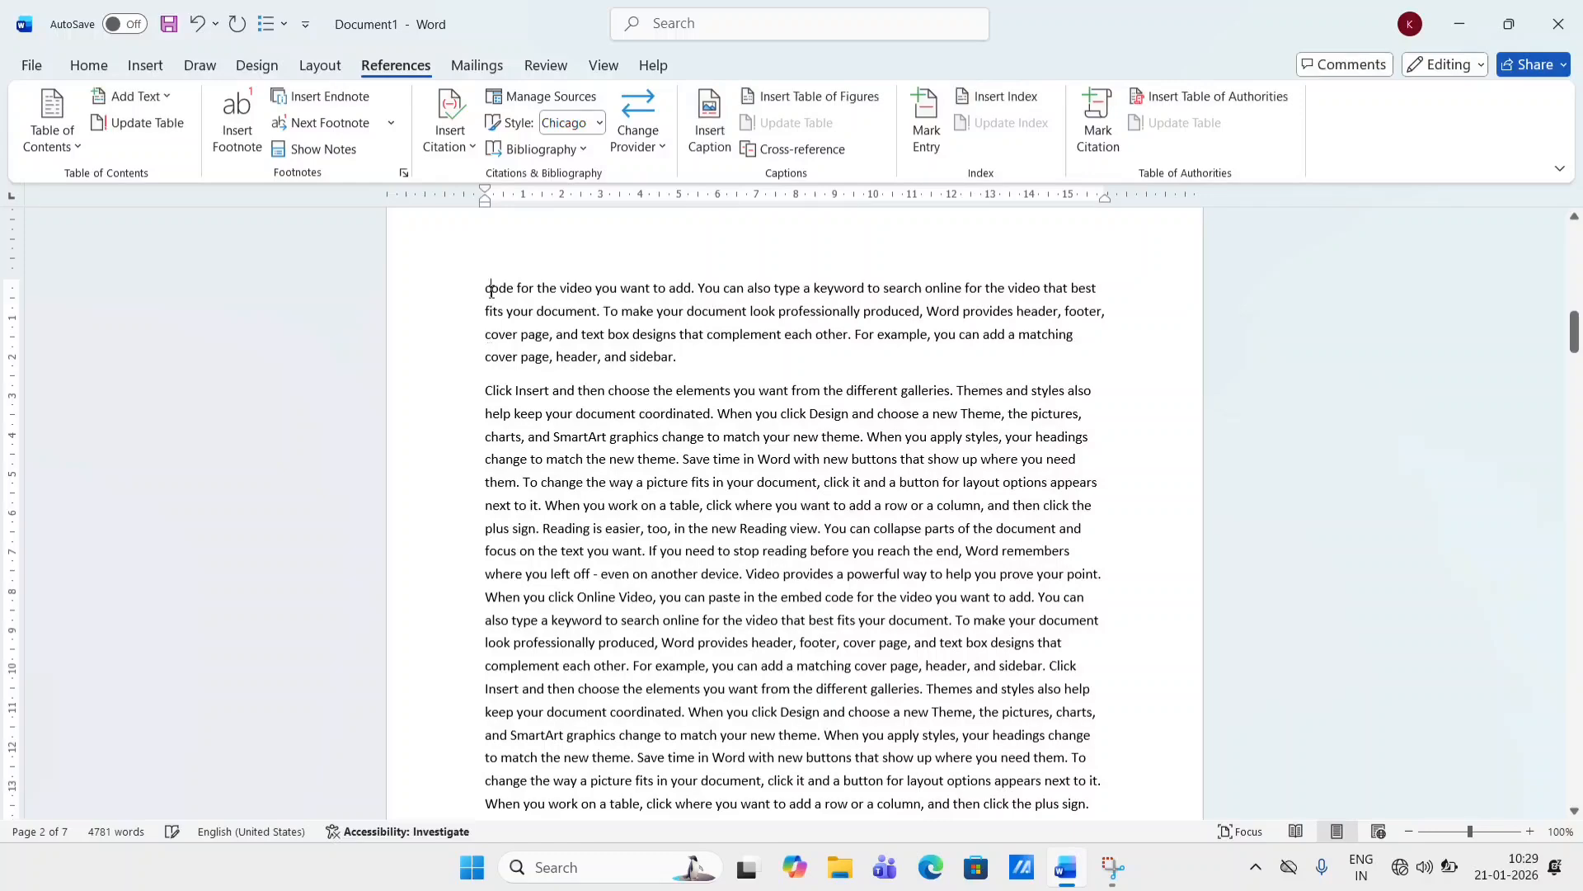
pyautogui.click(225, 132)
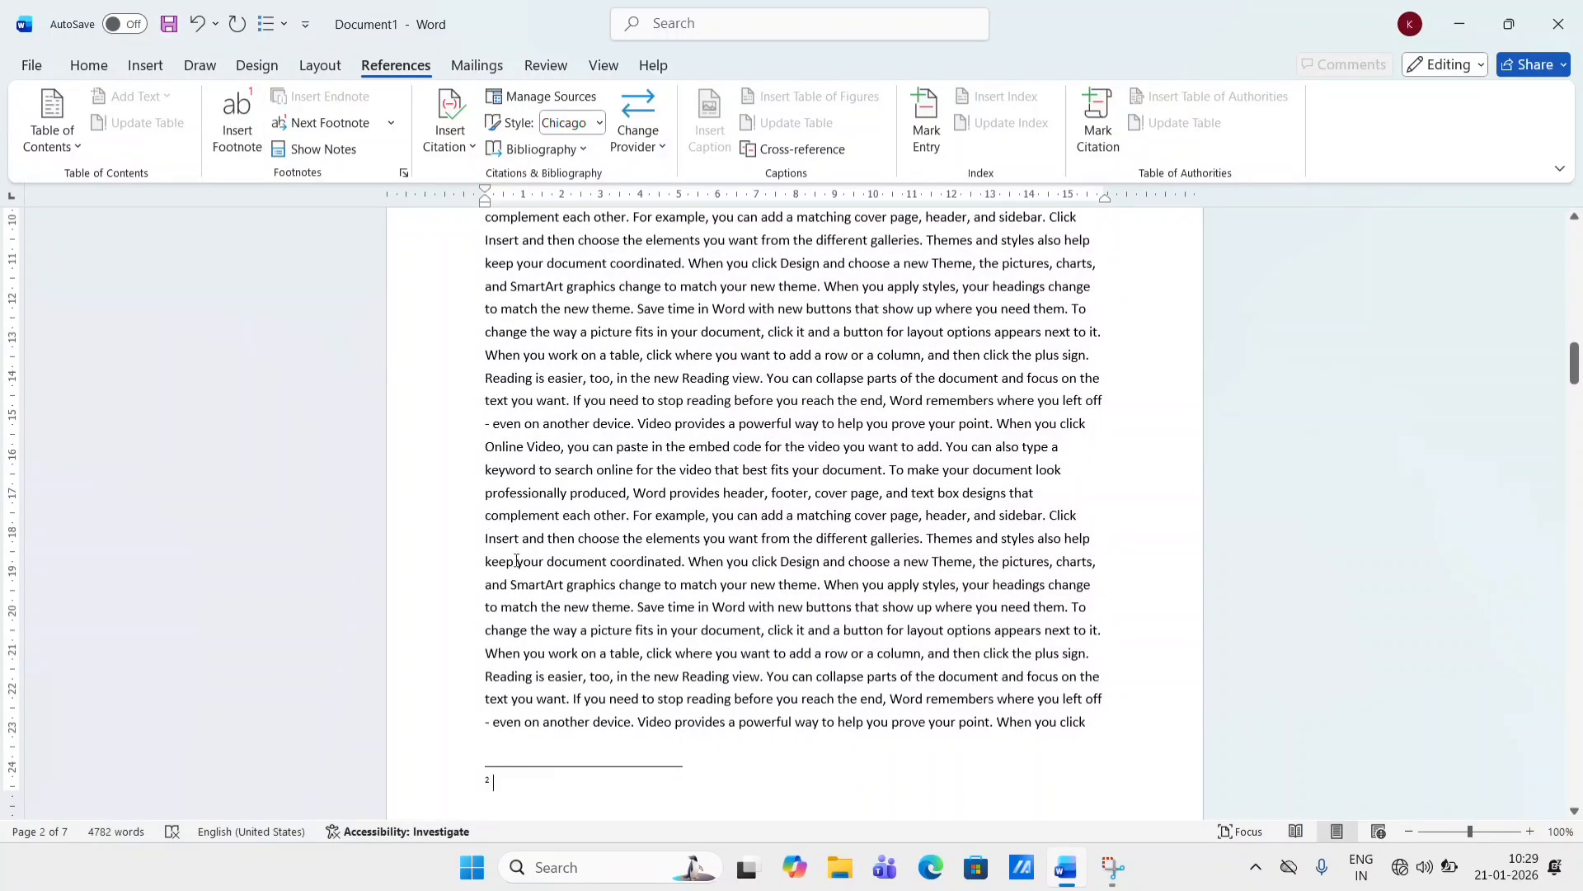
pyautogui.write('pto')
# - Insert a footnote at the start of the next page's text and enter "pto" as its text
pyautogui.scroll(-5, 541, 635)
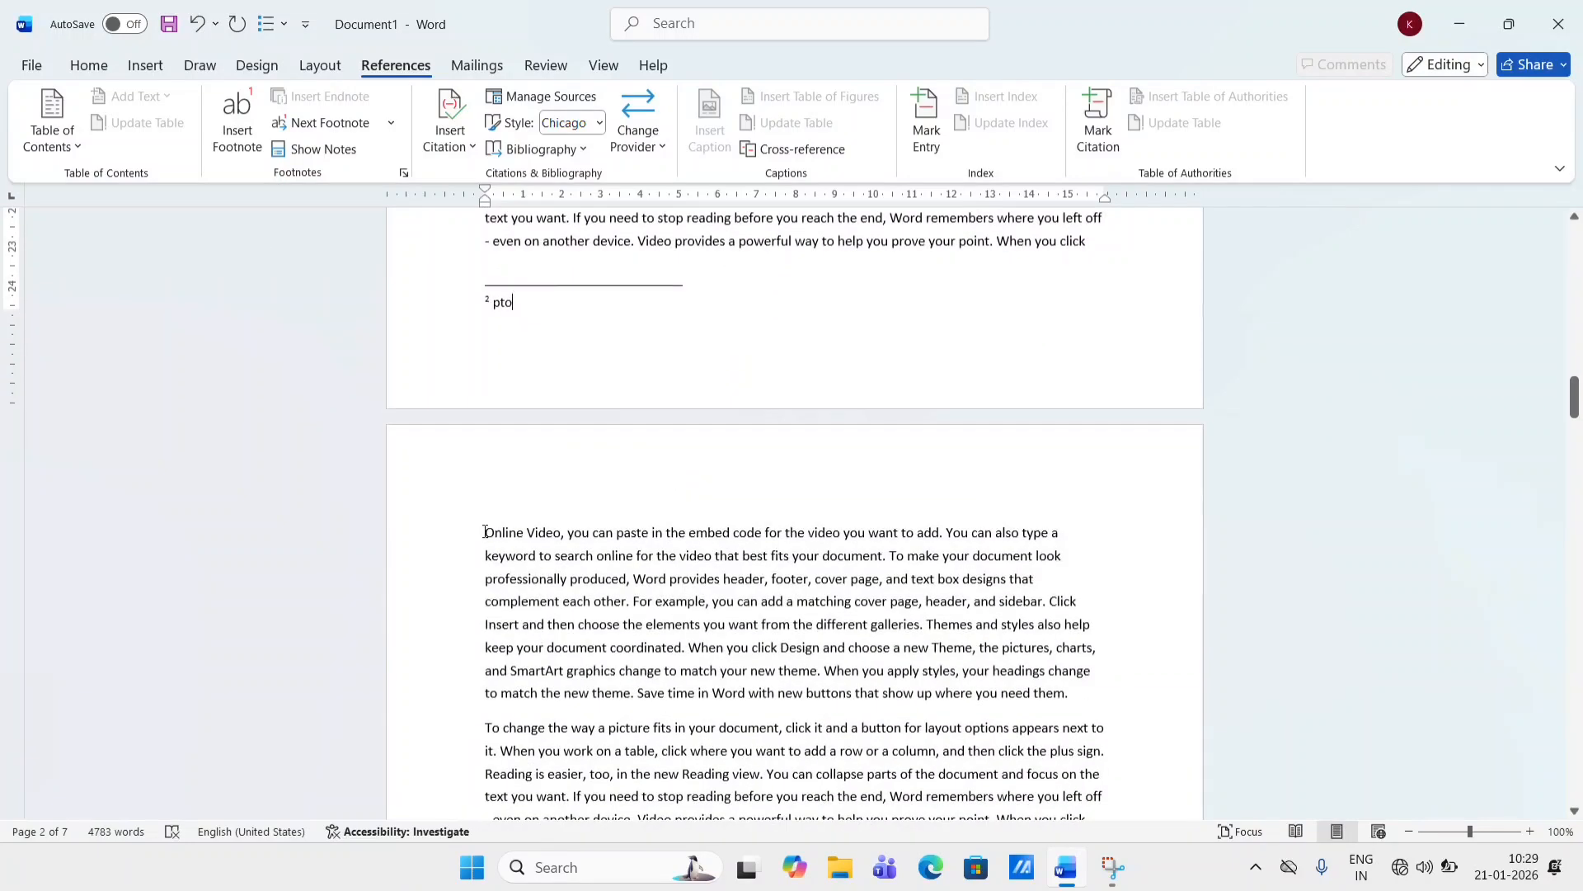
pyautogui.click(485, 533)
pyautogui.click(228, 119)
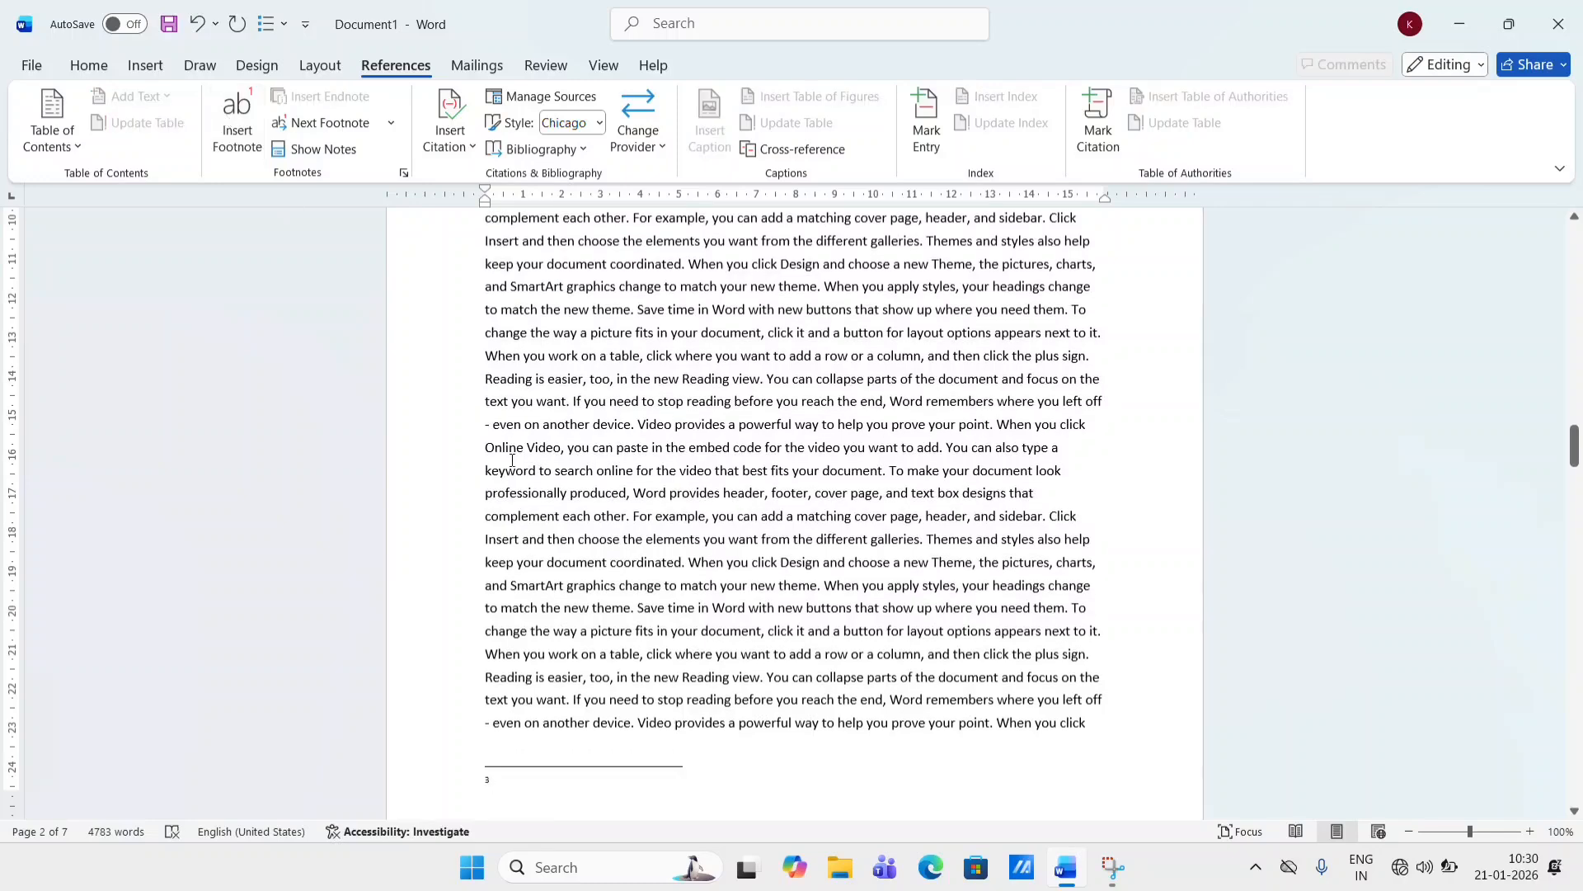
pyautogui.write('pto')
# - Insert another footnote at the start of the following page's text with the text "pto"
pyautogui.scroll(-8, 686, 697)
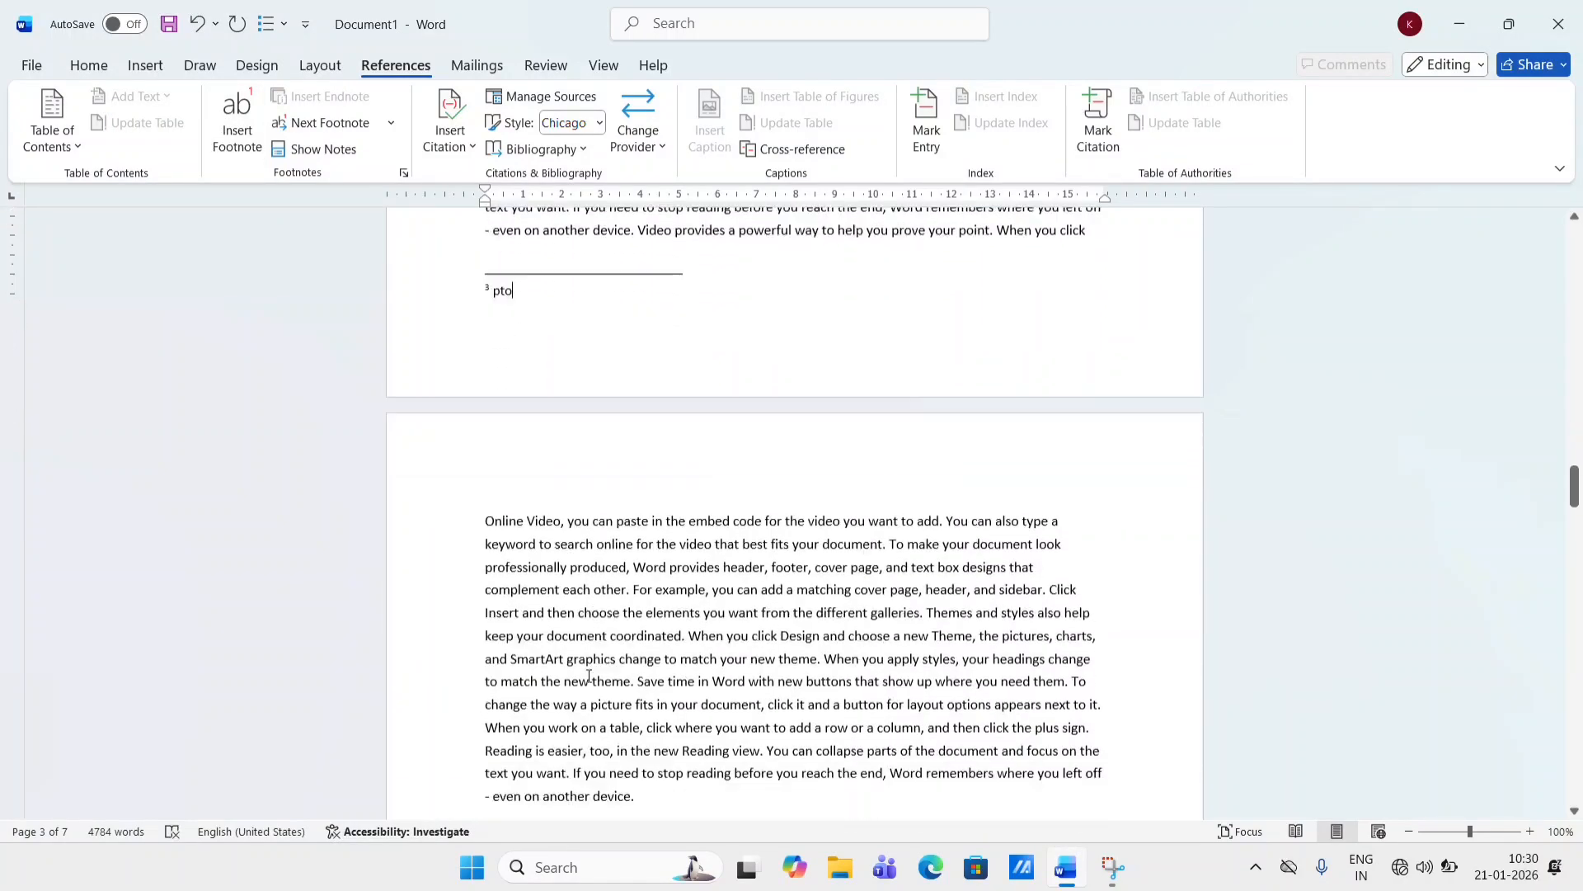
pyautogui.click(483, 423)
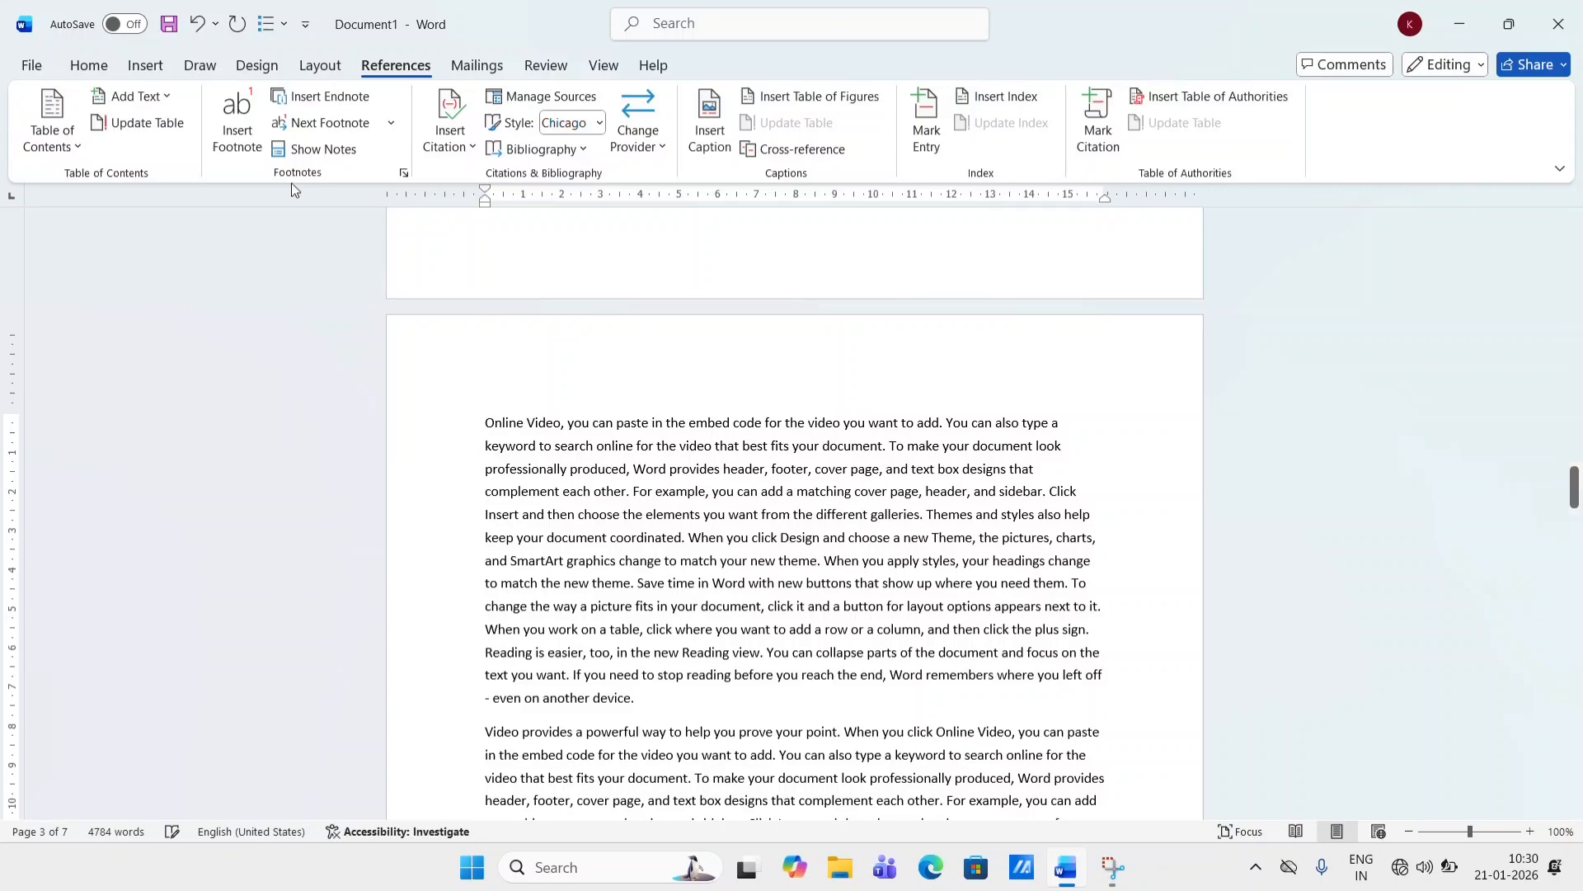
pyautogui.click(237, 119)
pyautogui.write('p')
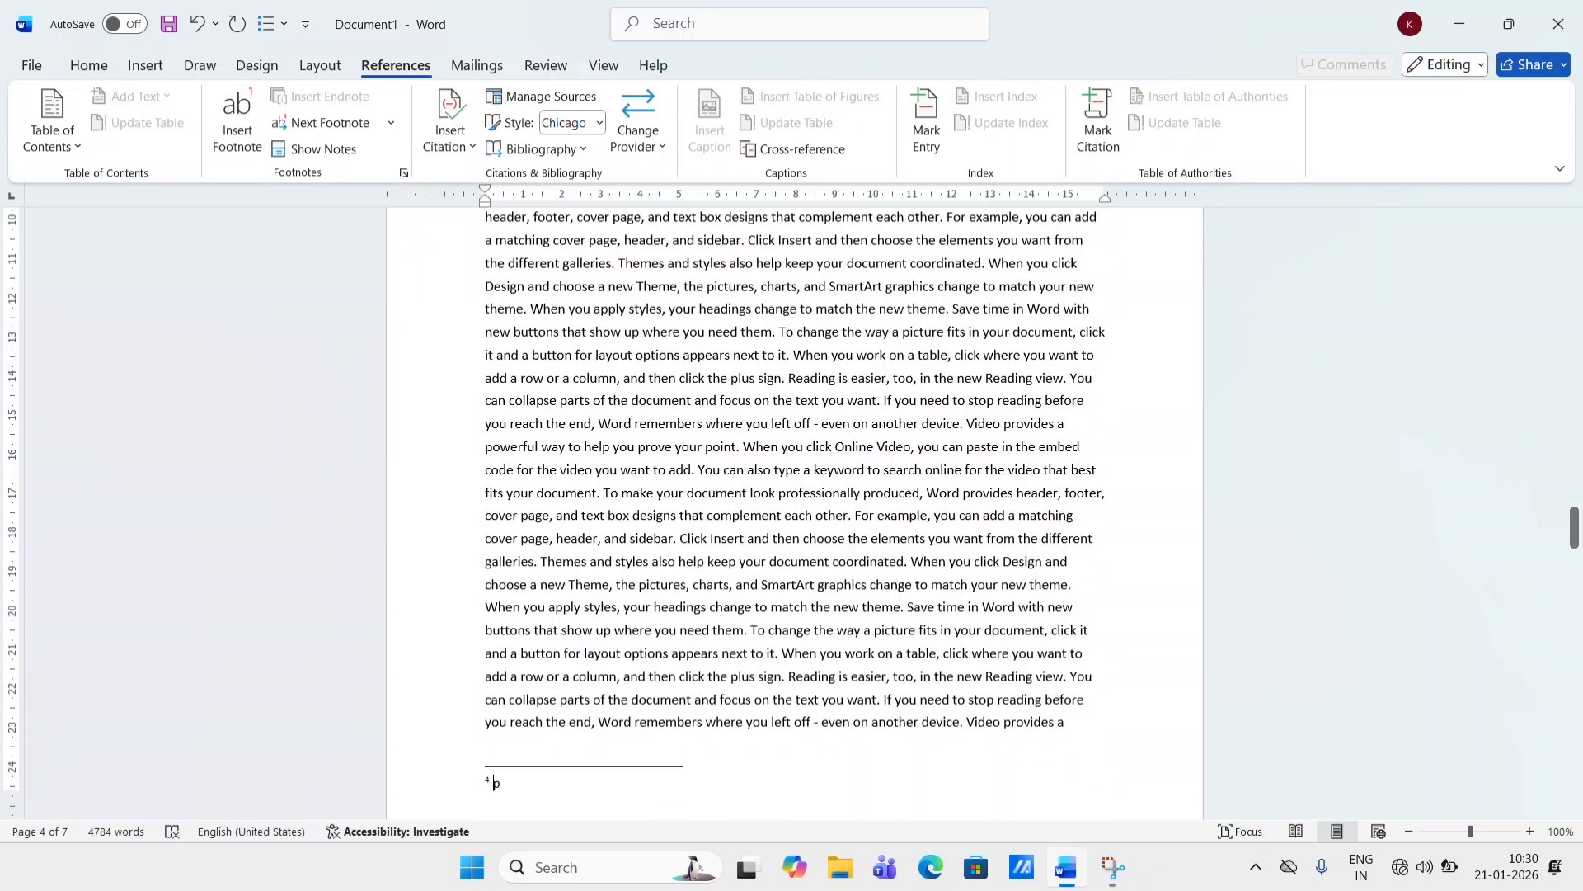
pyautogui.write('to')
# - Add a "pto" footnote at the start of the fifth page's text
pyautogui.scroll(-7, 479, 515)
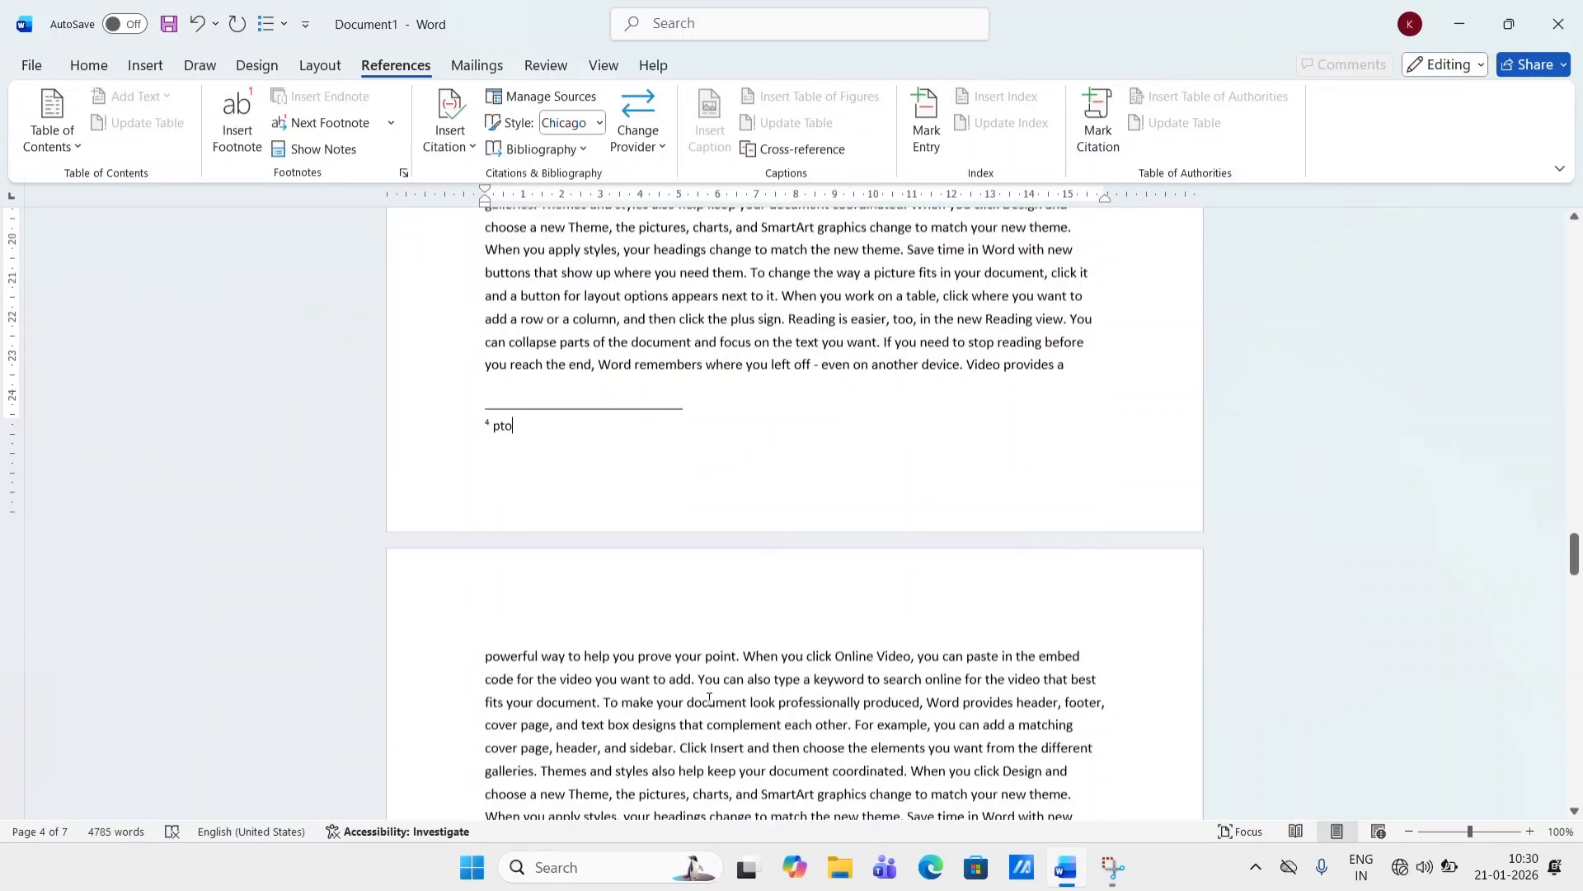
pyautogui.click(482, 505)
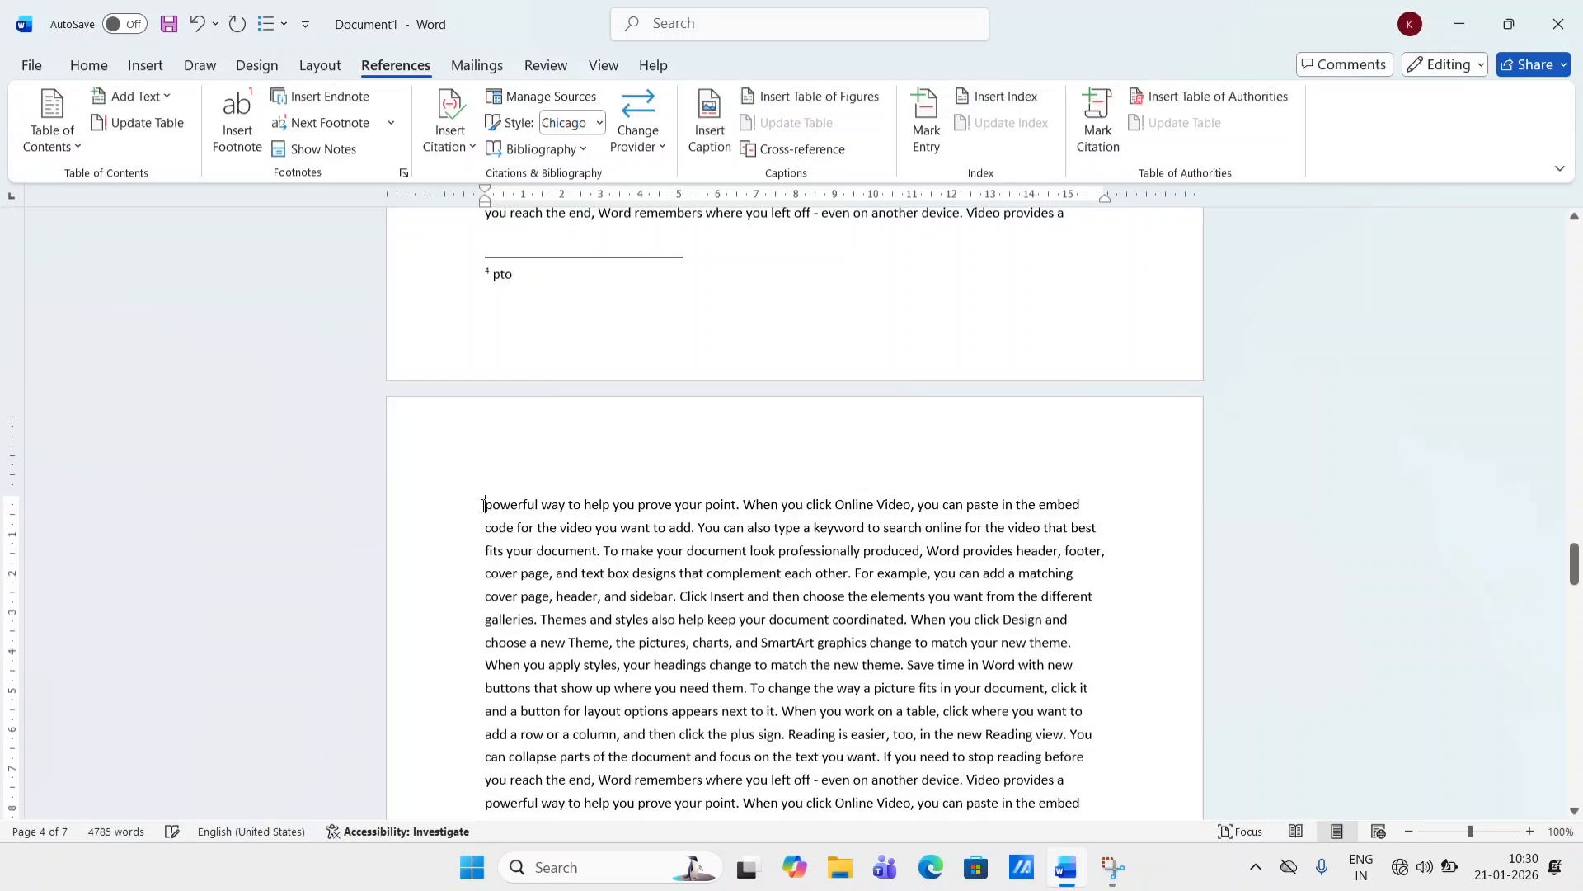
pyautogui.click(239, 124)
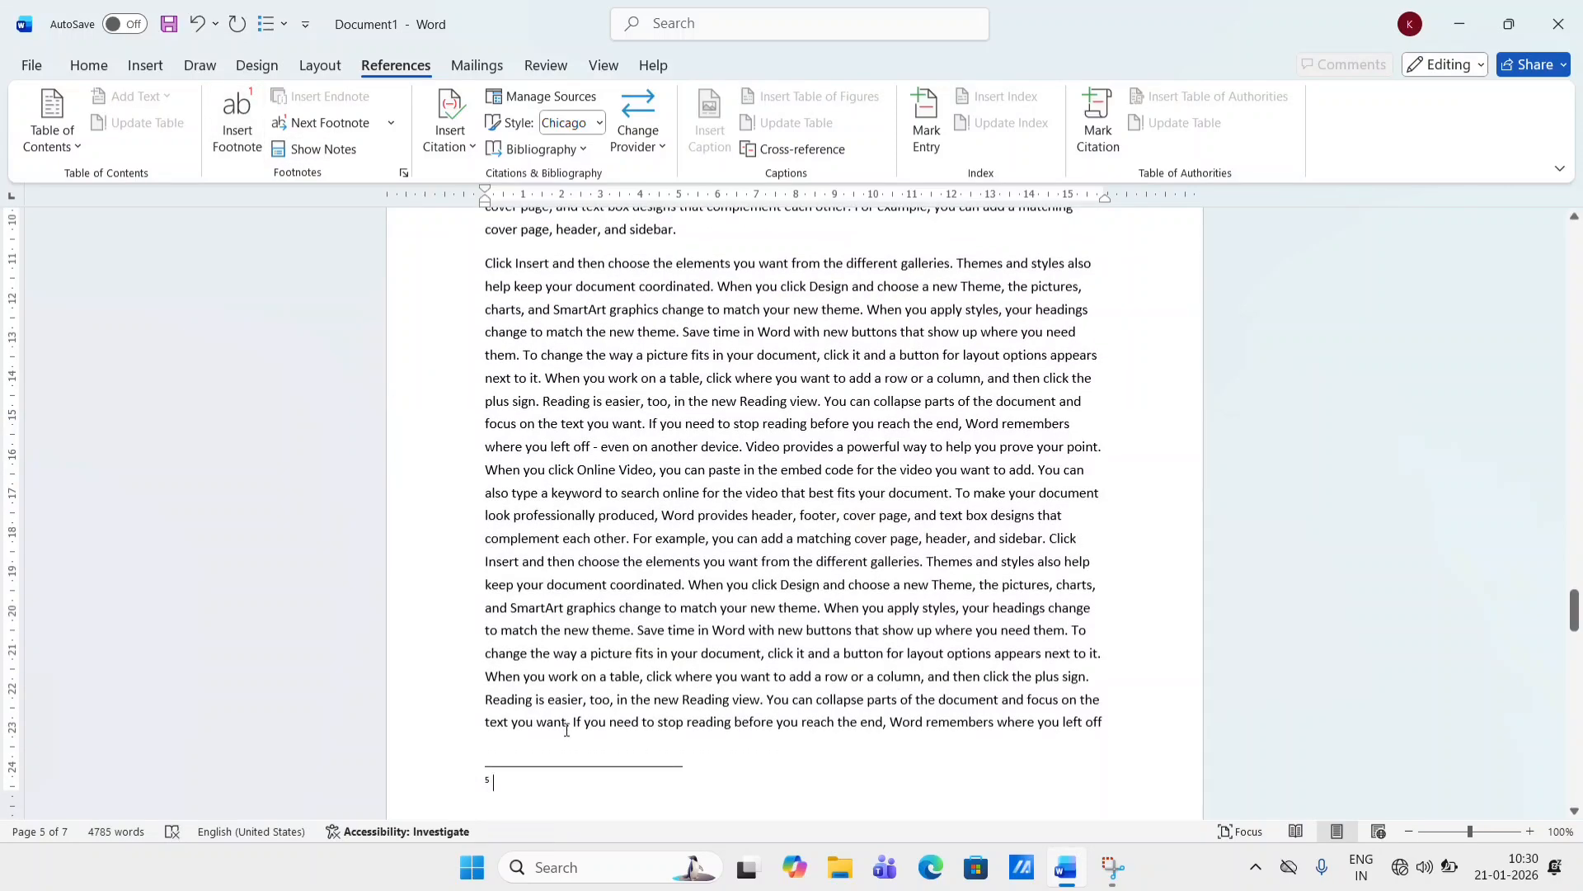
pyautogui.write('pto')
# - Insert a footnote reading "pto" at the start of page 6's text
pyautogui.scroll(-3, 656, 586)
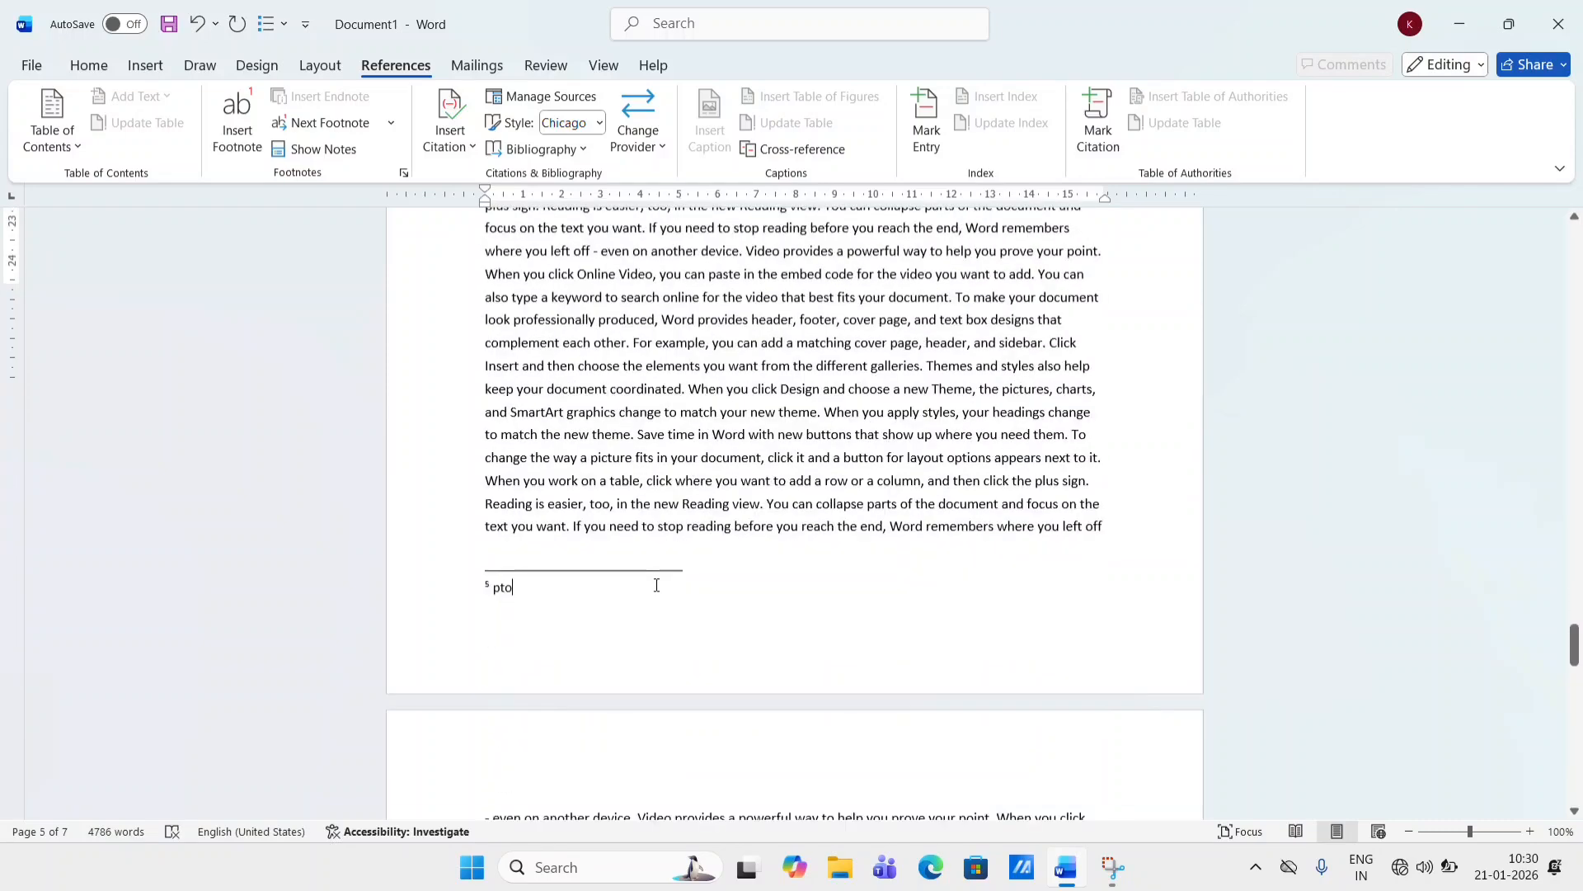
pyautogui.scroll(-10, 656, 586)
pyautogui.scroll(4, 677, 768)
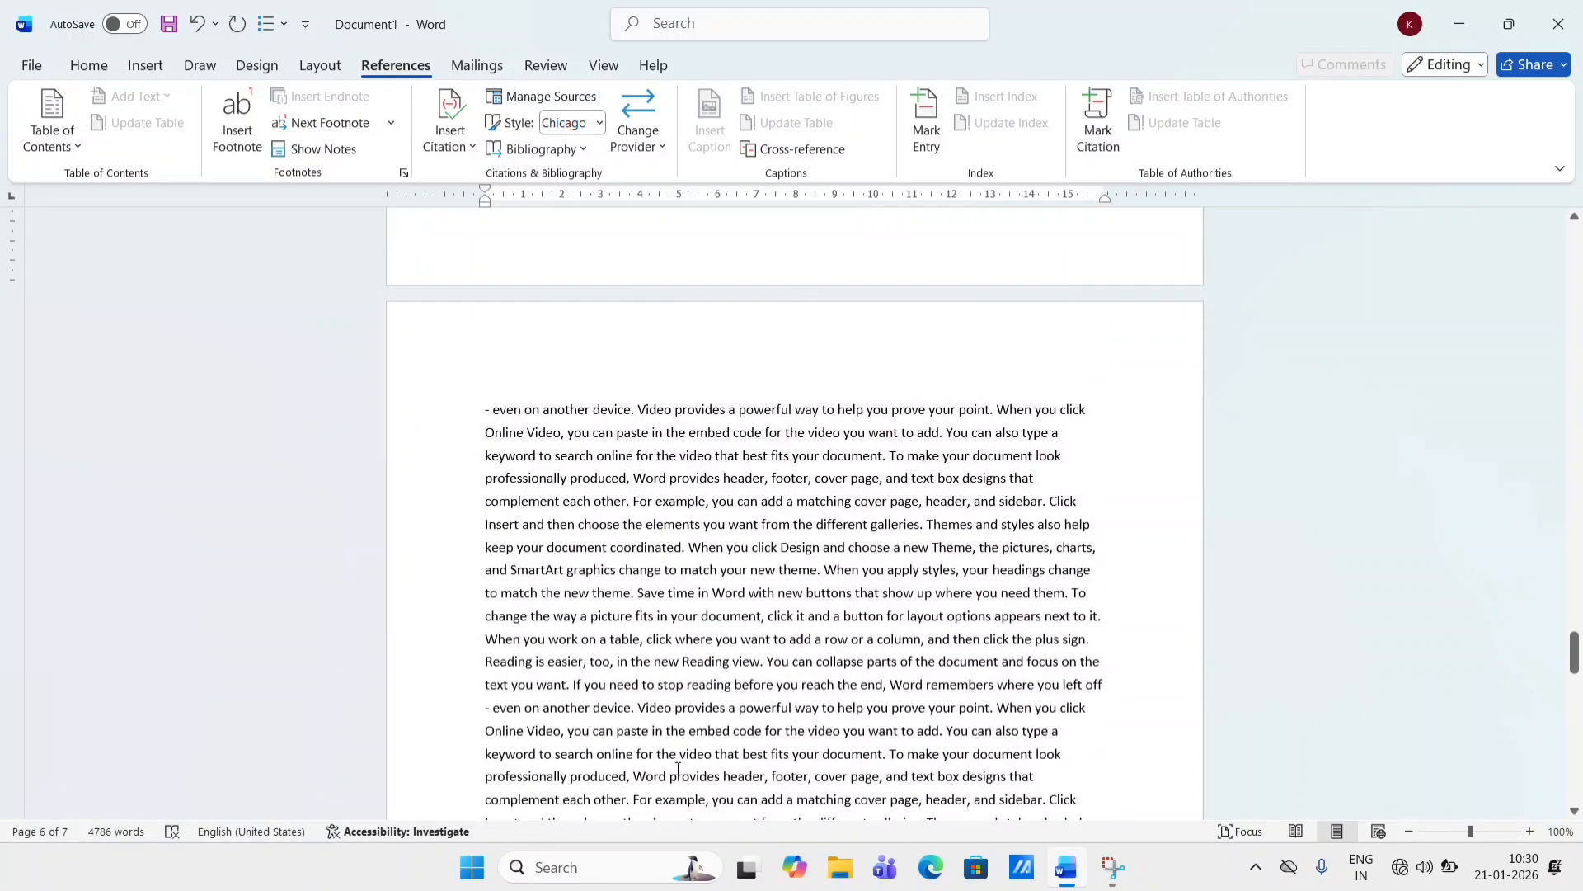
pyautogui.click(493, 410)
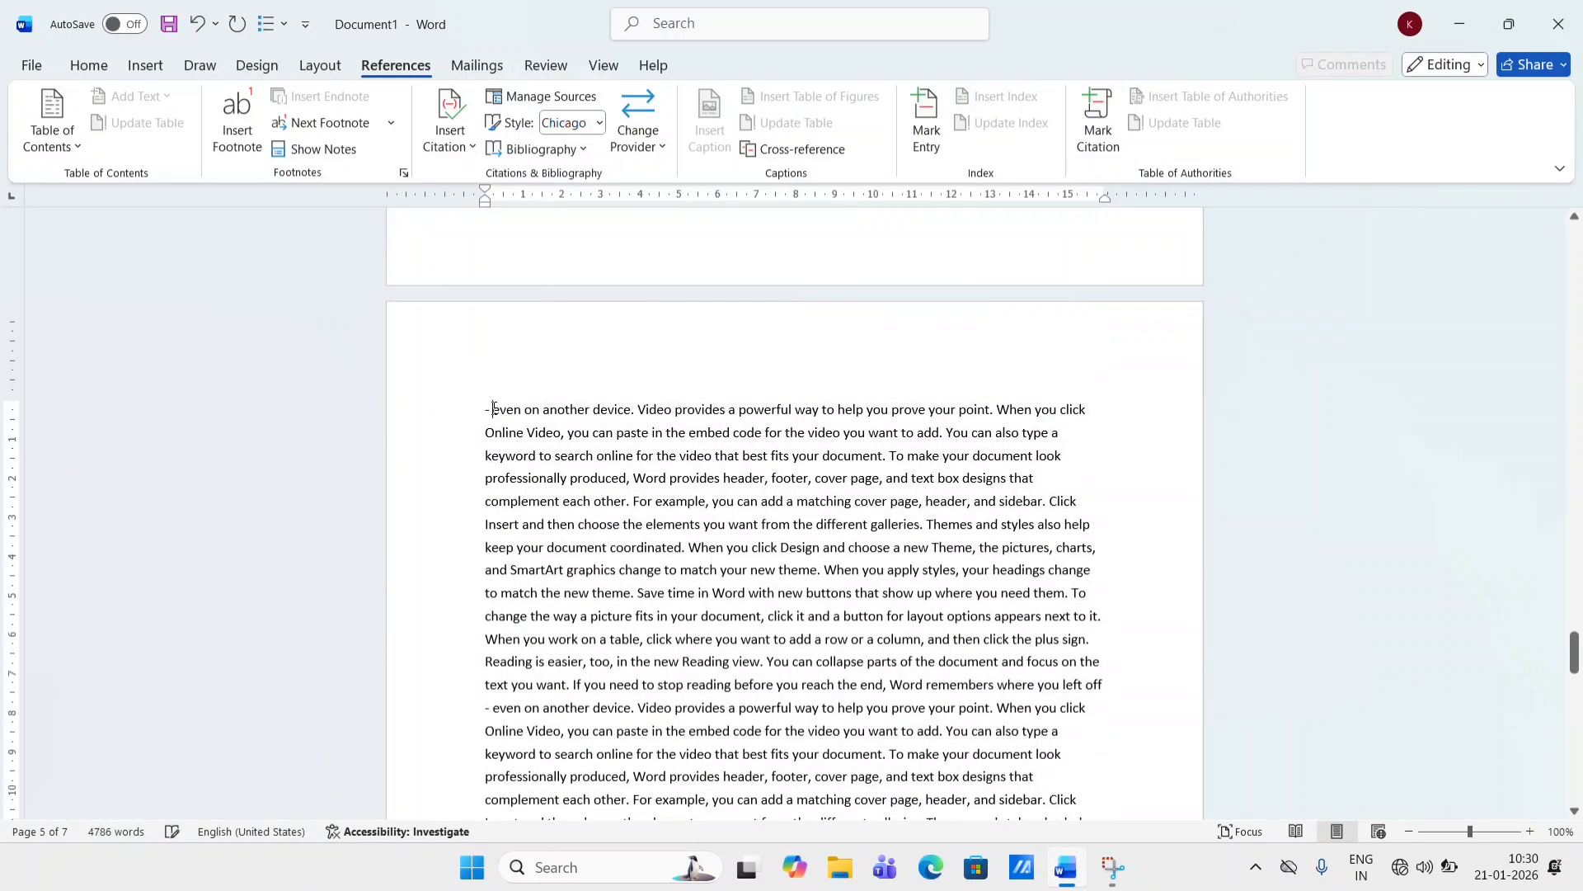
pyautogui.click(237, 120)
pyautogui.scroll(-3, 536, 452)
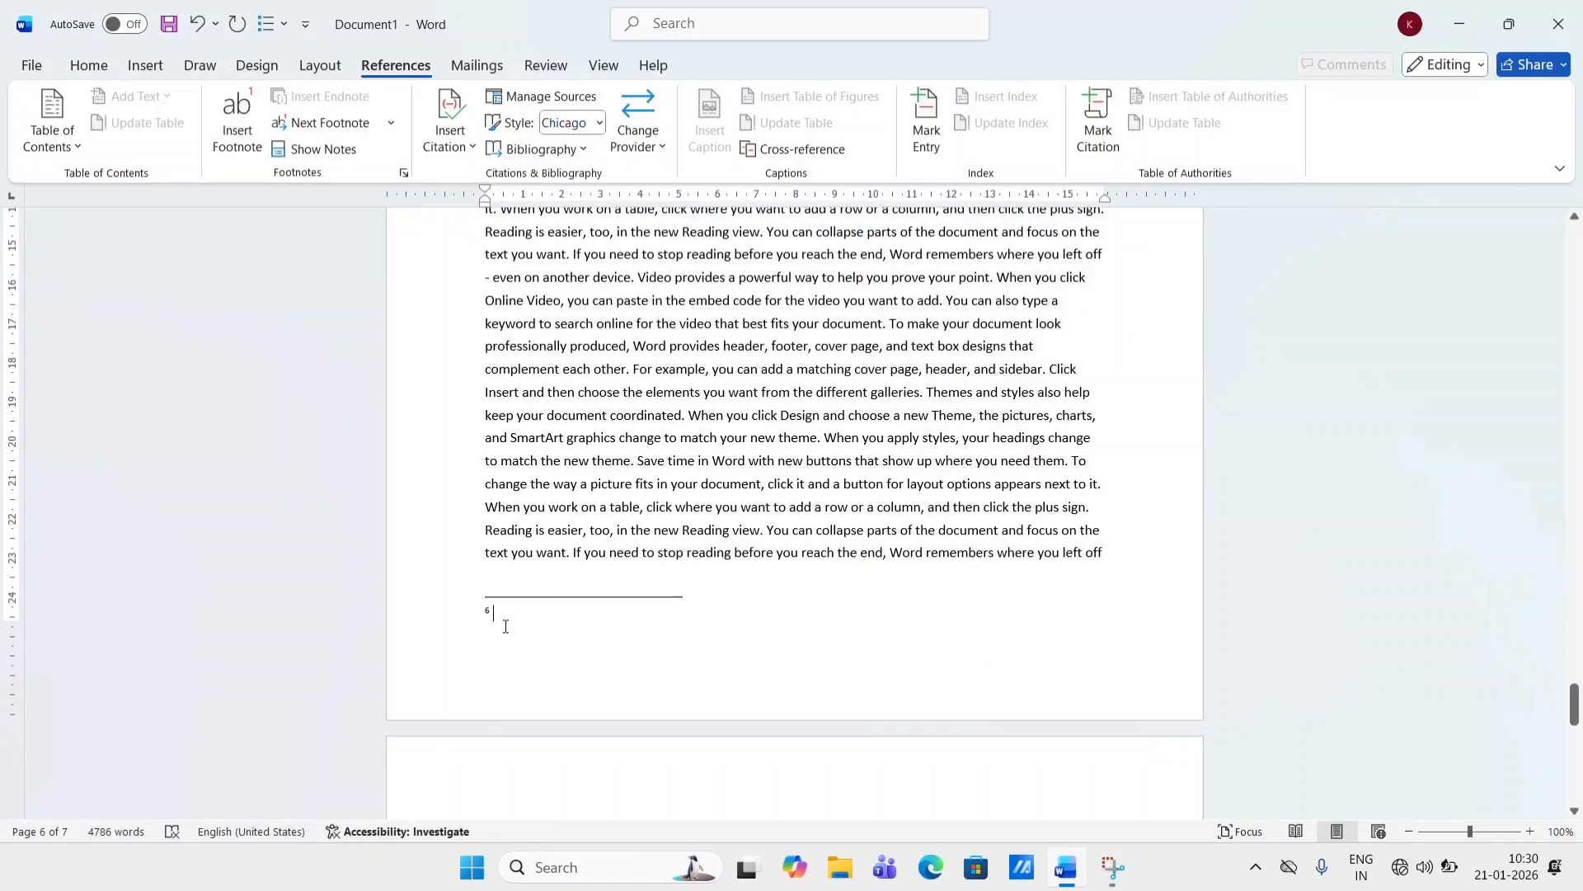
pyautogui.write('pto')
# - Insert an endnote at the start of the last page's text and enter "THE END" as its text
pyautogui.scroll(-5, 750, 513)
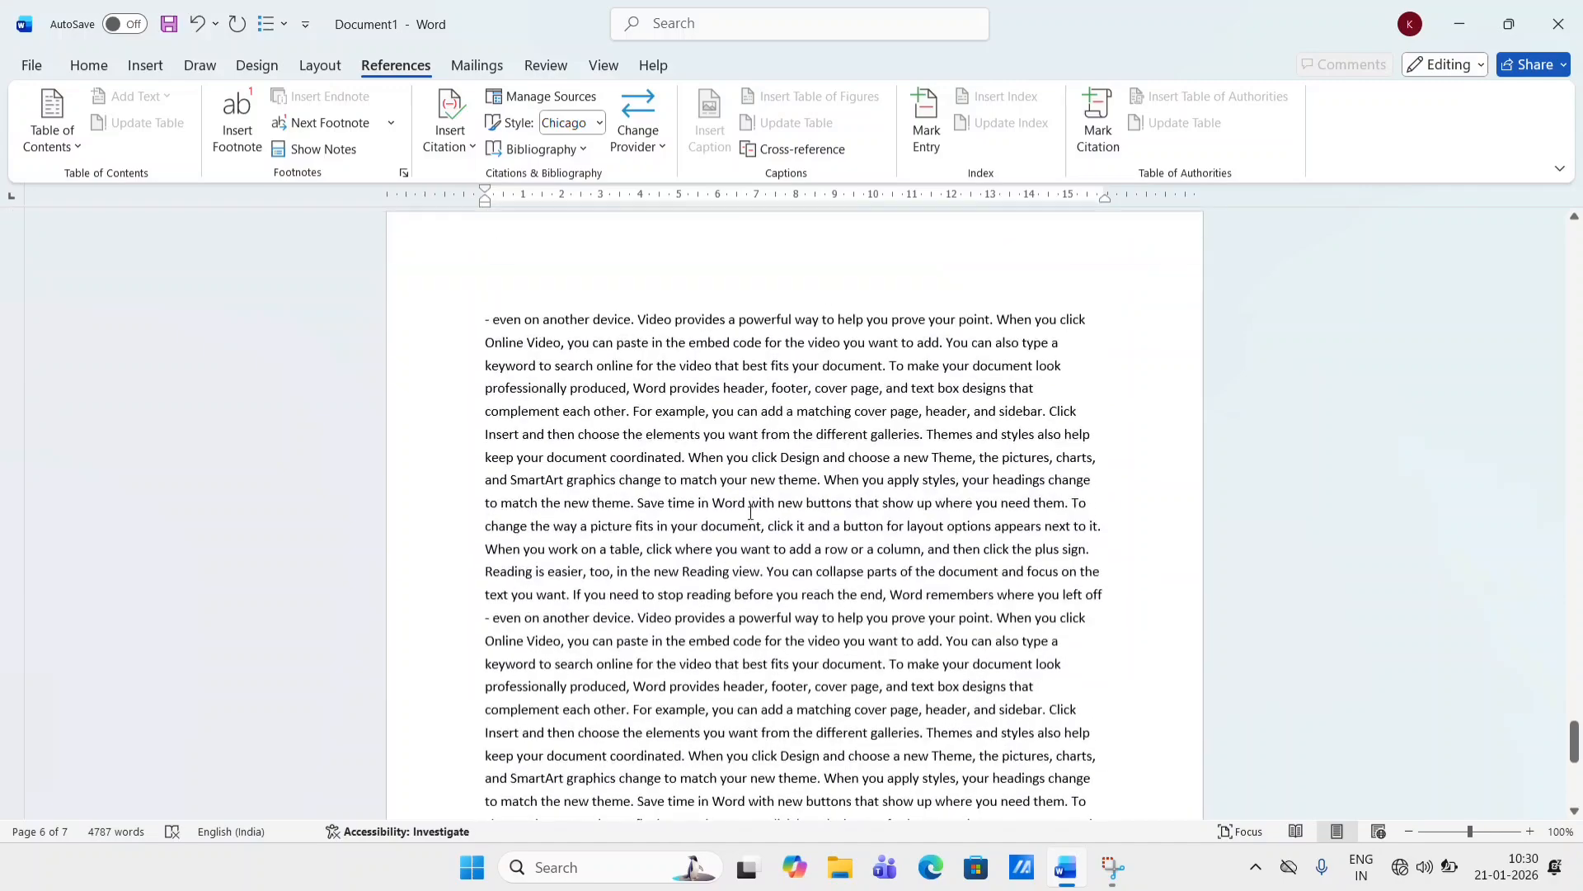
pyautogui.scroll(-2, 750, 513)
pyautogui.scroll(10, 751, 513)
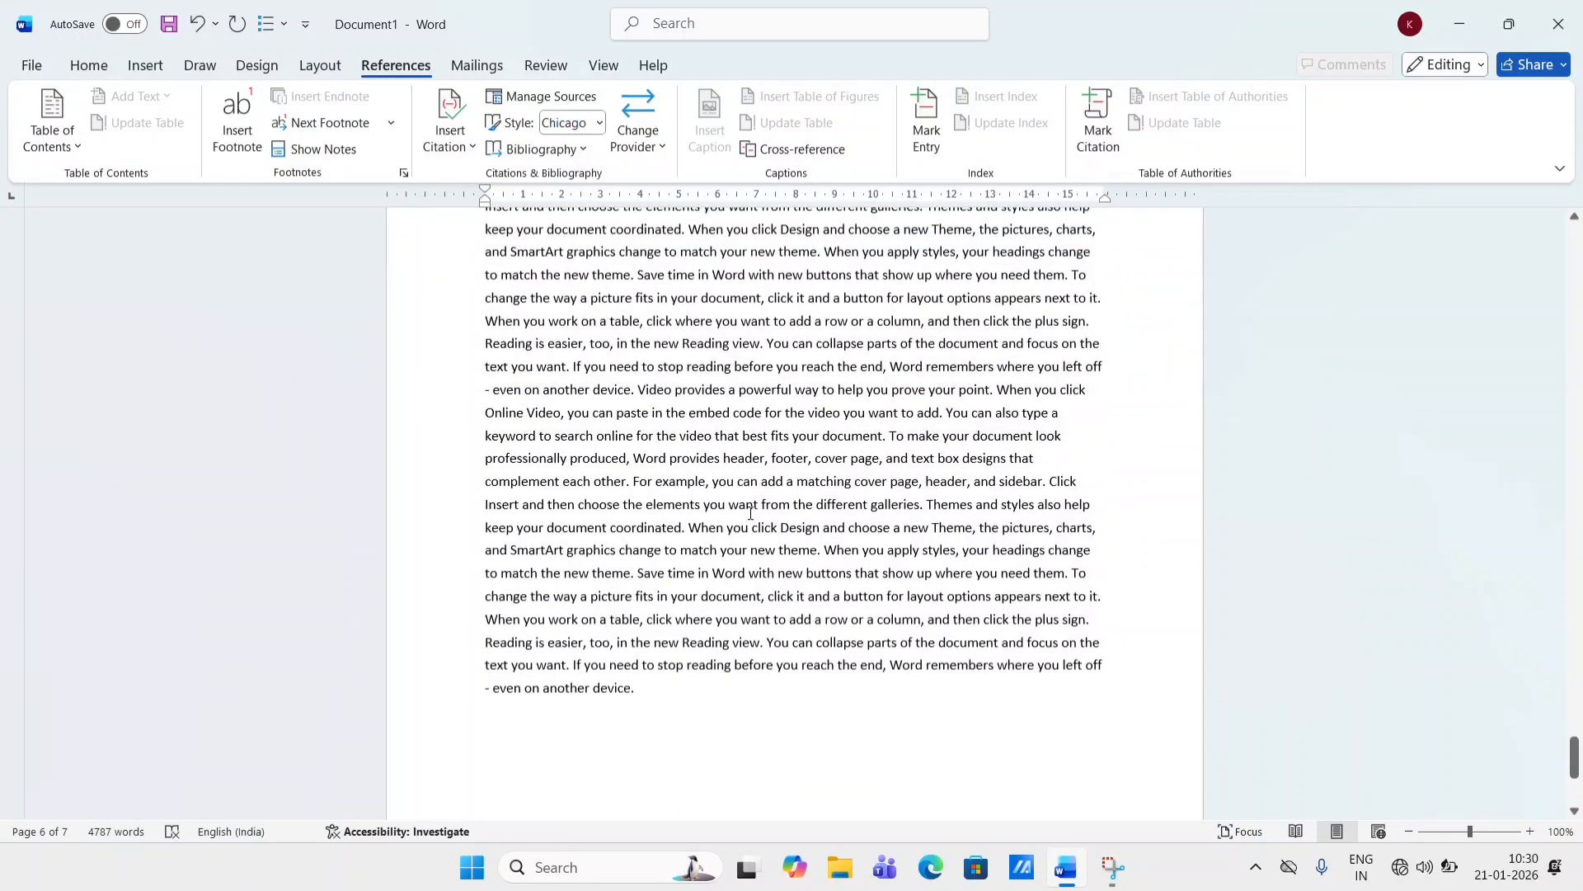
pyautogui.scroll(-10, 751, 513)
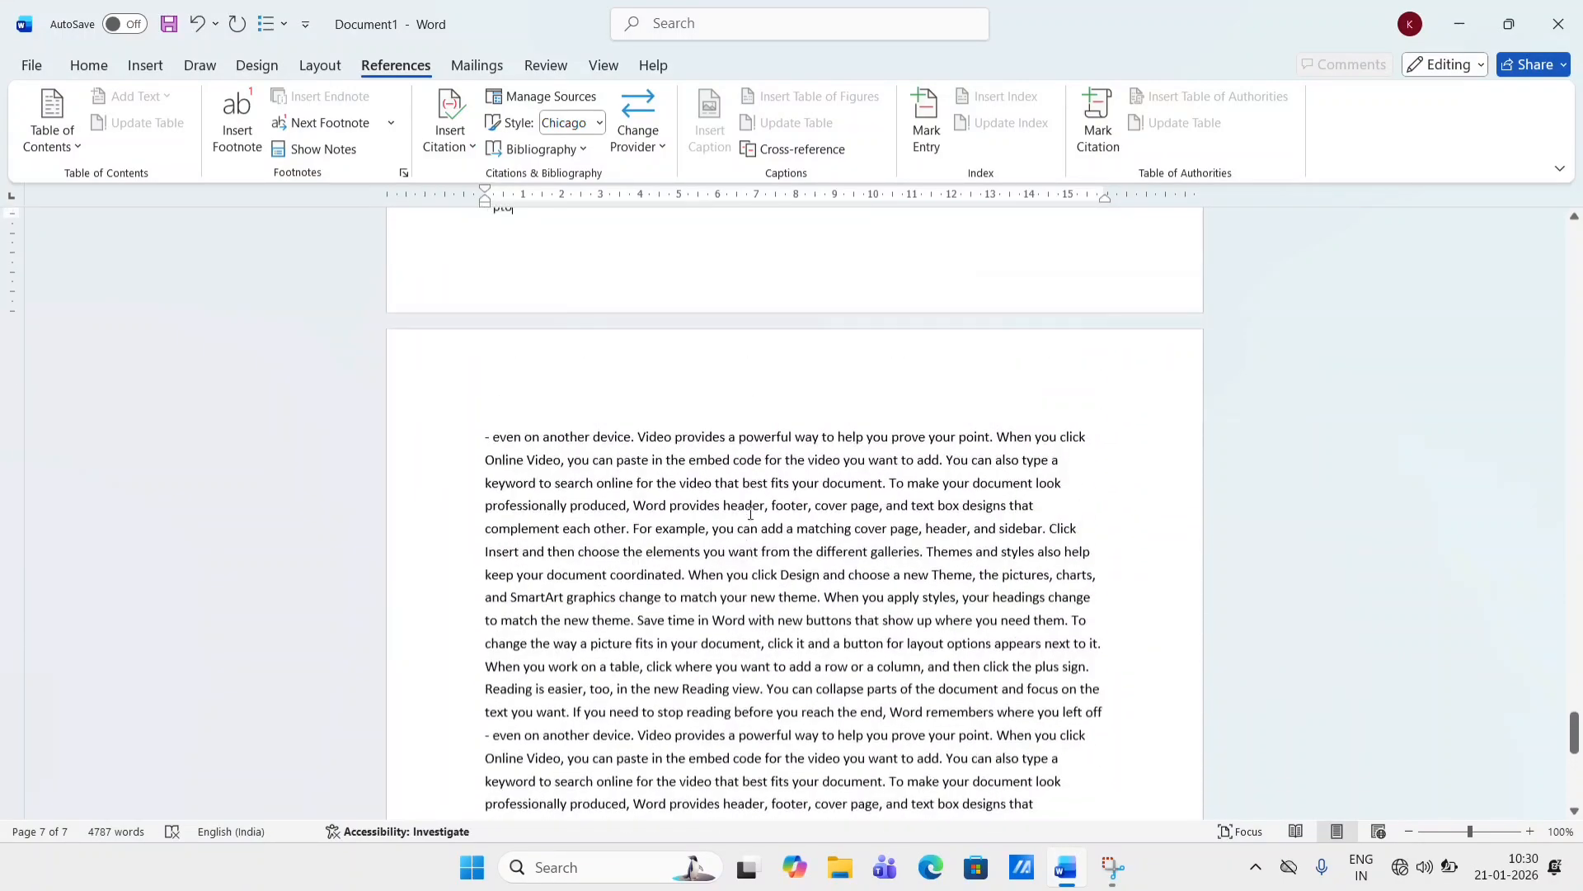
pyautogui.scroll(-3, 751, 513)
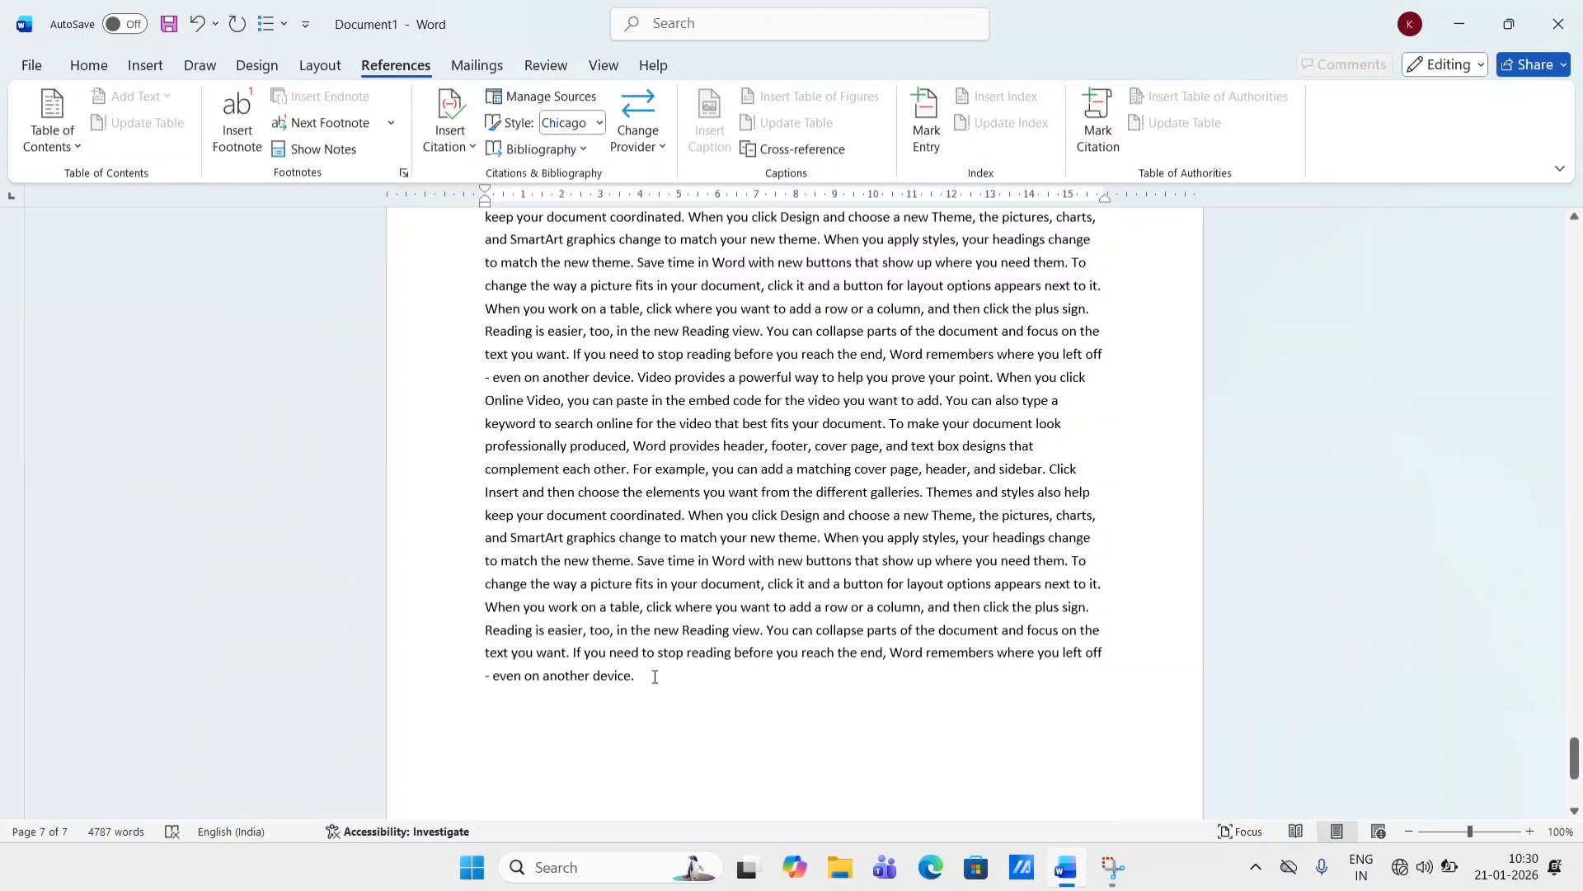
pyautogui.scroll(4, 655, 677)
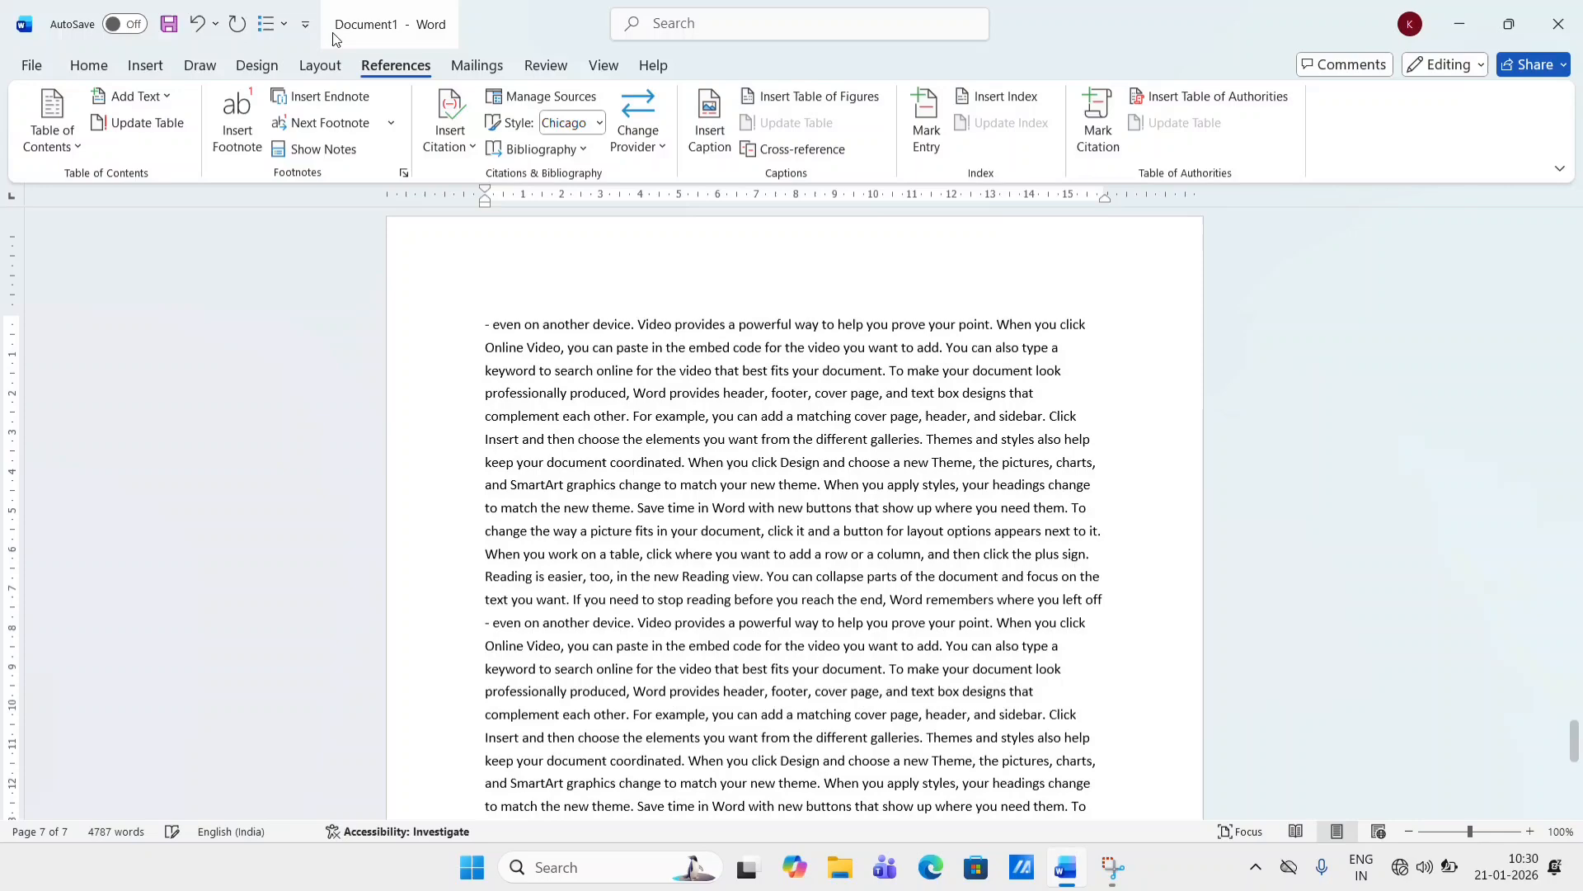
pyautogui.click(334, 97)
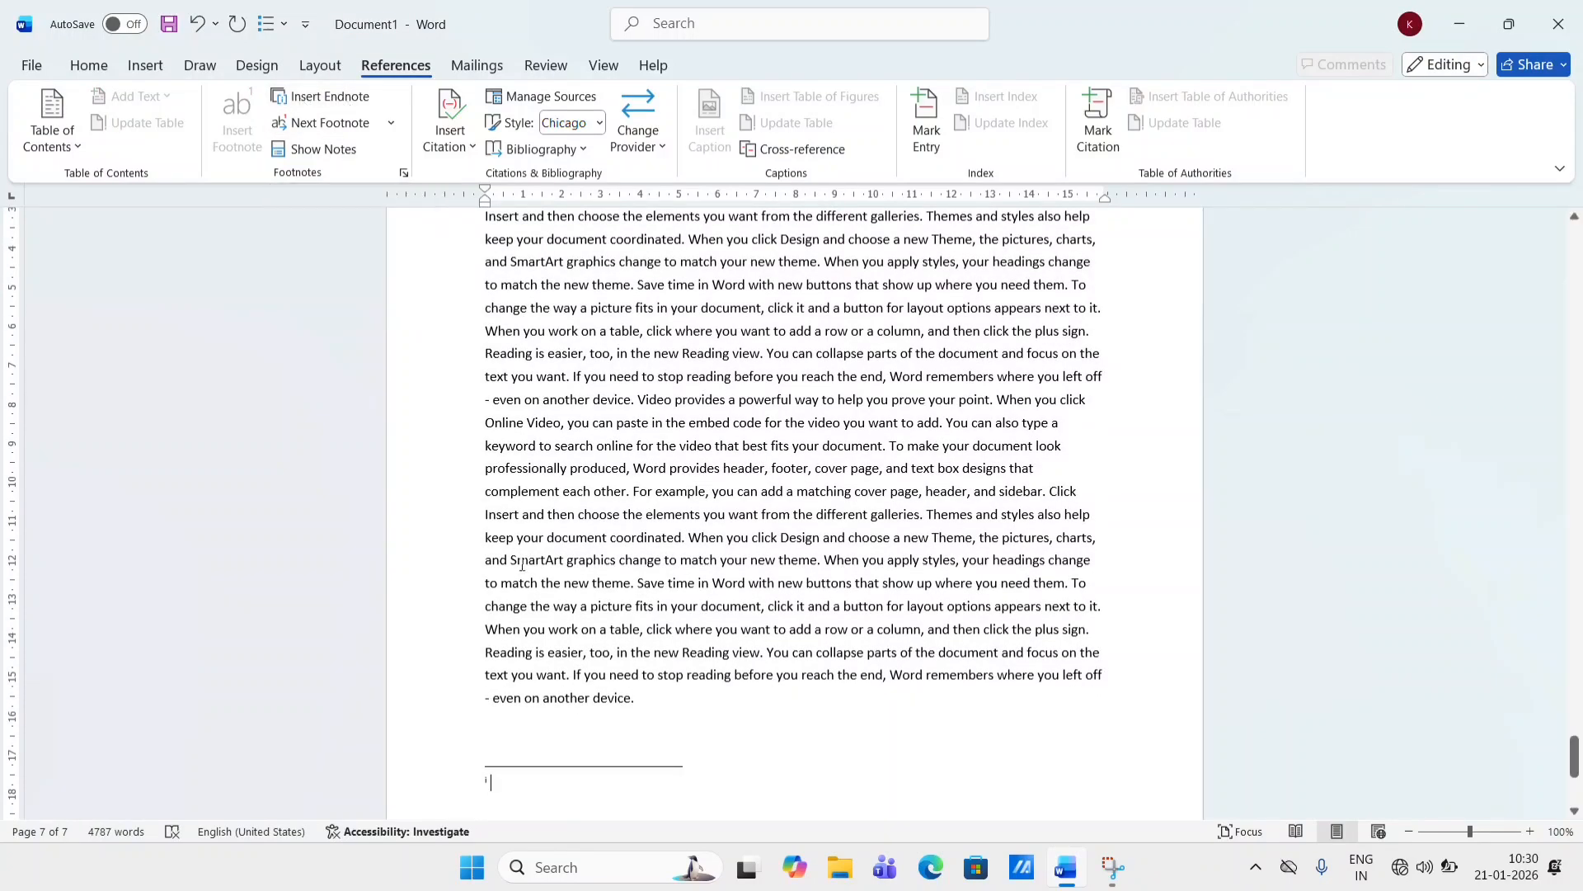
pyautogui.scroll(-3, 644, 709)
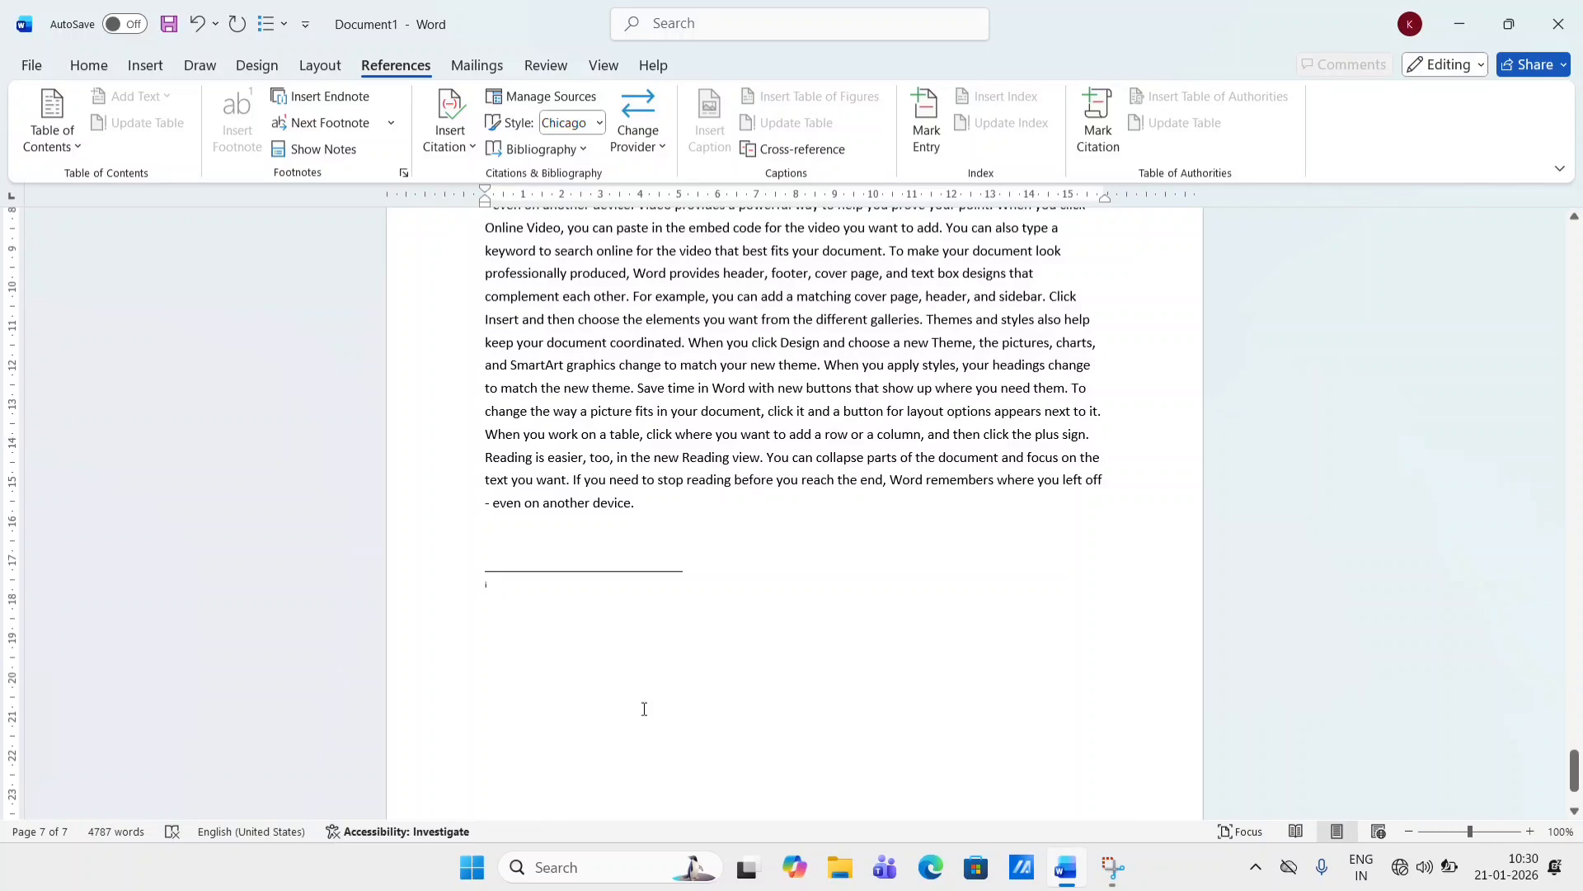
pyautogui.write('THE END')
# - Move back through the document, jumping to the previous footnote and next endnote with footnote navigation
pyautogui.scroll(3, 743, 489)
pyautogui.scroll(10, 743, 489)
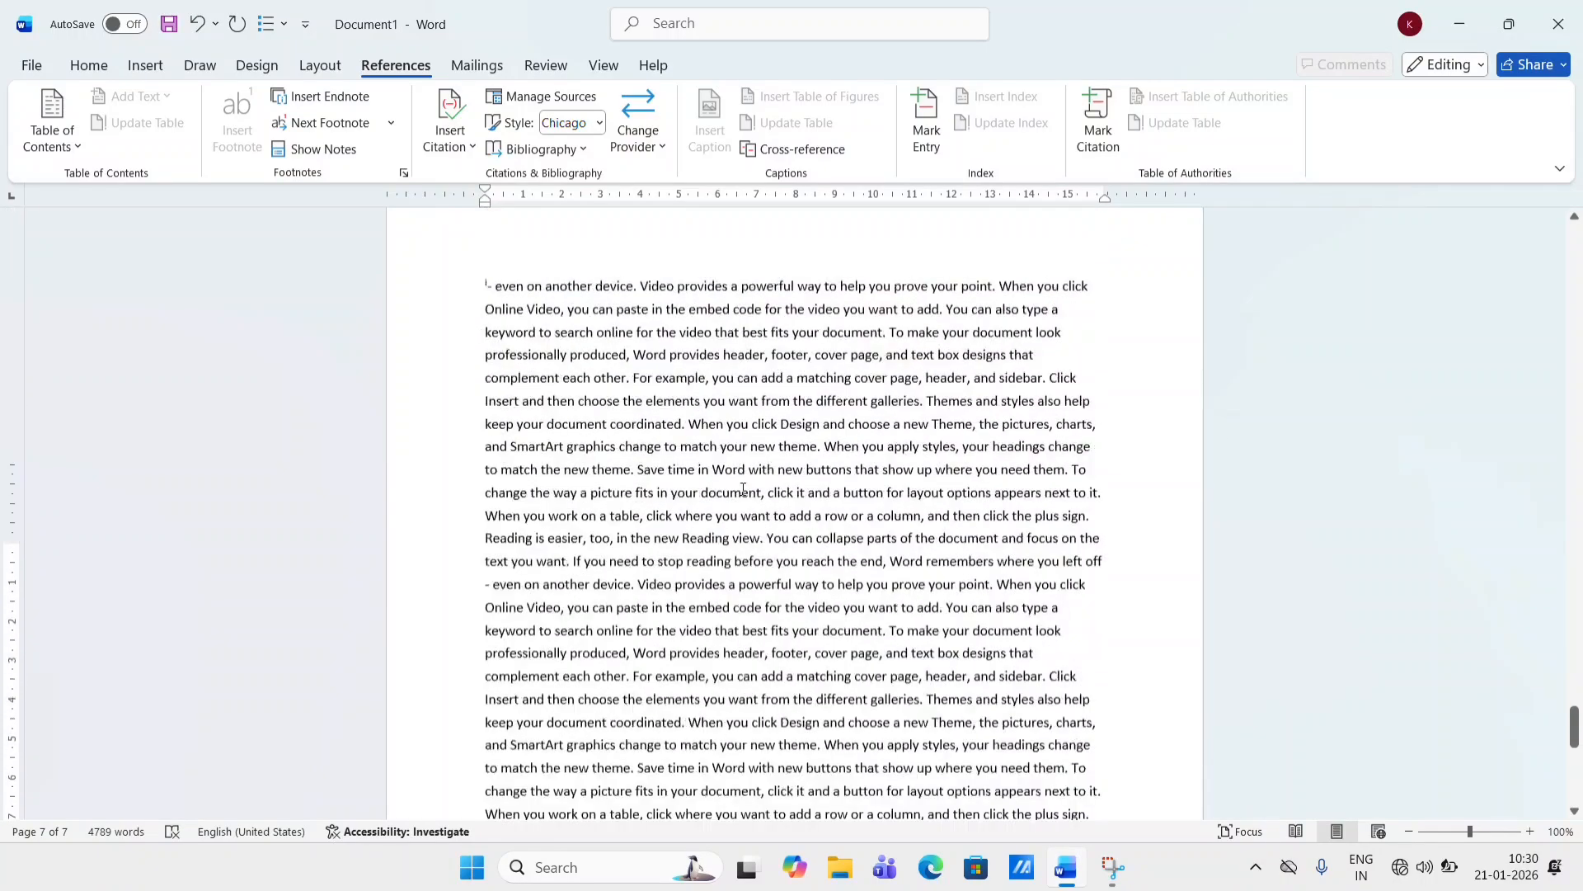
pyautogui.scroll(15, 743, 489)
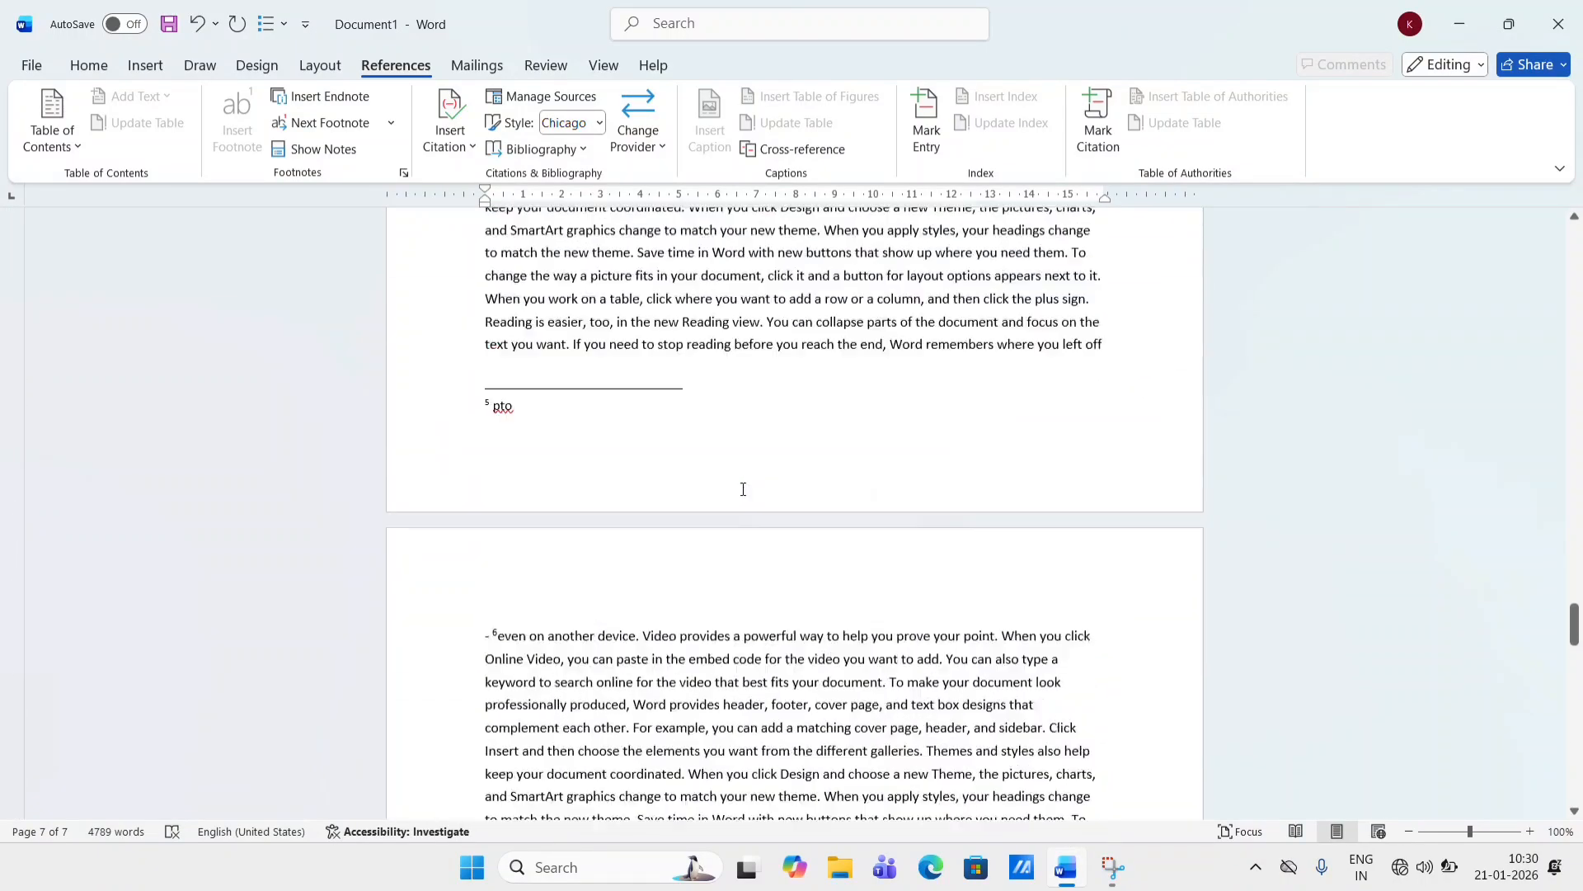
pyautogui.scroll(15, 743, 489)
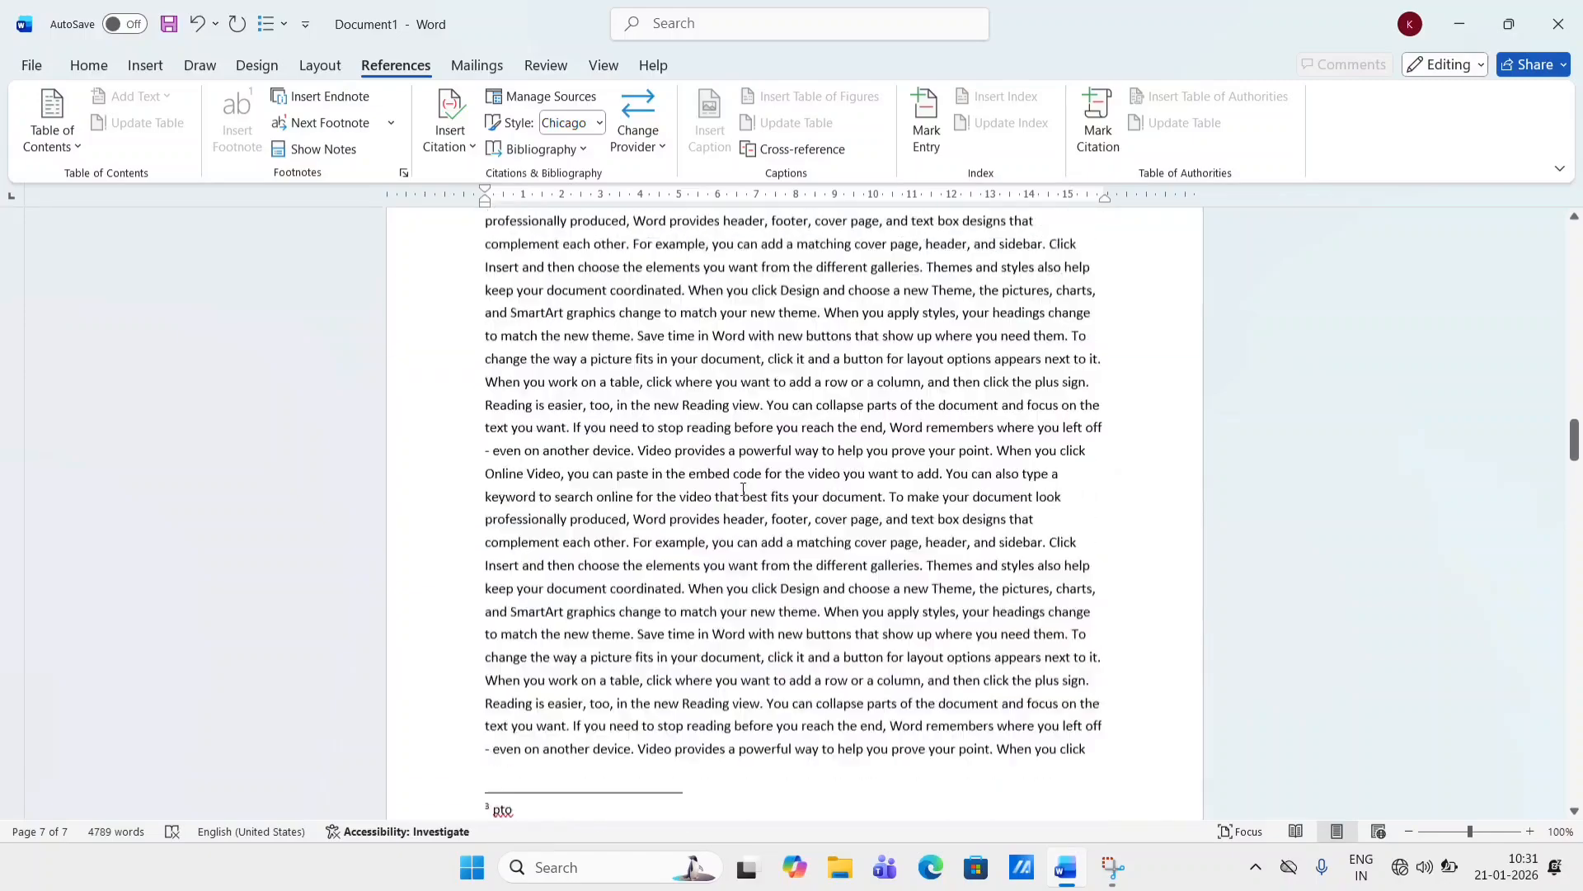
pyautogui.scroll(5, 743, 489)
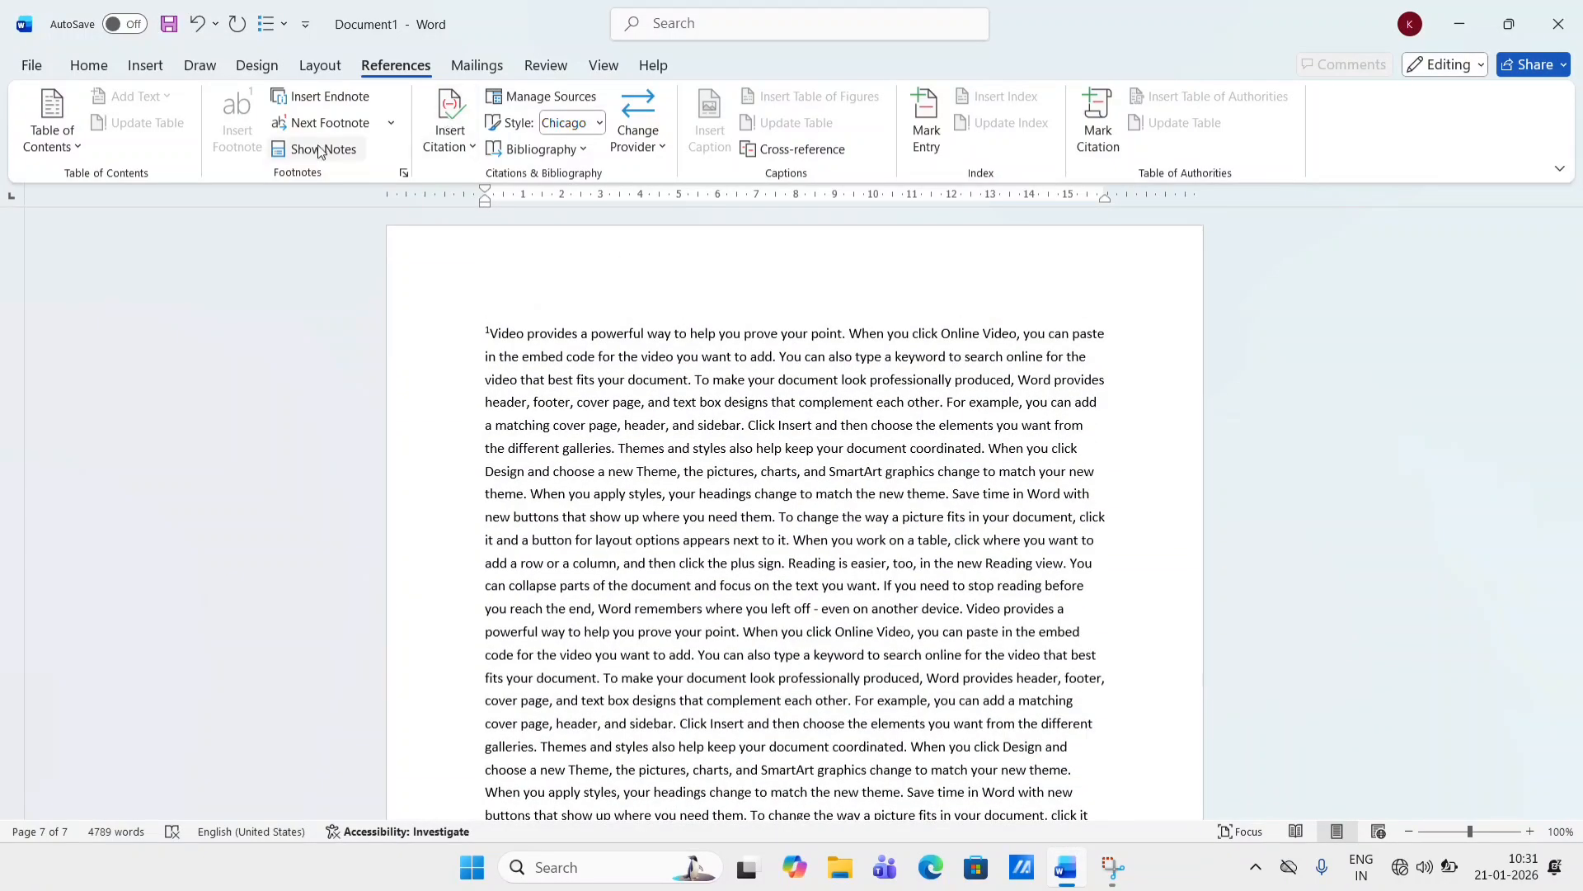
pyautogui.click(398, 124)
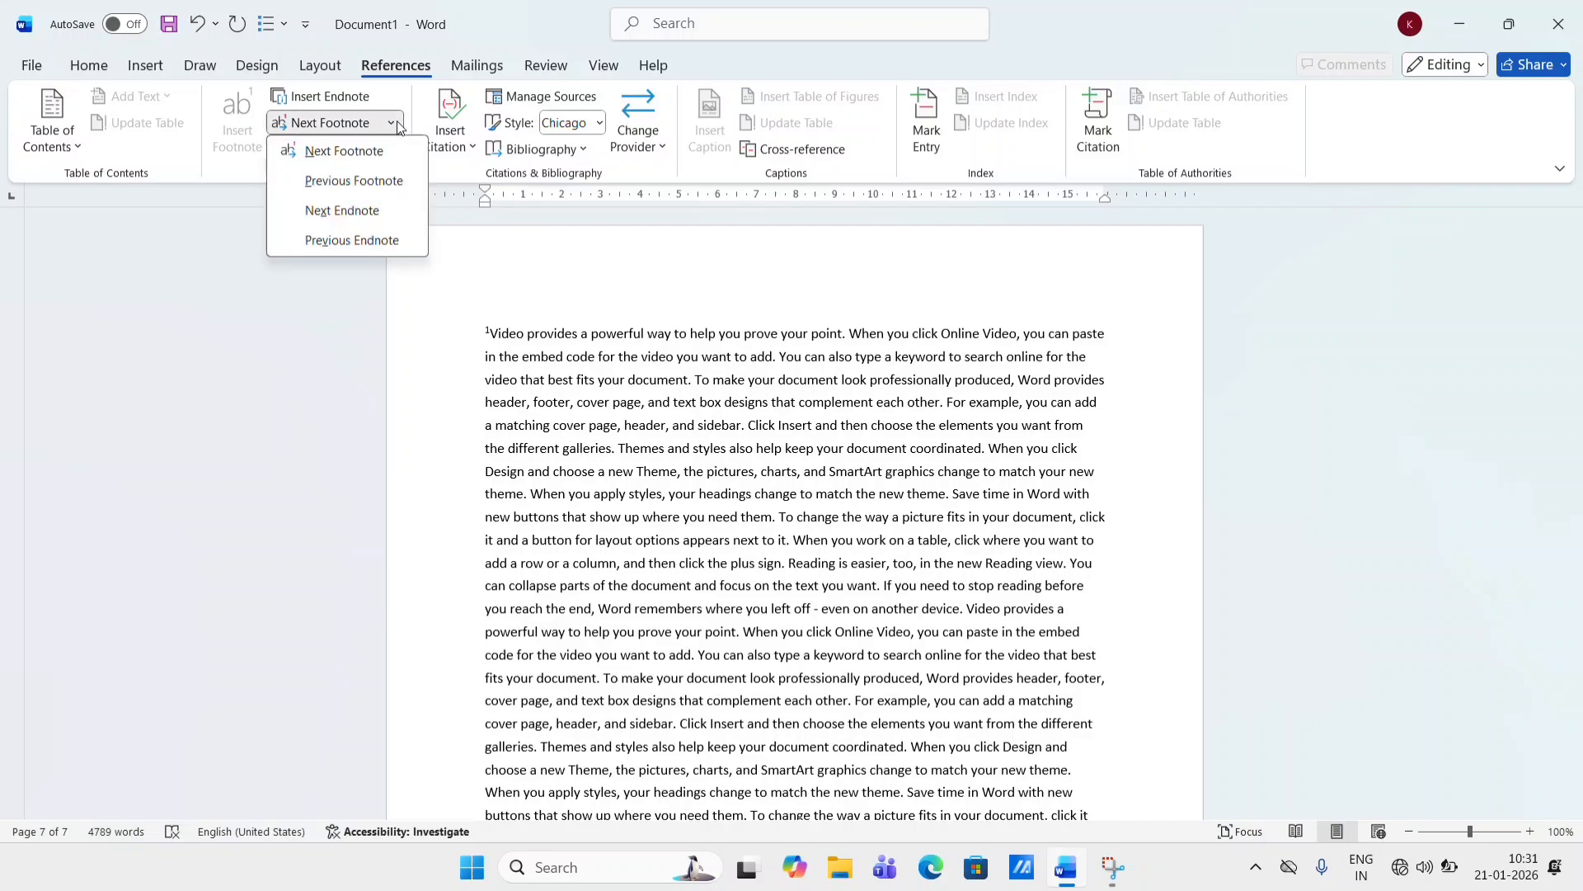
pyautogui.click(380, 189)
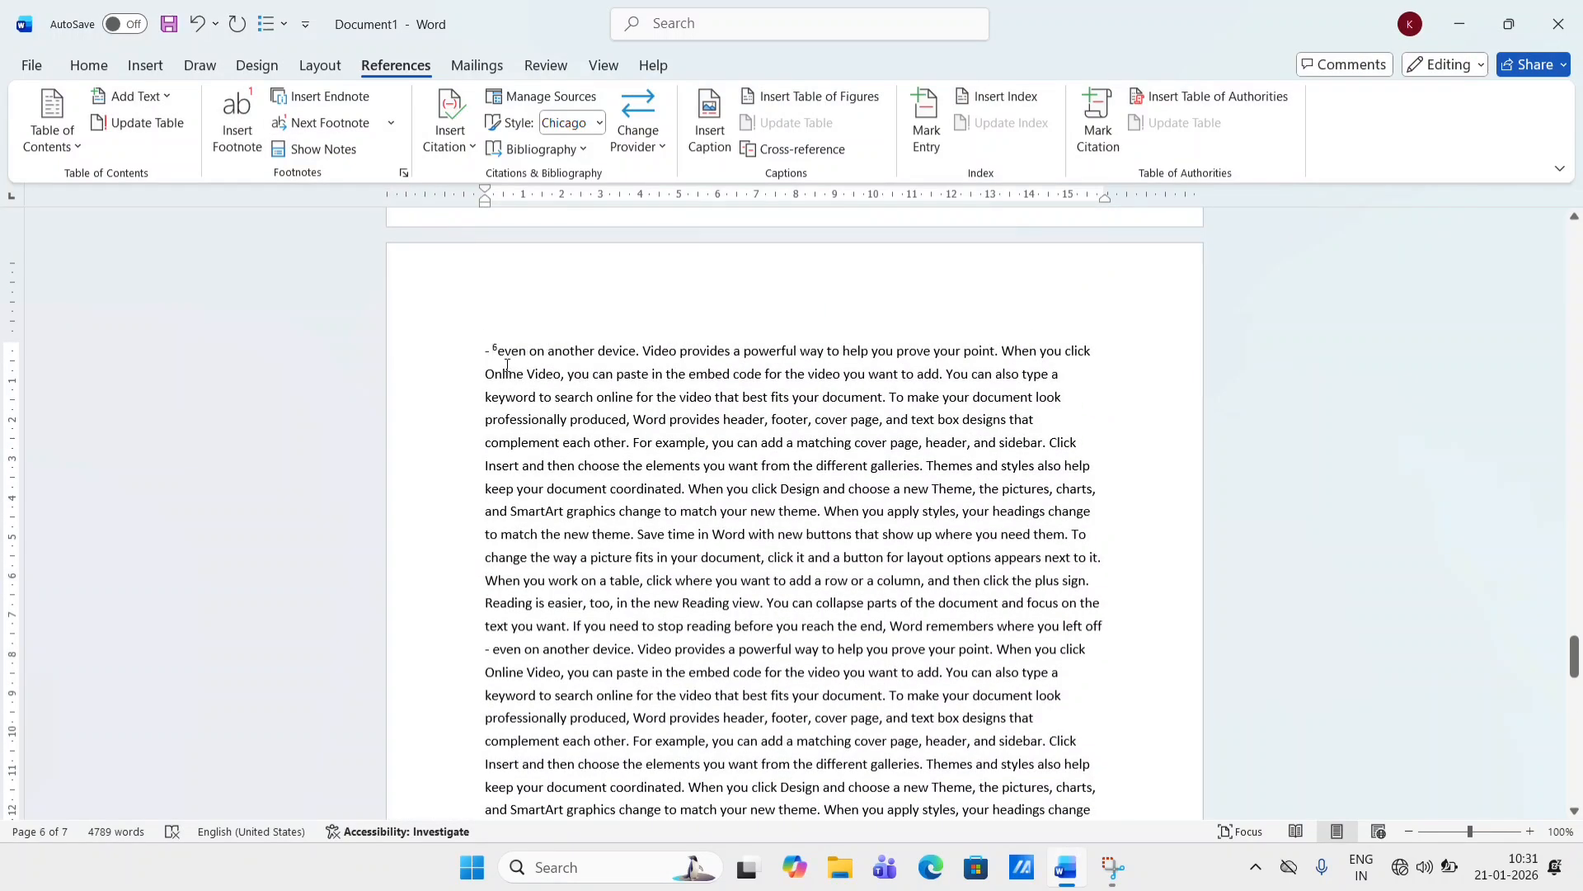
pyautogui.click(388, 129)
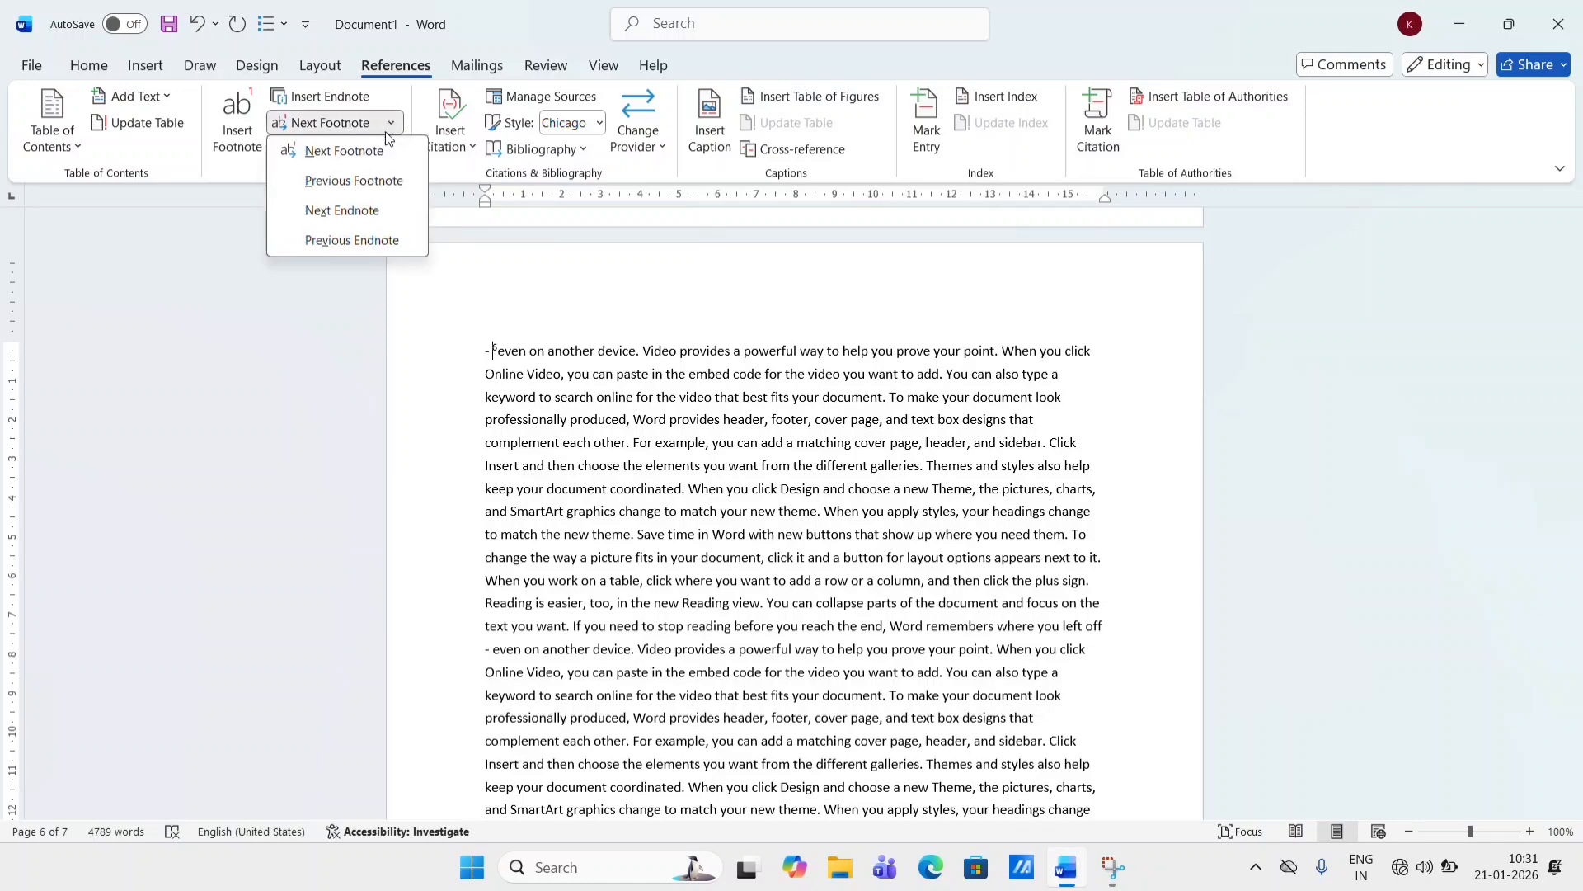
pyautogui.click(370, 212)
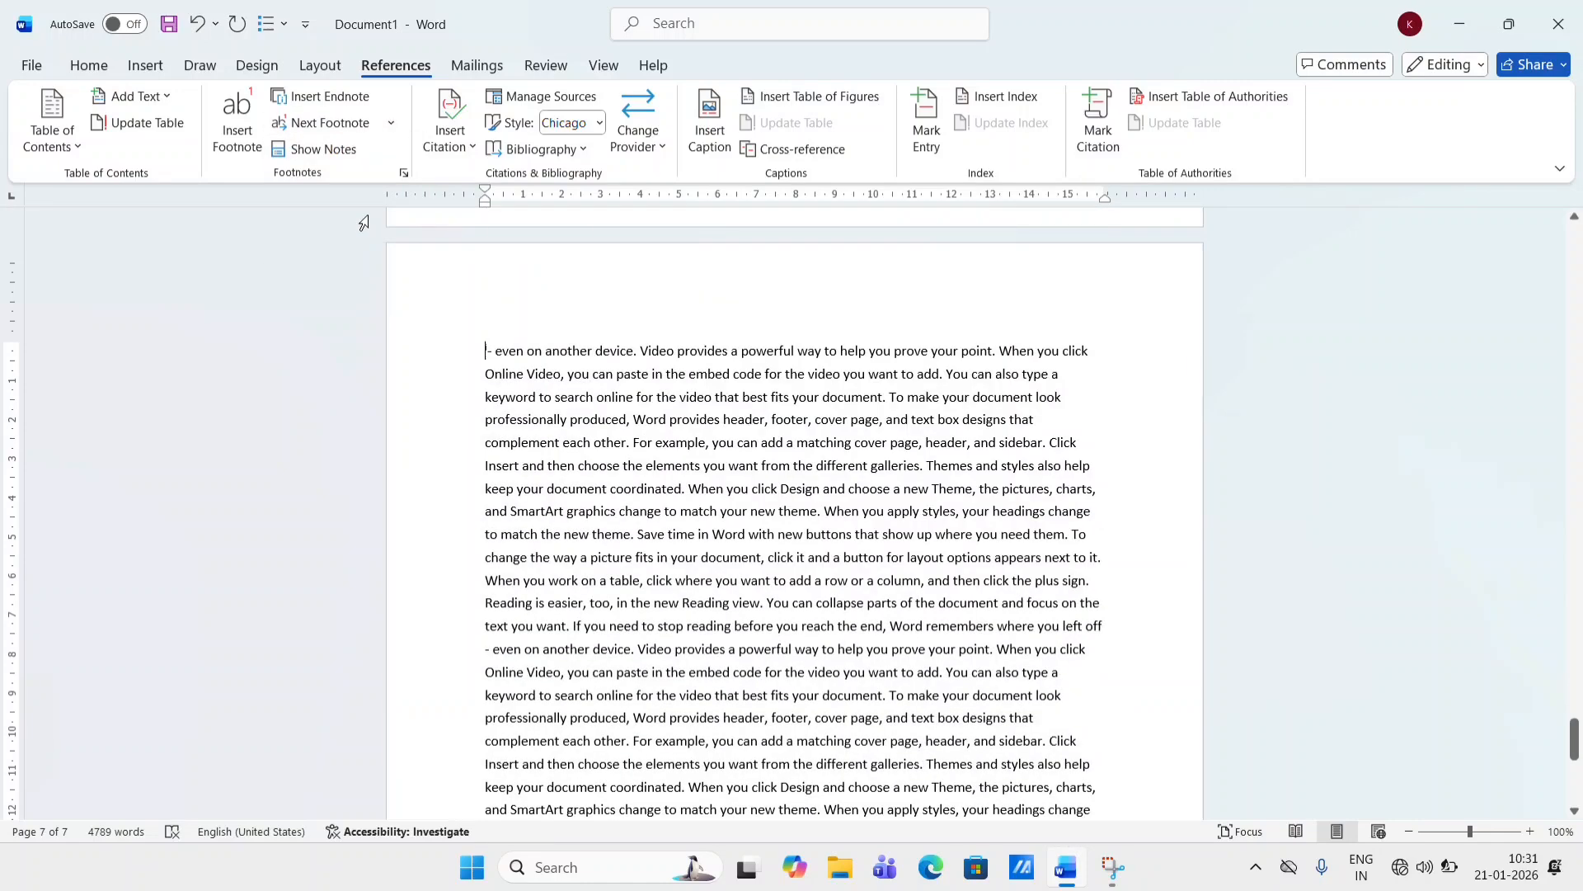
# - Scroll through the document from the endnote back to the first page to review all footnotes
pyautogui.scroll(-6, 726, 314)
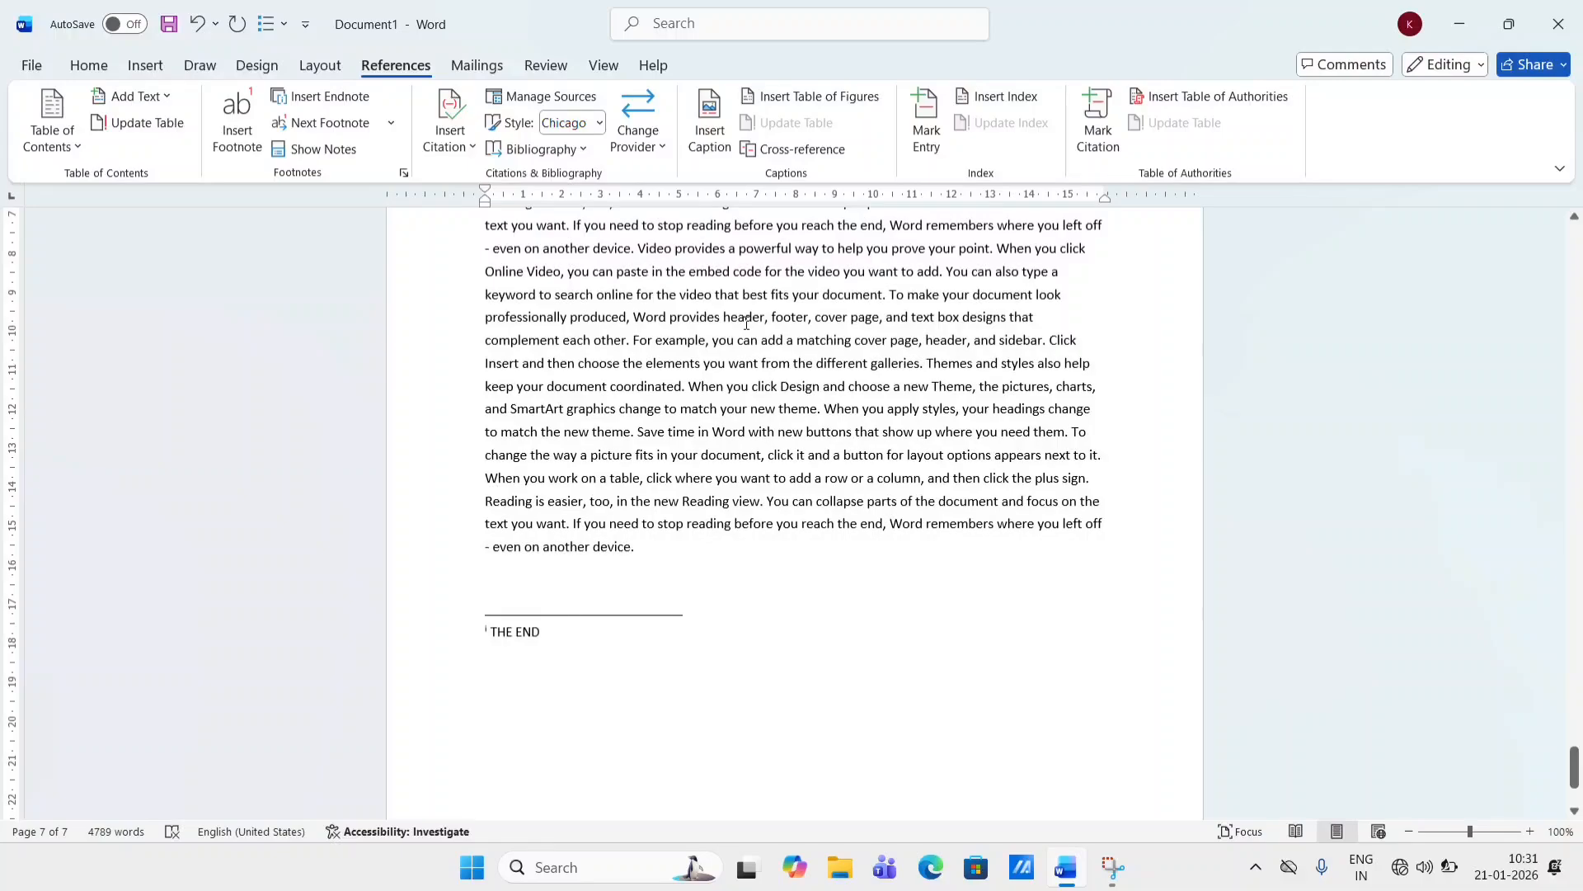
pyautogui.scroll(12, 746, 324)
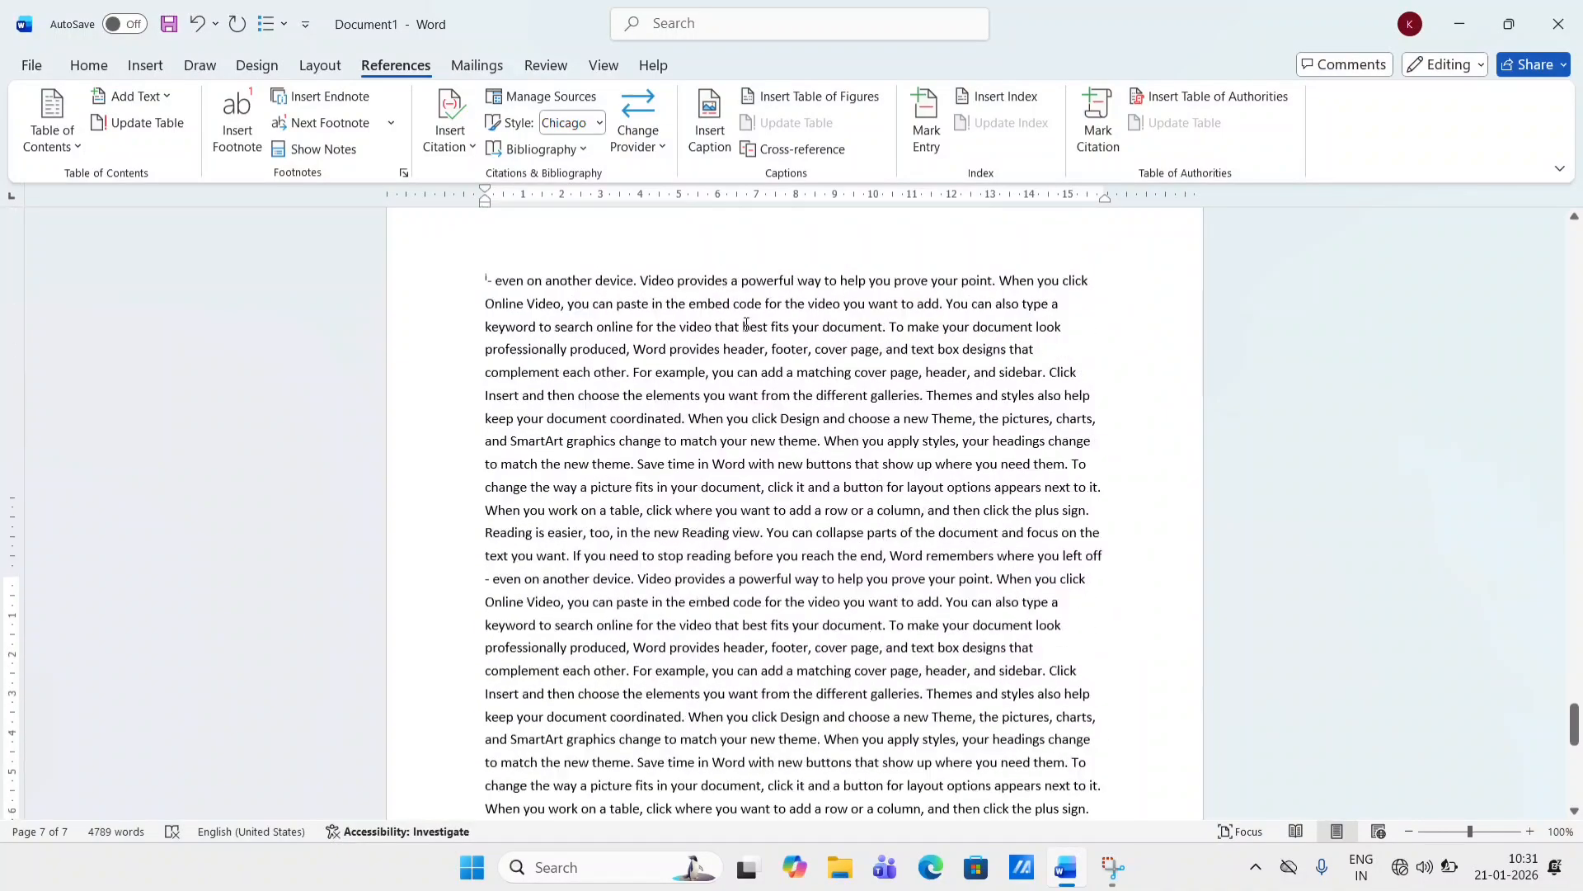
pyautogui.scroll(12, 747, 324)
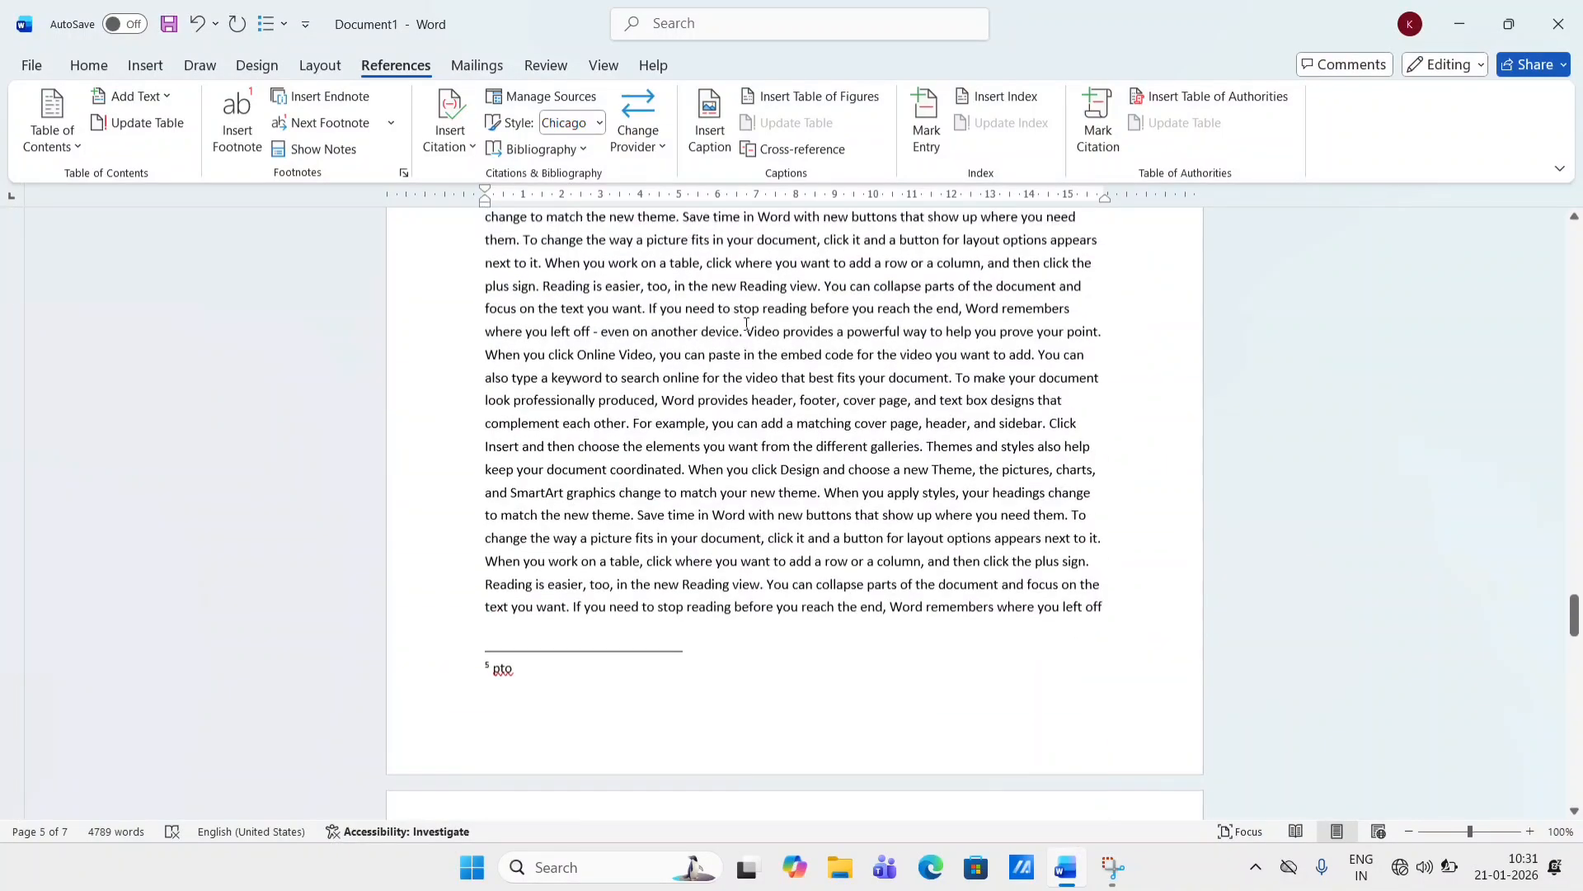
pyautogui.scroll(15, 746, 324)
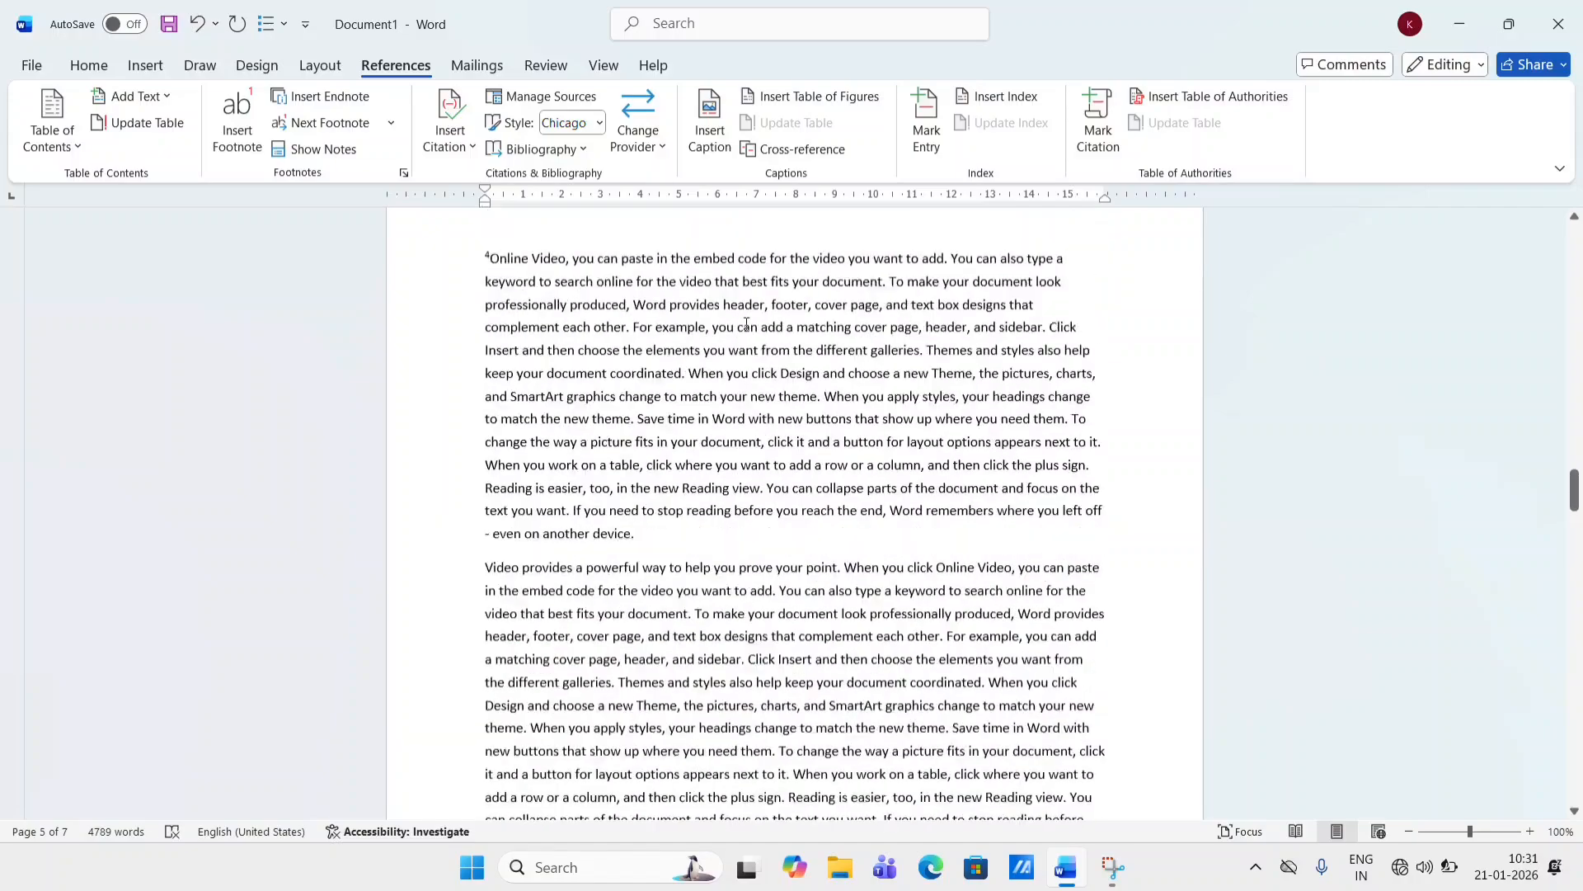
pyautogui.scroll(12, 746, 324)
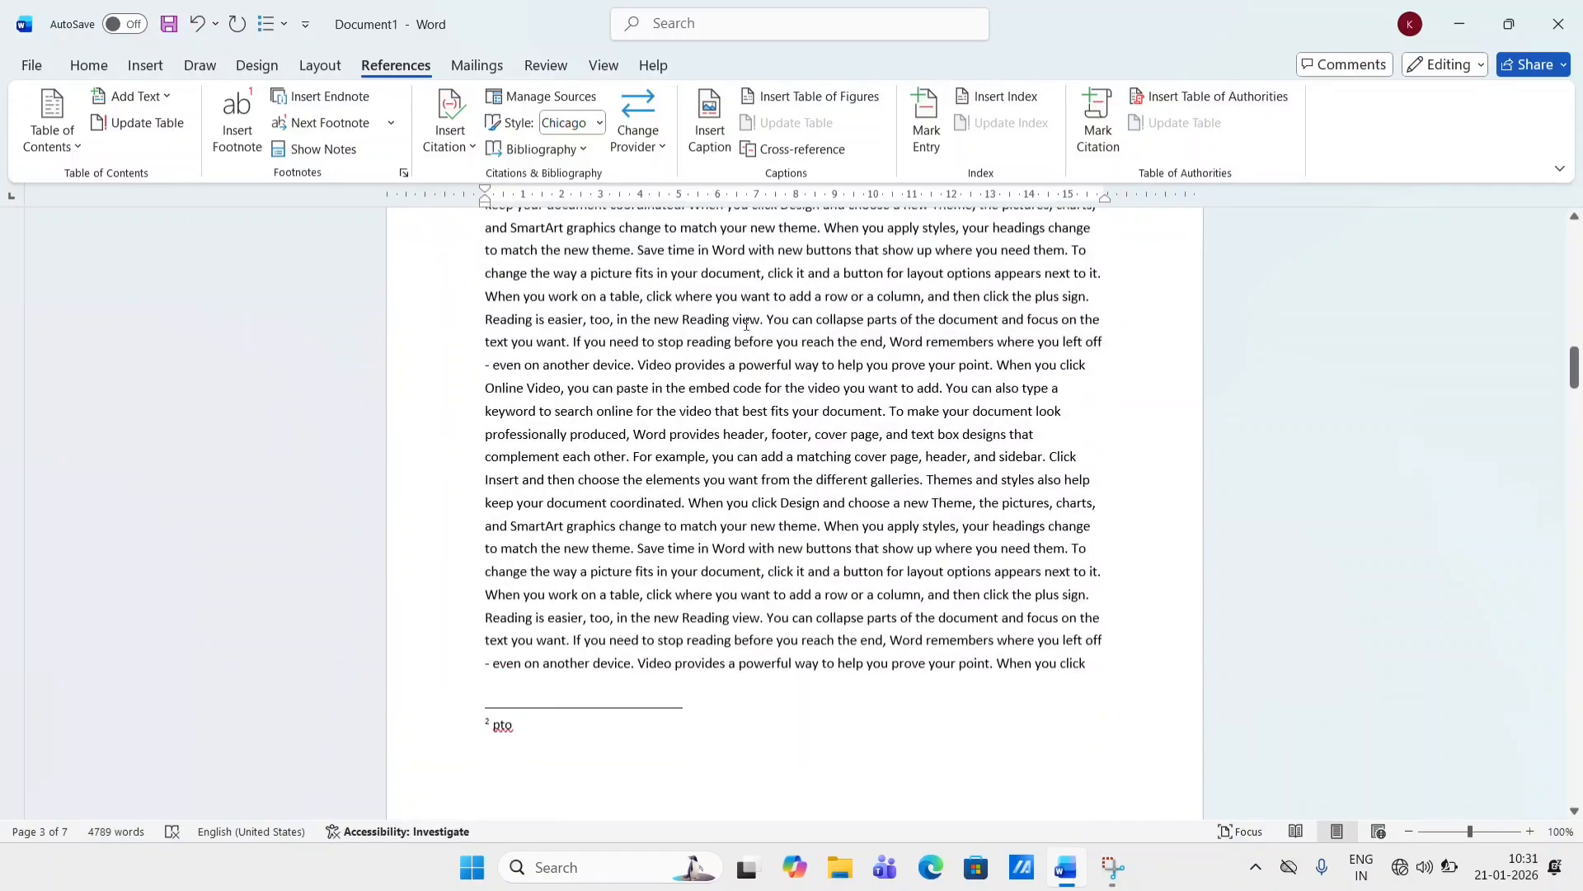
pyautogui.scroll(12, 745, 324)
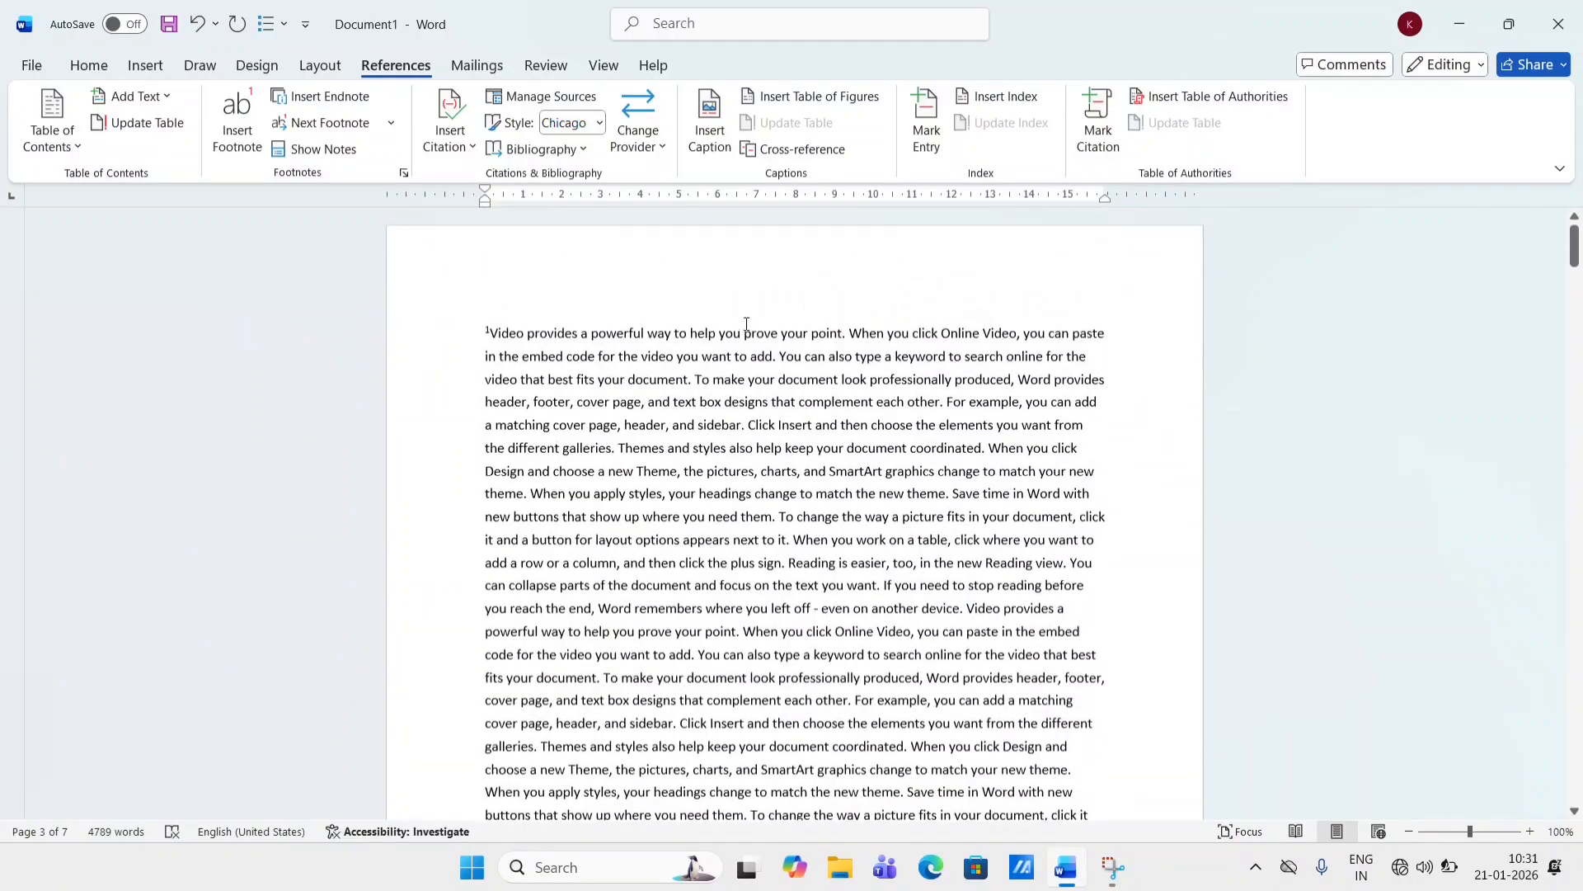
pyautogui.click(678, 33)
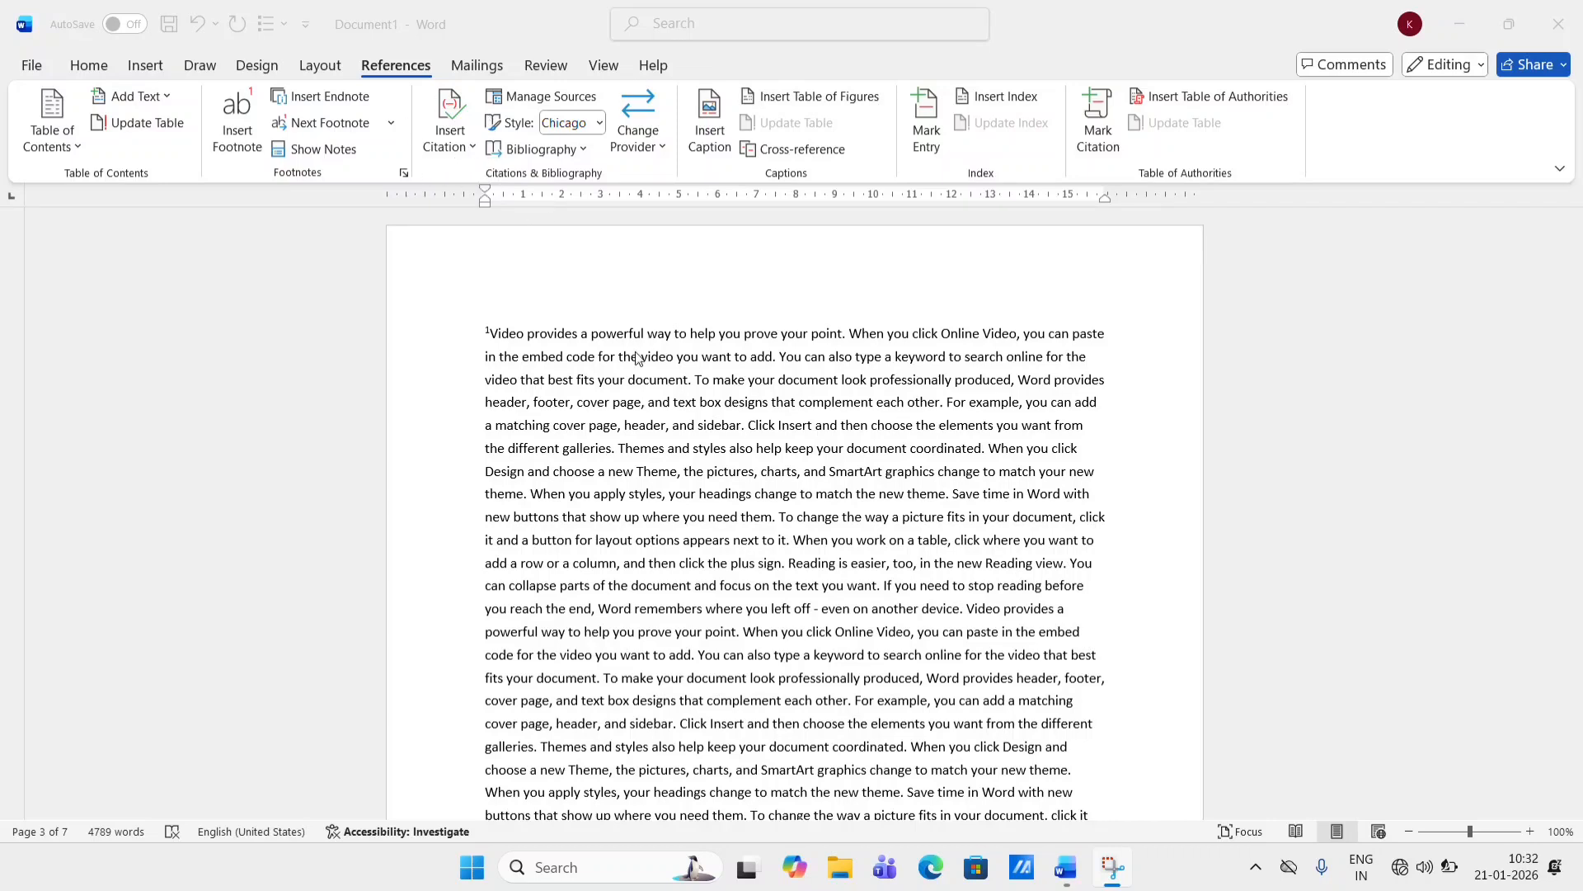
pyautogui.click(730, 381)
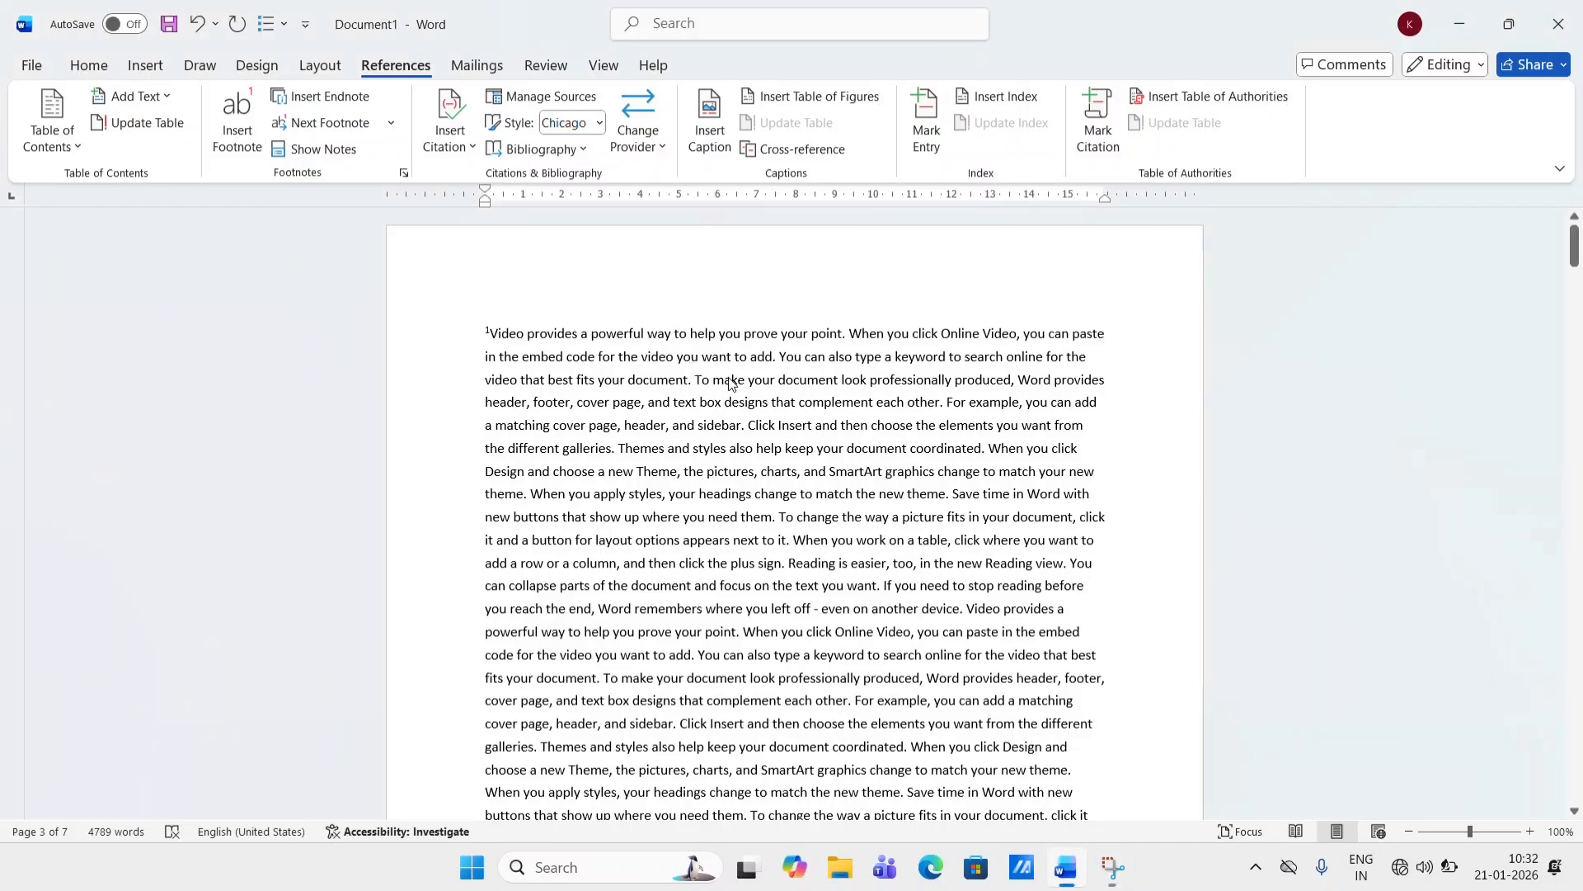
# - Clear the whole document and generate random text with =RAND(3,5)
pyautogui.hotkey('ctrl', 'a')
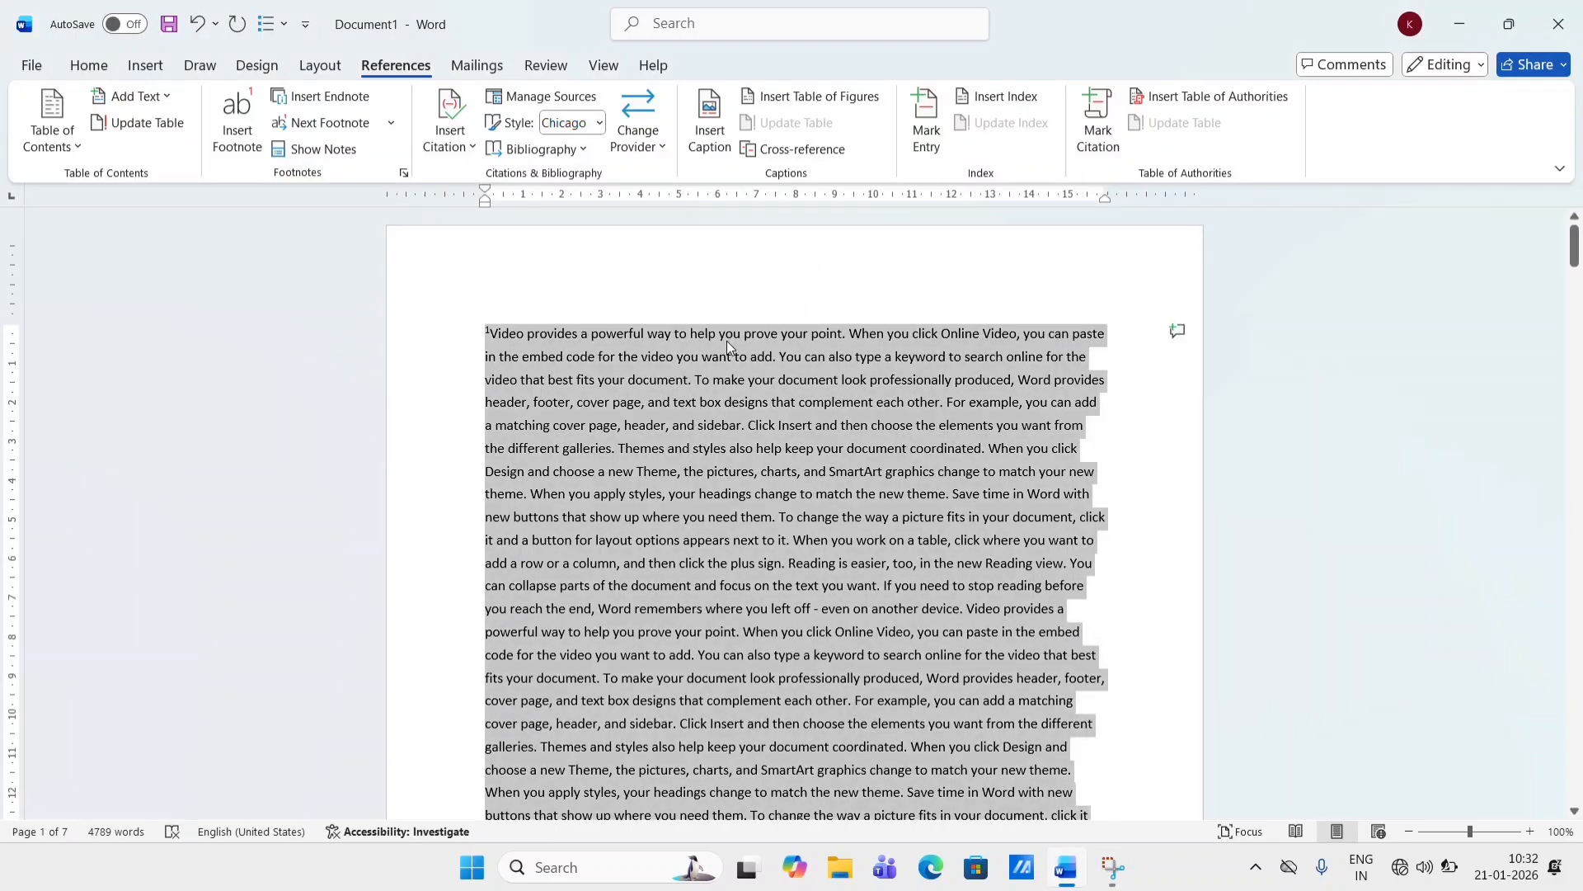
pyautogui.press('BackSpace')
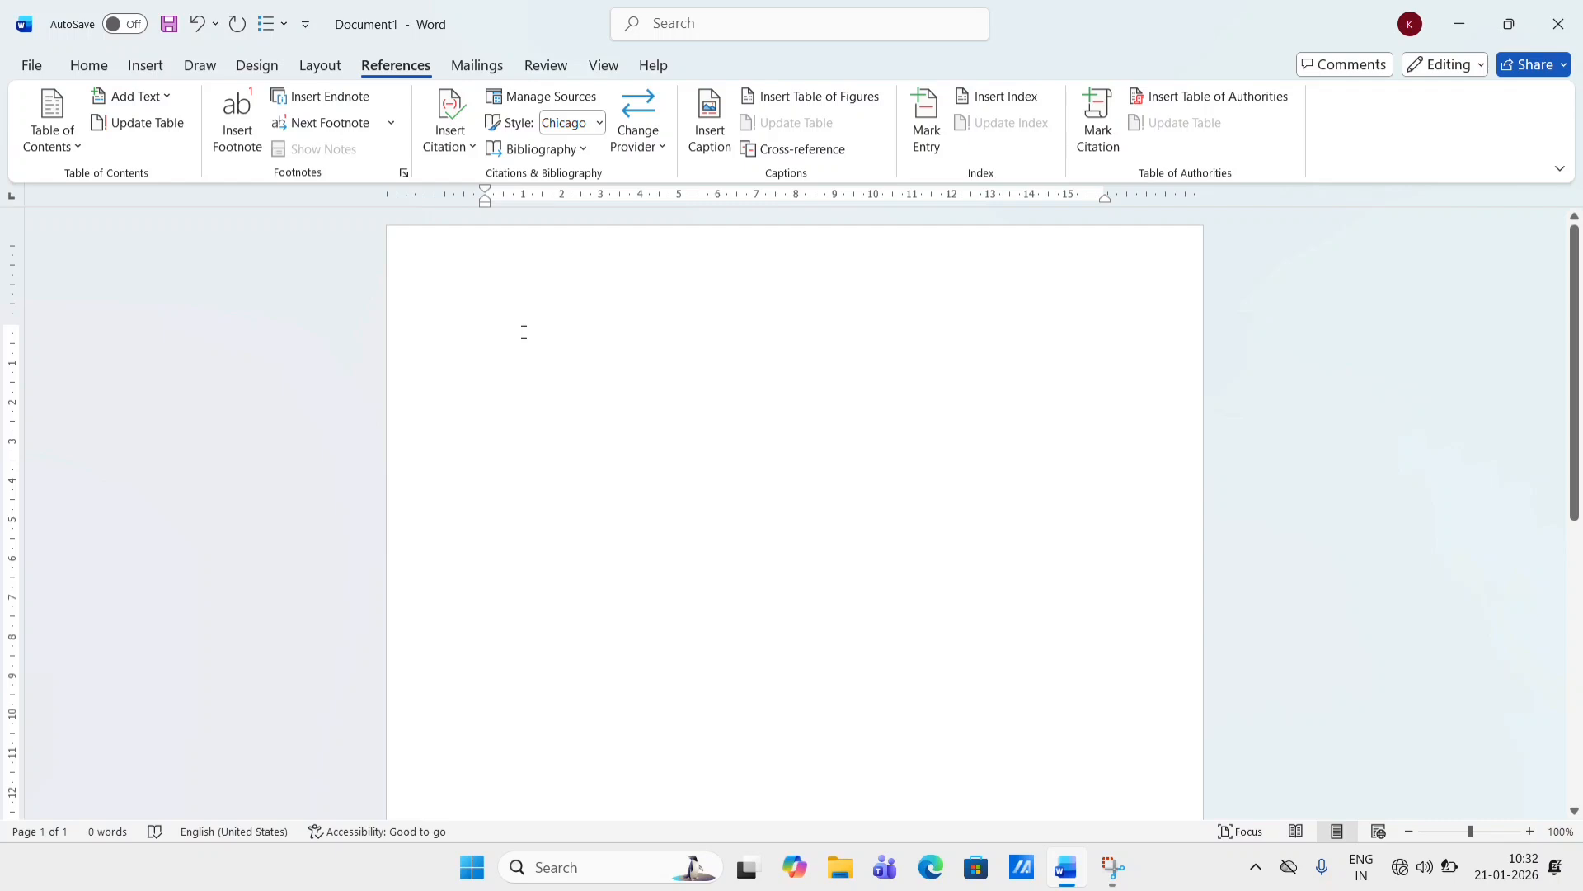
pyautogui.write('=')
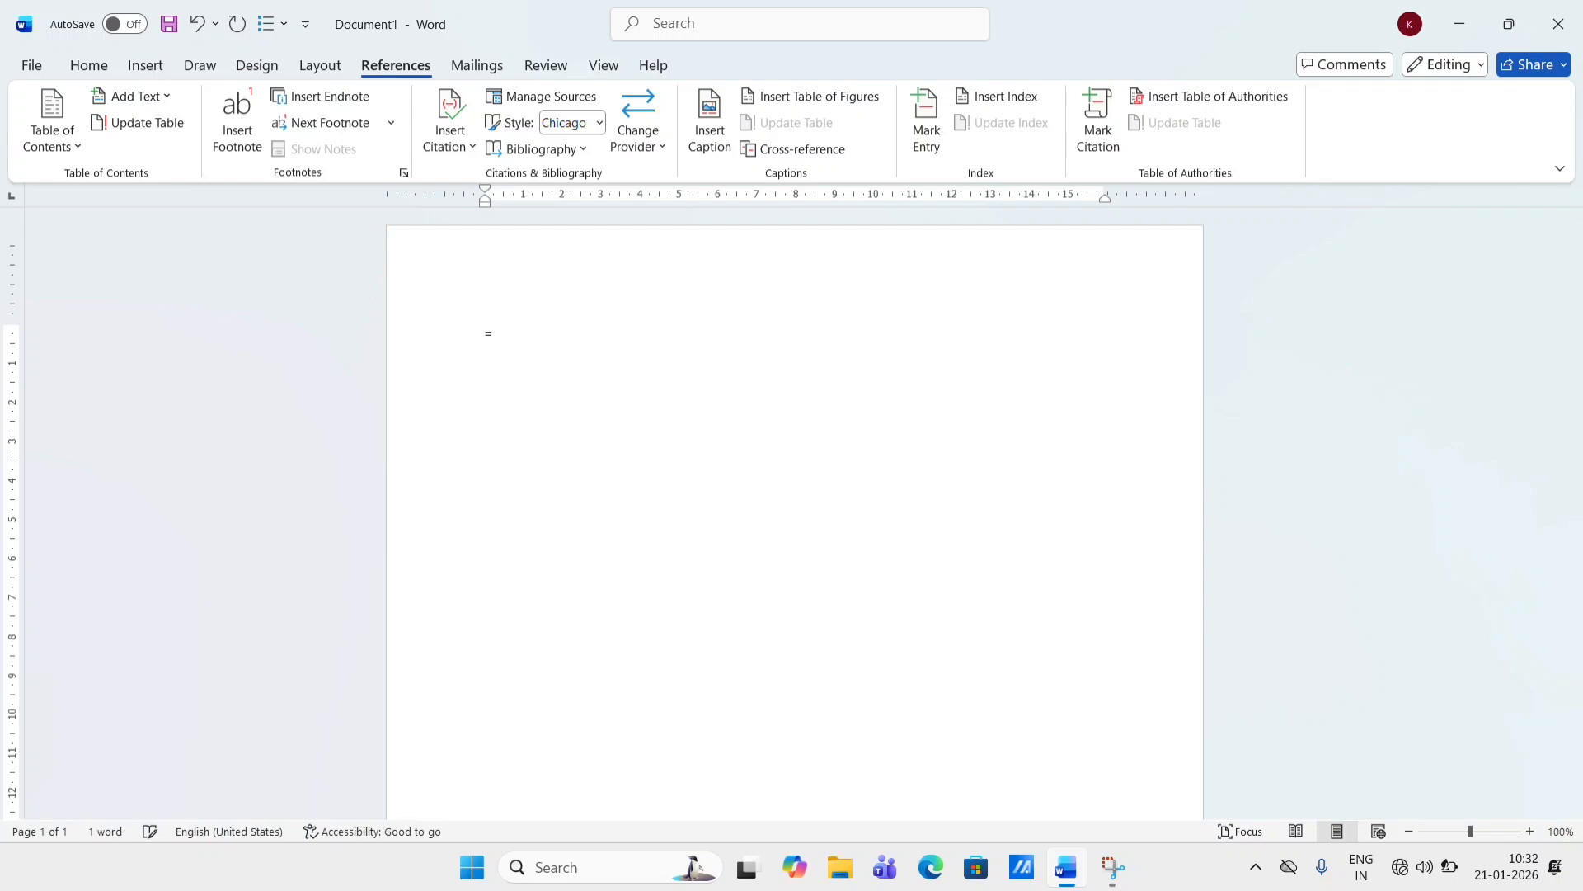
pyautogui.write('RAND(3,5)')
pyautogui.press('Return')
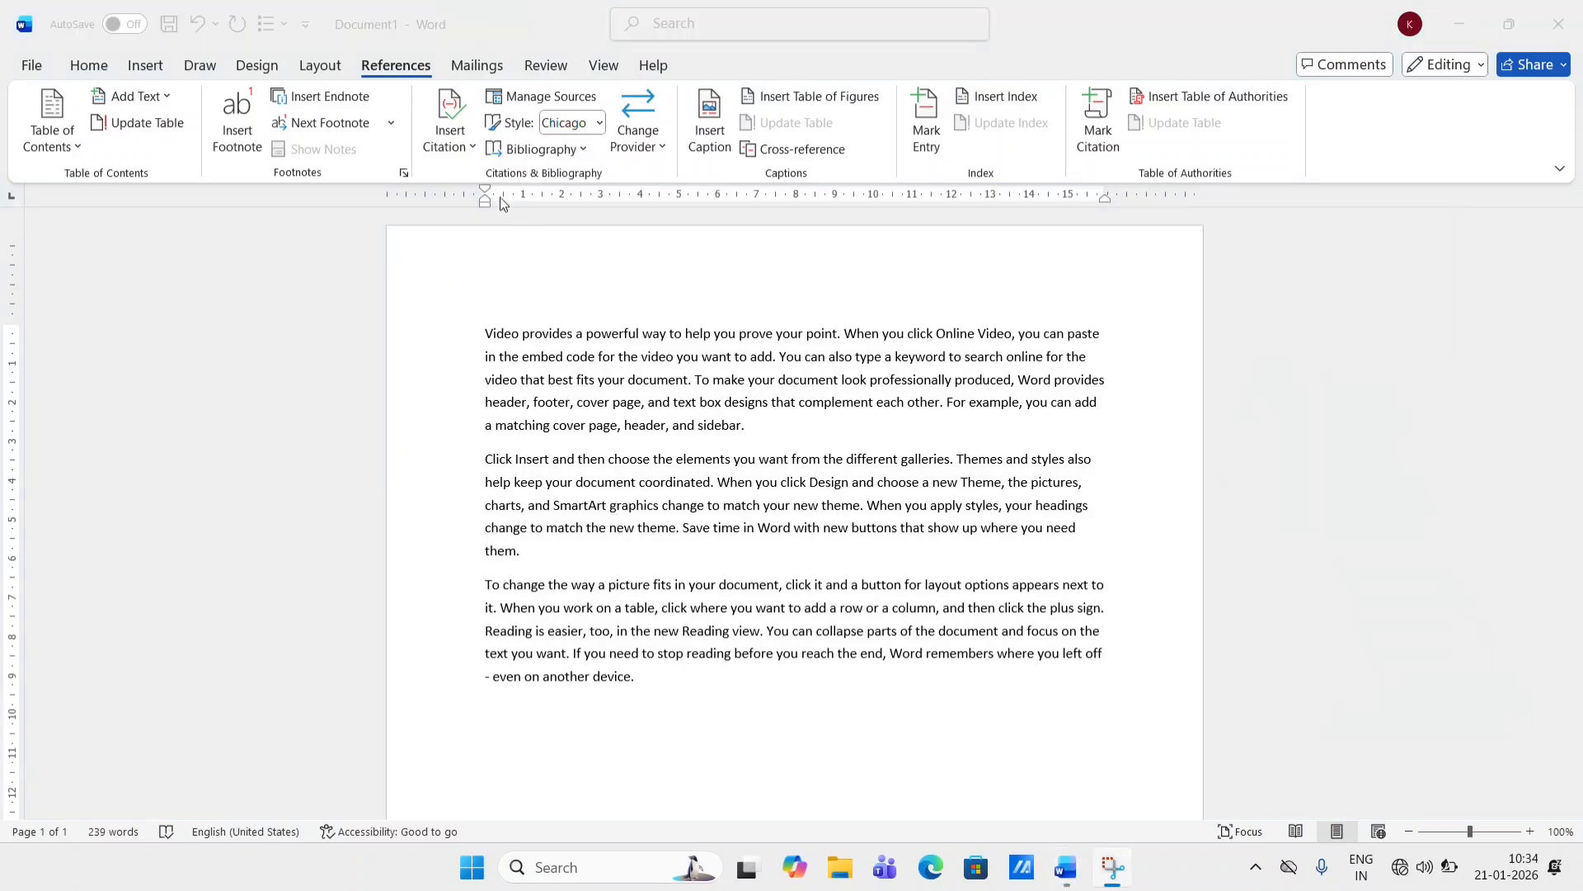
# - Insert a citation from a new Book source with the author's name, title ABC, year 2010 and city VNS
pyautogui.click(472, 153)
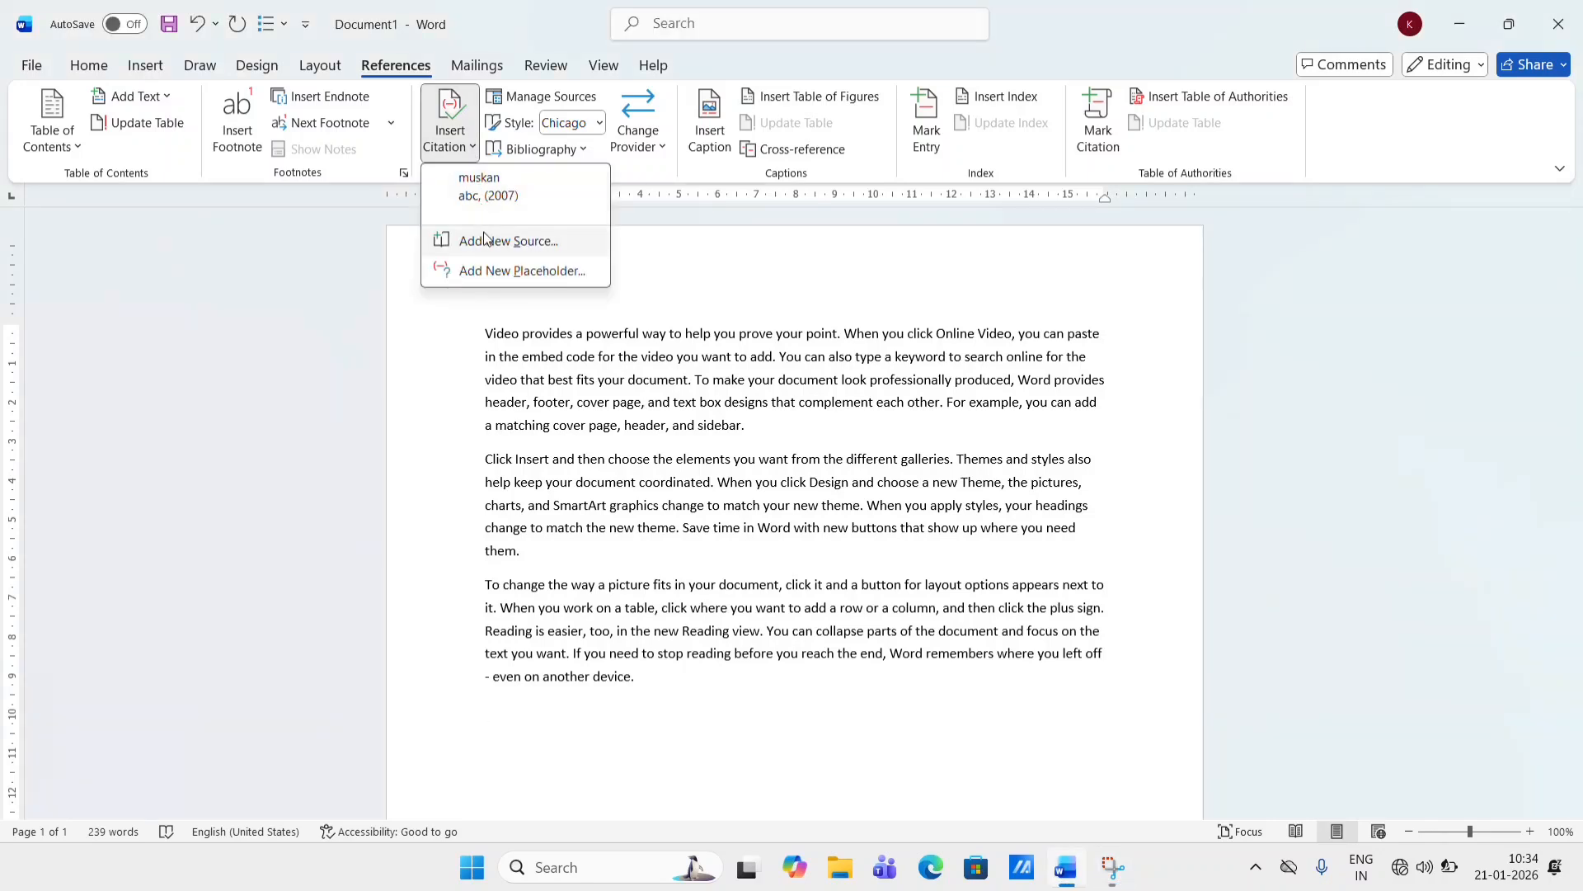
pyautogui.click(517, 246)
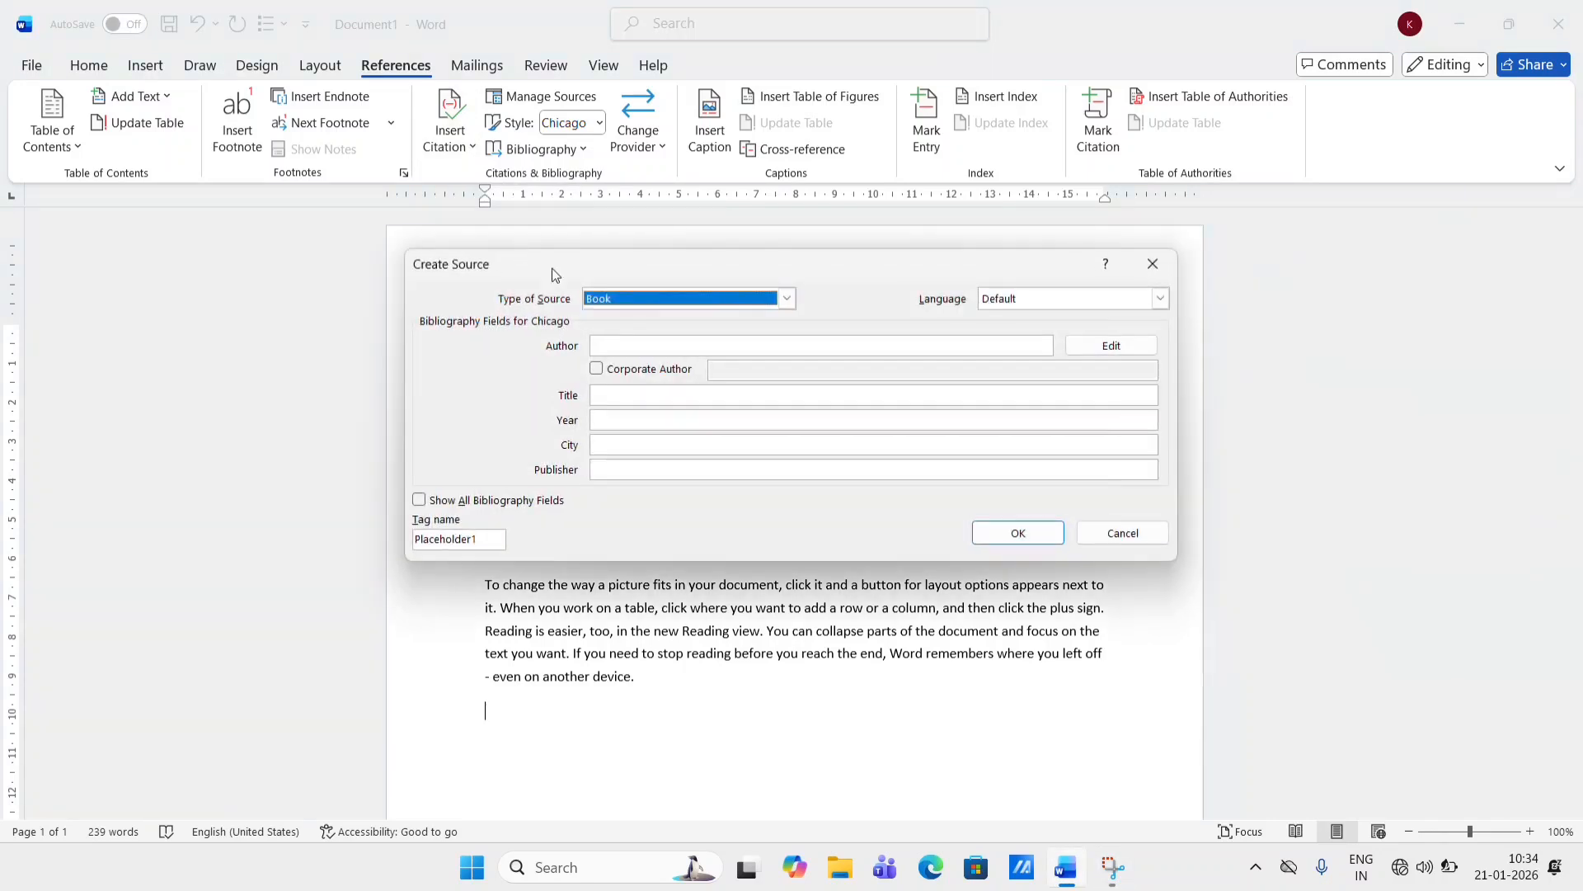
pyautogui.click(636, 344)
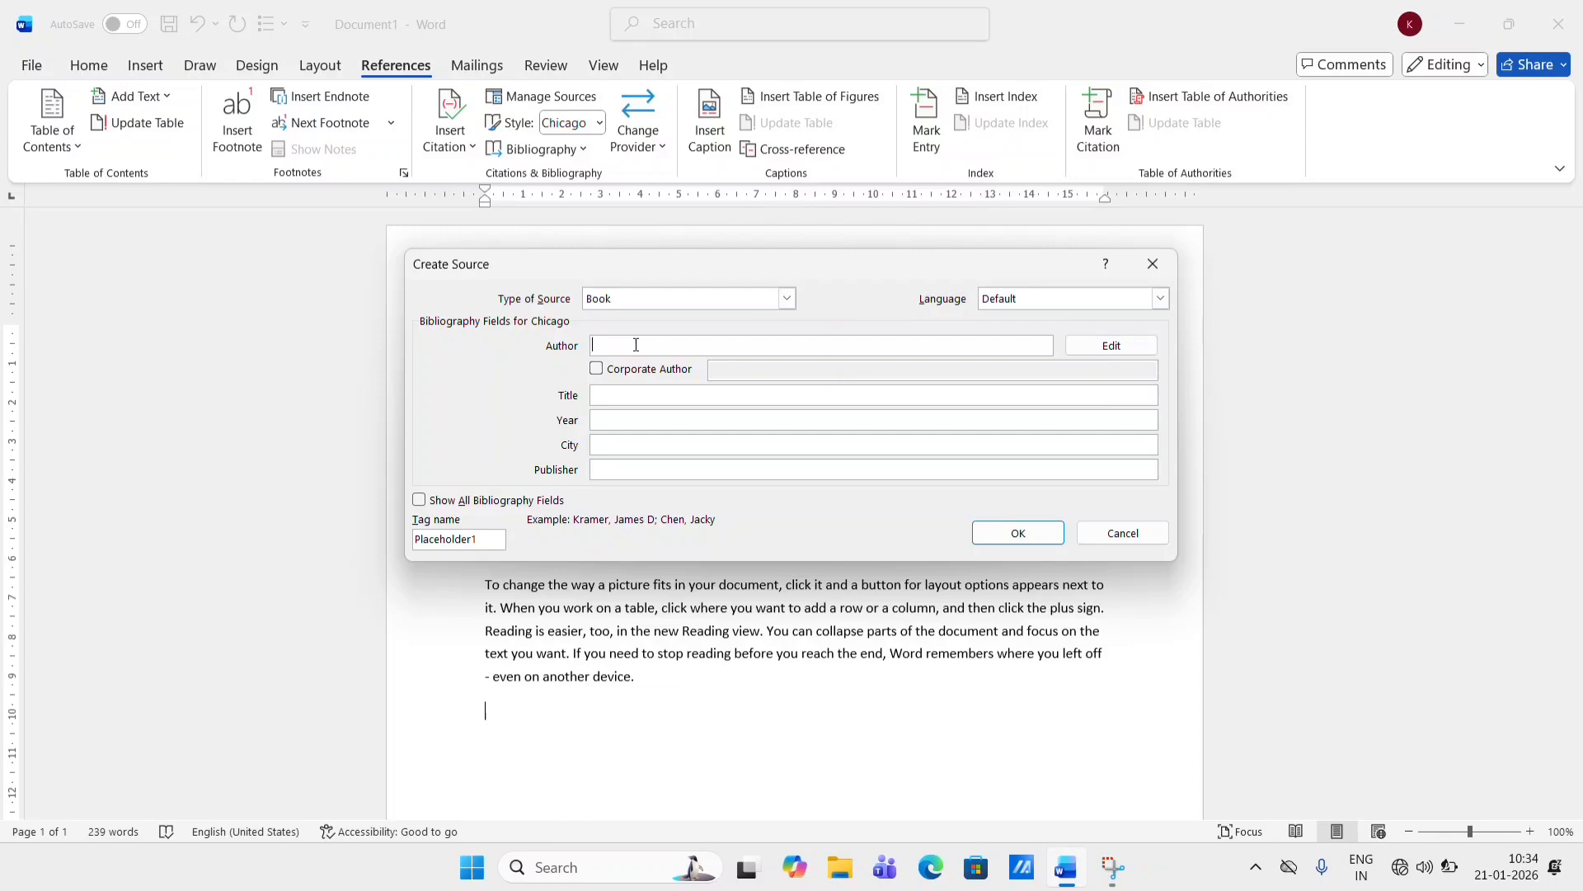
pyautogui.write('SURAJ')
pyautogui.click(631, 403)
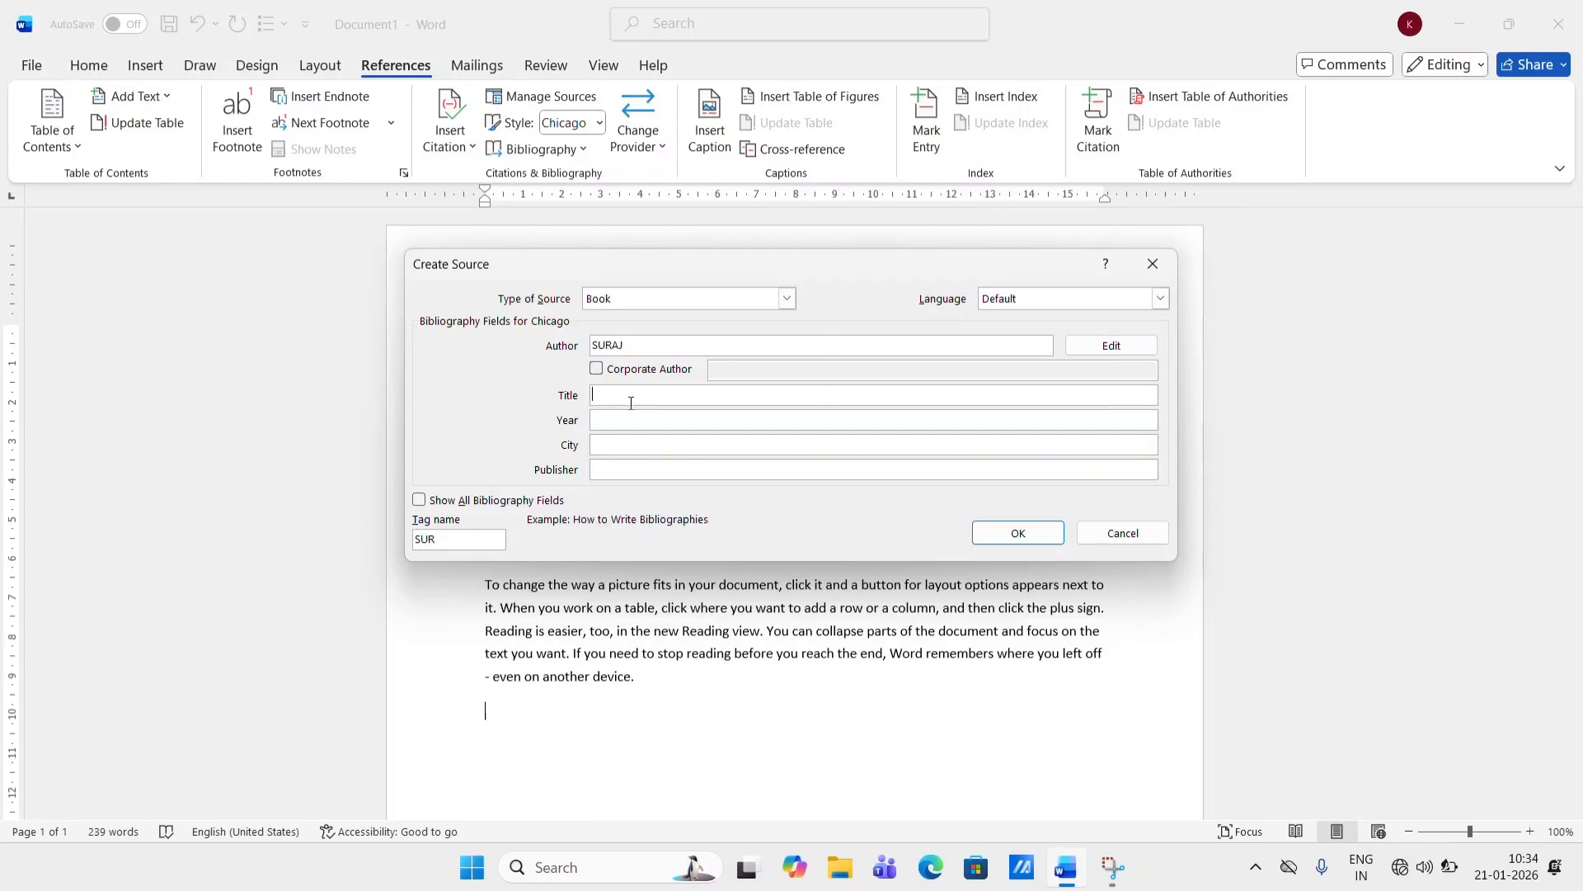
pyautogui.write('ABC')
pyautogui.click(612, 418)
pyautogui.write('2010')
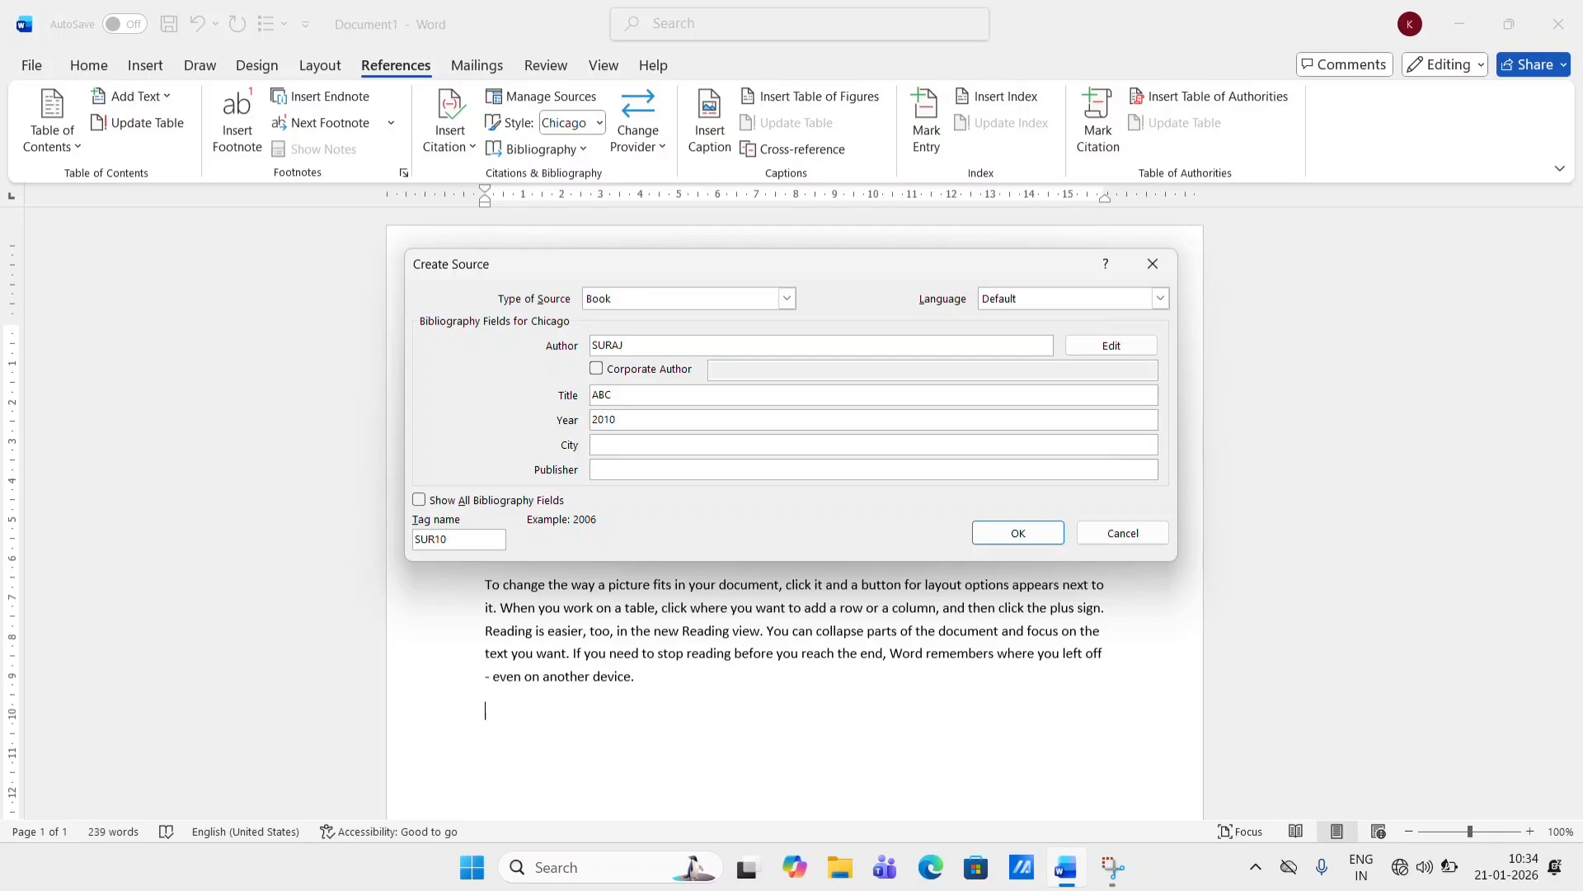
pyautogui.click(611, 443)
pyautogui.write('VNS')
pyautogui.click(1017, 532)
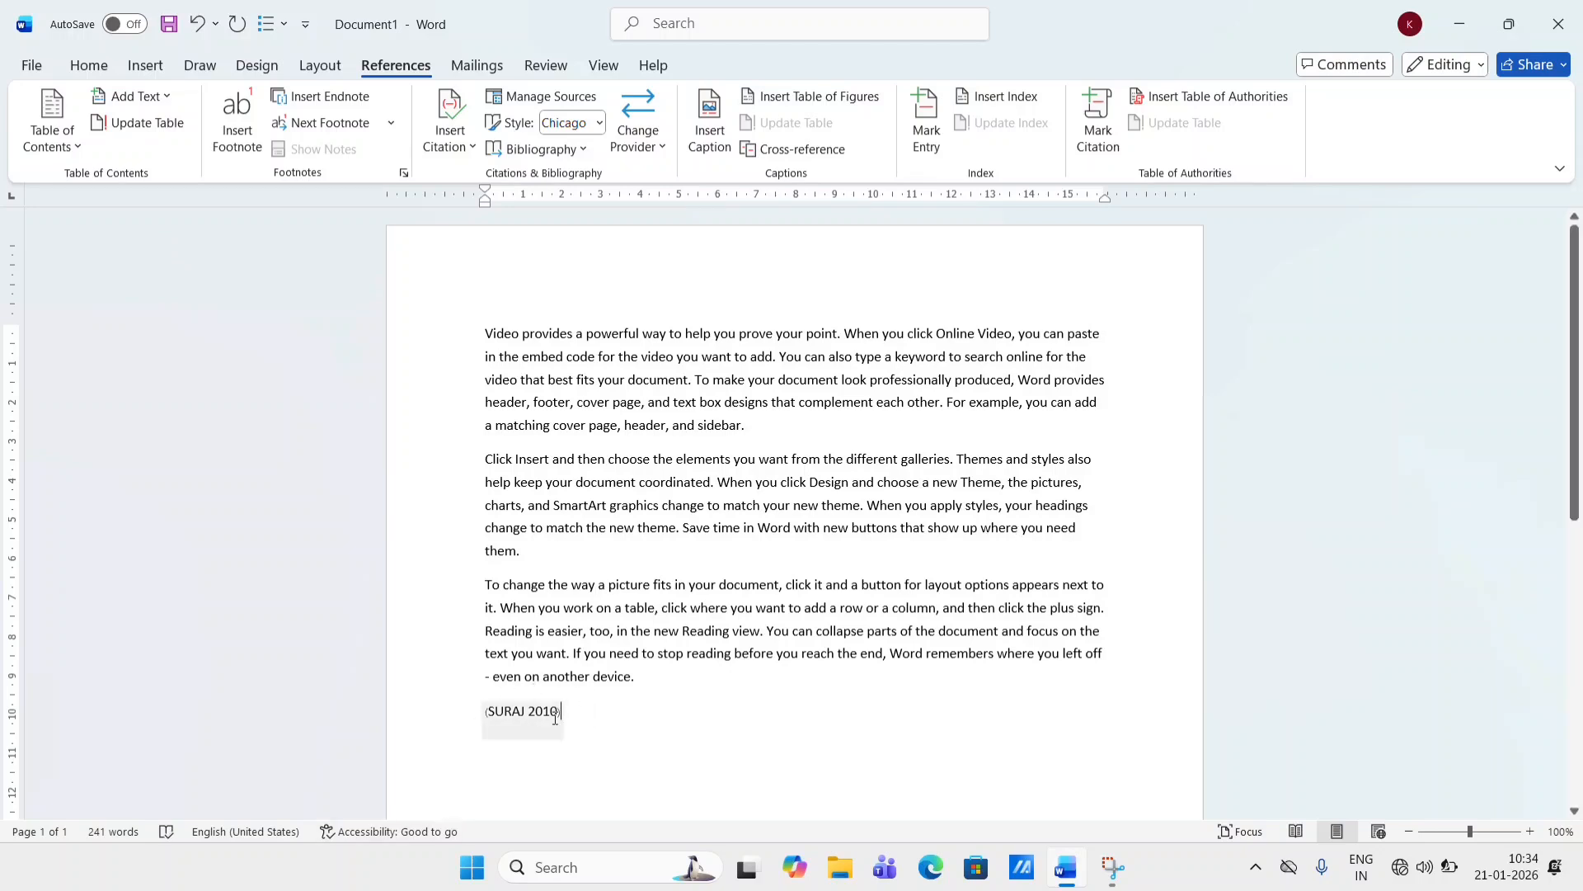
# - Insert the built-in Bibliography below the citation
pyautogui.scroll(-3, 555, 716)
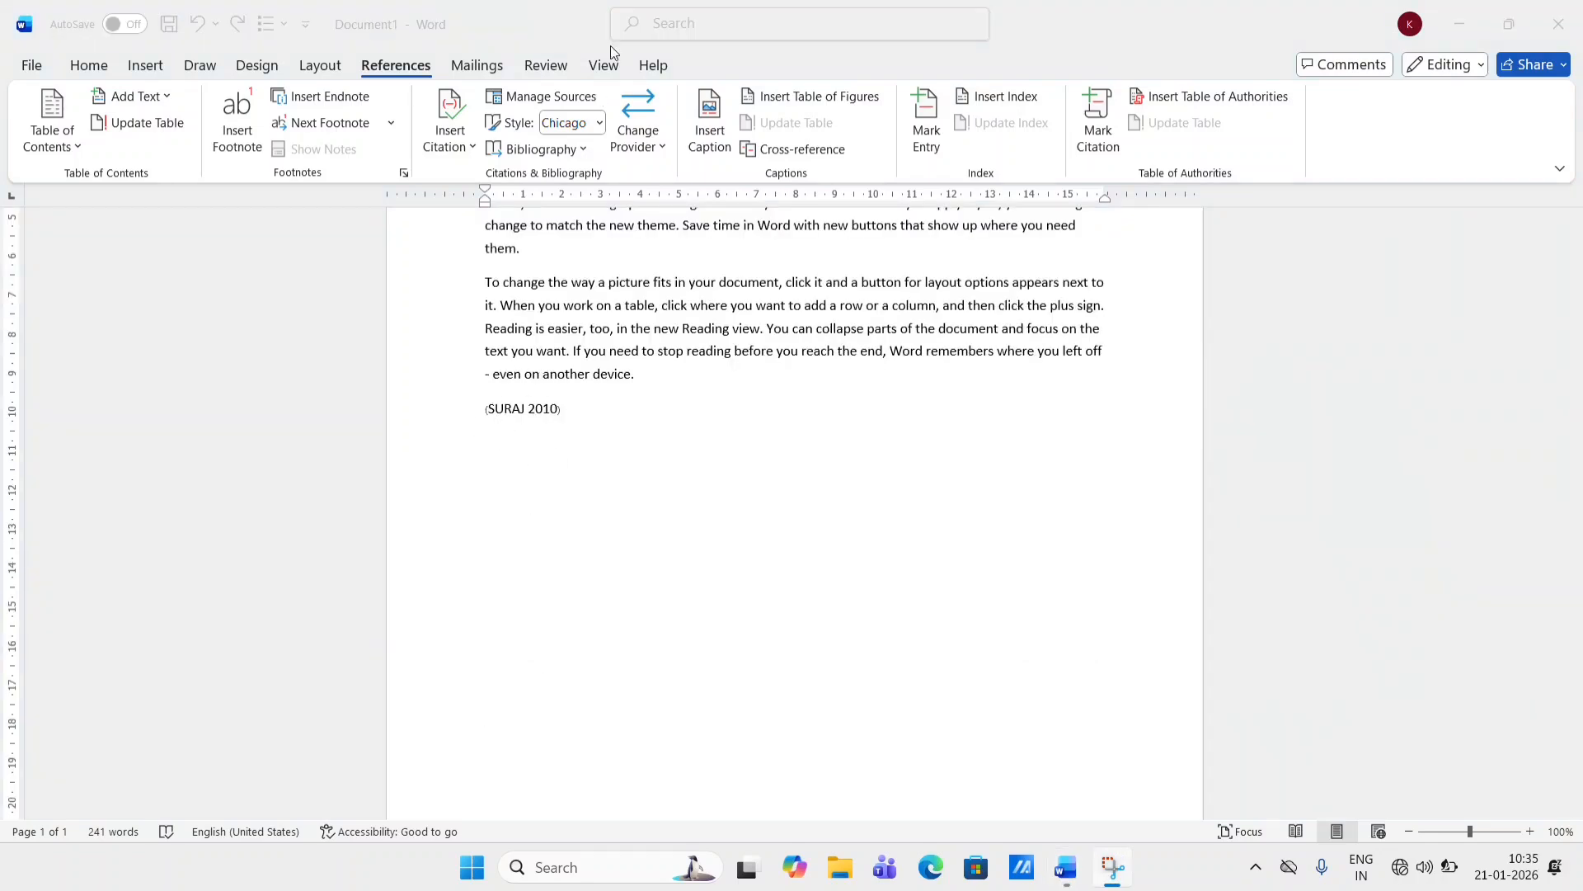
pyautogui.click(563, 159)
pyautogui.click(561, 157)
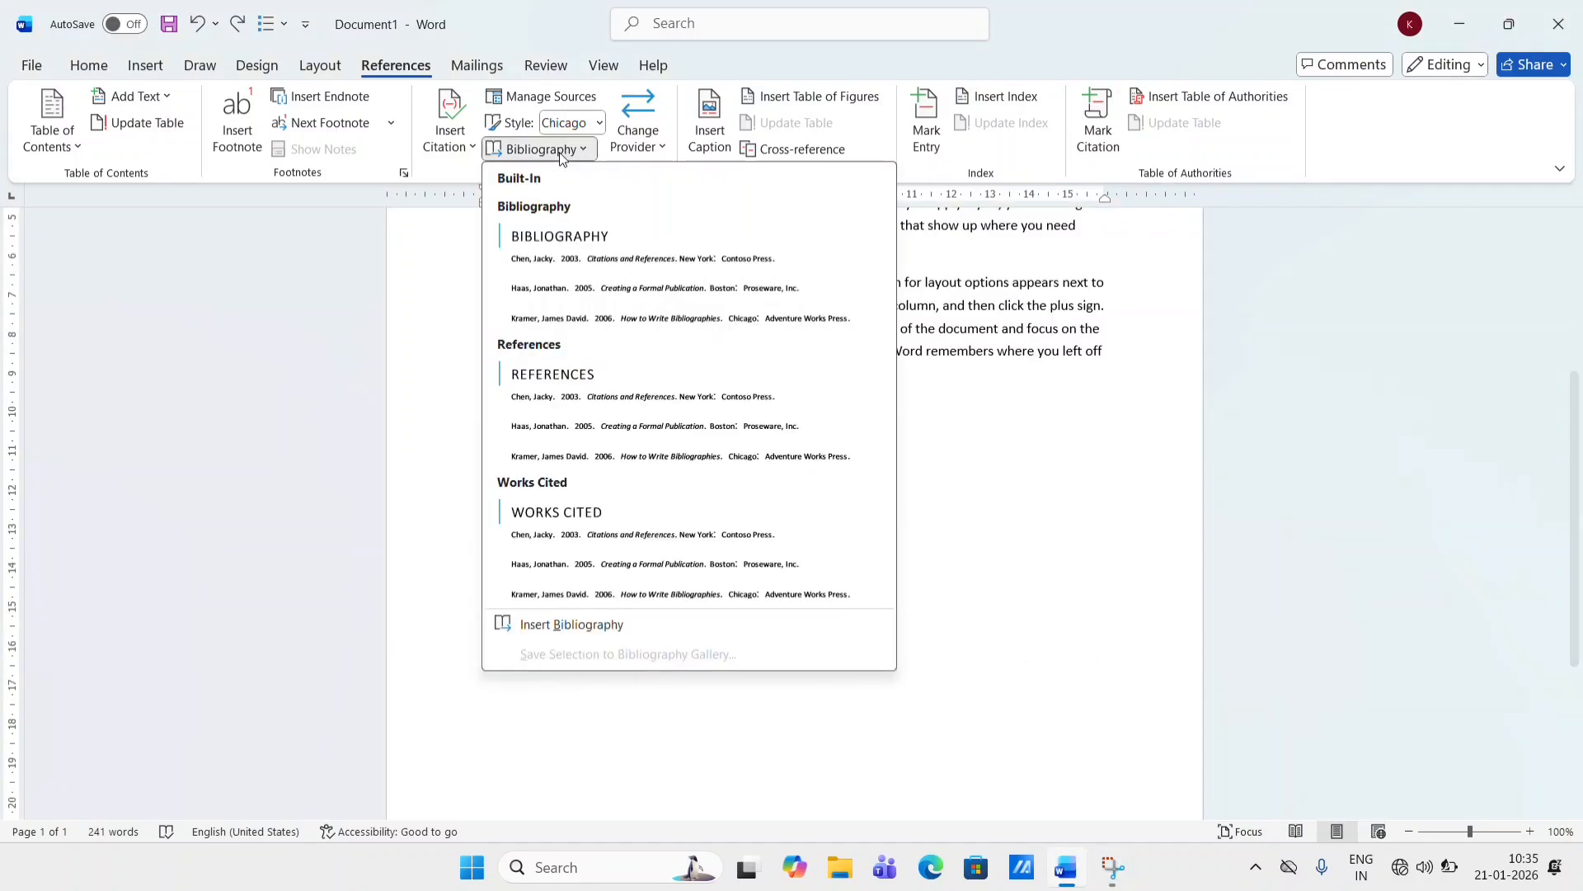
pyautogui.click(579, 242)
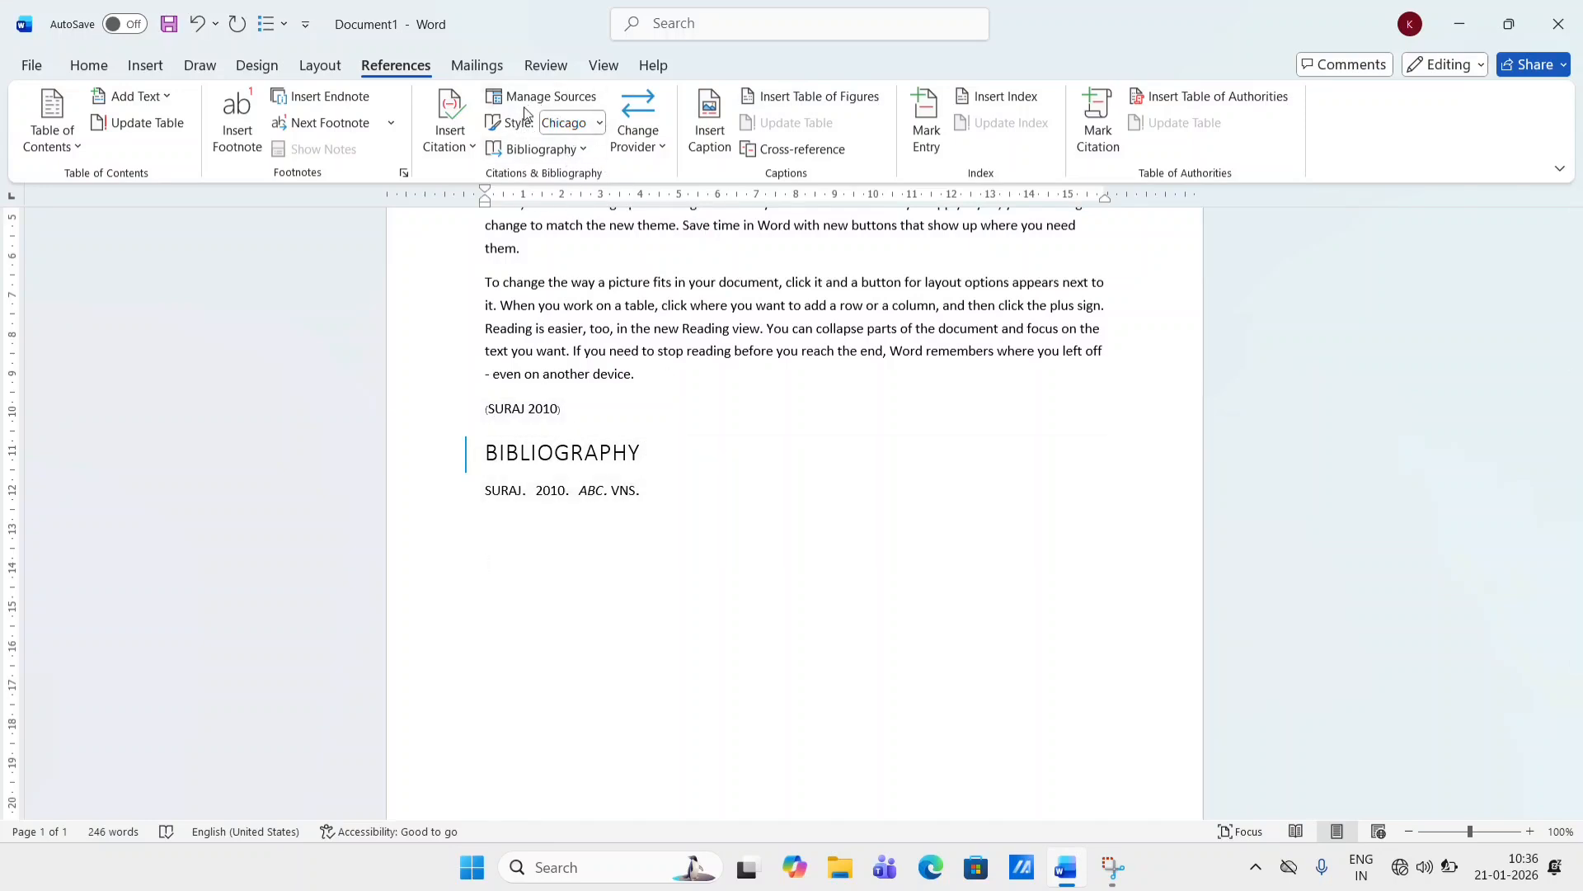
# - Edit the source in Source Manager, replacing the author's name, and update both source lists
pyautogui.click(557, 97)
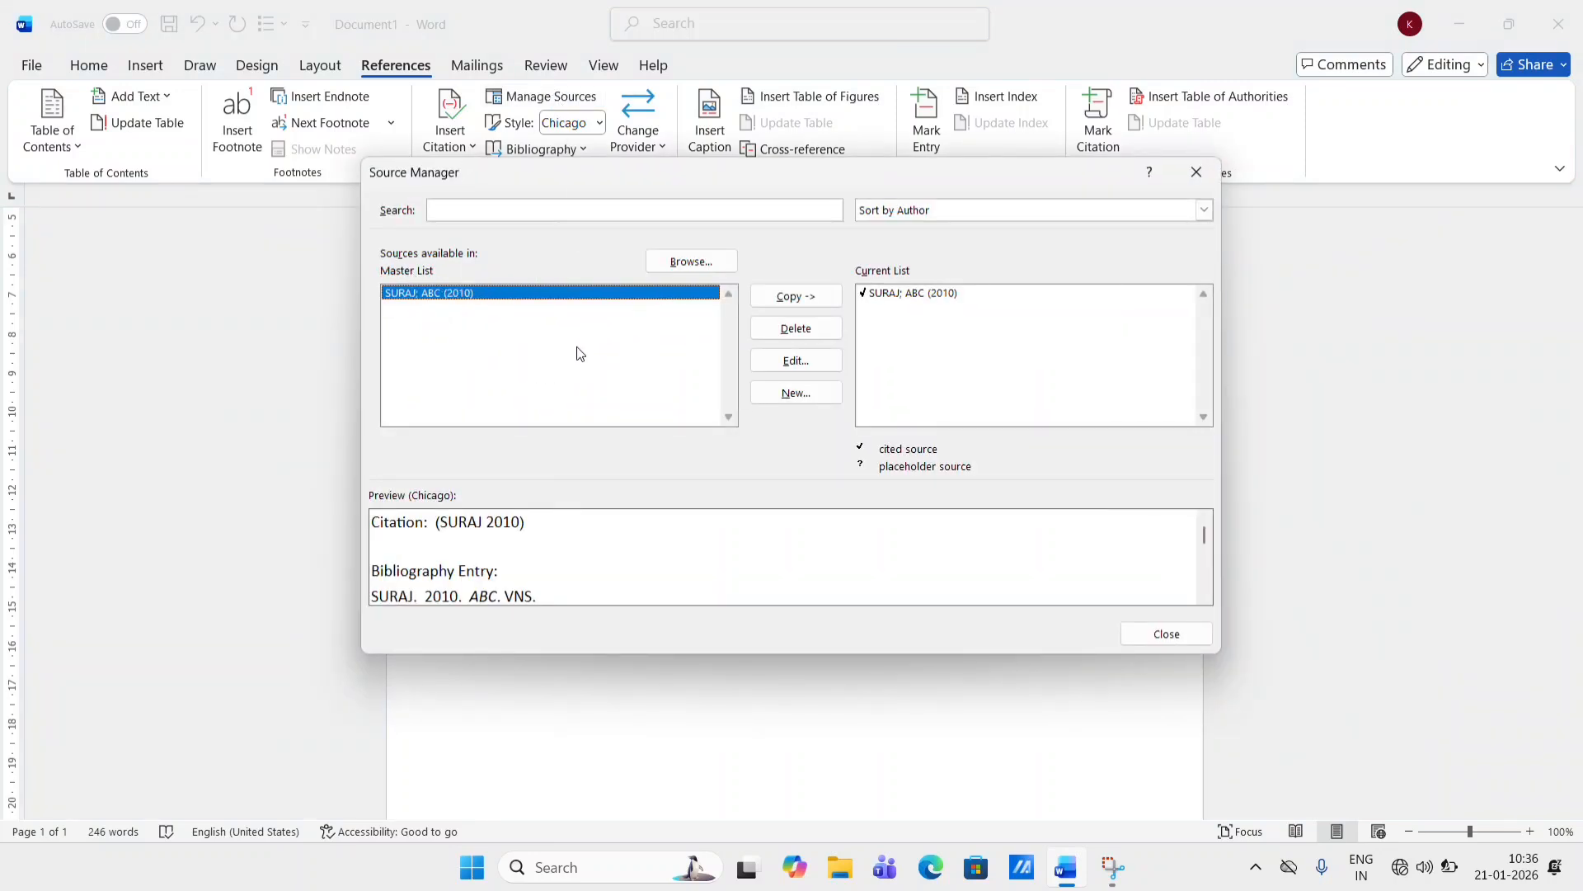
pyautogui.click(797, 361)
pyautogui.moveTo(631, 347); pyautogui.dragTo(574, 354)
pyautogui.write('SHUBHAM')
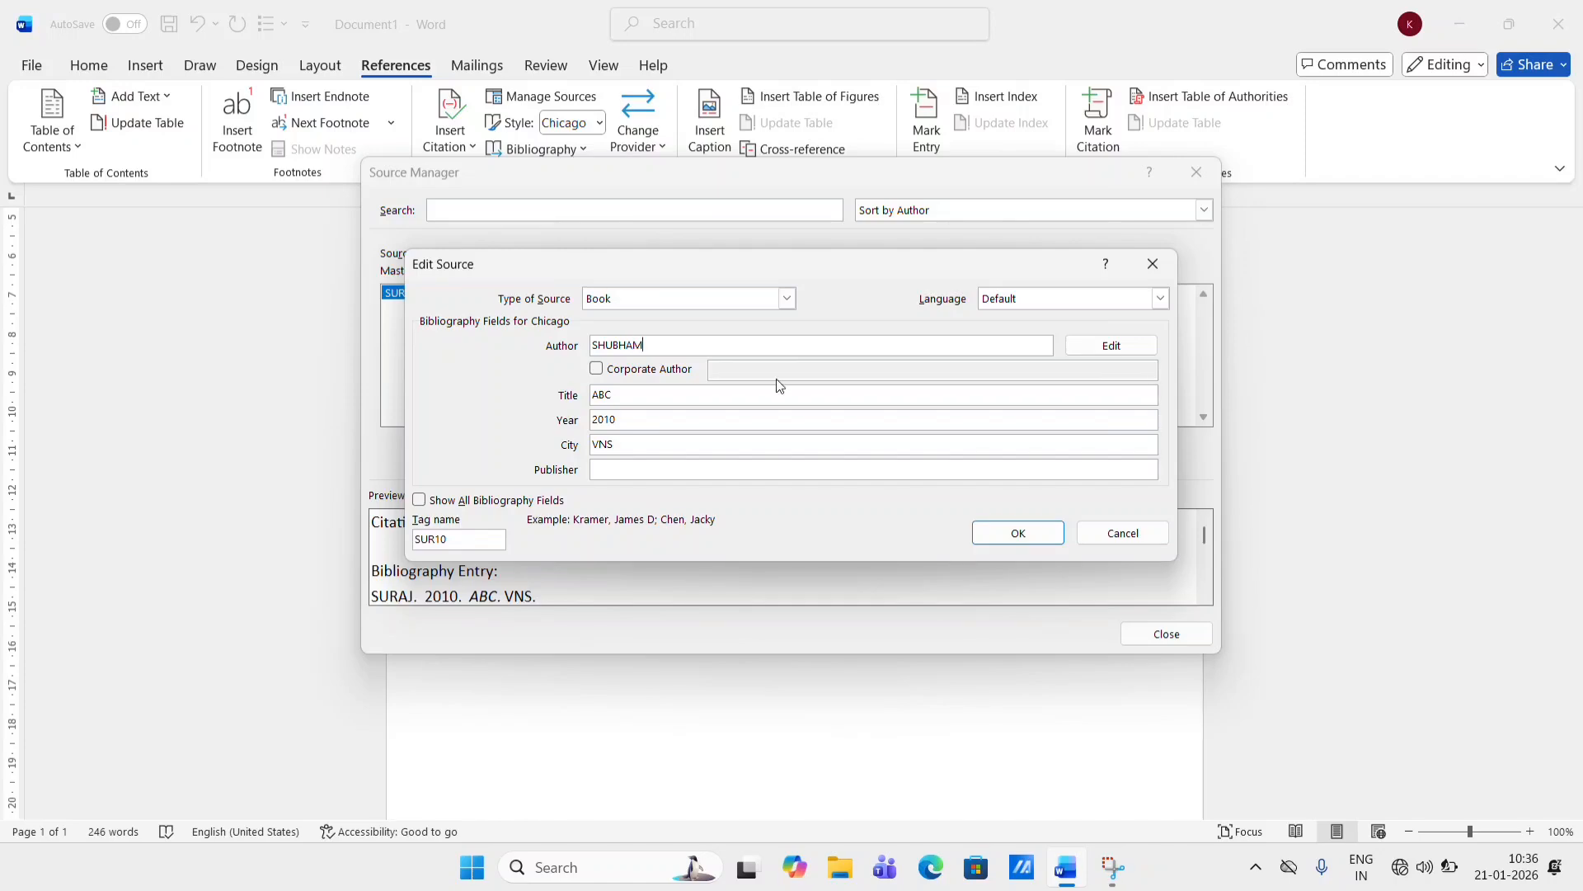
pyautogui.click(998, 535)
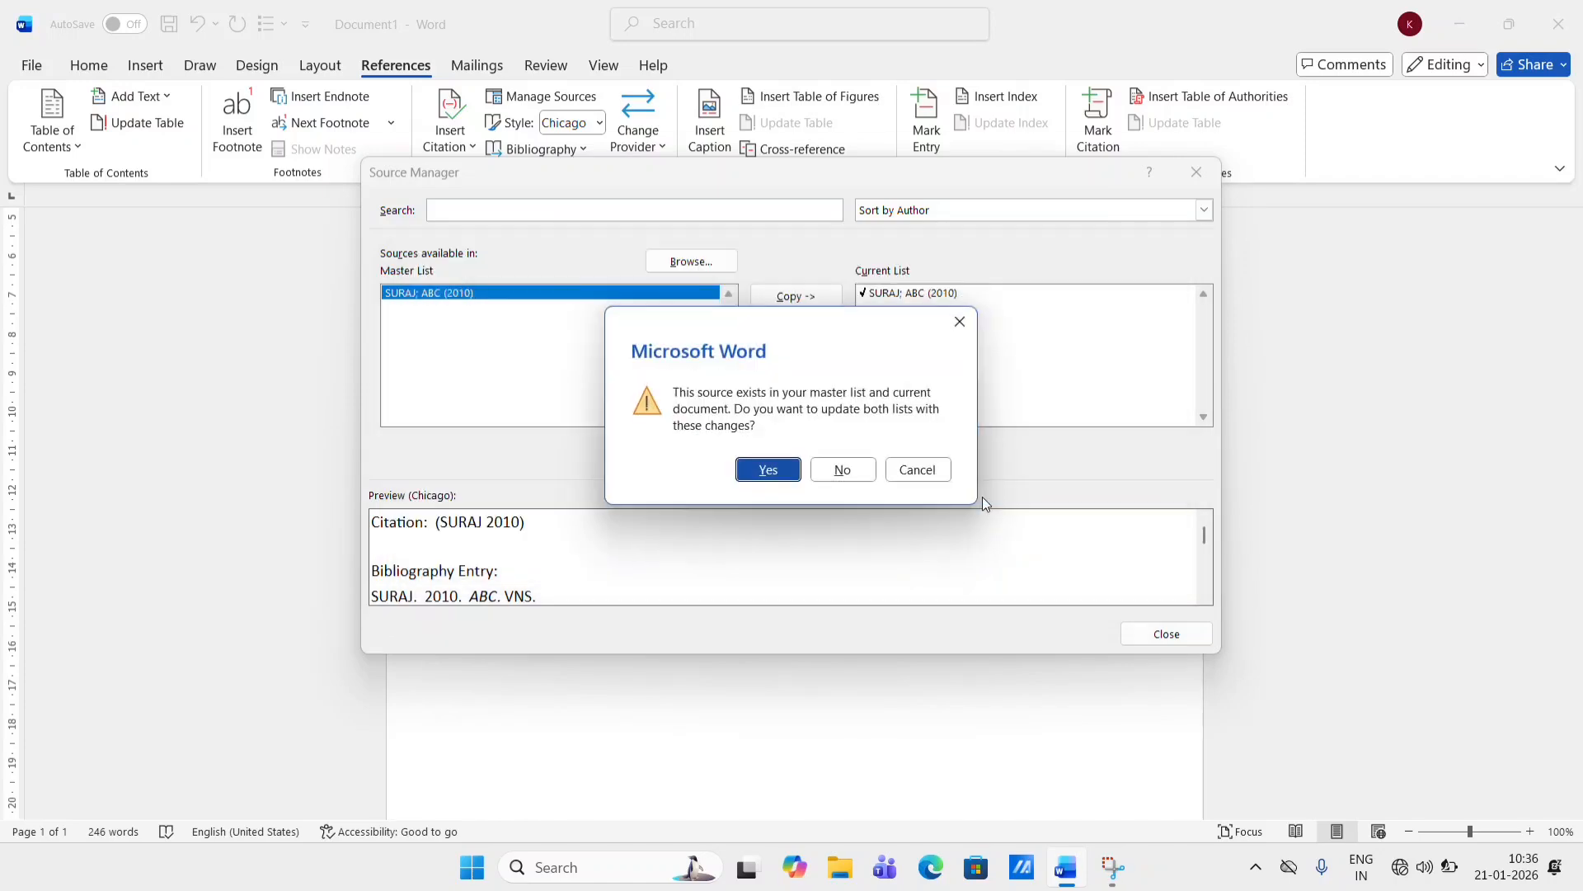
pyautogui.click(768, 470)
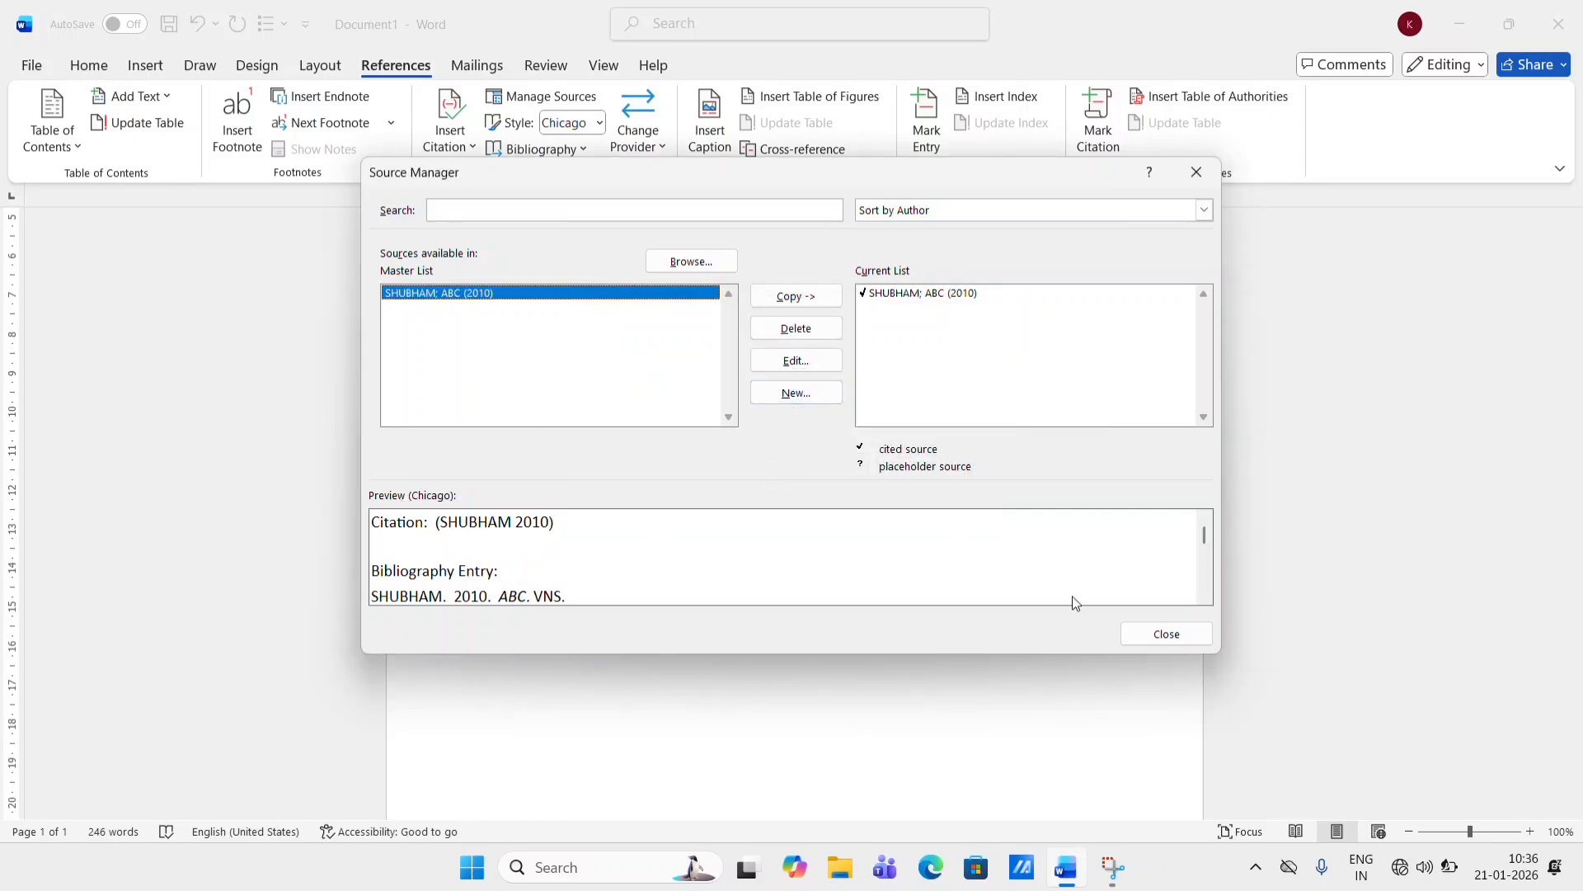
pyautogui.click(1163, 635)
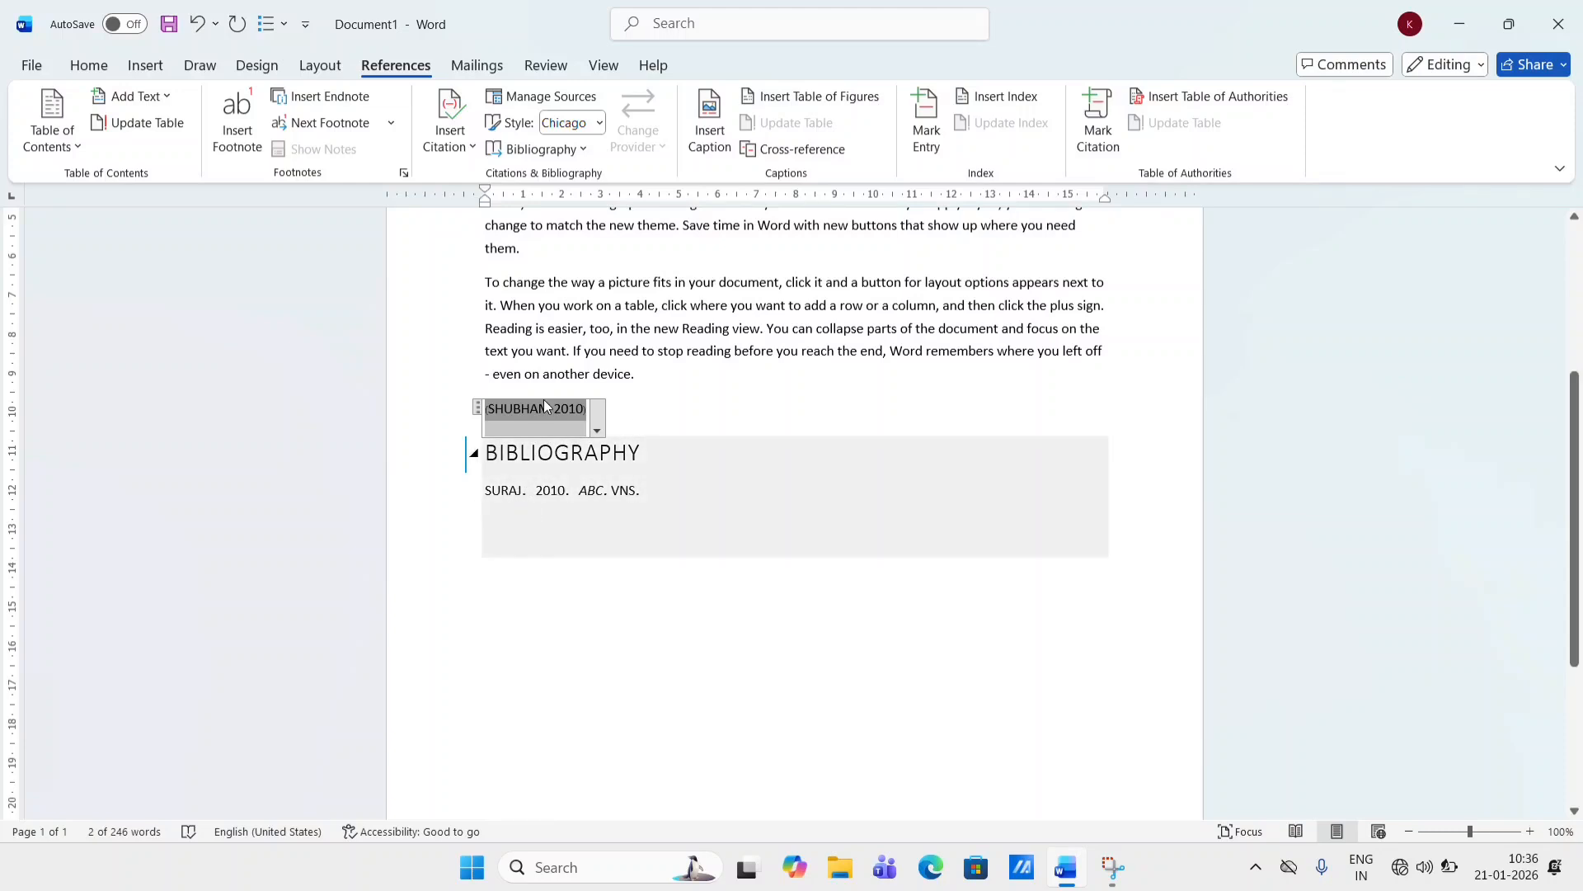
# - Reapply the built-in Bibliography and switch the citation style to GOST - Name Sort
pyautogui.click(561, 150)
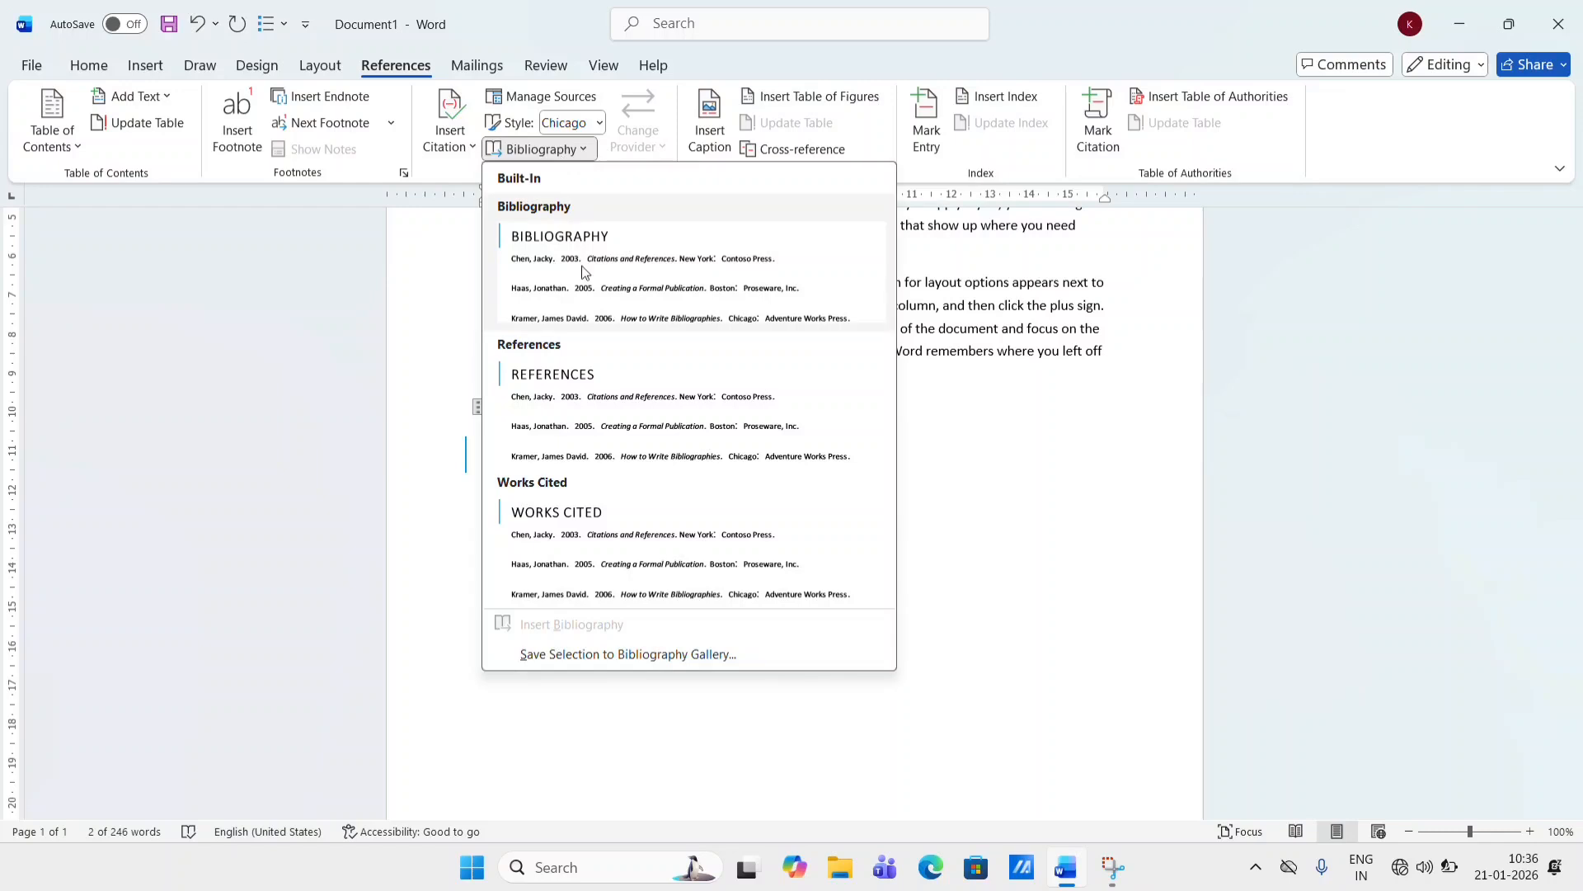
pyautogui.click(583, 302)
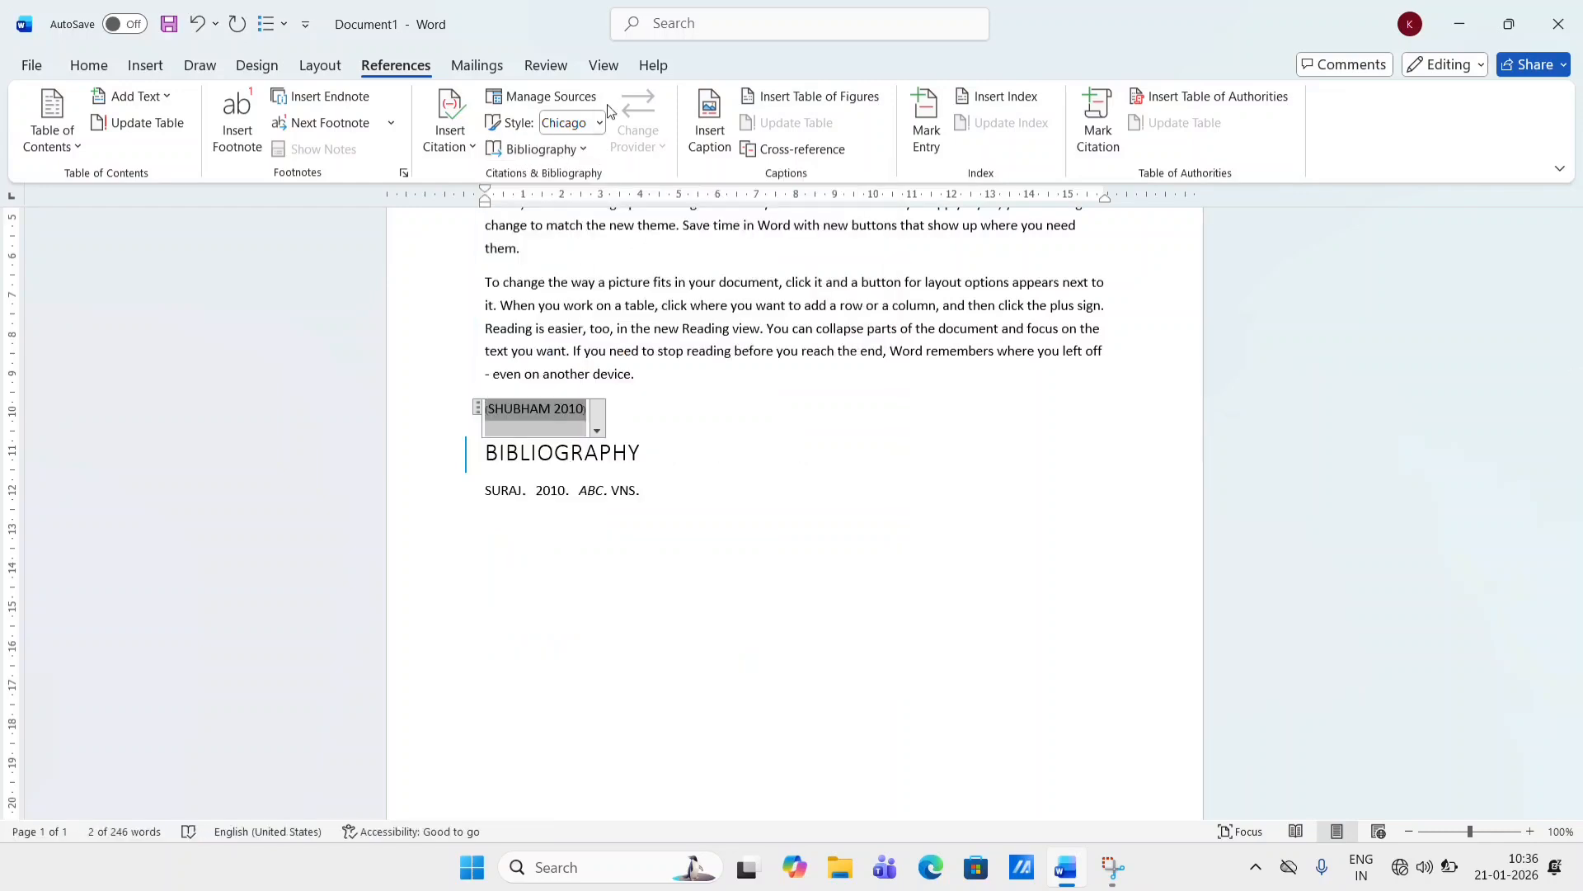
pyautogui.click(600, 122)
pyautogui.click(610, 289)
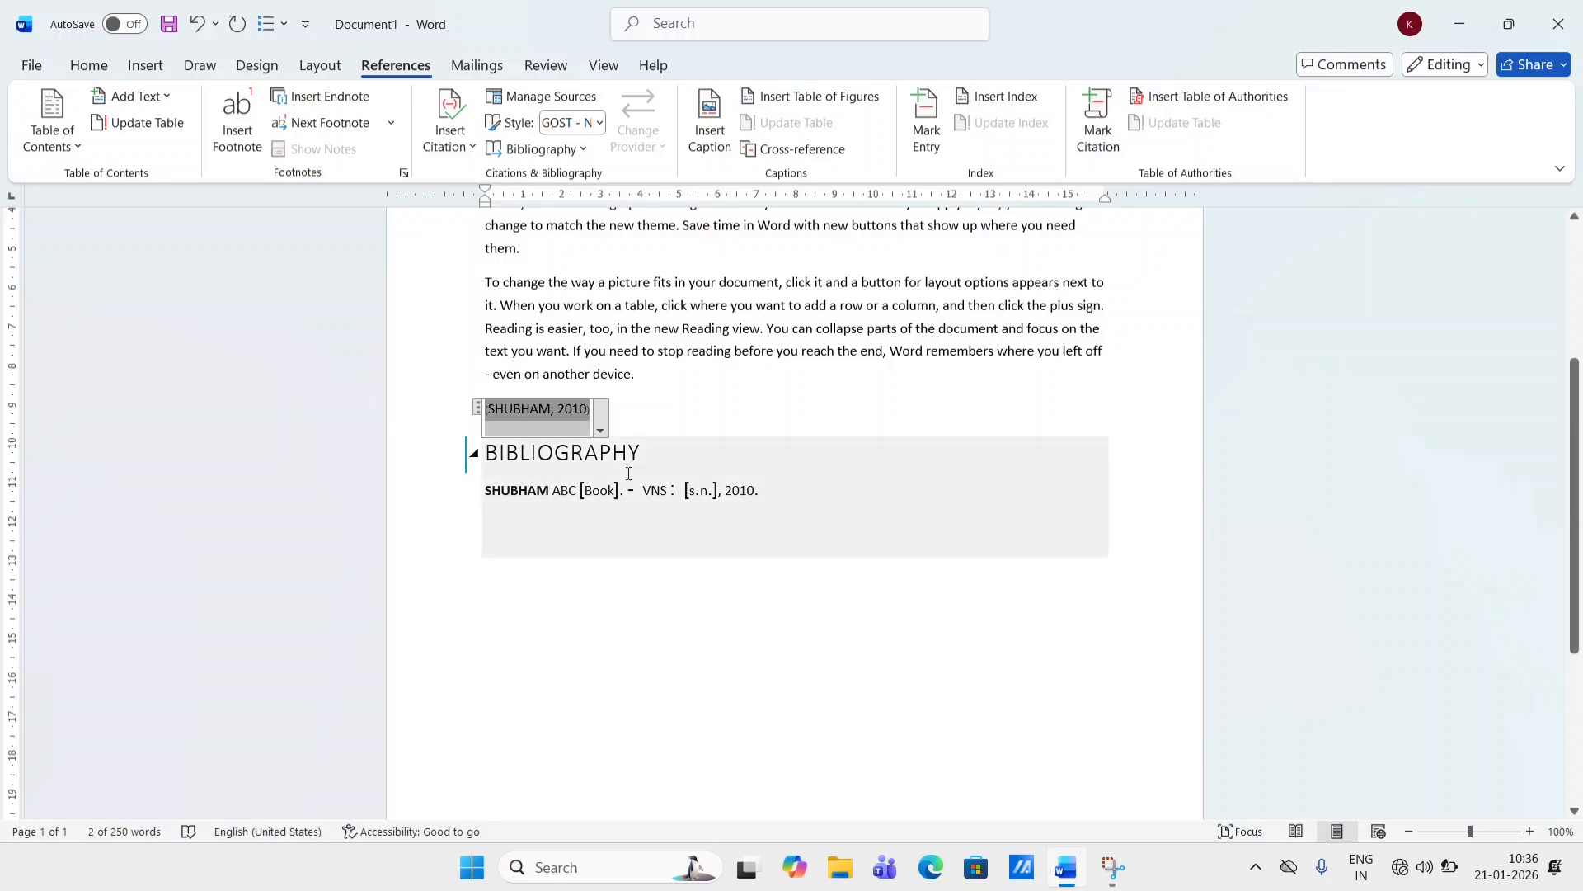
# - Scroll over the page to review the citation and the updated bibliography
pyautogui.scroll(6, 629, 474)
pyautogui.scroll(-5, 629, 473)
pyautogui.scroll(3, 629, 473)
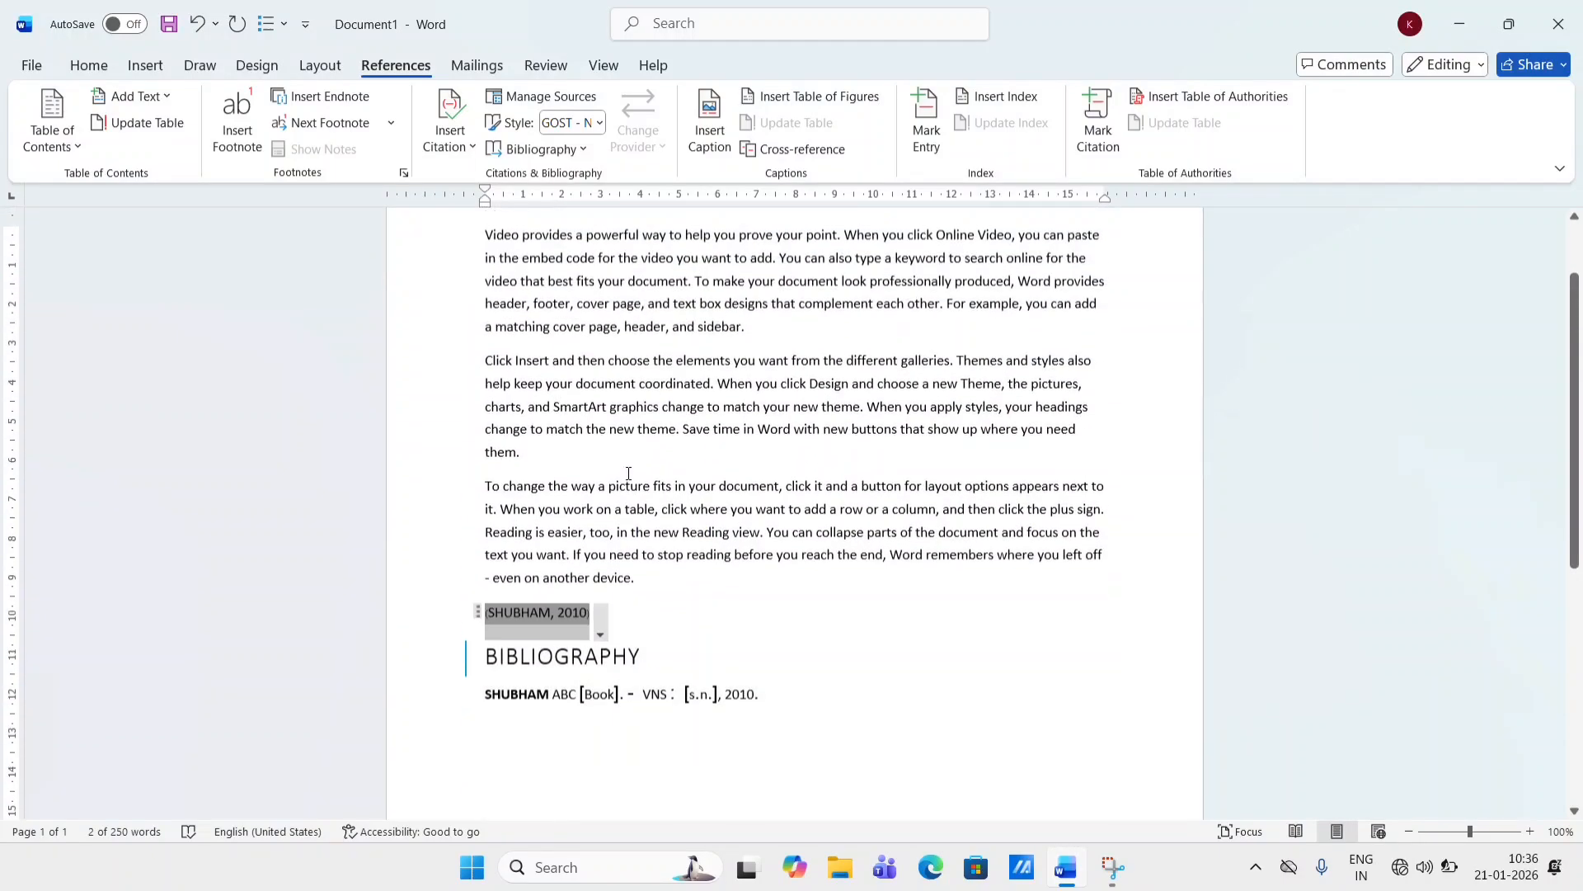
pyautogui.scroll(1, 629, 474)
pyautogui.scroll(-4, 629, 474)
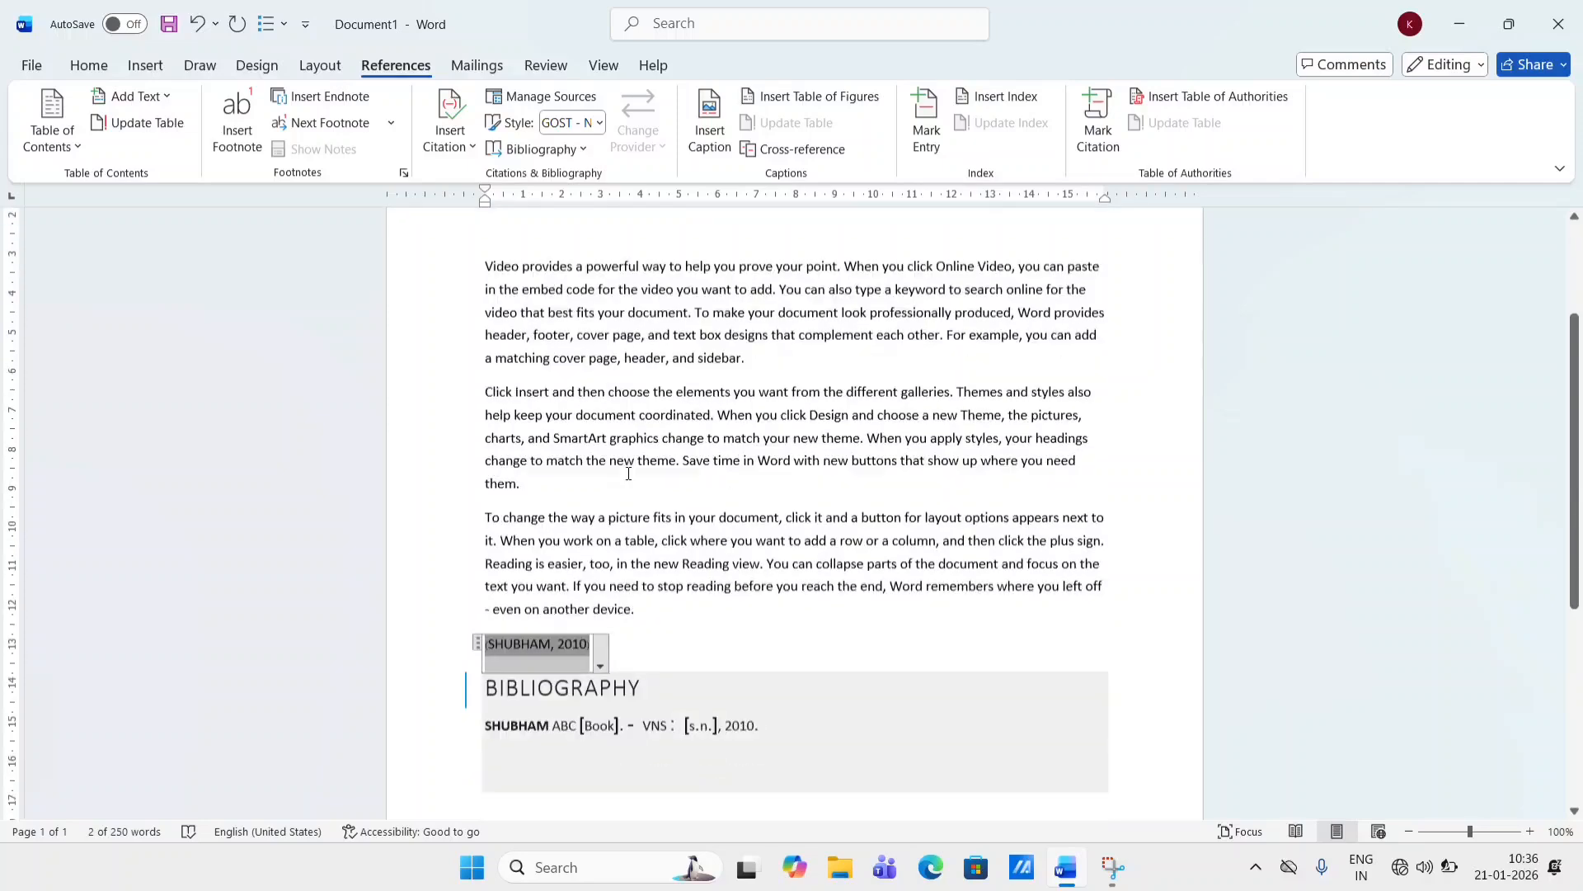
pyautogui.scroll(2, 628, 474)
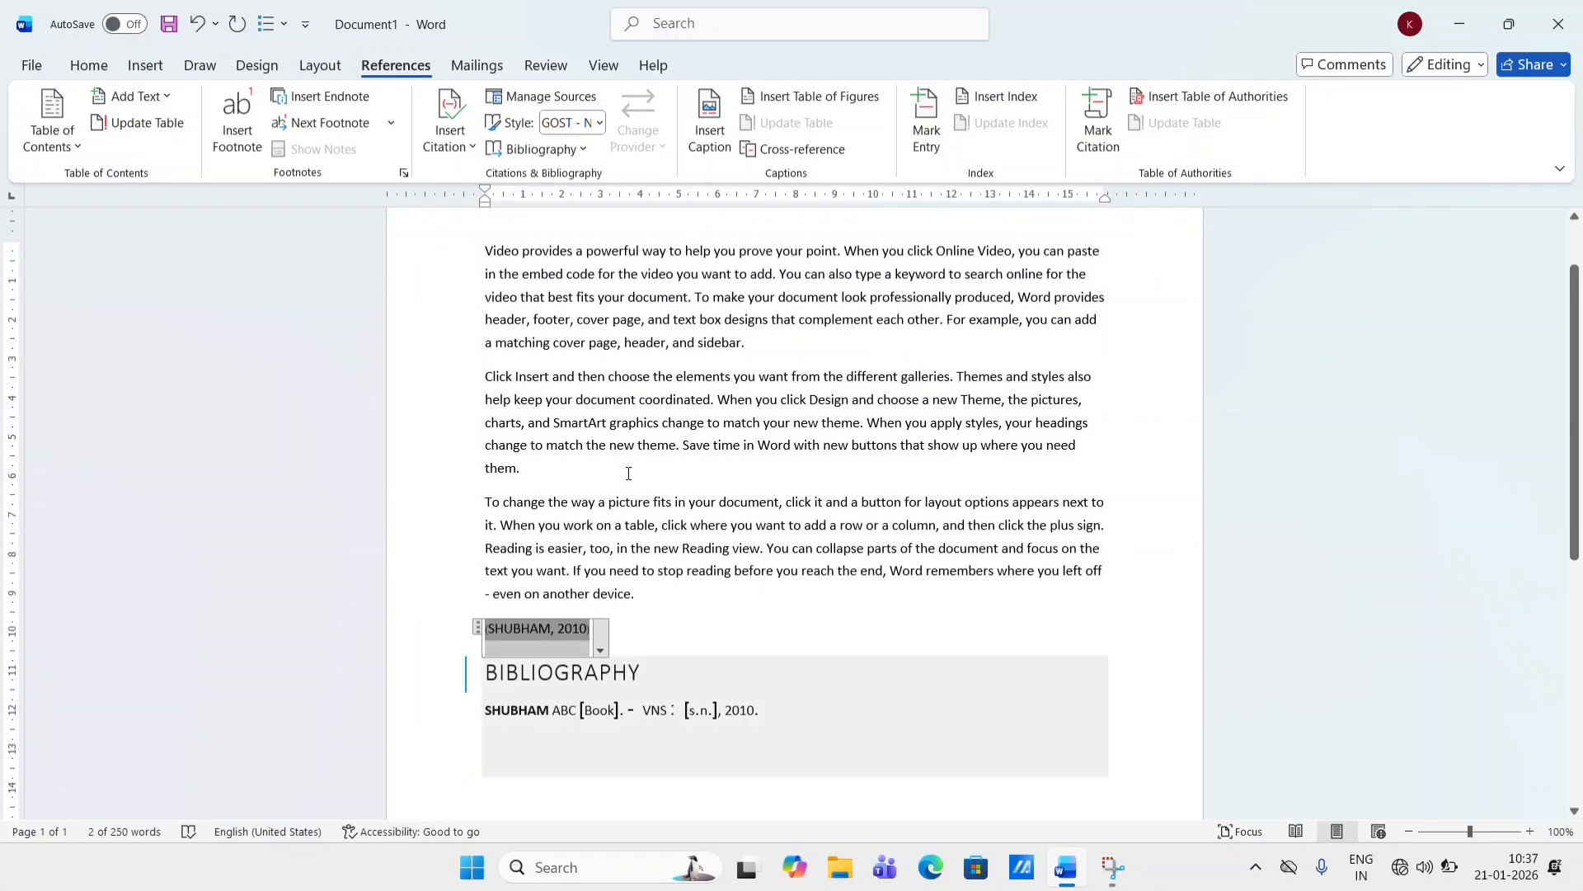
pyautogui.scroll(1, 628, 473)
pyautogui.scroll(-2, 629, 474)
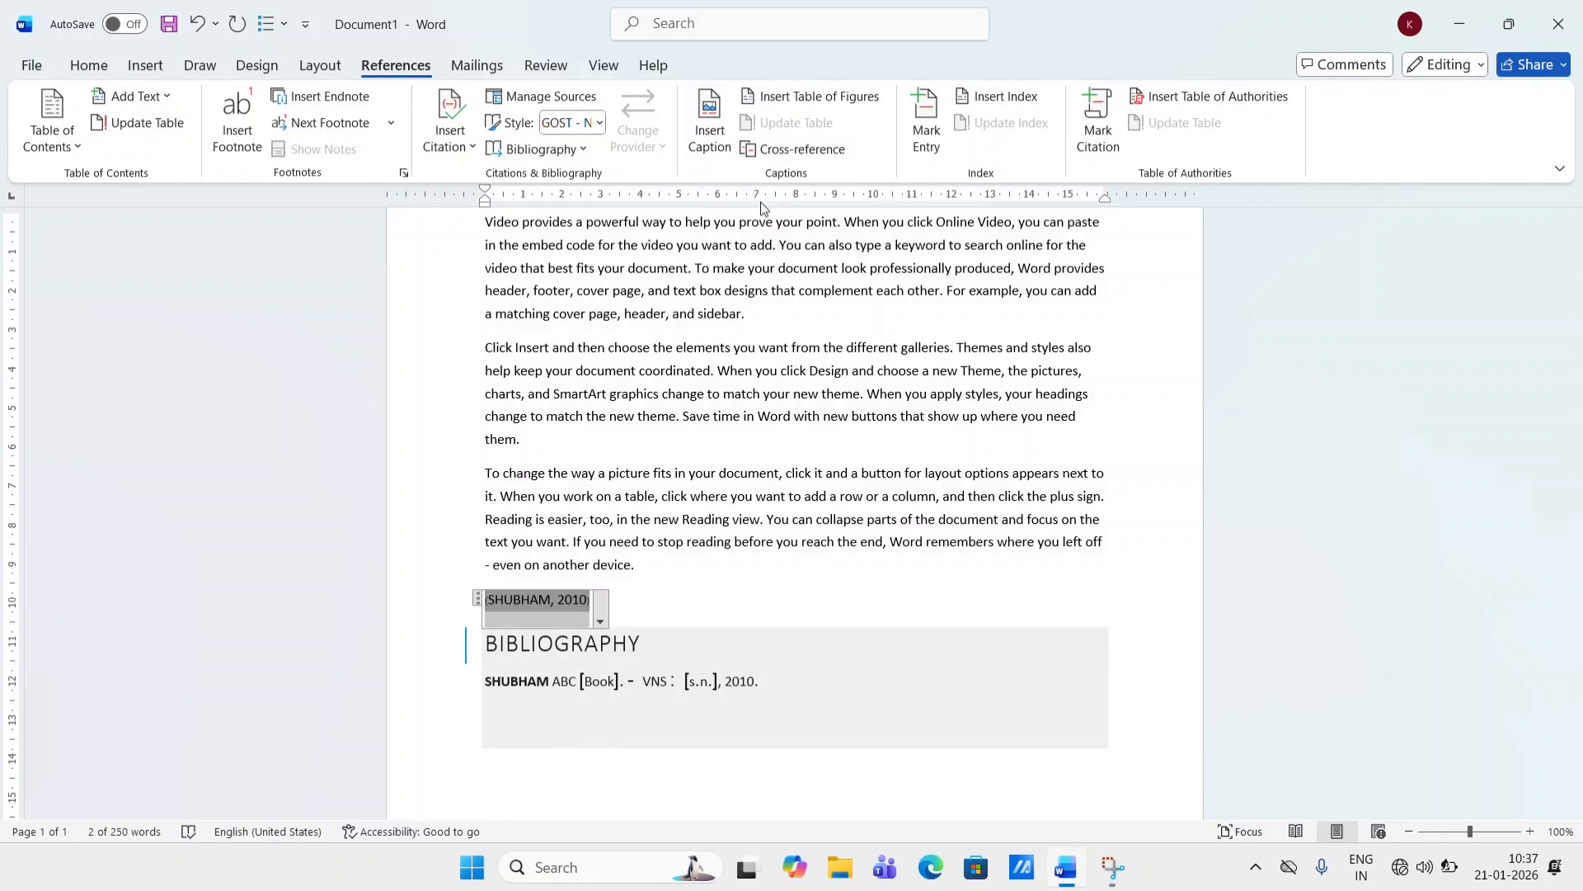
pyautogui.scroll(2, 845, 388)
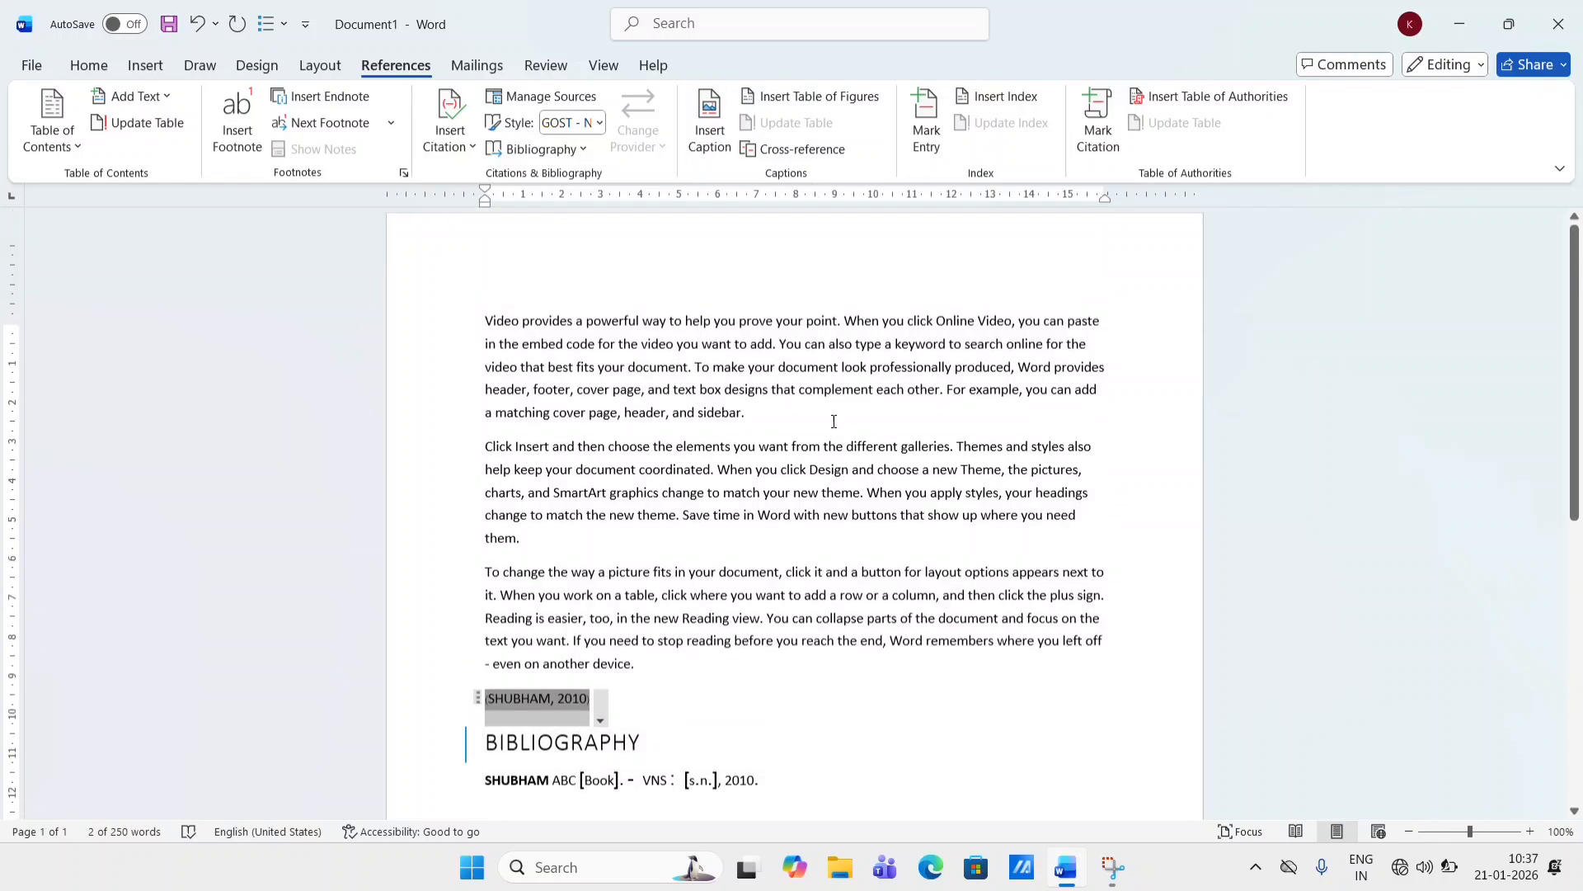
# - Clear the document again and regenerate random text with =RAND(3,5)
pyautogui.click(833, 422)
pyautogui.hotkey('ctrl', 'a')
pyautogui.press('BackSpace')
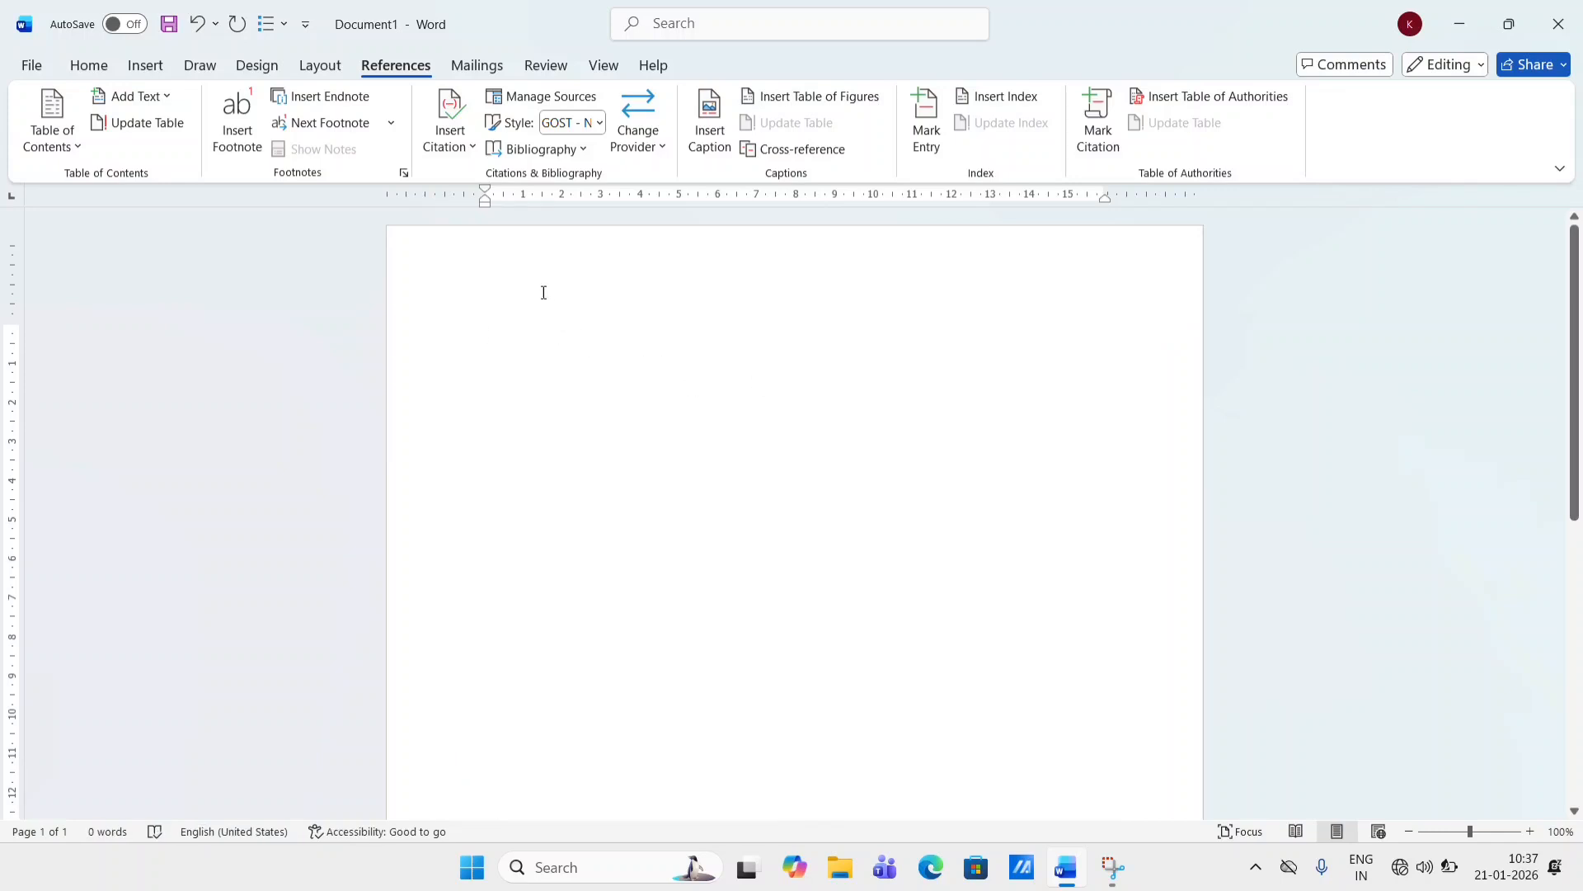
pyautogui.write('=RAND(3,5')
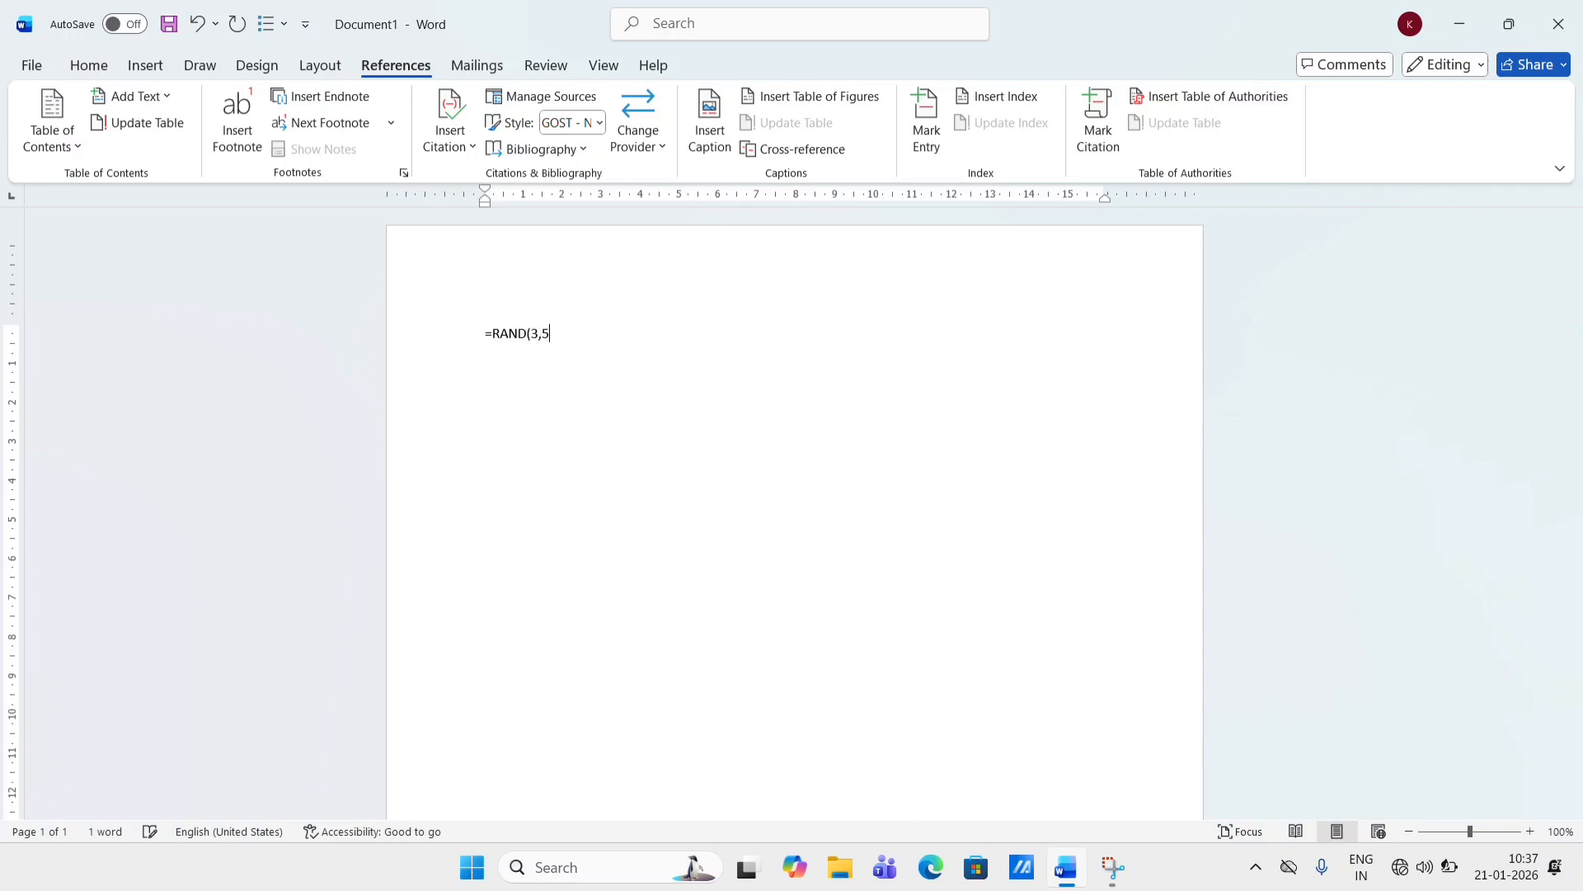
pyautogui.press('Return')
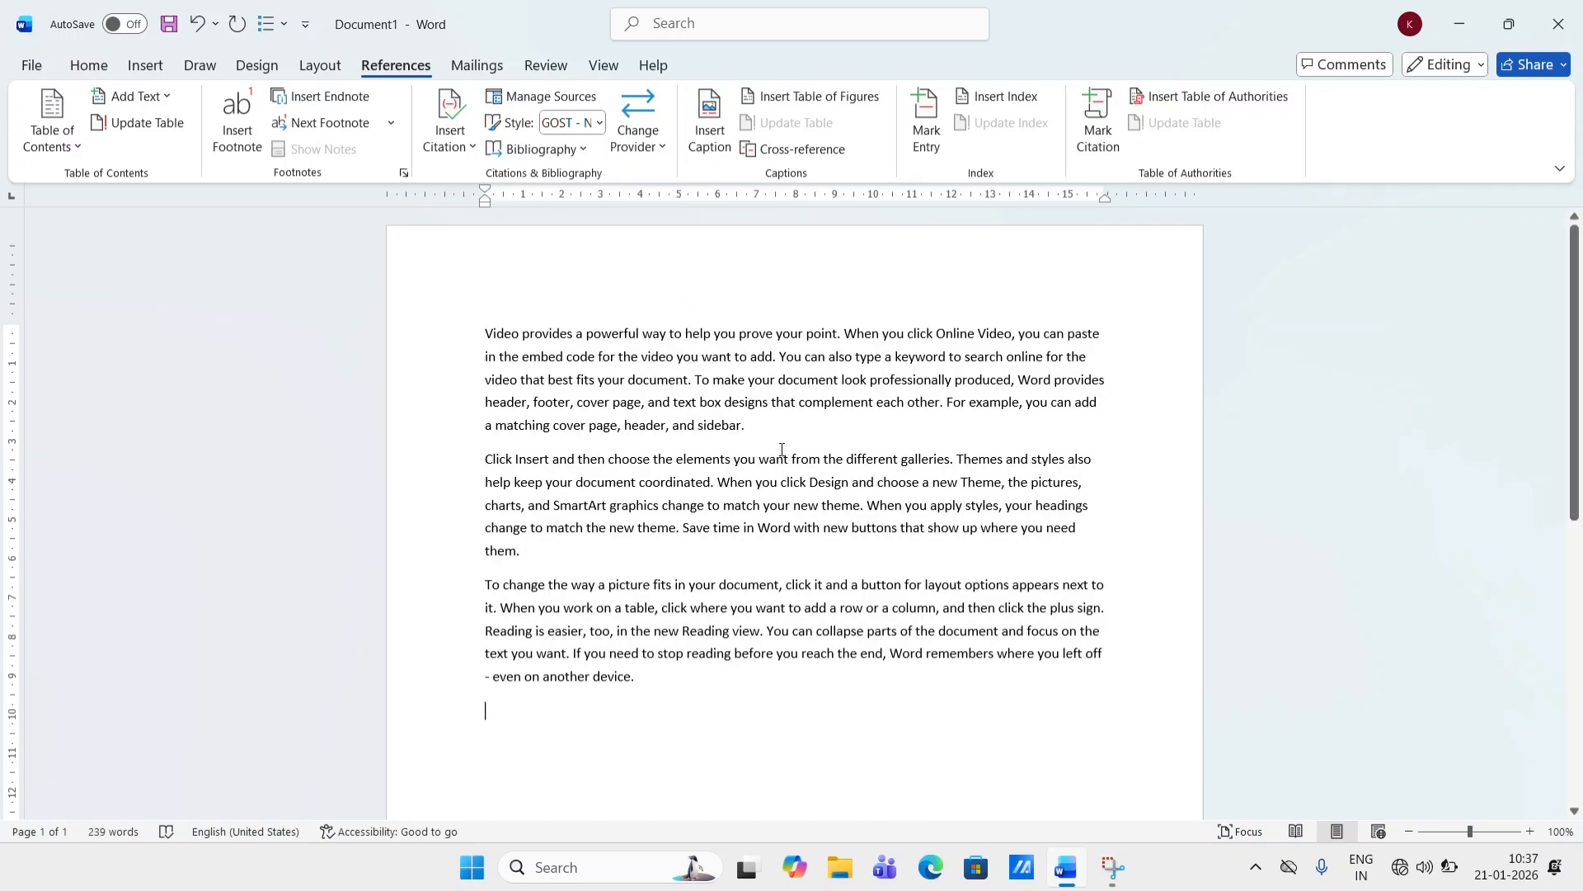
# - Add three blank lines after the first paragraph
pyautogui.press('Return')
pyautogui.press('Return')
pyautogui.press('Return')
pyautogui.press('Return')
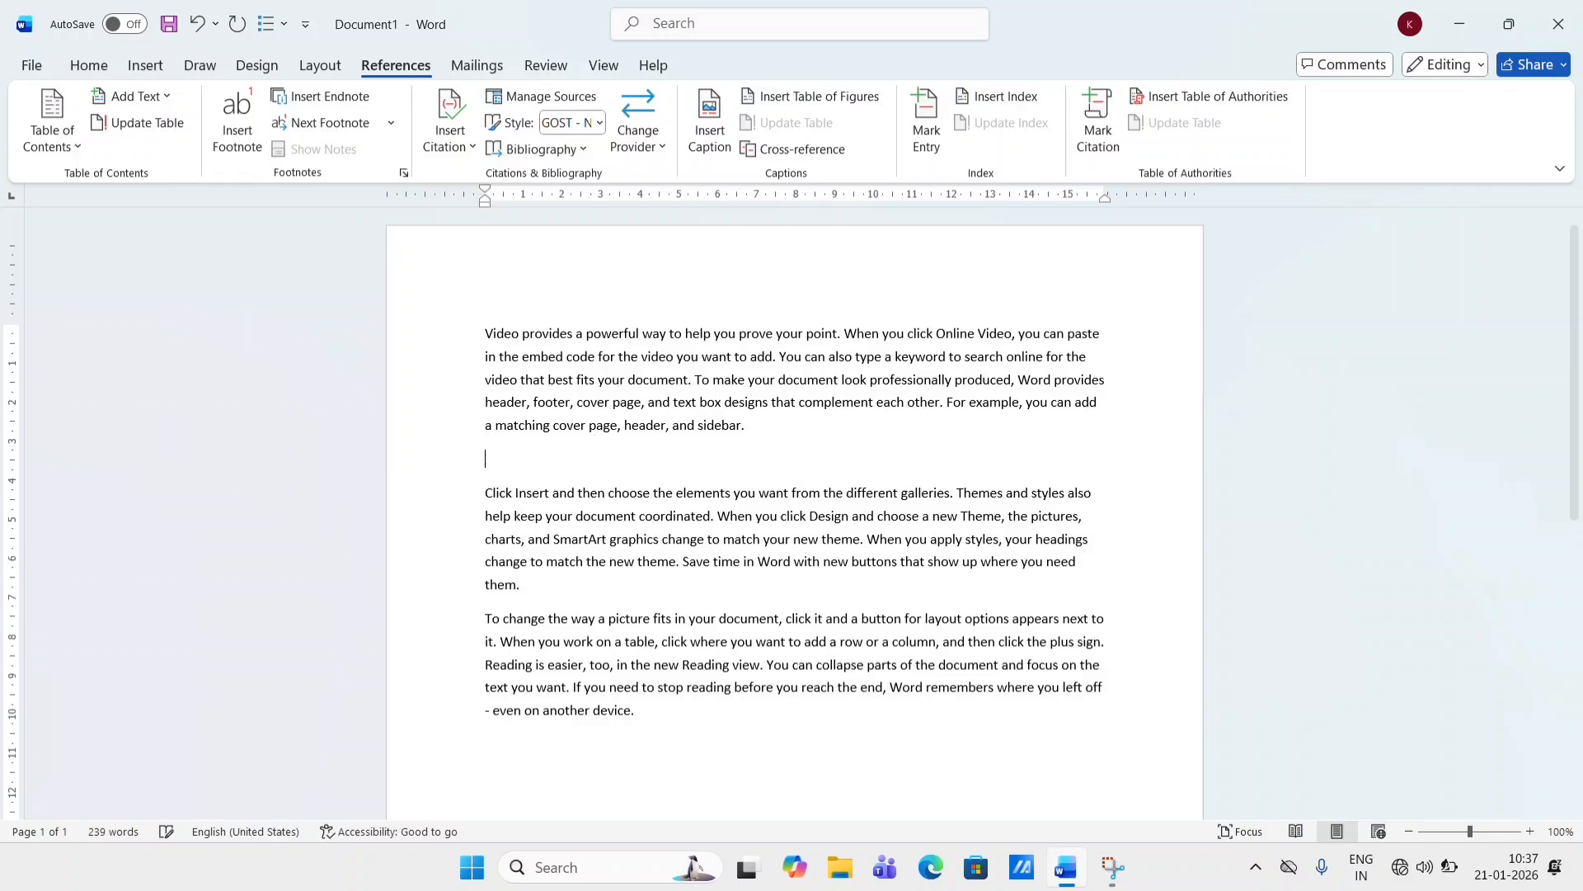
# - Draw a smiley face shape about 3.2 × 3.5 cm in the gap after the first paragraph
pyautogui.click(146, 65)
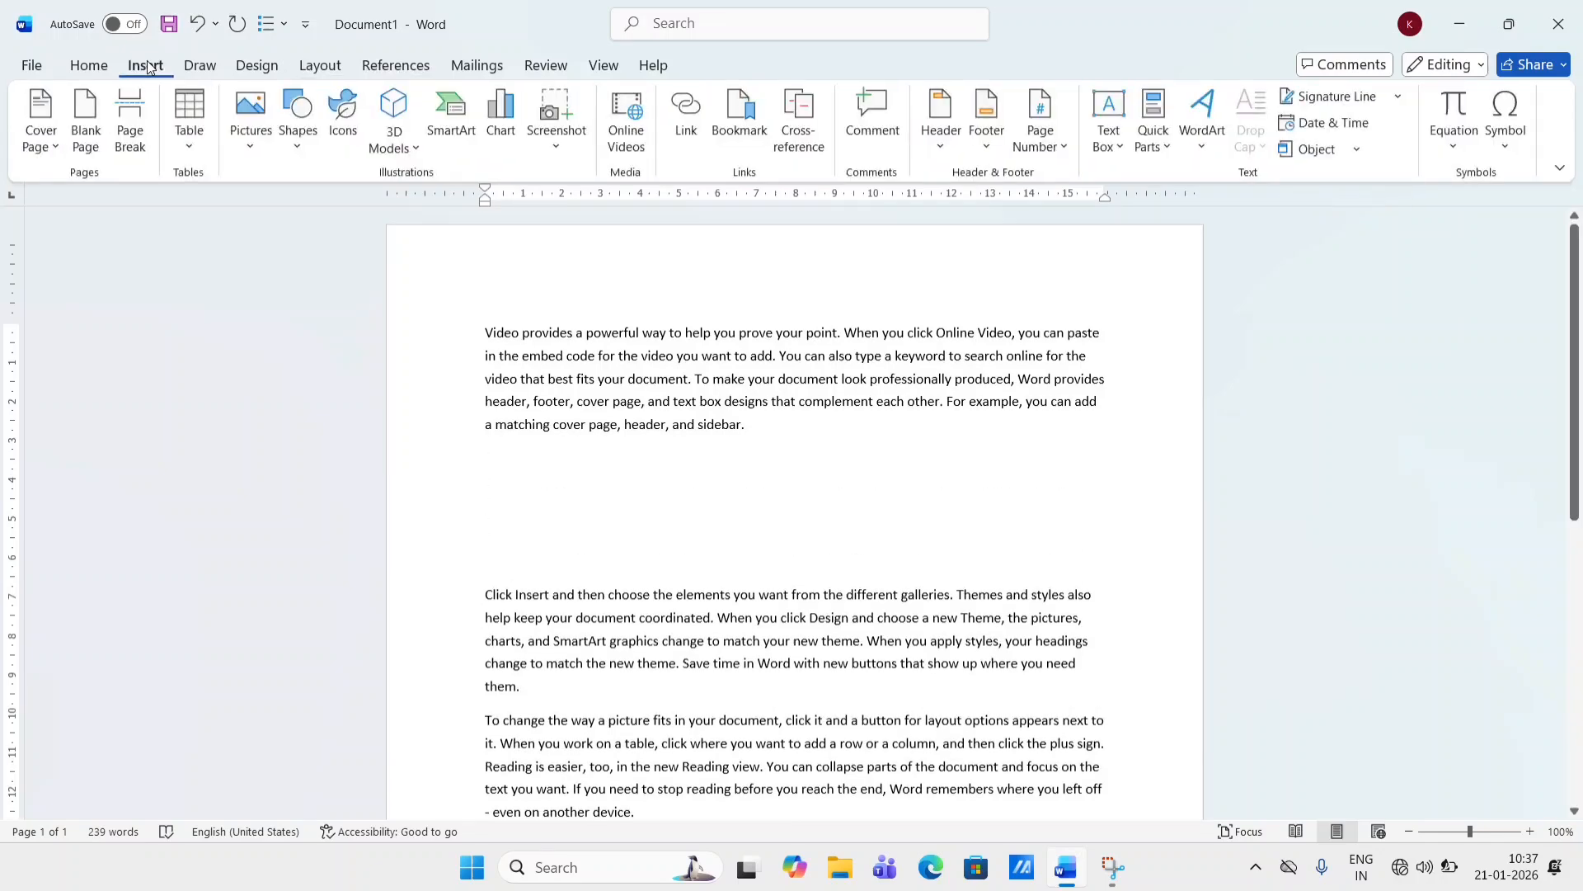
pyautogui.click(299, 116)
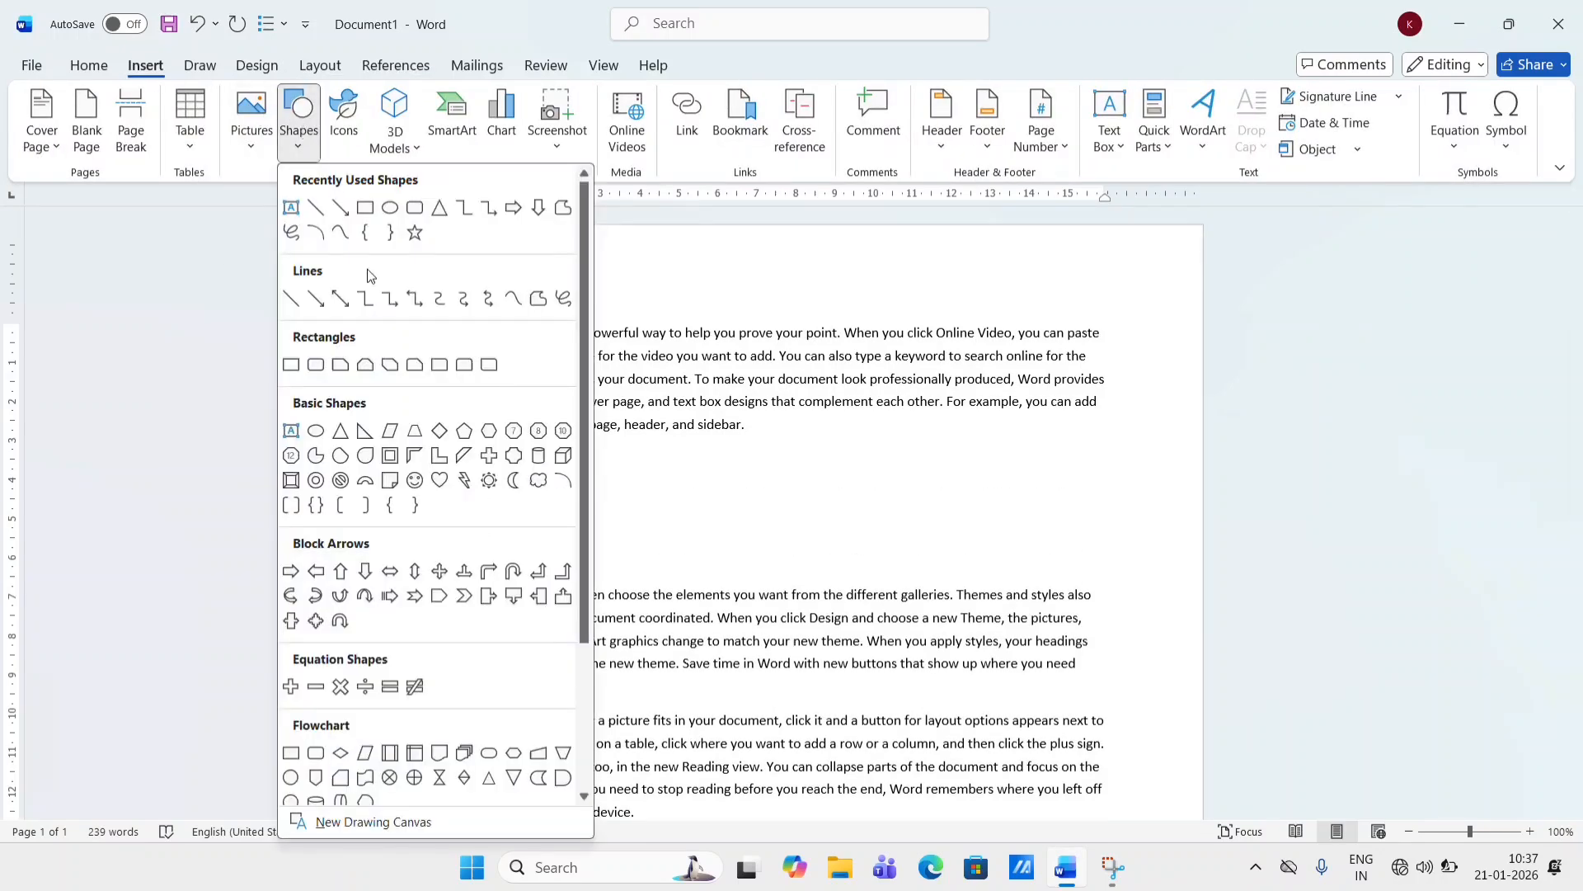
pyautogui.click(414, 482)
pyautogui.moveTo(791, 437); pyautogui.dragTo(913, 550)
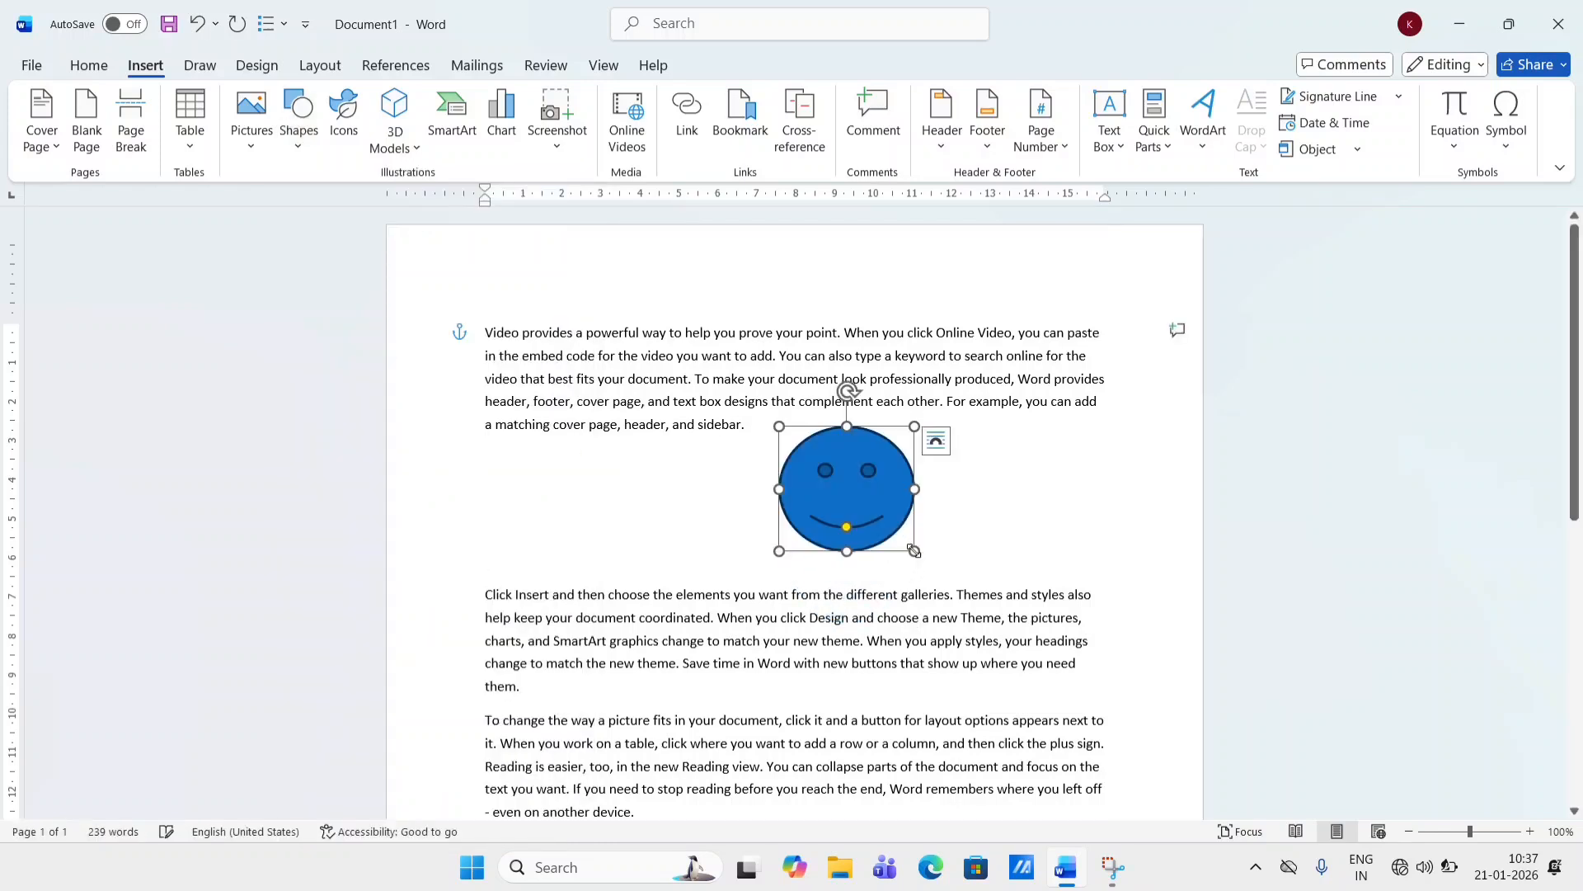
# - Add three blank lines after the second paragraph
pyautogui.scroll(-2, 913, 550)
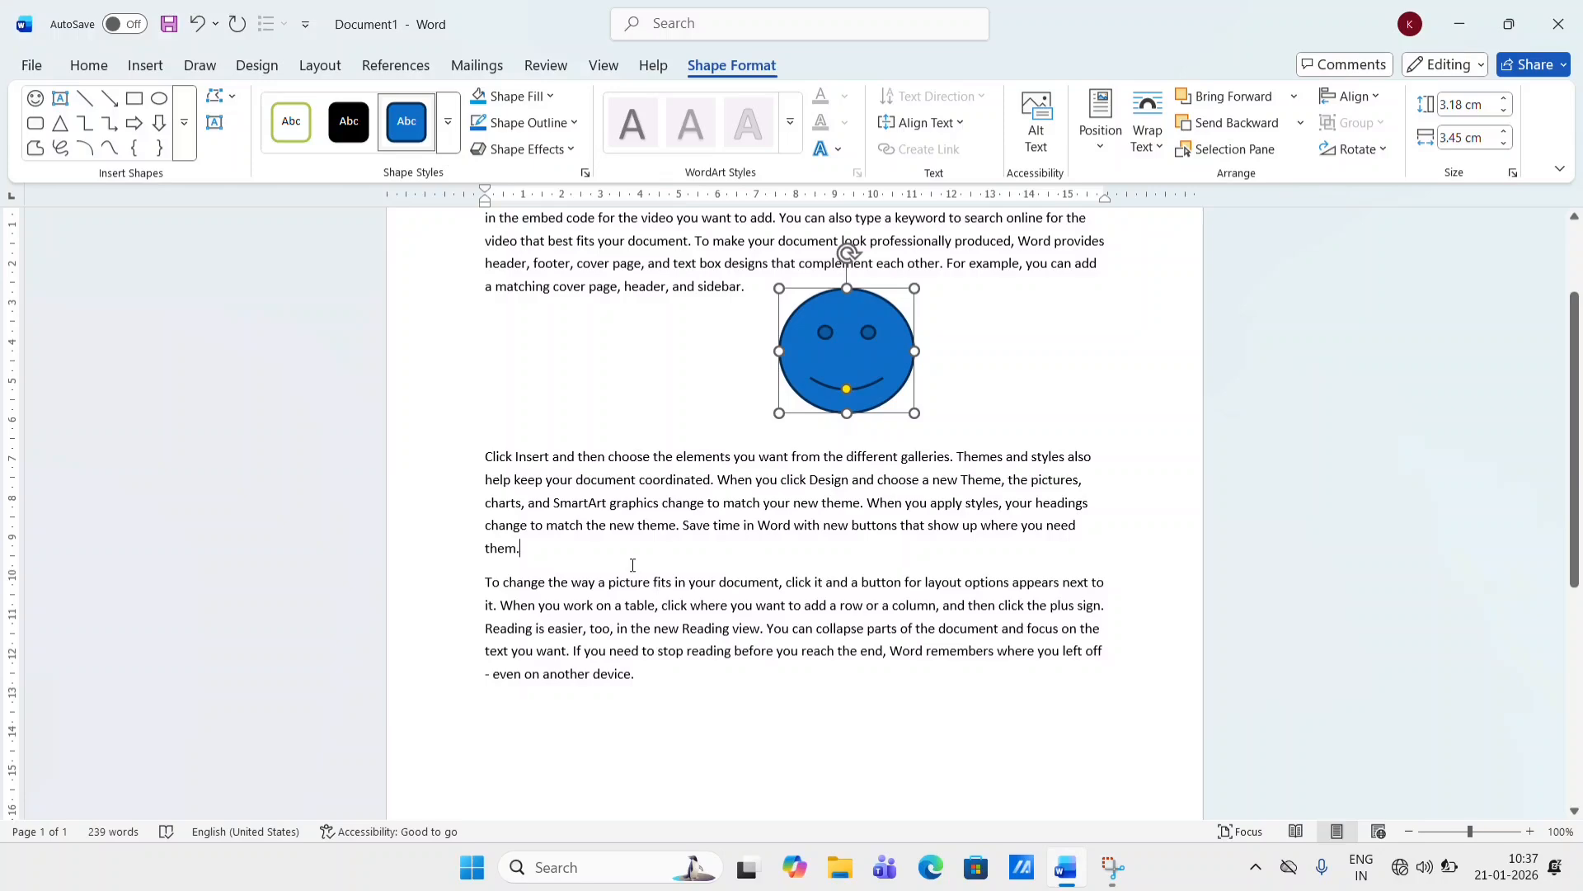
pyautogui.click(633, 565)
pyautogui.press('Return')
pyautogui.press('Return')
pyautogui.press('Return')
pyautogui.press('Return')
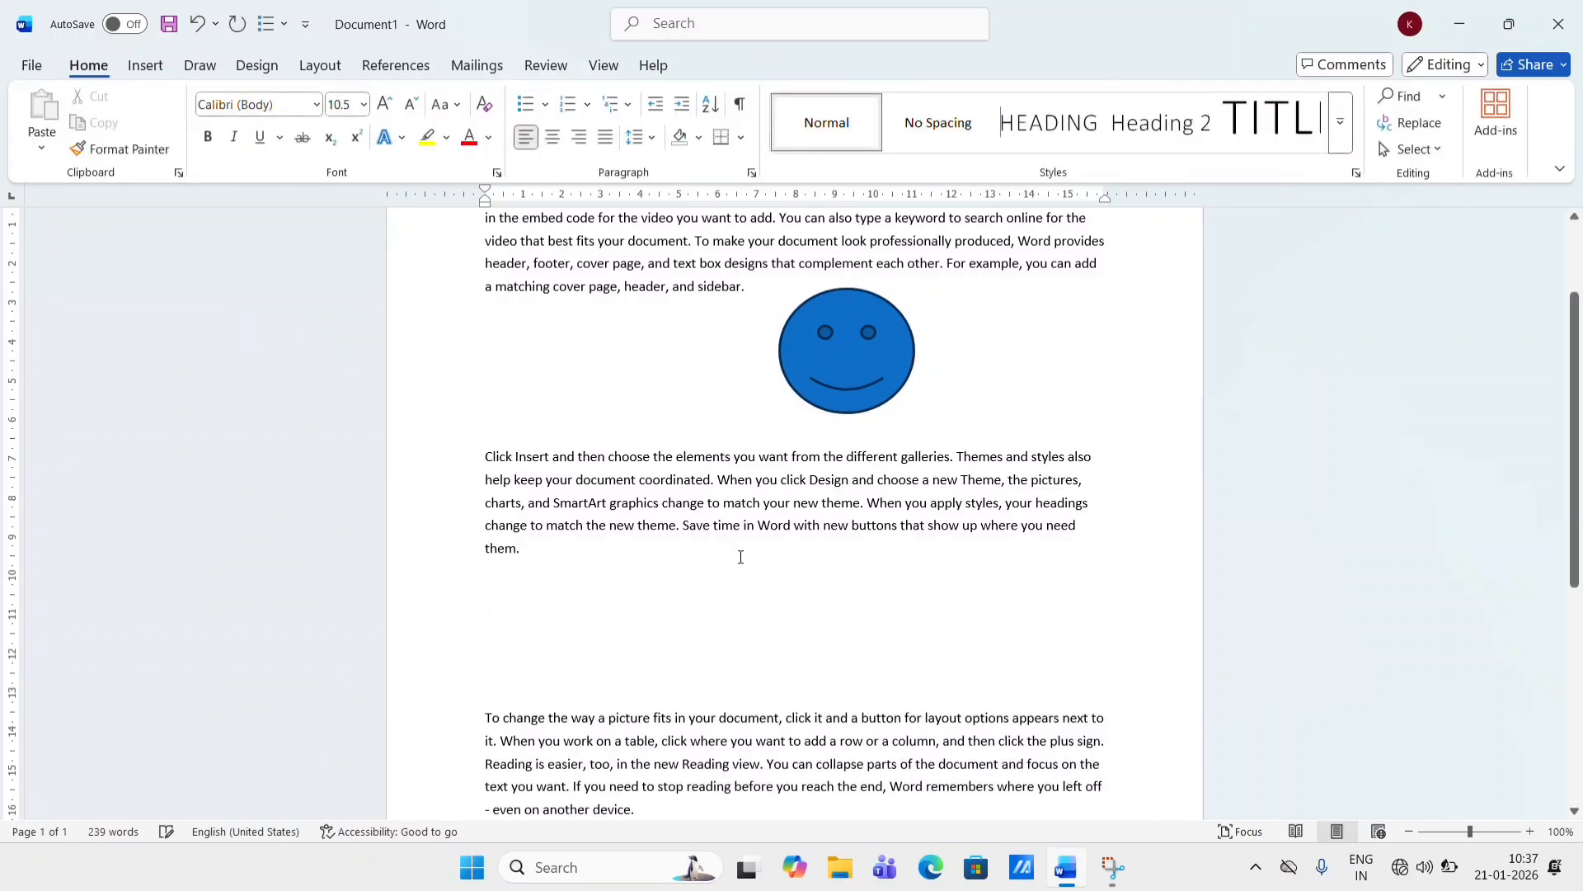
# - Draw a sun shape about 3.5 × 4.5 cm in the gap after the second paragraph
pyautogui.click(153, 66)
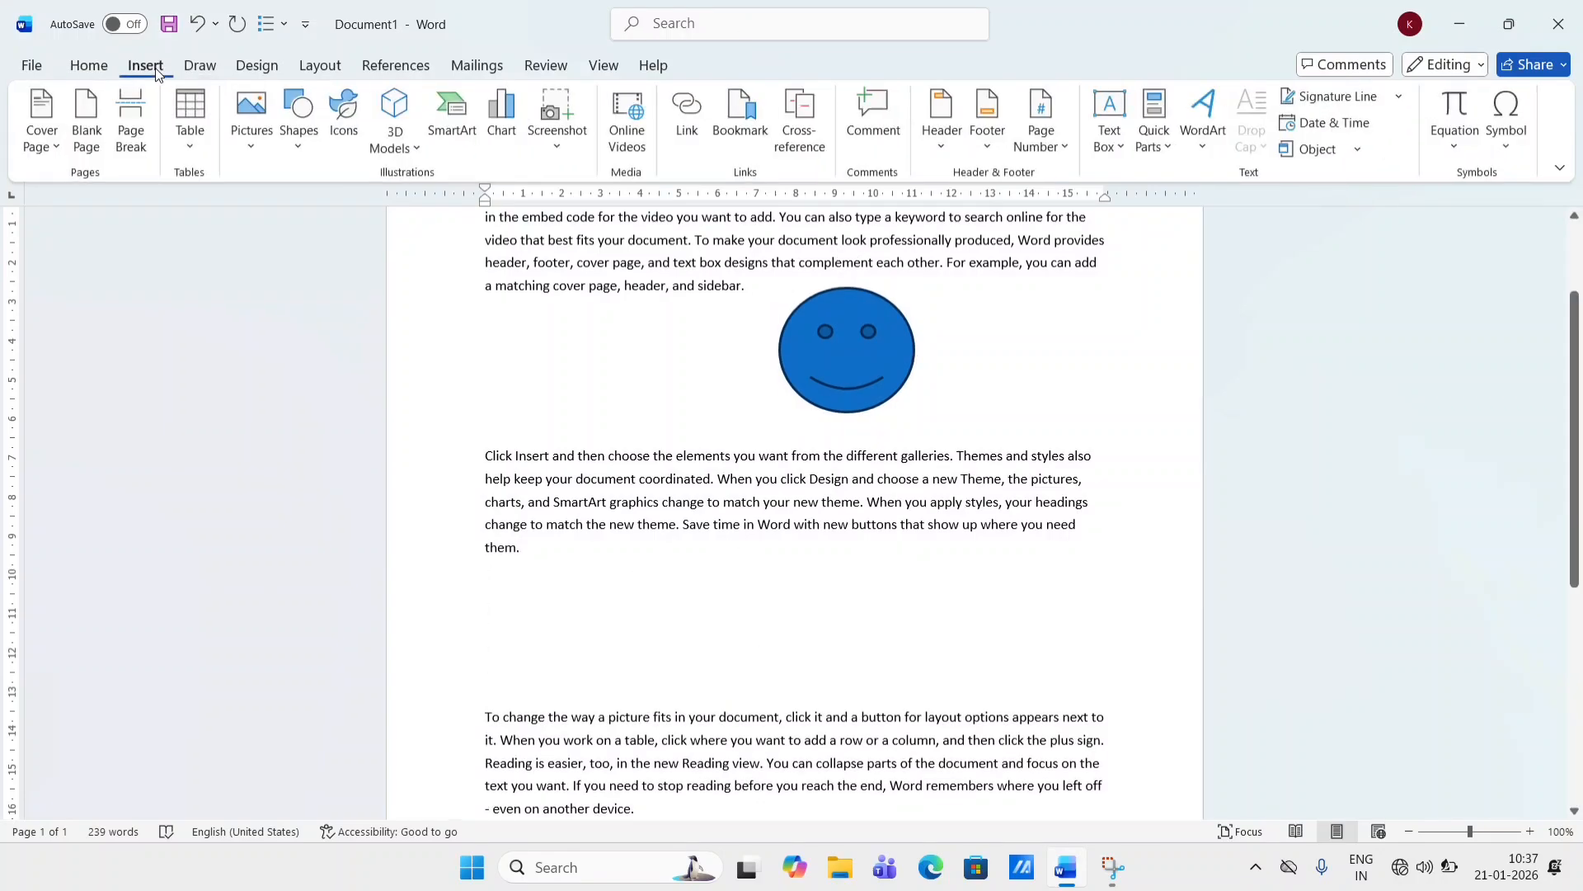
pyautogui.click(304, 116)
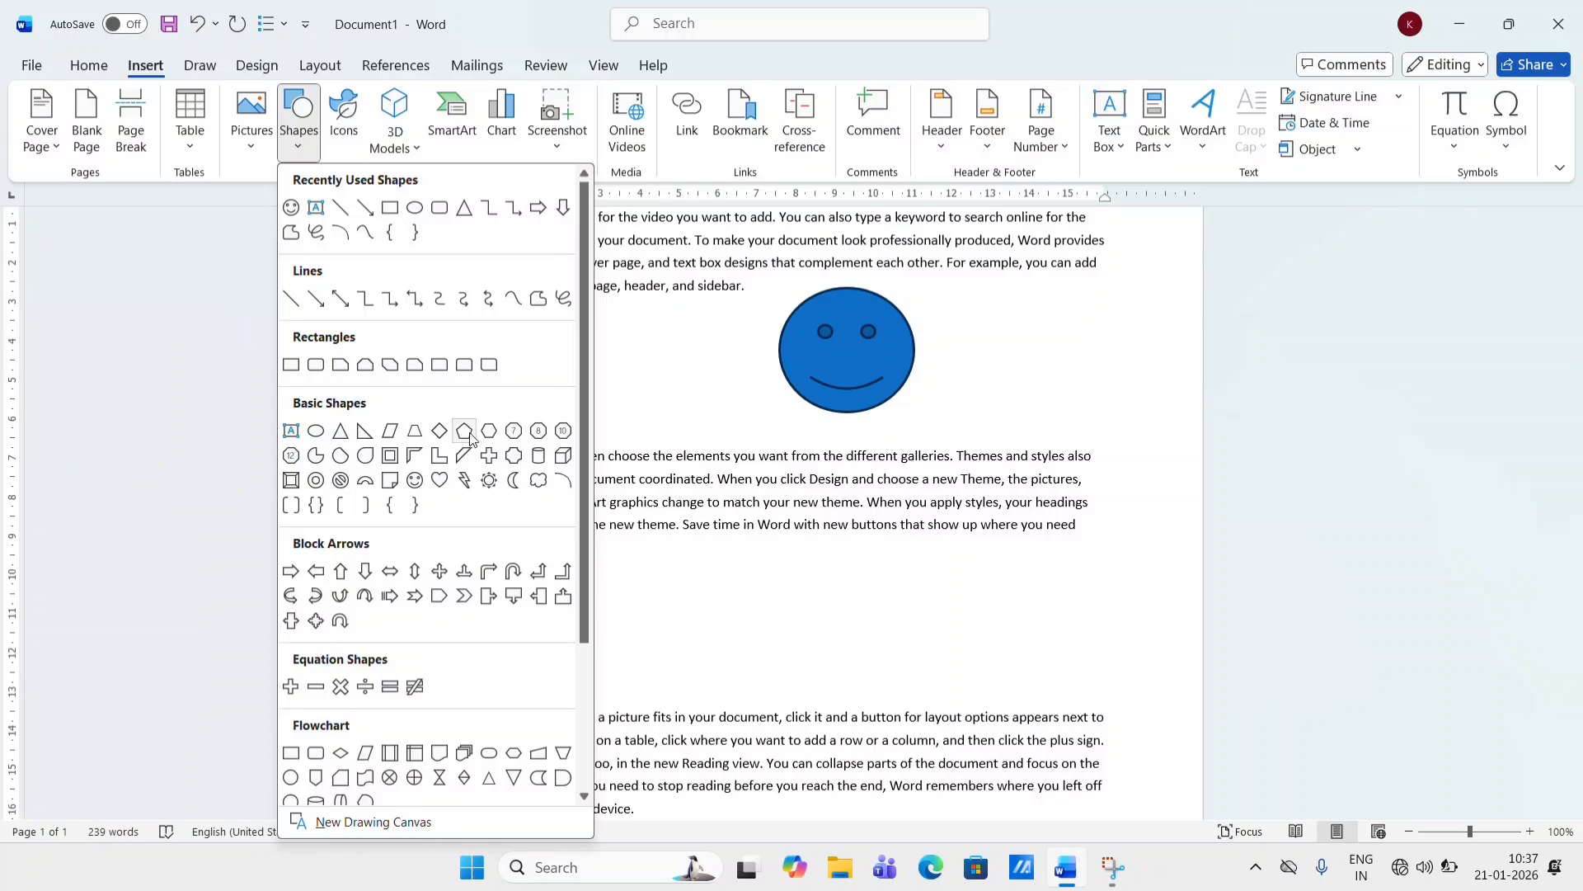
pyautogui.click(489, 480)
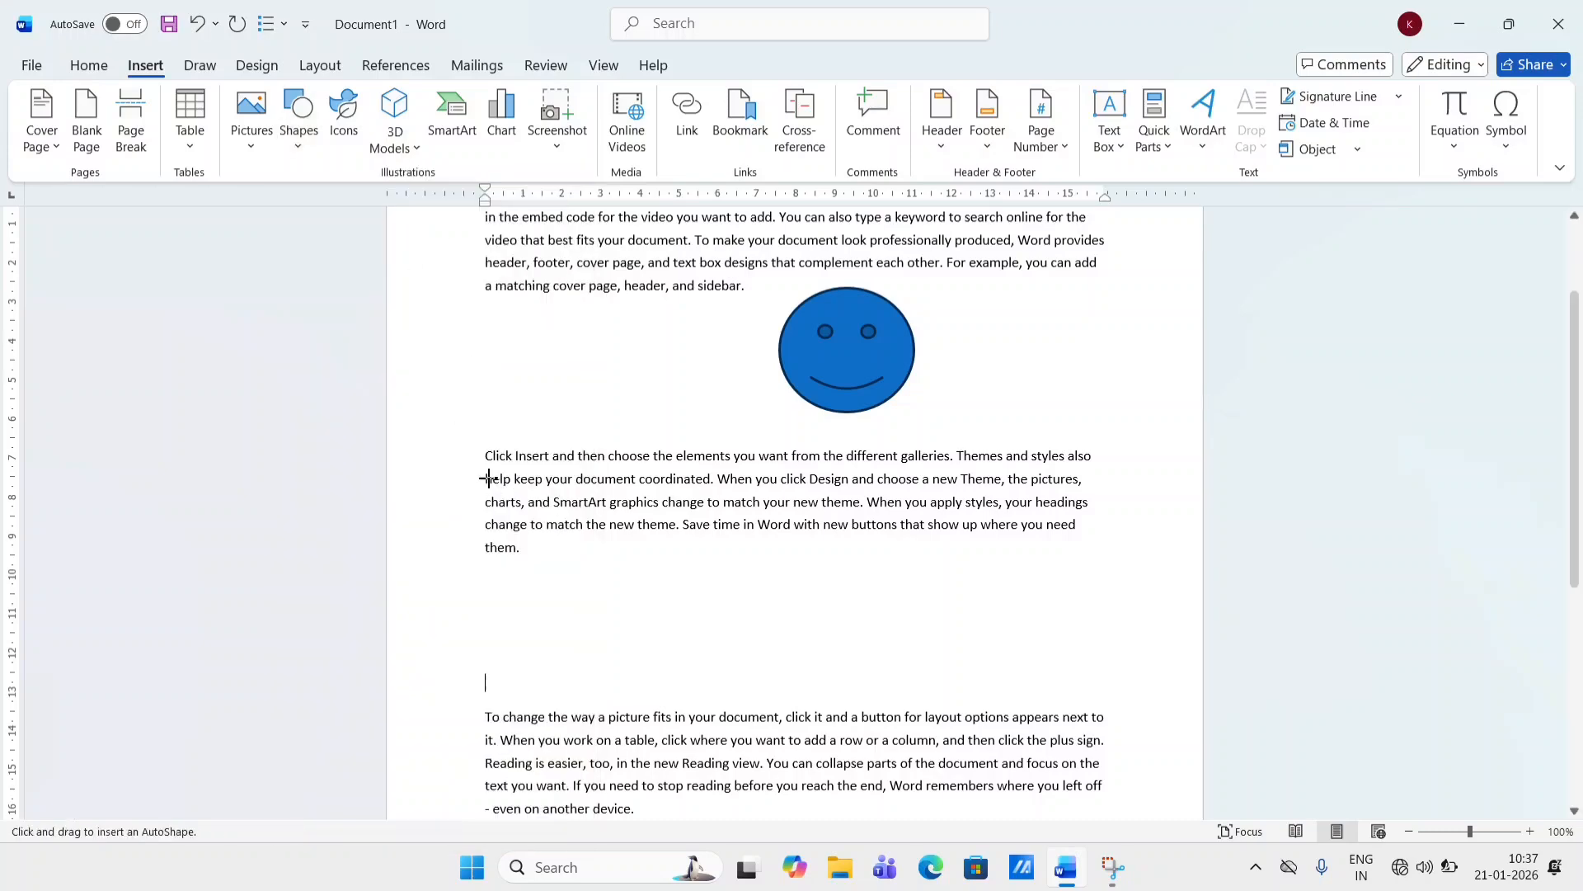
pyautogui.moveTo(796, 559); pyautogui.dragTo(973, 697)
pyautogui.scroll(-3, 973, 697)
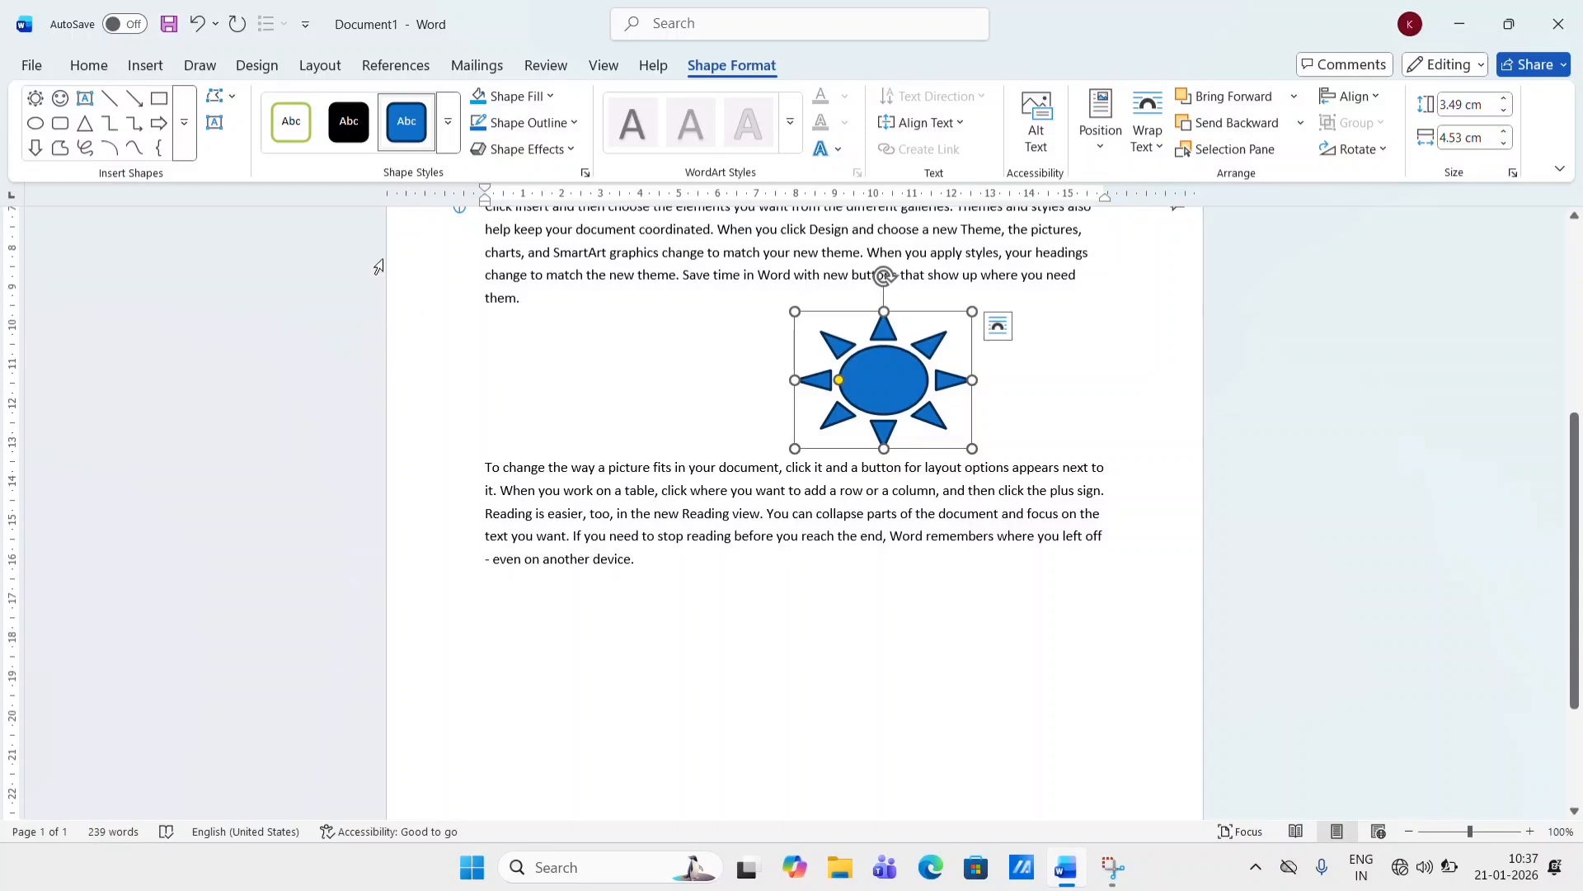
# - Draw a cloud shape about 3.4 × 4.5 cm below the third paragraph
pyautogui.click(147, 66)
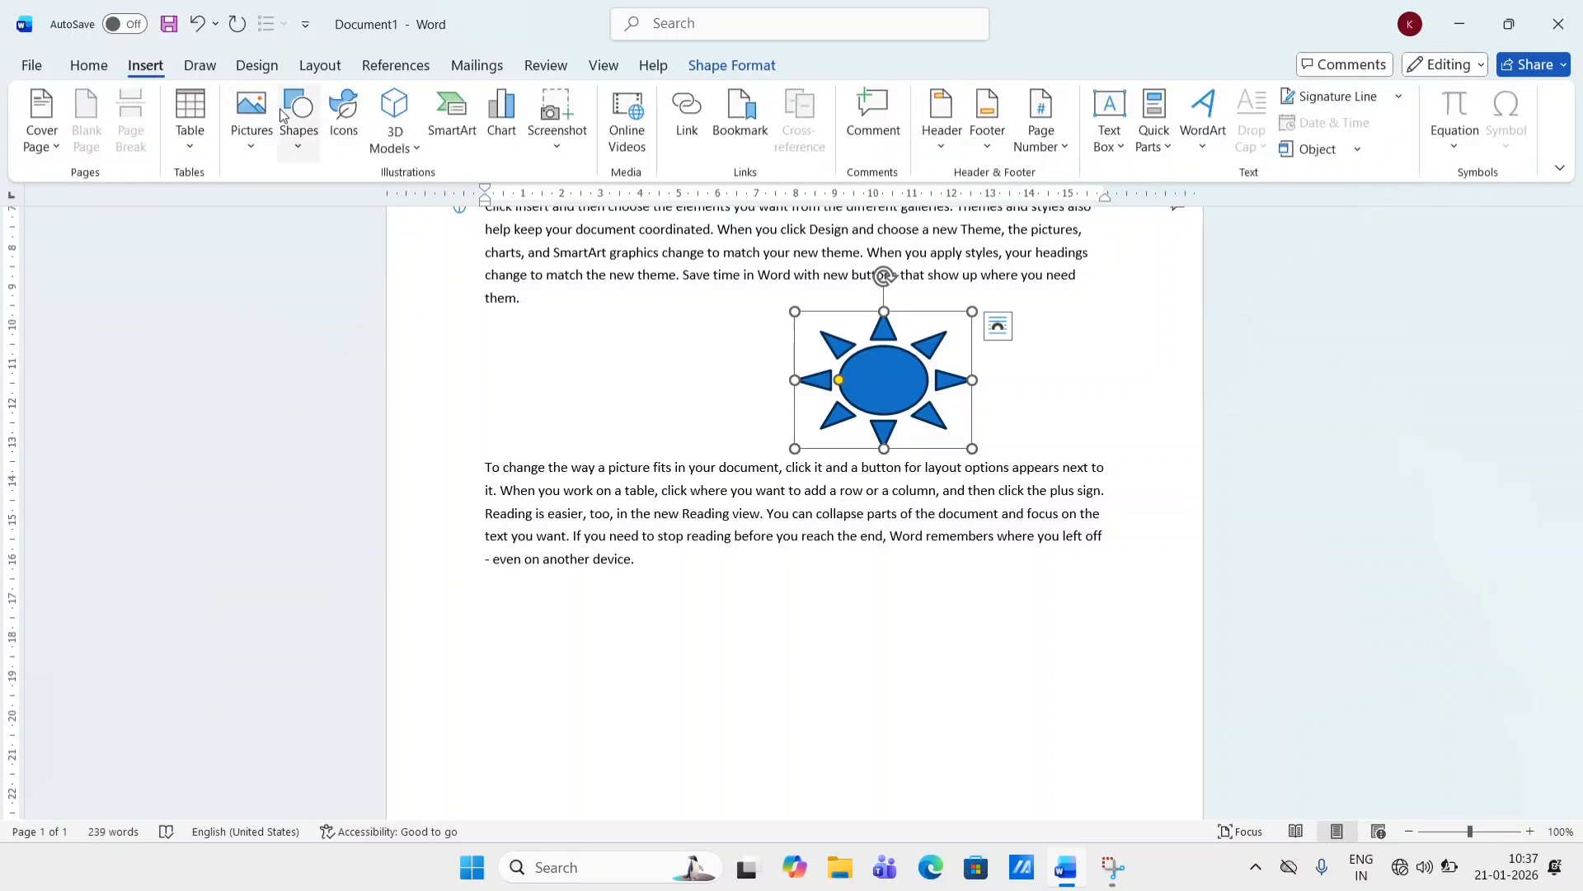
pyautogui.click(298, 123)
pyautogui.click(541, 484)
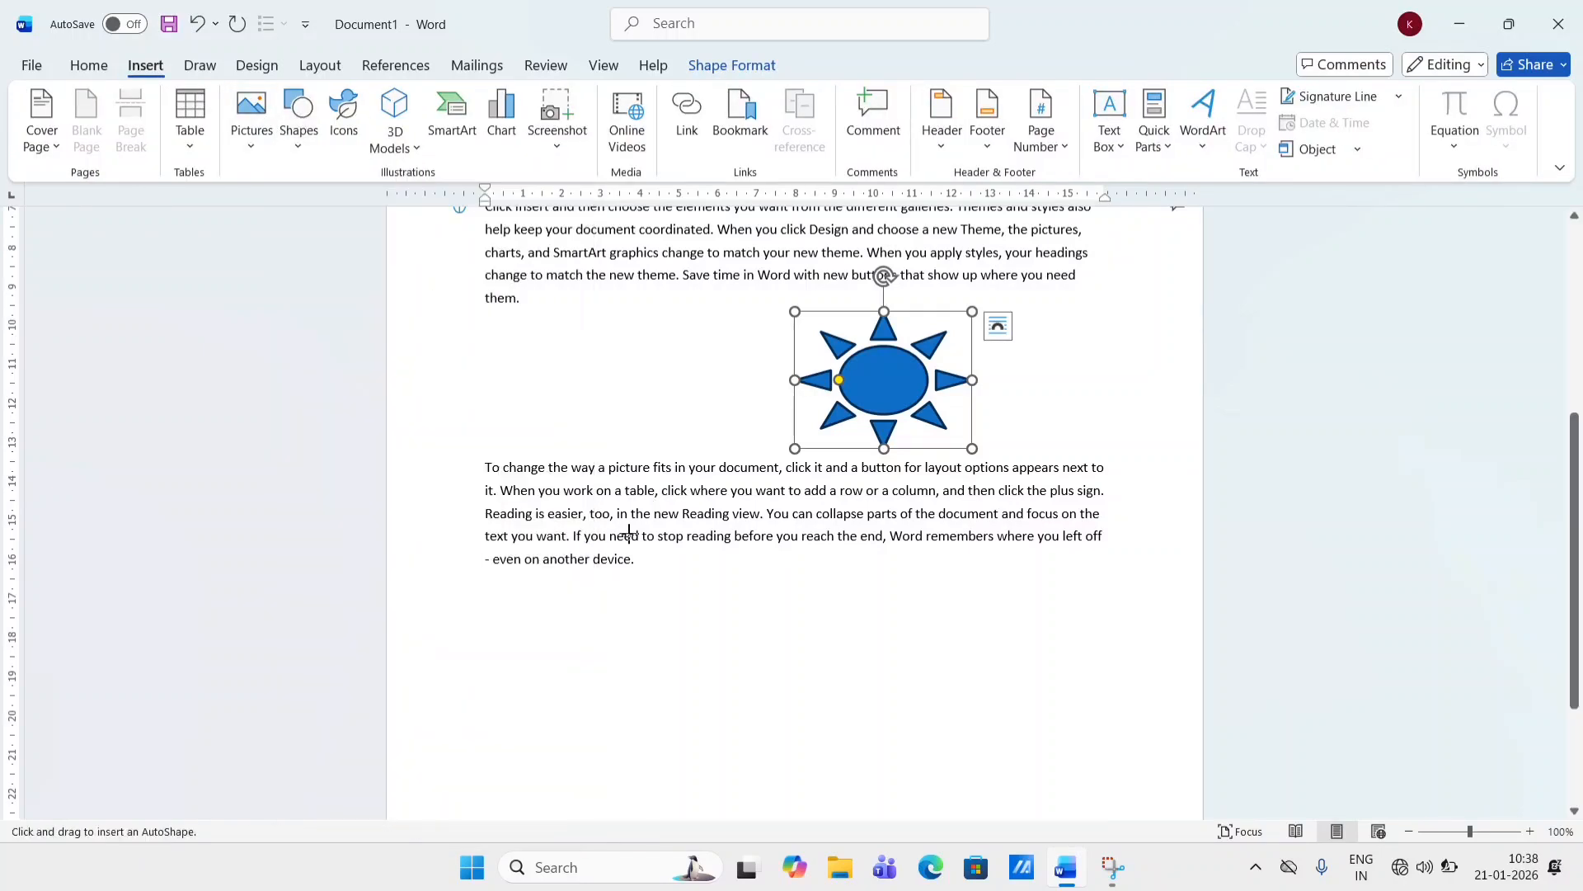
pyautogui.moveTo(807, 594); pyautogui.dragTo(976, 724)
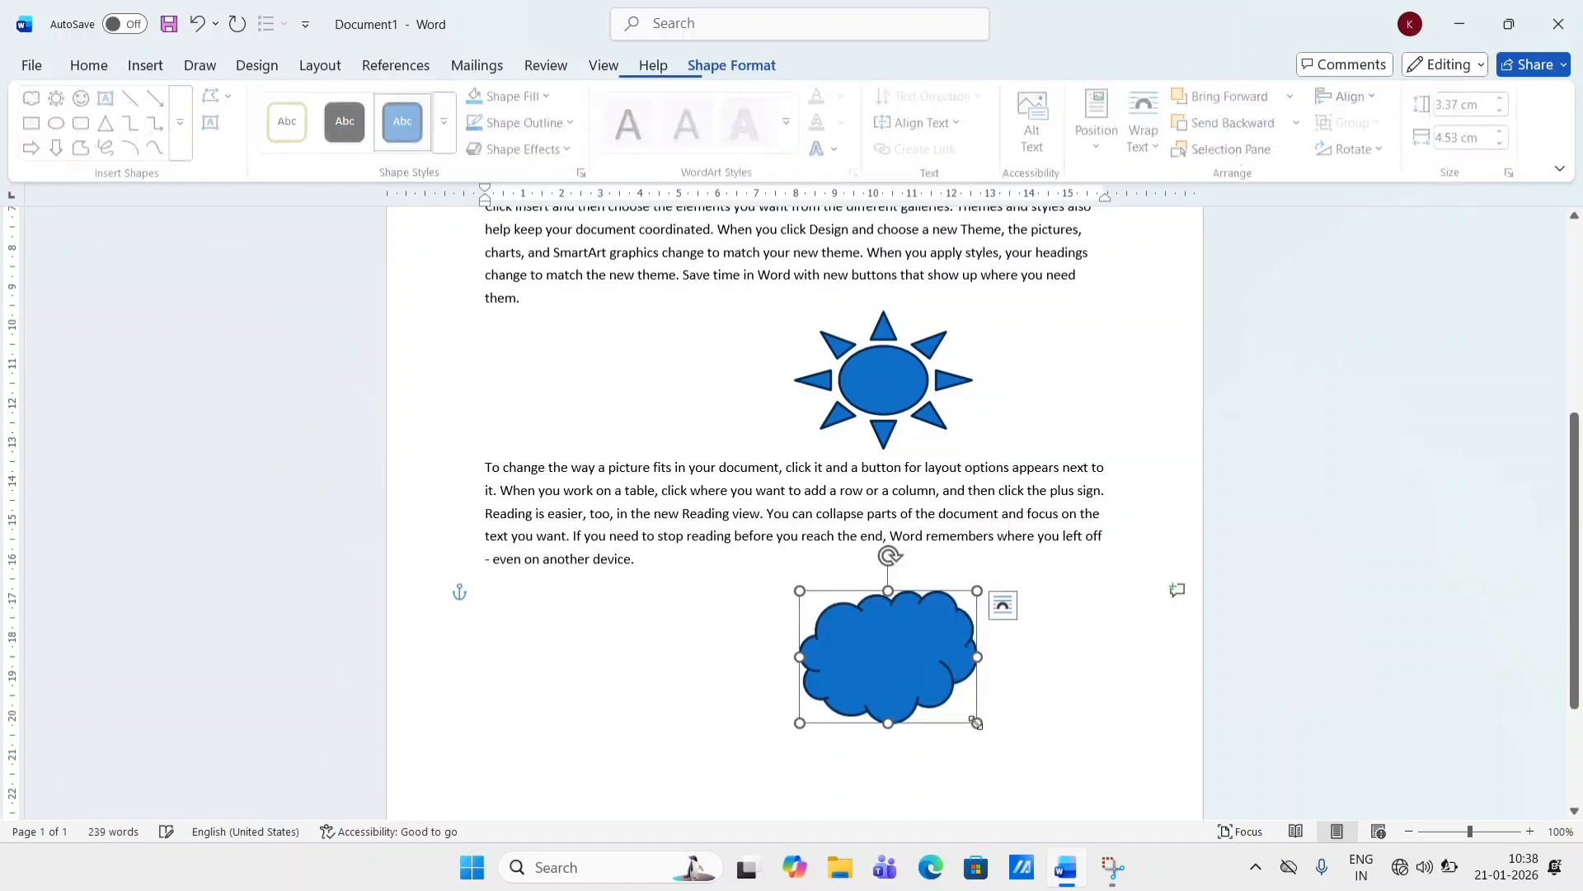
pyautogui.scroll(4, 976, 724)
pyautogui.scroll(-3, 976, 728)
pyautogui.scroll(-3, 978, 725)
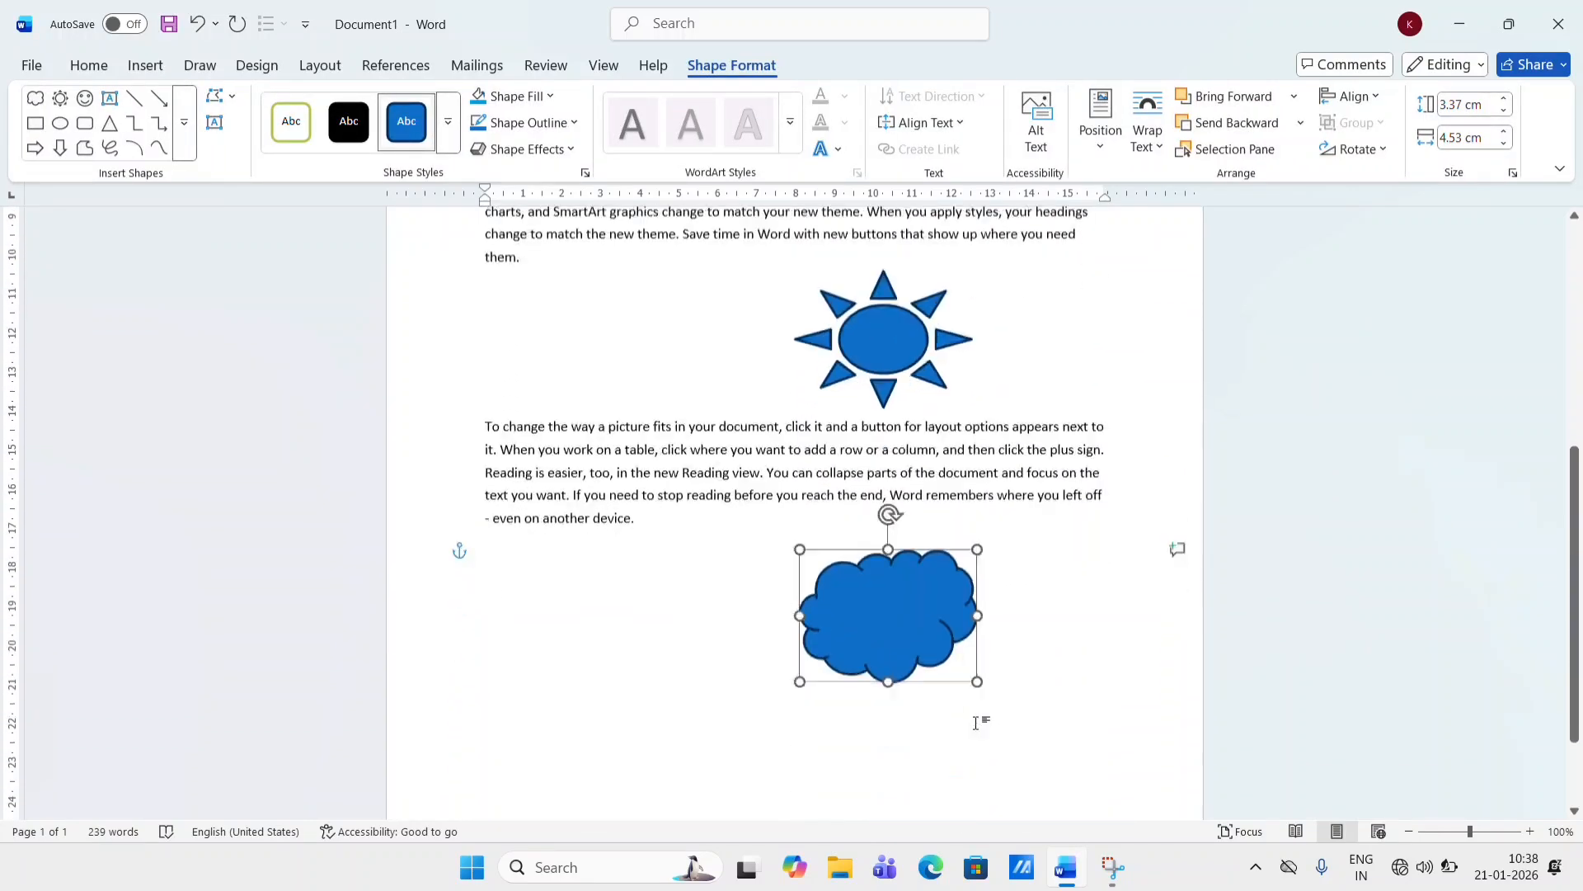
# - Create a new caption label IMAGE while captioning the cloud, then undo the cloud's caption
pyautogui.click(375, 70)
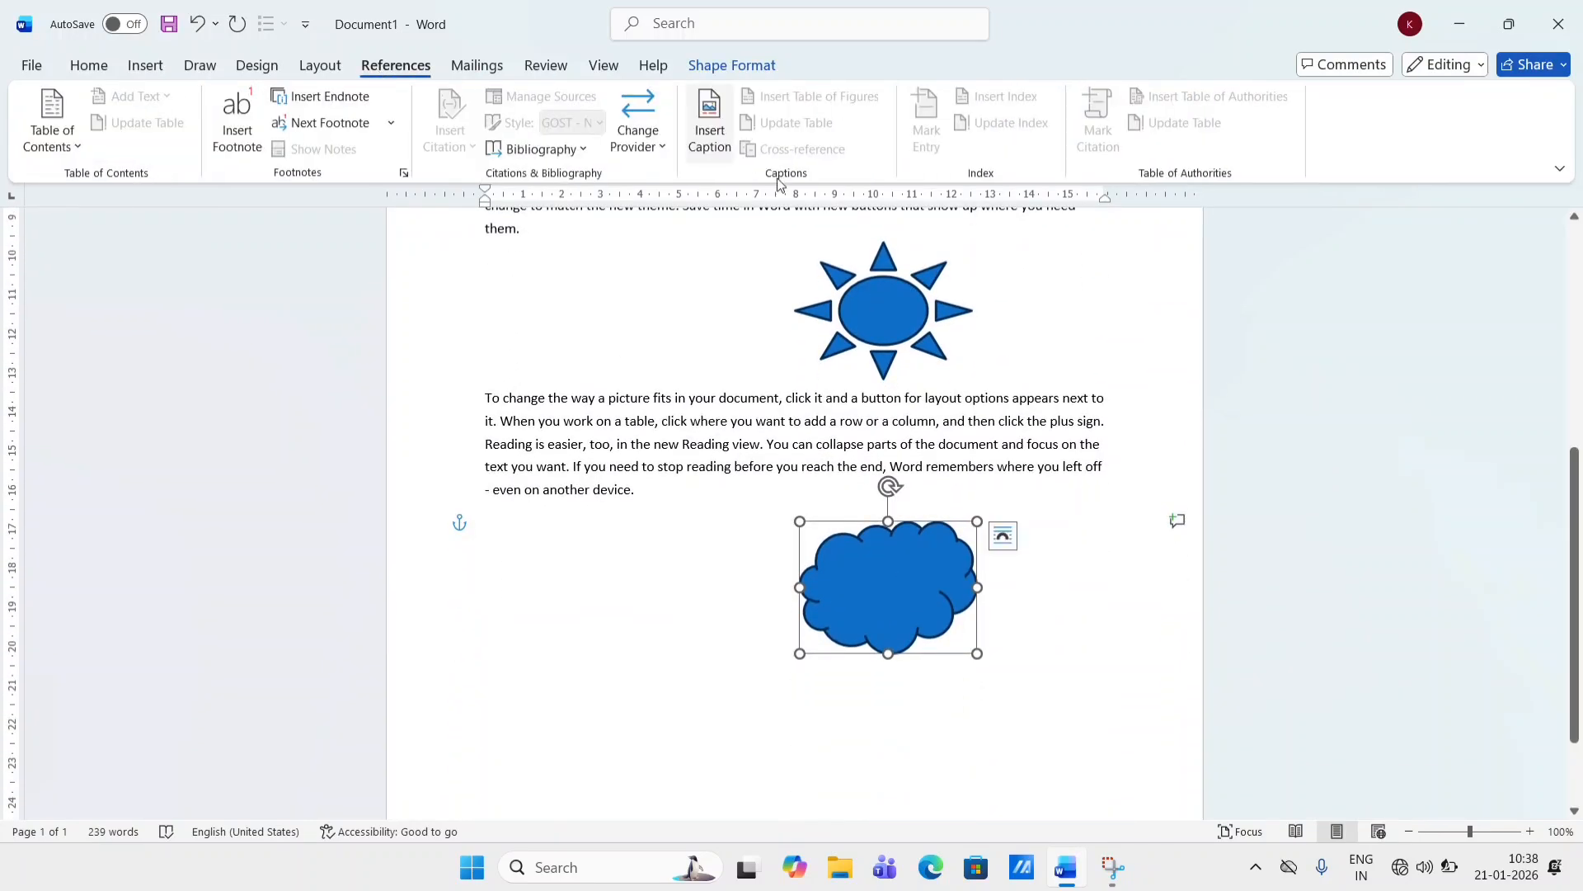
pyautogui.click(704, 144)
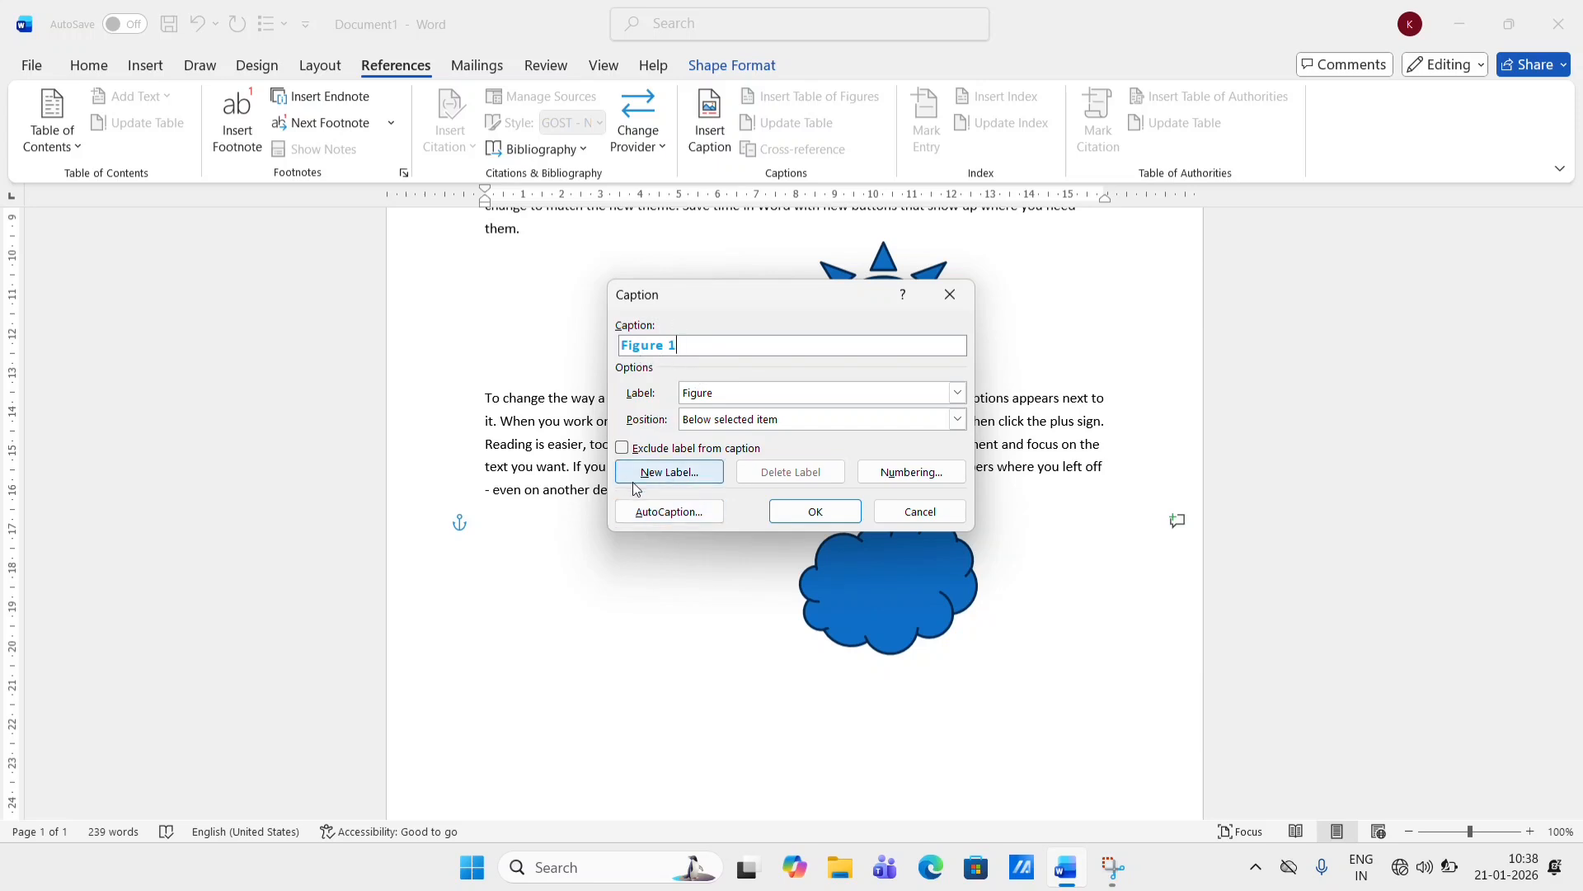
pyautogui.click(663, 475)
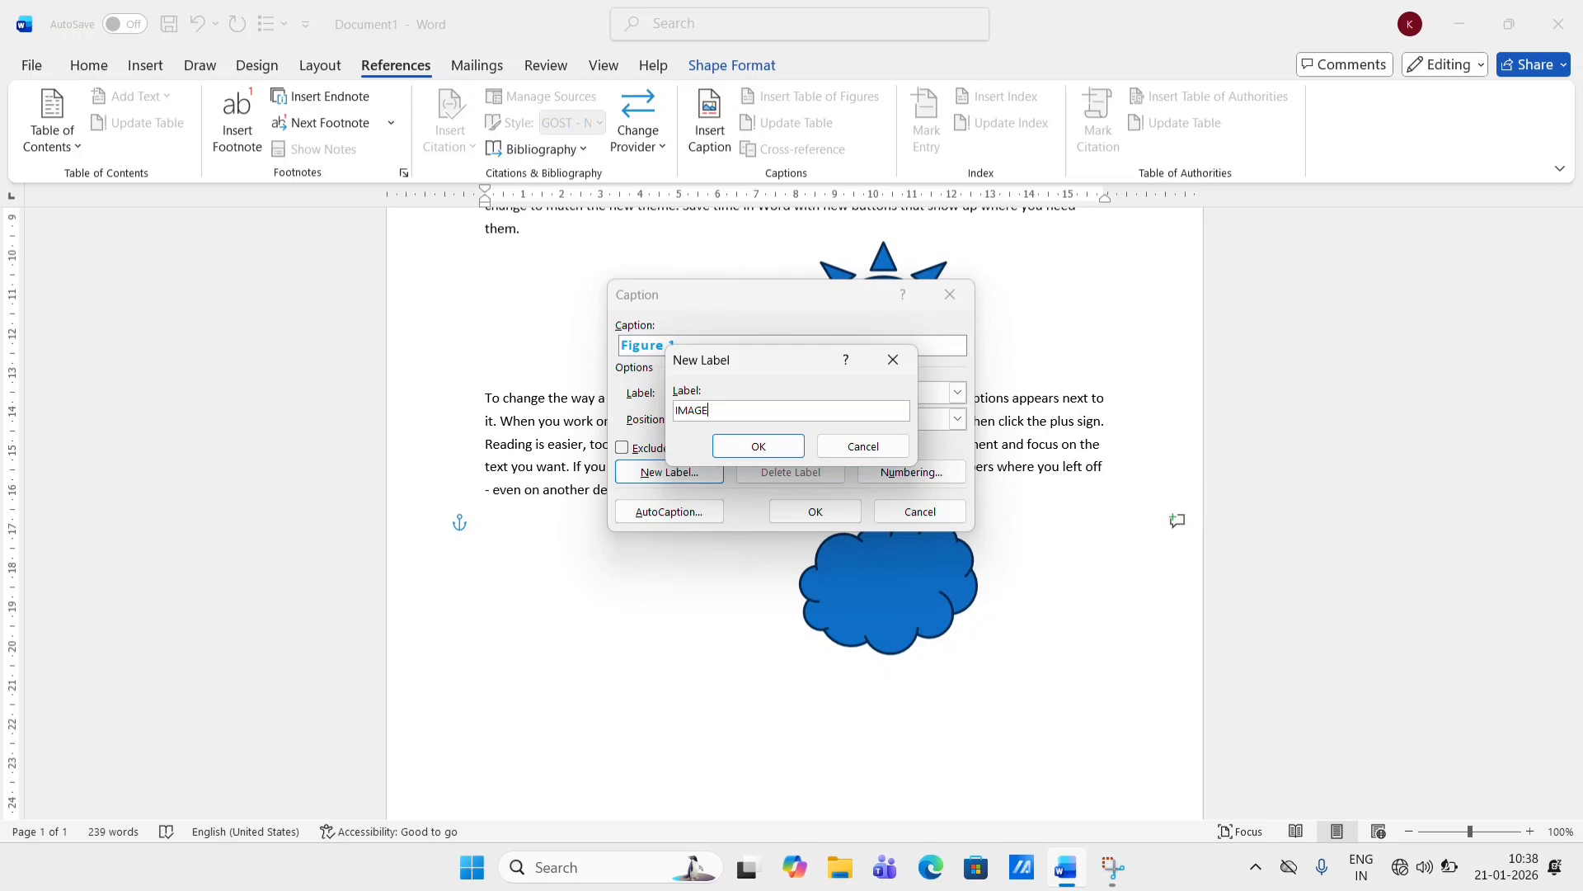
pyautogui.click(755, 446)
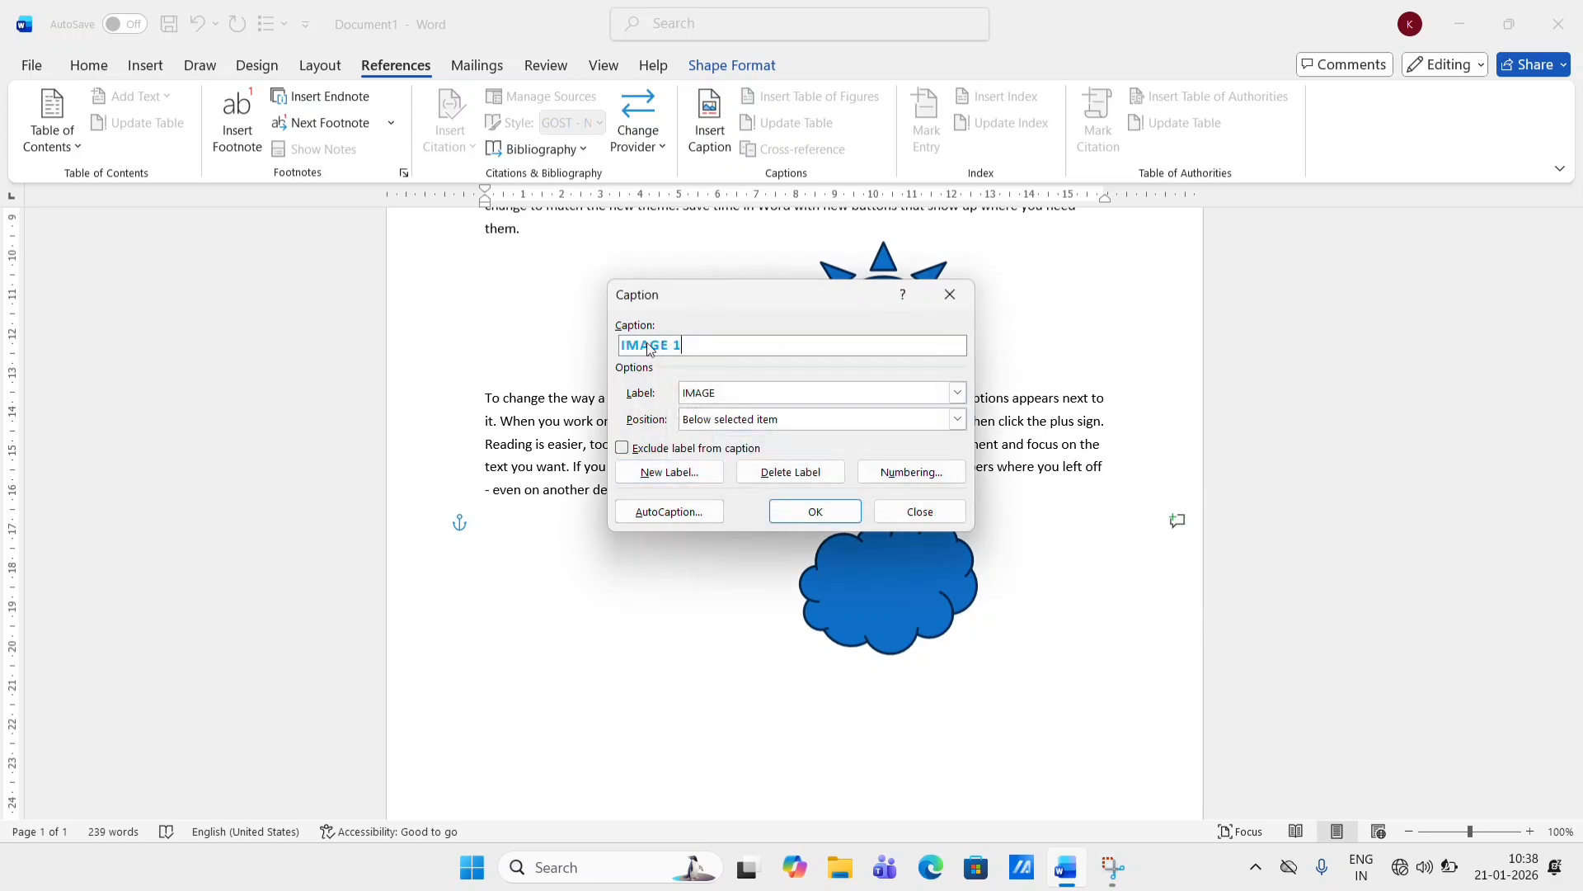
pyautogui.click(818, 512)
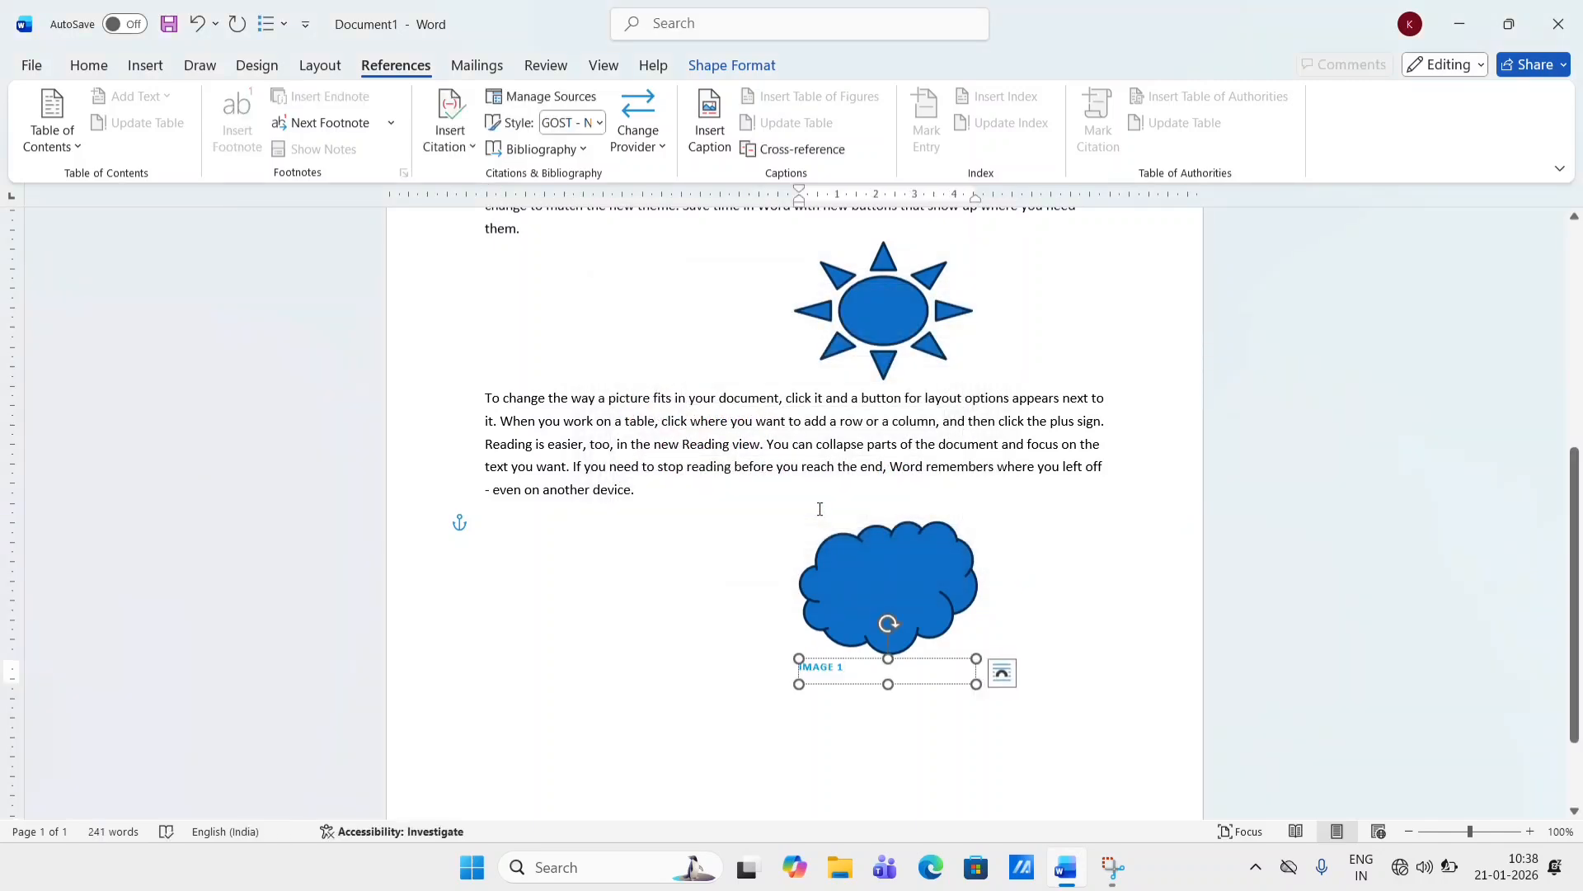
pyautogui.hotkey('ctrl', 'z')
# - Caption the smiley face below the shape using the IMAGE label
pyautogui.scroll(5, 819, 509)
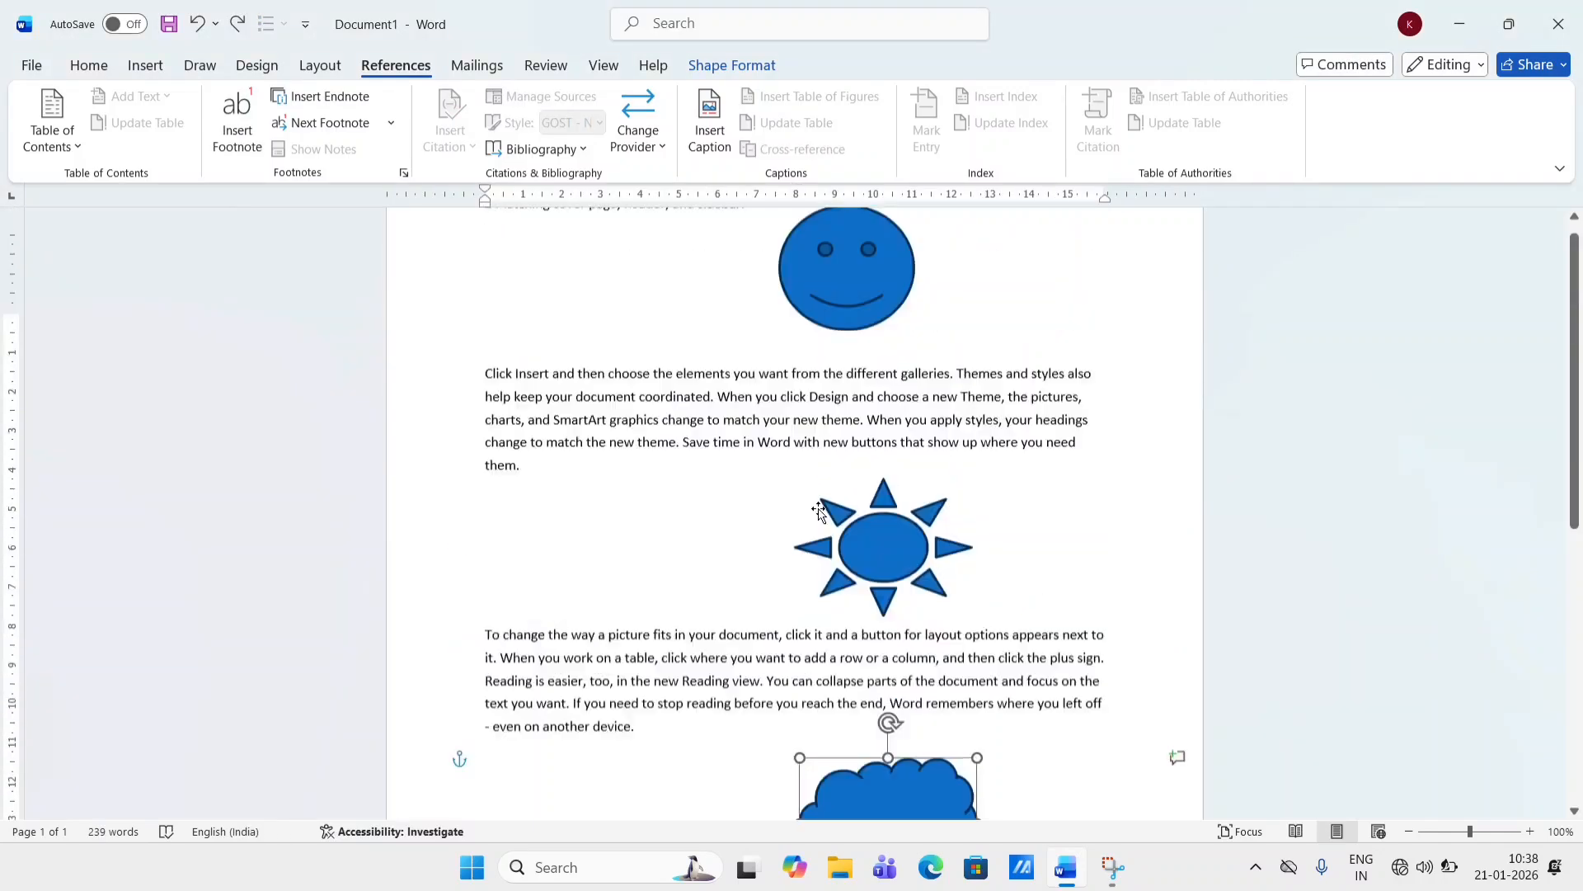
pyautogui.scroll(3, 817, 511)
pyautogui.click(784, 561)
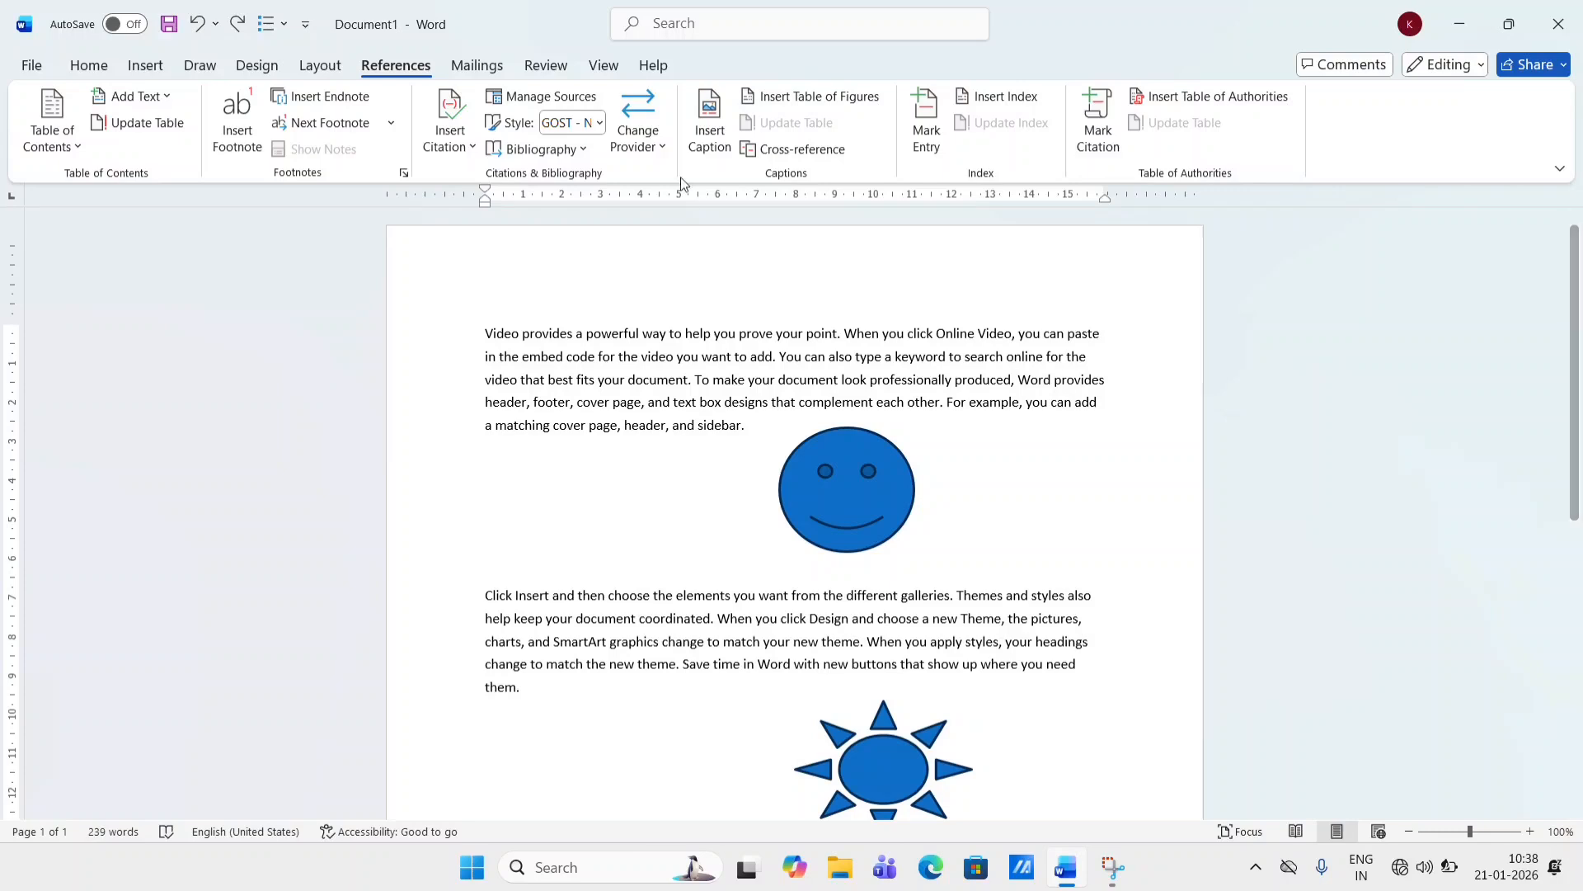
pyautogui.click(907, 478)
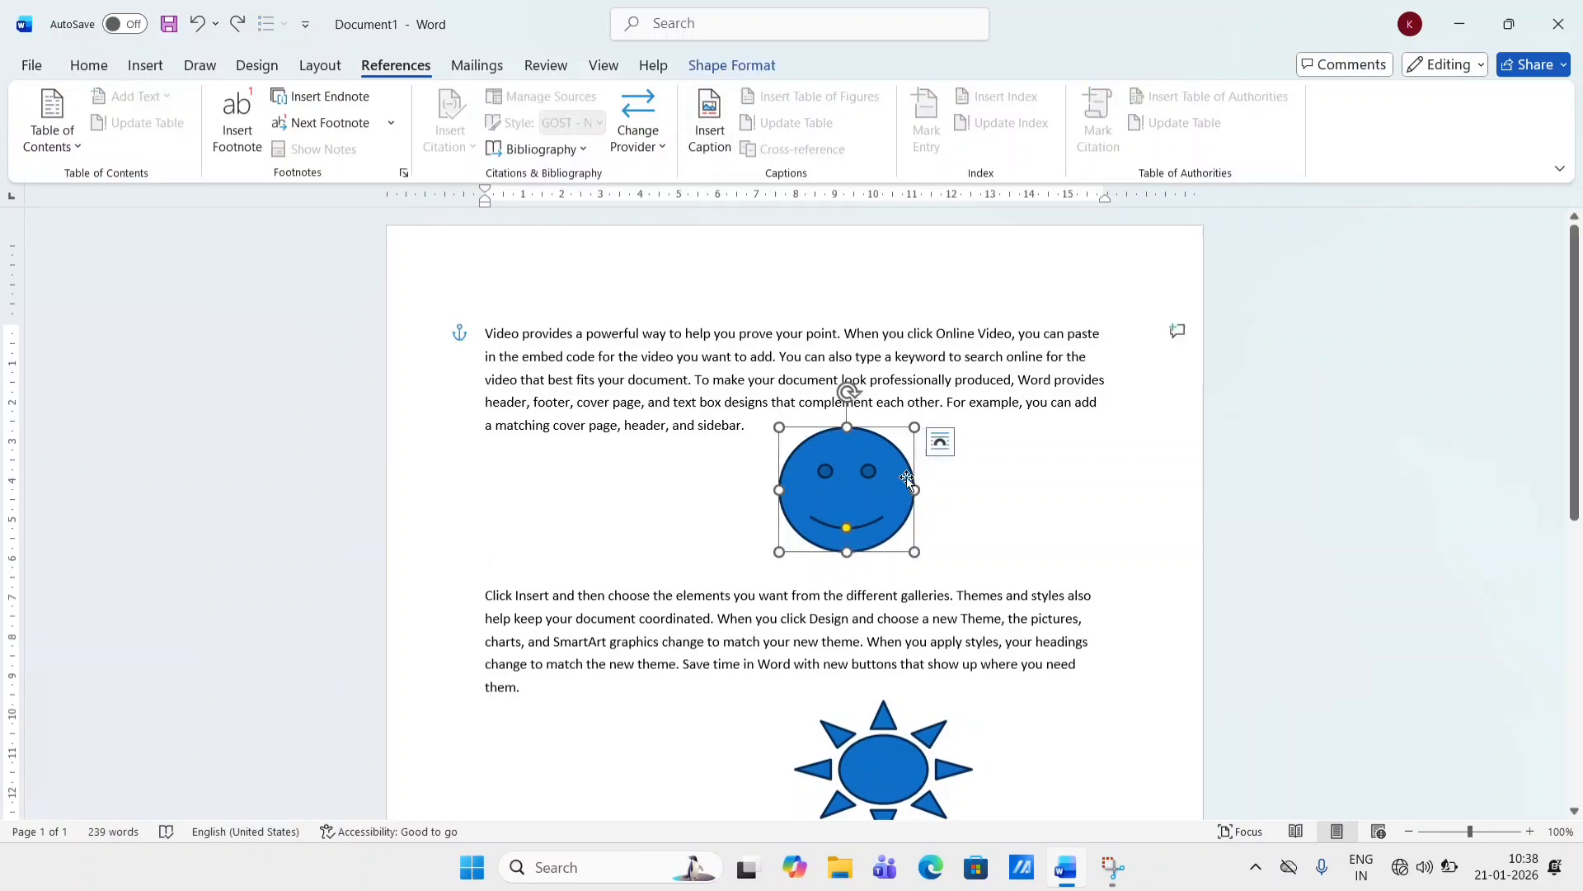
pyautogui.click(709, 123)
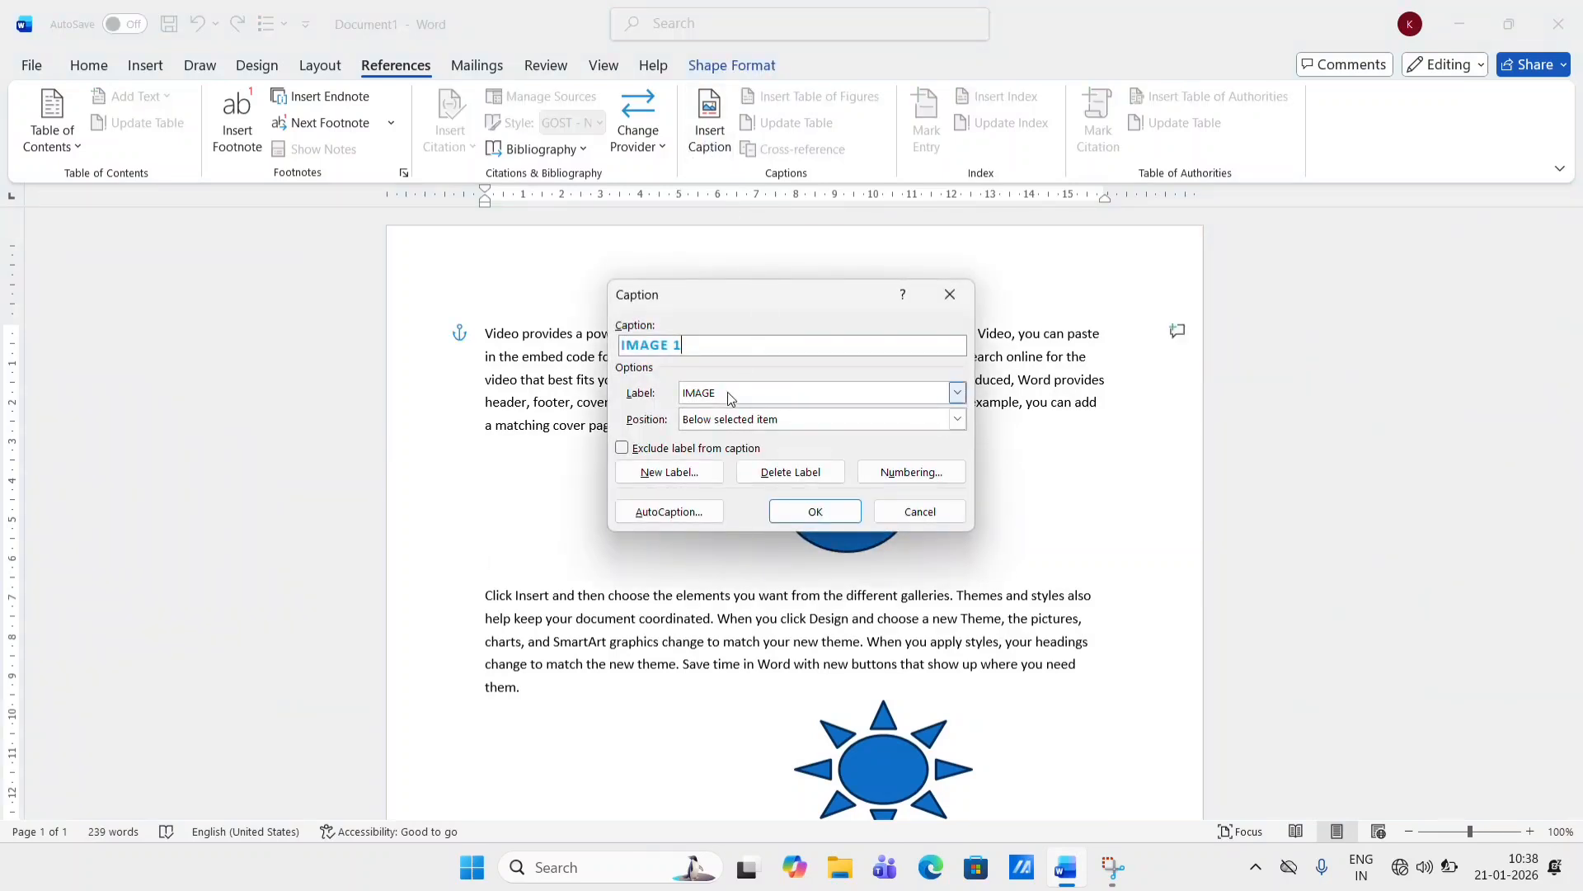
pyautogui.click(833, 515)
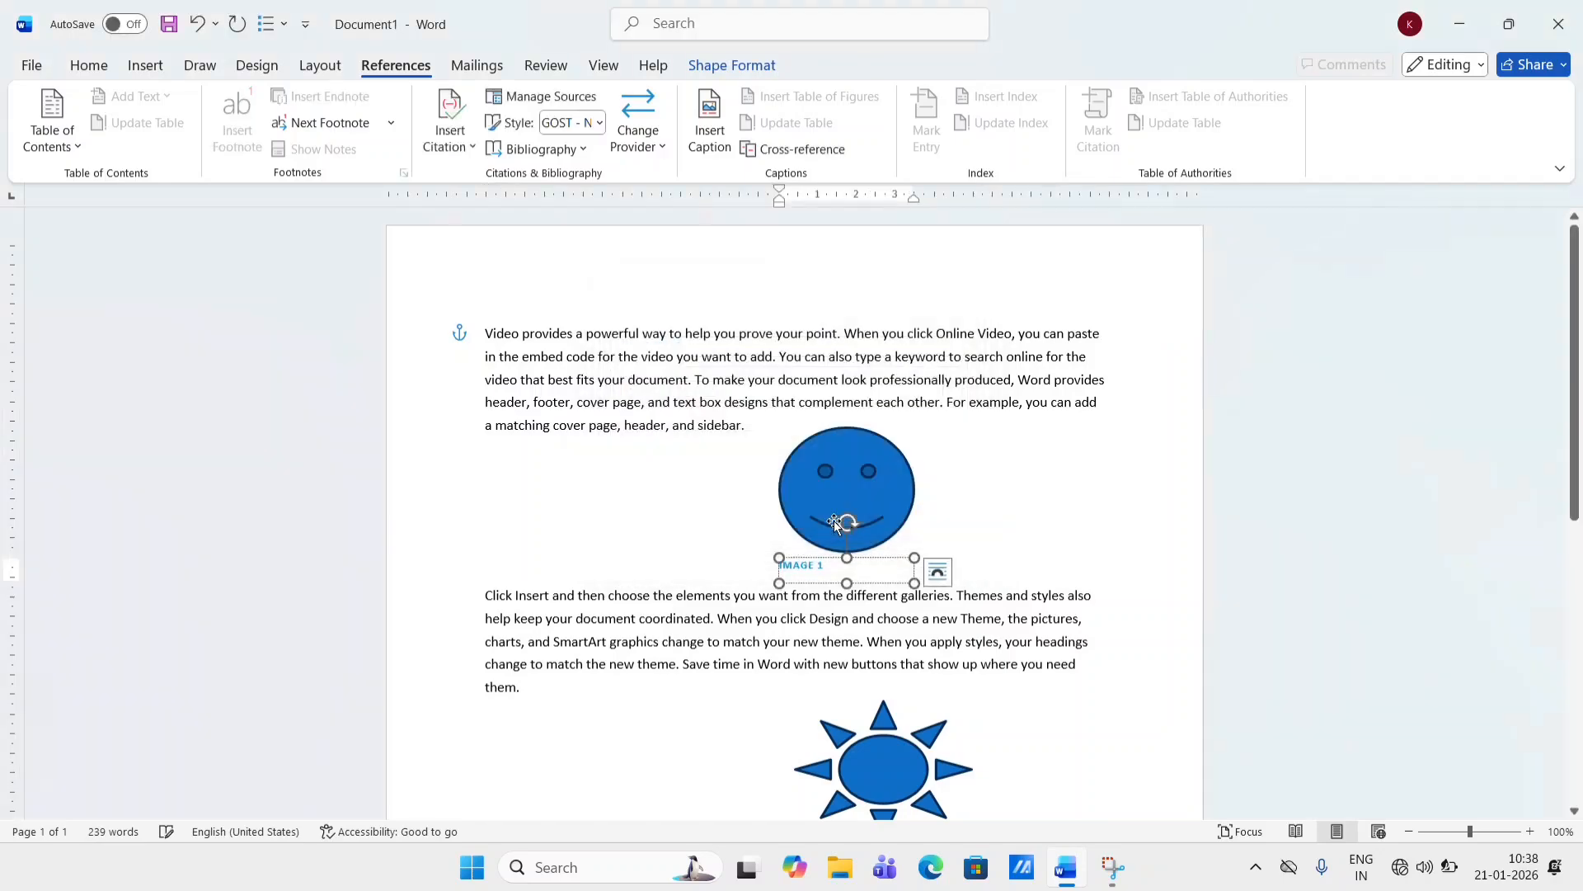
# - Caption the sun shape with the next IMAGE caption, IMAGE 2
pyautogui.scroll(-5, 857, 561)
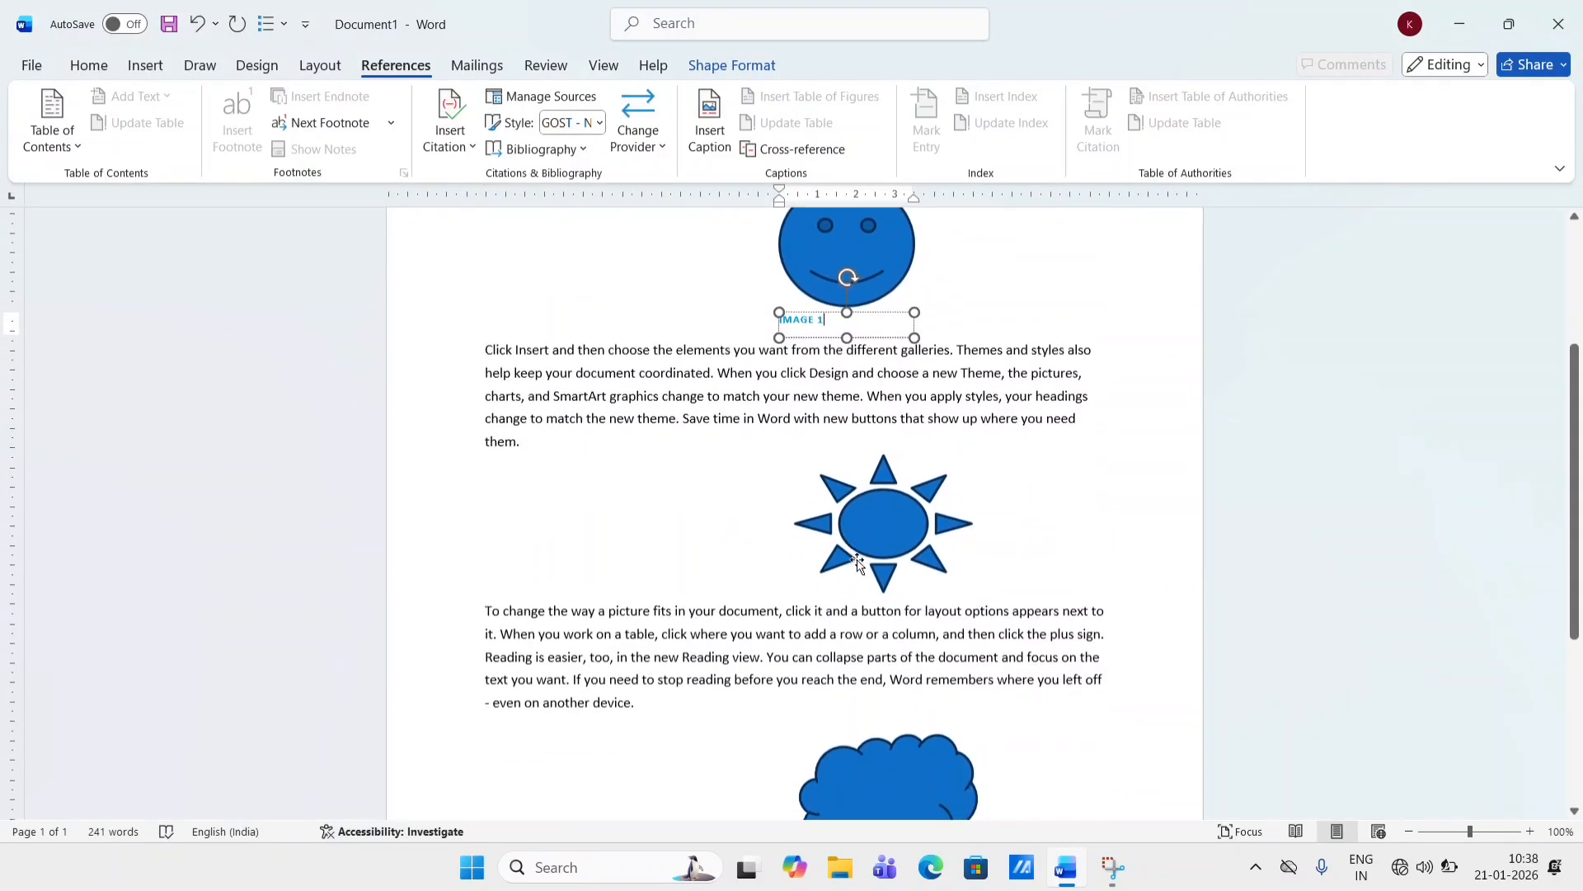
pyautogui.click(847, 560)
pyautogui.click(709, 123)
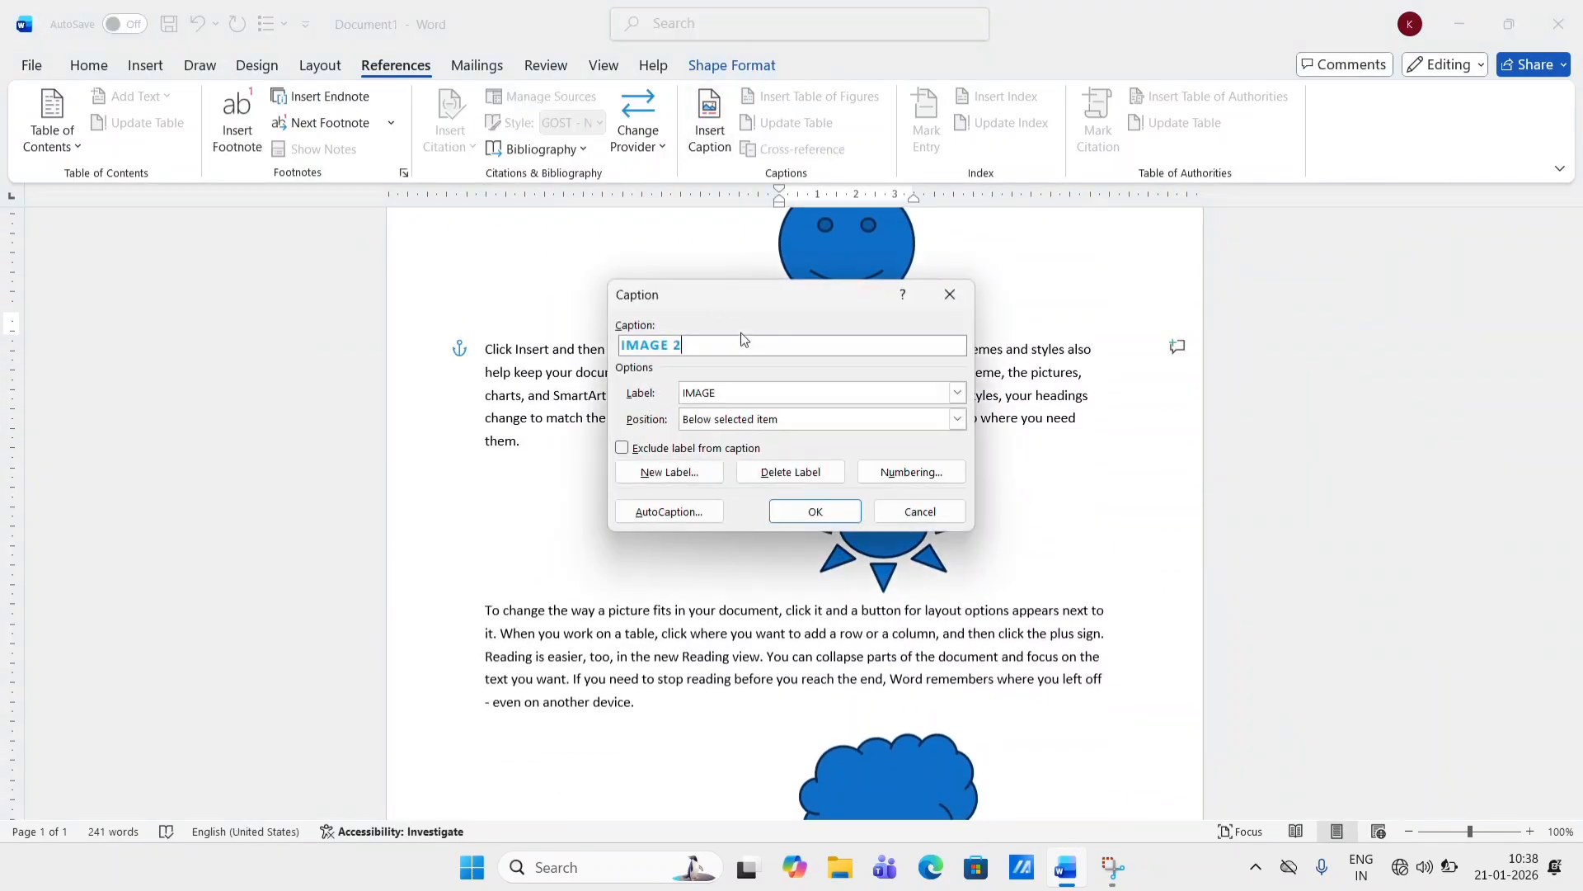
pyautogui.click(804, 513)
# - Caption the cloud shape with the next IMAGE caption, IMAGE 3
pyautogui.scroll(-4, 806, 520)
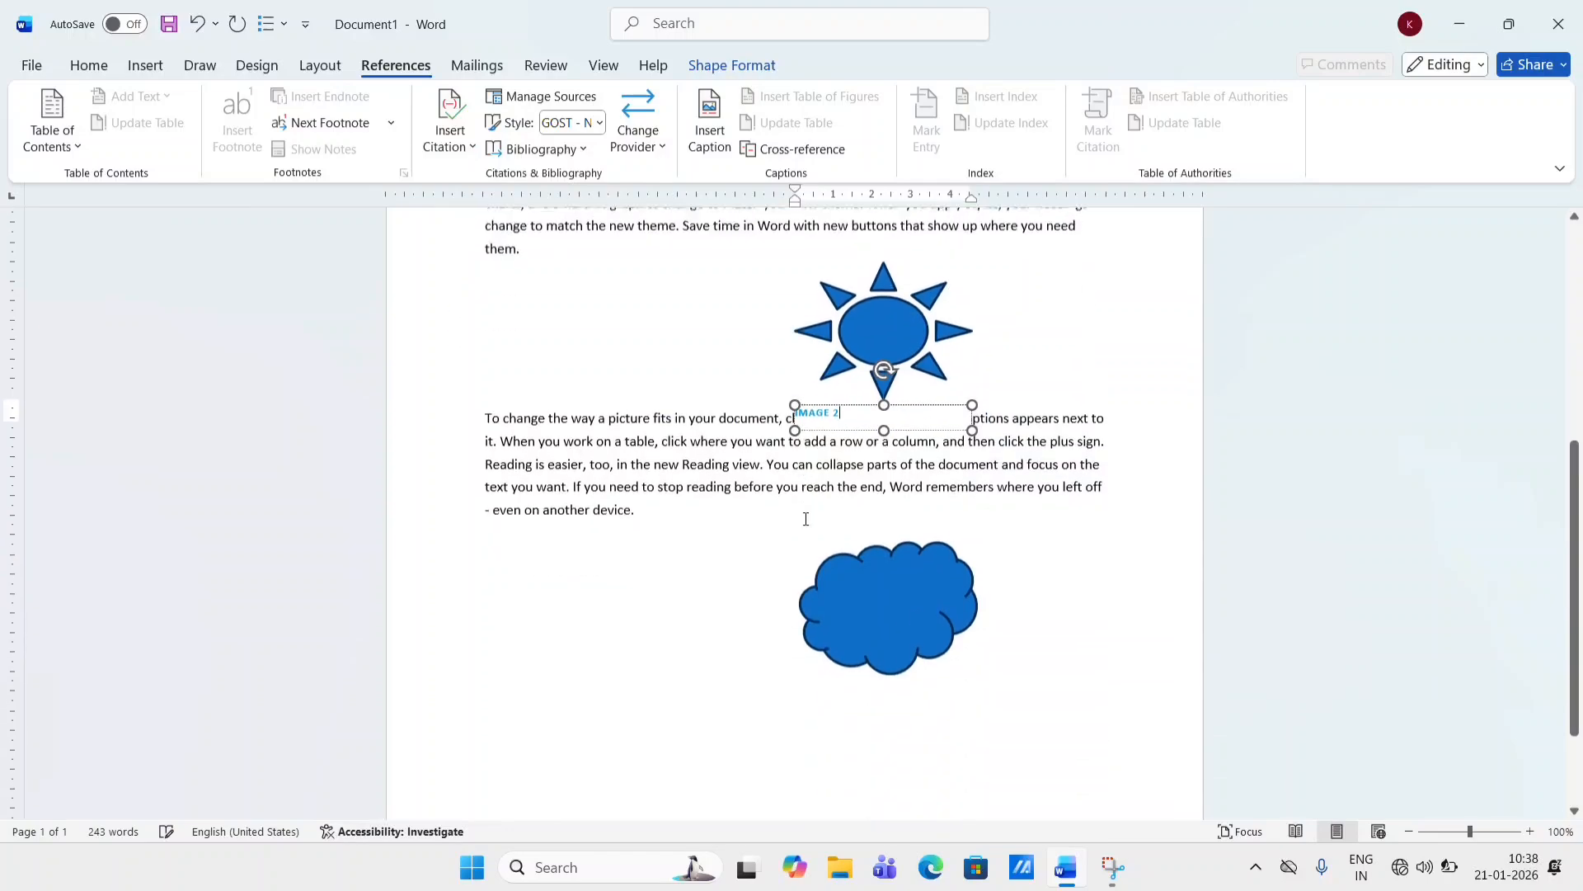
pyautogui.click(864, 616)
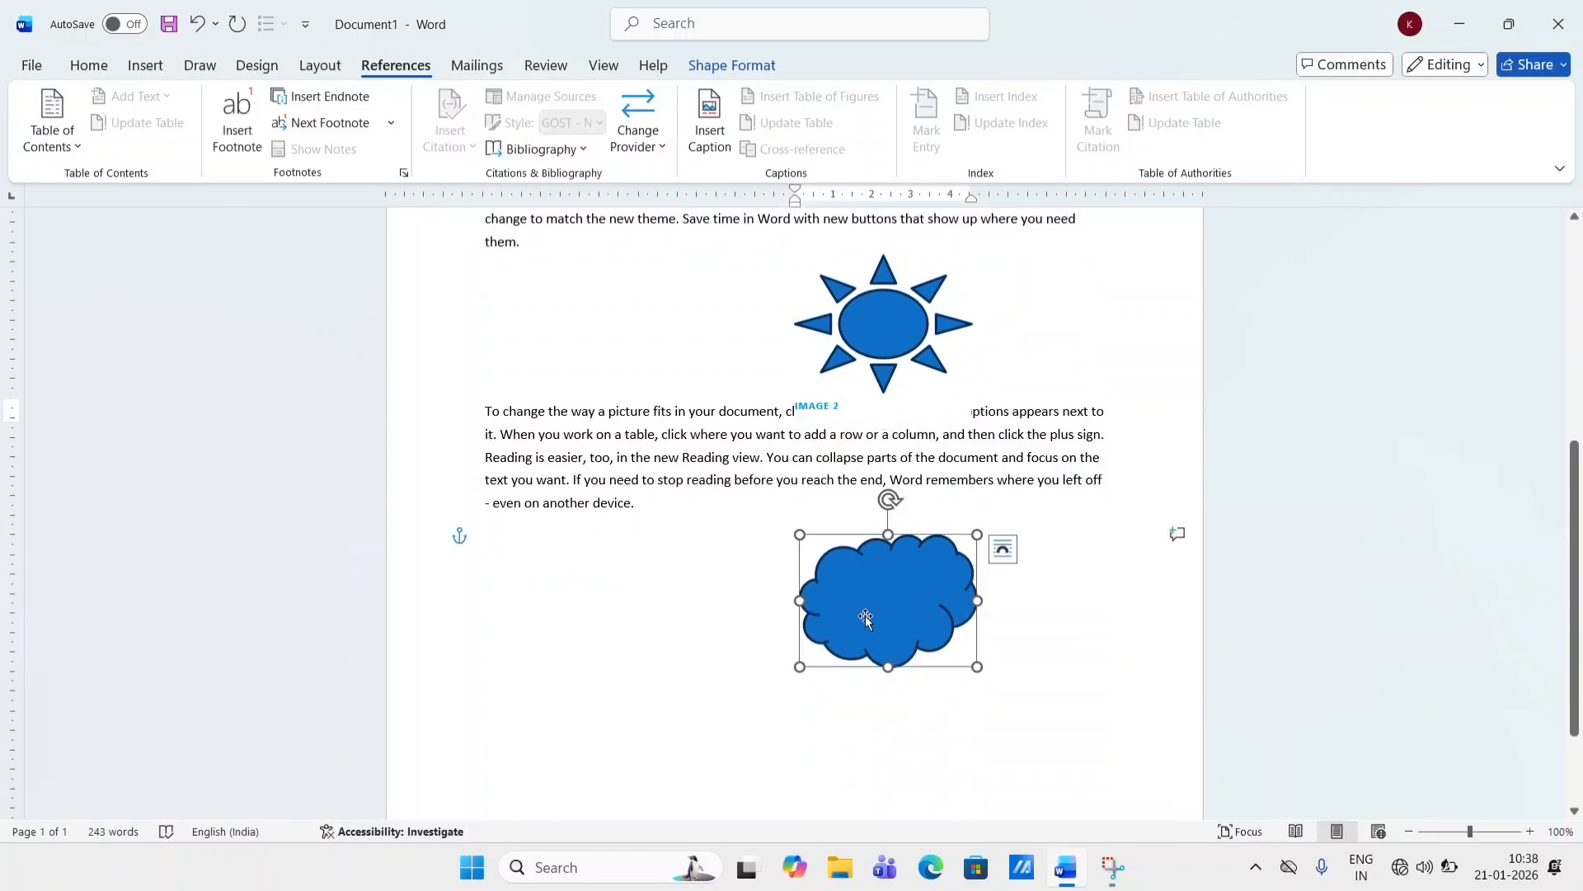
pyautogui.click(709, 124)
pyautogui.click(817, 512)
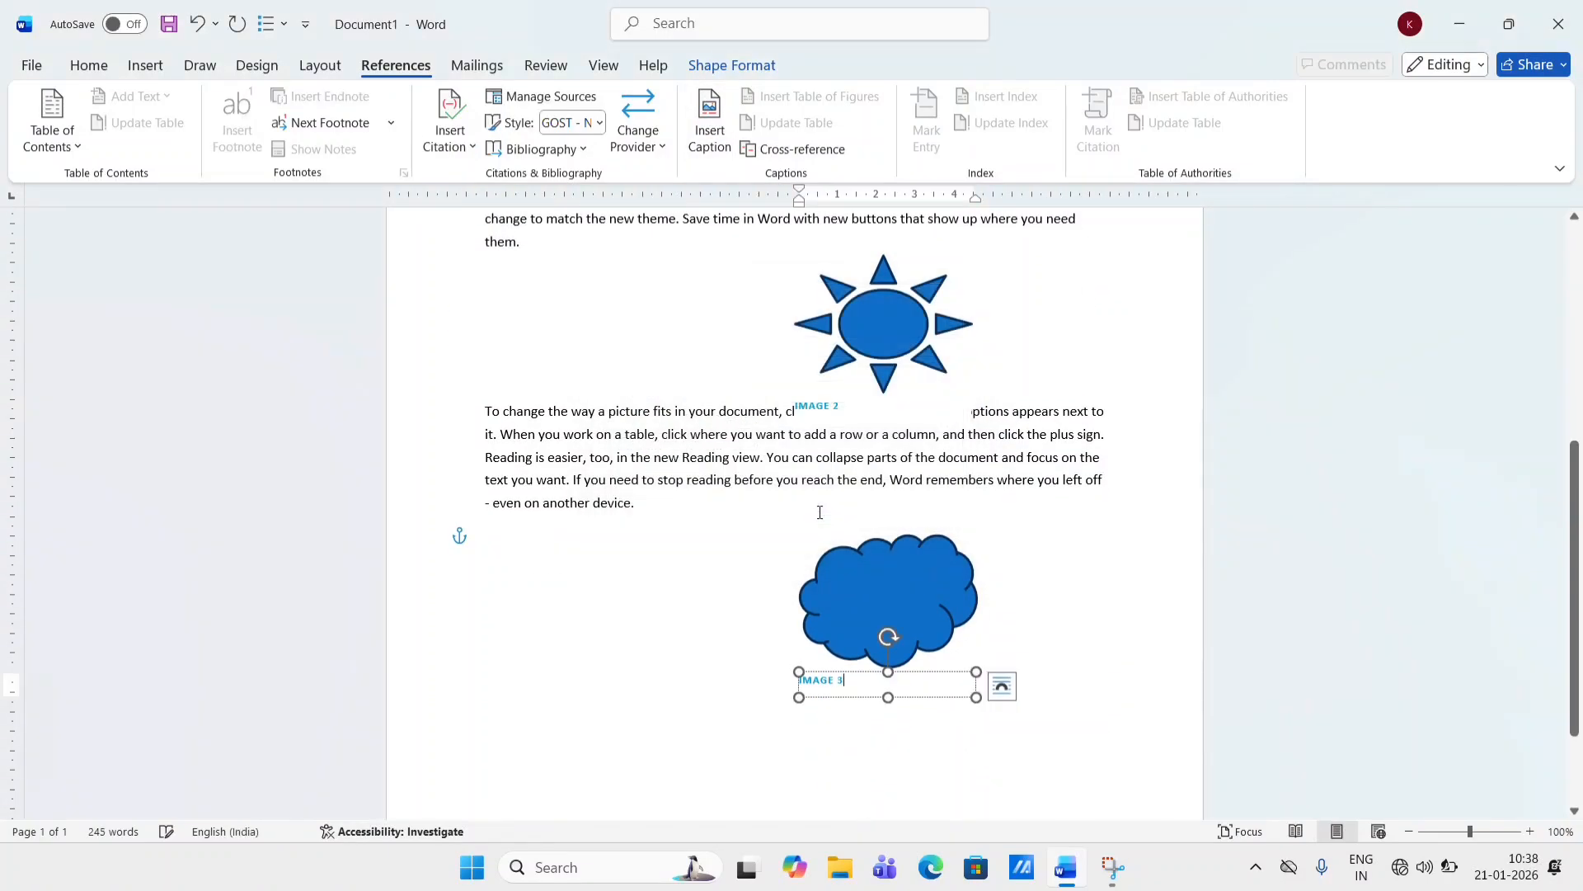
# - Scroll through the document to review the three shape captions
pyautogui.scroll(8, 820, 513)
pyautogui.scroll(-10, 820, 513)
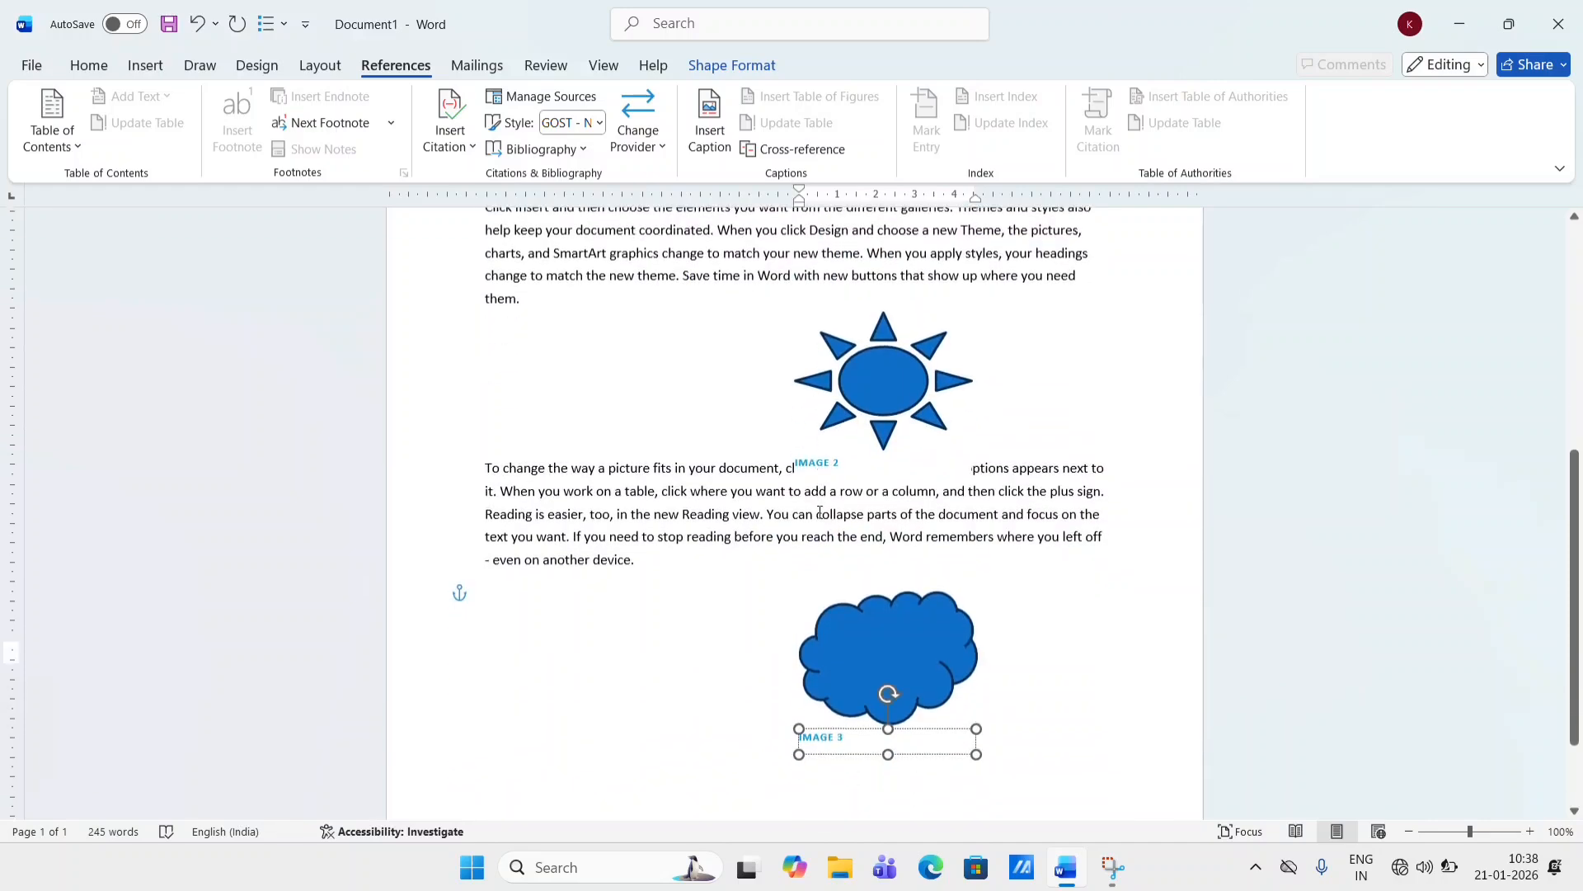
pyautogui.scroll(8, 820, 513)
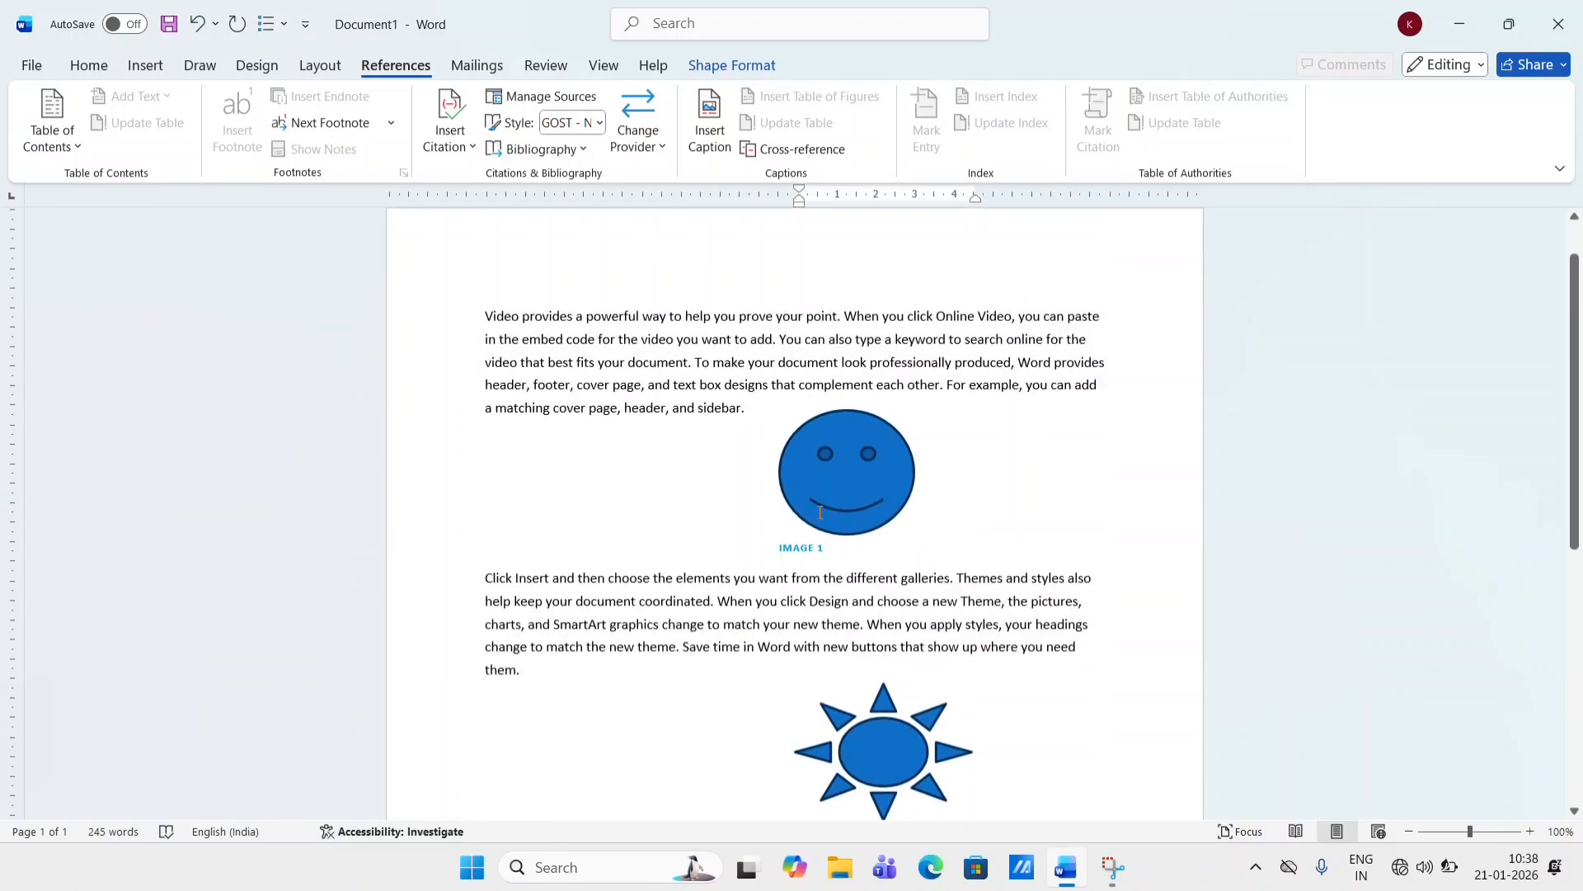
pyautogui.scroll(-3, 820, 513)
pyautogui.scroll(-4, 819, 513)
pyautogui.scroll(5, 819, 513)
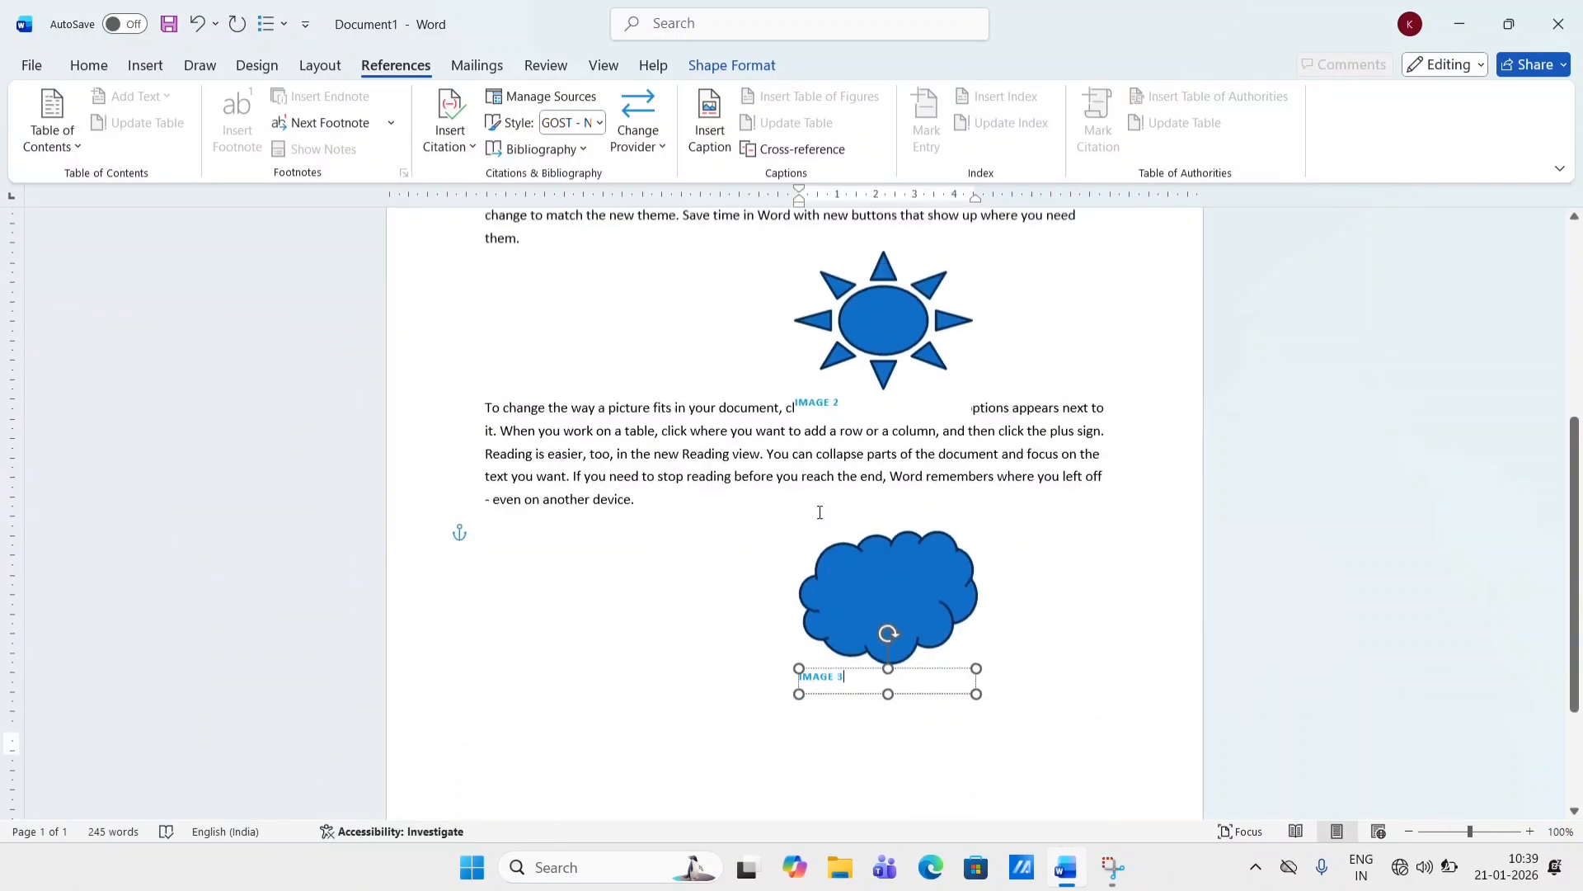
pyautogui.scroll(-5, 820, 513)
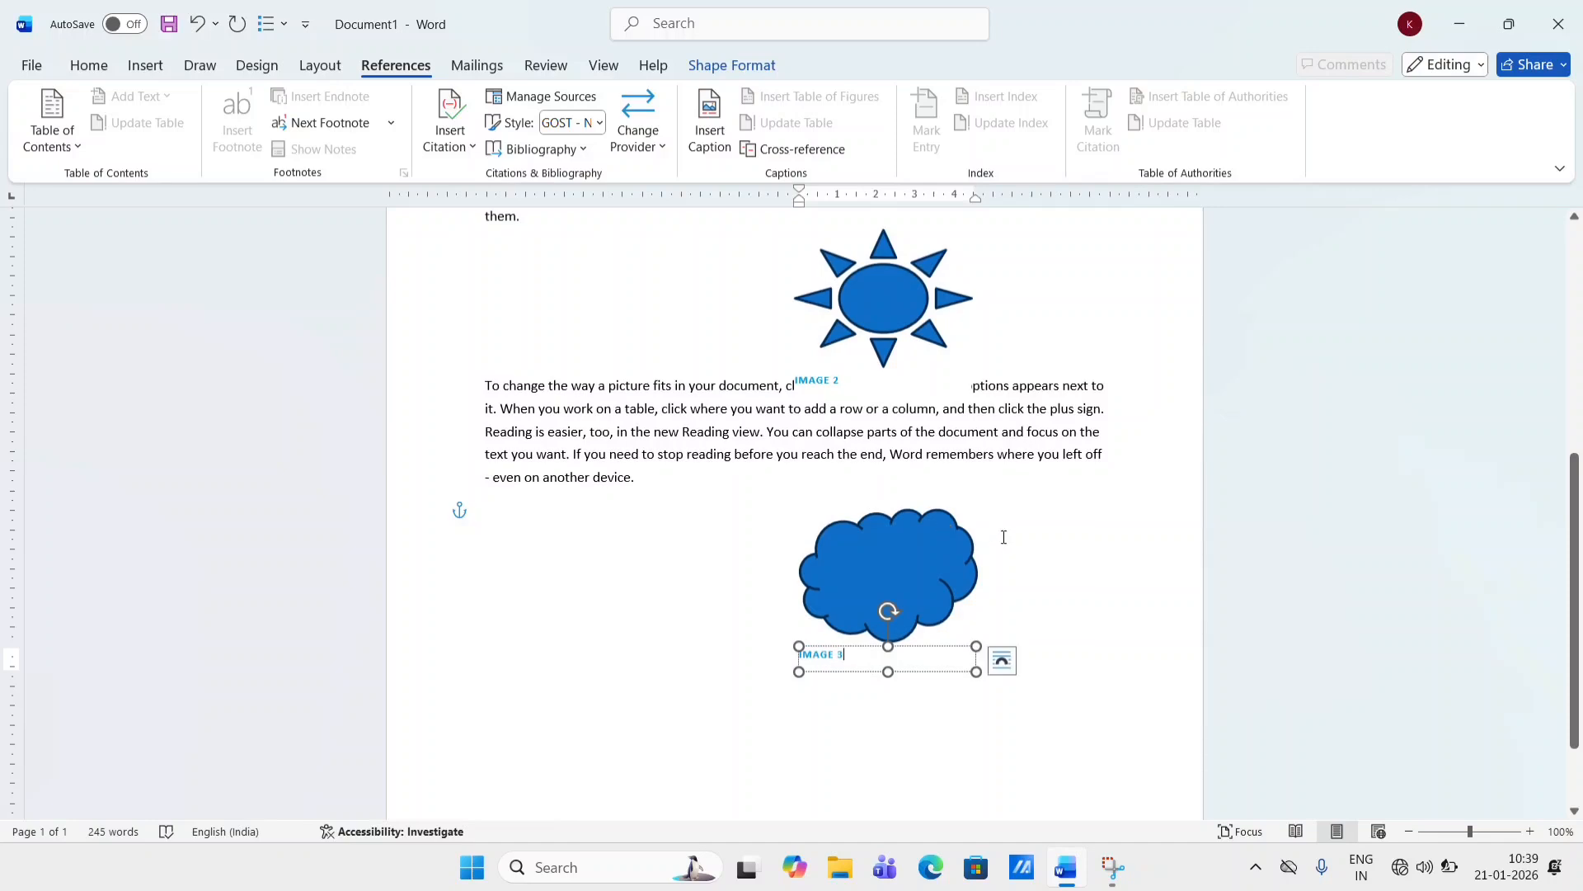
# - Add two blank lines at the end of the document and insert a table of figures for the IMAGE captions
pyautogui.click(1006, 552)
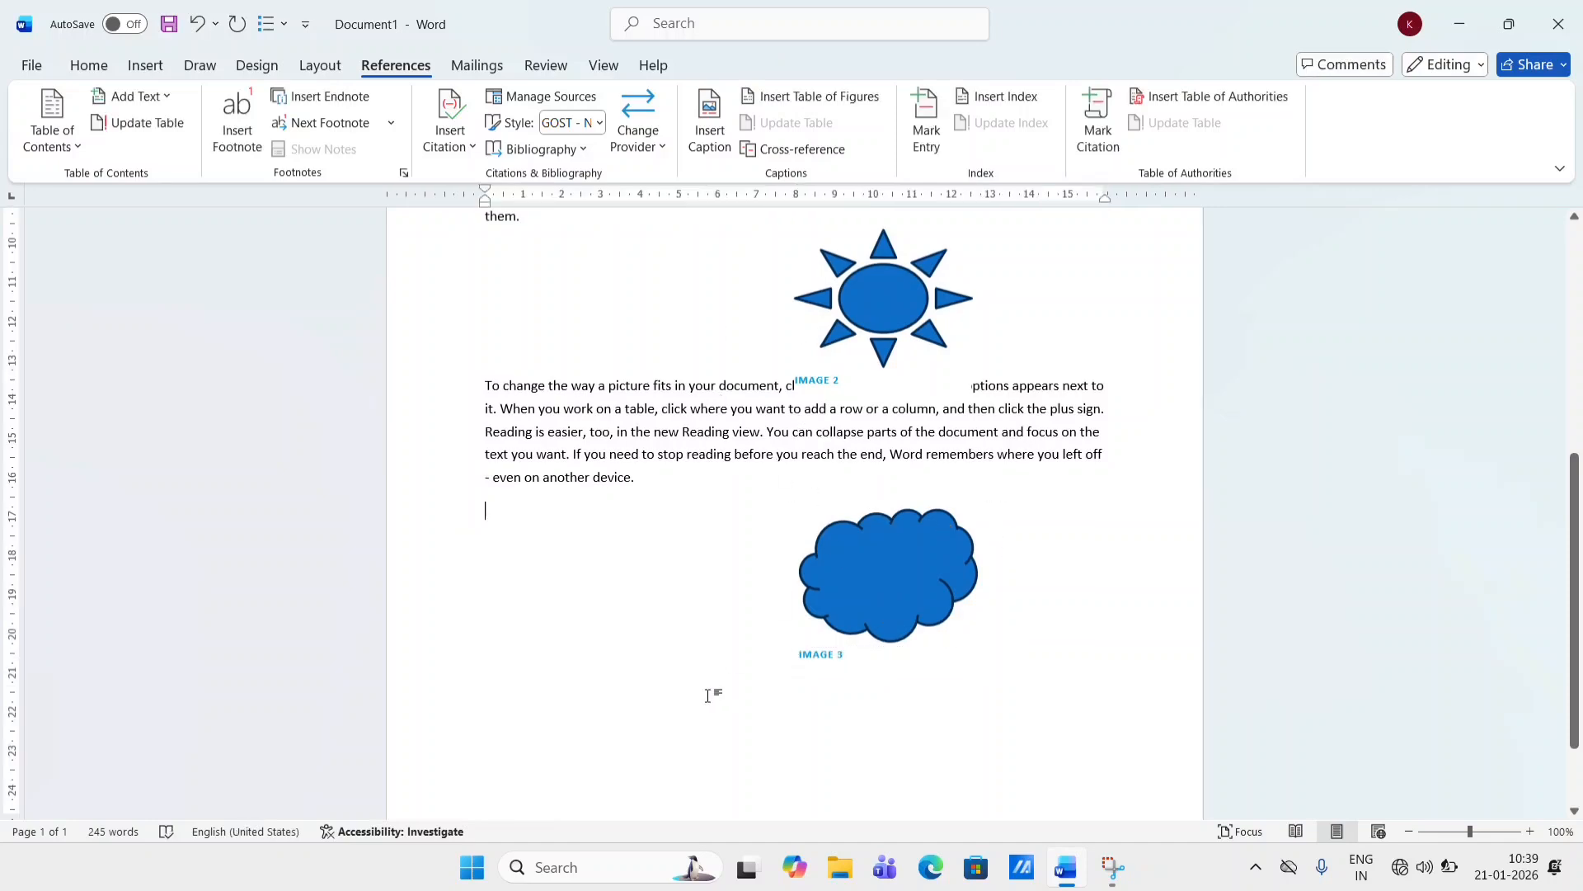
pyautogui.press('Return')
pyautogui.press('Return')
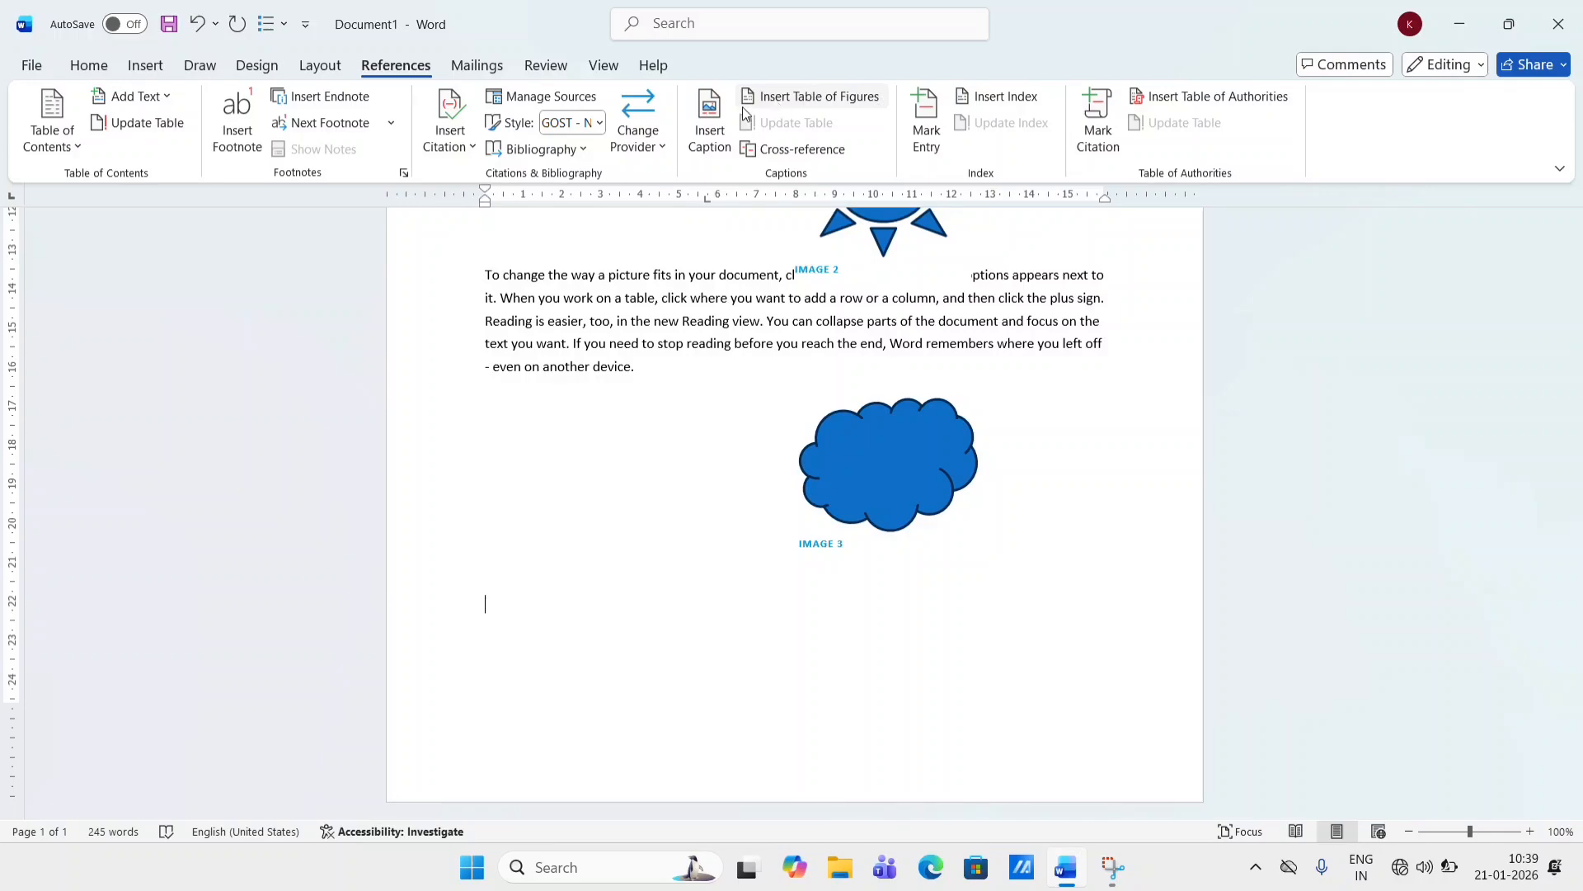
pyautogui.click(854, 100)
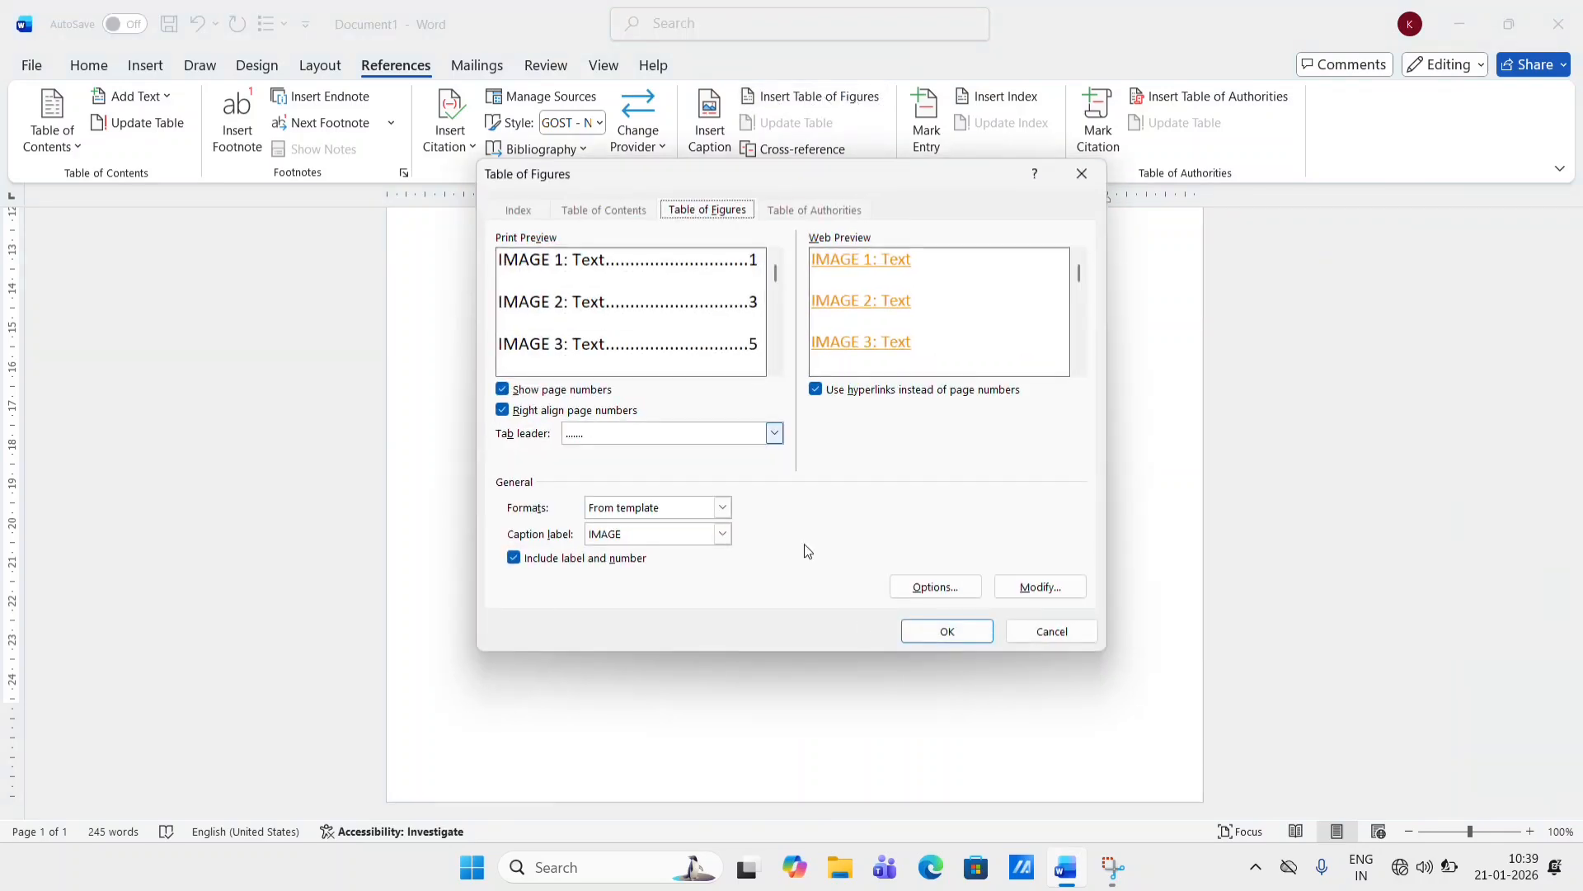
pyautogui.click(926, 636)
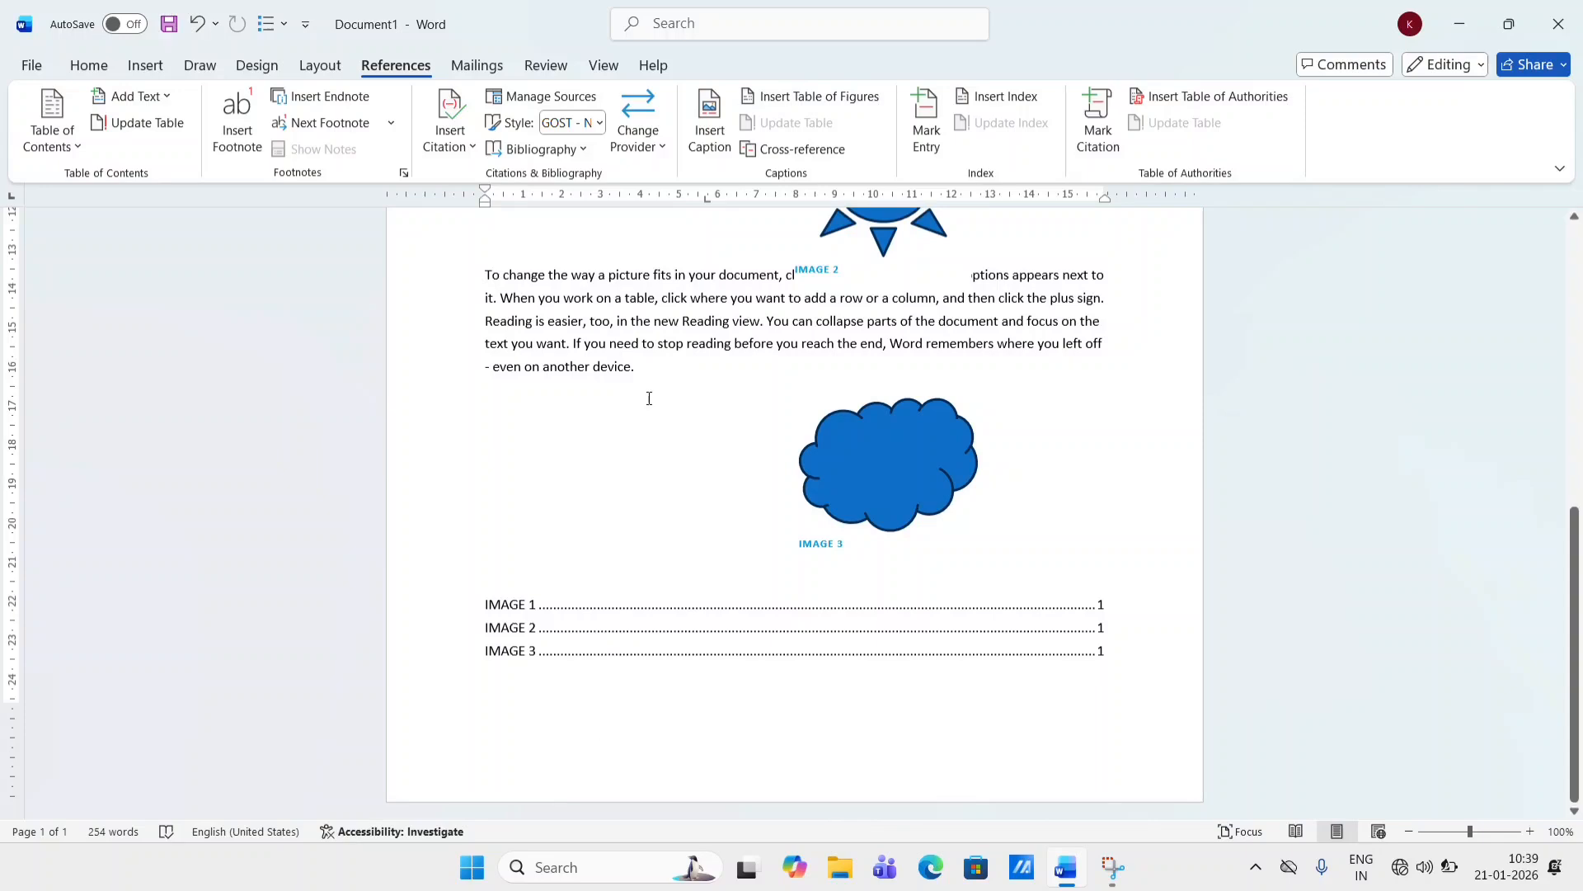
# - Insert cross-references to the entire captions IMAGE 1, IMAGE 2 and IMAGE 3 below the table of figures
pyautogui.click(803, 150)
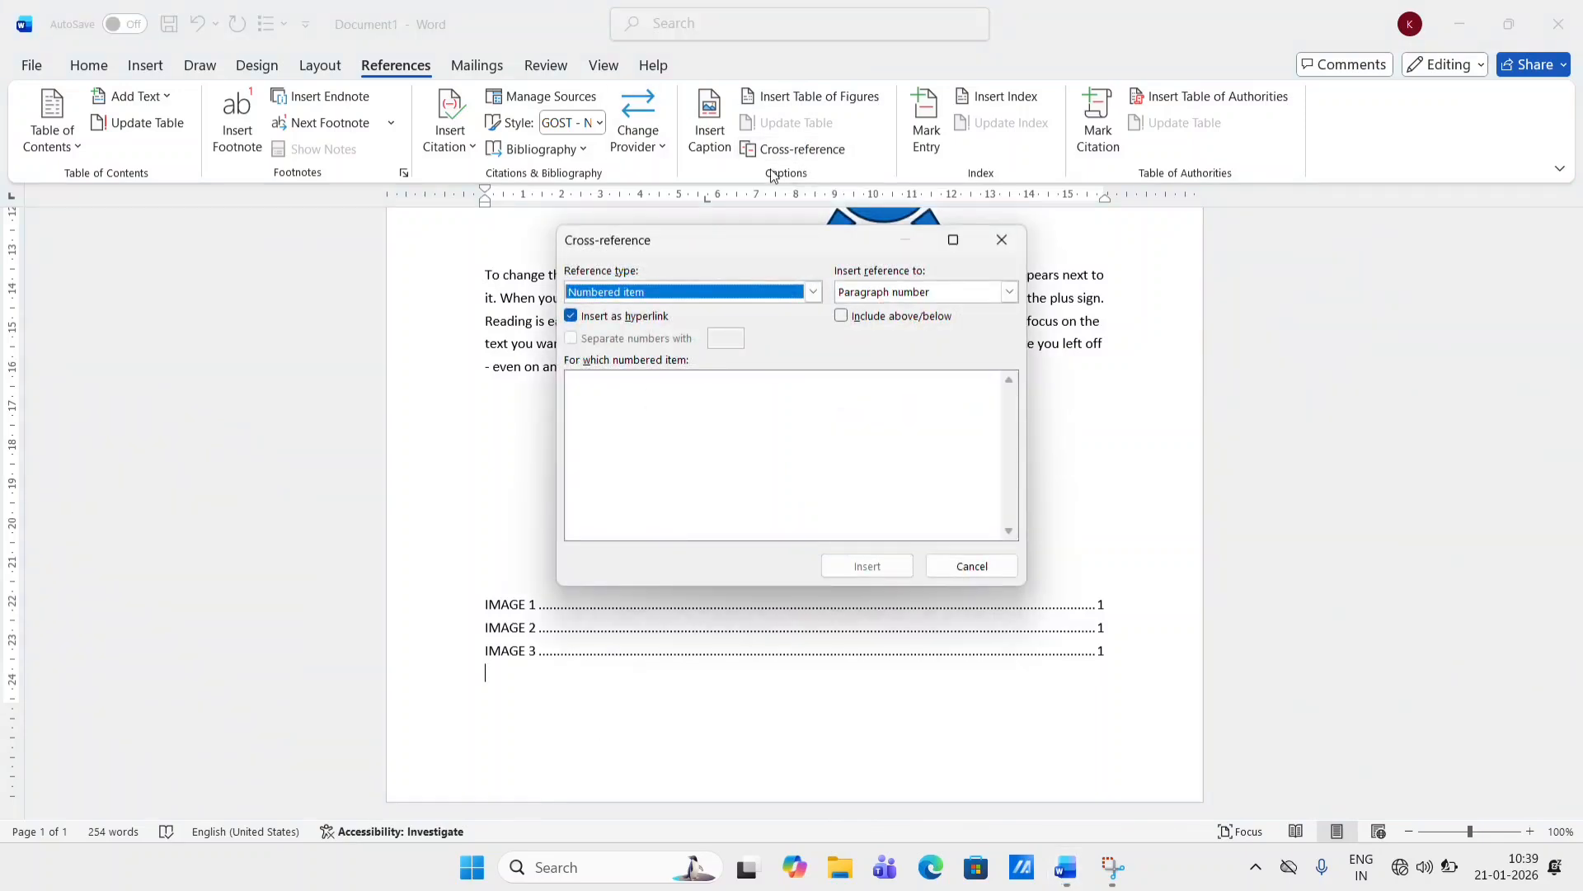
pyautogui.click(813, 293)
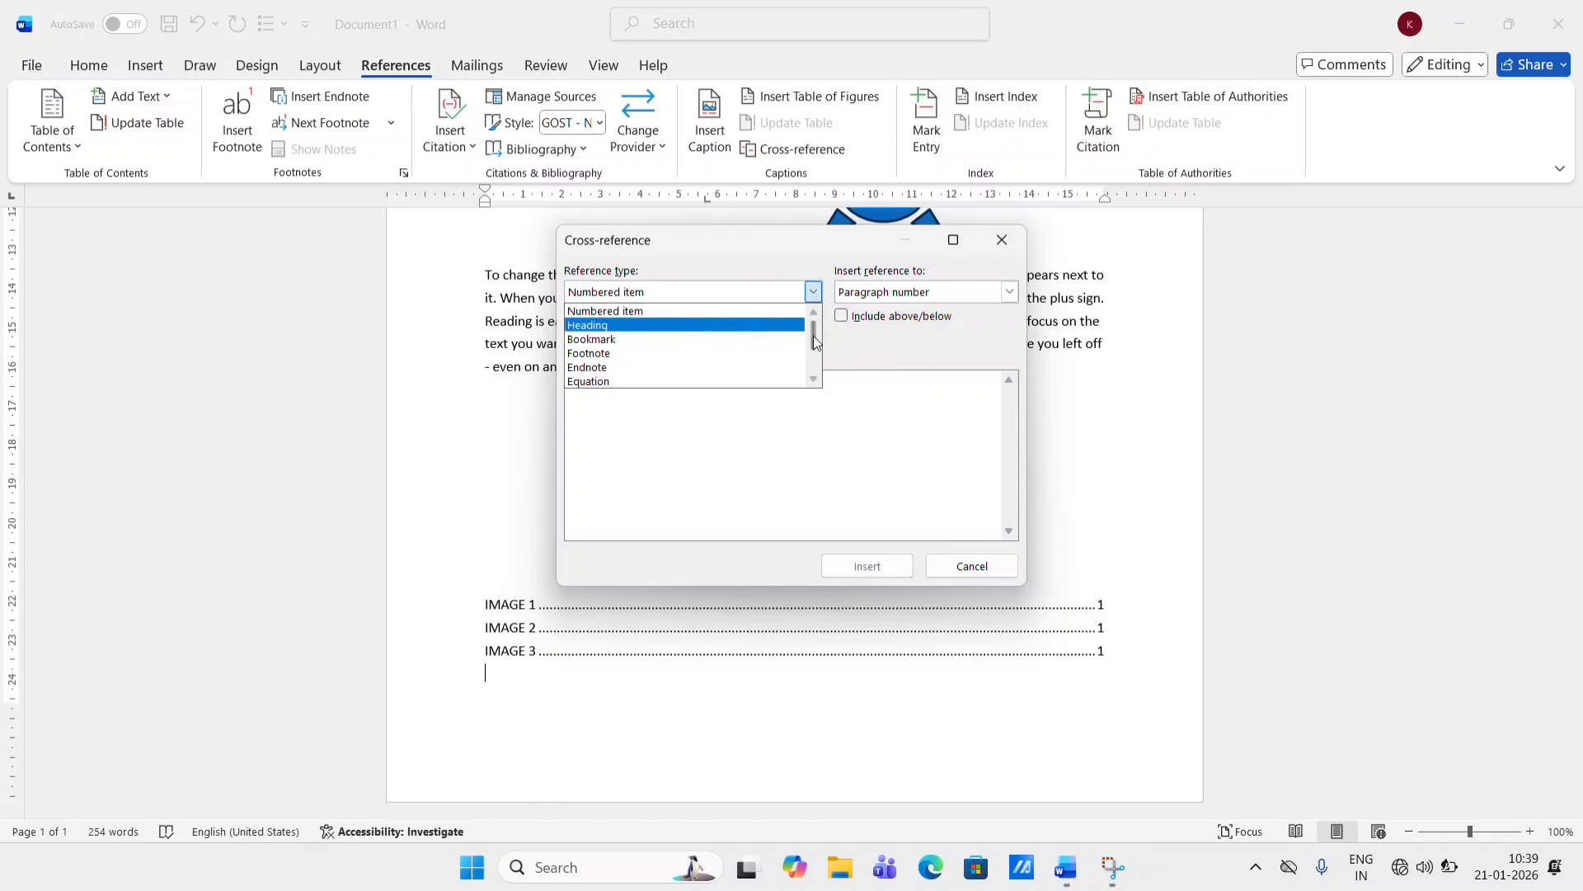
pyautogui.moveTo(811, 338); pyautogui.dragTo(818, 360)
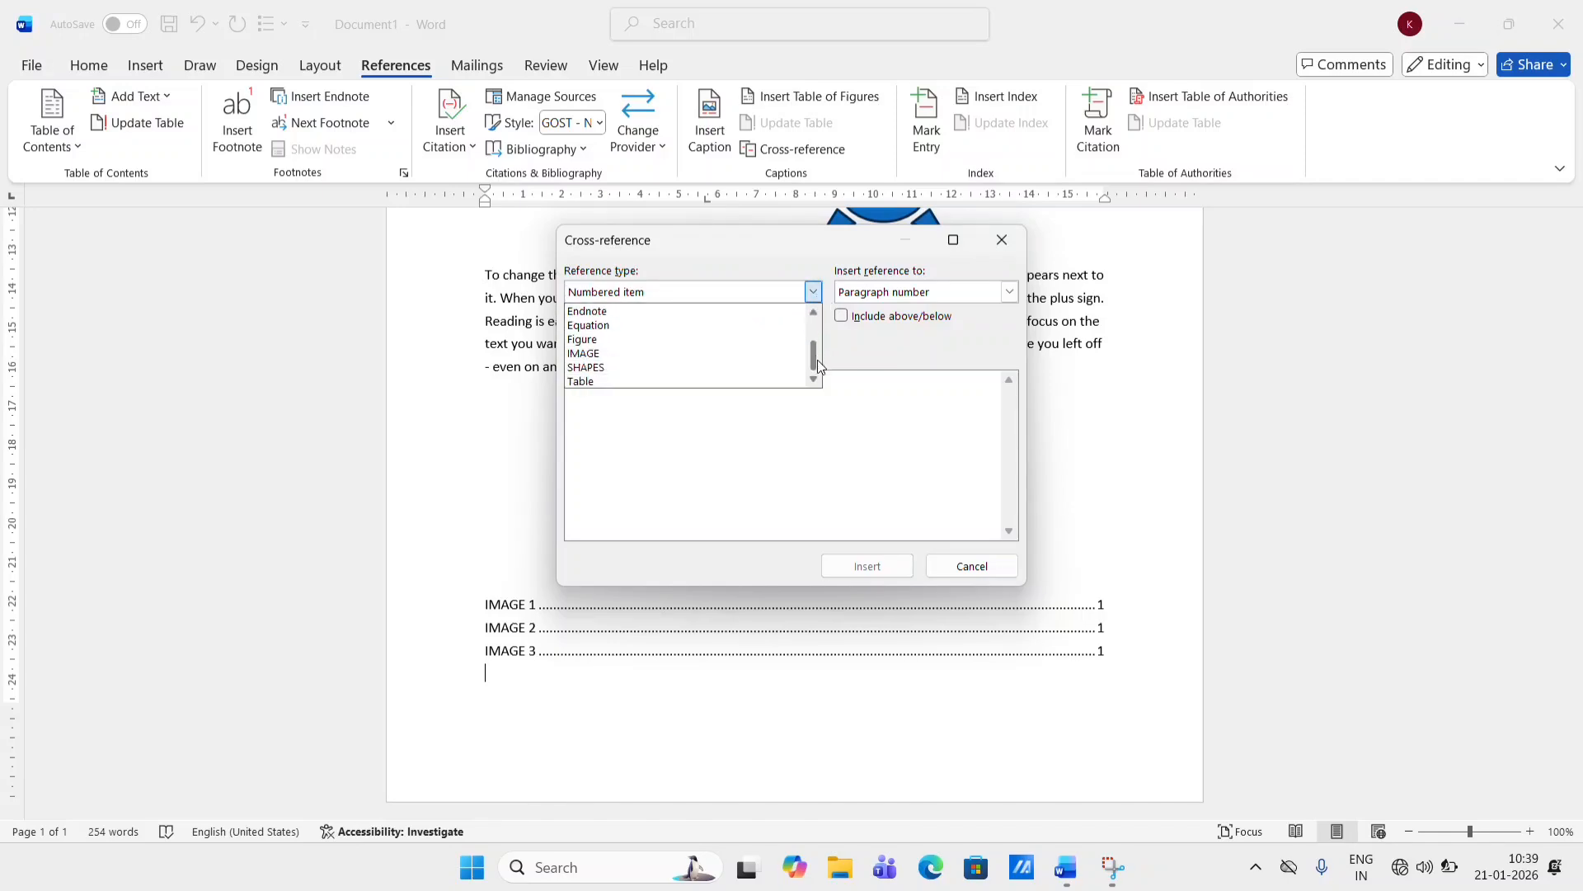
pyautogui.click(656, 354)
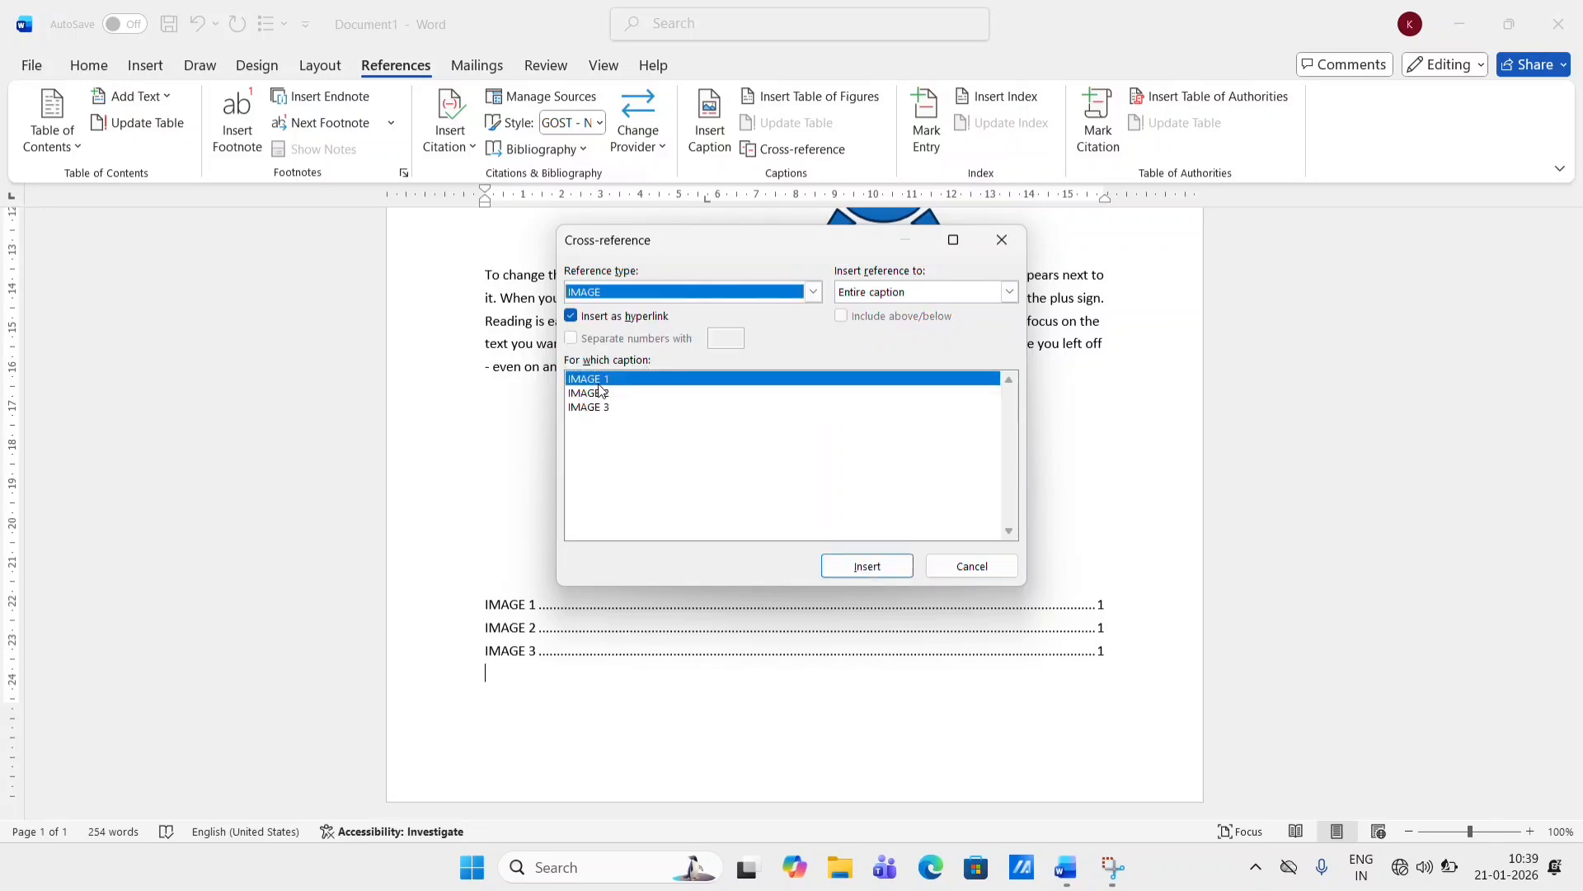
pyautogui.click(655, 380)
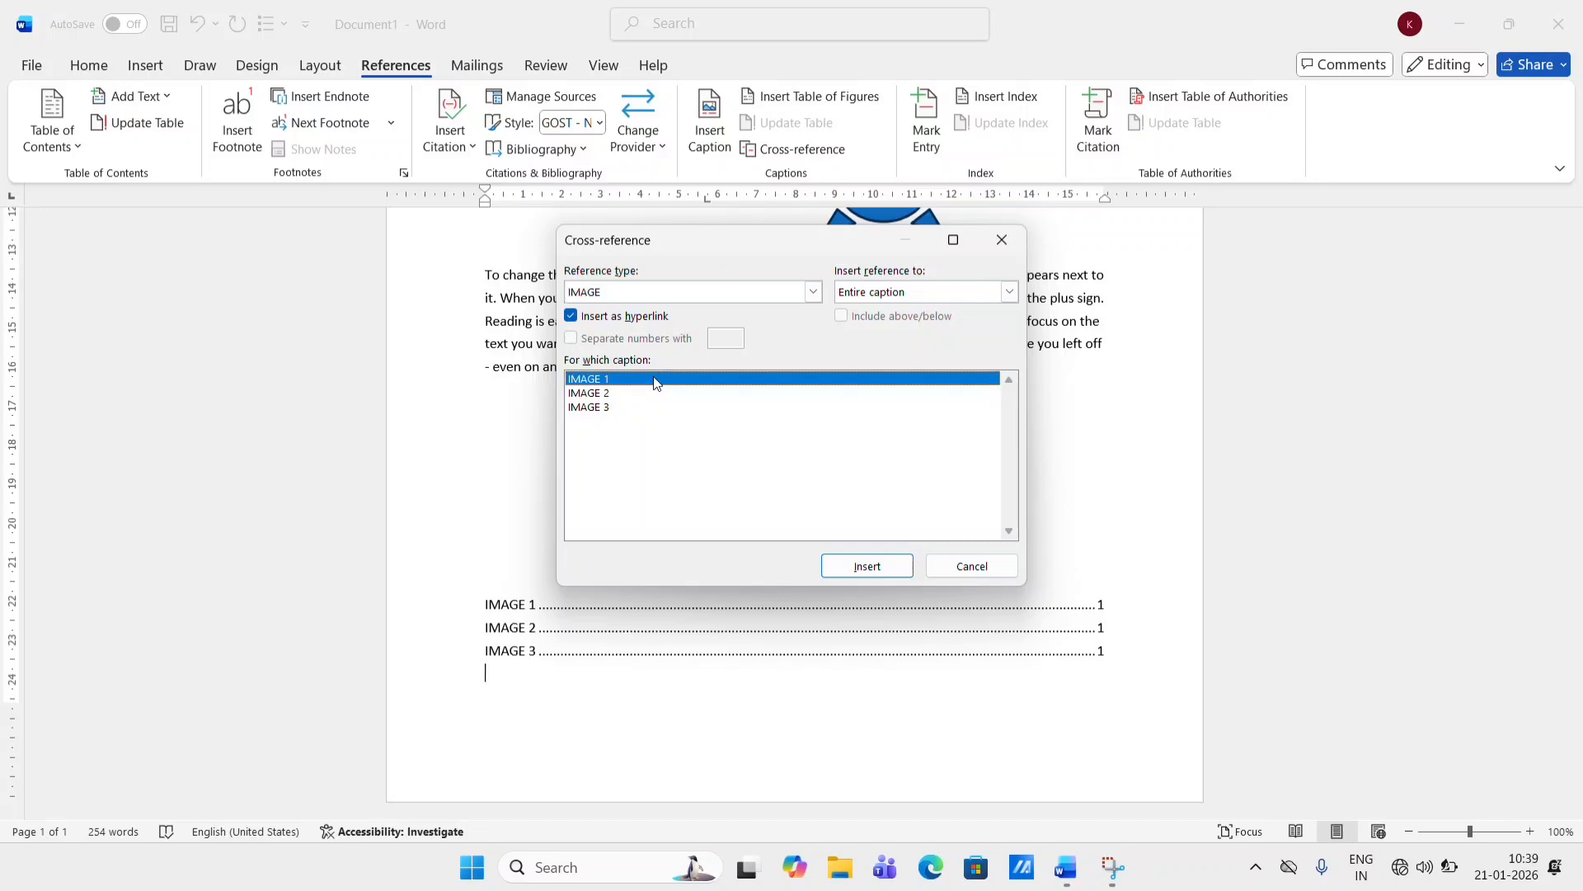
pyautogui.click(867, 566)
pyautogui.click(606, 394)
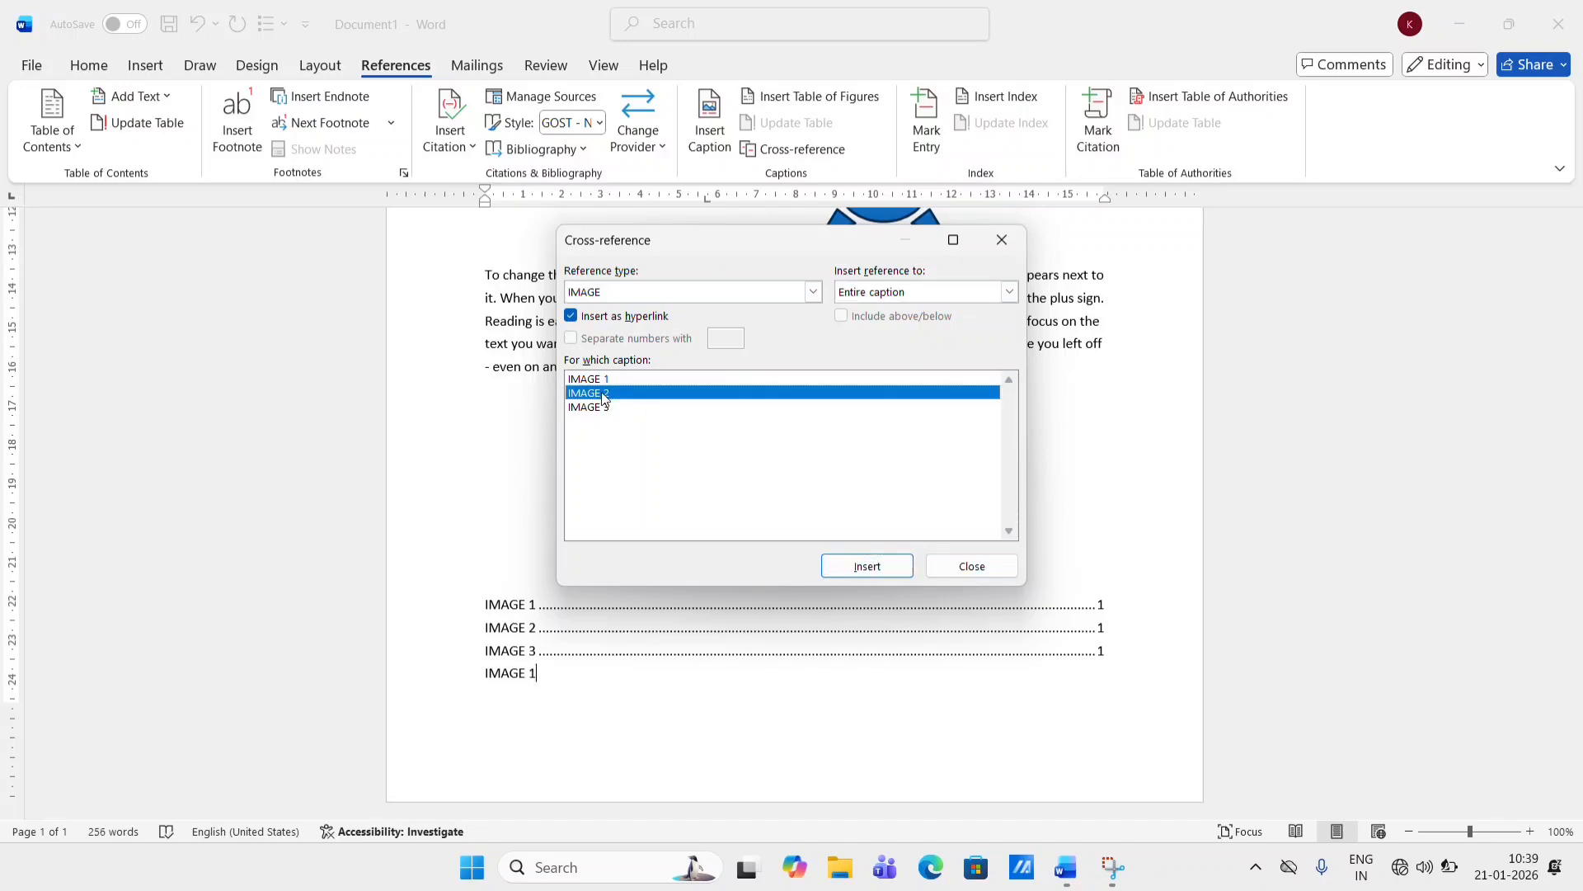
pyautogui.click(866, 566)
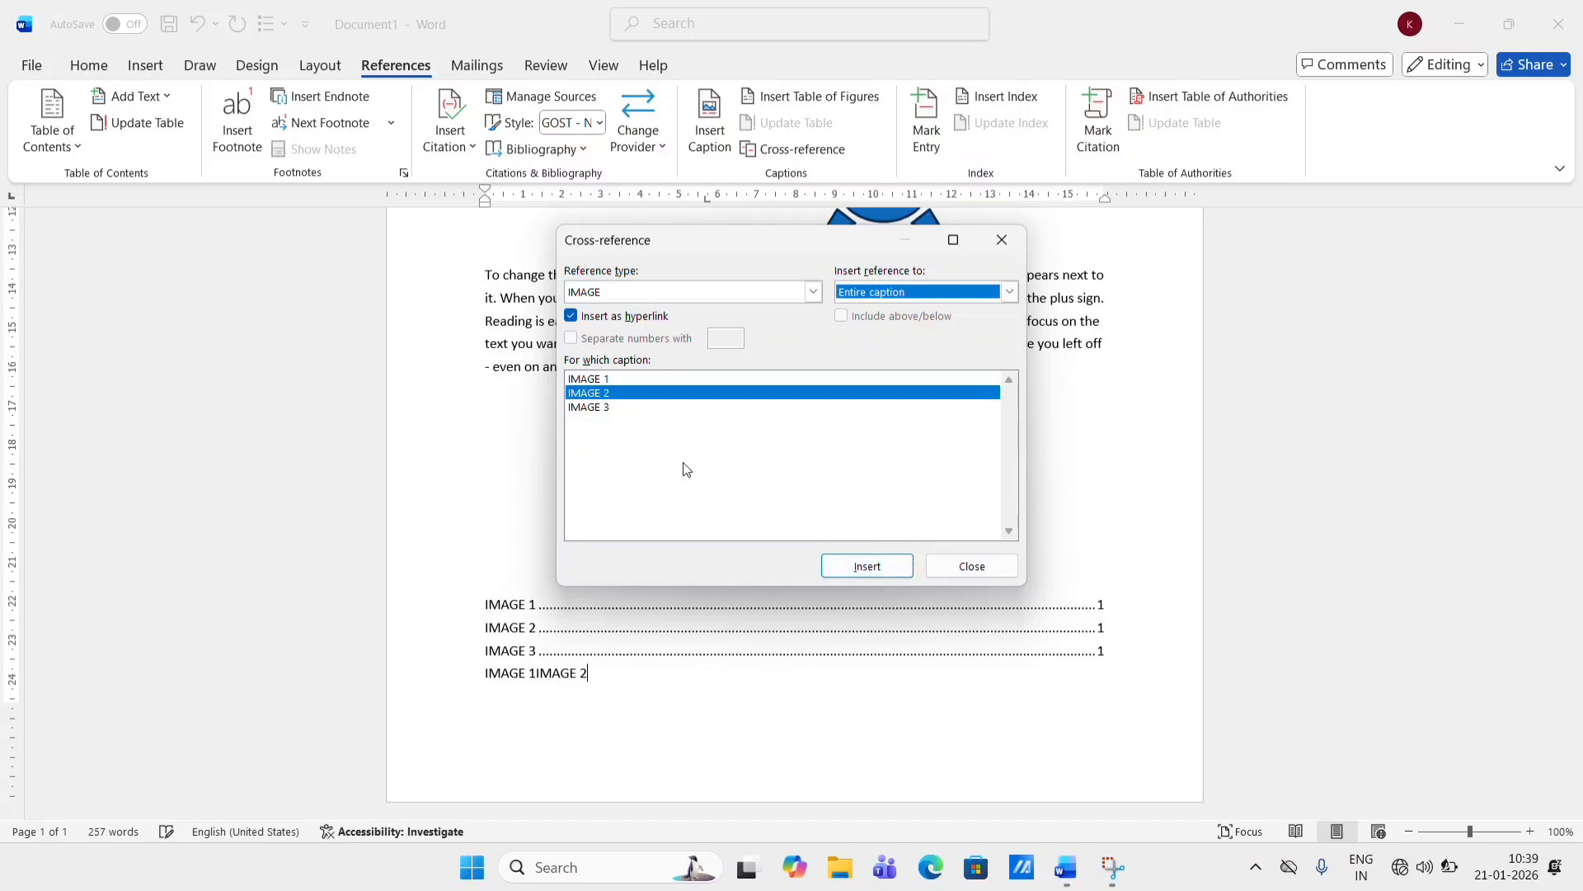
pyautogui.click(597, 407)
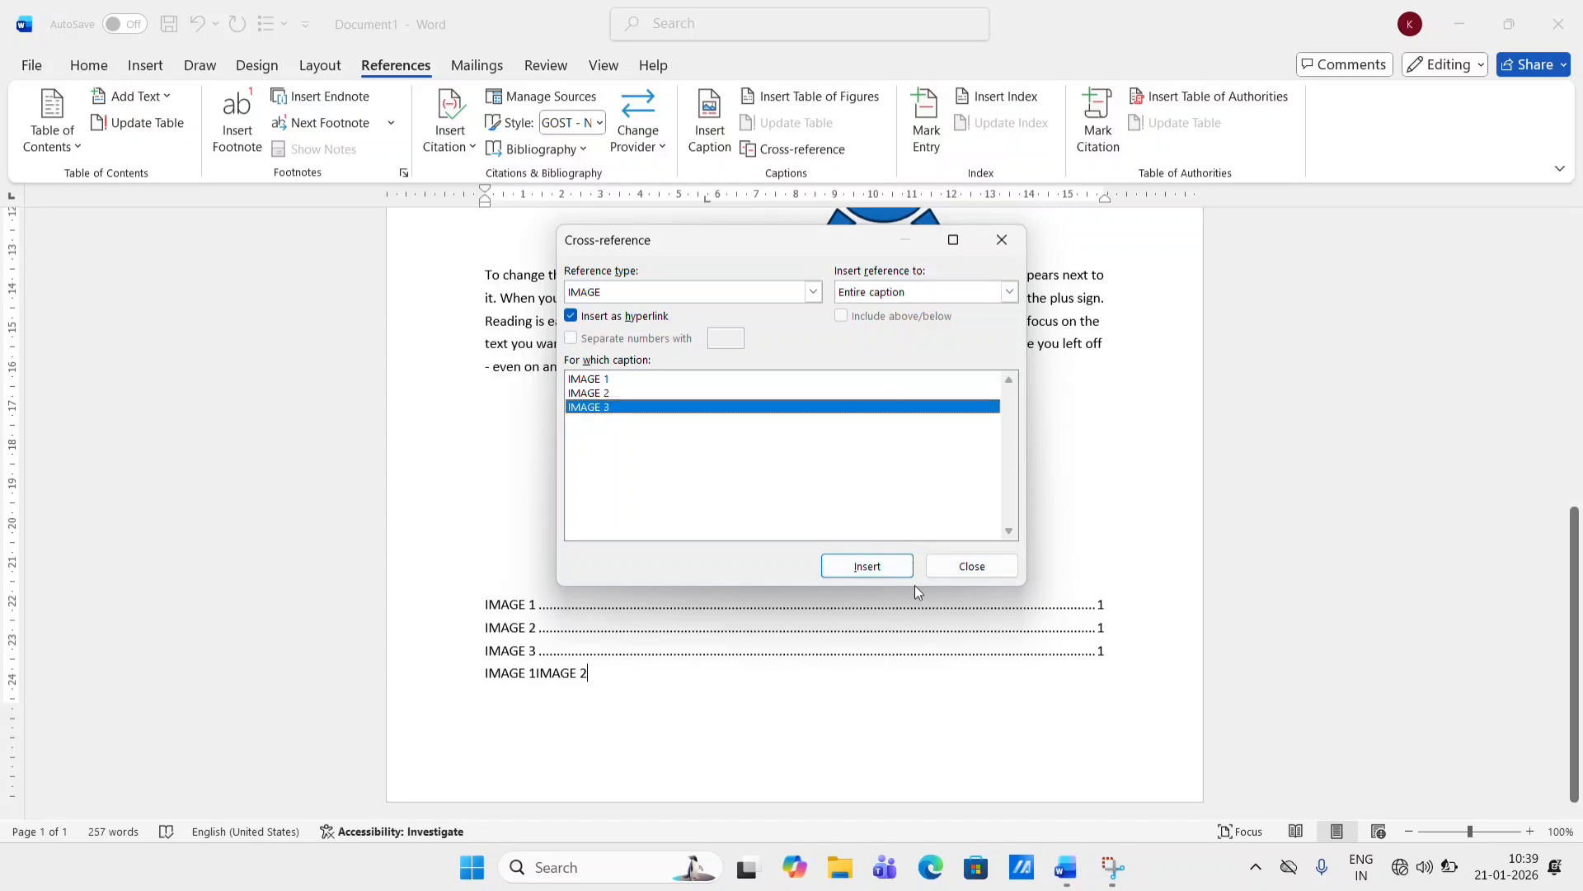
pyautogui.click(889, 567)
pyautogui.click(1001, 239)
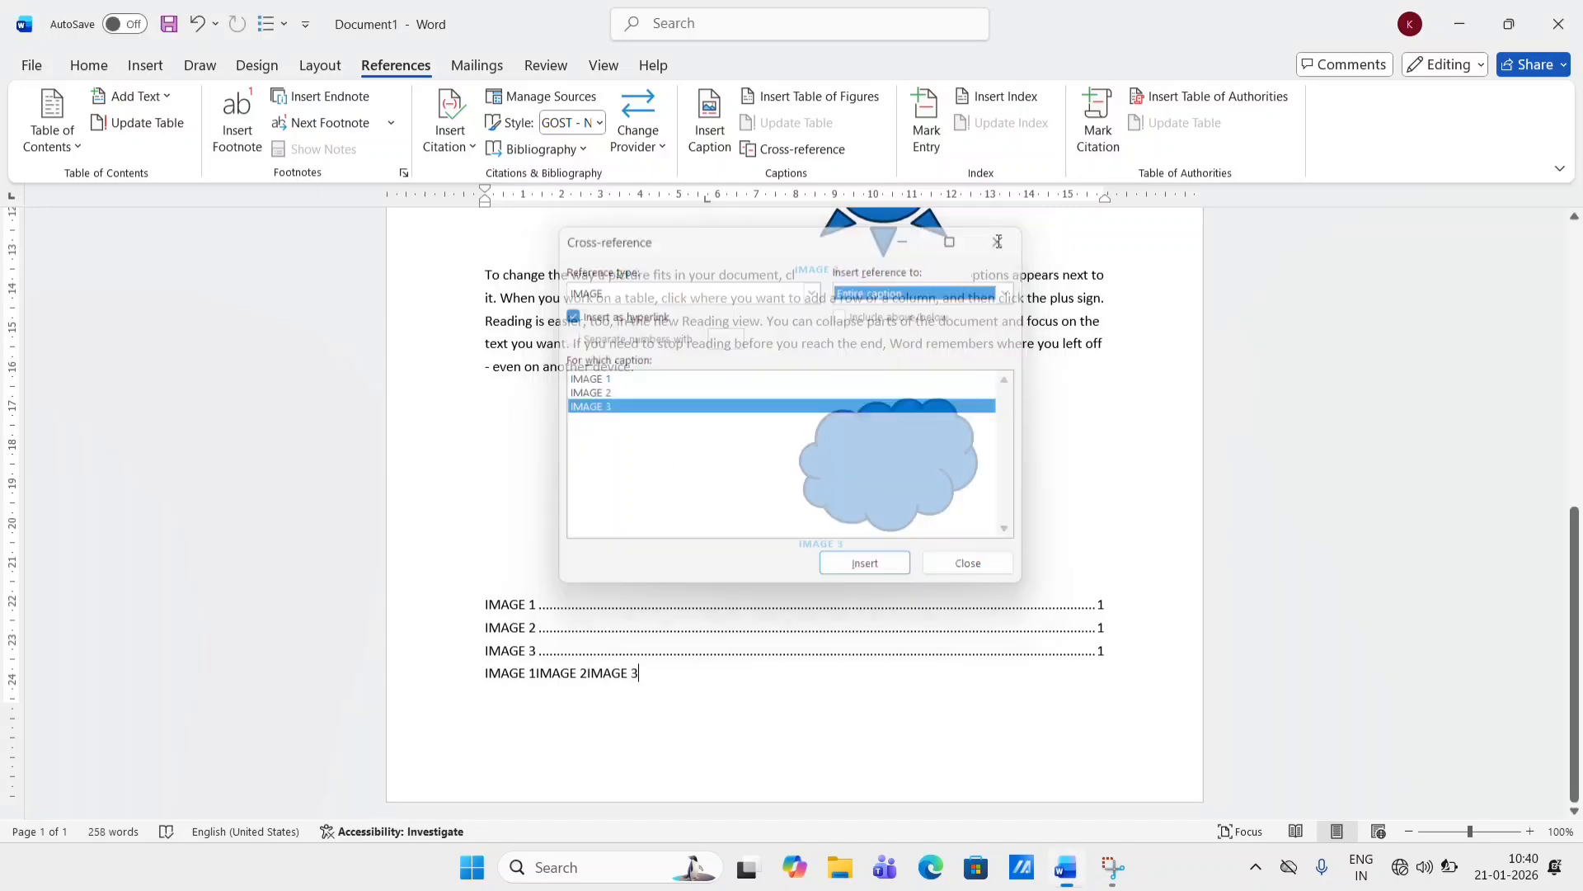
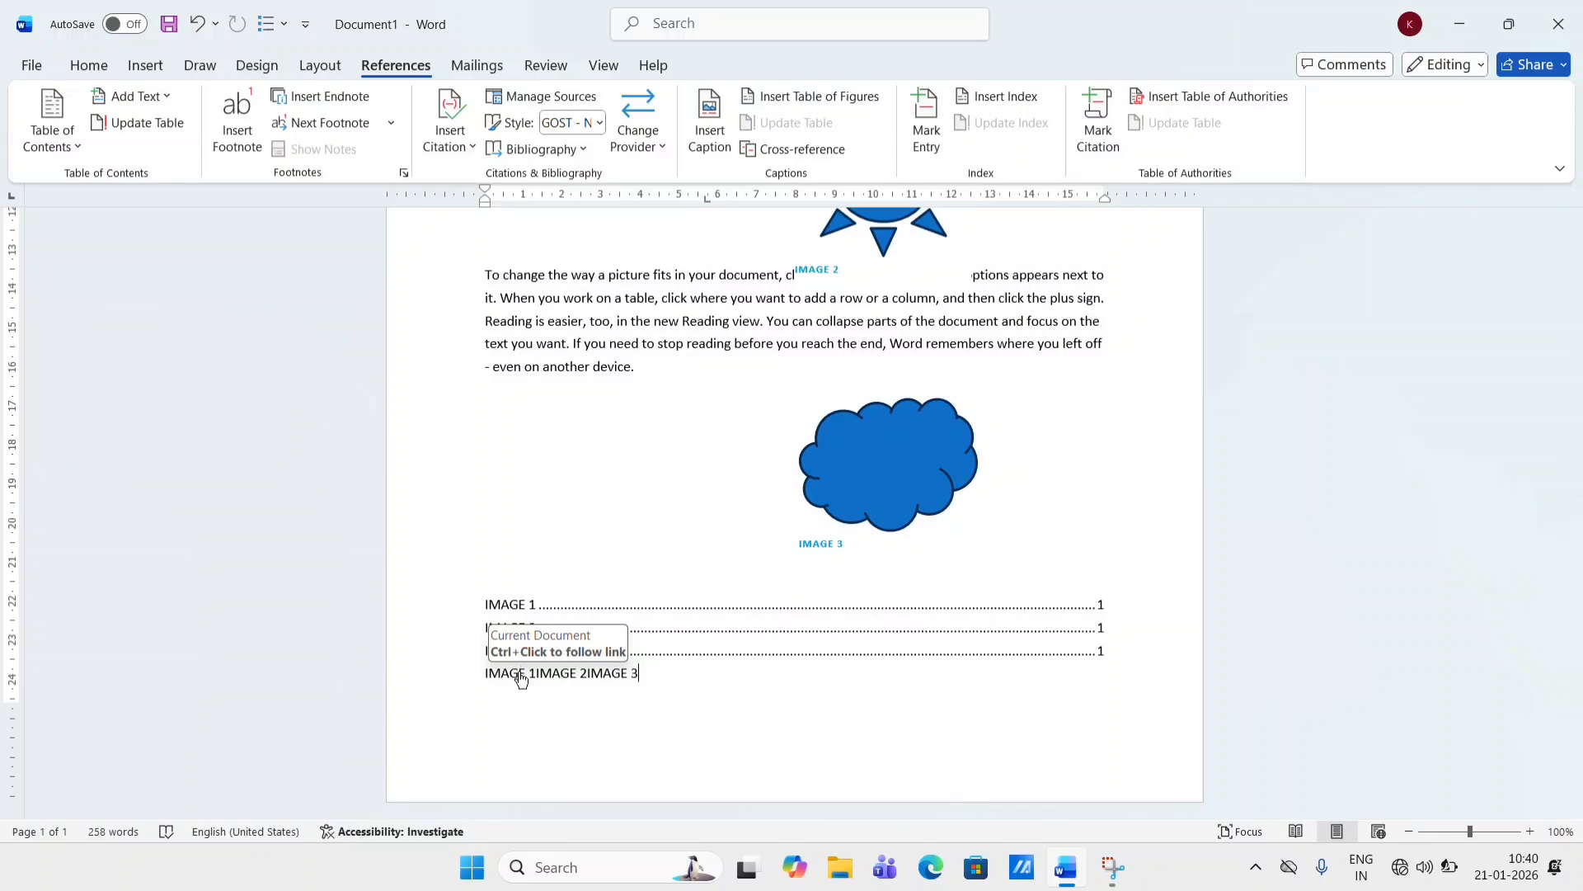
# - Follow the IMAGE 1 and IMAGE 3 cross-reference links to check they jump to their captions
pyautogui.keyDown('ctrl'); pyautogui.click(521, 675); pyautogui.keyUp('ctrl')
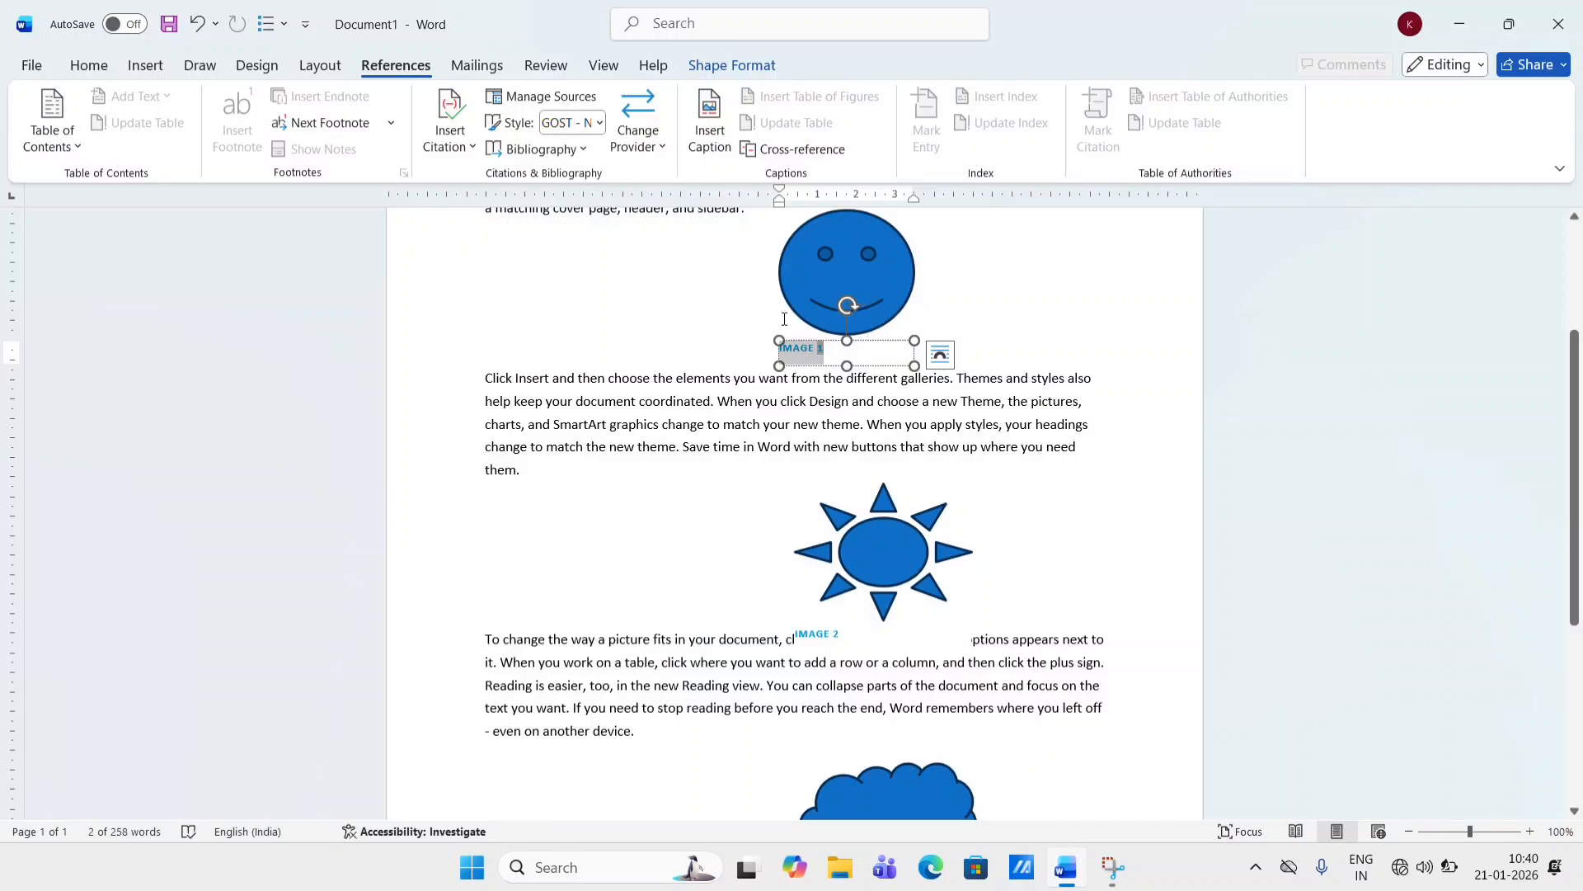
pyautogui.scroll(-1, 786, 320)
pyautogui.scroll(-5, 750, 373)
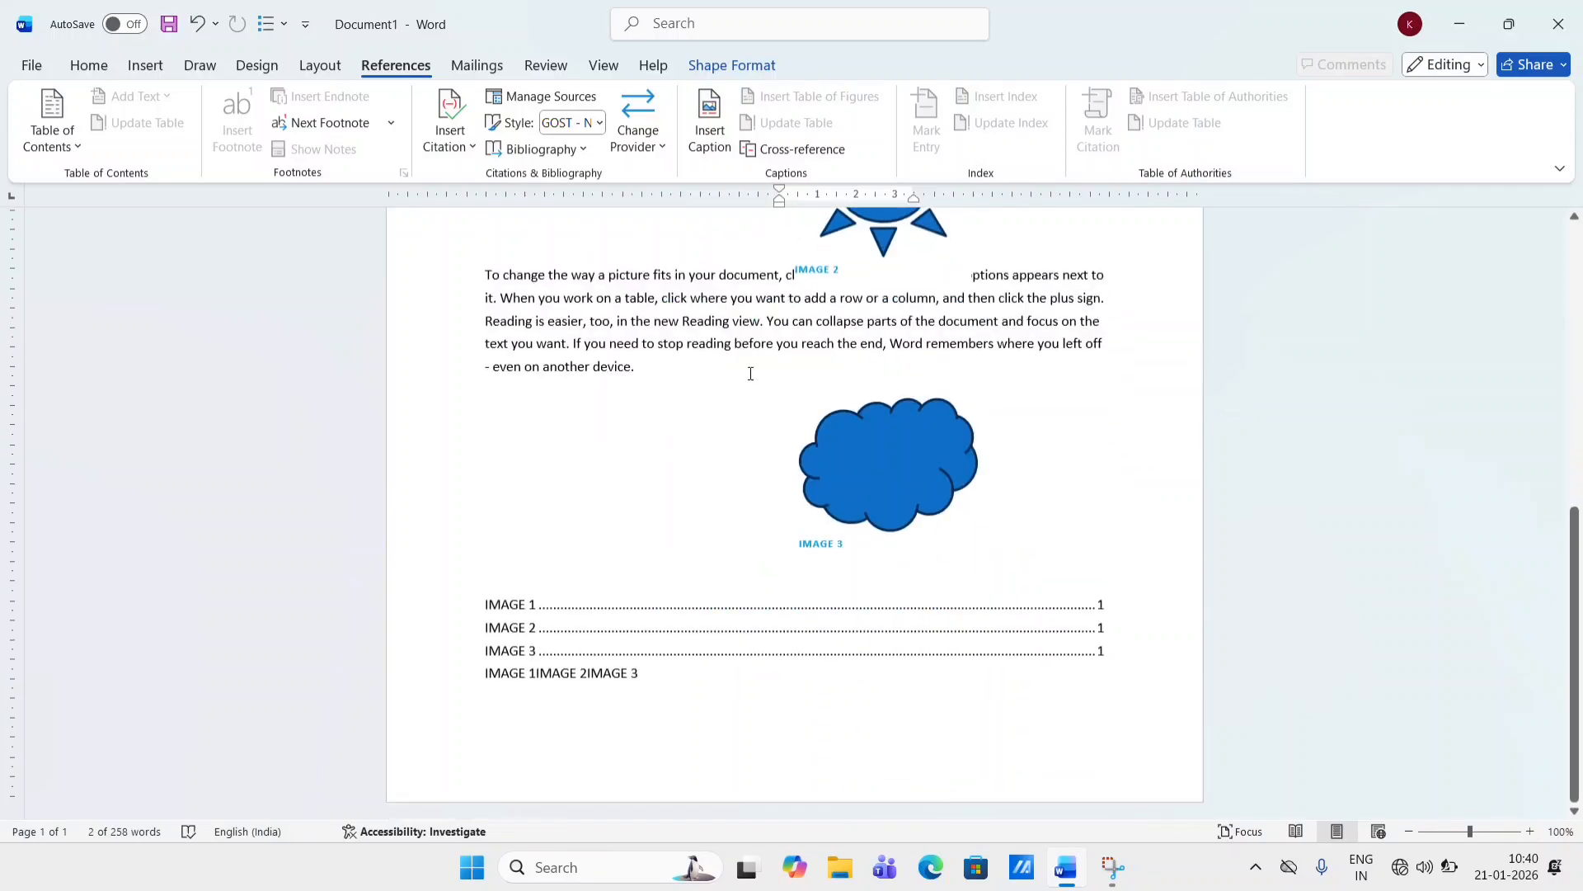
pyautogui.keyDown('ctrl'); pyautogui.click(605, 682); pyautogui.keyUp('ctrl')
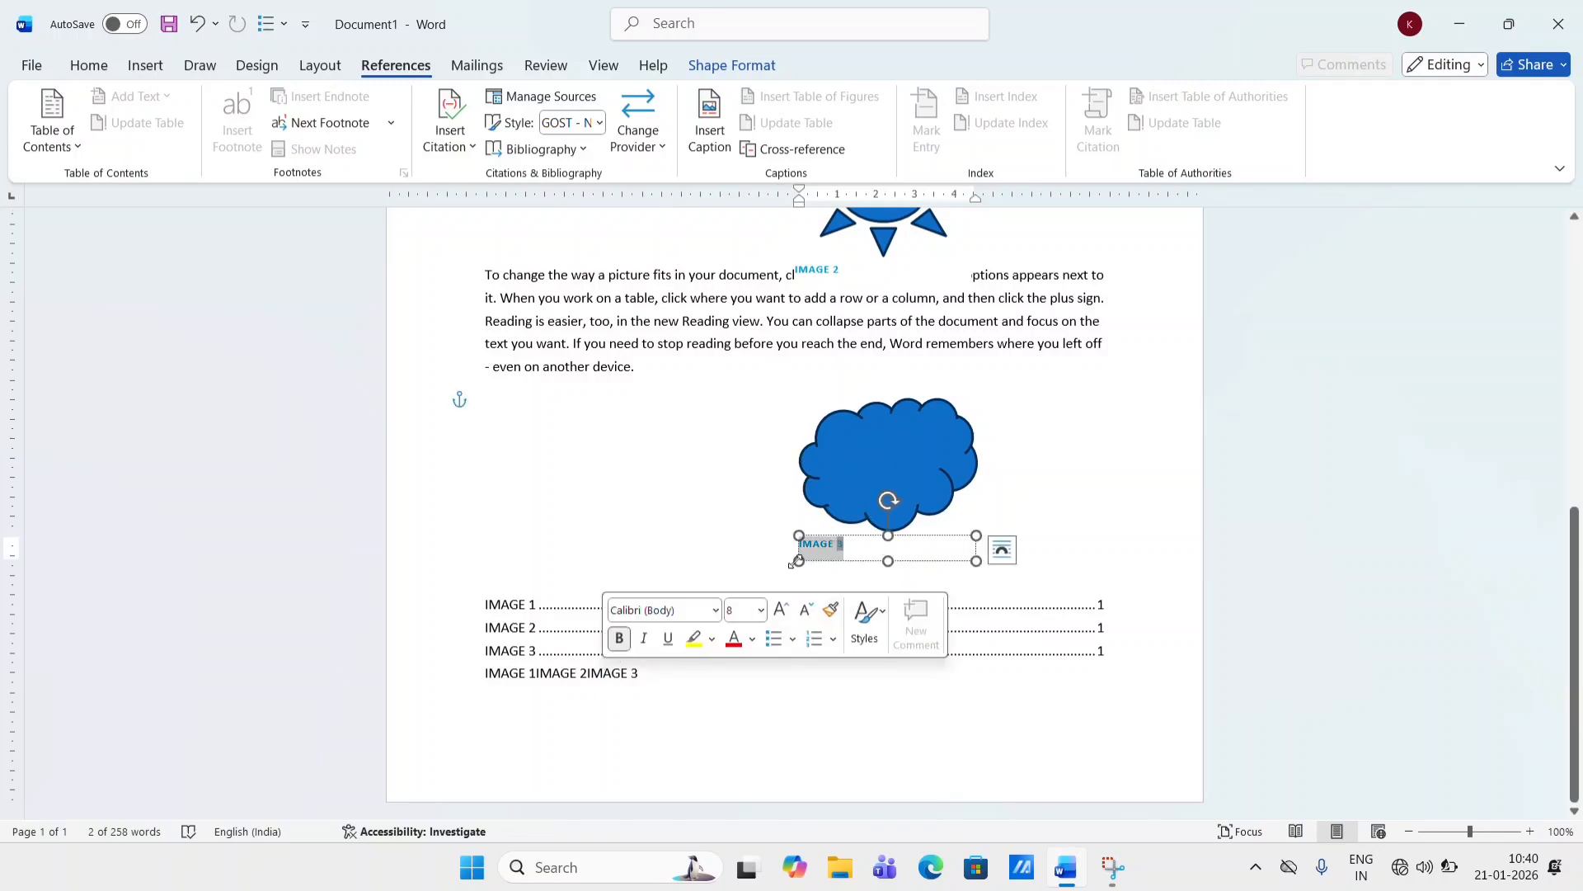
pyautogui.click(681, 530)
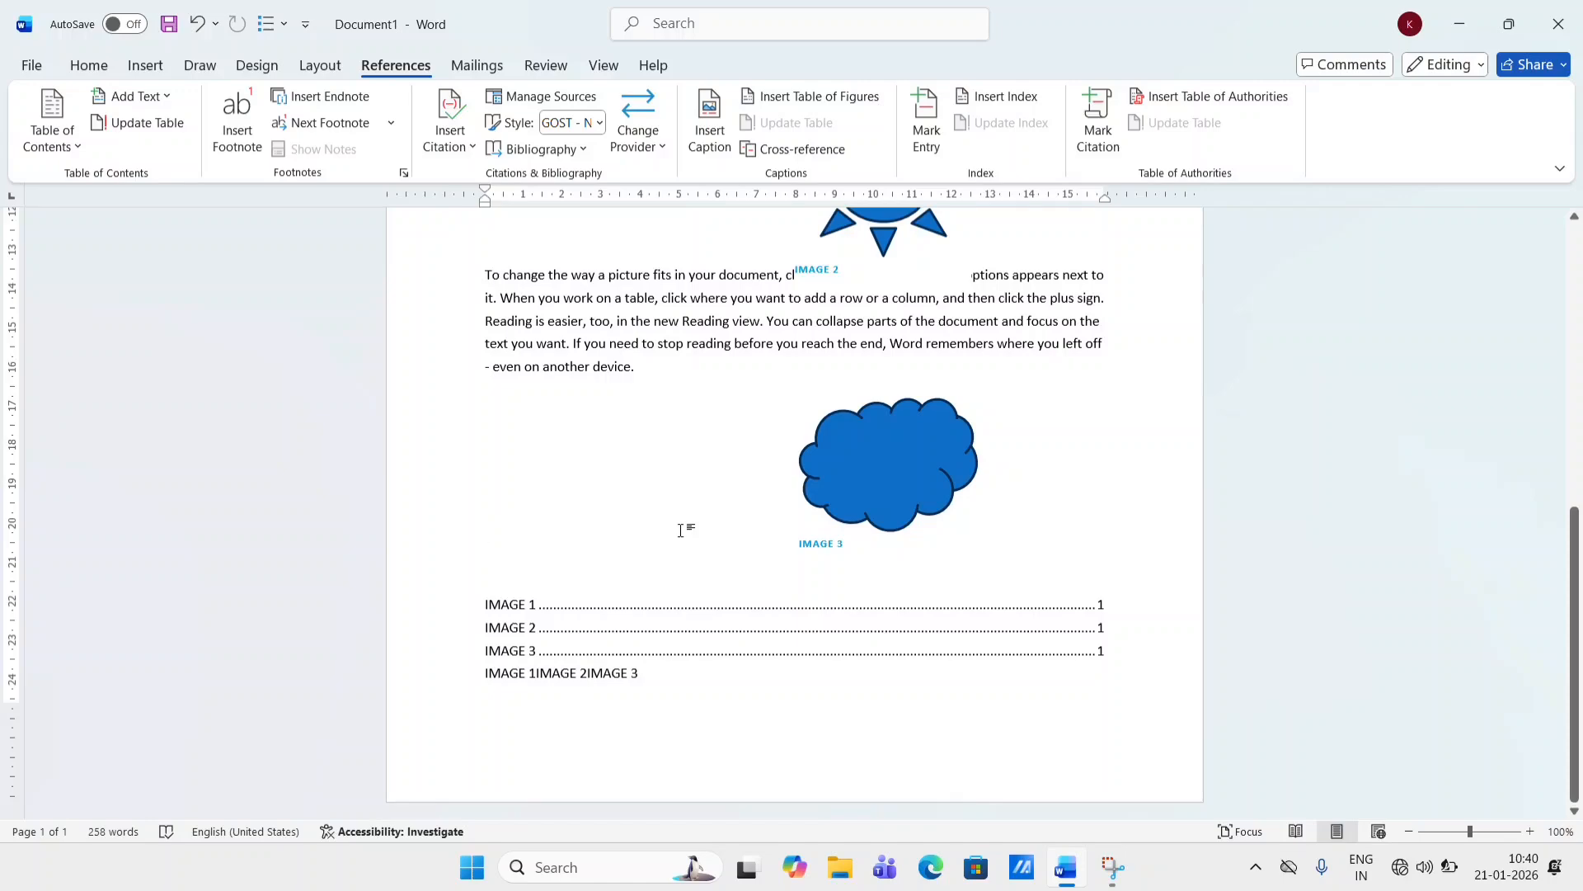
pyautogui.scroll(6, 682, 530)
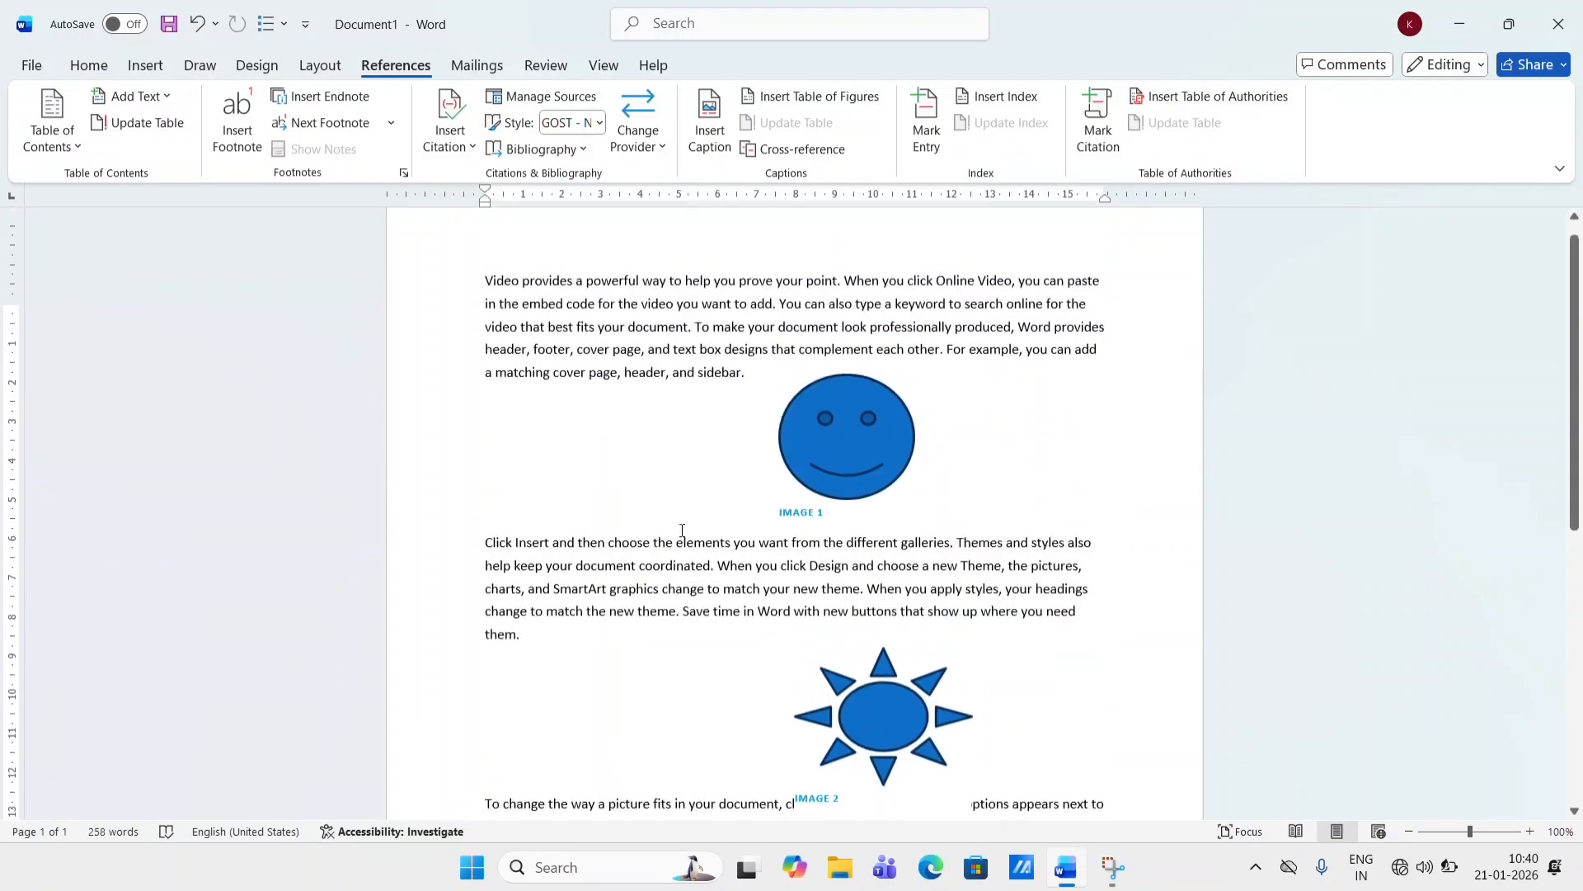
pyautogui.scroll(-2, 682, 530)
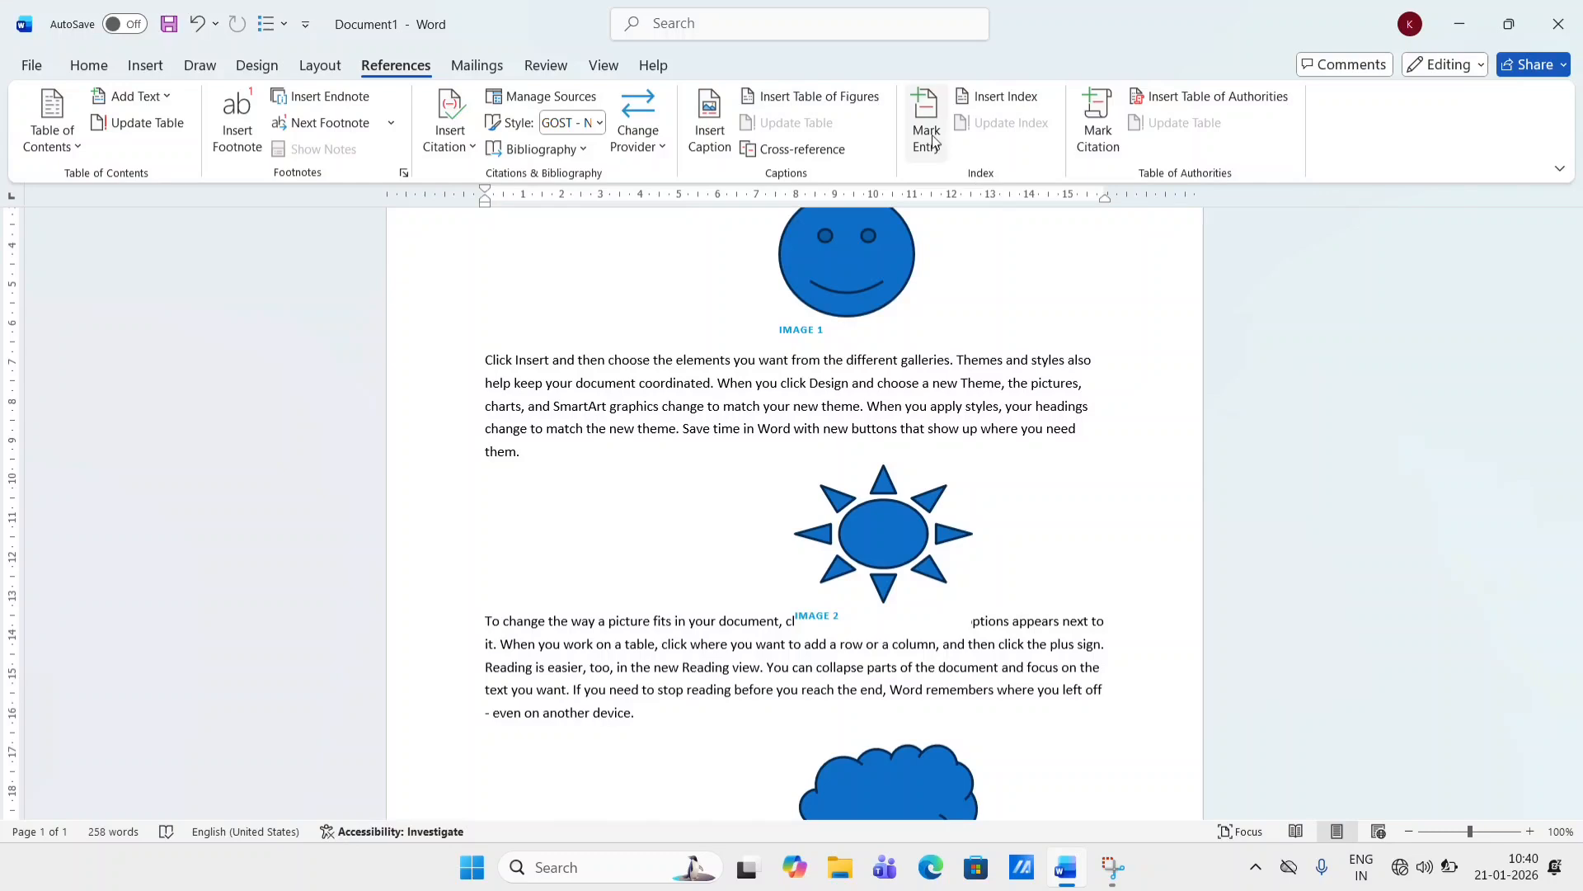
# - Delete the entire document content
pyautogui.hotkey('ctrl', 'a')
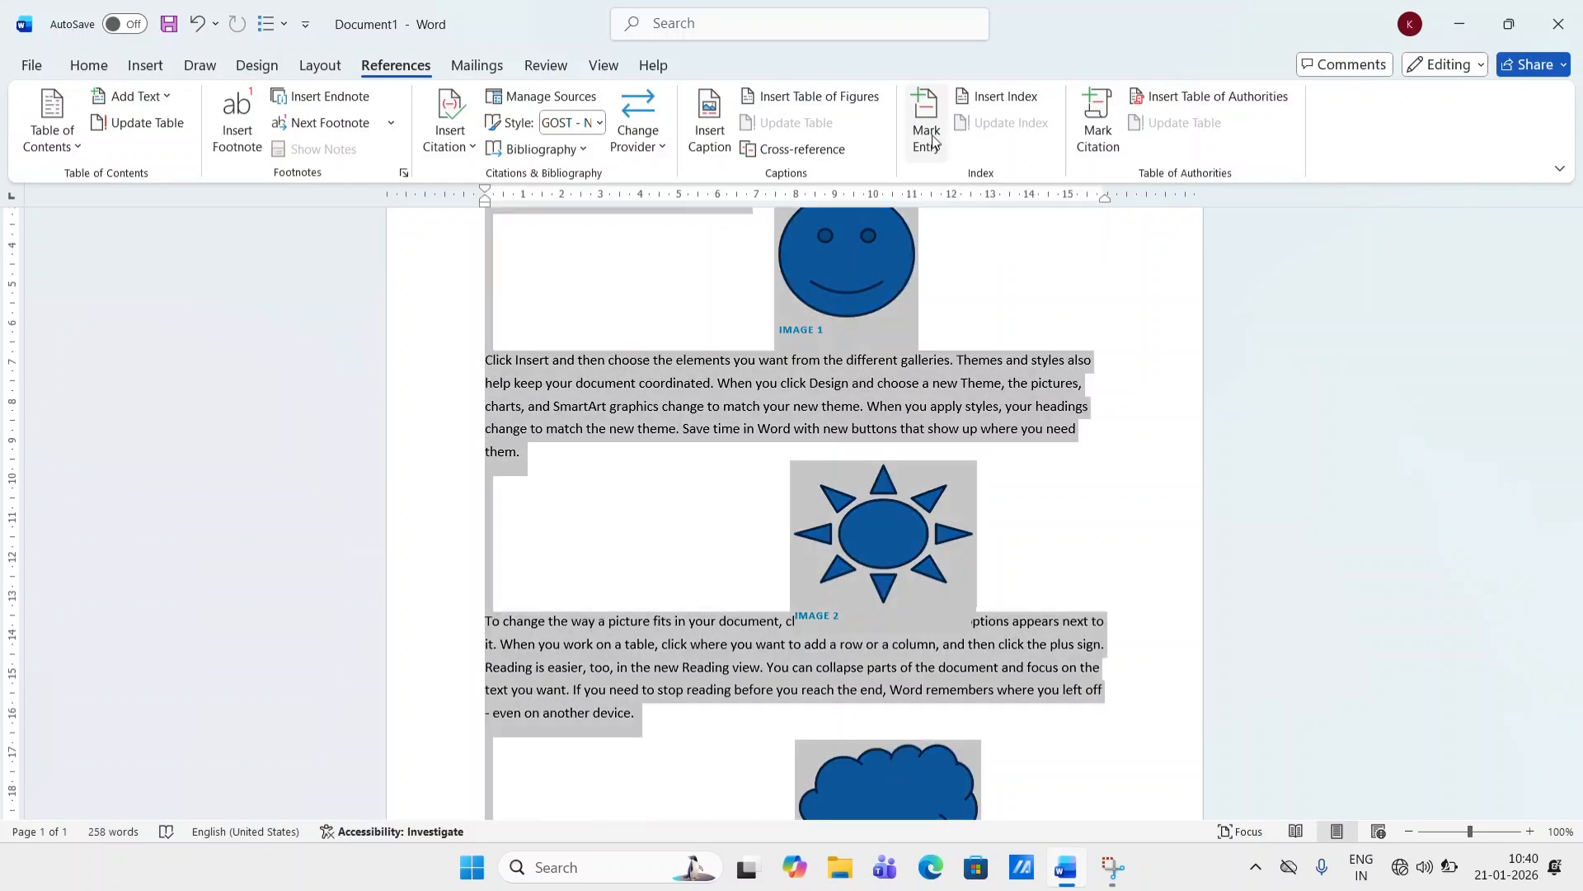
pyautogui.press('Delete')
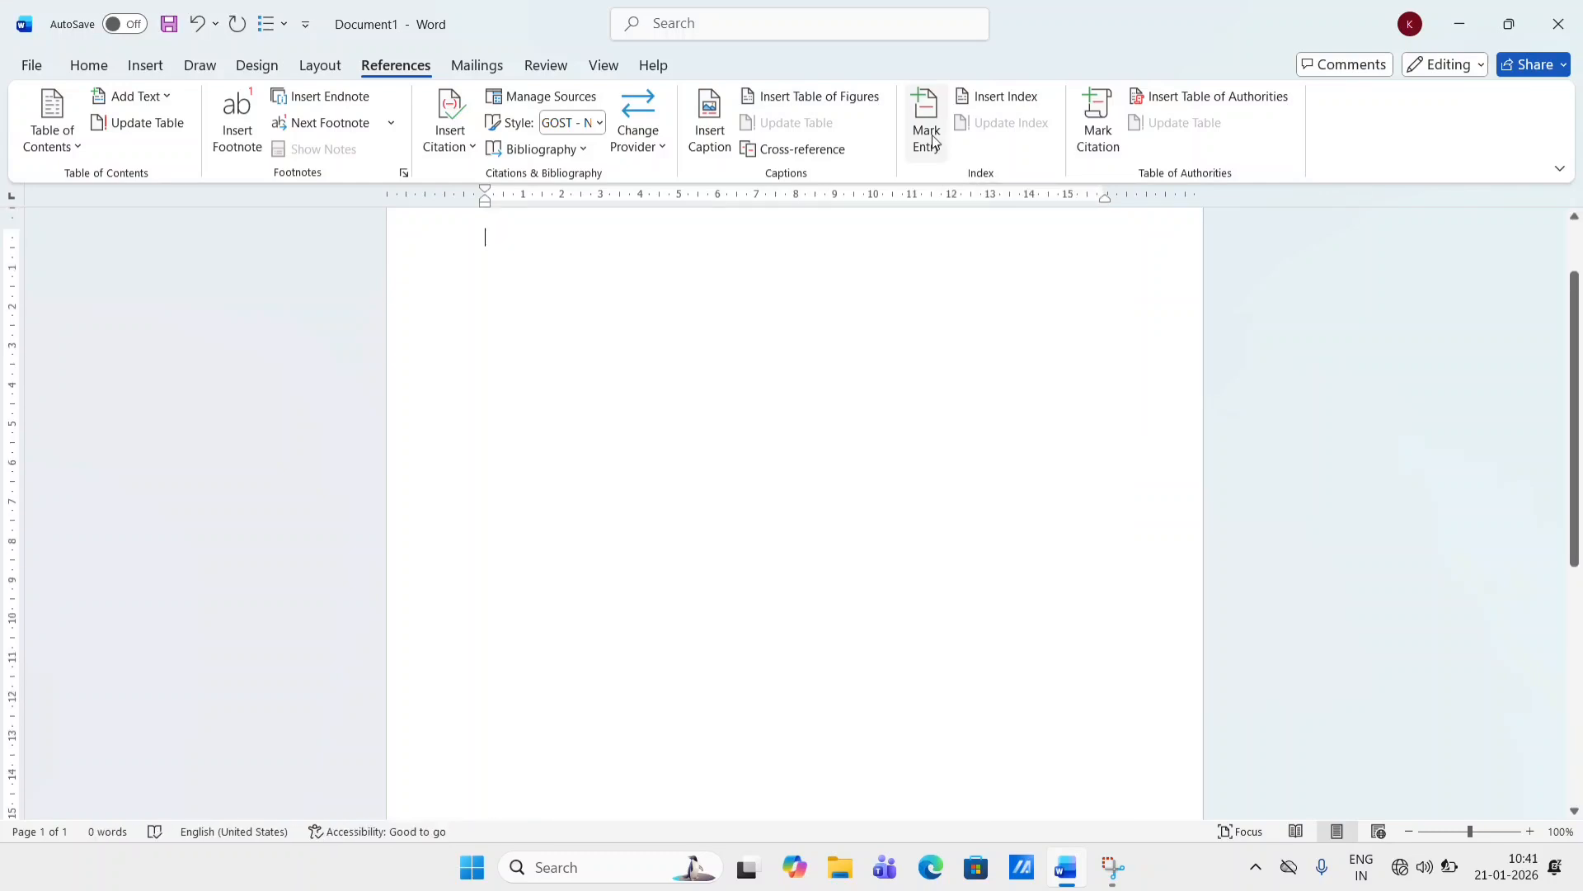
pyautogui.scroll(5, 933, 142)
pyautogui.scroll(3, 962, 345)
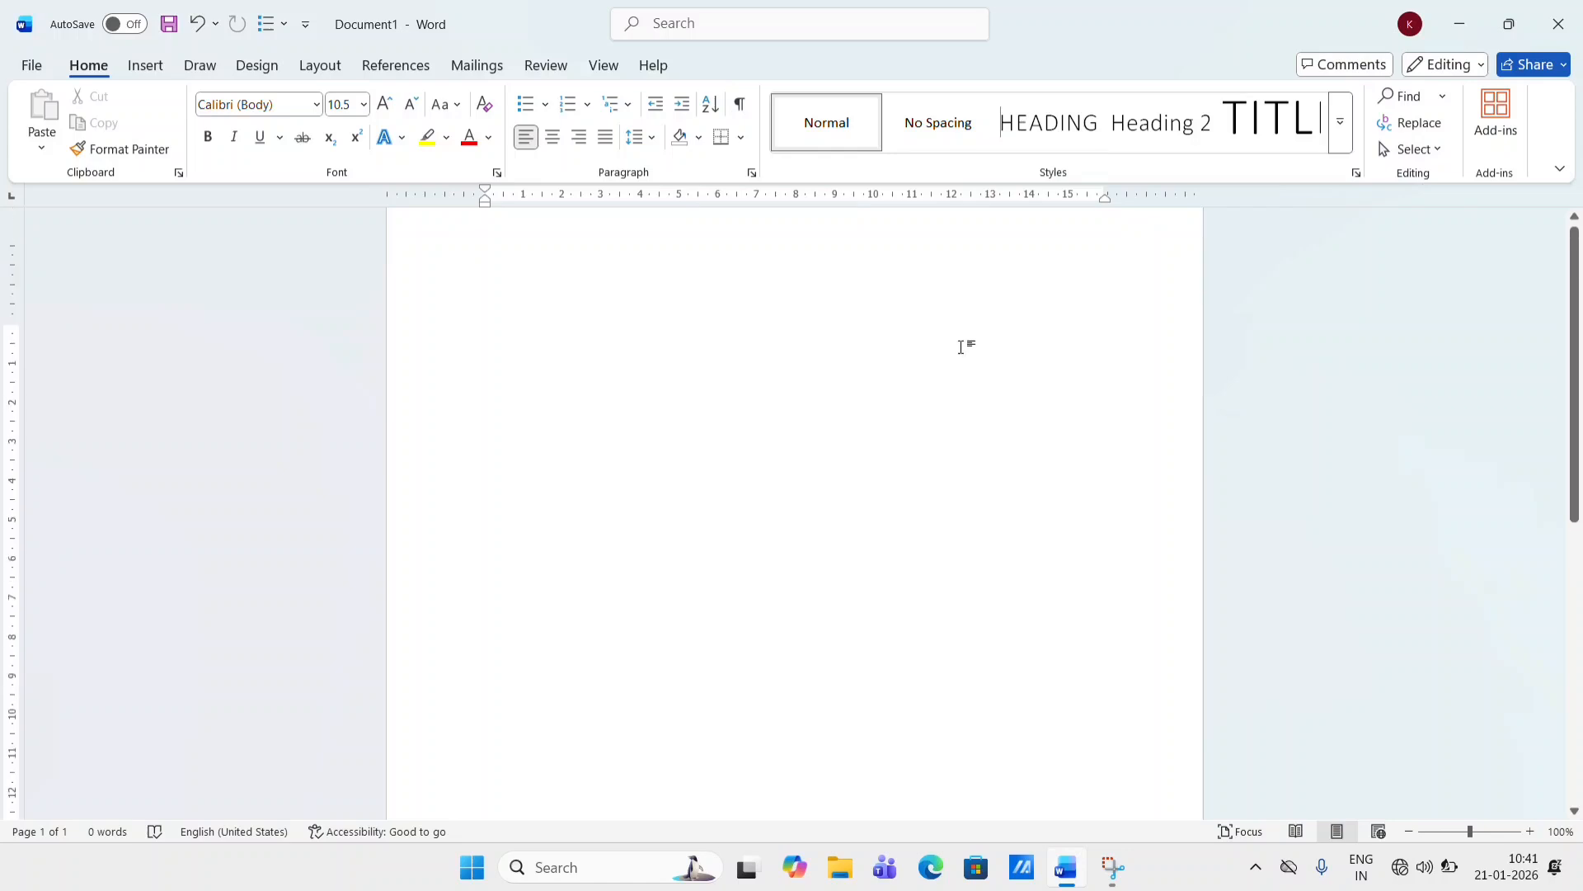
# - Generate three paragraphs of sample text by entering =RAND(3,4)
pyautogui.write('=RAND')
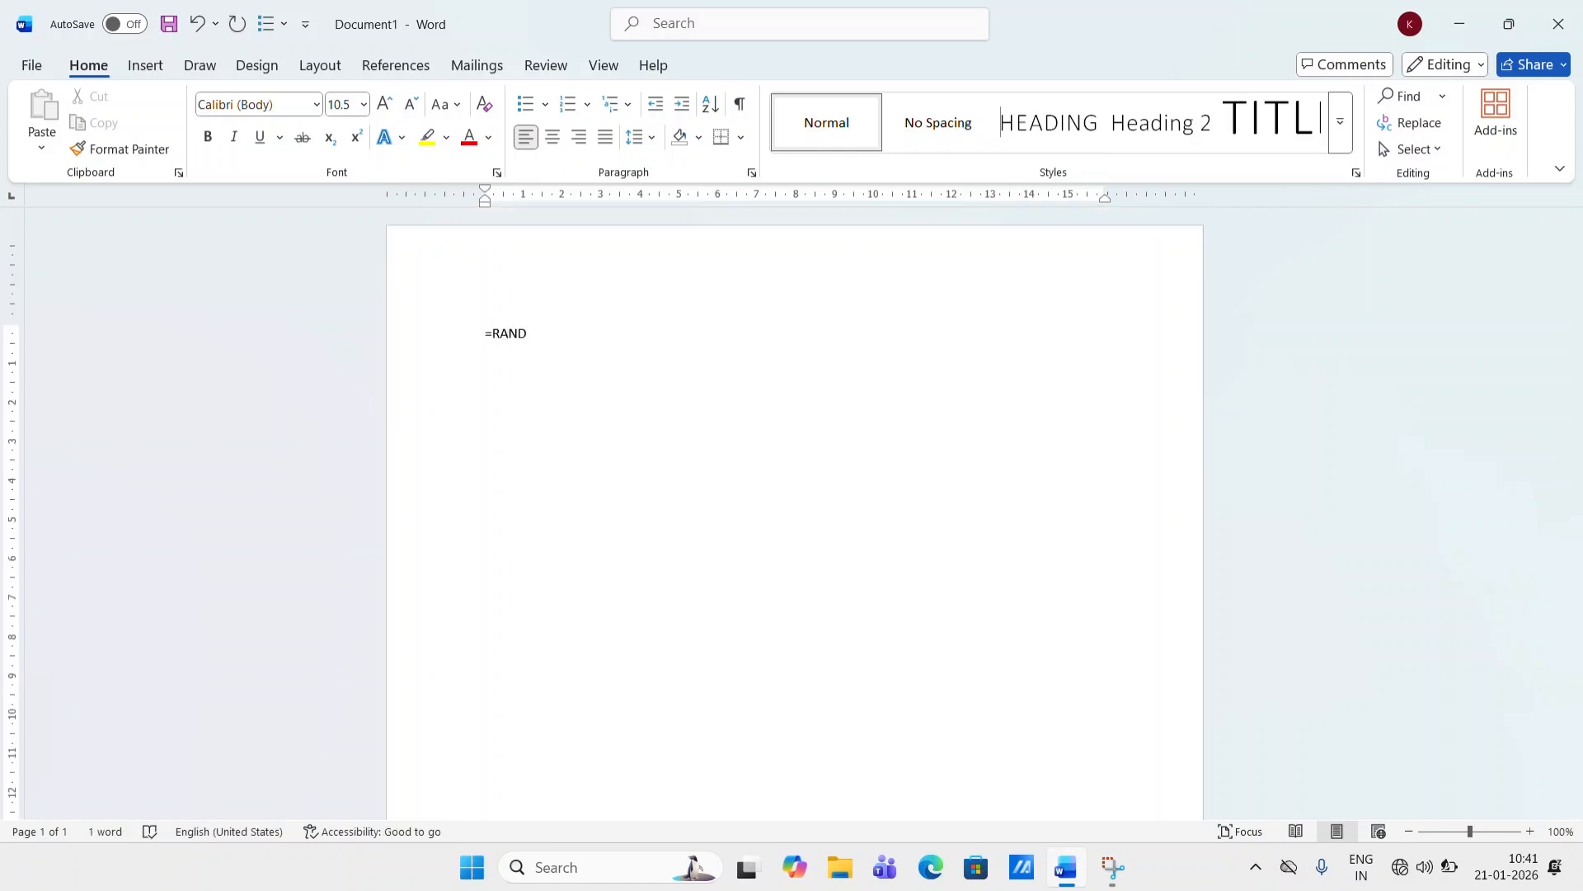
pyautogui.write('(3,4)')
pyautogui.press('Return')
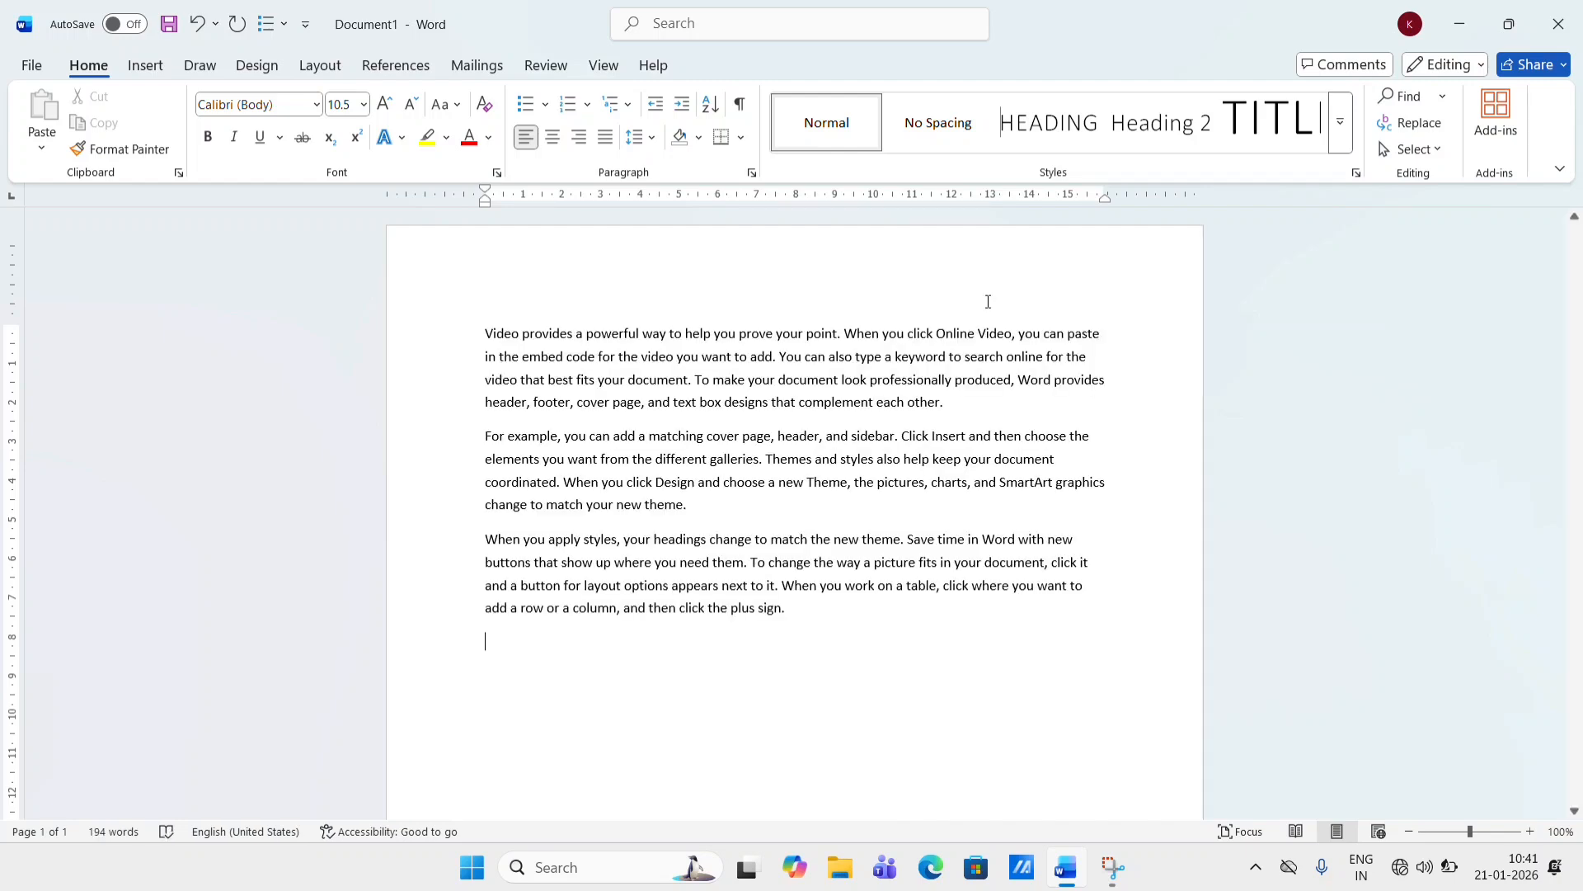
# - Mark the word "prove" in the first paragraph as an index entry
pyautogui.click(423, 69)
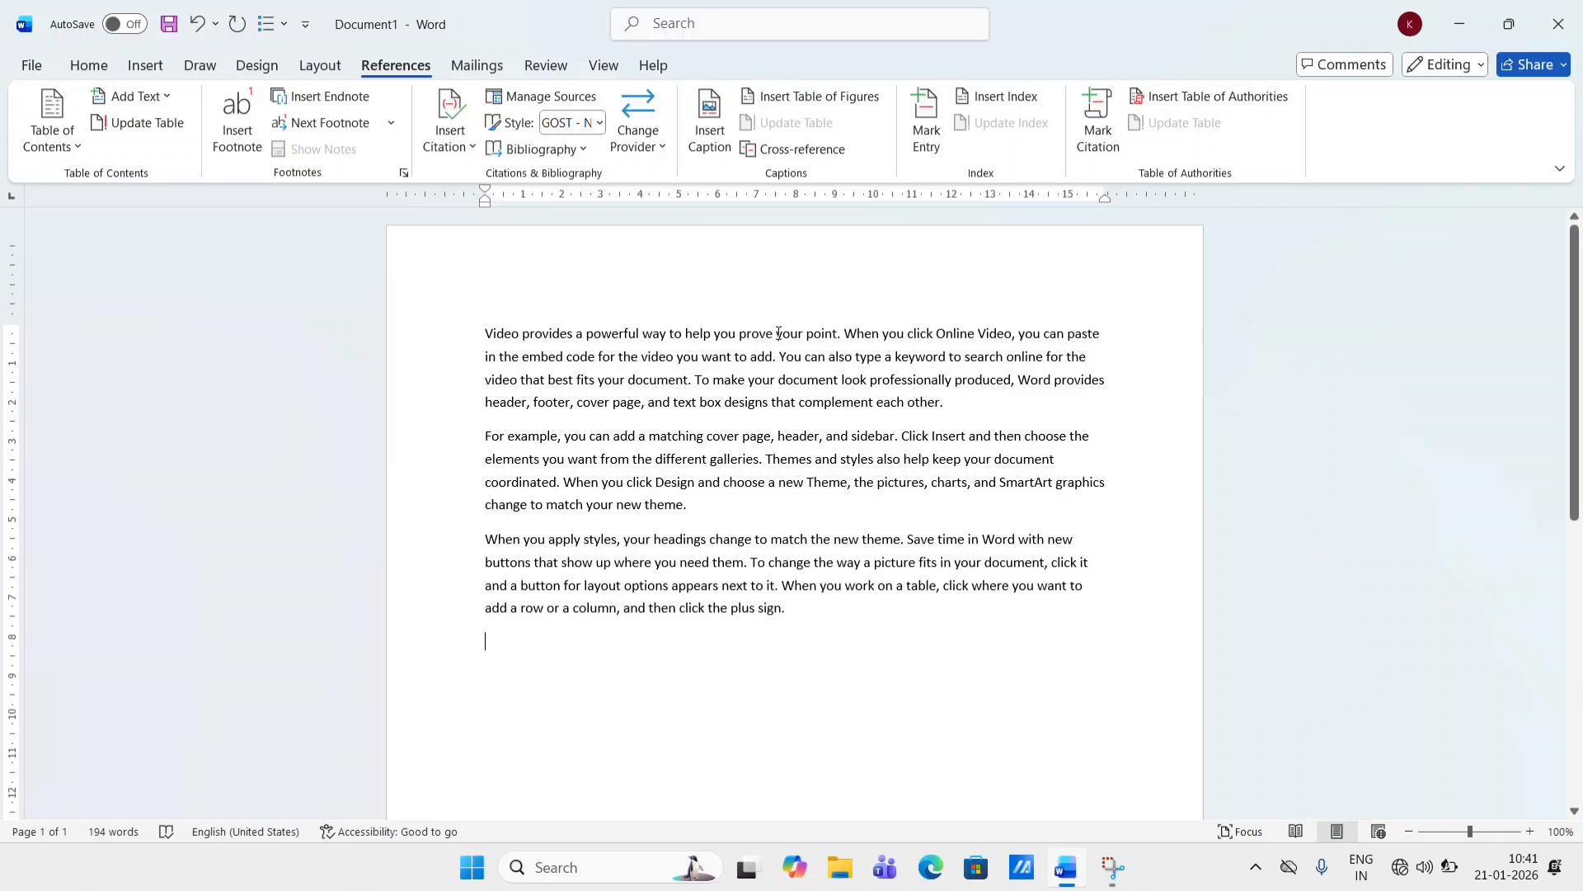
pyautogui.moveTo(773, 331); pyautogui.dragTo(736, 340)
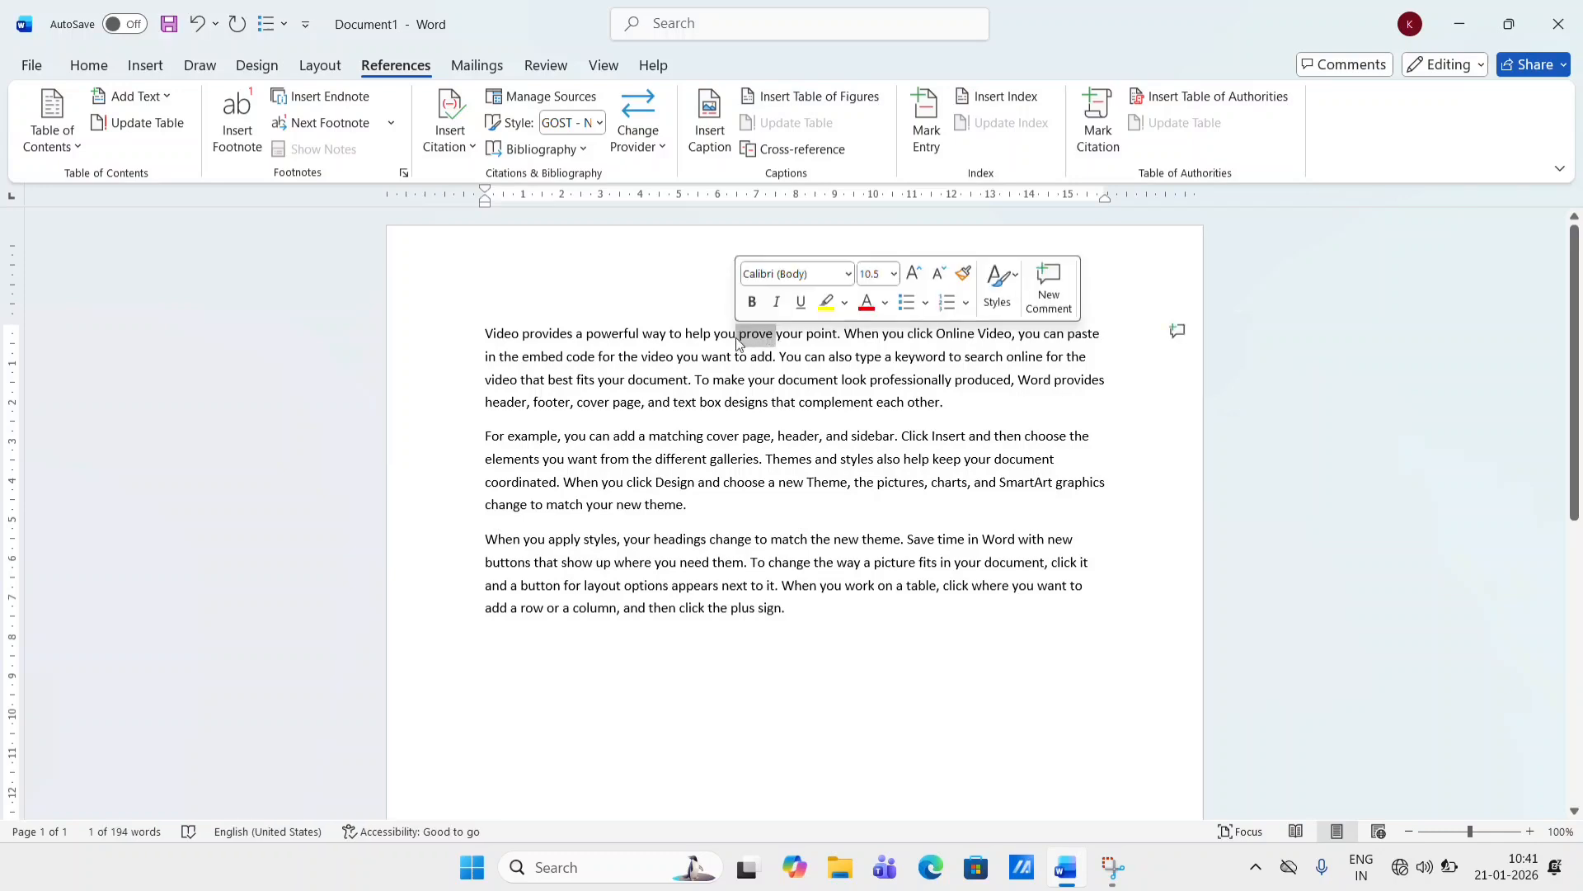
pyautogui.click(948, 132)
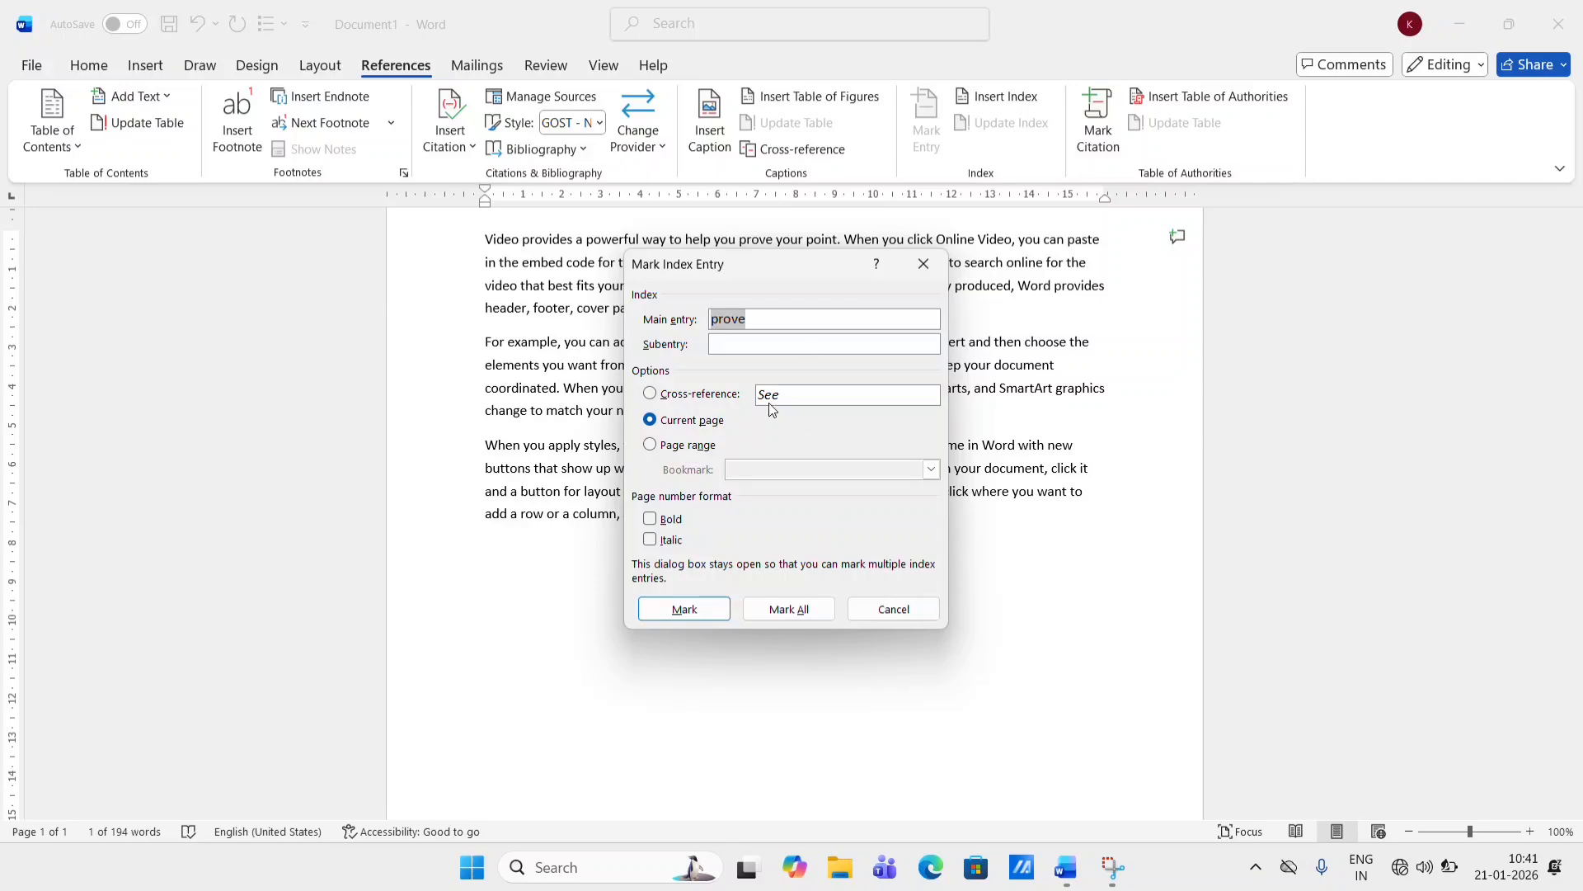
pyautogui.click(699, 617)
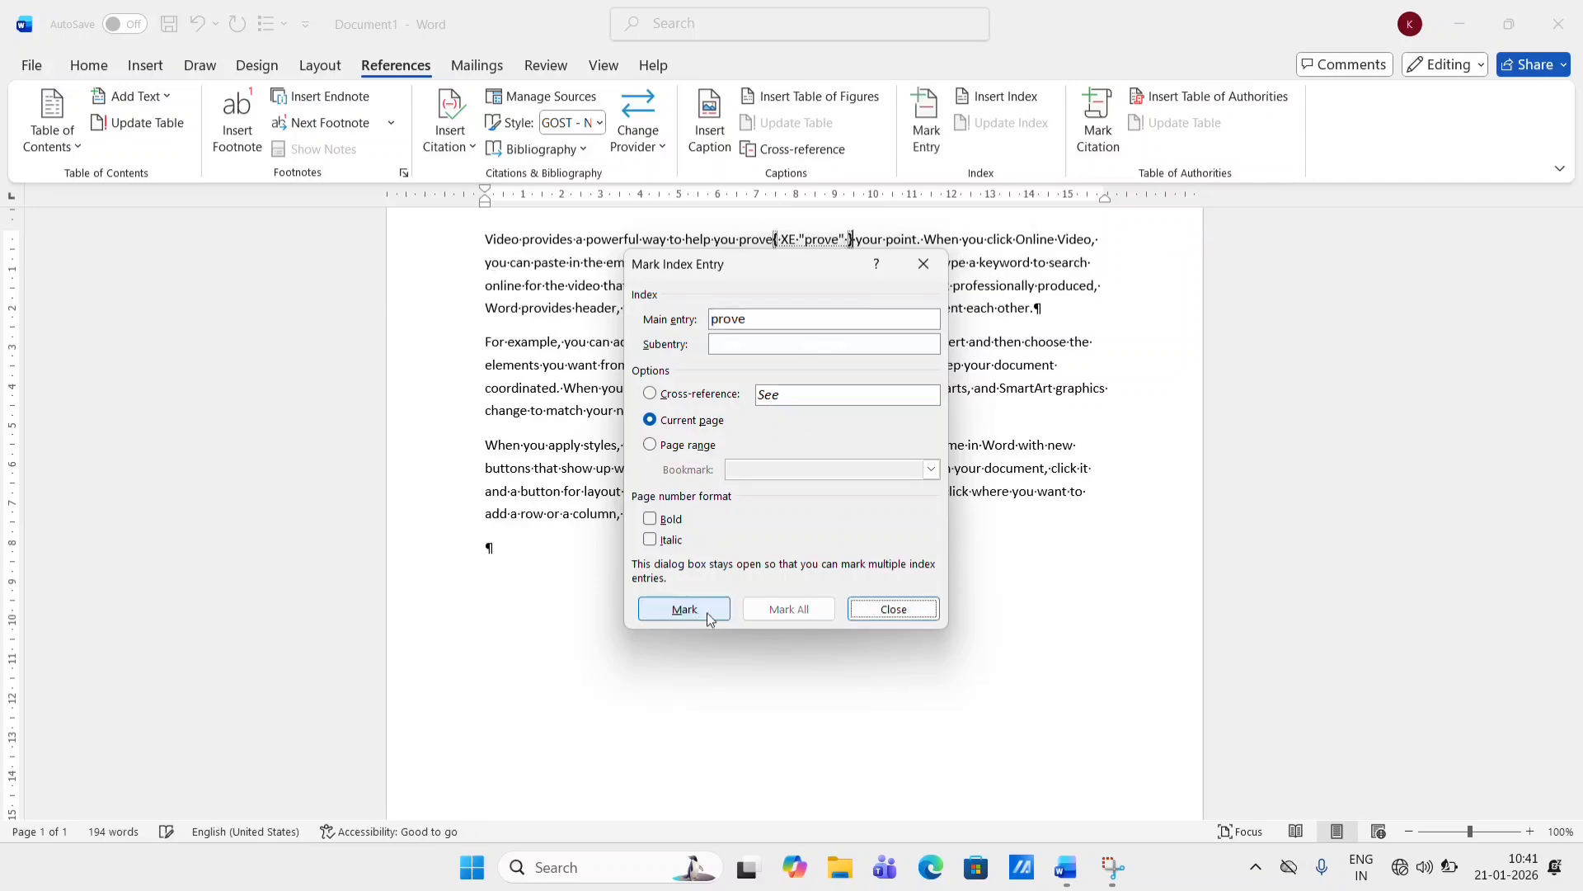
pyautogui.click(927, 611)
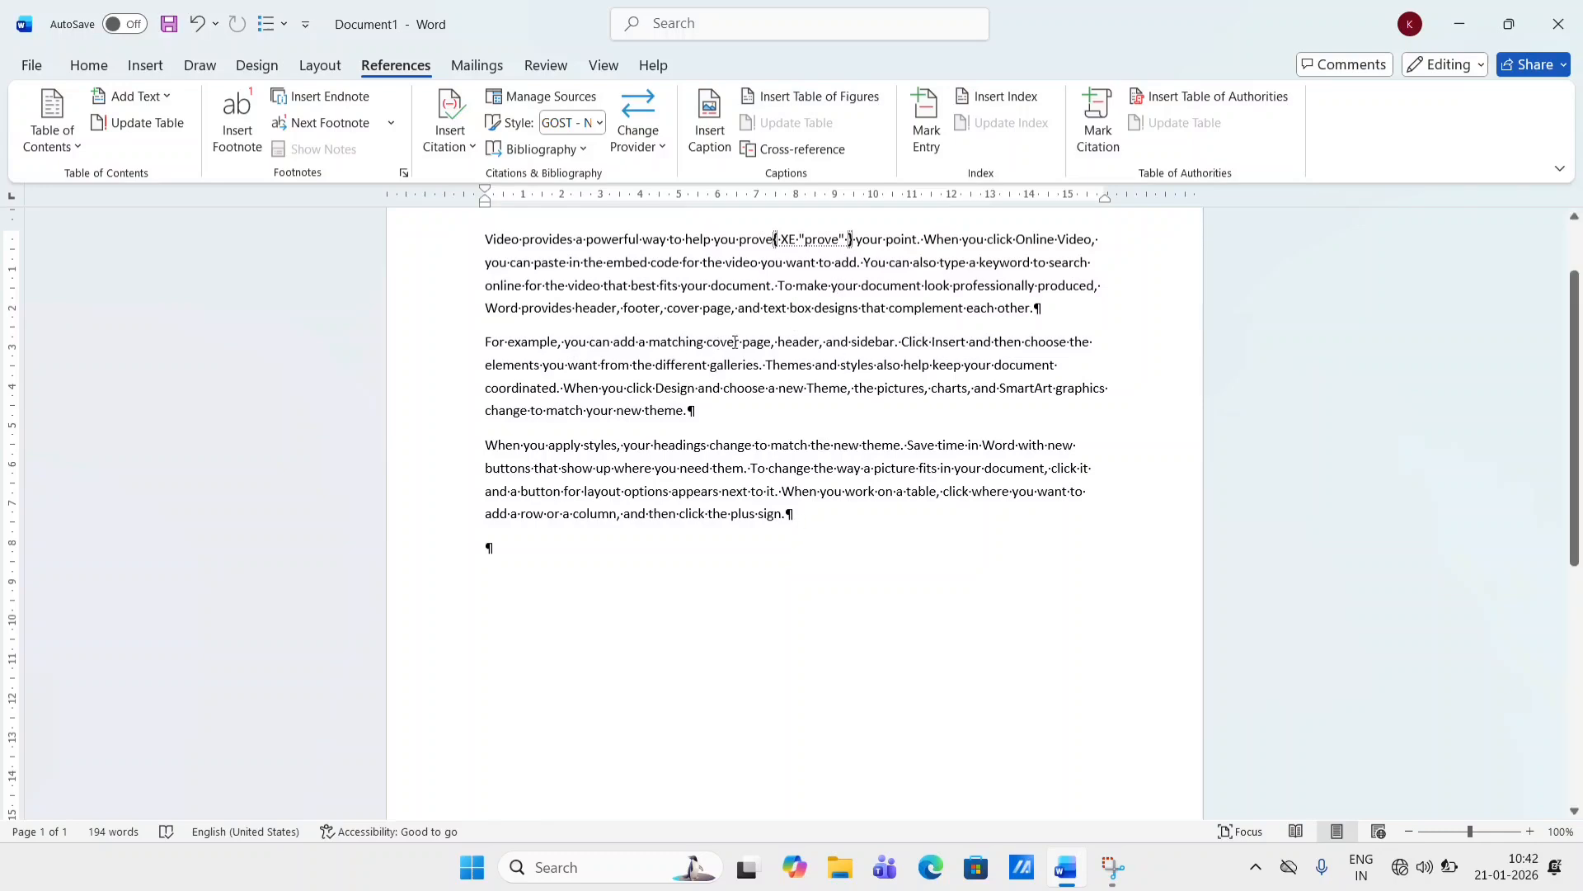
# - Mark the word "cover" in the second paragraph as an index entry
pyautogui.moveTo(741, 342); pyautogui.dragTo(707, 341)
pyautogui.click(927, 123)
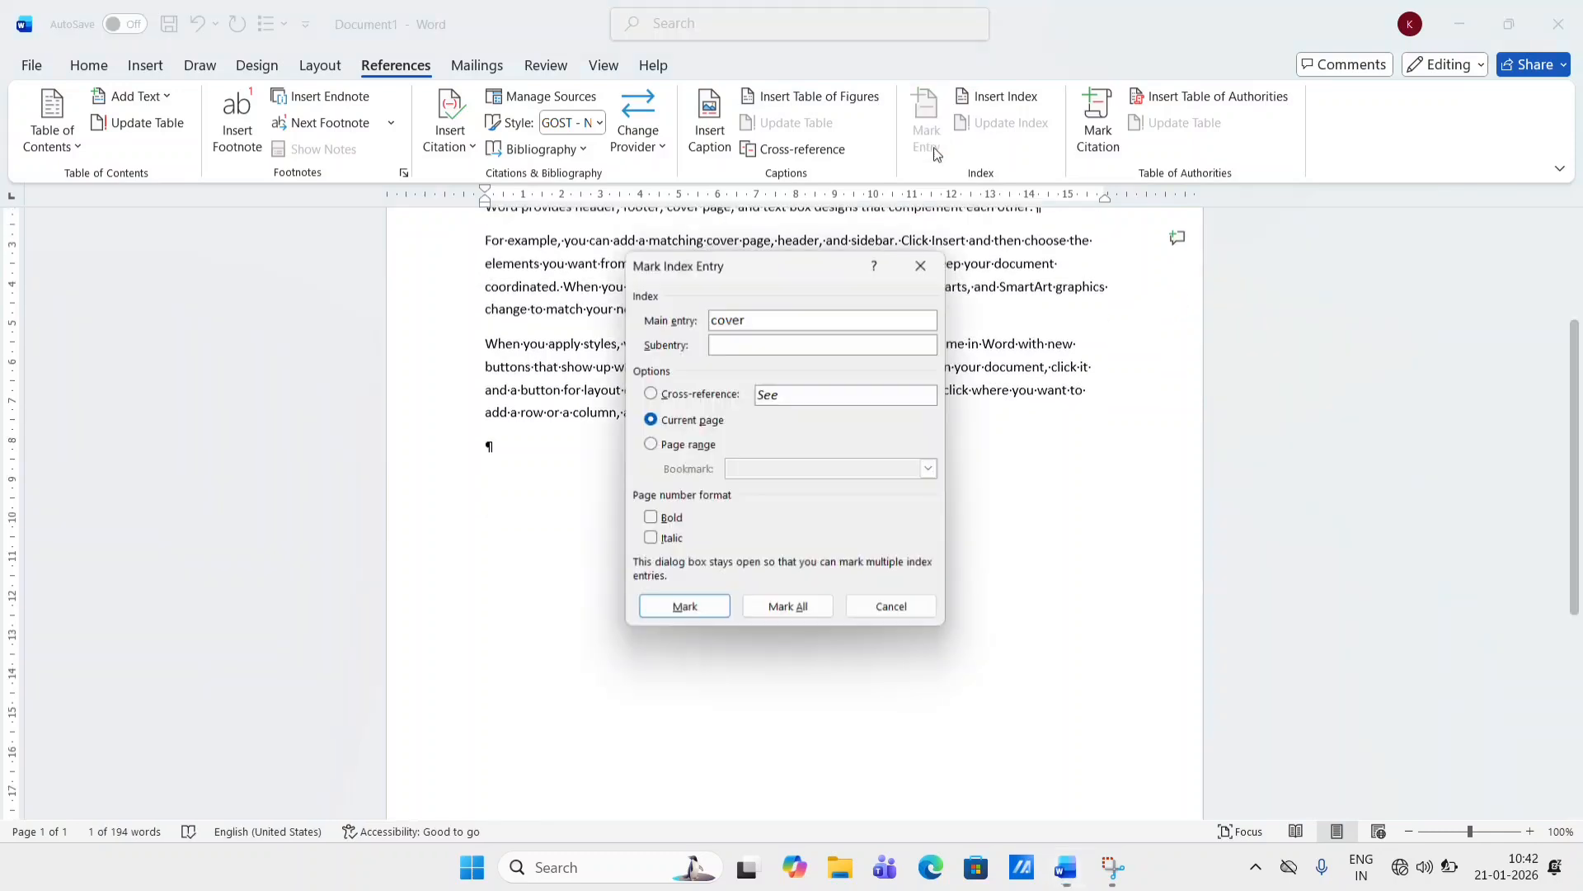
pyautogui.click(698, 611)
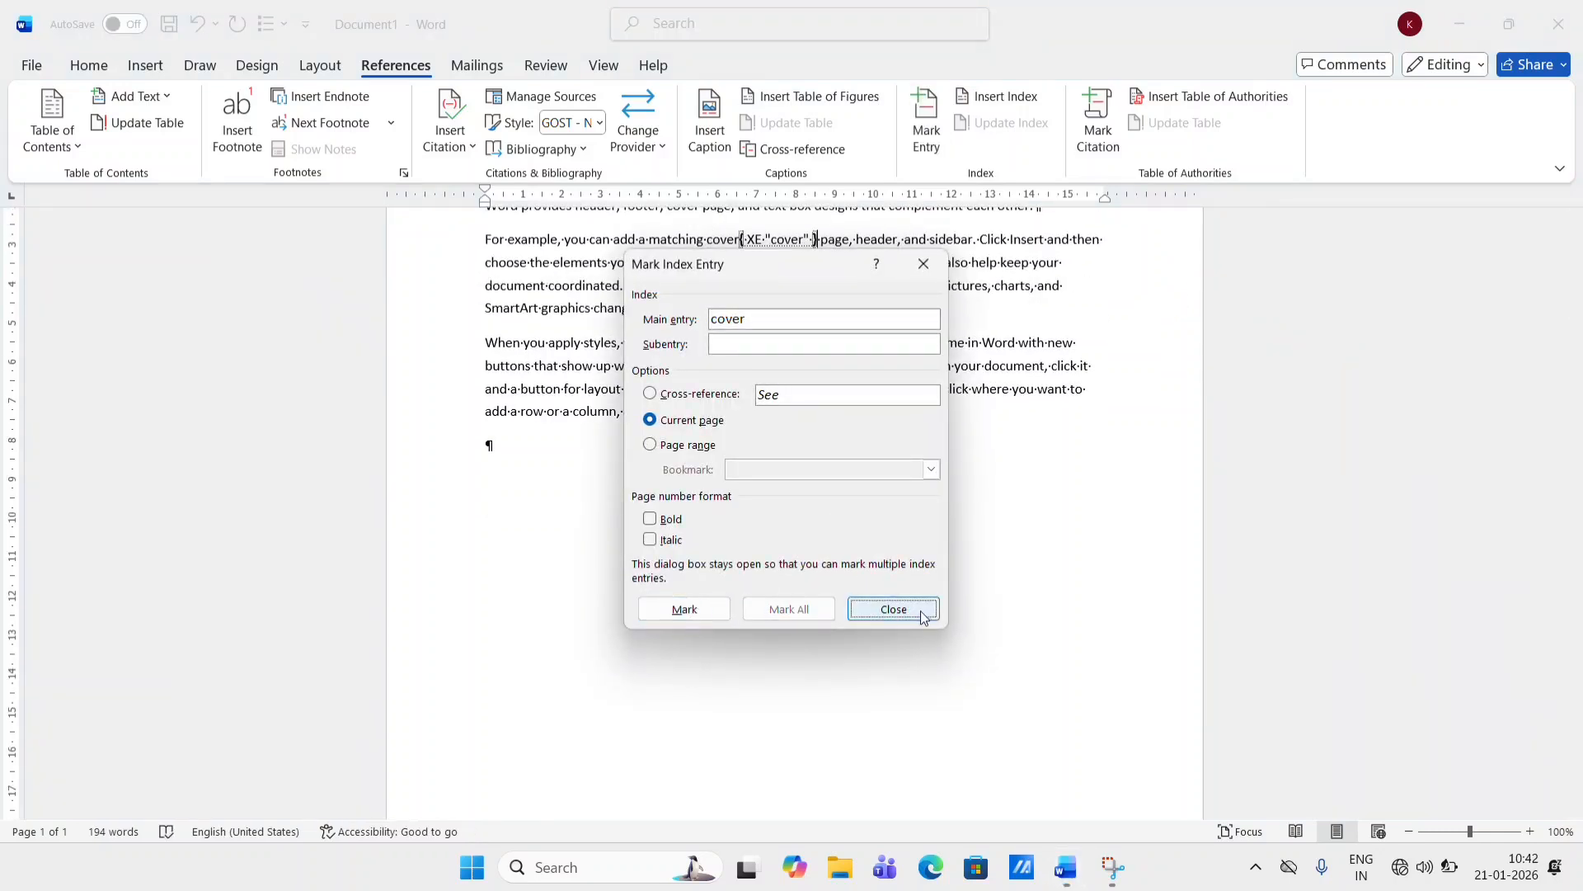
pyautogui.click(894, 608)
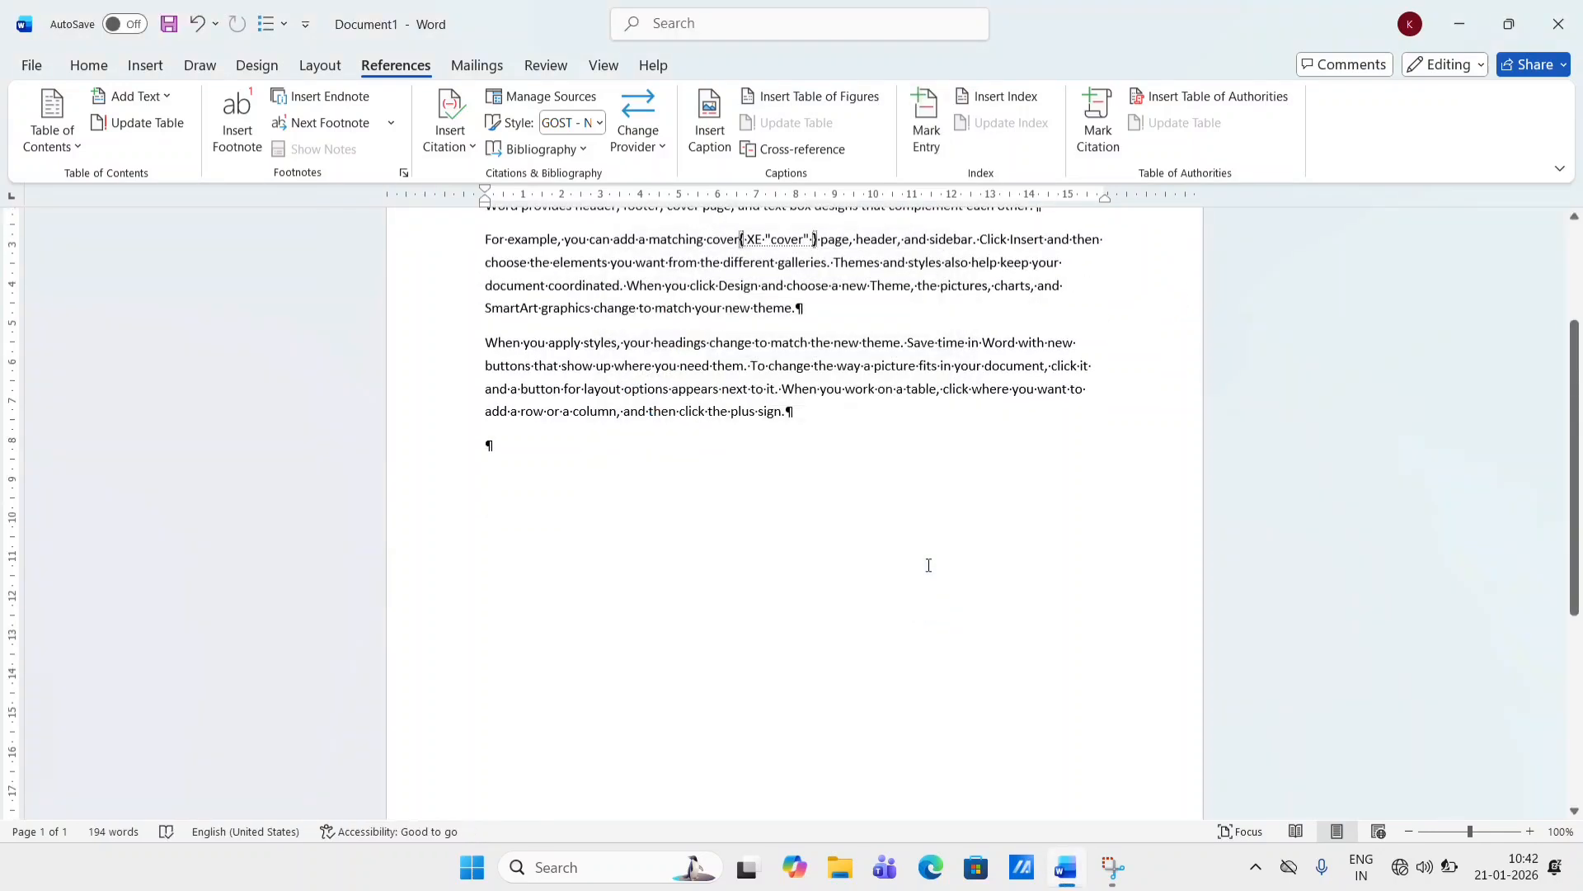
# - Mark the word "document" in the third paragraph as an index entry
pyautogui.doubleClick(1046, 364)
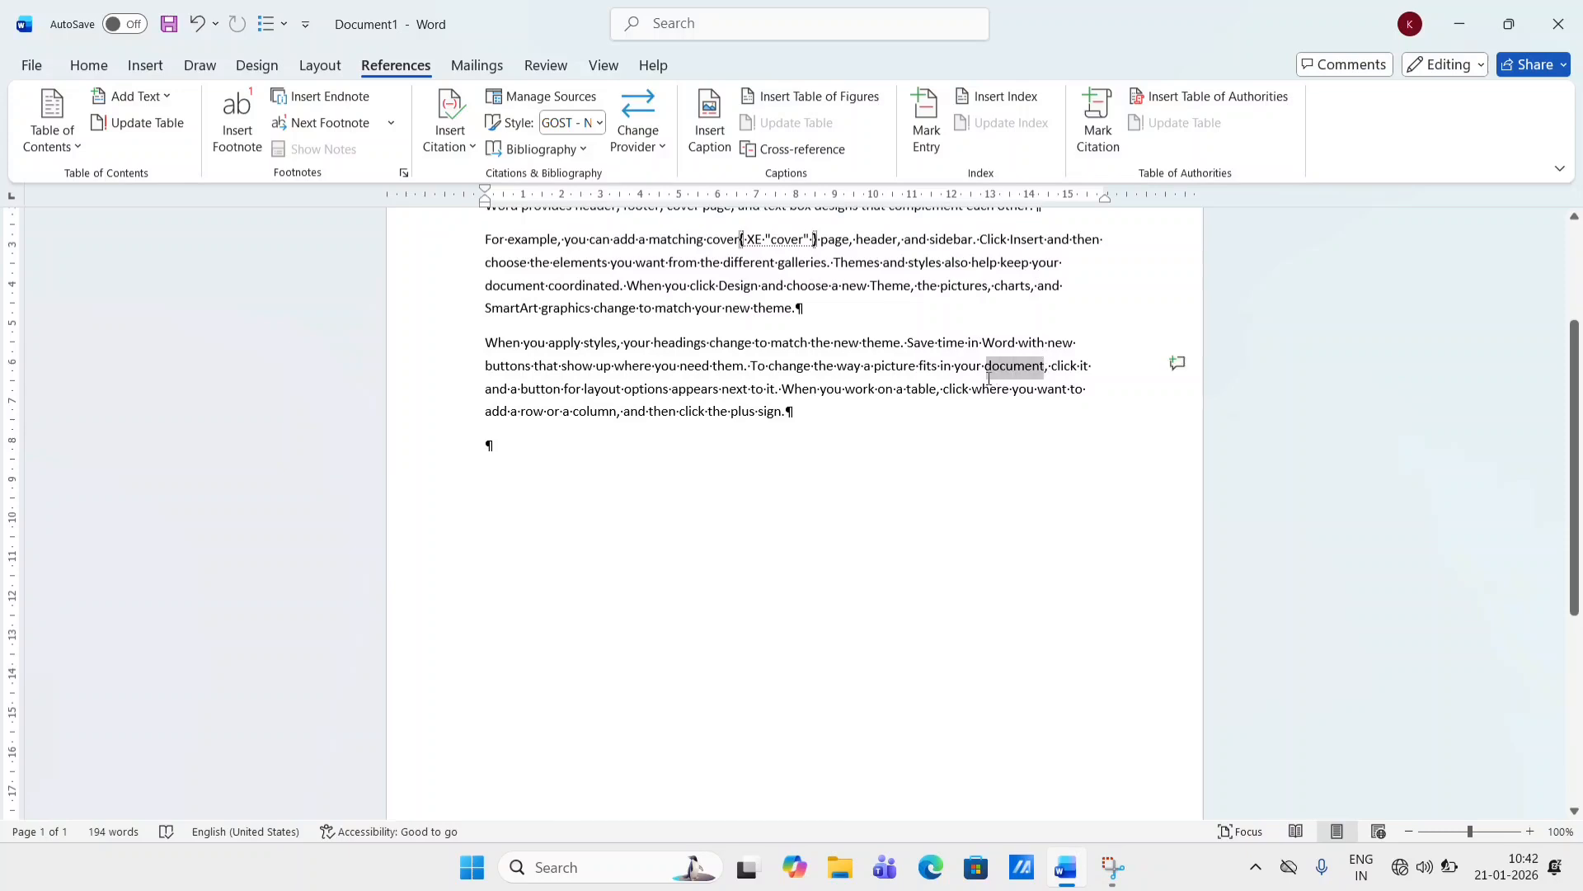
pyautogui.click(922, 97)
pyautogui.click(710, 581)
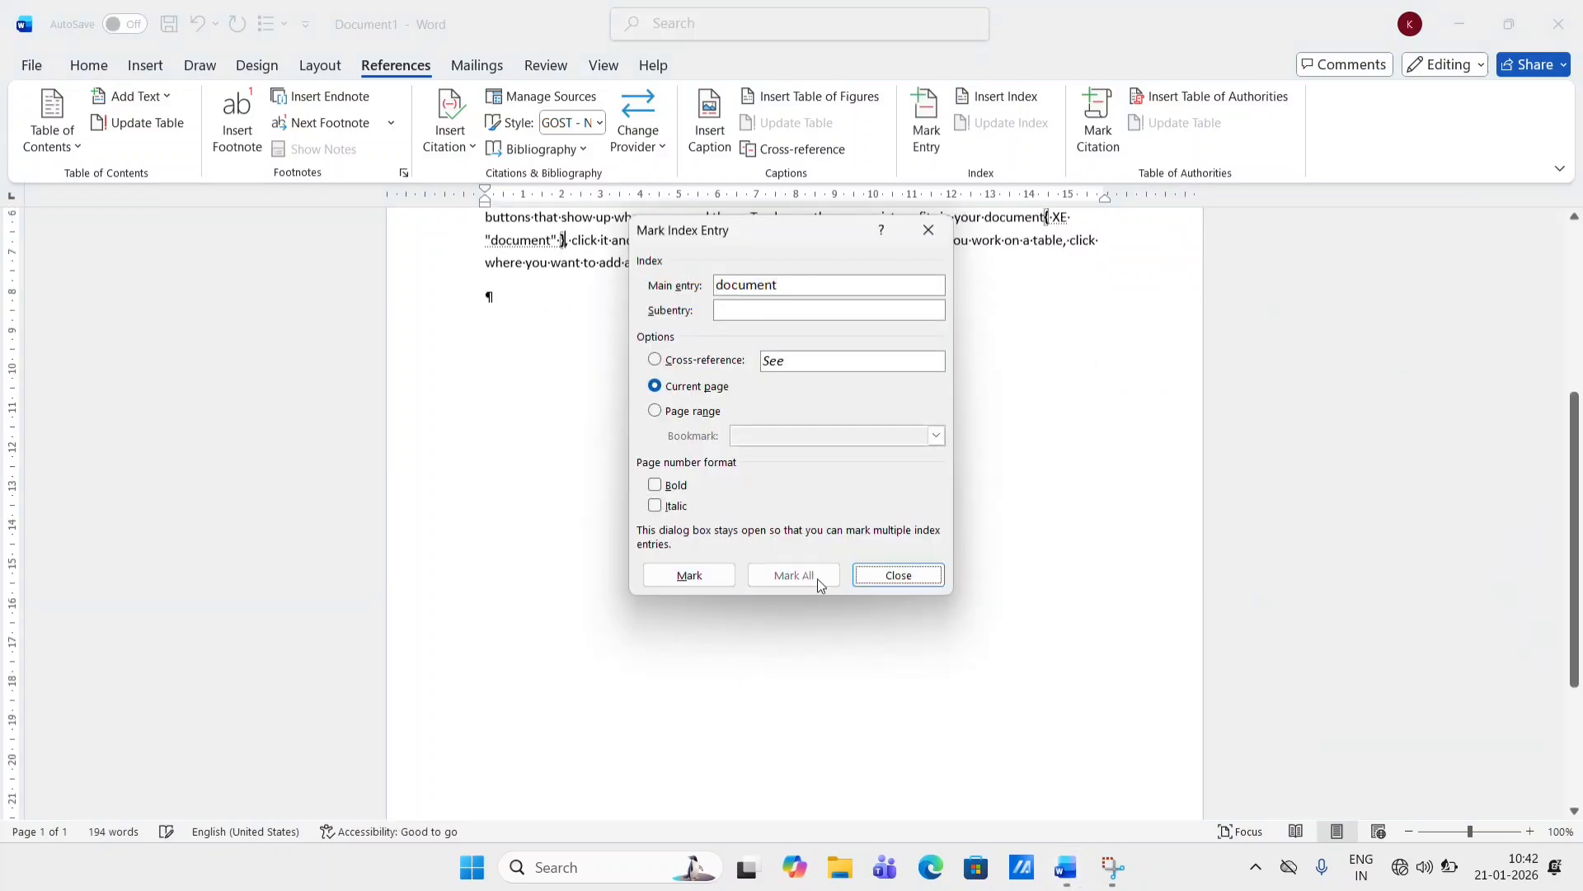
pyautogui.click(910, 573)
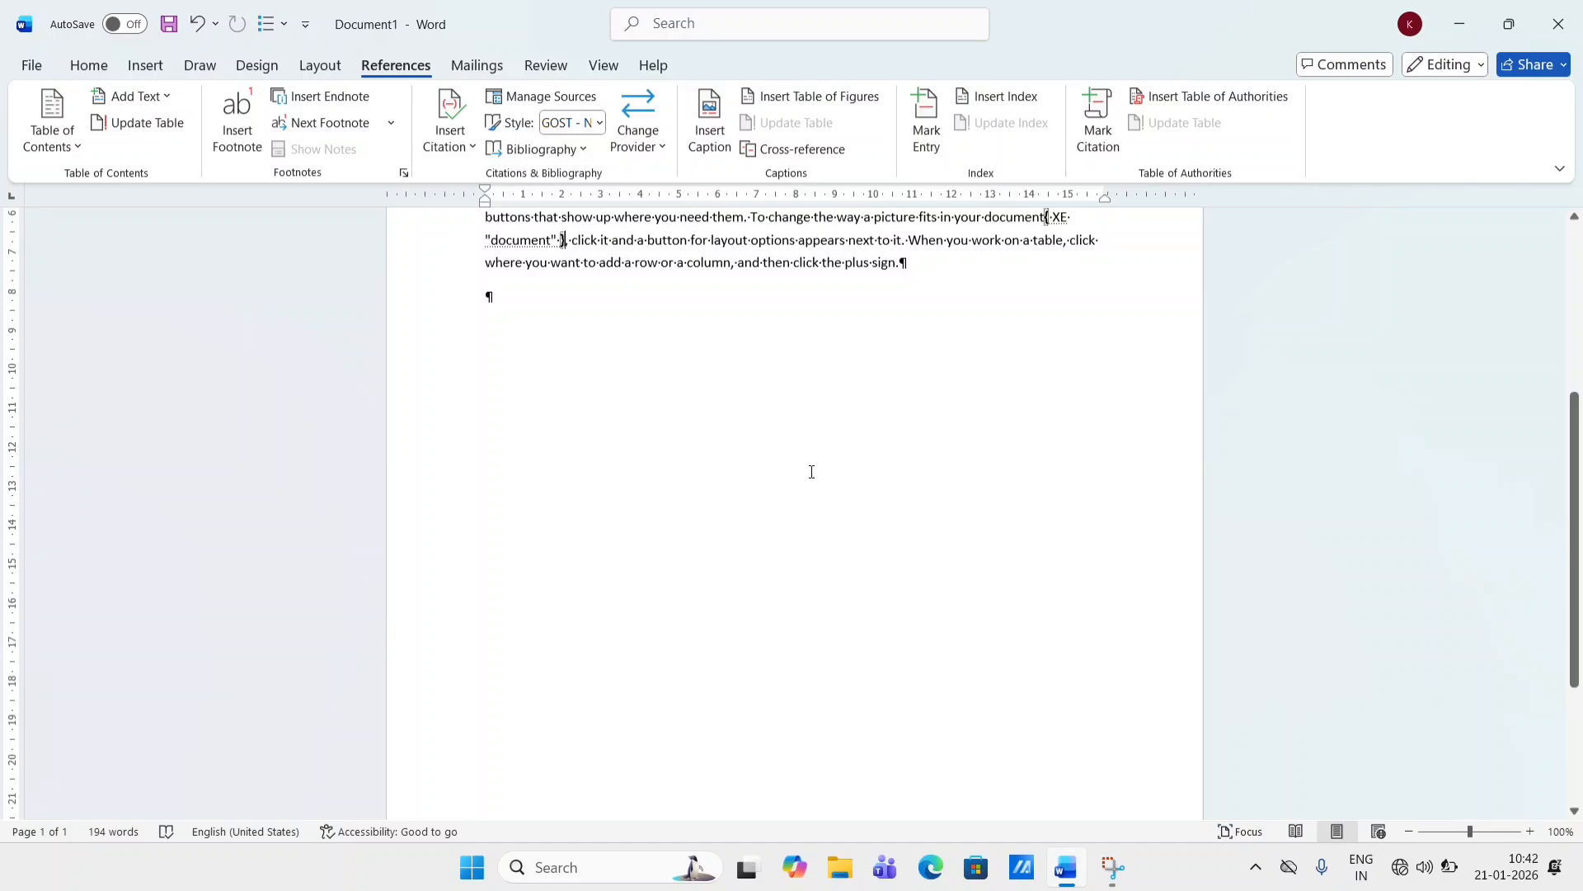
# - Place the cursor on the empty paragraph below the text and hide formatting marks
pyautogui.scroll(5, 682, 375)
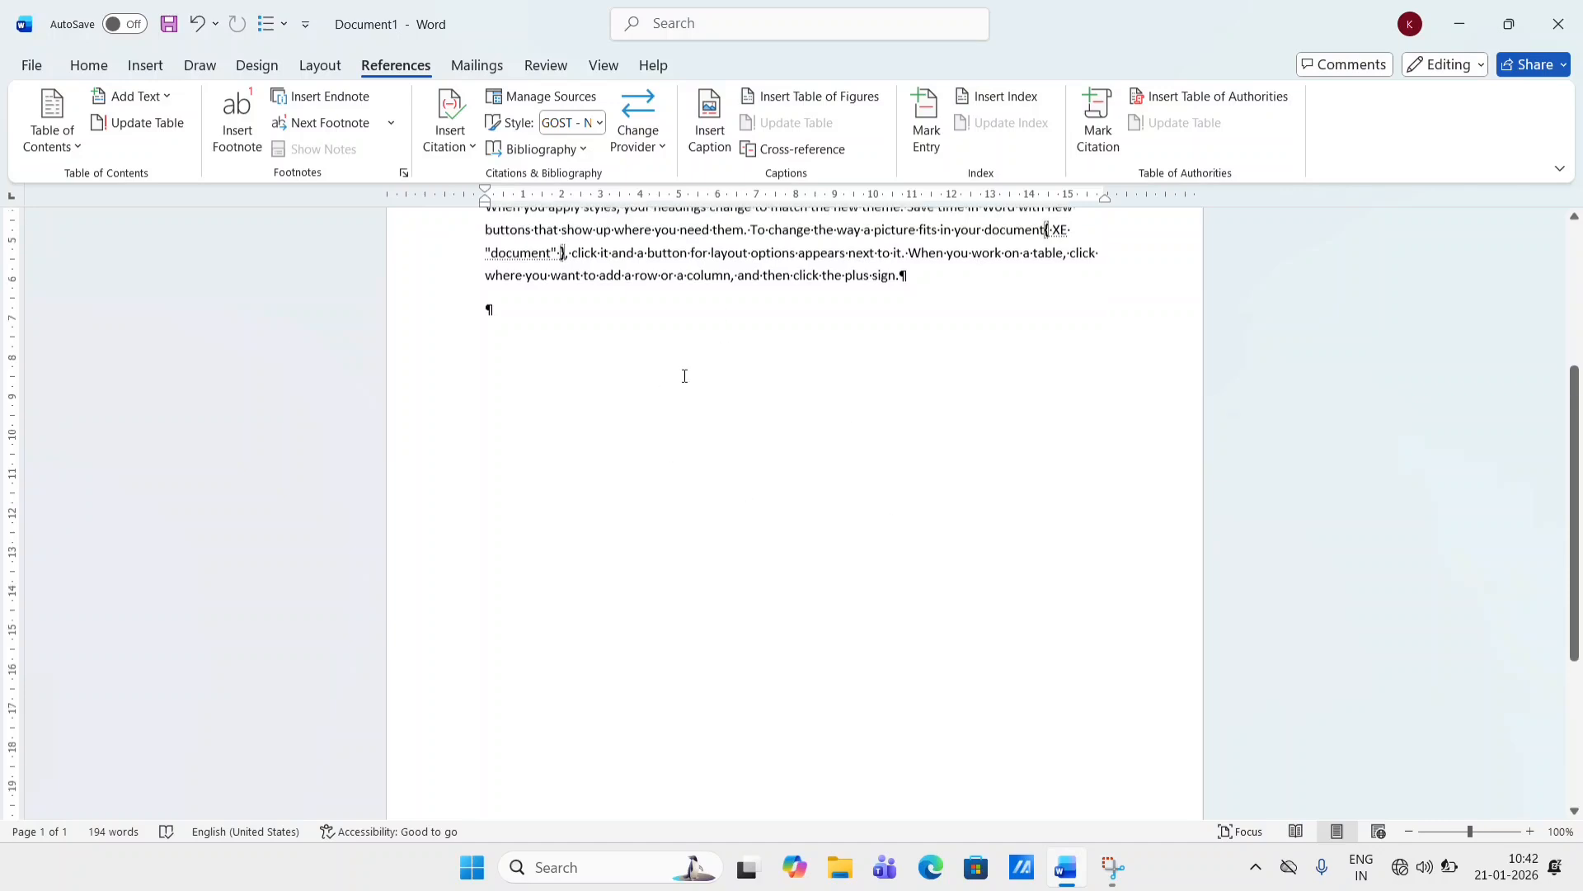
pyautogui.doubleClick(654, 584)
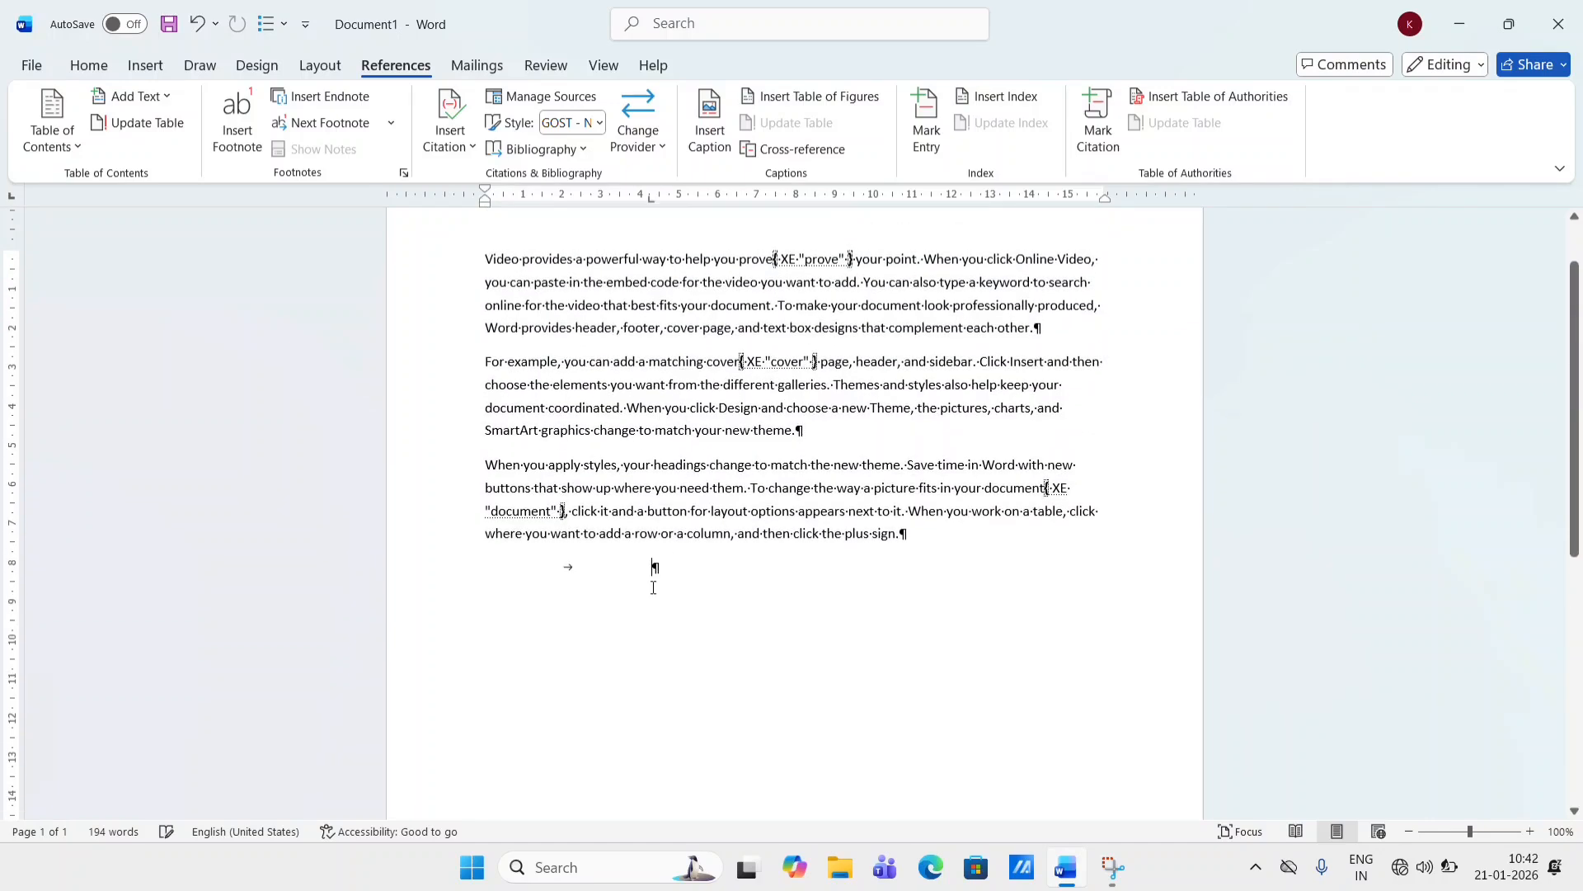
pyautogui.click(98, 66)
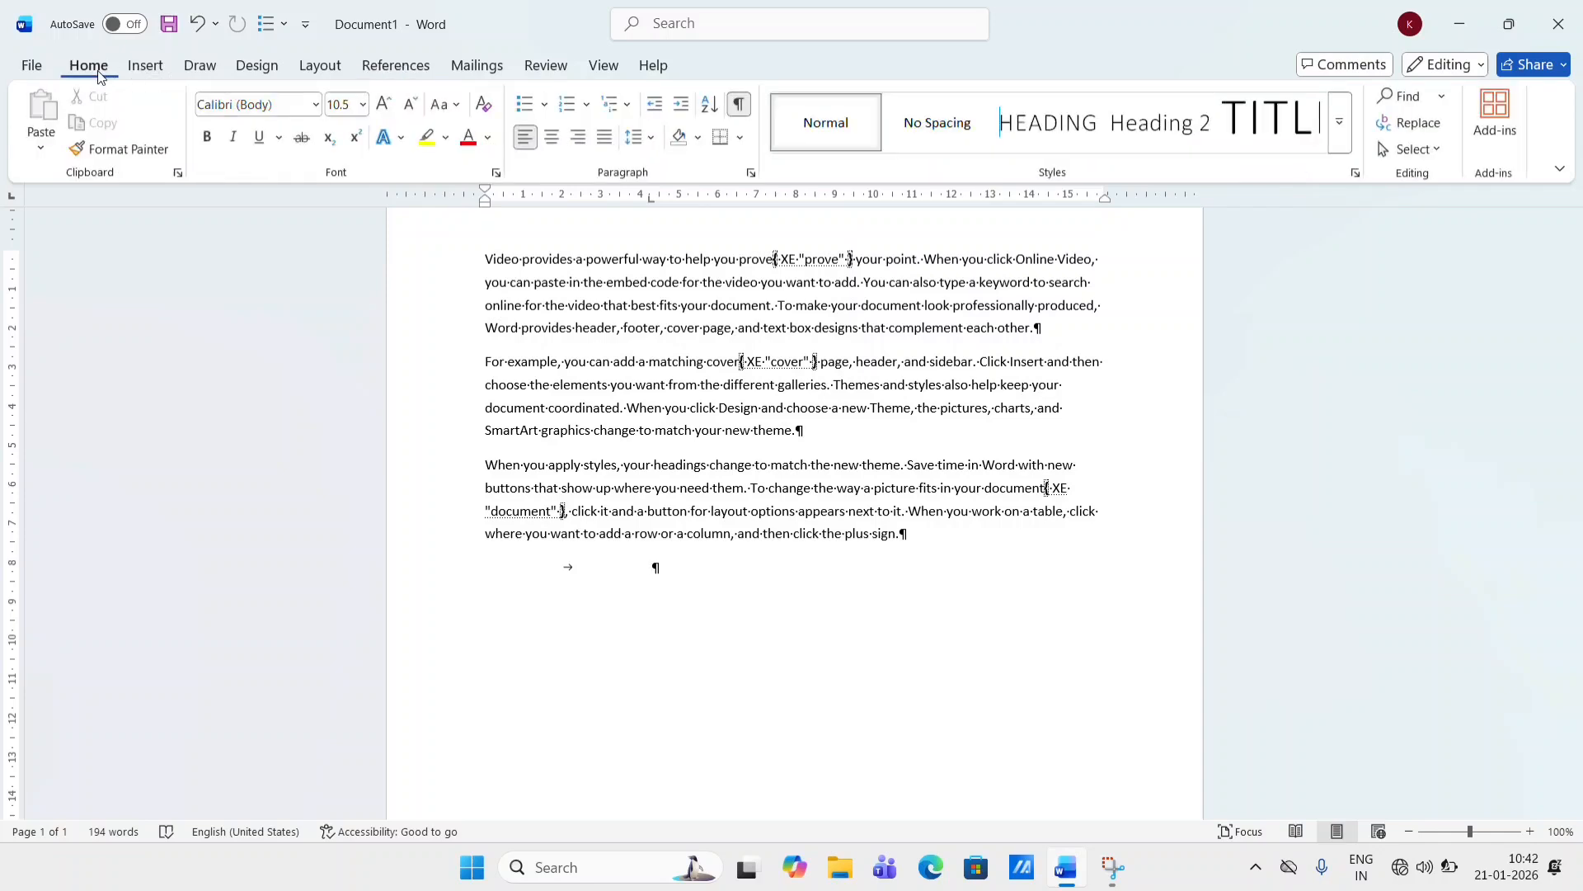
pyautogui.click(743, 113)
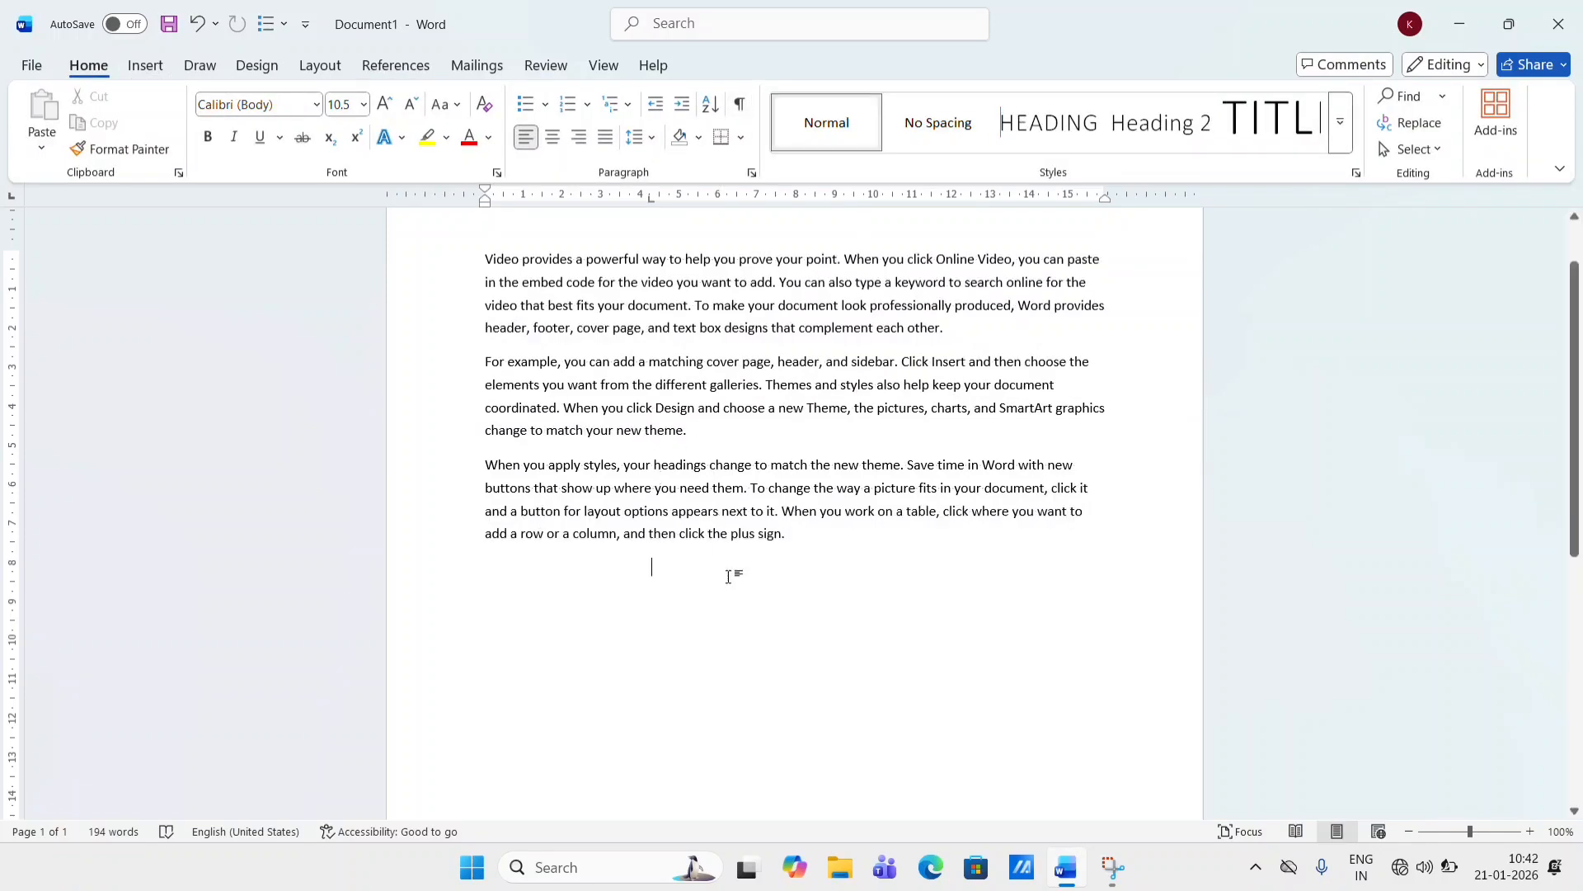
# - Insert an index at the cursor with the indented, two-column default layout
pyautogui.click(408, 65)
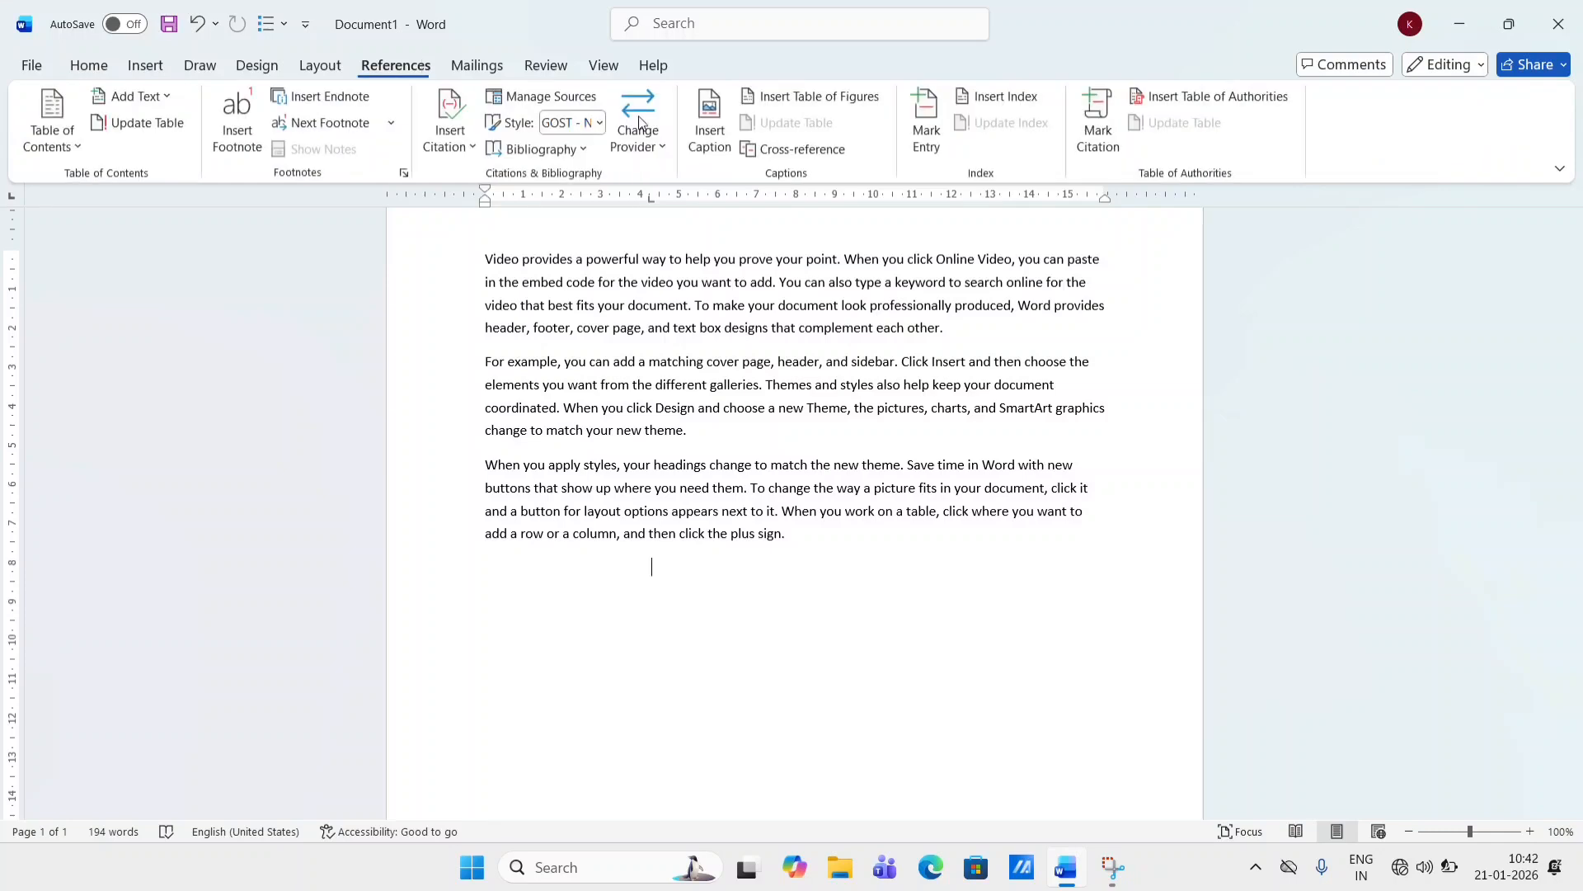
pyautogui.click(1015, 105)
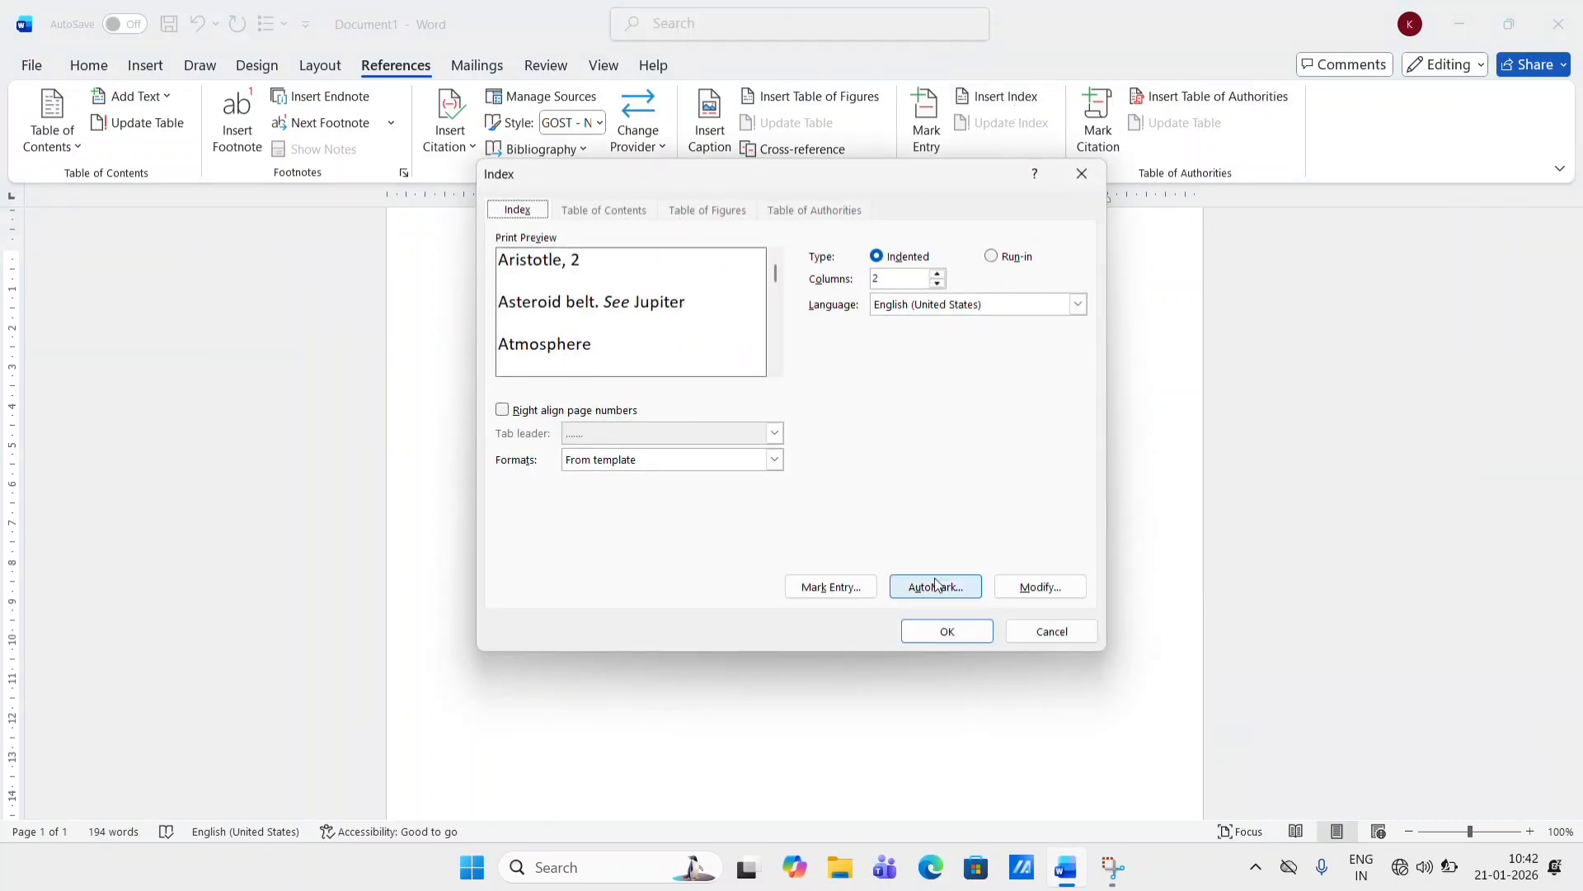
pyautogui.click(949, 632)
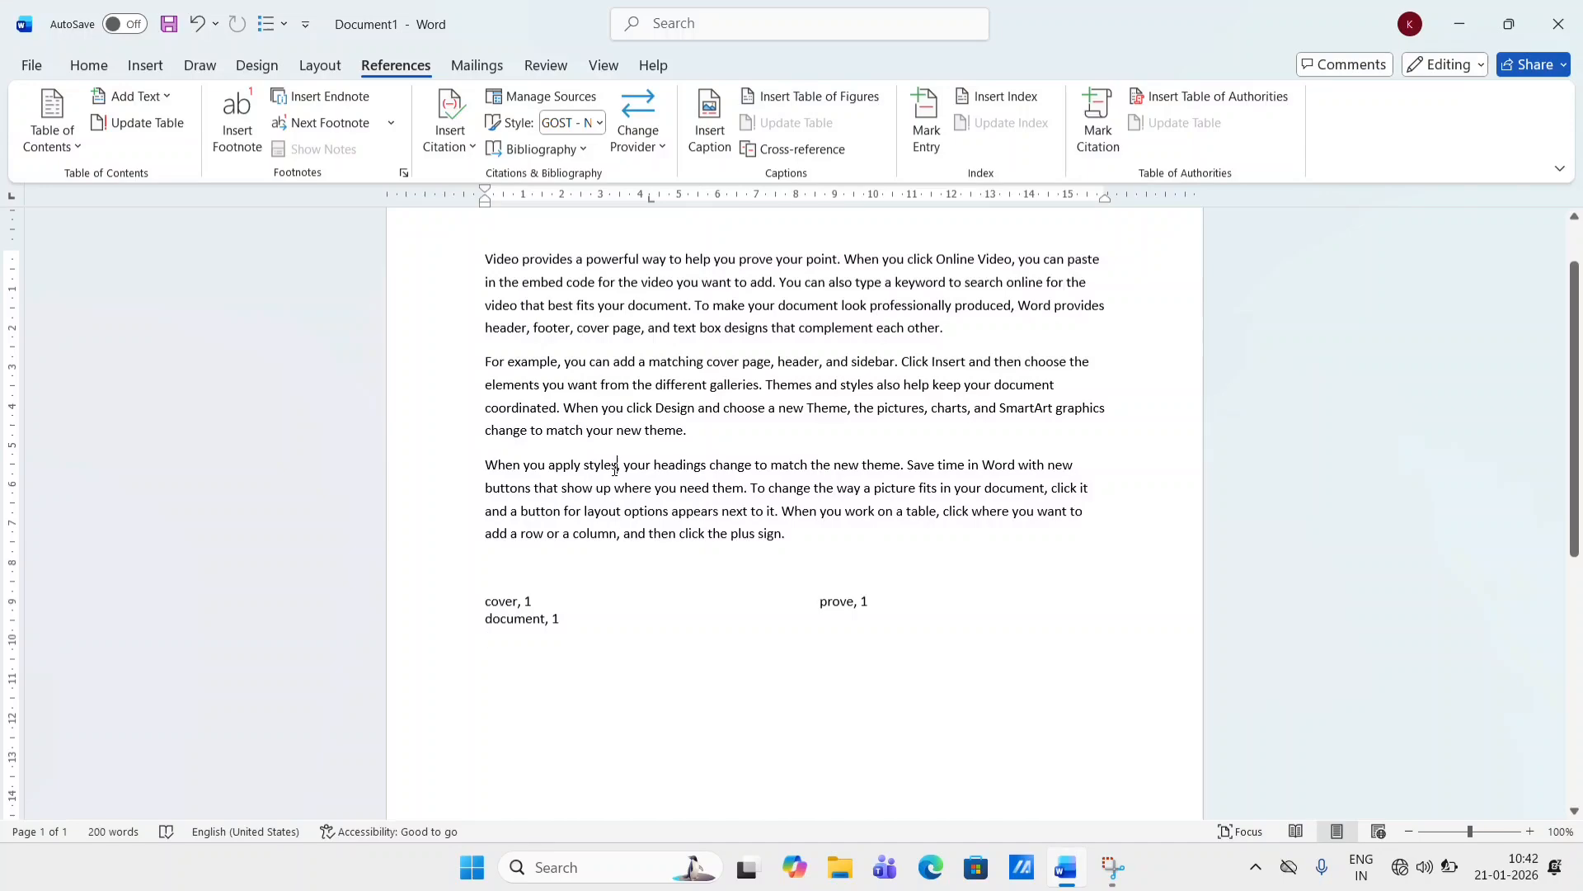
# - Mark the word "styles" in the third paragraph as an index entry
pyautogui.moveTo(616, 468); pyautogui.dragTo(587, 471)
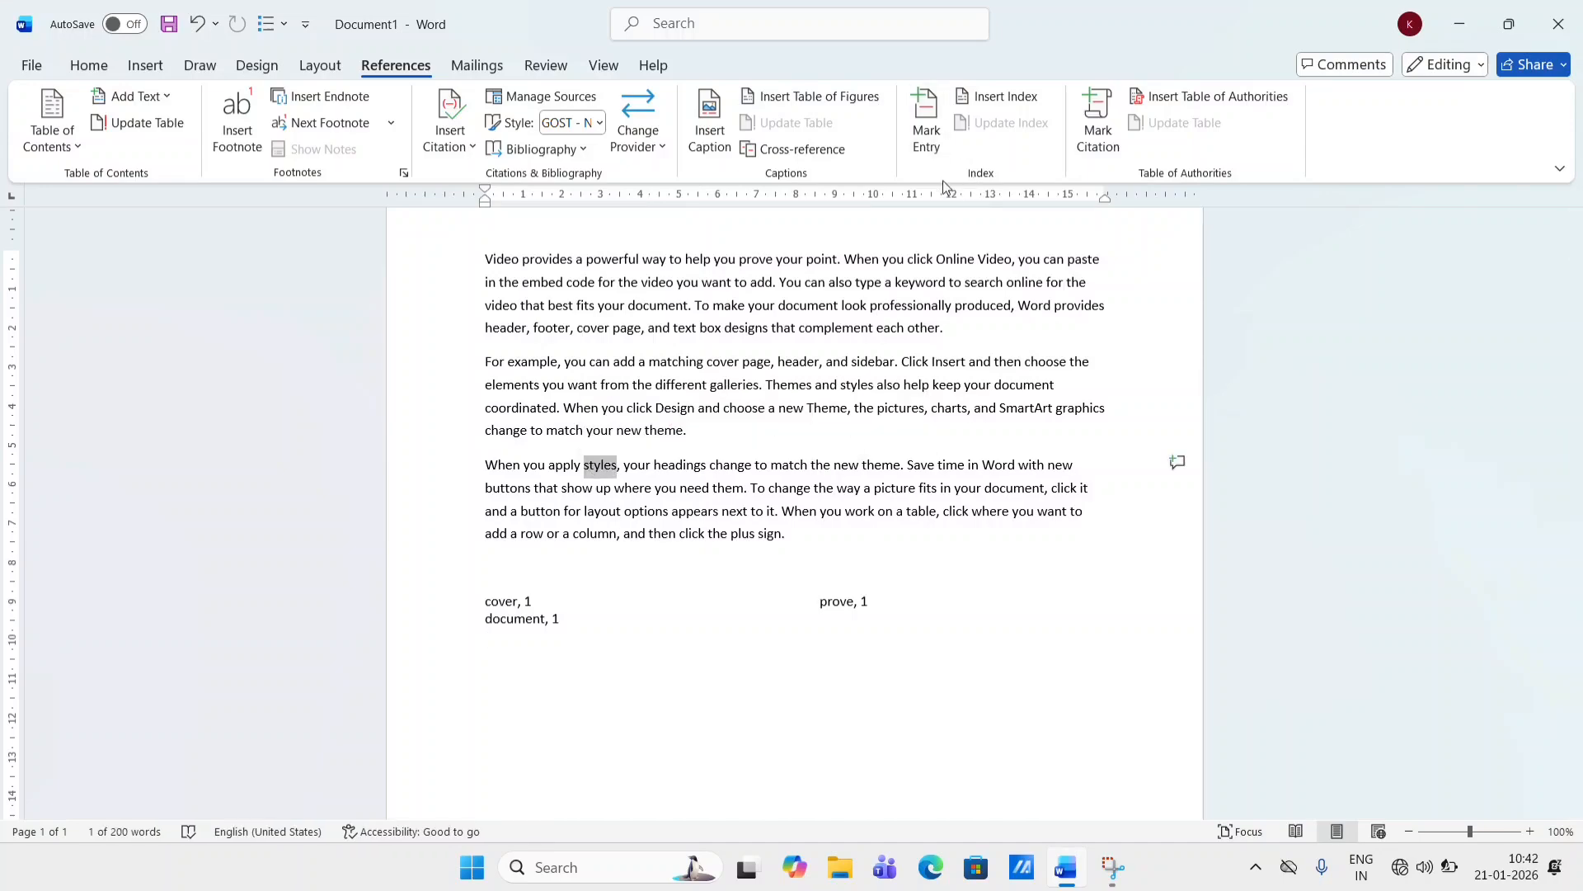
pyautogui.click(927, 124)
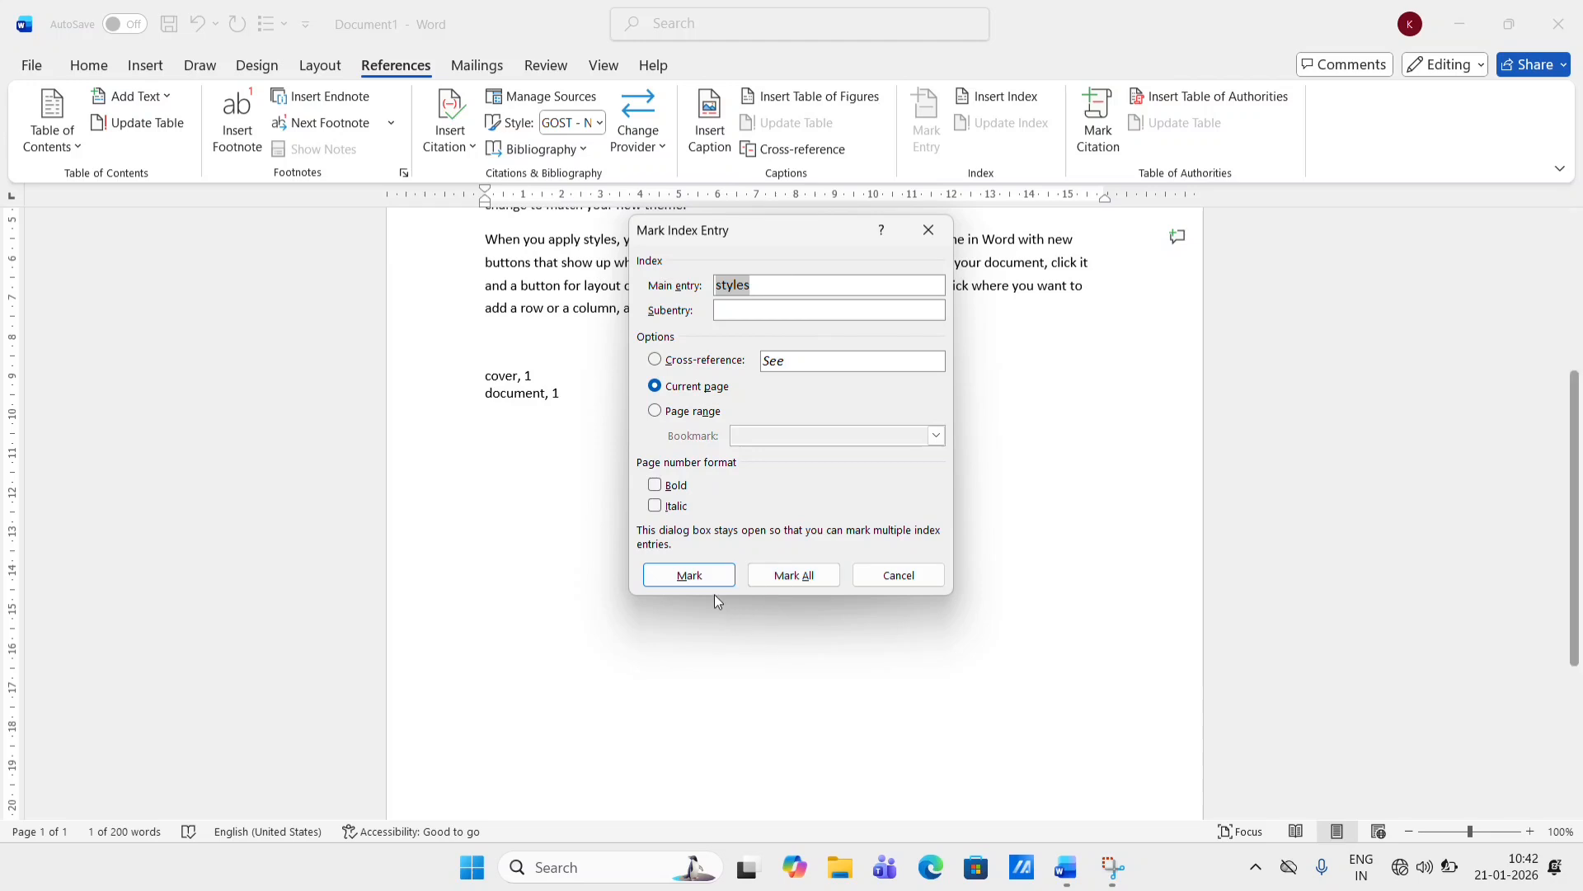
pyautogui.click(691, 576)
pyautogui.click(902, 585)
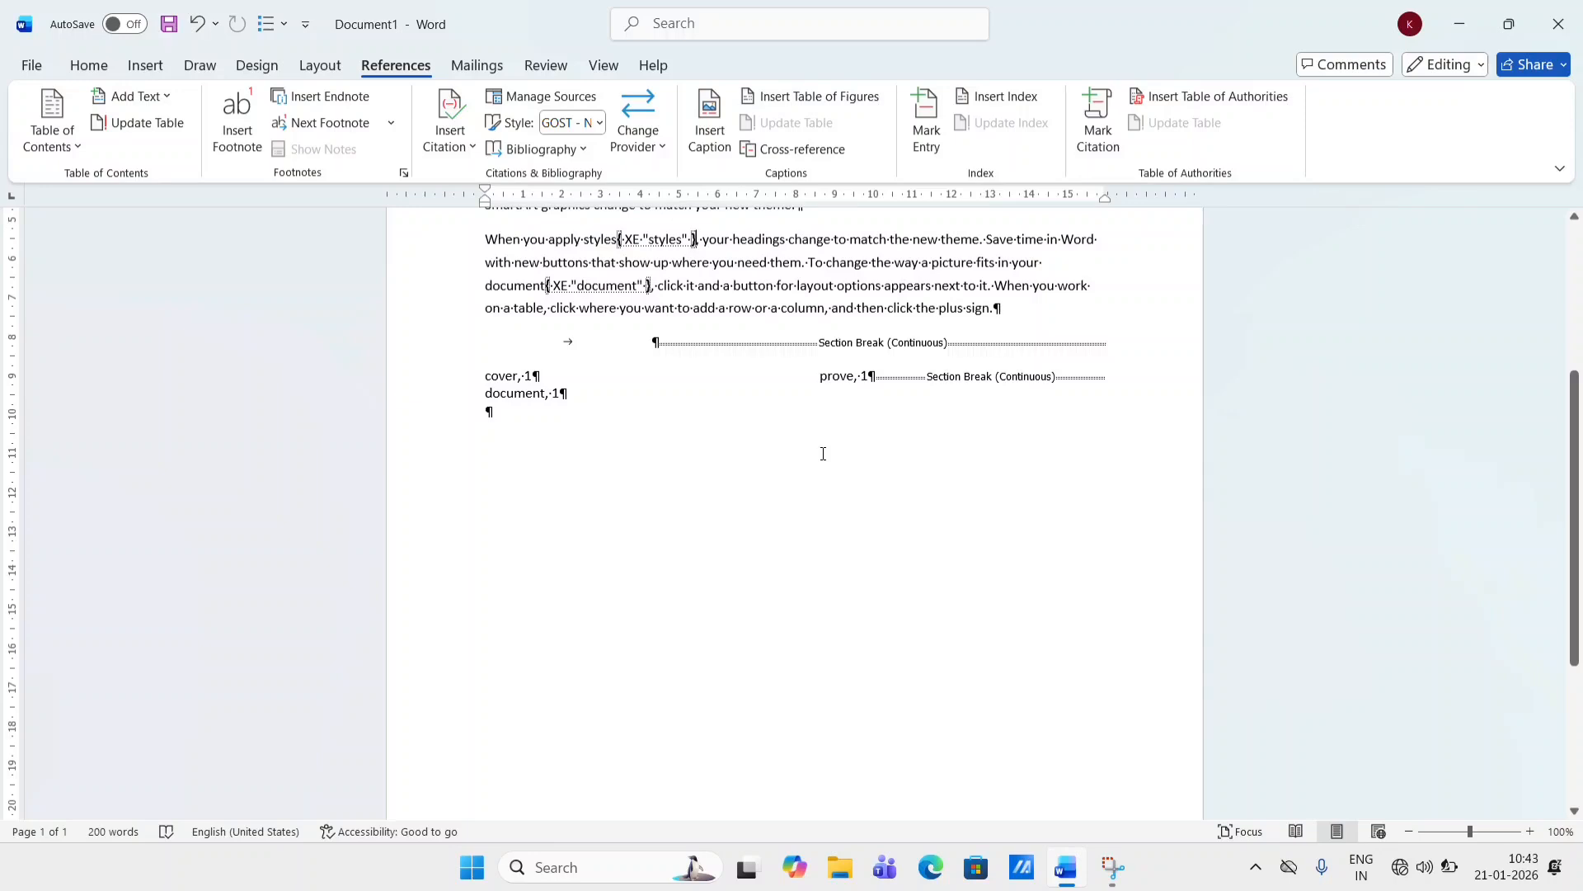
# - Hide the formatting marks and update the index to include the new entry
pyautogui.click(88, 65)
pyautogui.click(740, 105)
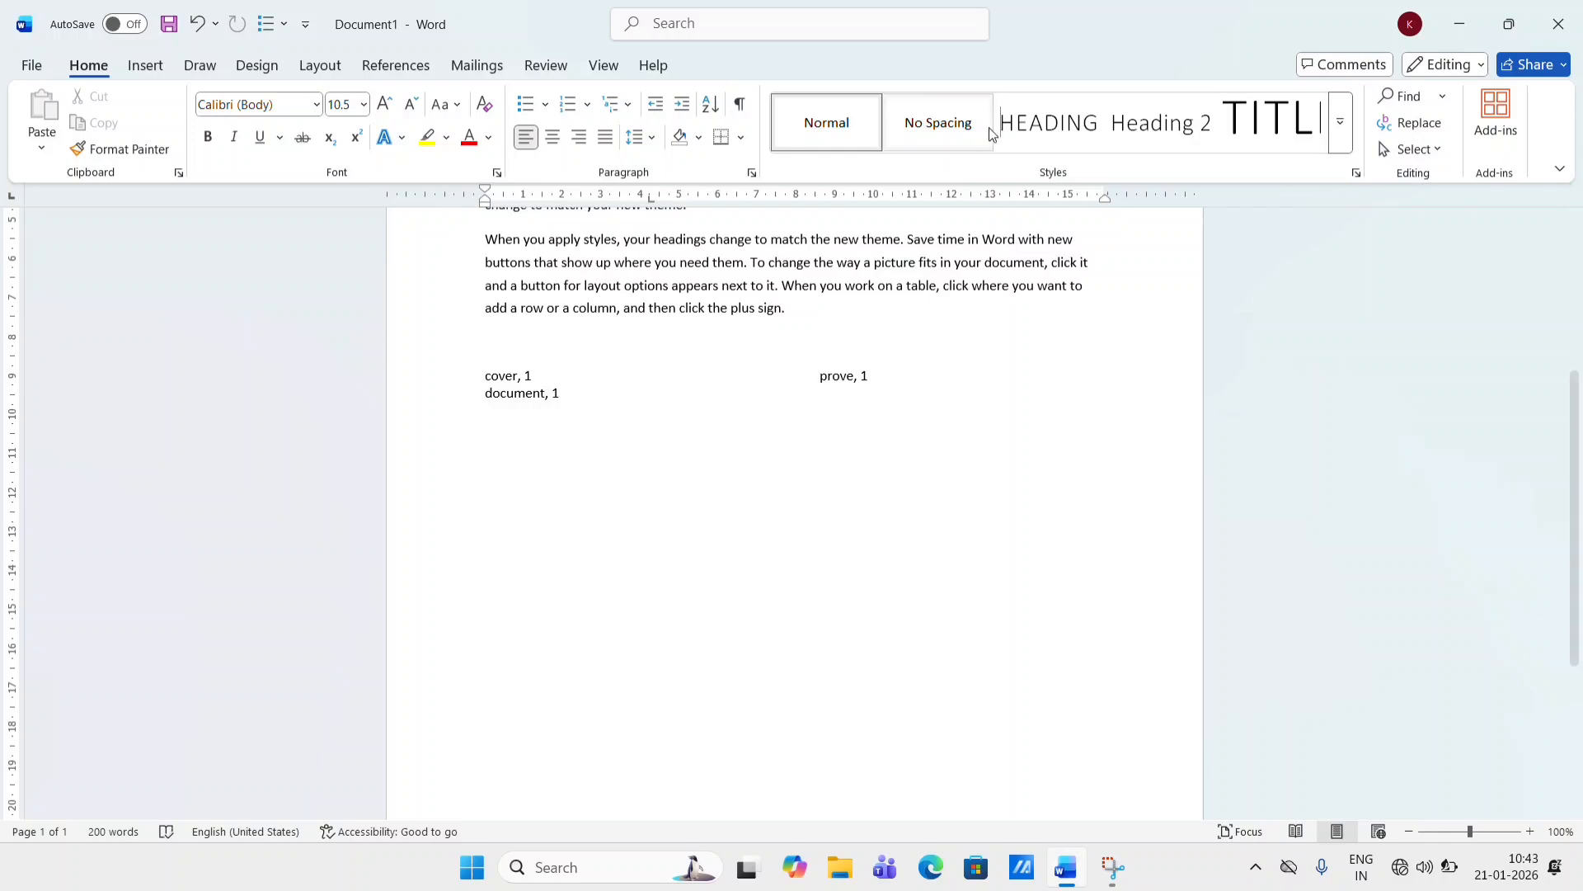
pyautogui.click(400, 69)
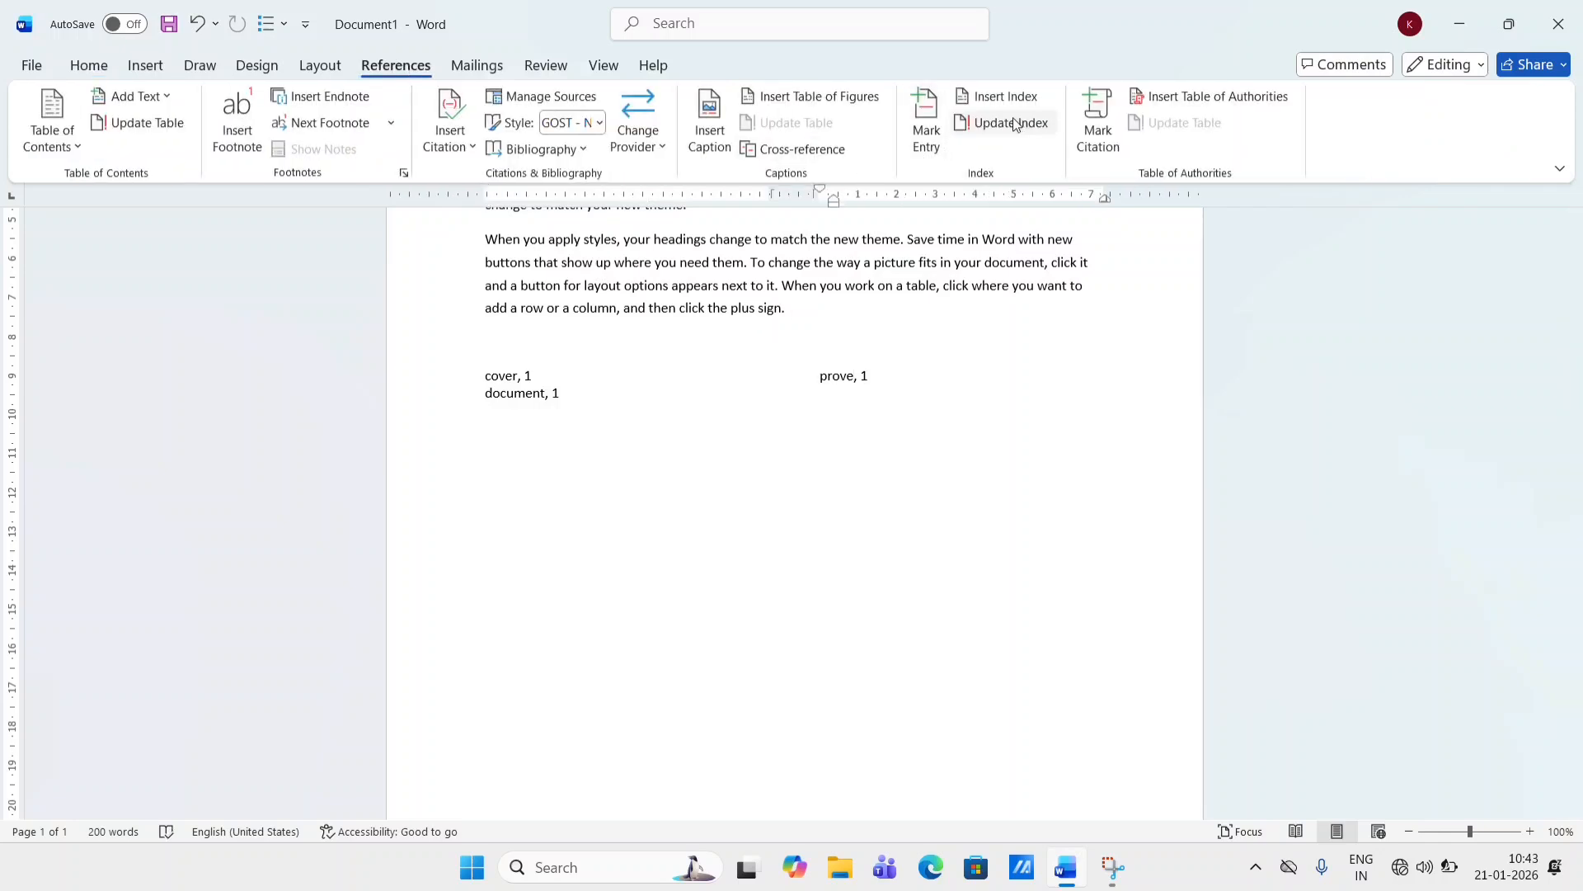
pyautogui.click(1014, 124)
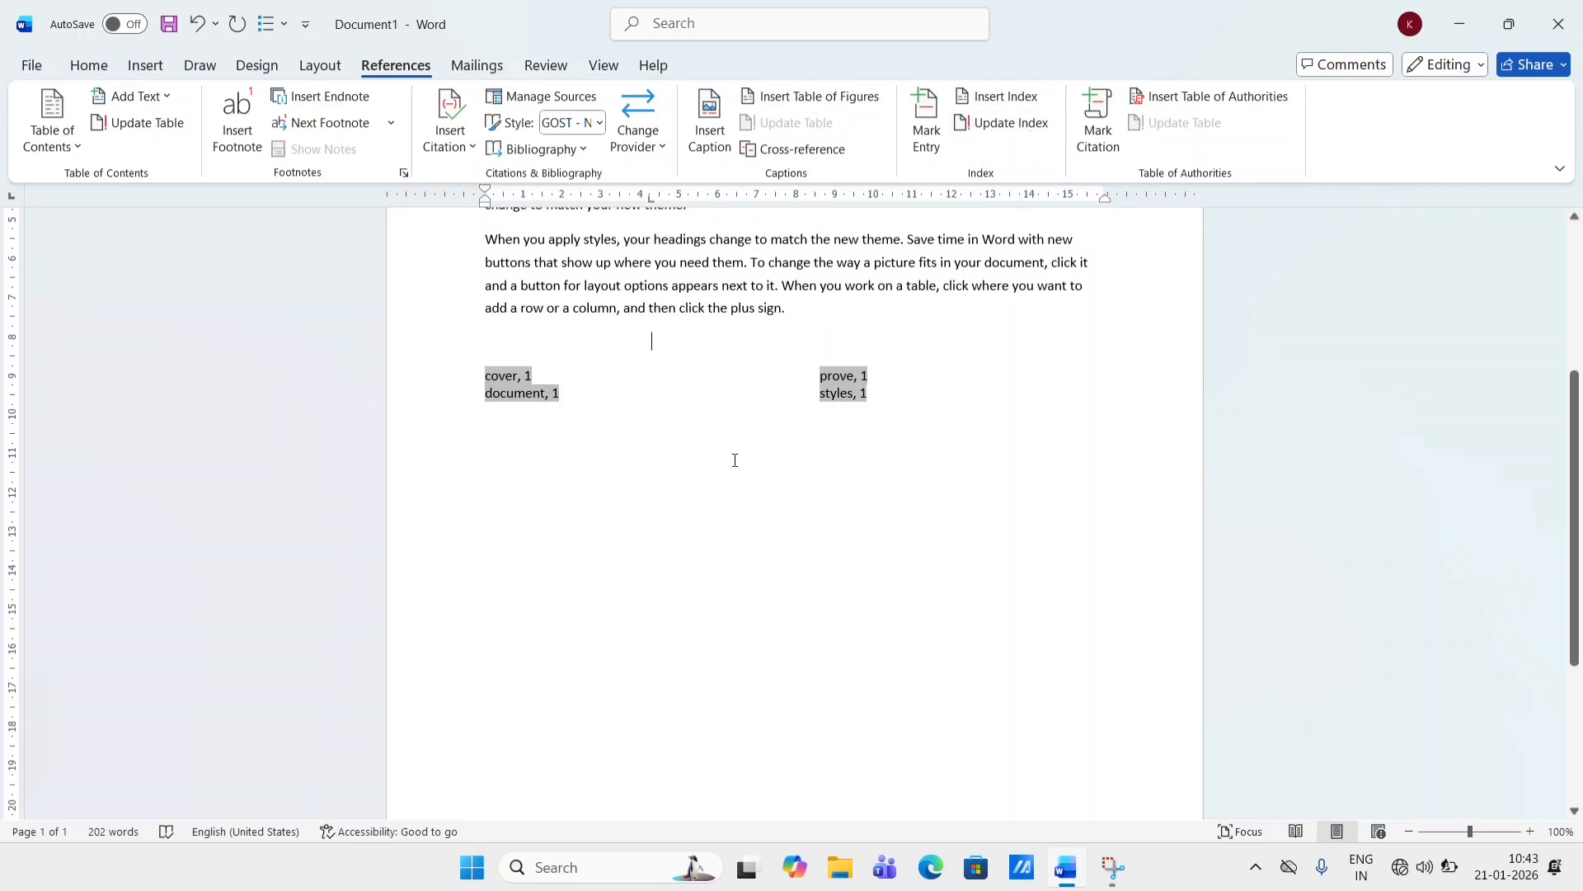
# - Clear all content from the document
pyautogui.click(714, 430)
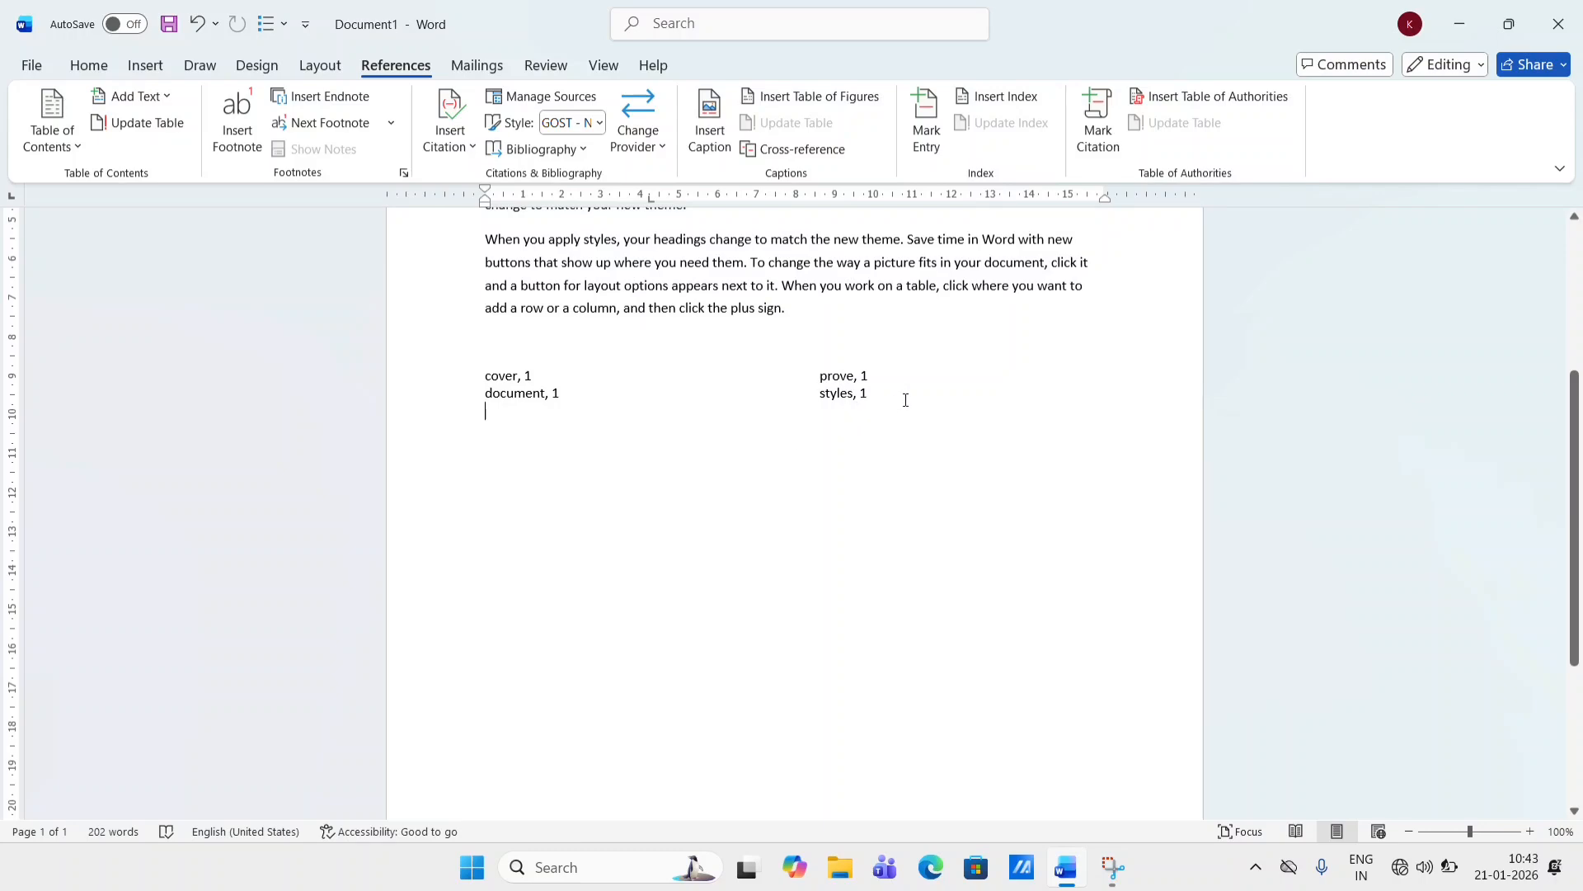
pyautogui.scroll(5, 860, 415)
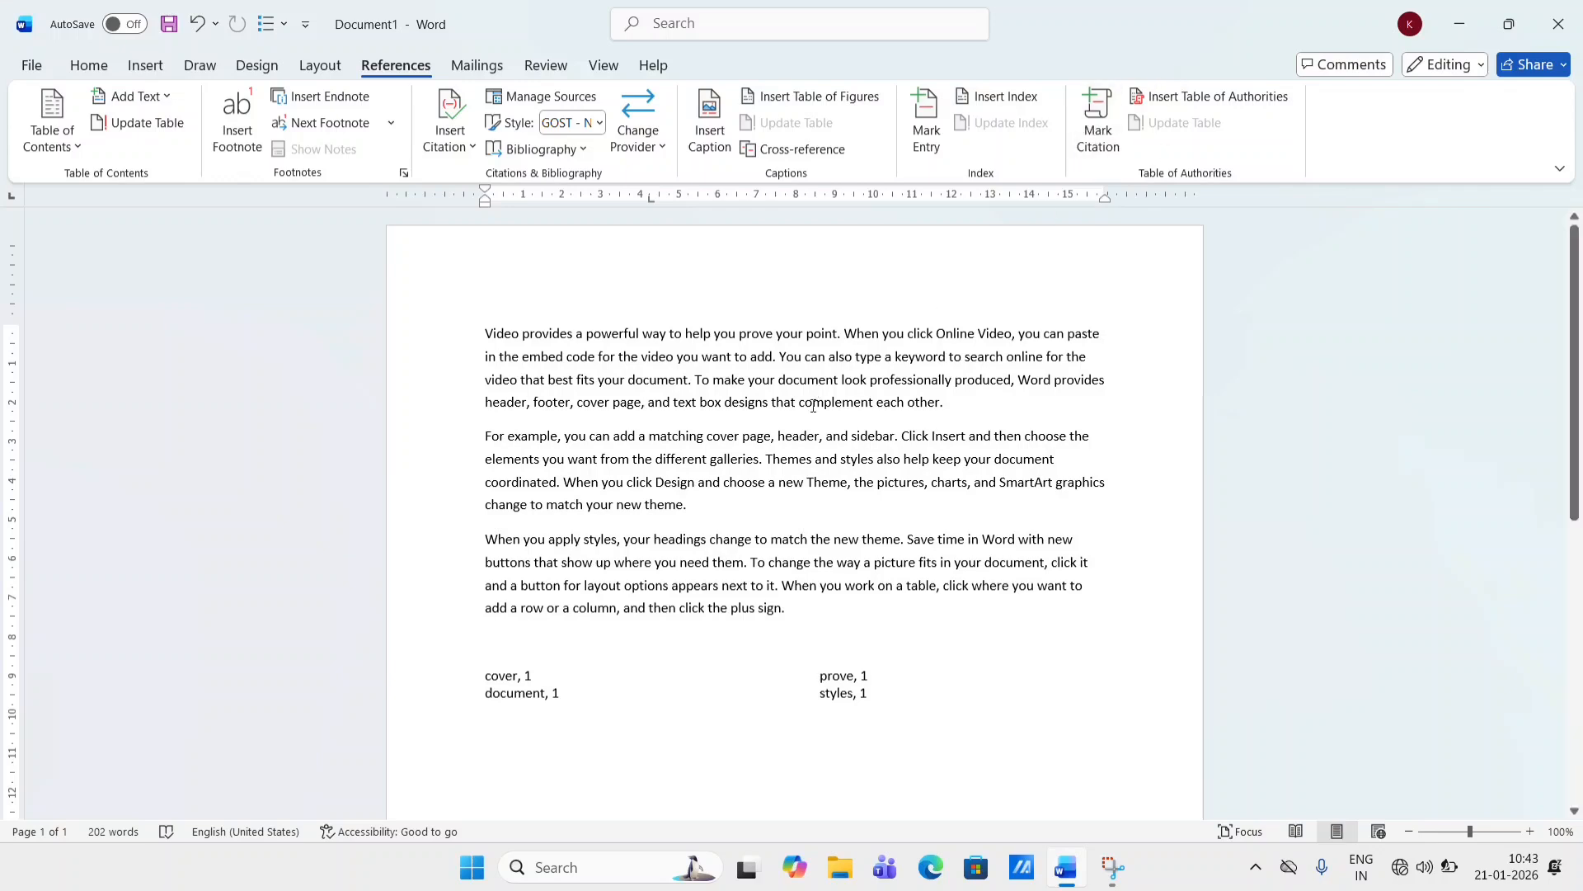
pyautogui.hotkey('ctrl', 'a')
pyautogui.press('Delete')
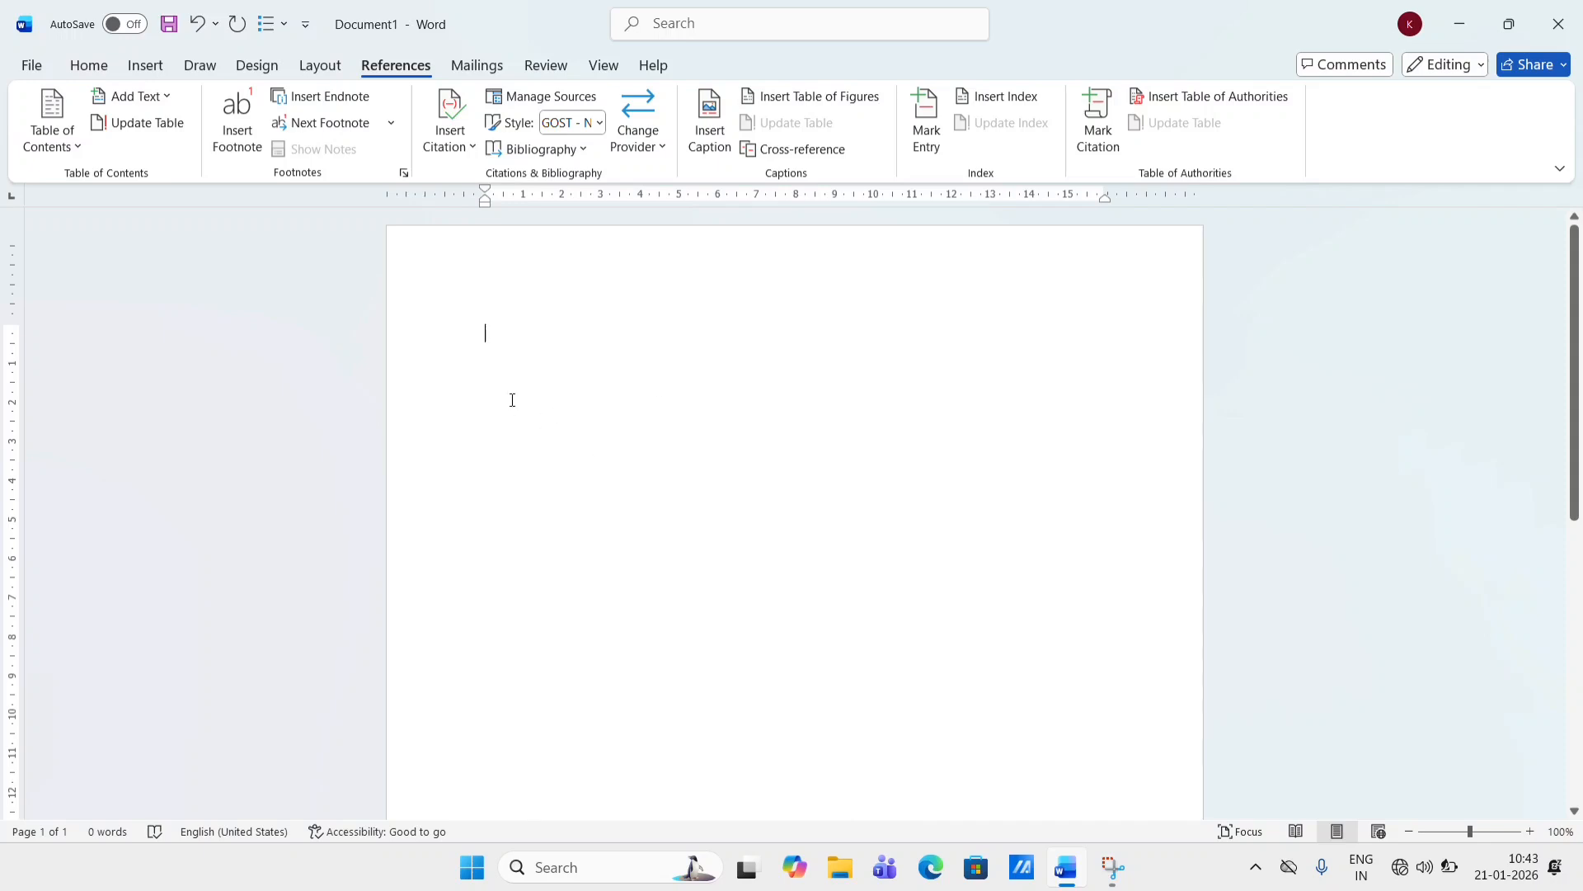
# - Type a list of eight words on separate lines: CPU, SSD, MOUSE, PRINTER, VIVO, MI, POCO, REALME
pyautogui.write('CU')
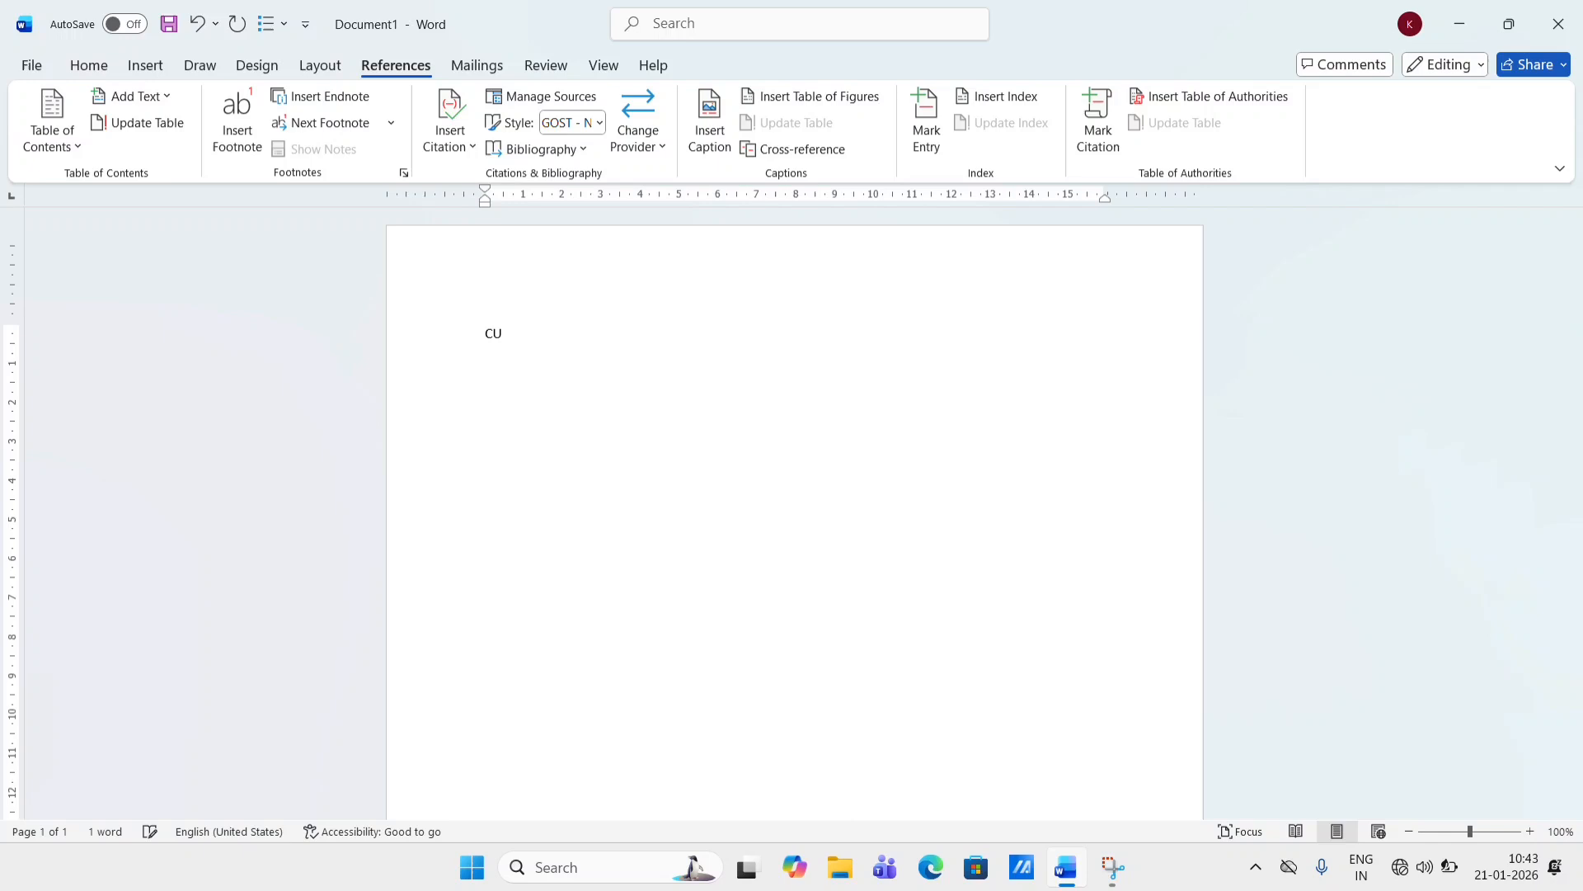
pyautogui.press('BackSpace')
pyautogui.write('PU')
pyautogui.press('Return')
pyautogui.write('S')
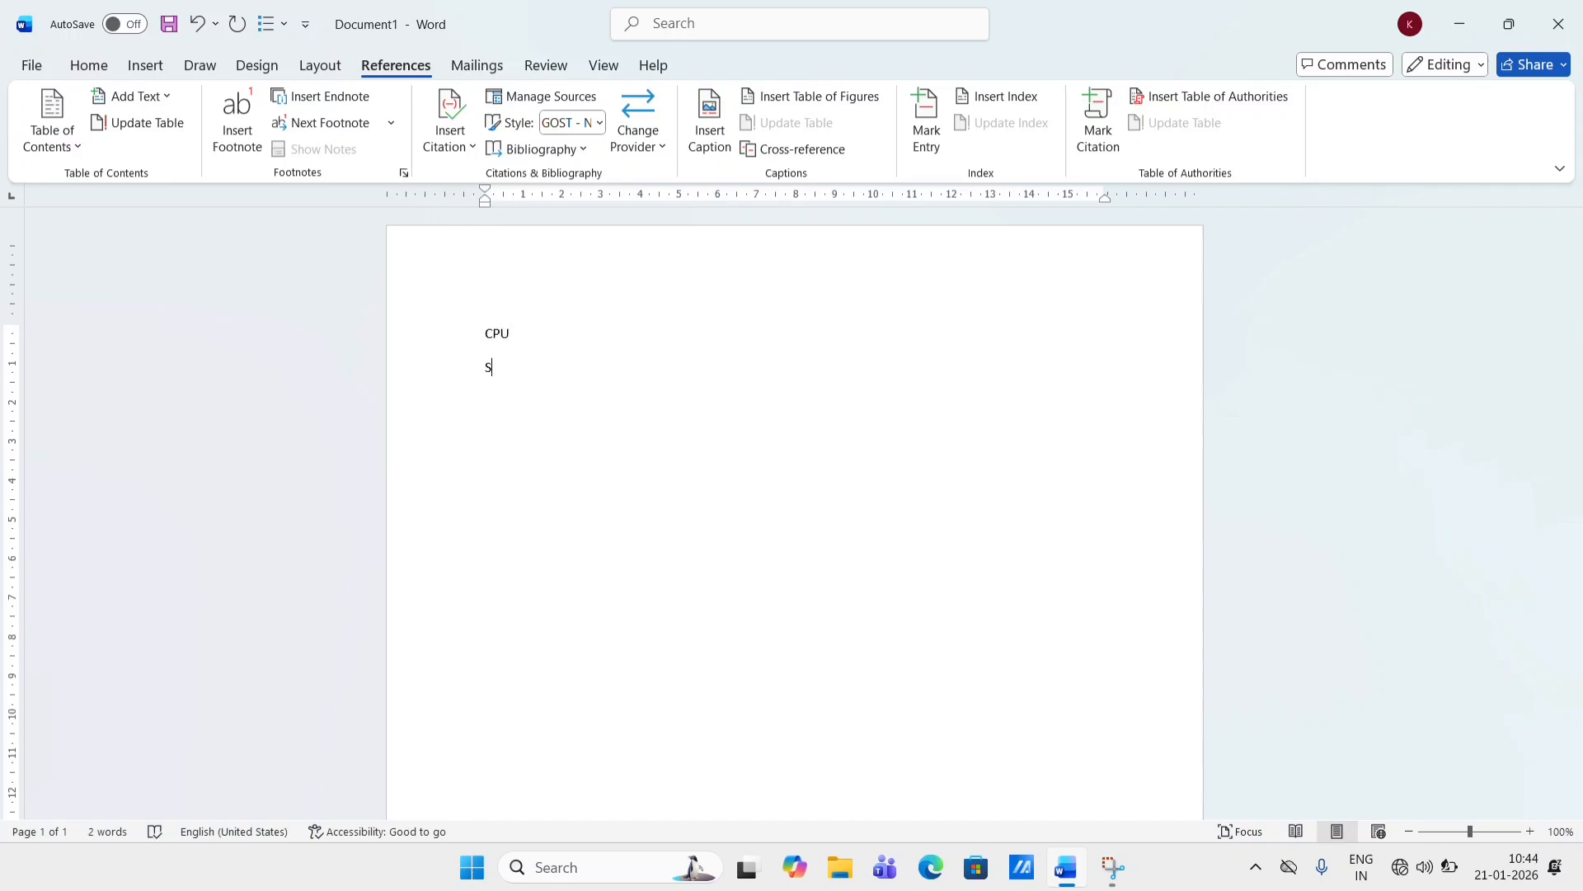
pyautogui.write('SD')
pyautogui.press('Return')
pyautogui.write('MOUSE')
pyautogui.press('Return')
pyautogui.write('PRIN')
pyautogui.write('TER')
pyautogui.write('VIVO')
pyautogui.press('Return')
pyautogui.write('MI')
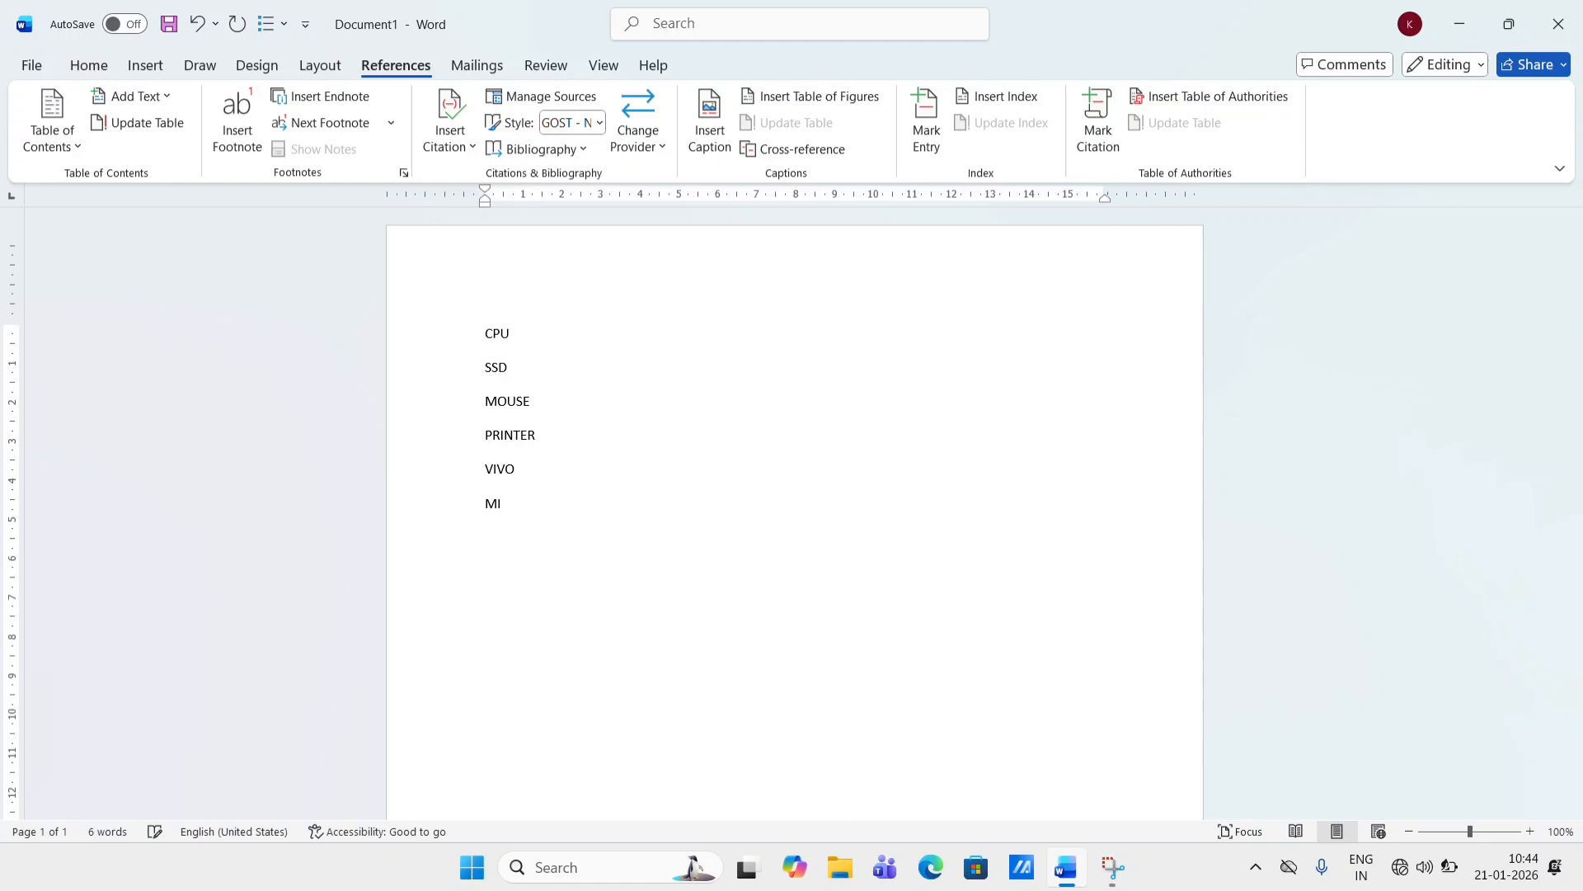
pyautogui.press('Return')
pyautogui.write('POCO')
pyautogui.press('Return')
pyautogui.write('REALME')
pyautogui.click(1105, 146)
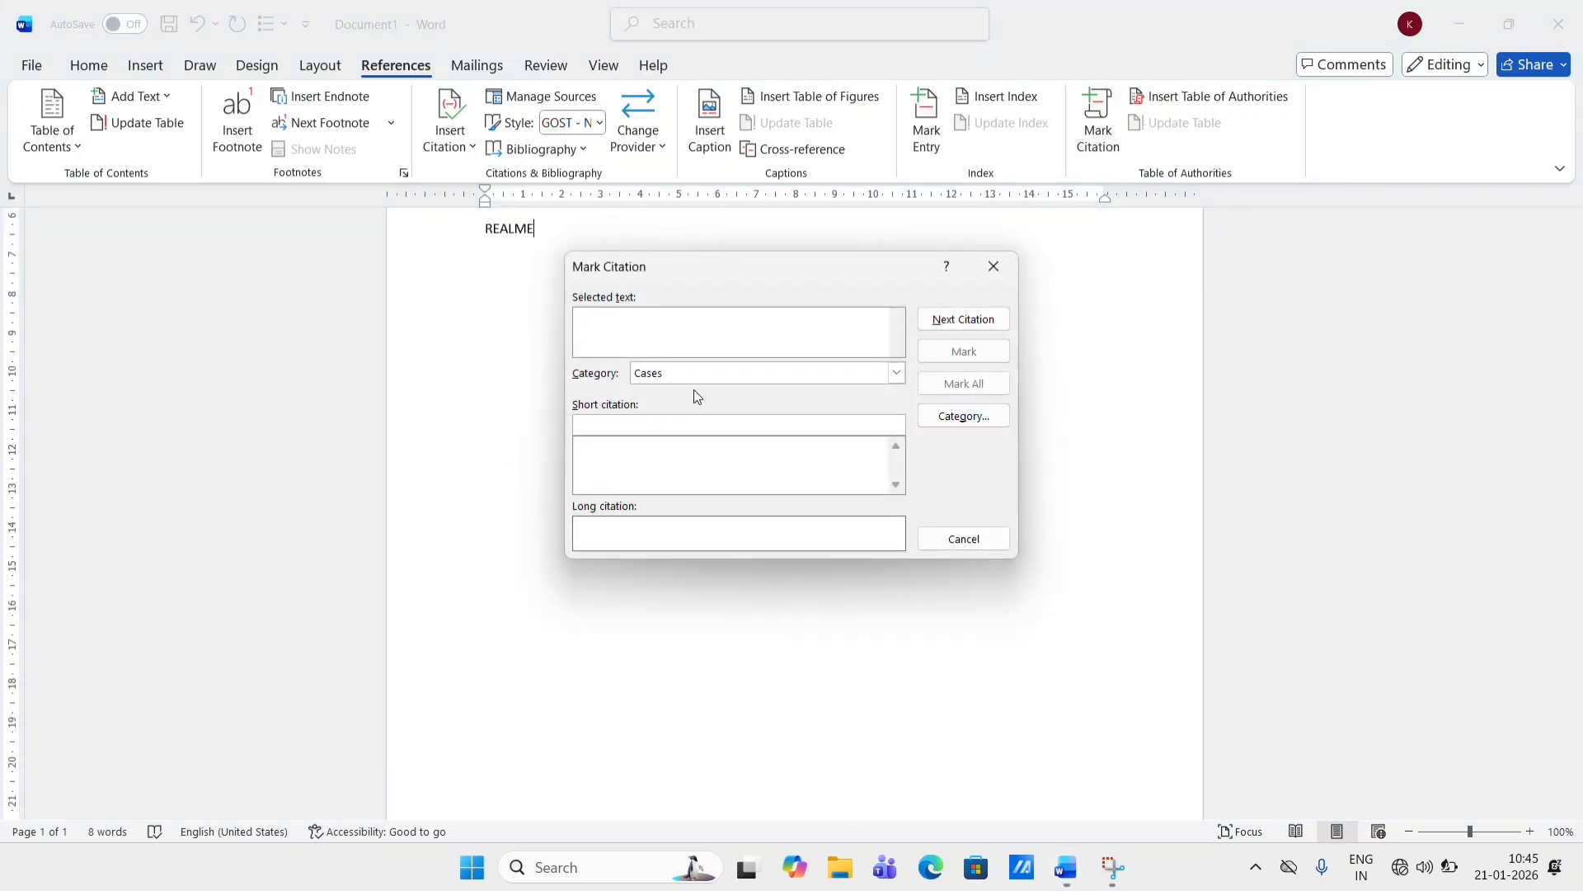
pyautogui.click(897, 378)
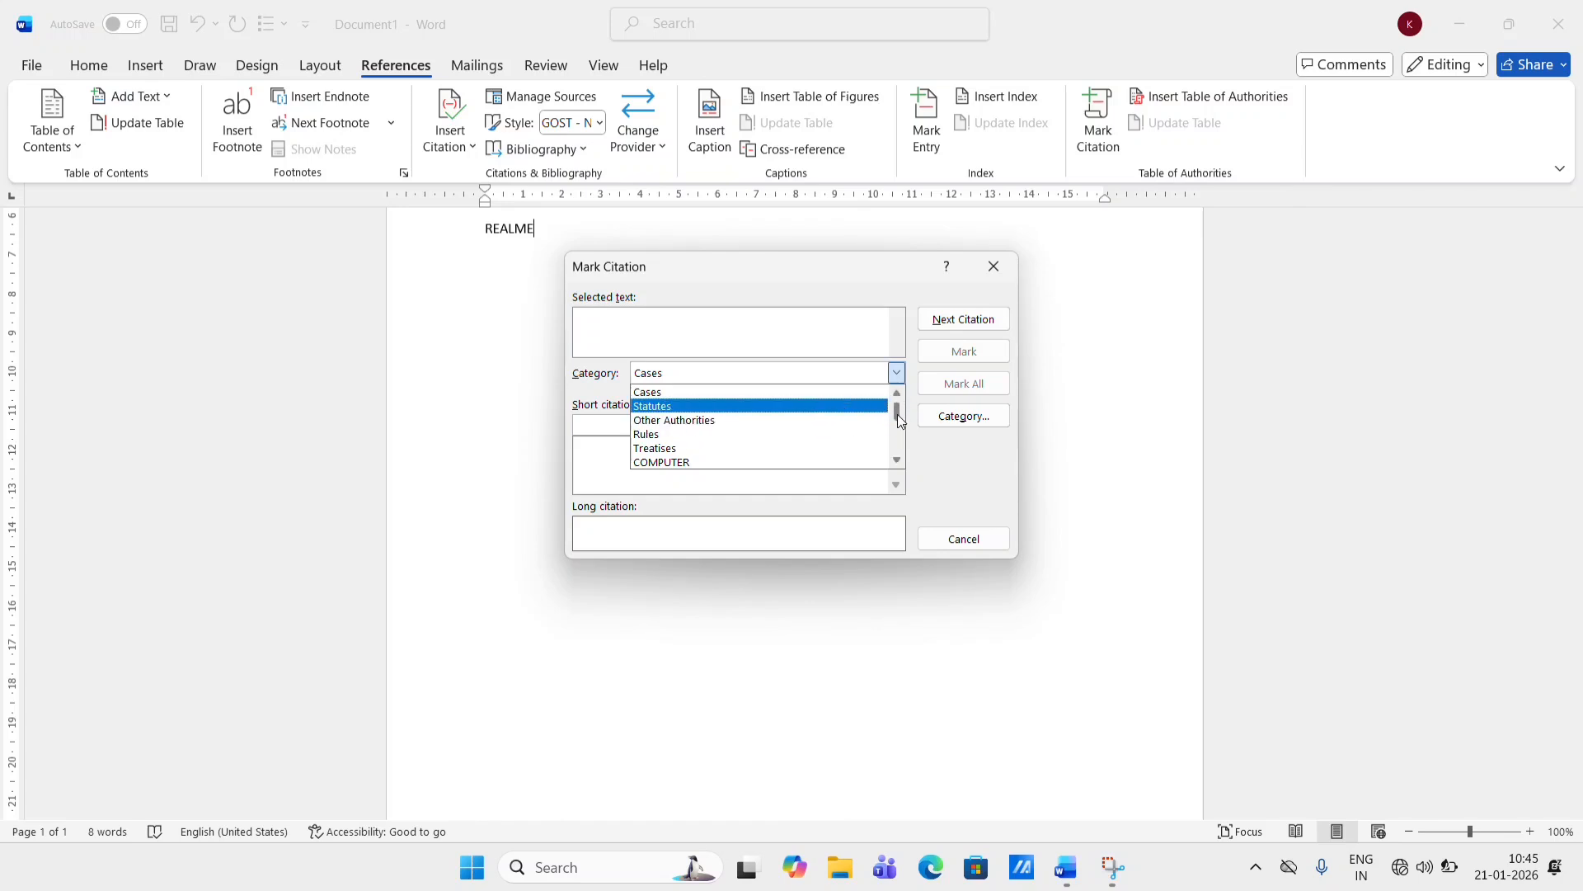
pyautogui.moveTo(897, 414); pyautogui.dragTo(893, 418)
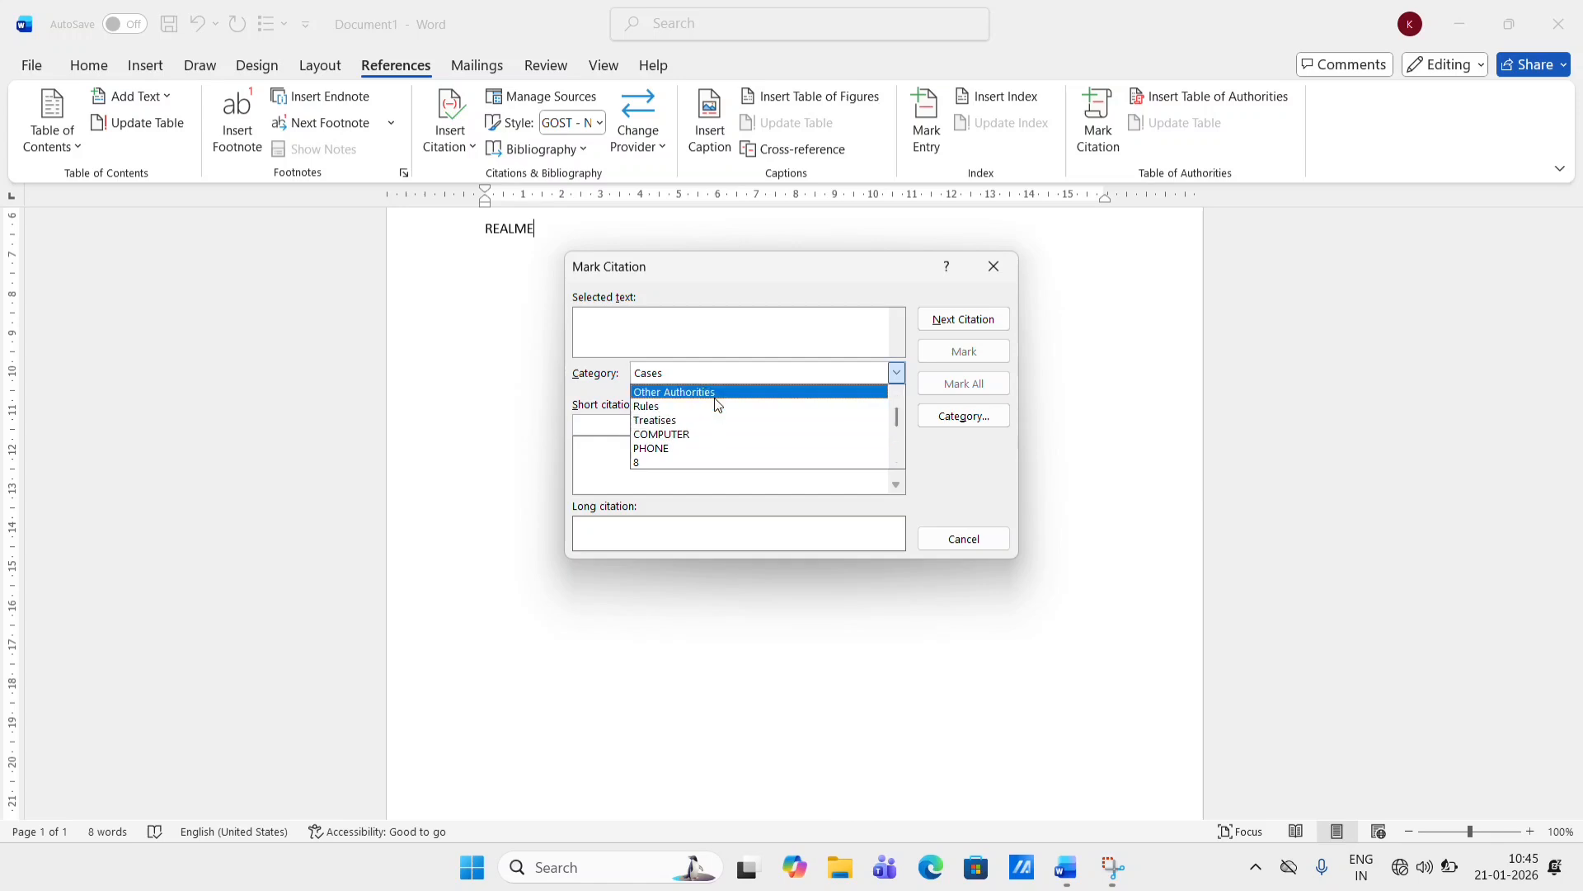
pyautogui.moveTo(902, 418); pyautogui.dragTo(905, 426)
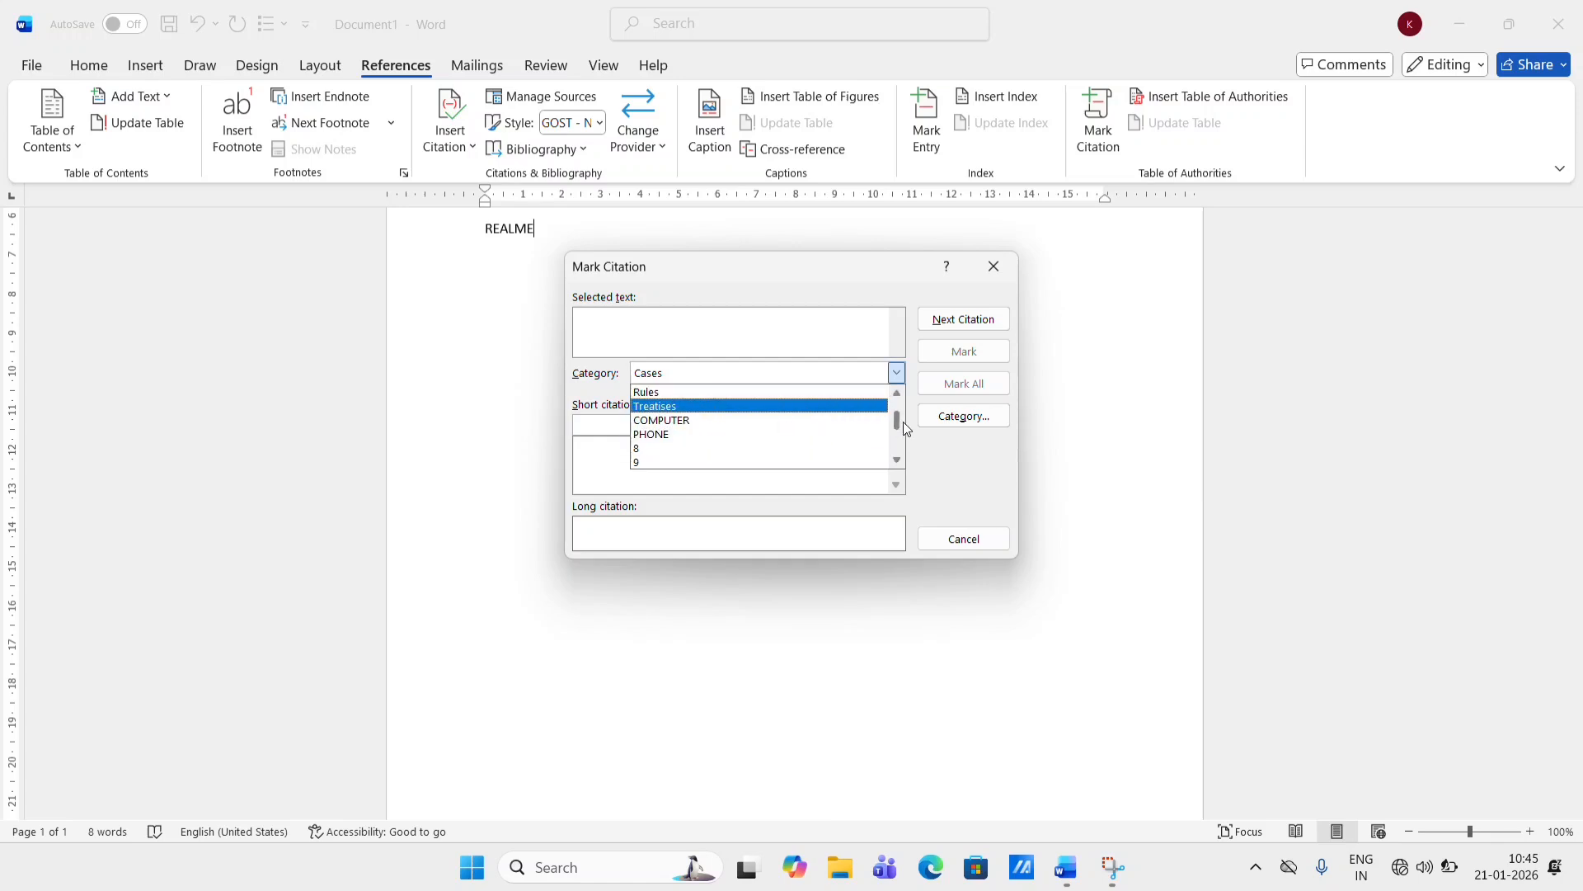
pyautogui.scroll(-1, 906, 428)
pyautogui.click(693, 420)
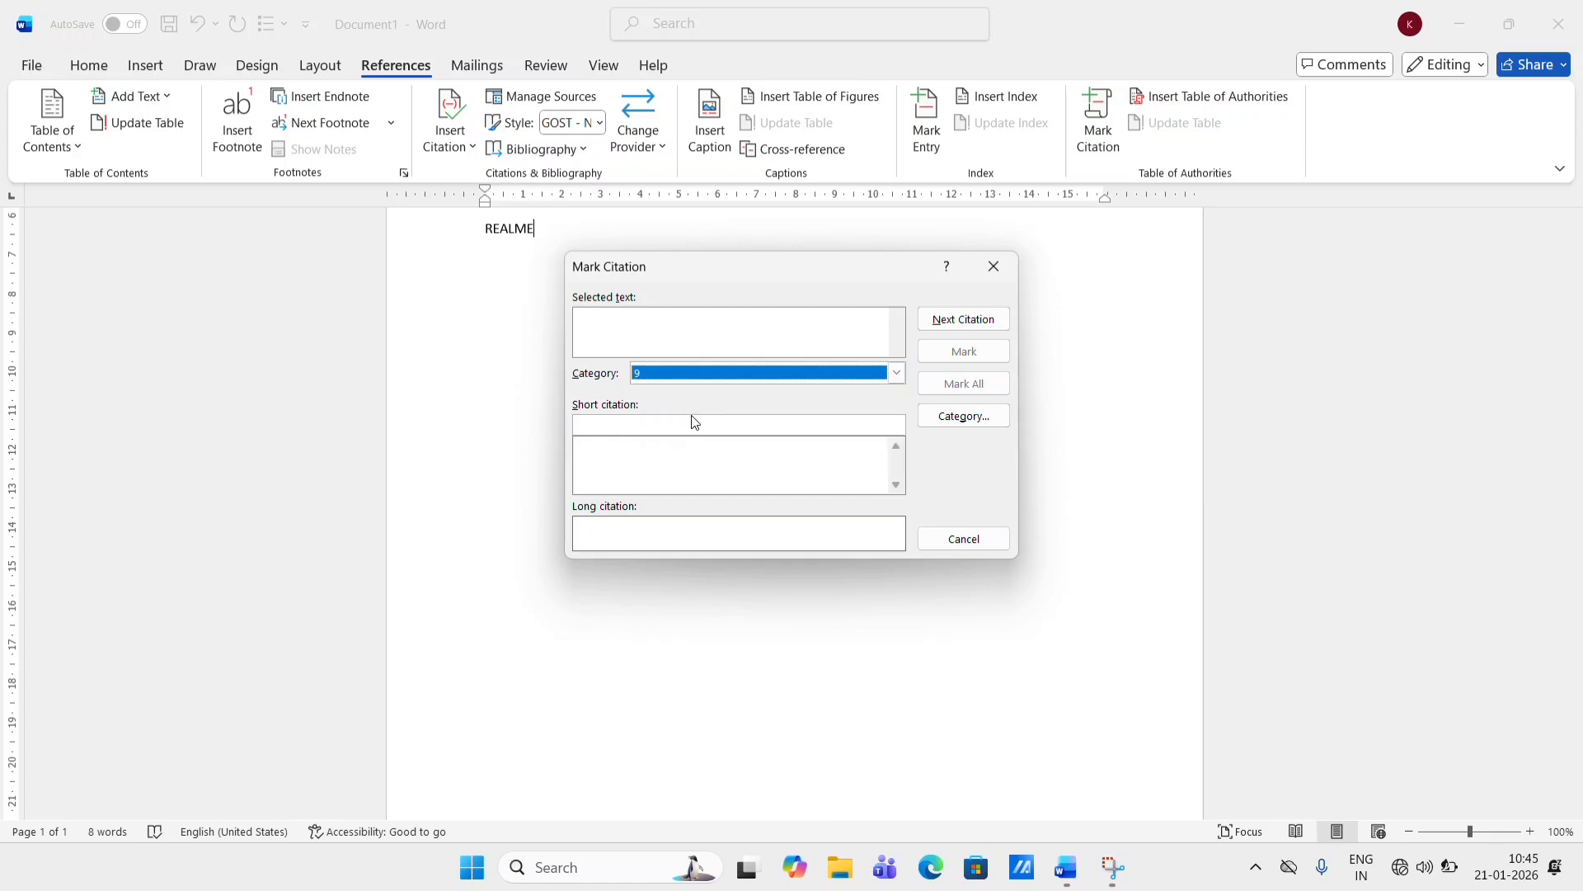
pyautogui.click(946, 419)
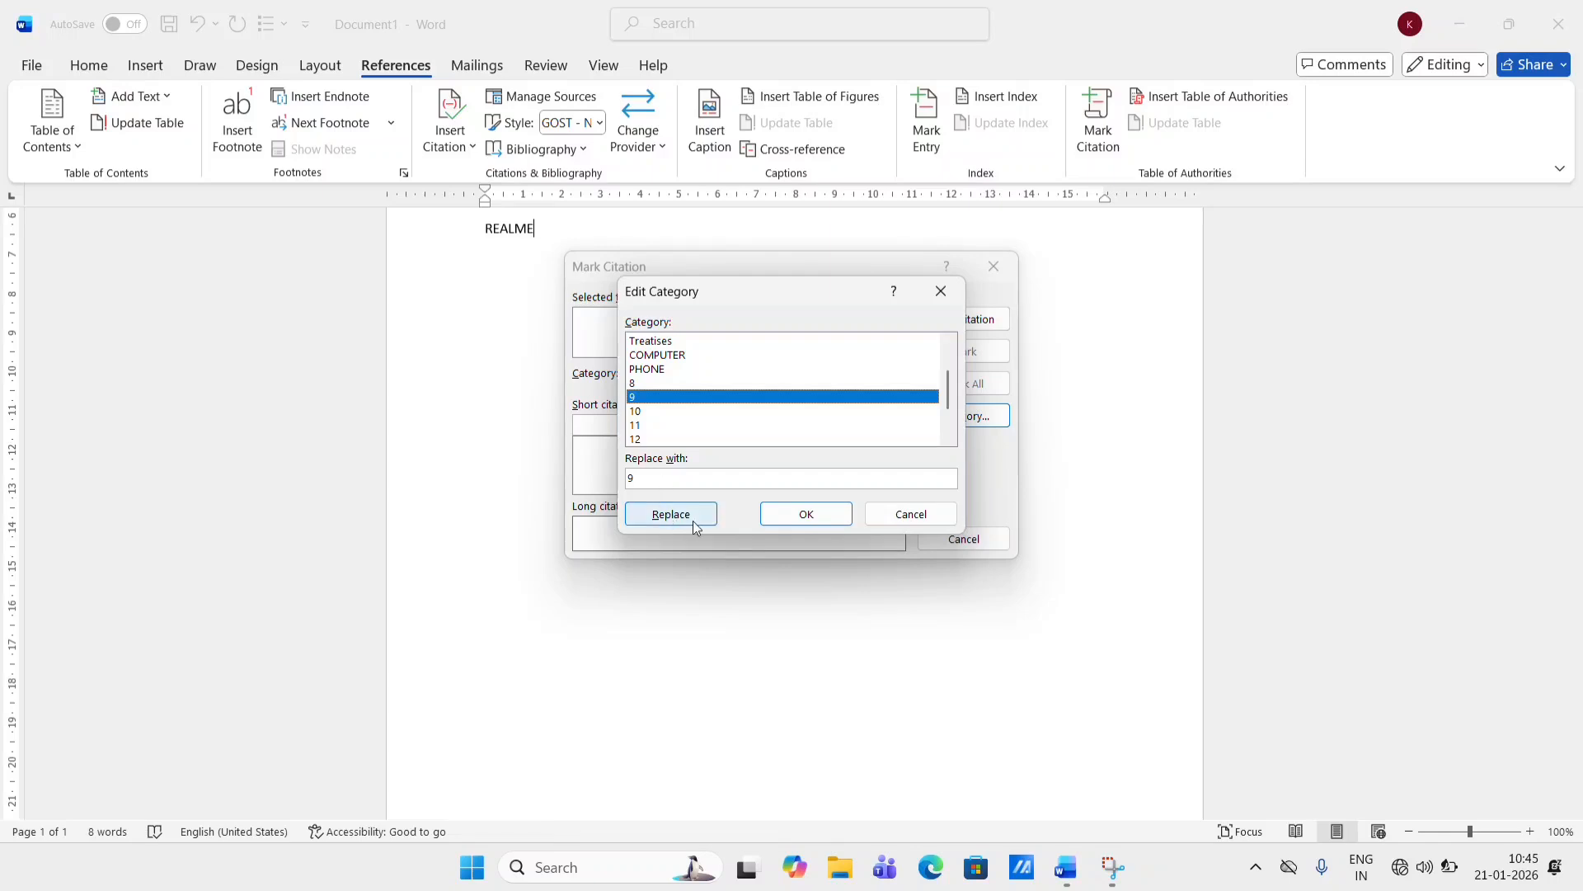
pyautogui.click(941, 290)
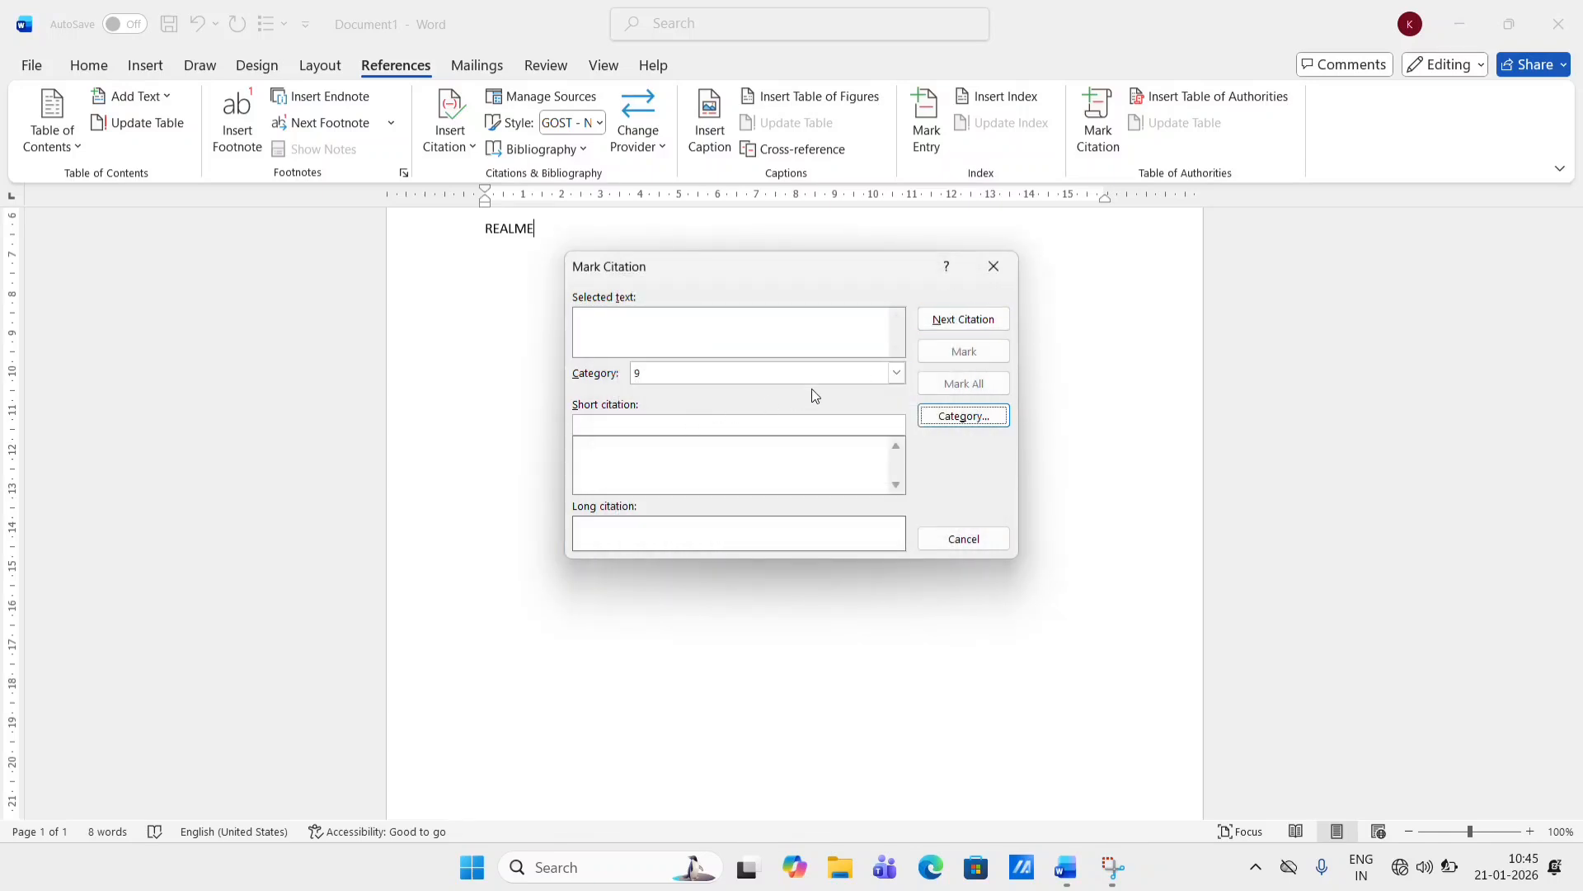
# - Set the Mark Citation category to COMPUTER and close the dialog
pyautogui.click(897, 374)
pyautogui.moveTo(895, 433); pyautogui.dragTo(892, 409)
pyautogui.click(763, 481)
pyautogui.click(896, 373)
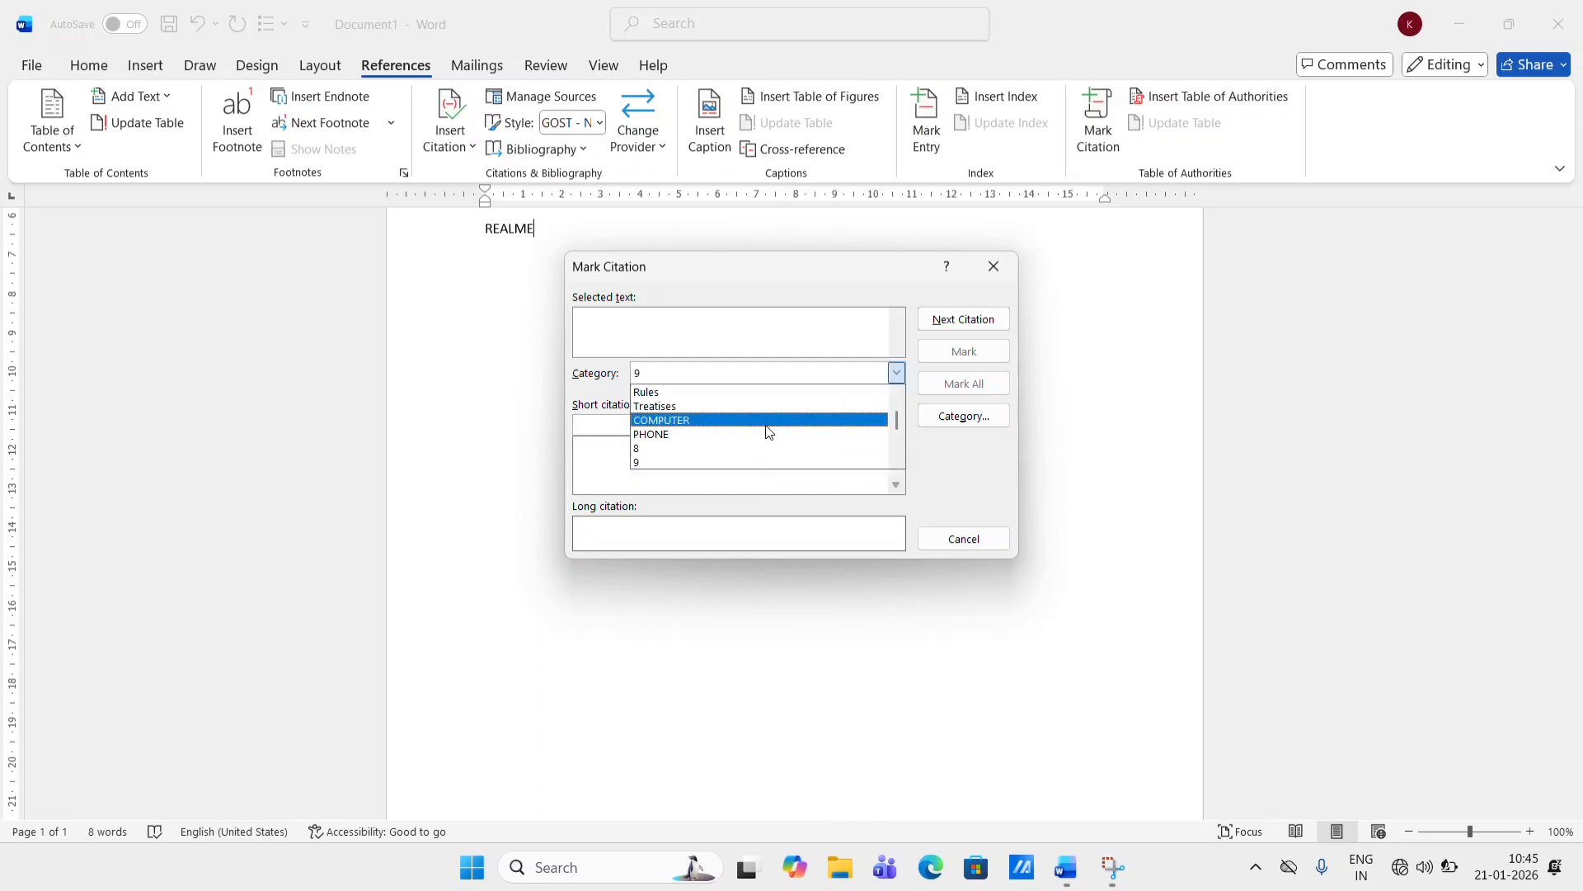
pyautogui.click(767, 420)
pyautogui.click(896, 372)
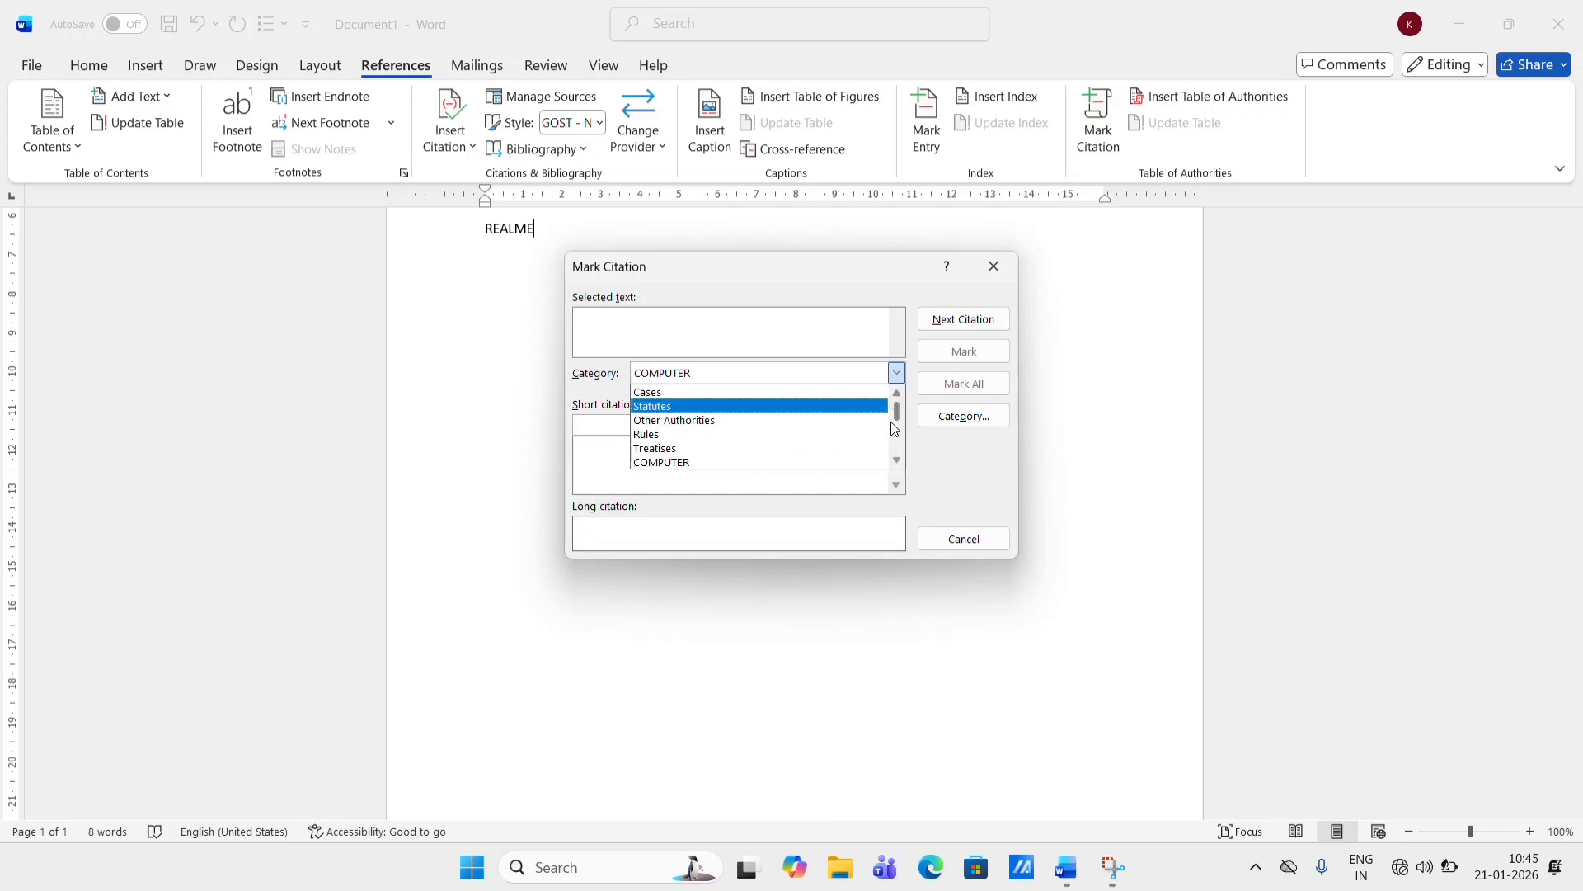
pyautogui.click(1007, 282)
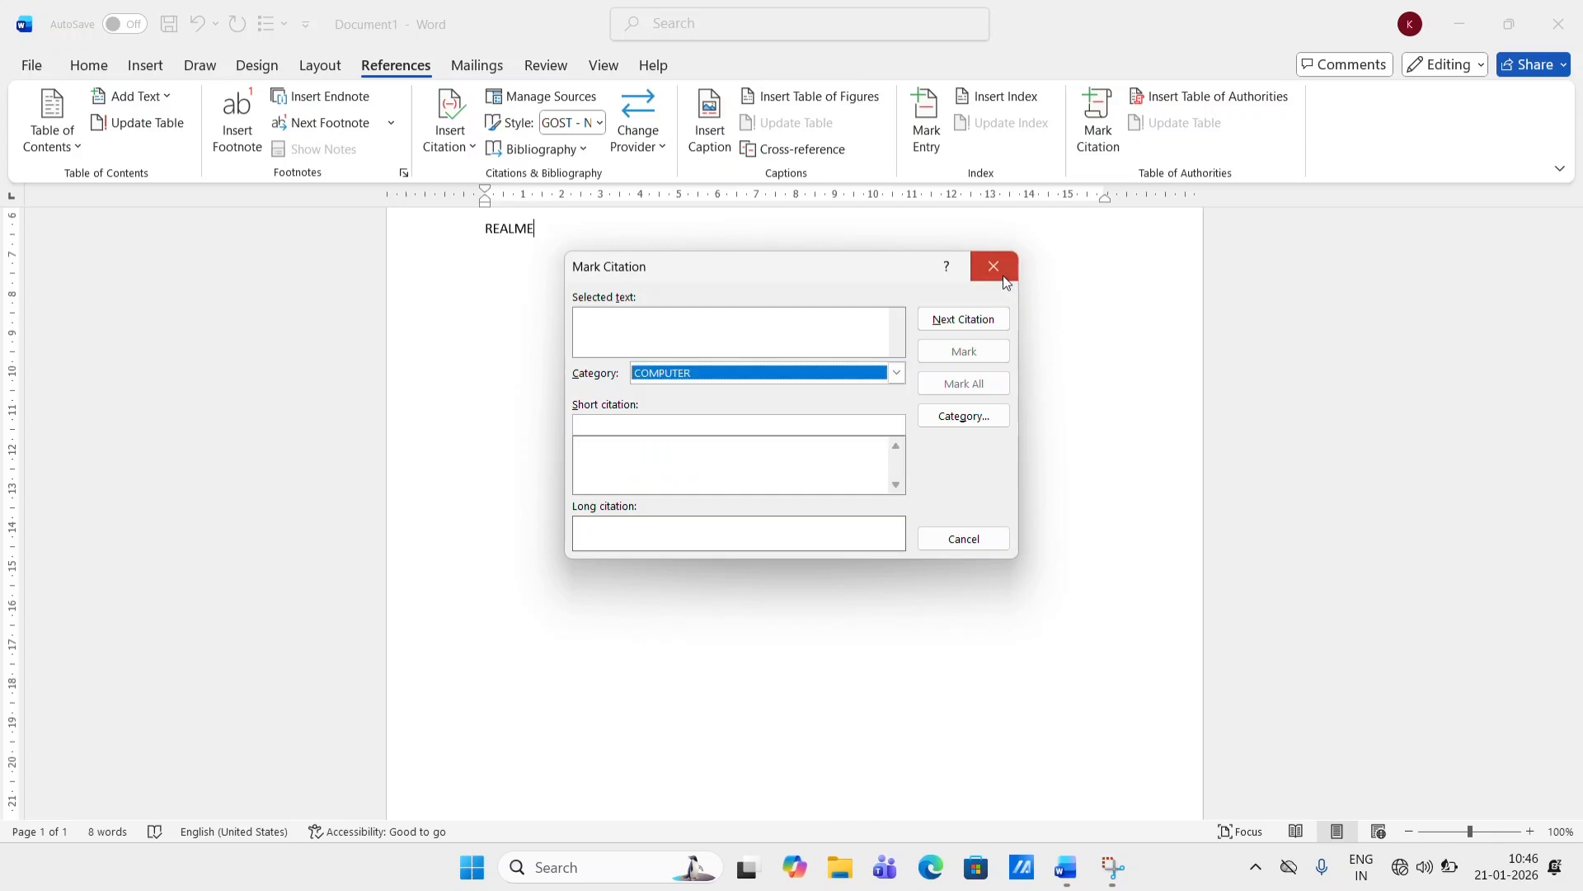
pyautogui.click(1006, 282)
pyautogui.scroll(5, 1003, 272)
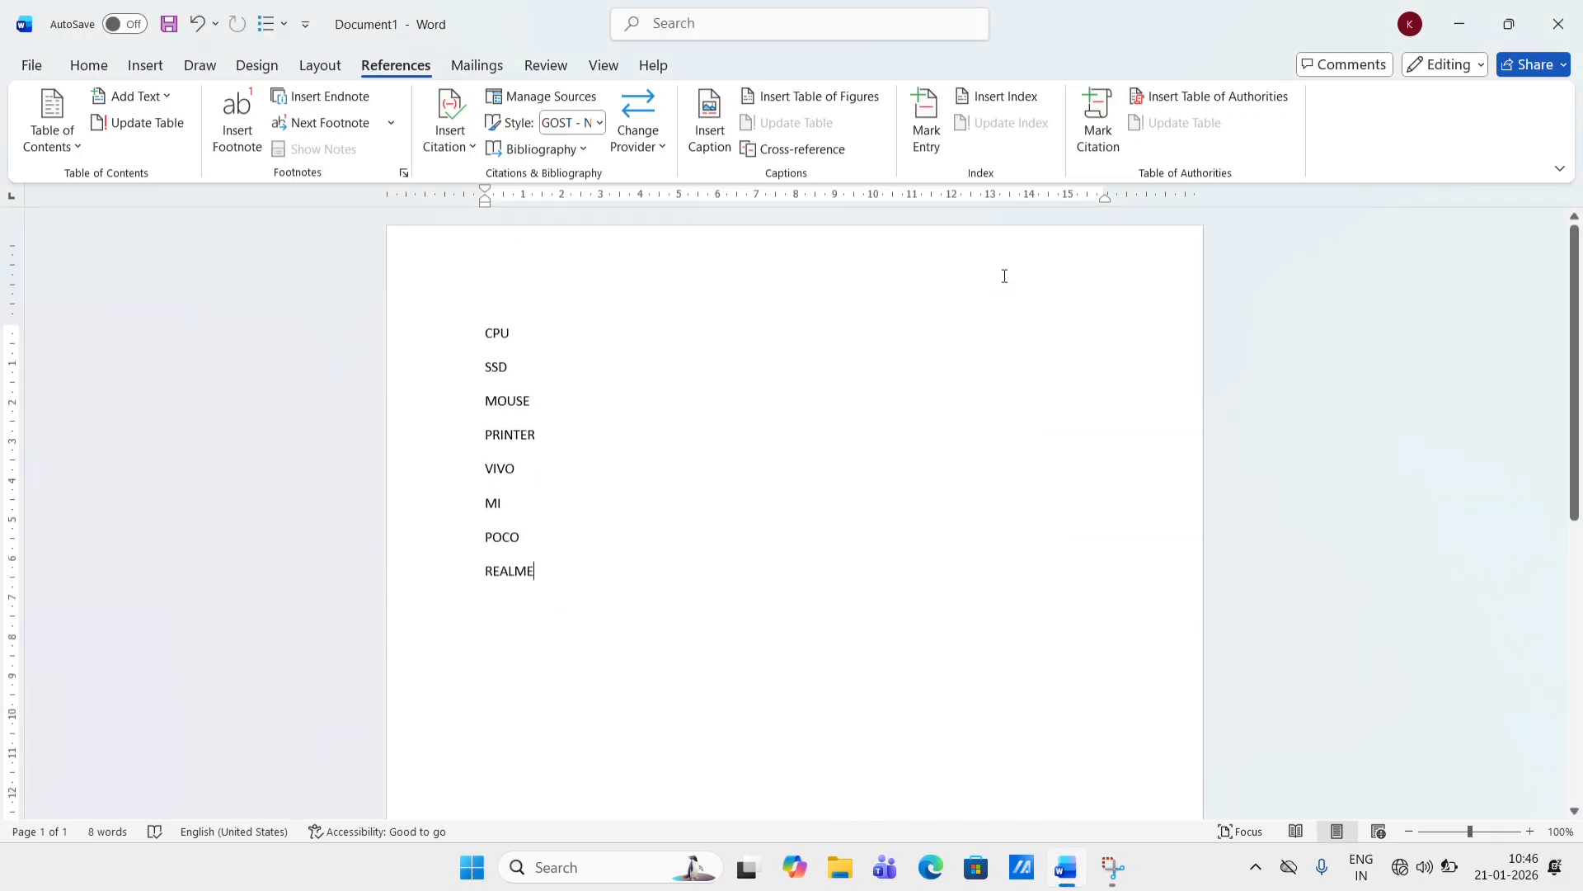
# - Mark the word CPU as a citation in the COMPUTER category
pyautogui.doubleClick(516, 332)
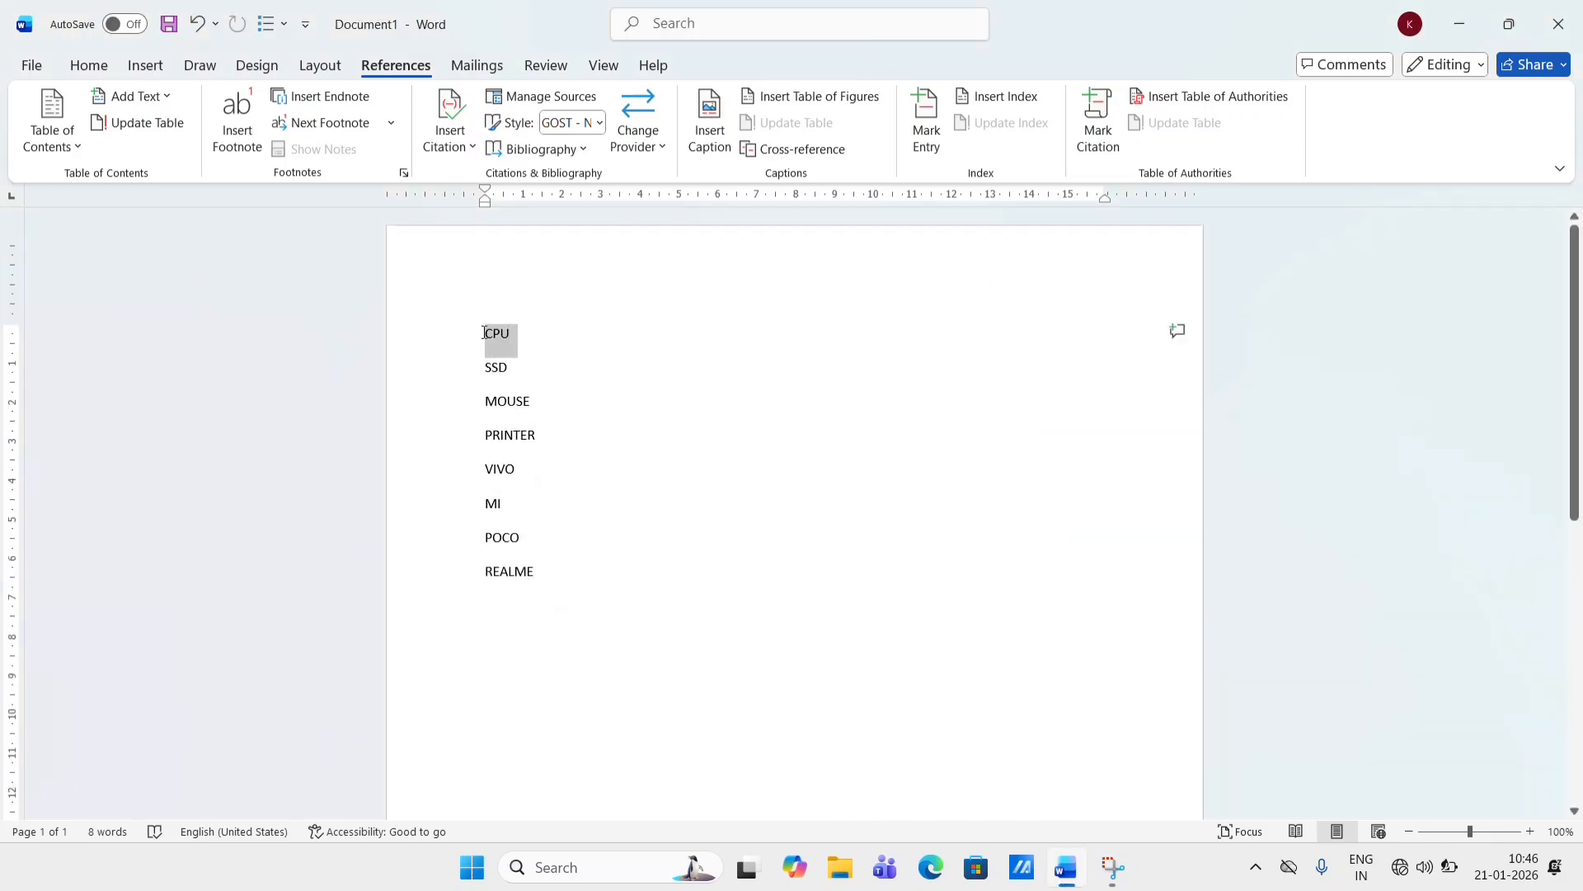
pyautogui.click(1100, 140)
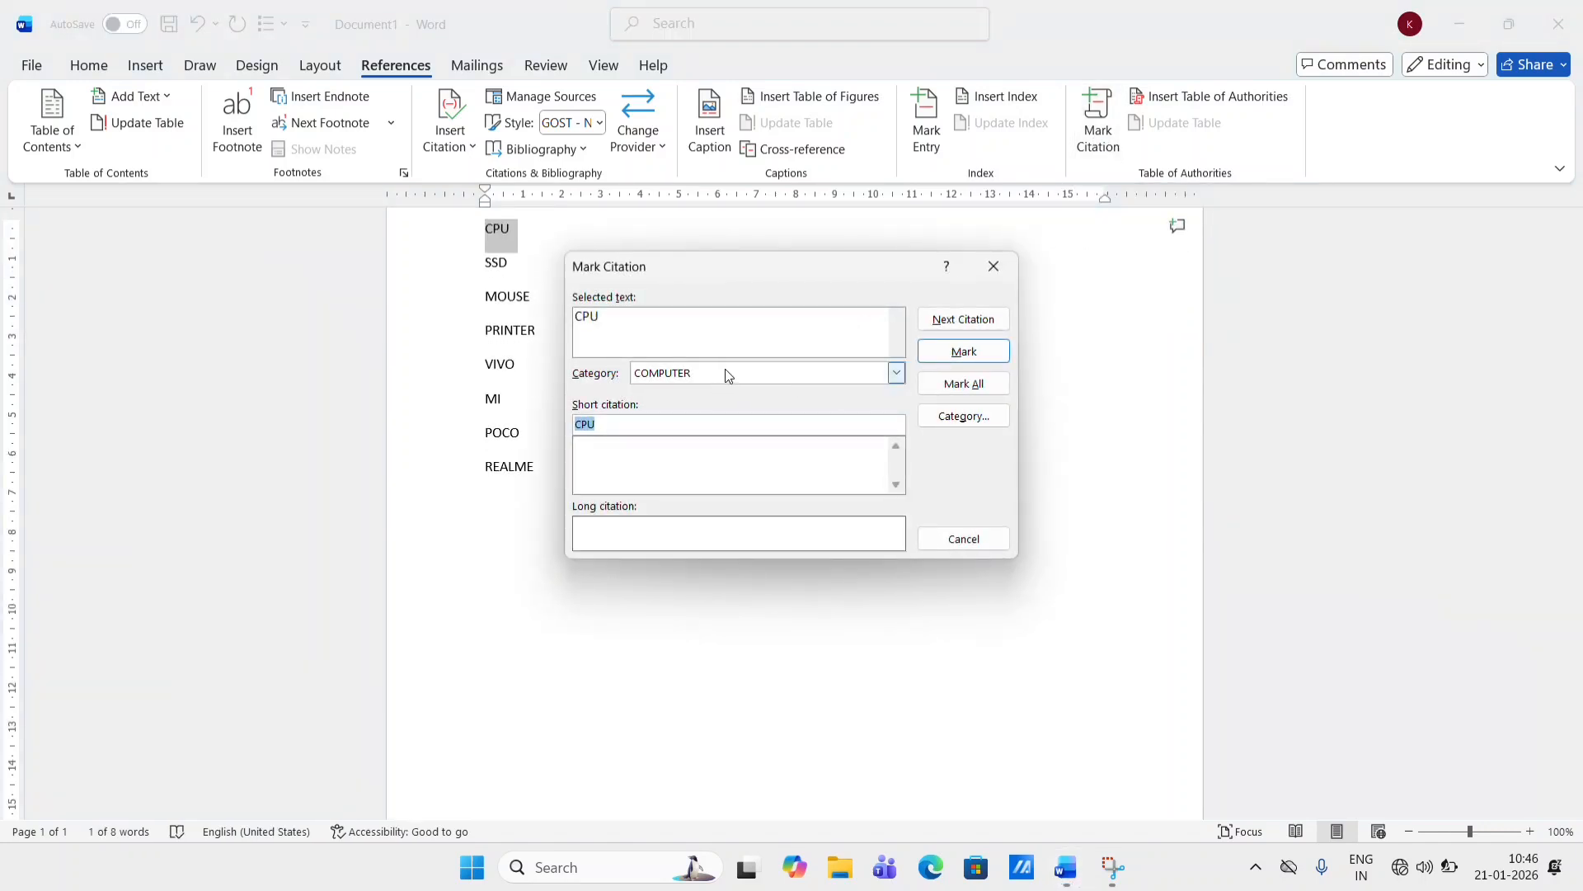
pyautogui.click(963, 351)
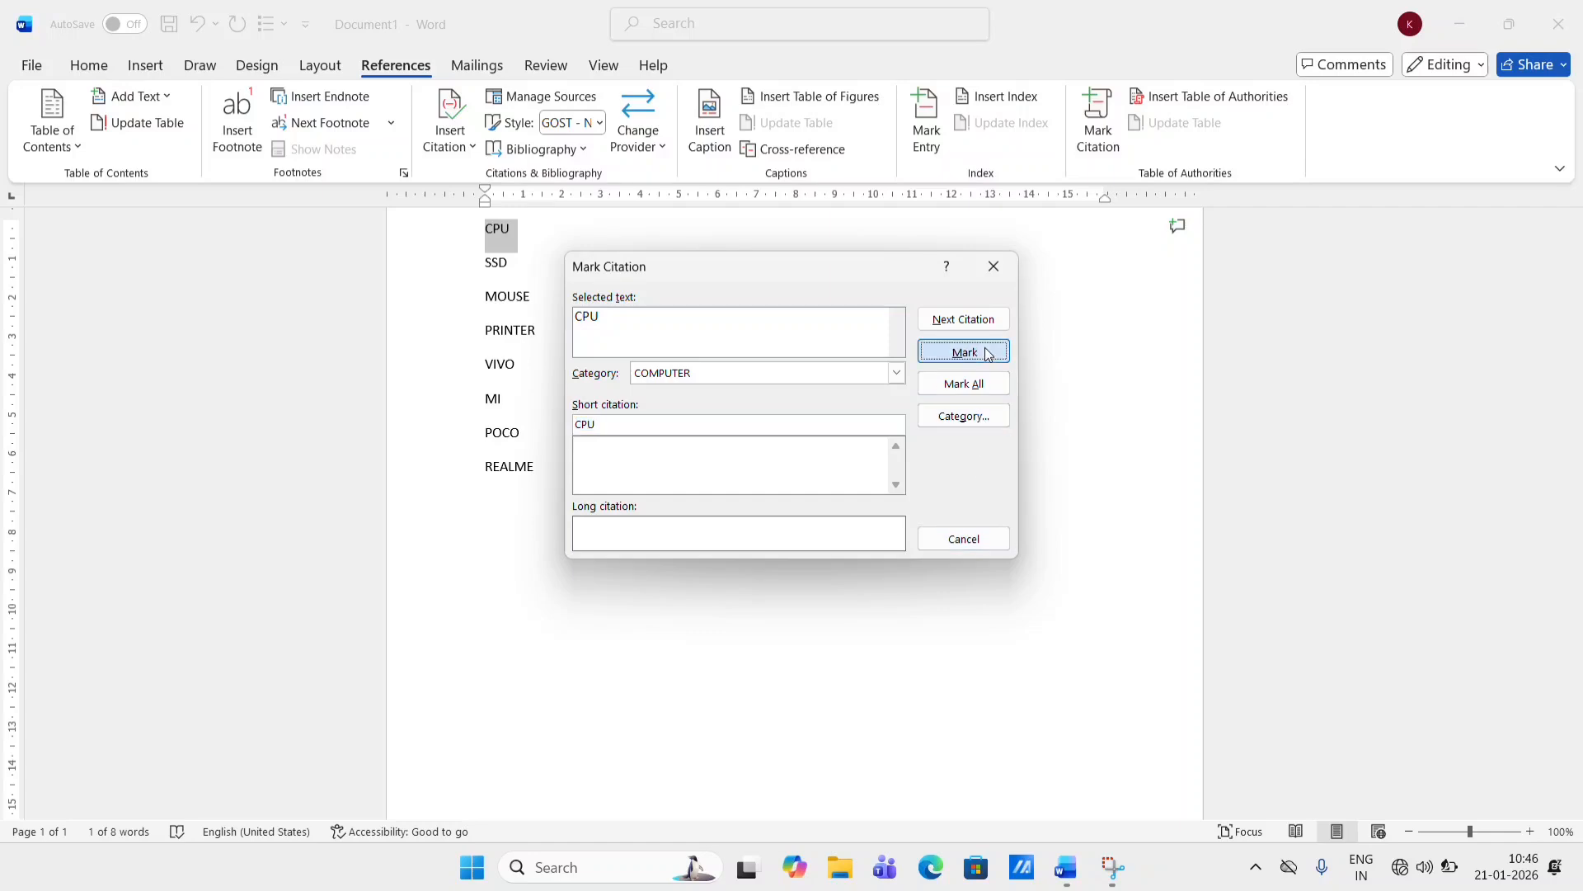
pyautogui.click(995, 276)
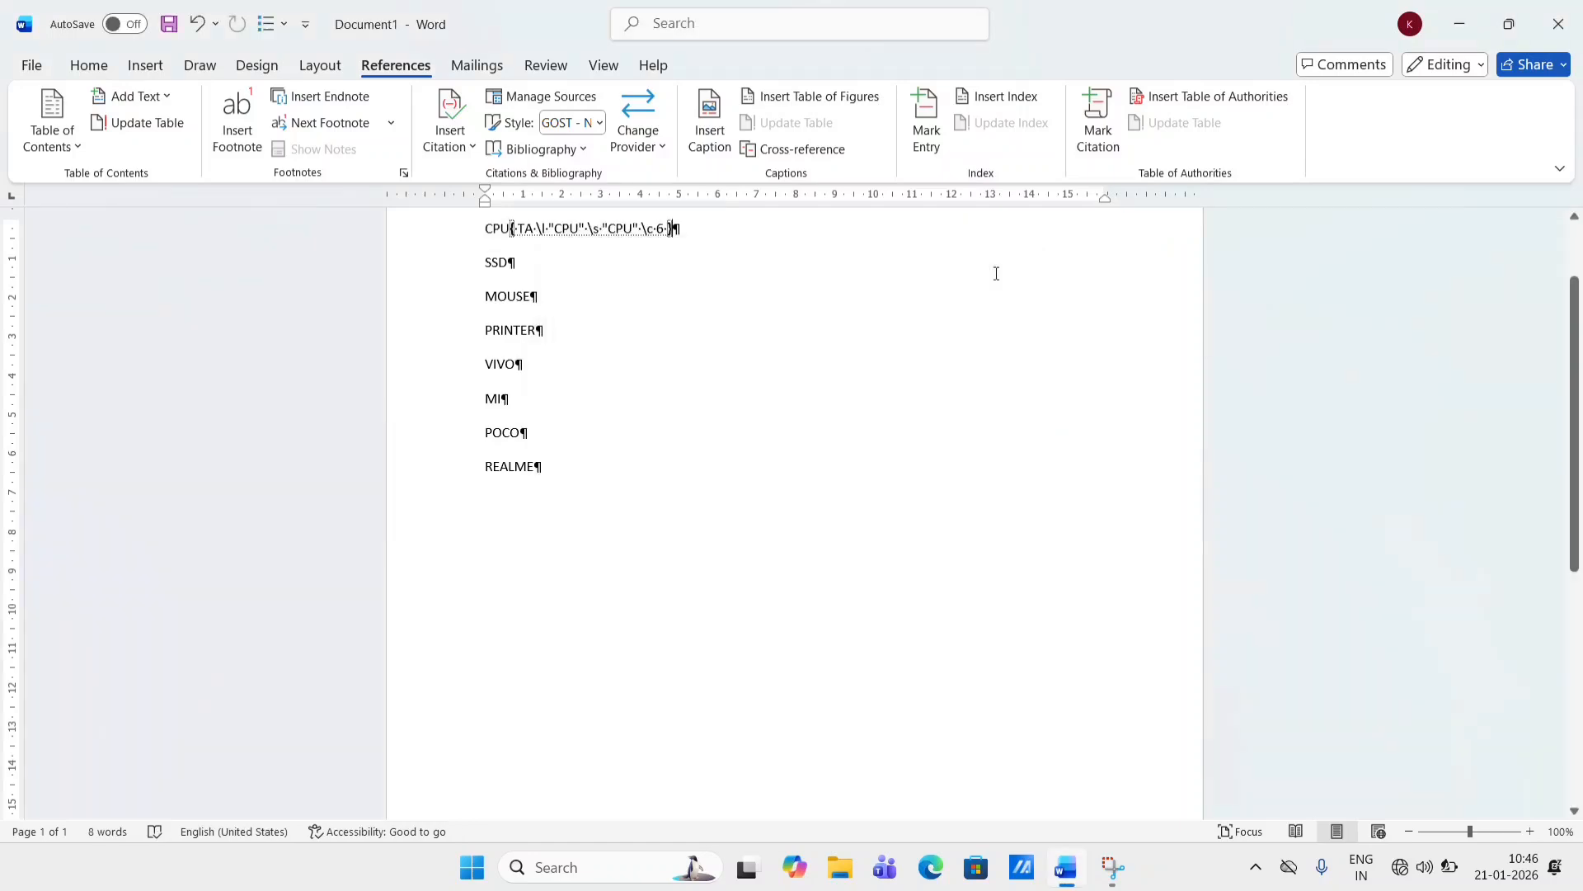
# - Mark the word SSD as a citation in the COMPUTER category
pyautogui.tripleClick(504, 263)
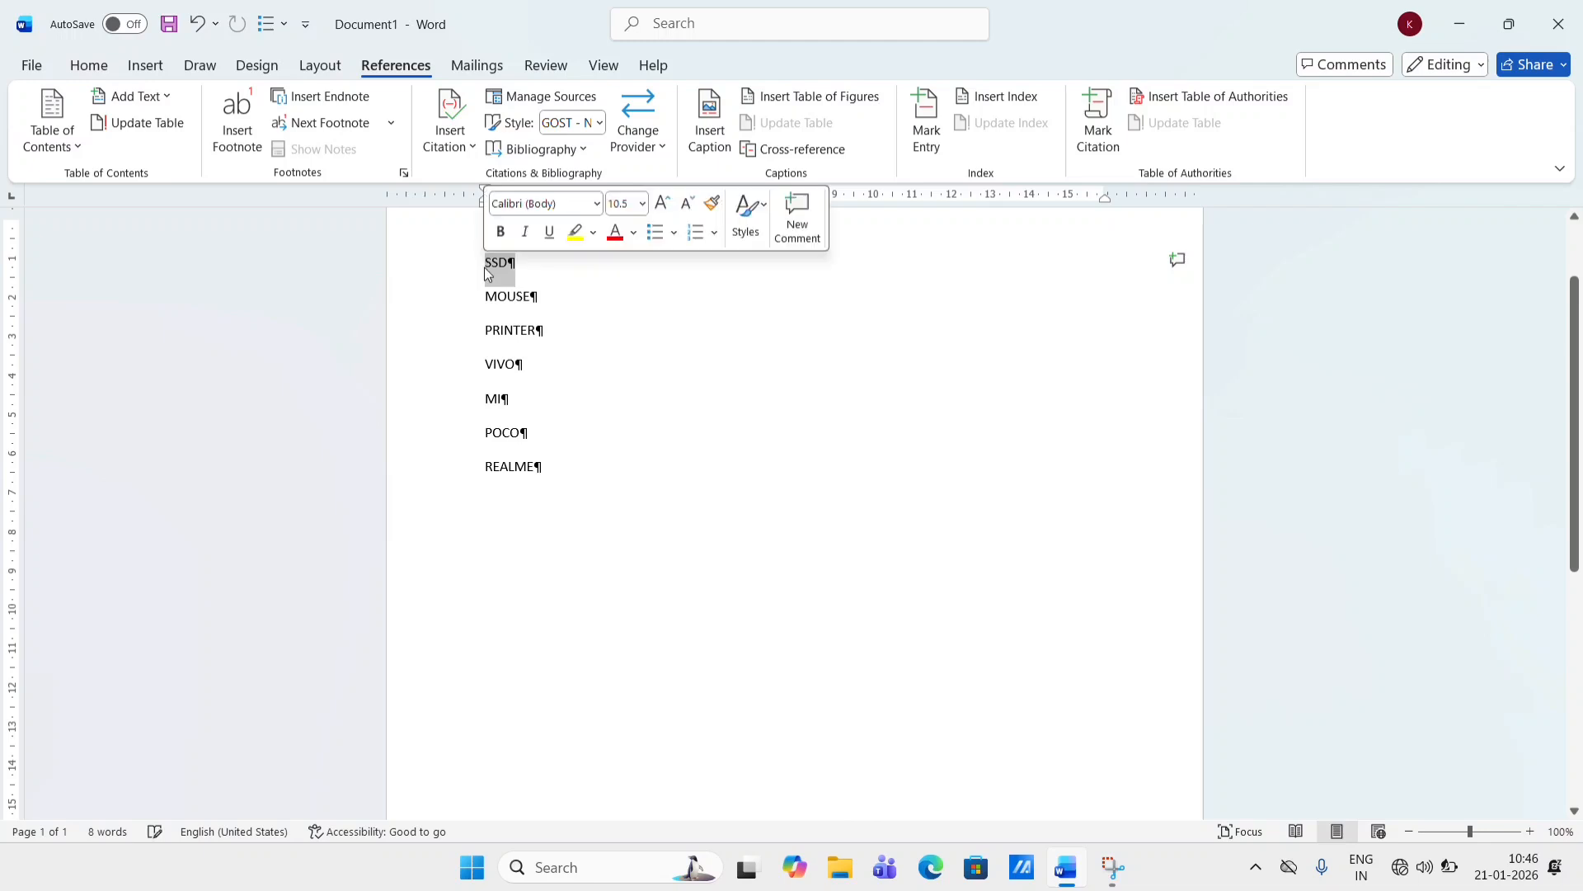
pyautogui.click(1109, 136)
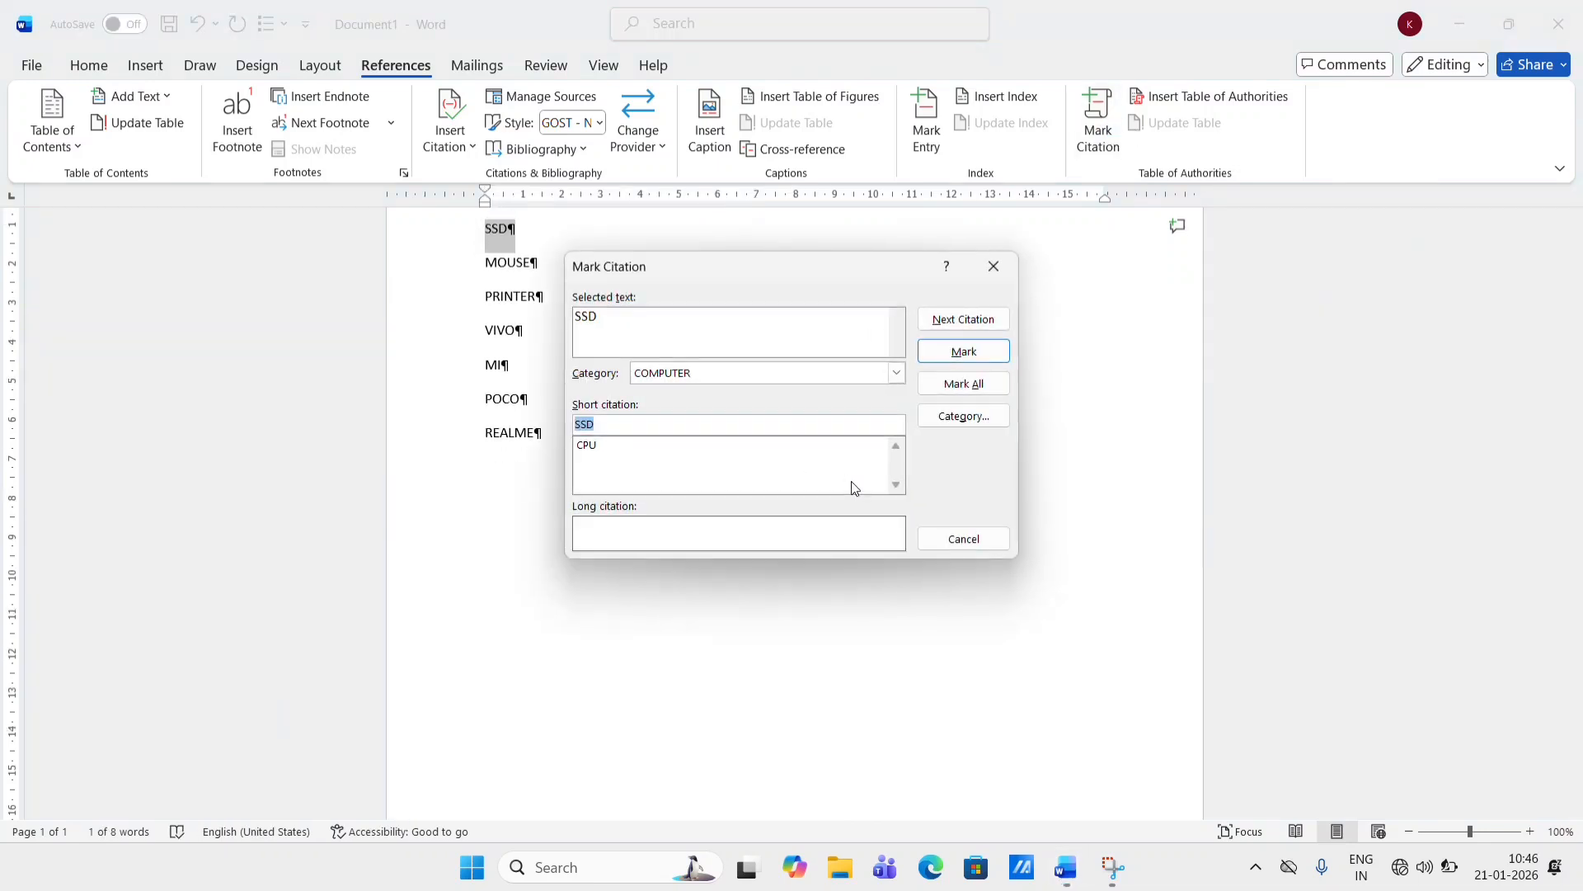
pyautogui.click(965, 353)
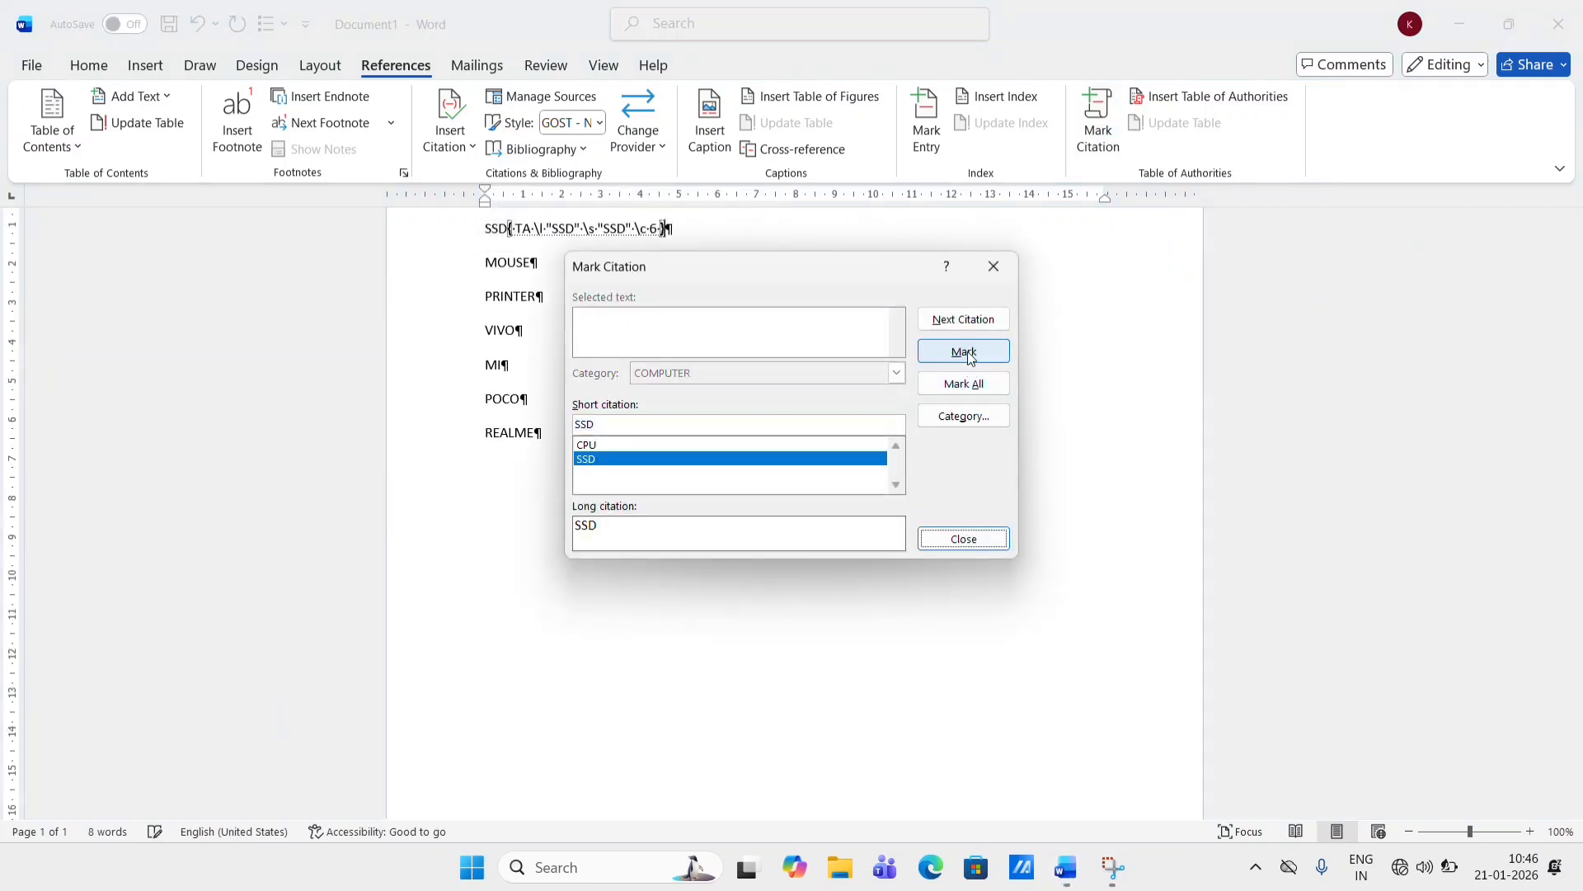
# - Mark the word MOUSE as a citation in the COMPUTER category
pyautogui.tripleClick(533, 259)
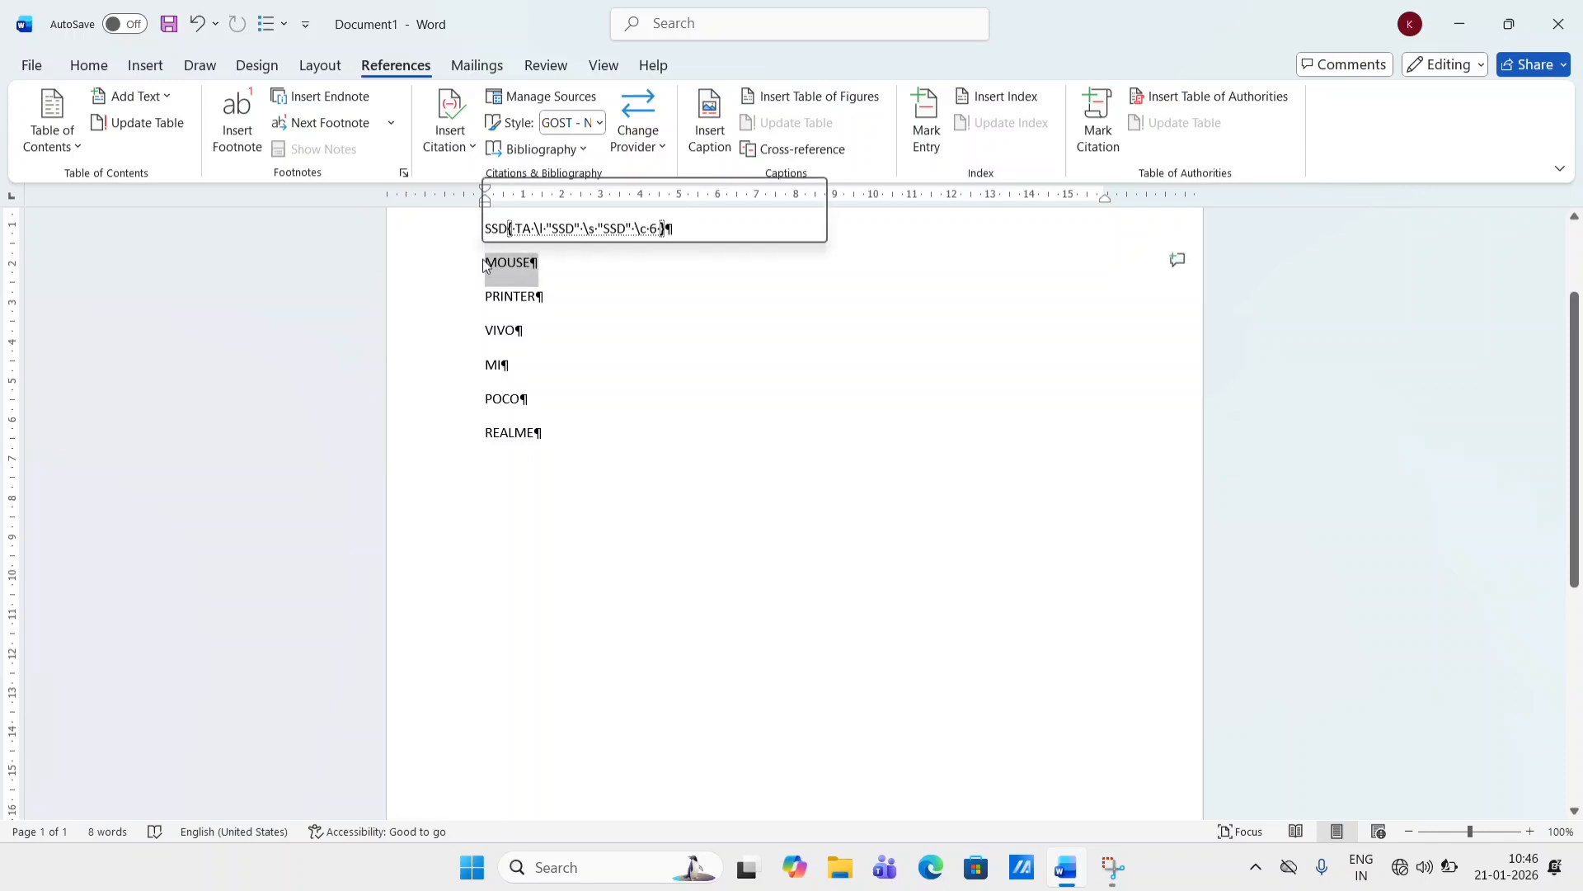
pyautogui.click(1111, 126)
pyautogui.click(972, 353)
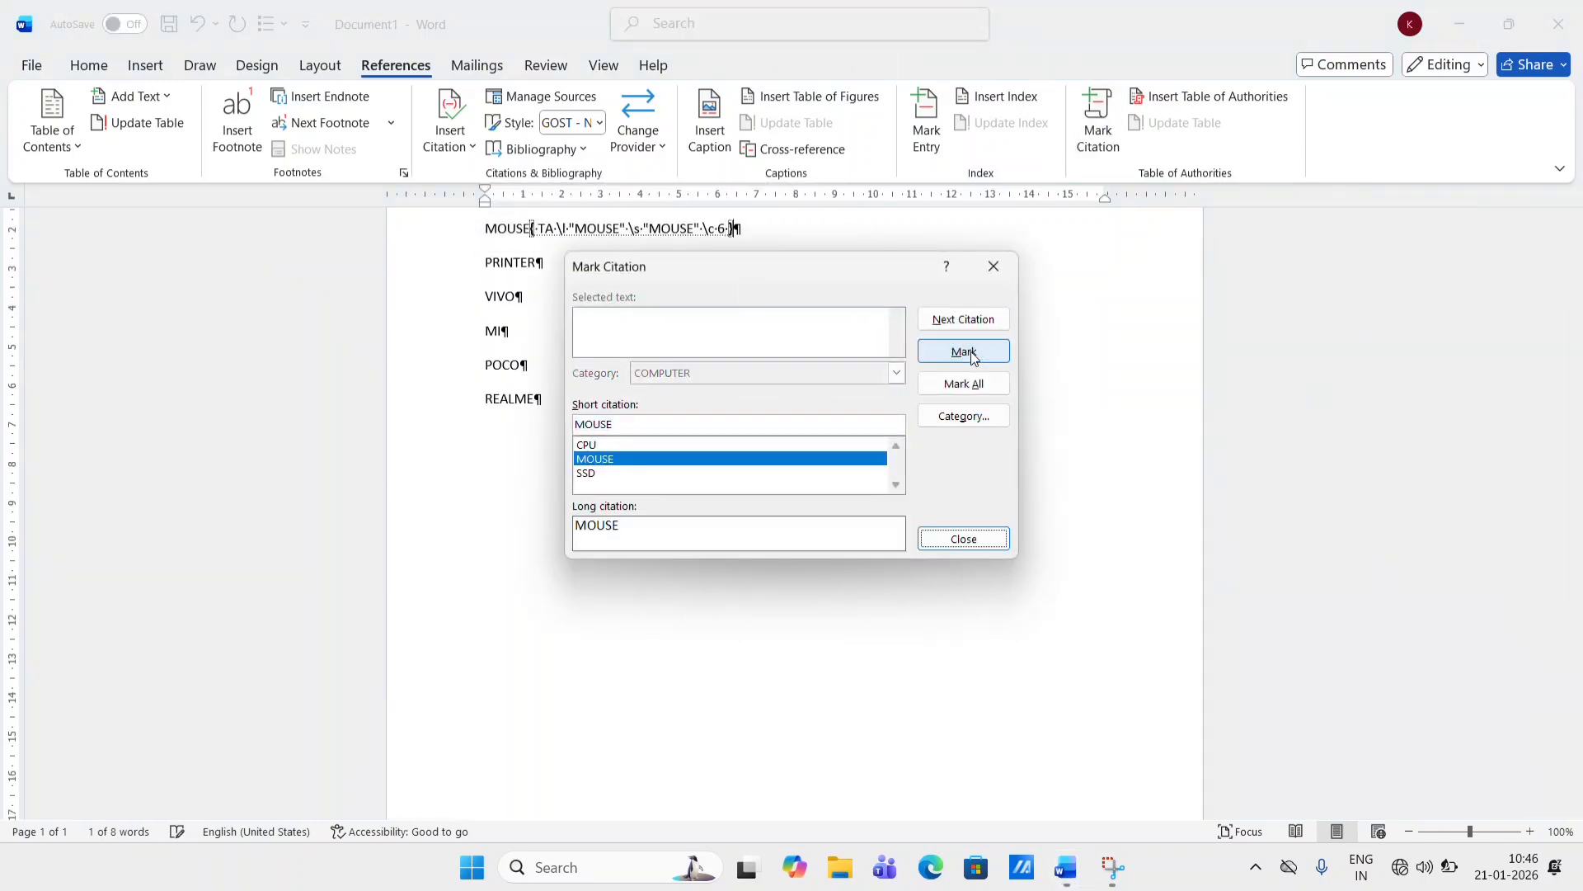
pyautogui.click(539, 267)
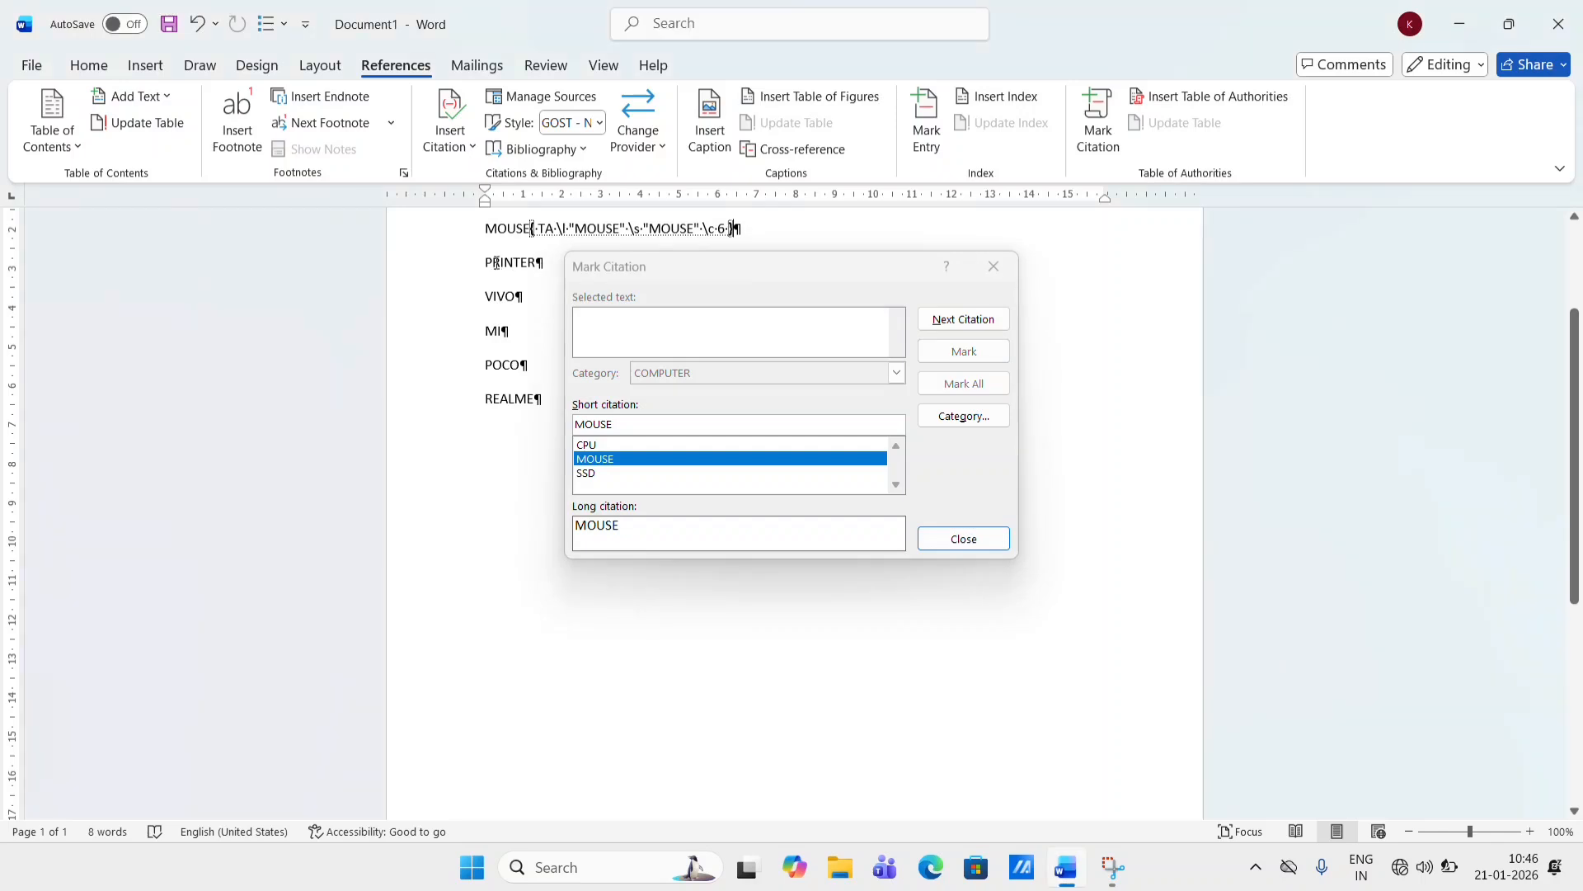
pyautogui.click(994, 265)
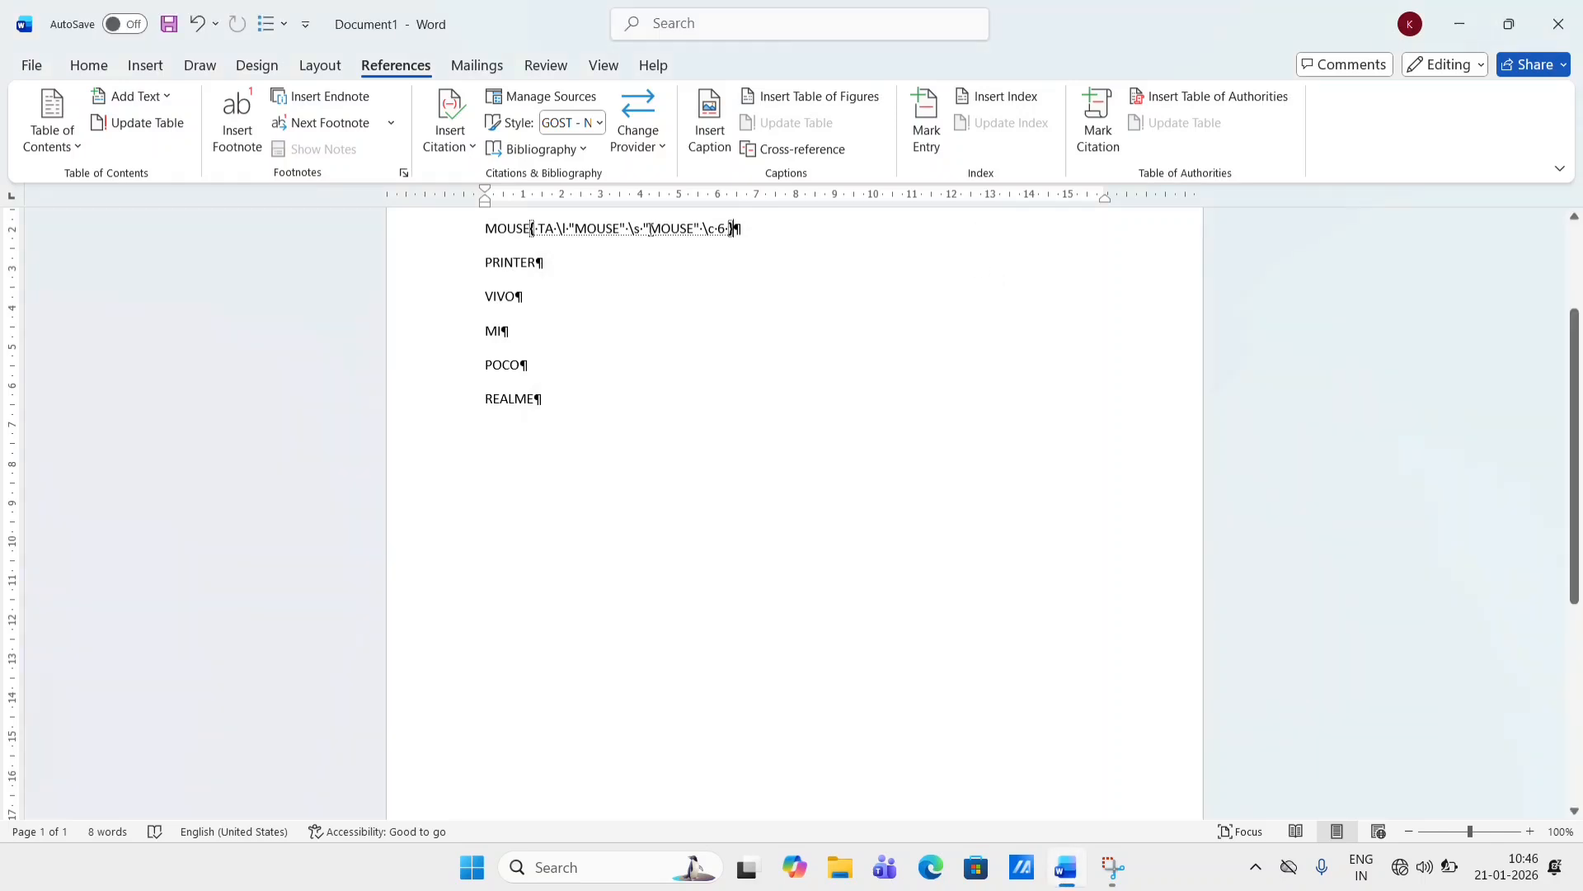
# - Mark the word PRINTER as a citation in the COMPUTER category
pyautogui.tripleClick(536, 265)
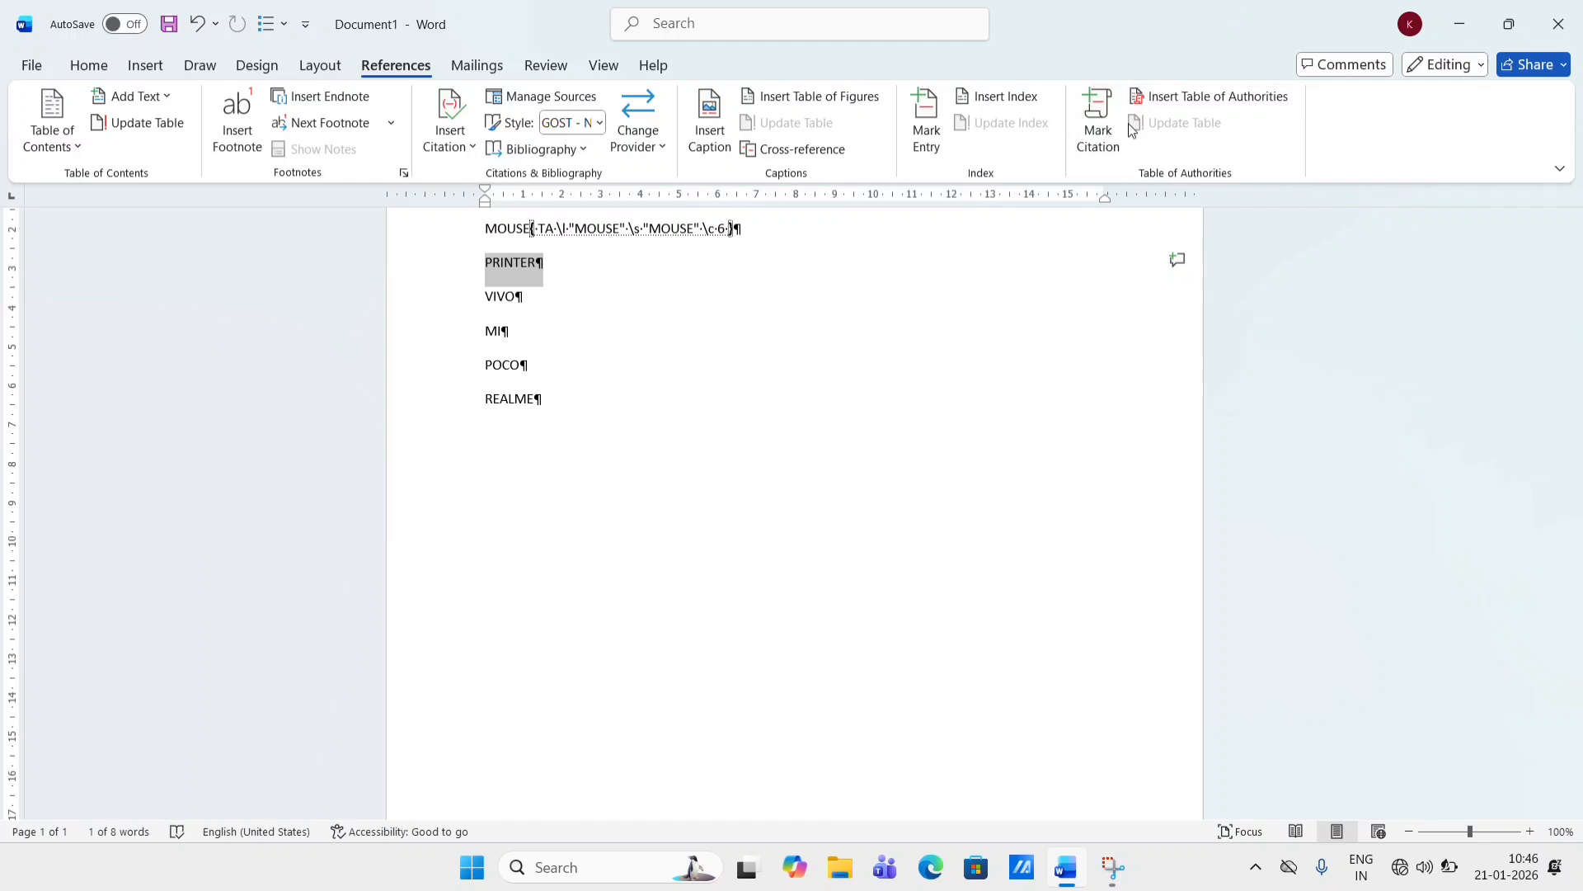
pyautogui.click(1098, 124)
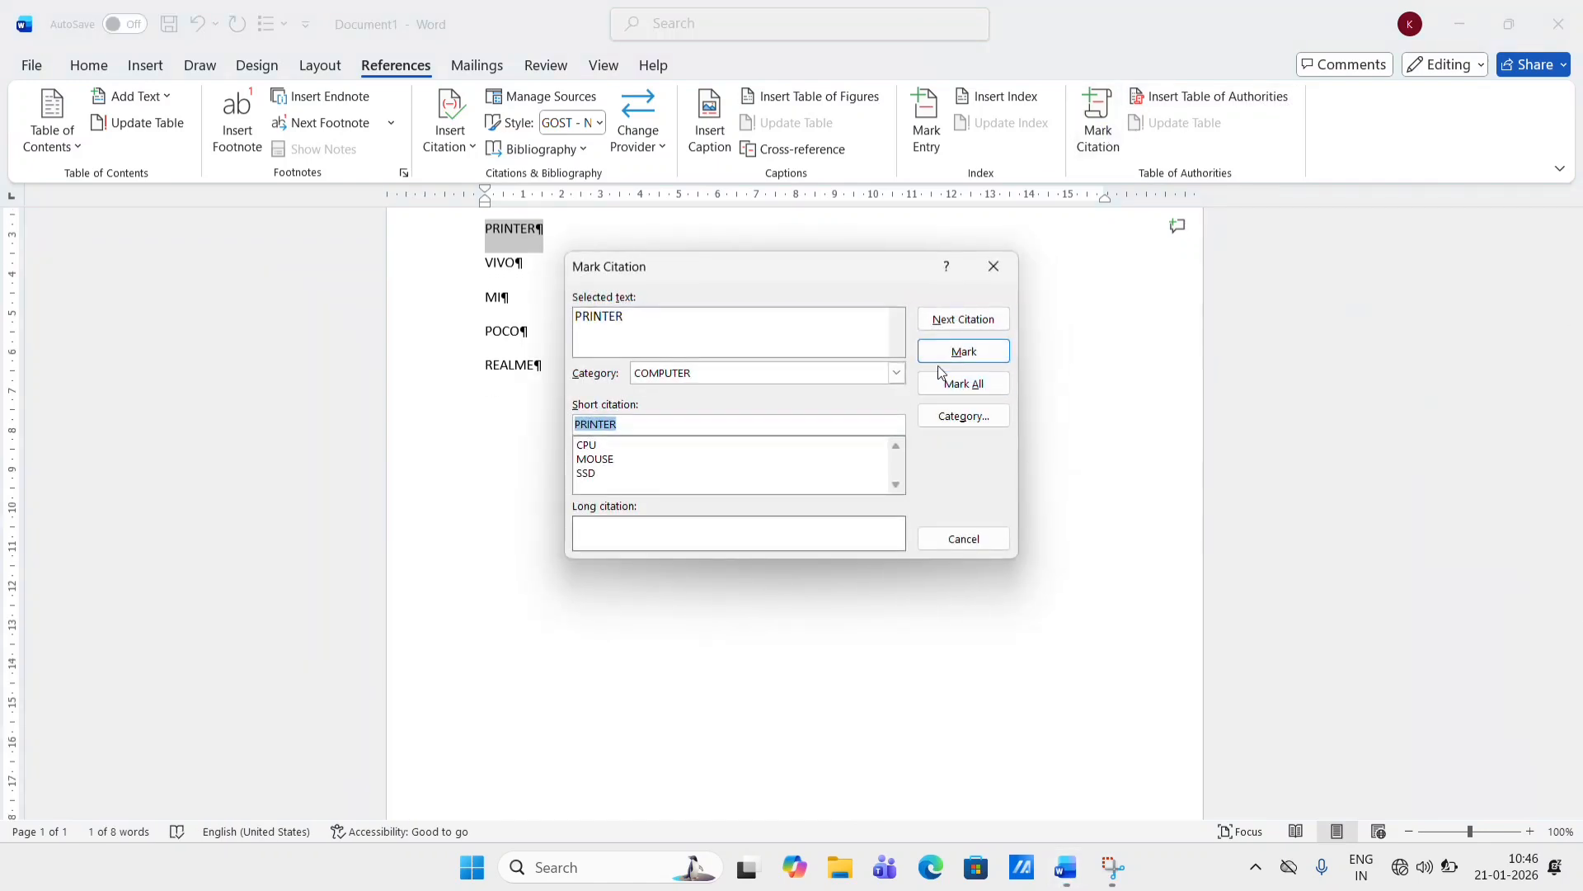
pyautogui.click(948, 352)
pyautogui.click(1003, 279)
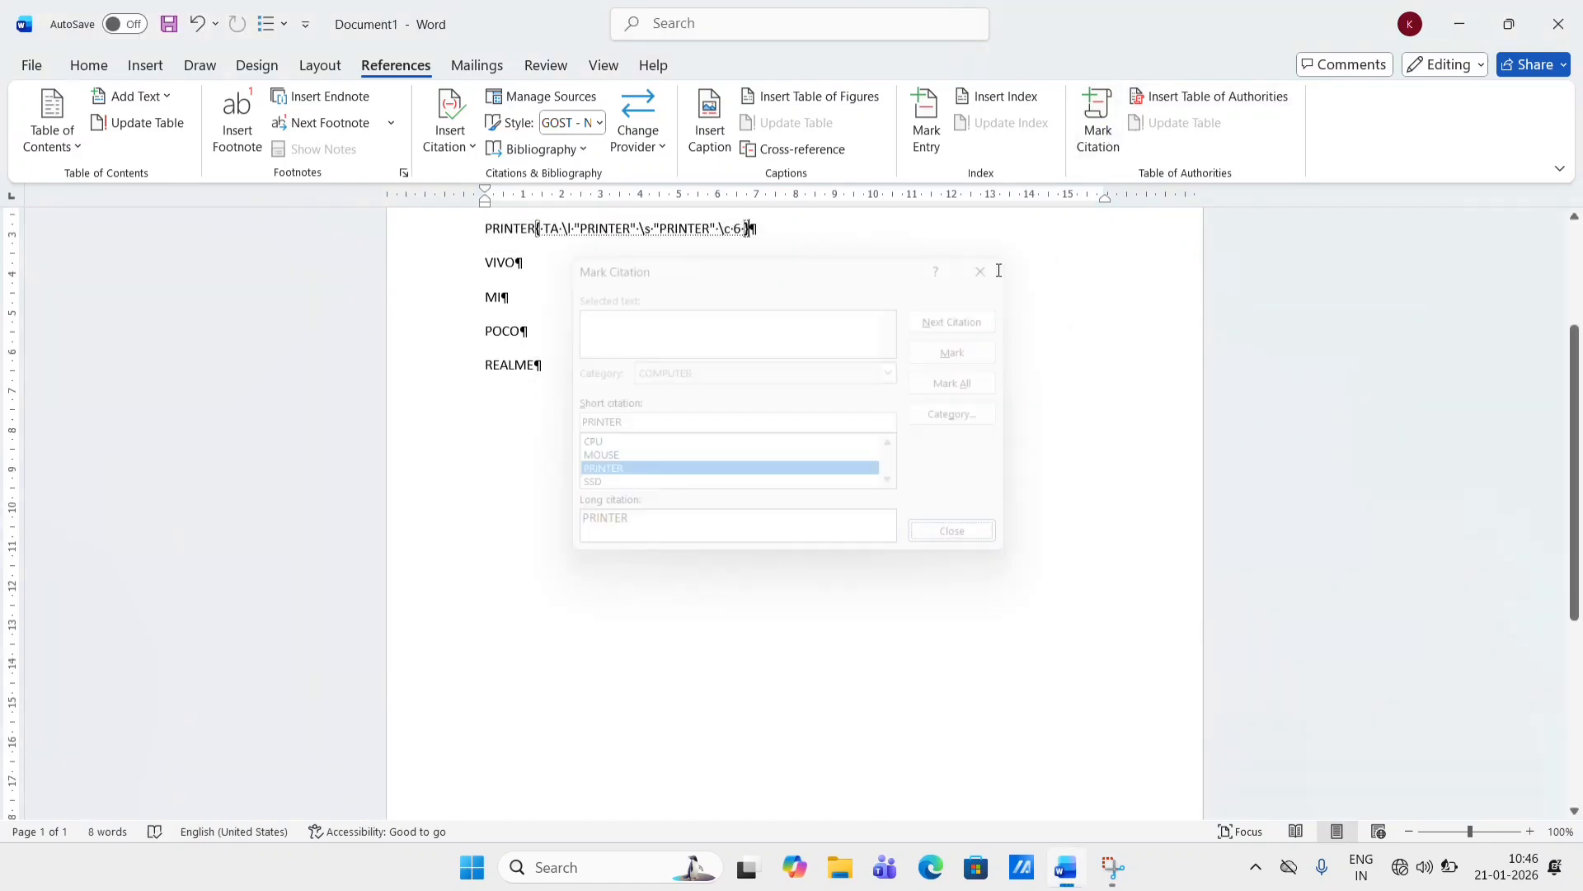
pyautogui.scroll(3, 802, 345)
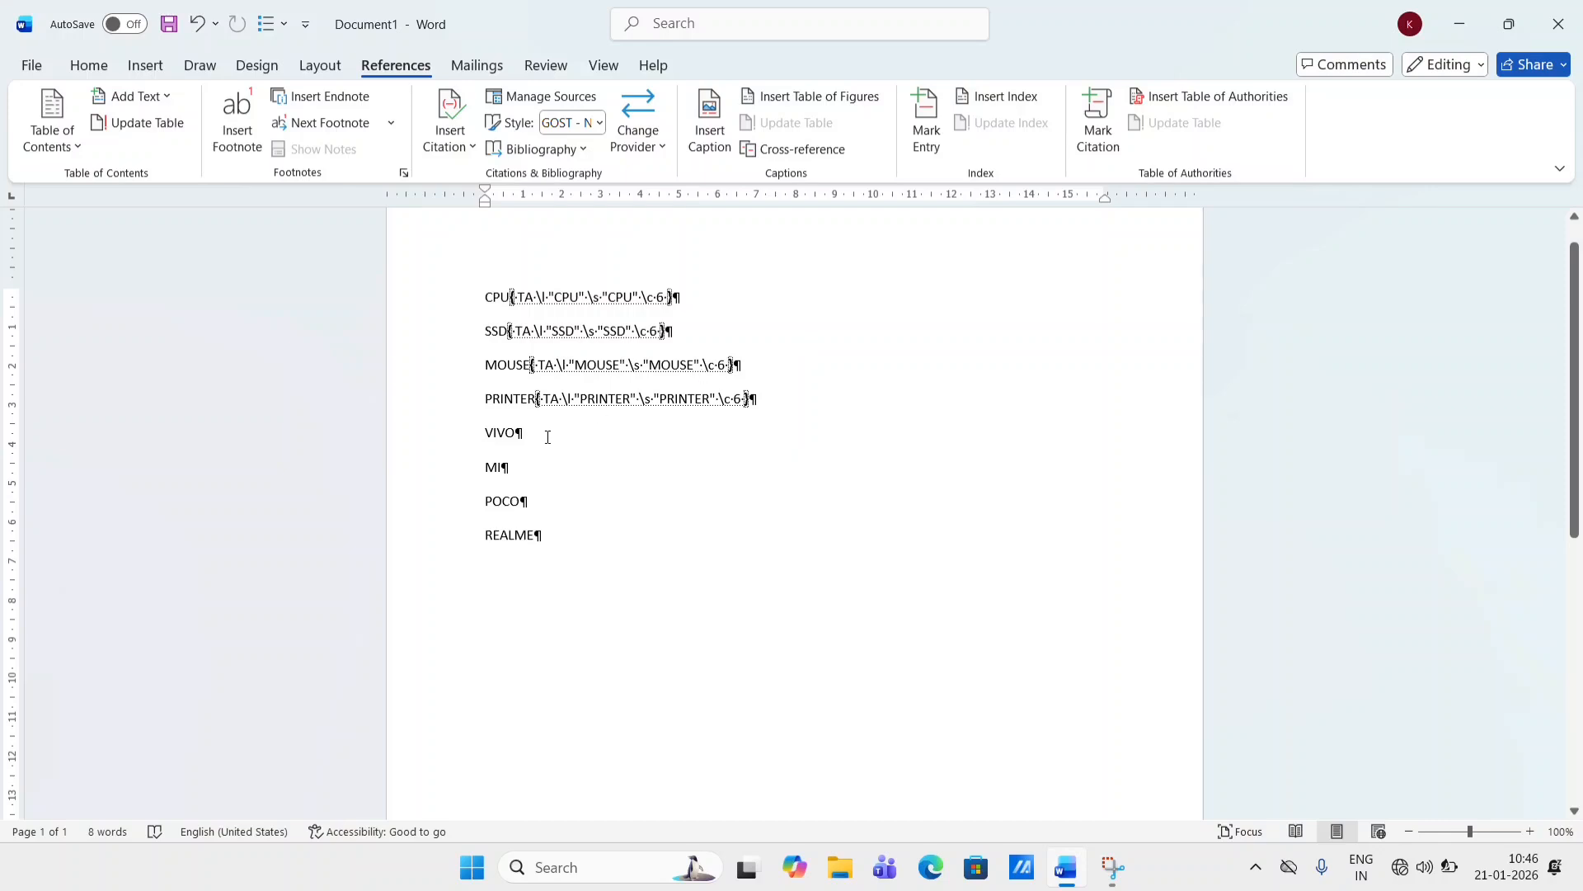
# - Mark the word VIVO as a citation in the PHONE category
pyautogui.doubleClick(513, 432)
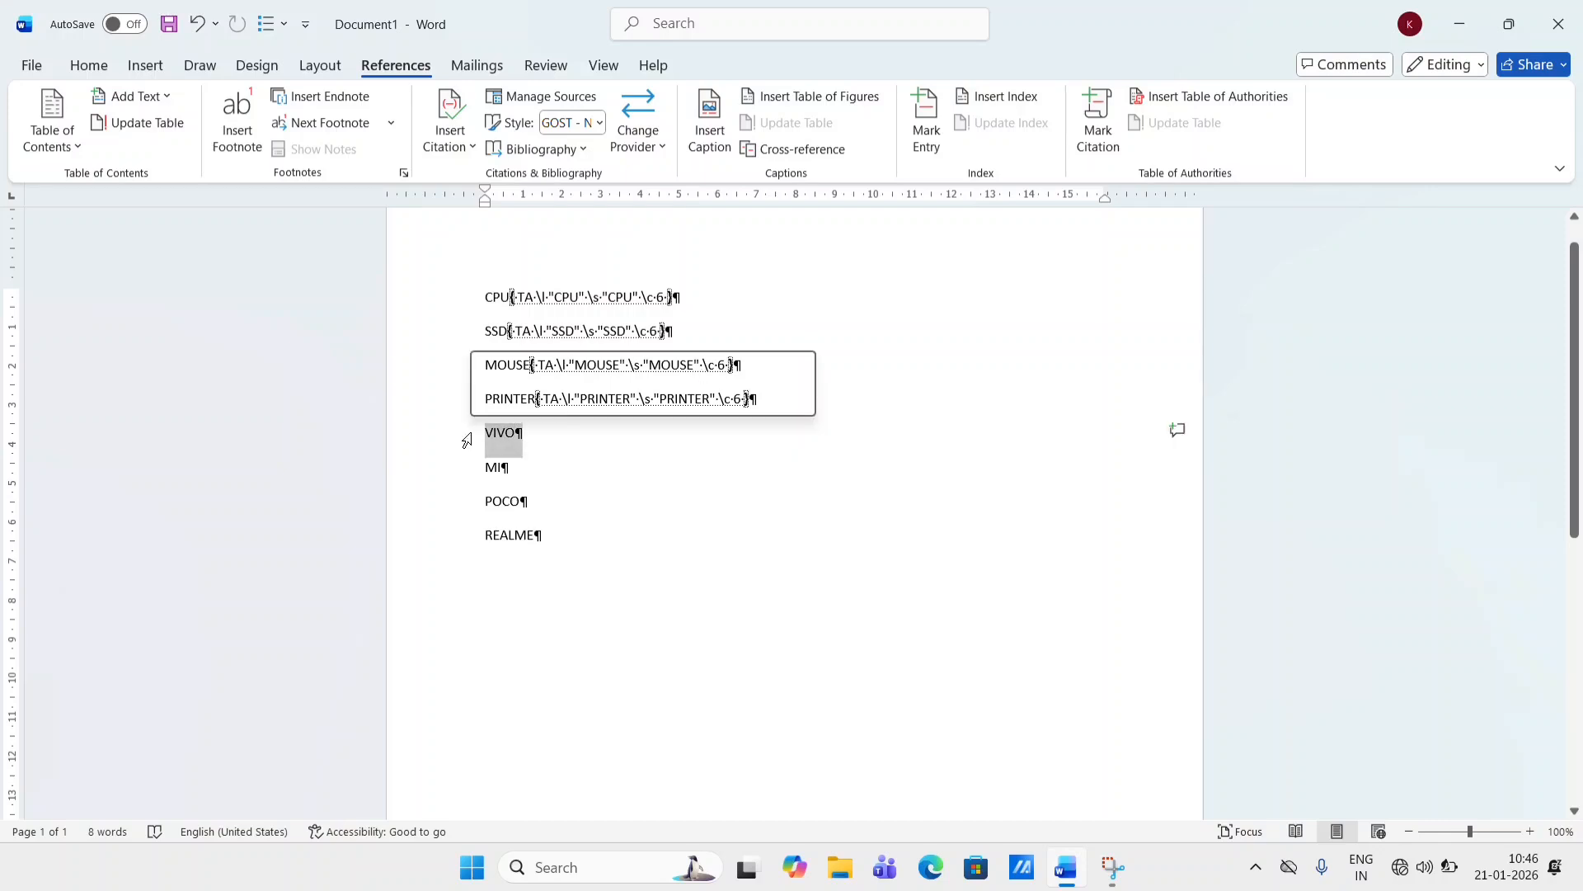
pyautogui.click(1091, 132)
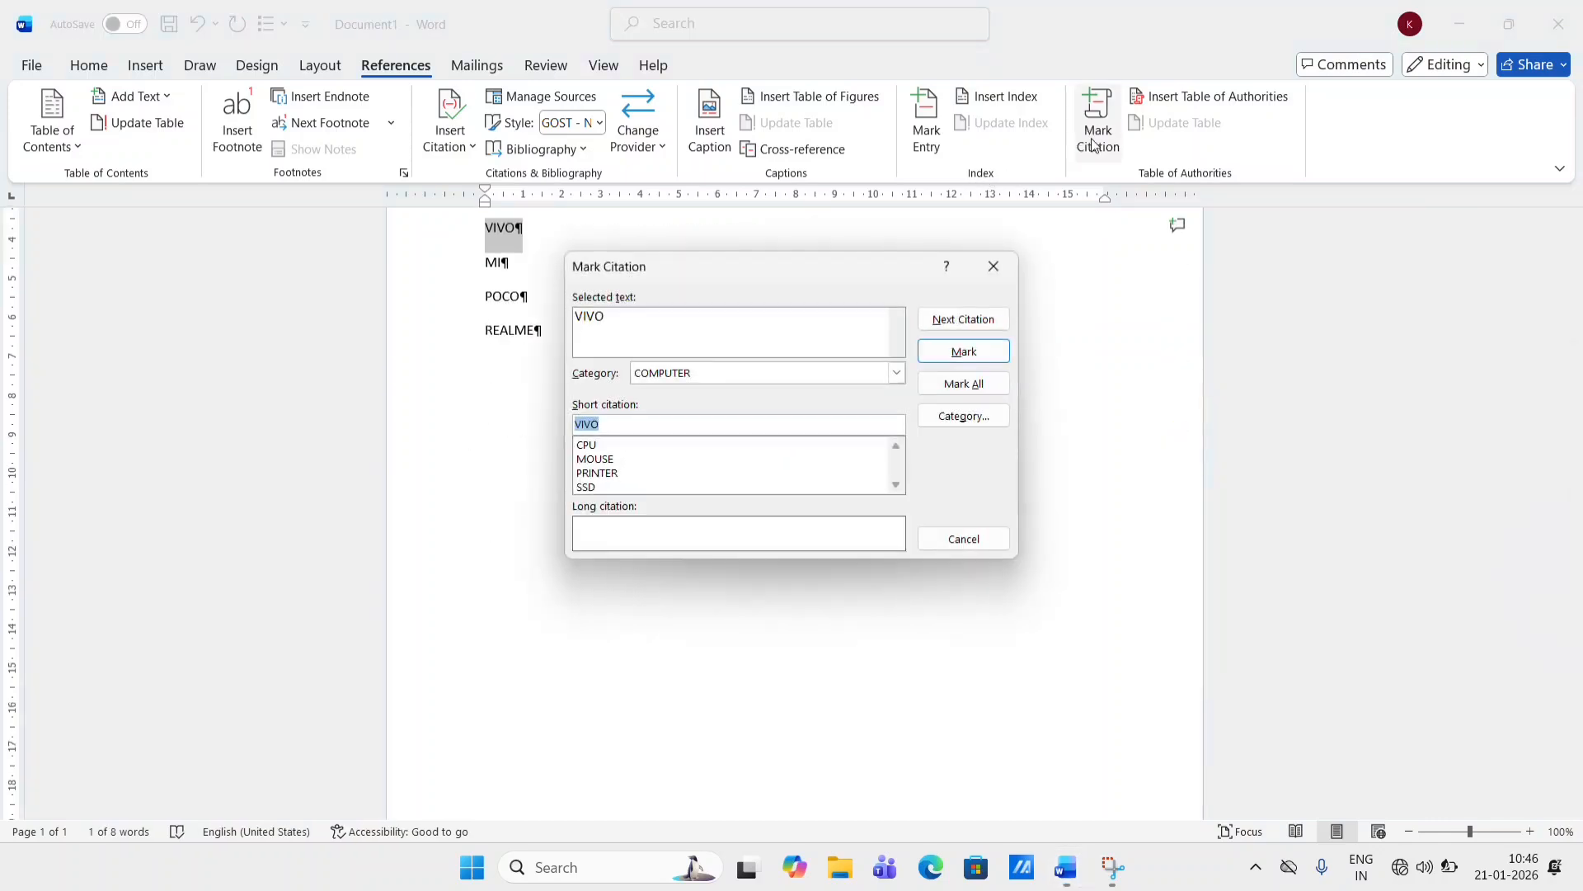
pyautogui.click(897, 373)
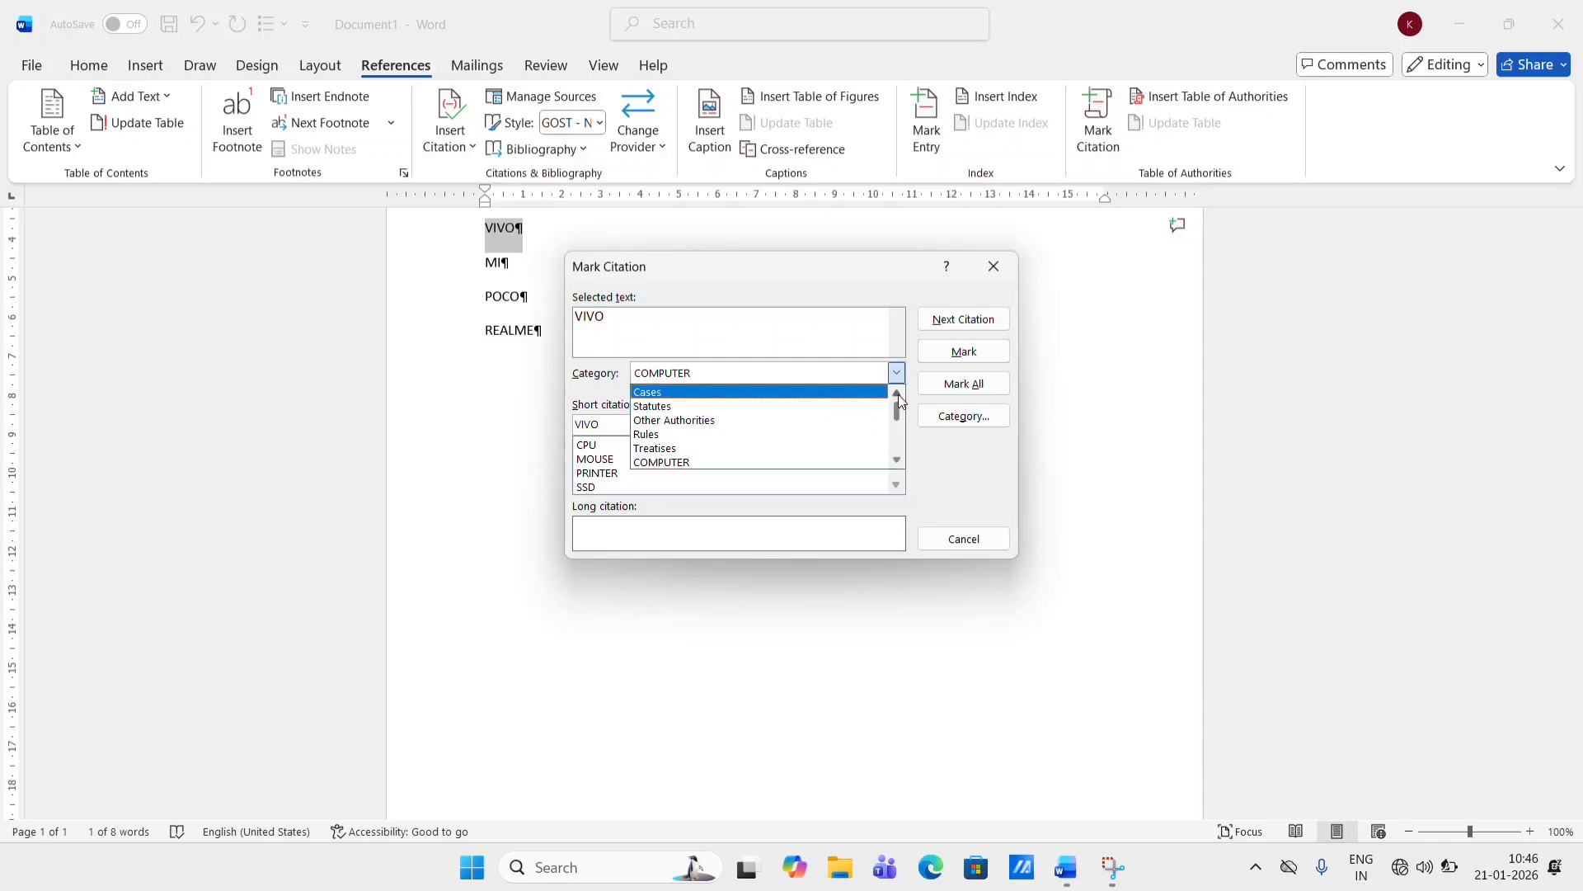
pyautogui.moveTo(899, 404); pyautogui.dragTo(901, 422)
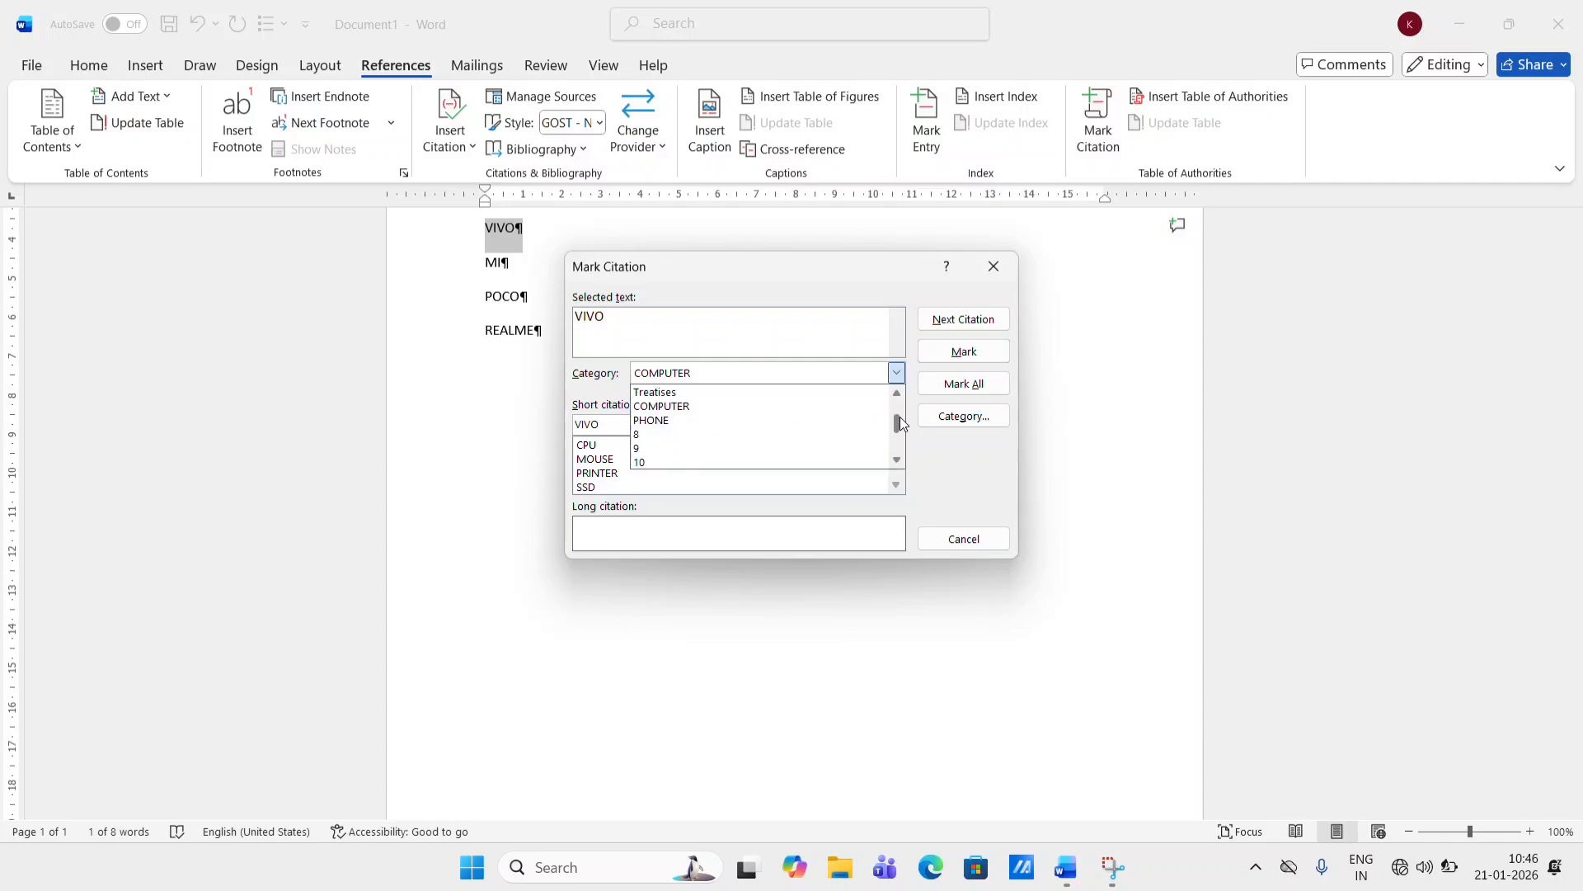
pyautogui.click(736, 434)
pyautogui.click(897, 372)
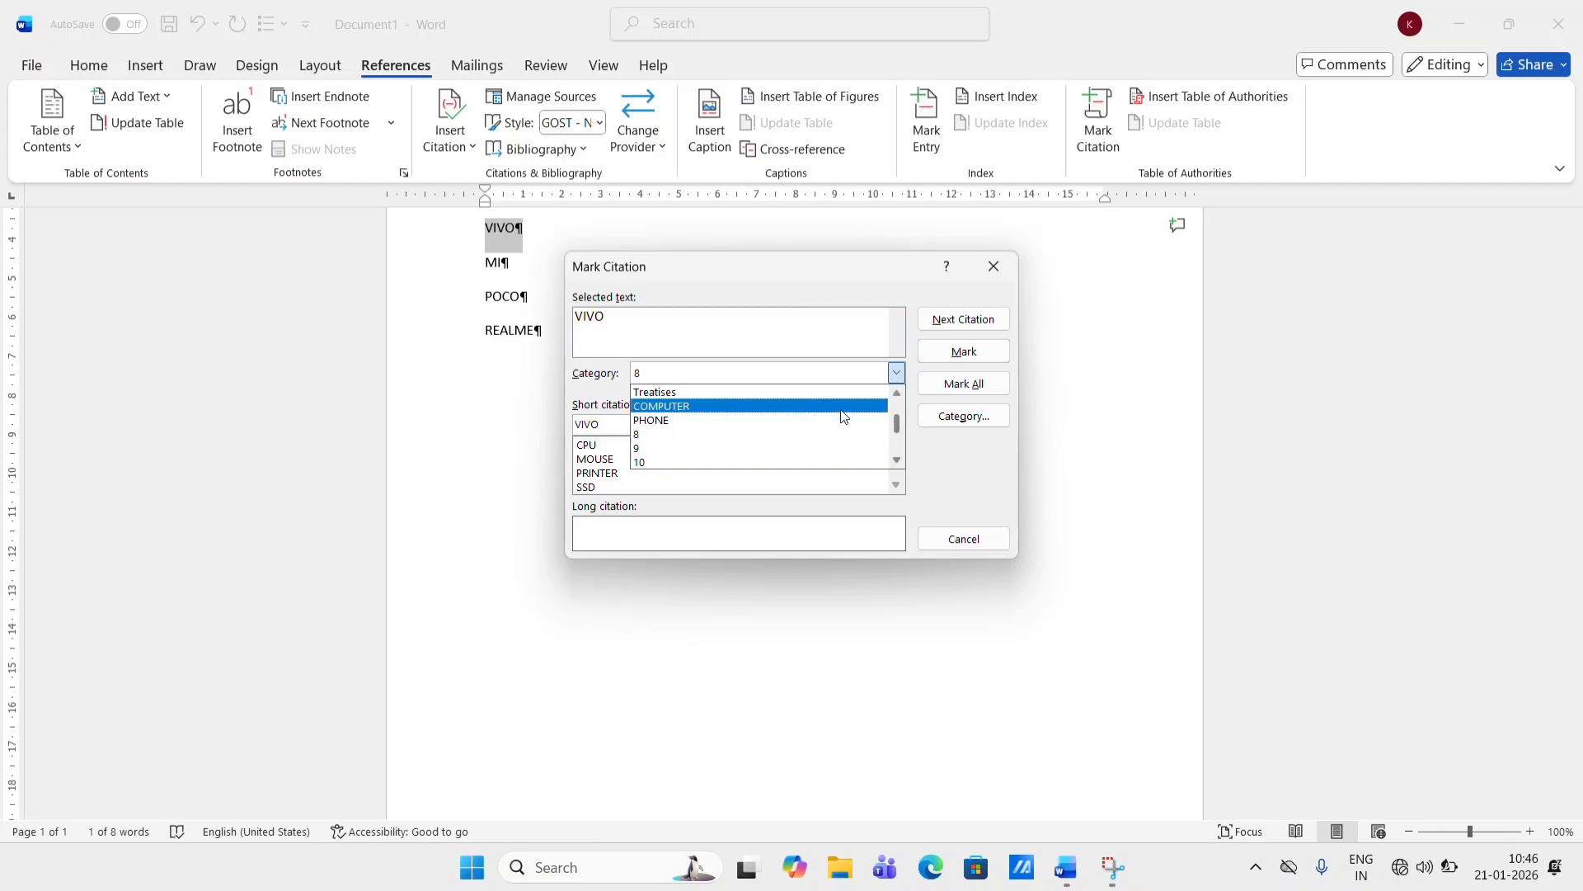
pyautogui.click(840, 421)
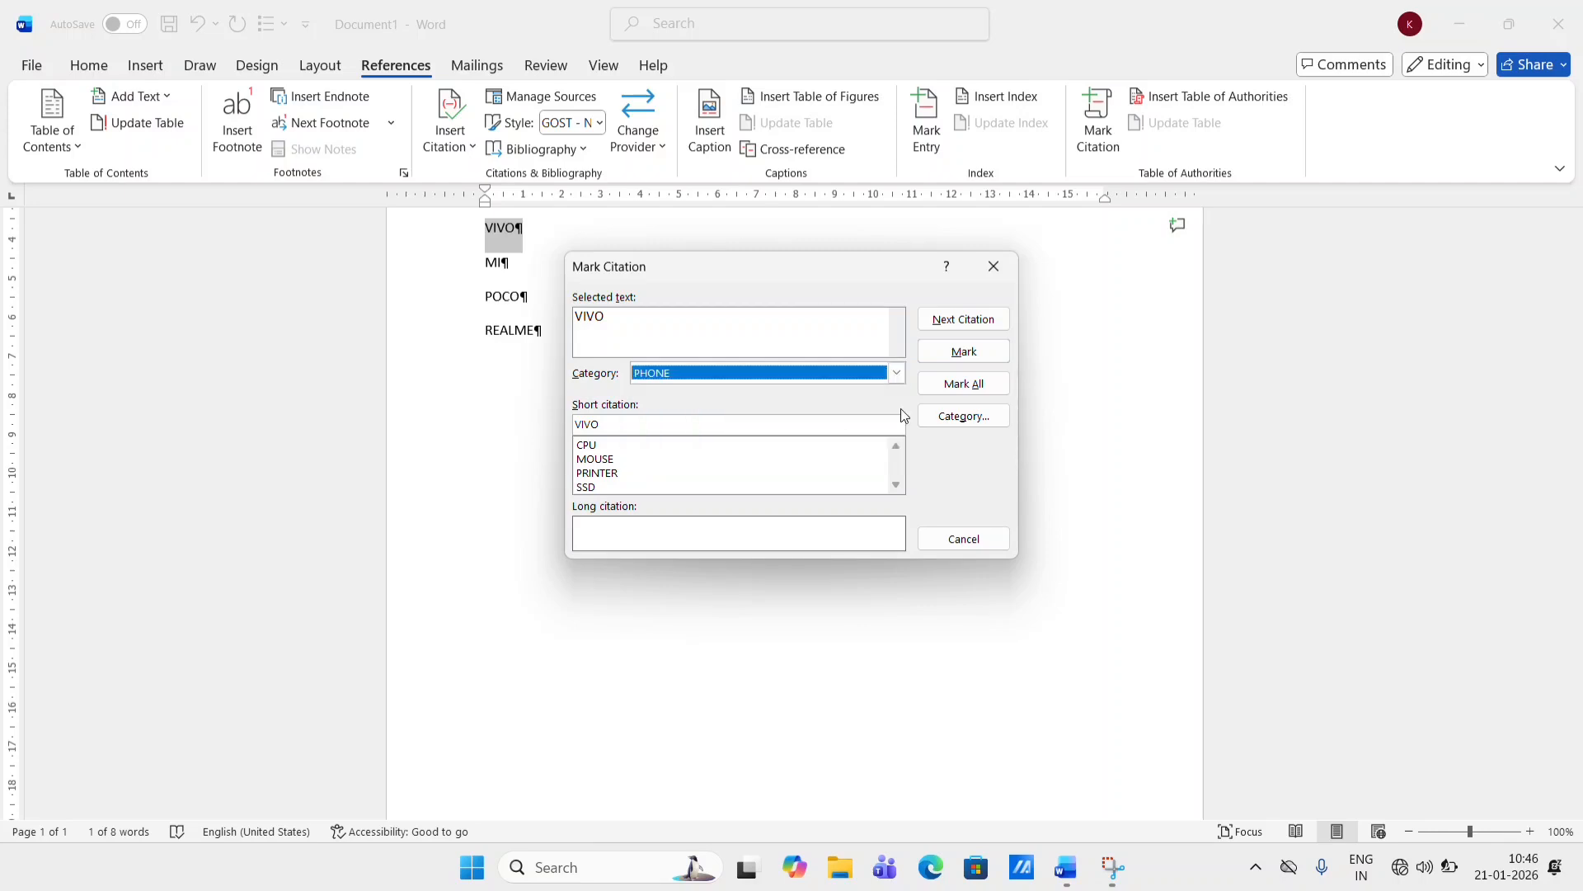
pyautogui.click(982, 350)
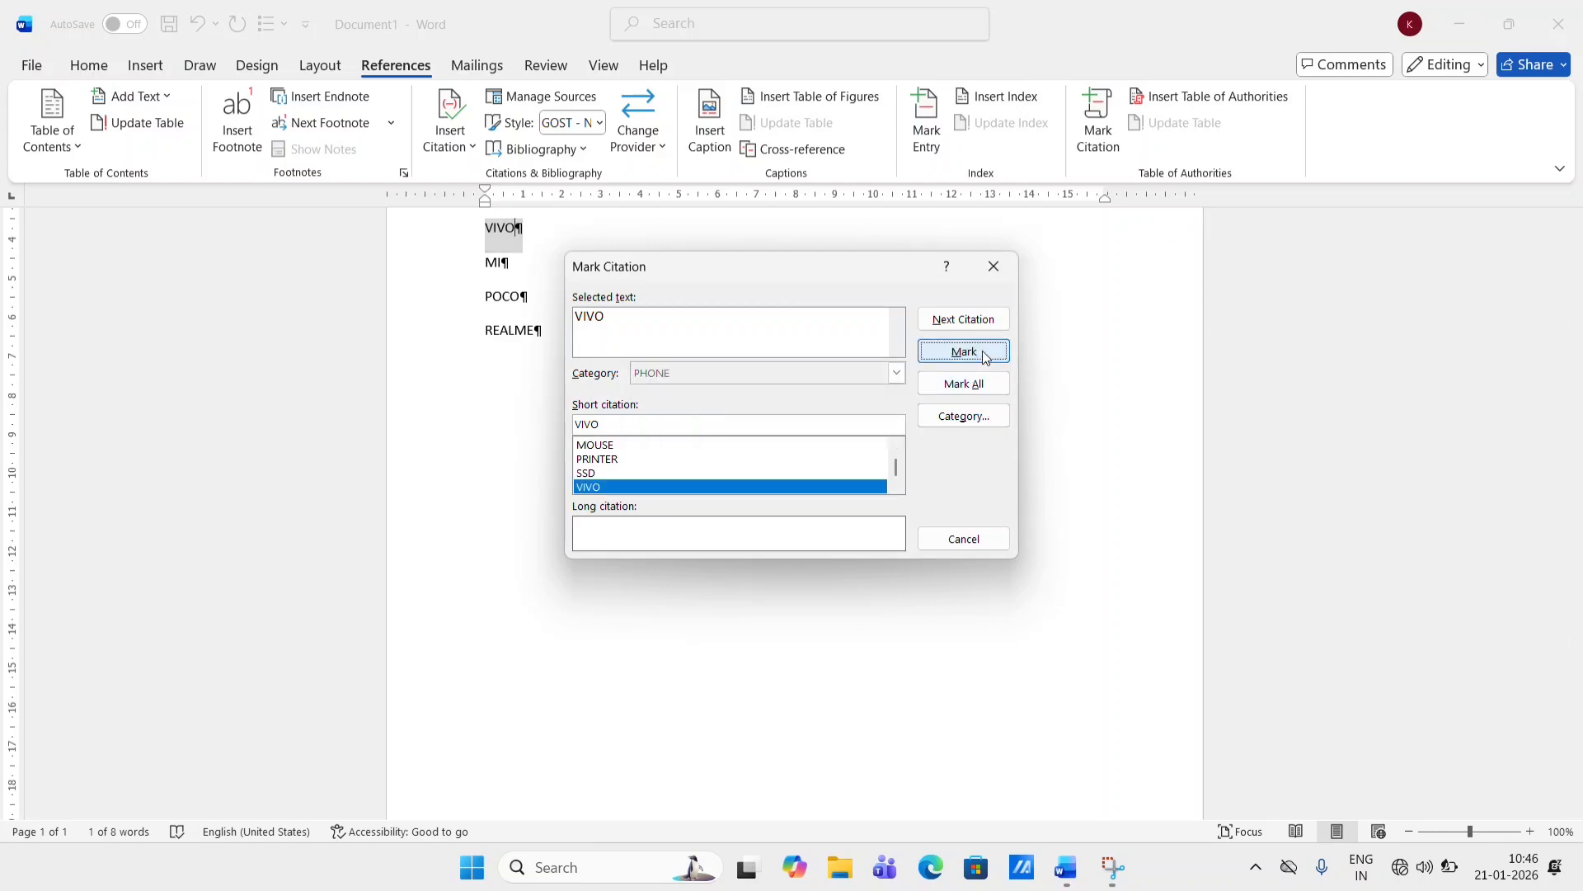
pyautogui.click(979, 276)
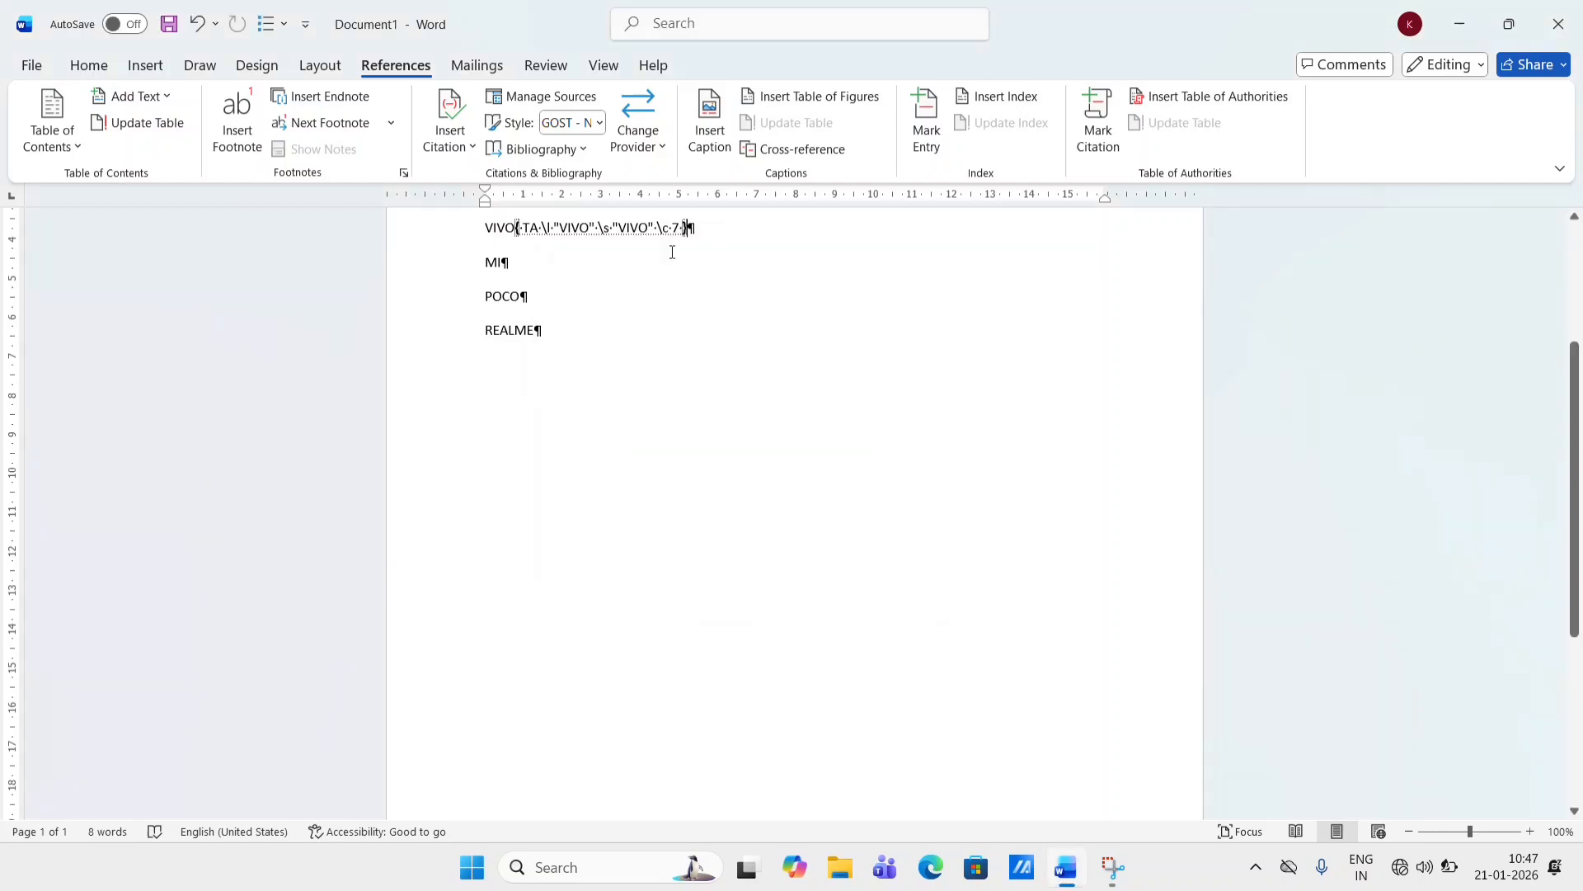
# - Mark the word MI as a citation in the PHONE category
pyautogui.doubleClick(504, 264)
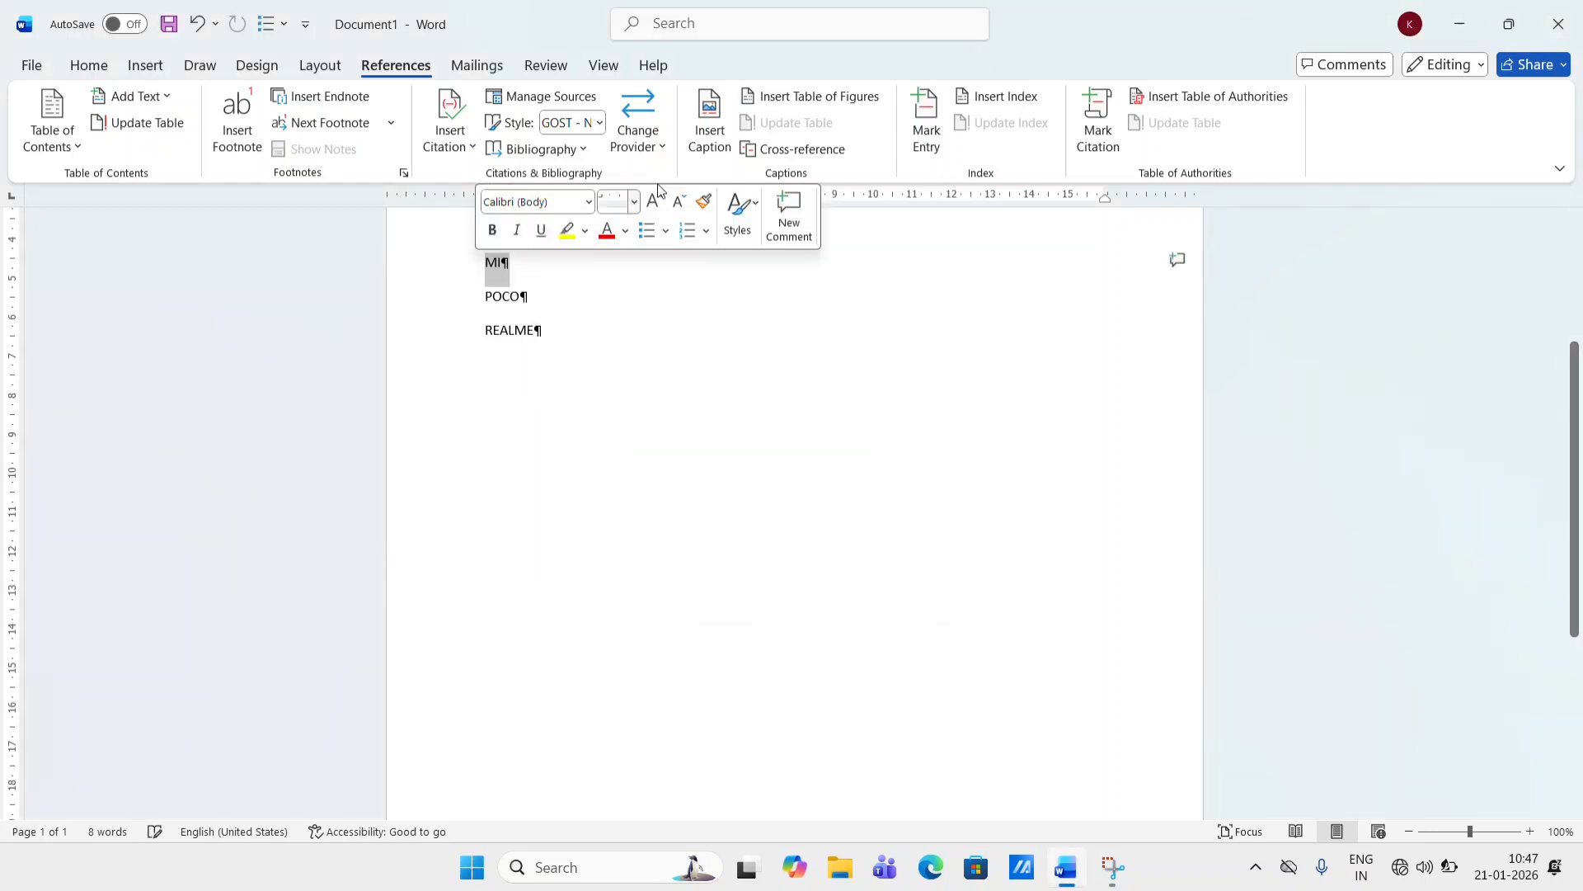
pyautogui.click(1100, 132)
pyautogui.click(964, 350)
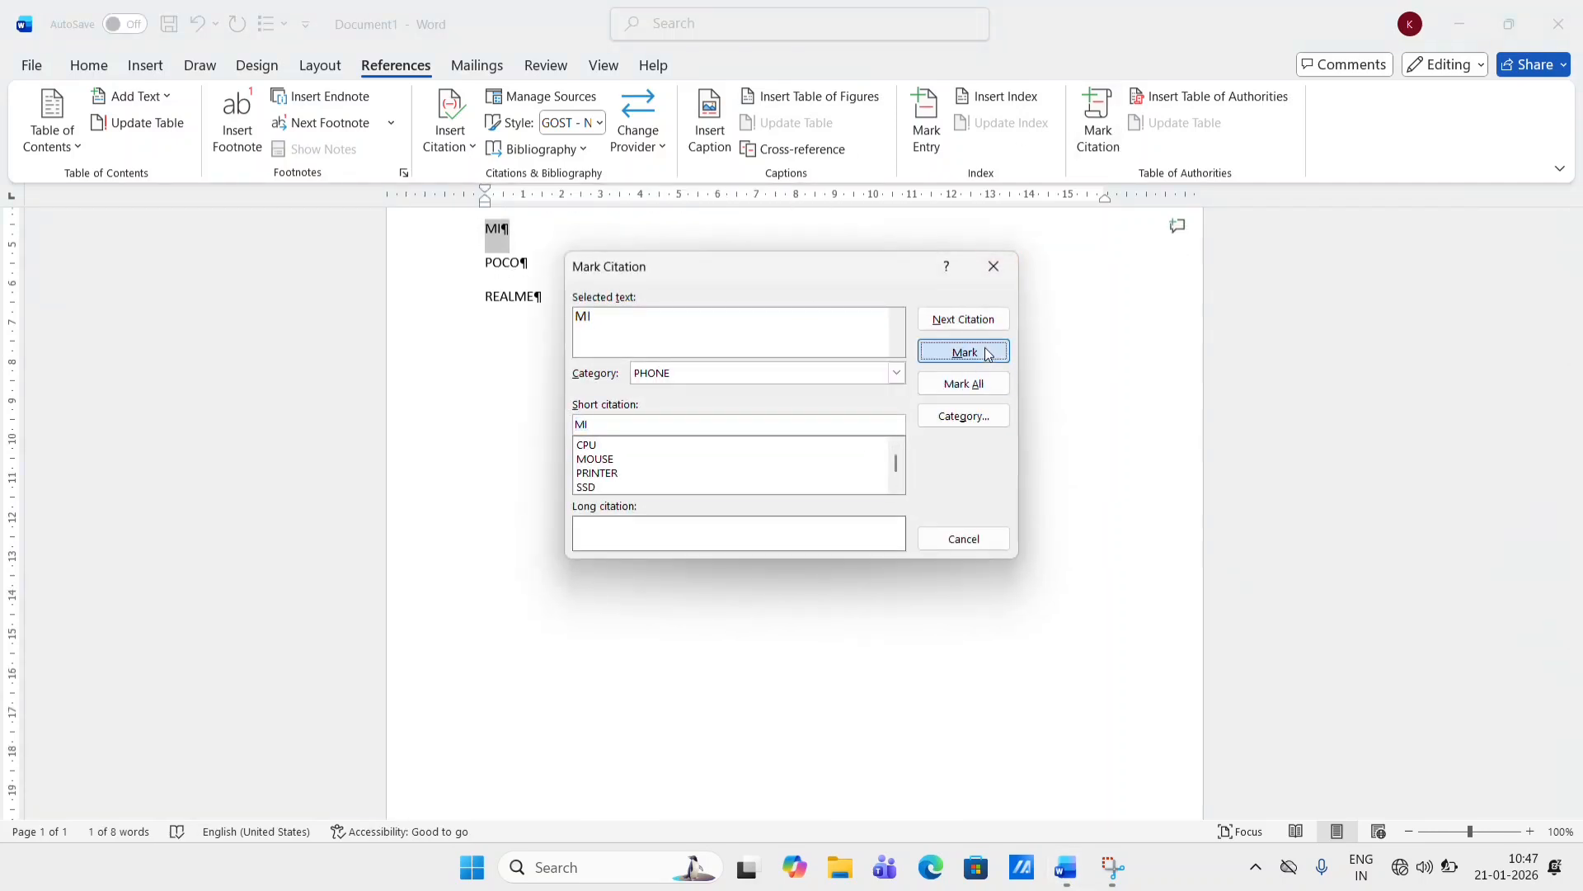
pyautogui.click(987, 267)
# - Mark the word POCO as a citation in the PHONE category
pyautogui.doubleClick(521, 264)
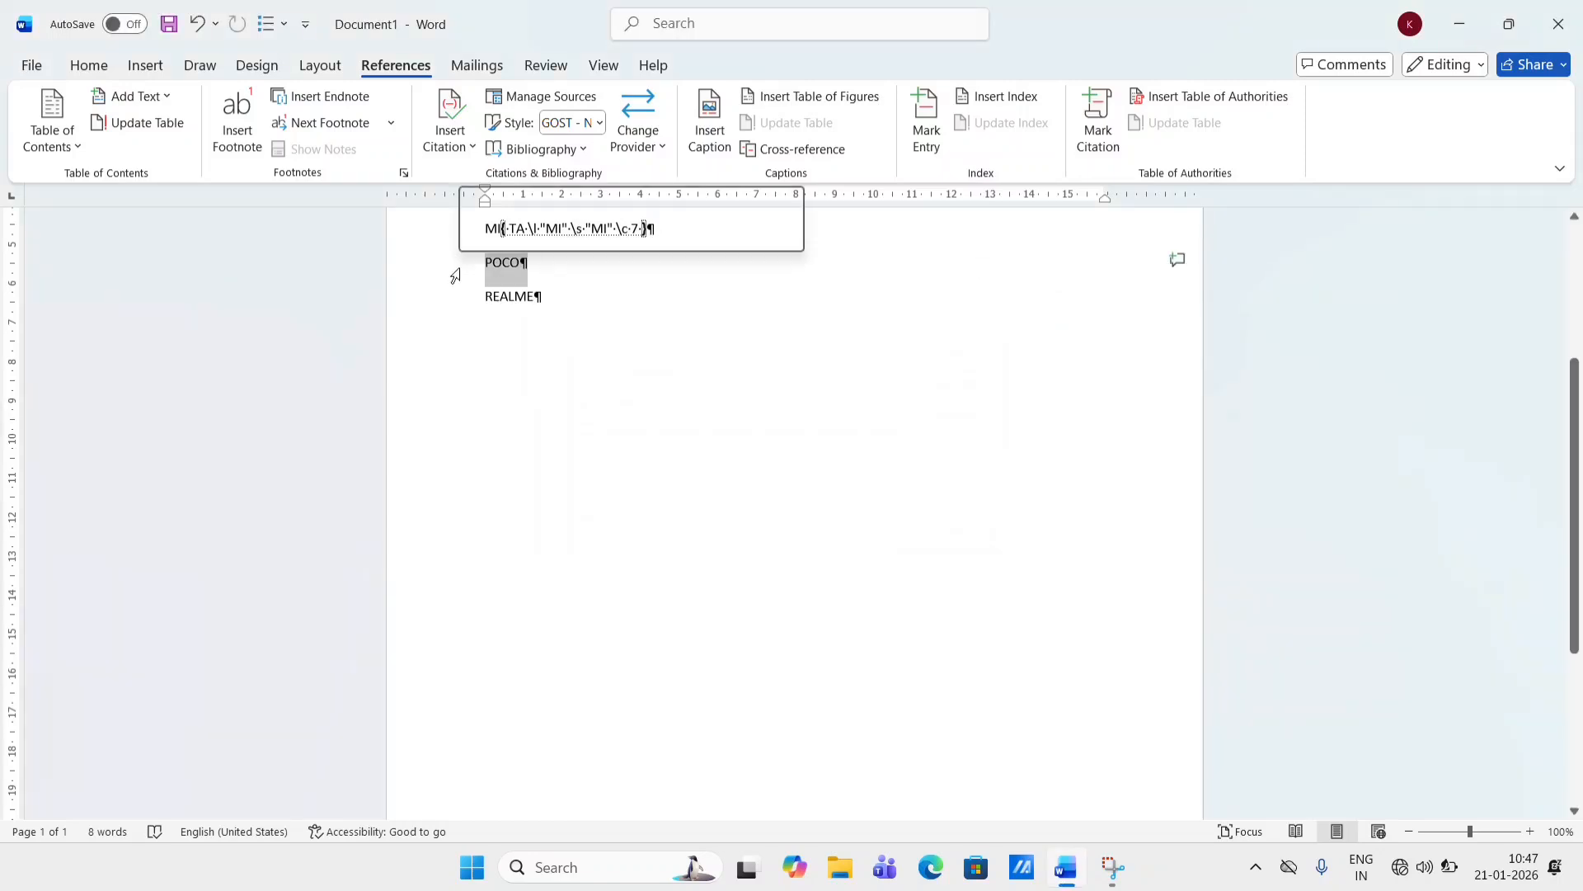
pyautogui.click(1101, 136)
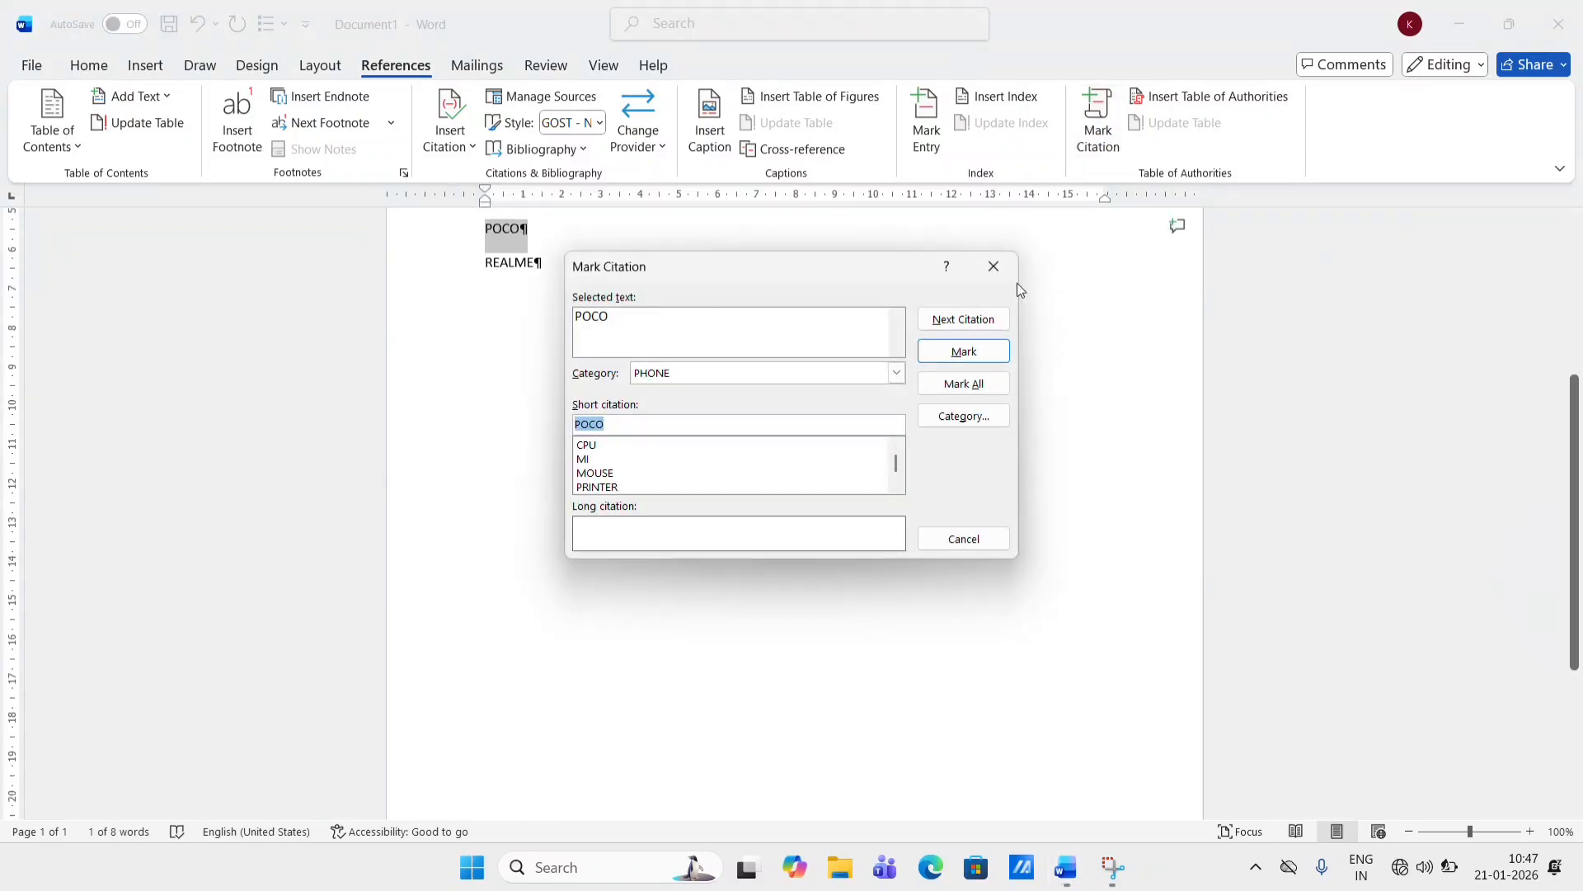
pyautogui.click(956, 352)
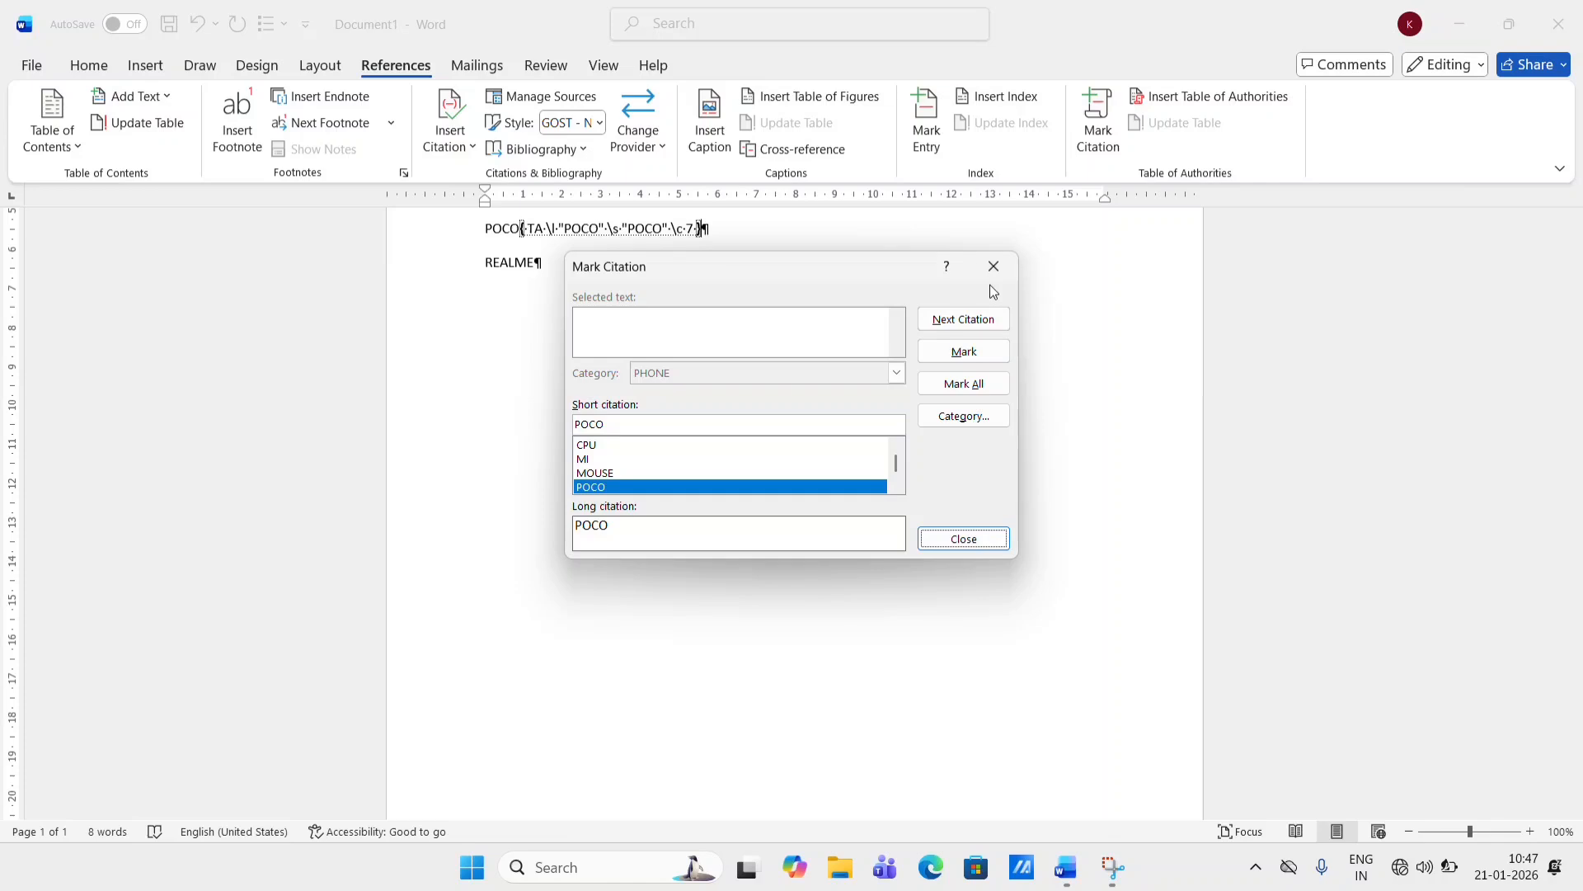
pyautogui.click(994, 267)
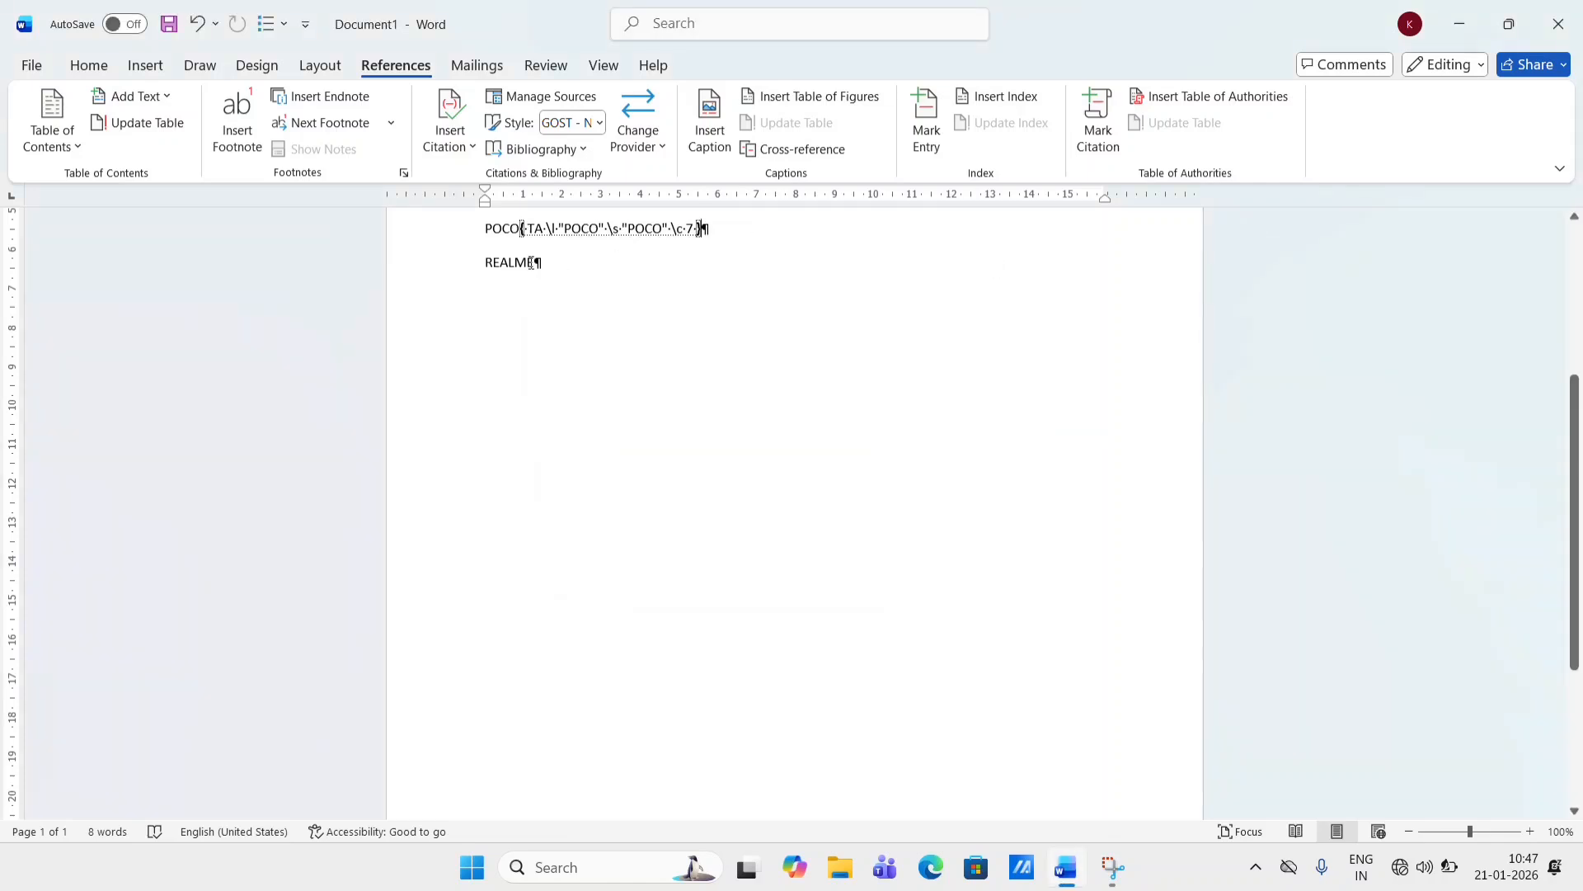
# - Mark the word REALME as a citation in the PHONE category
pyautogui.doubleClick(532, 262)
pyautogui.click(1099, 130)
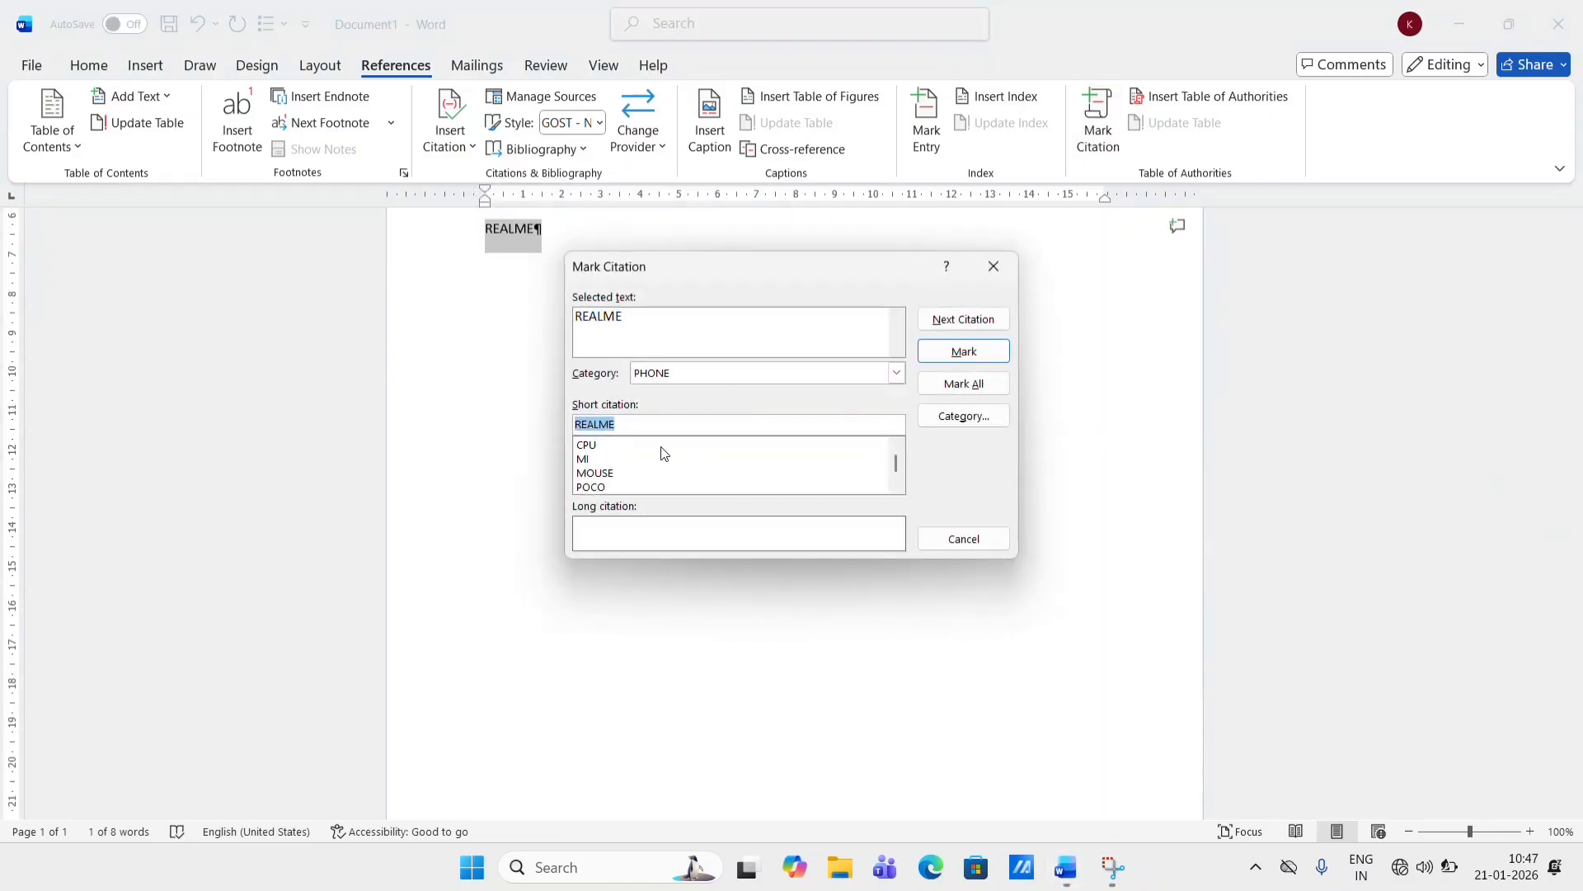
pyautogui.click(986, 353)
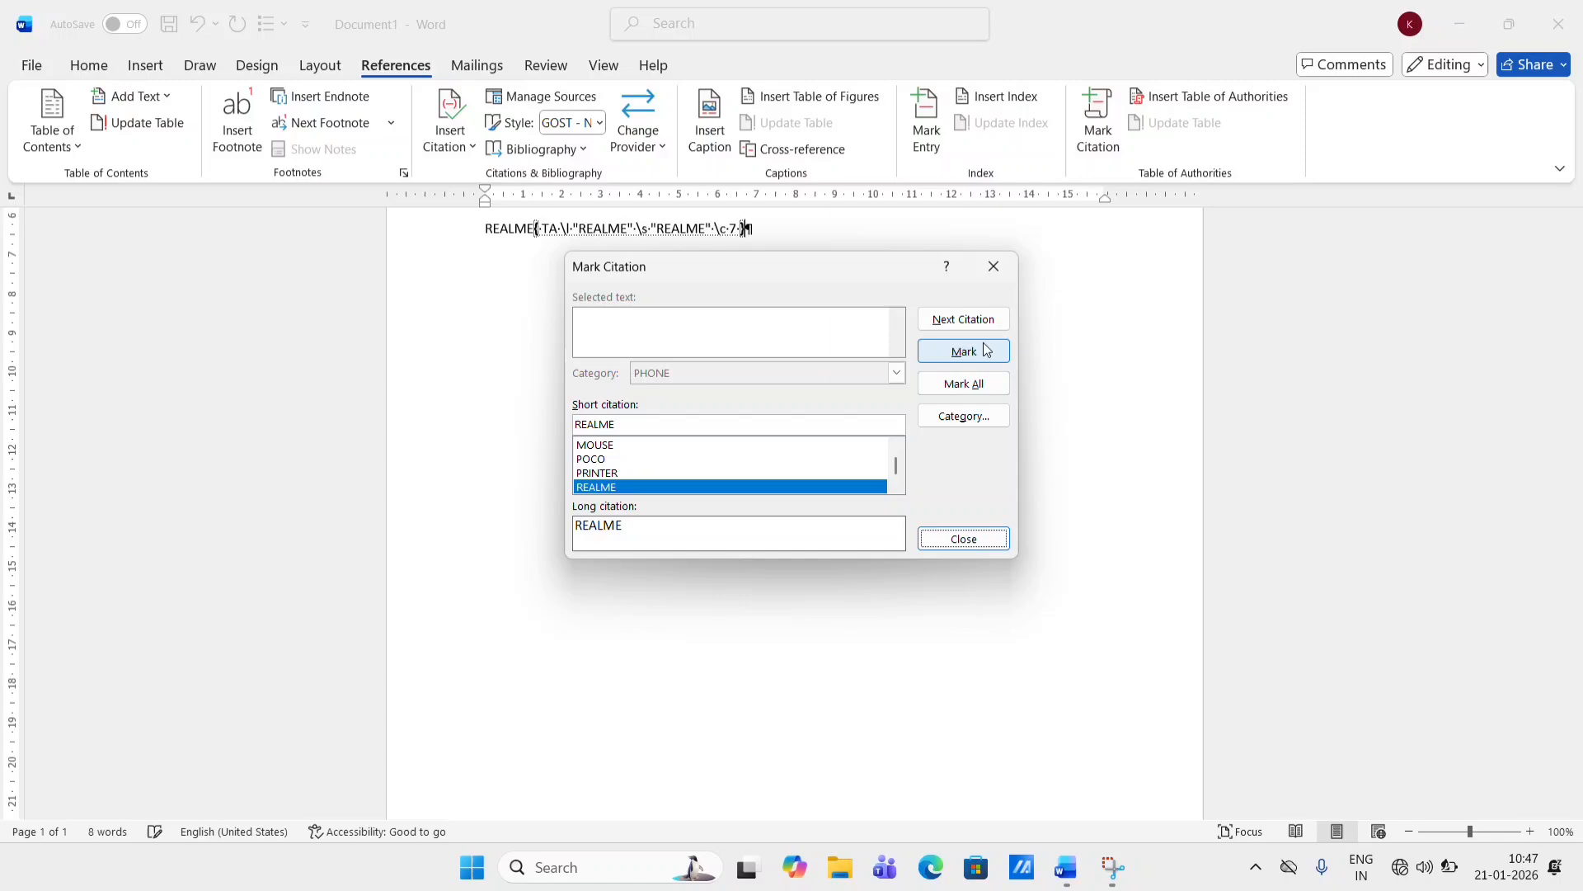
pyautogui.click(990, 280)
# - Insert a table of authorities covering all categories below the marked list
pyautogui.scroll(5, 792, 378)
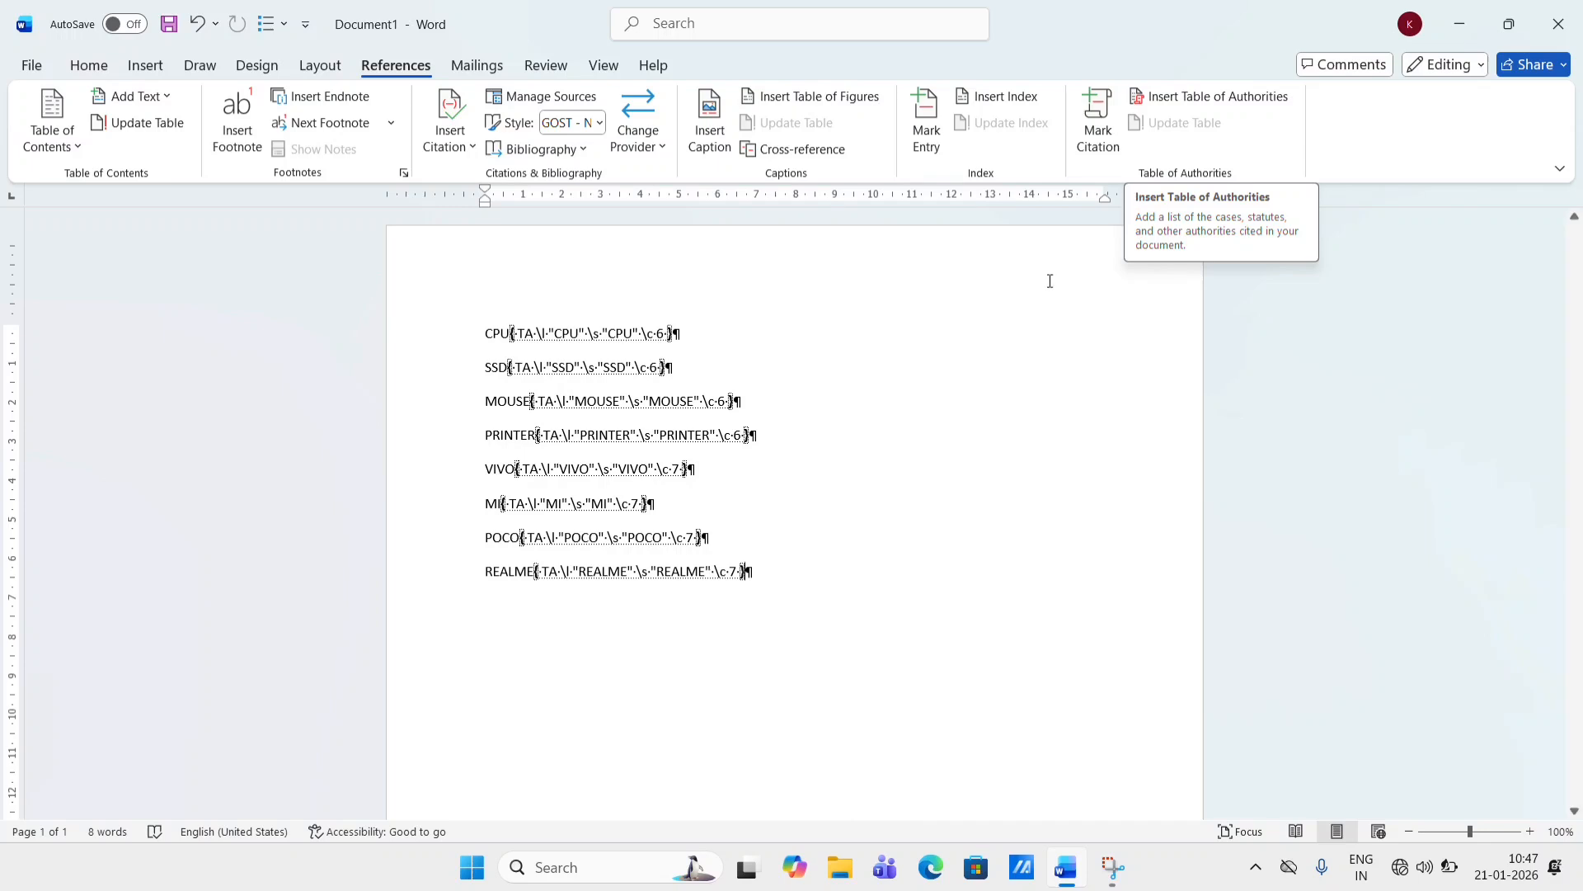
pyautogui.doubleClick(644, 642)
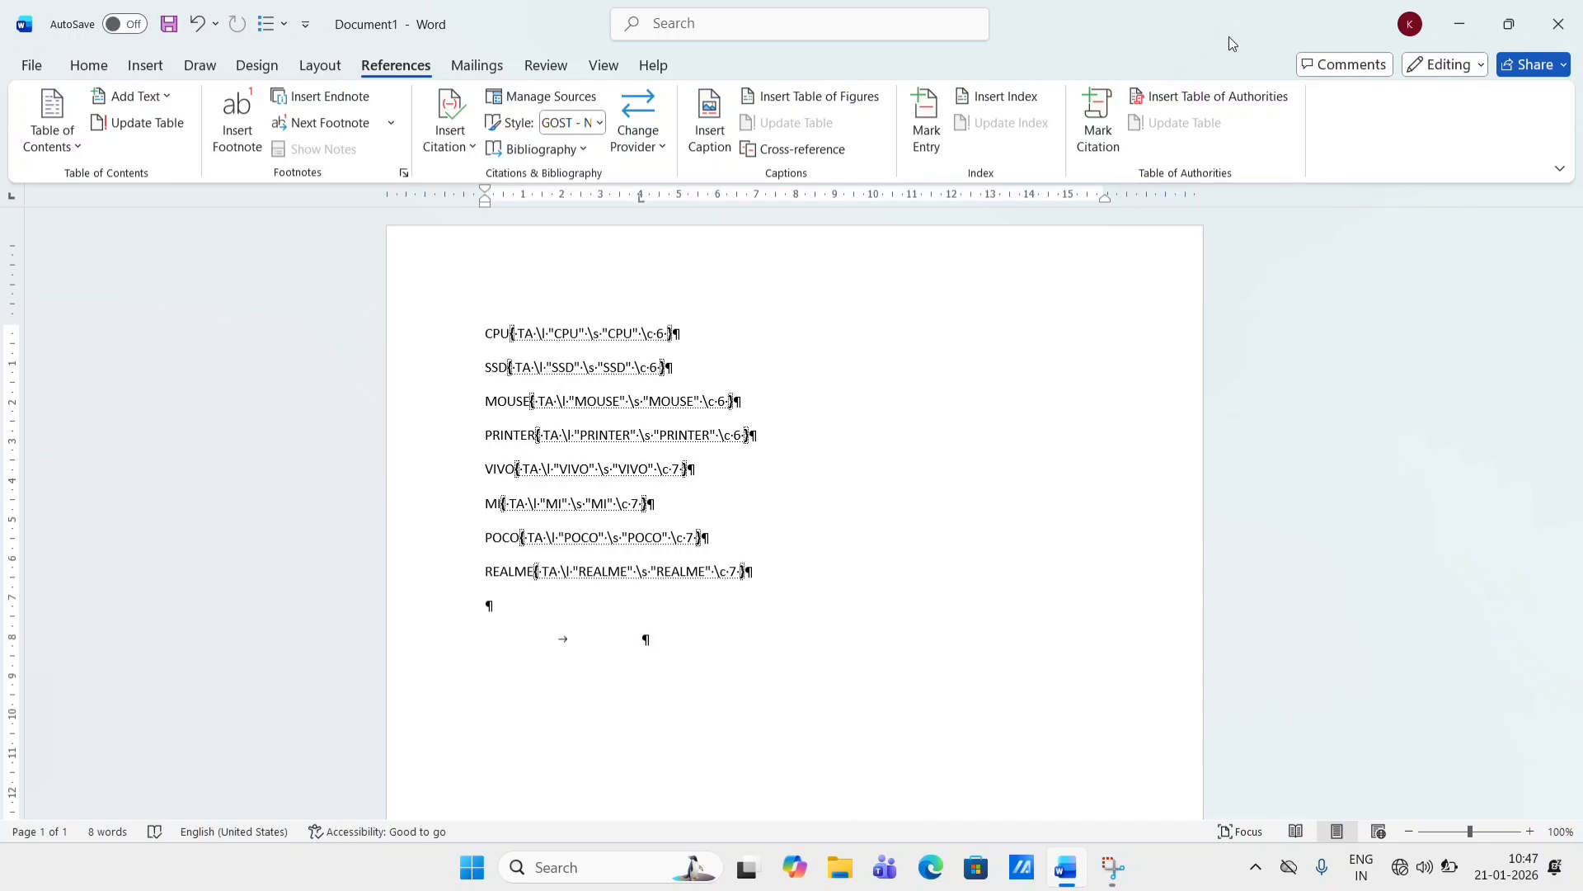
pyautogui.click(1198, 106)
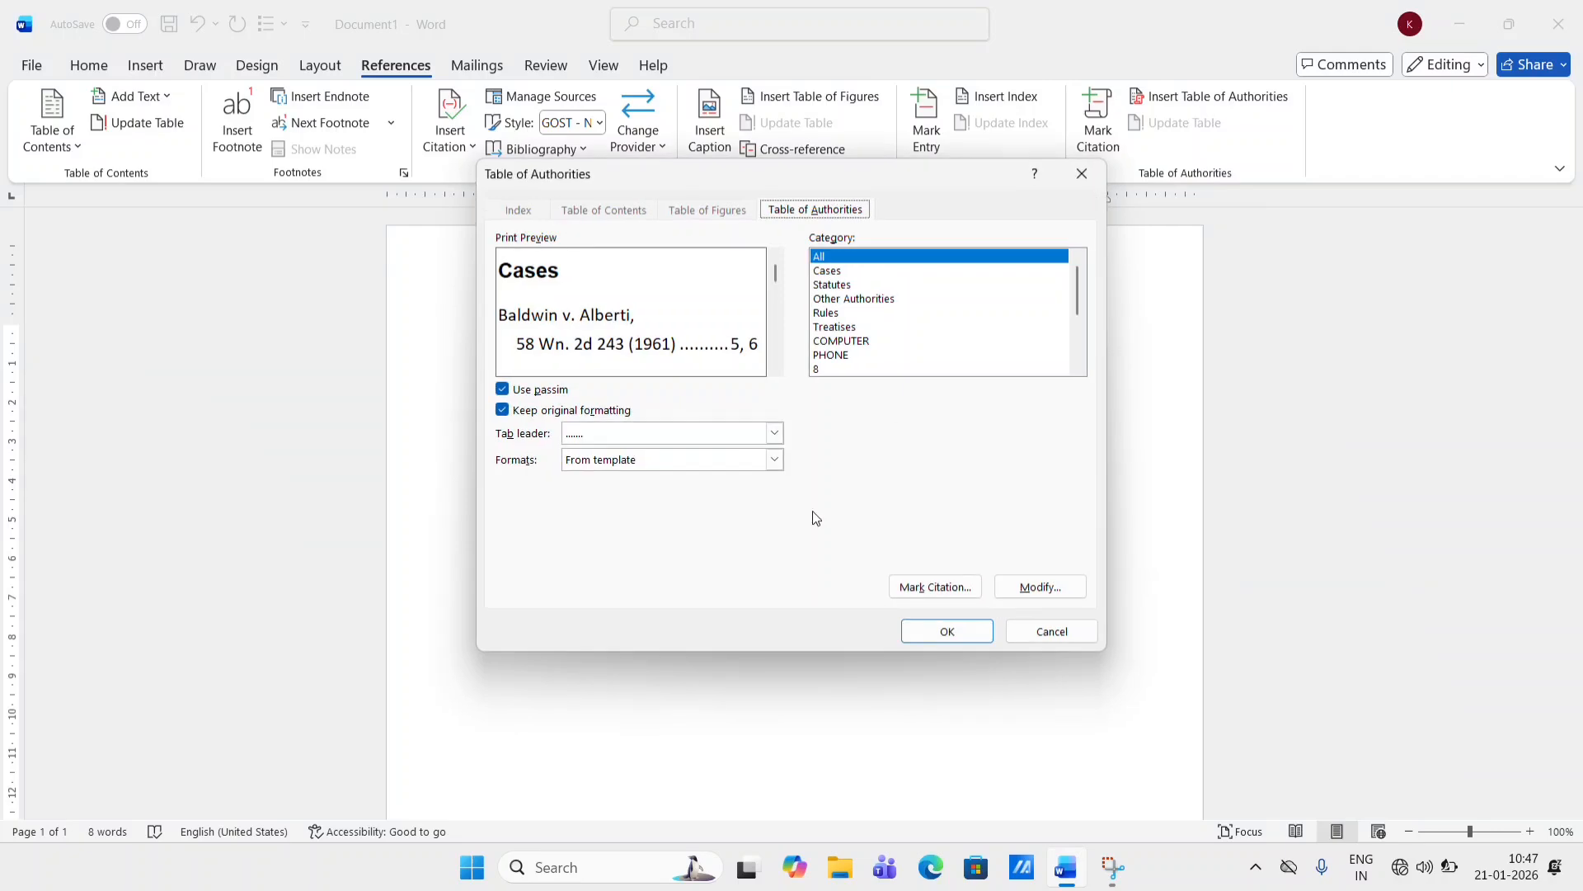
pyautogui.click(955, 635)
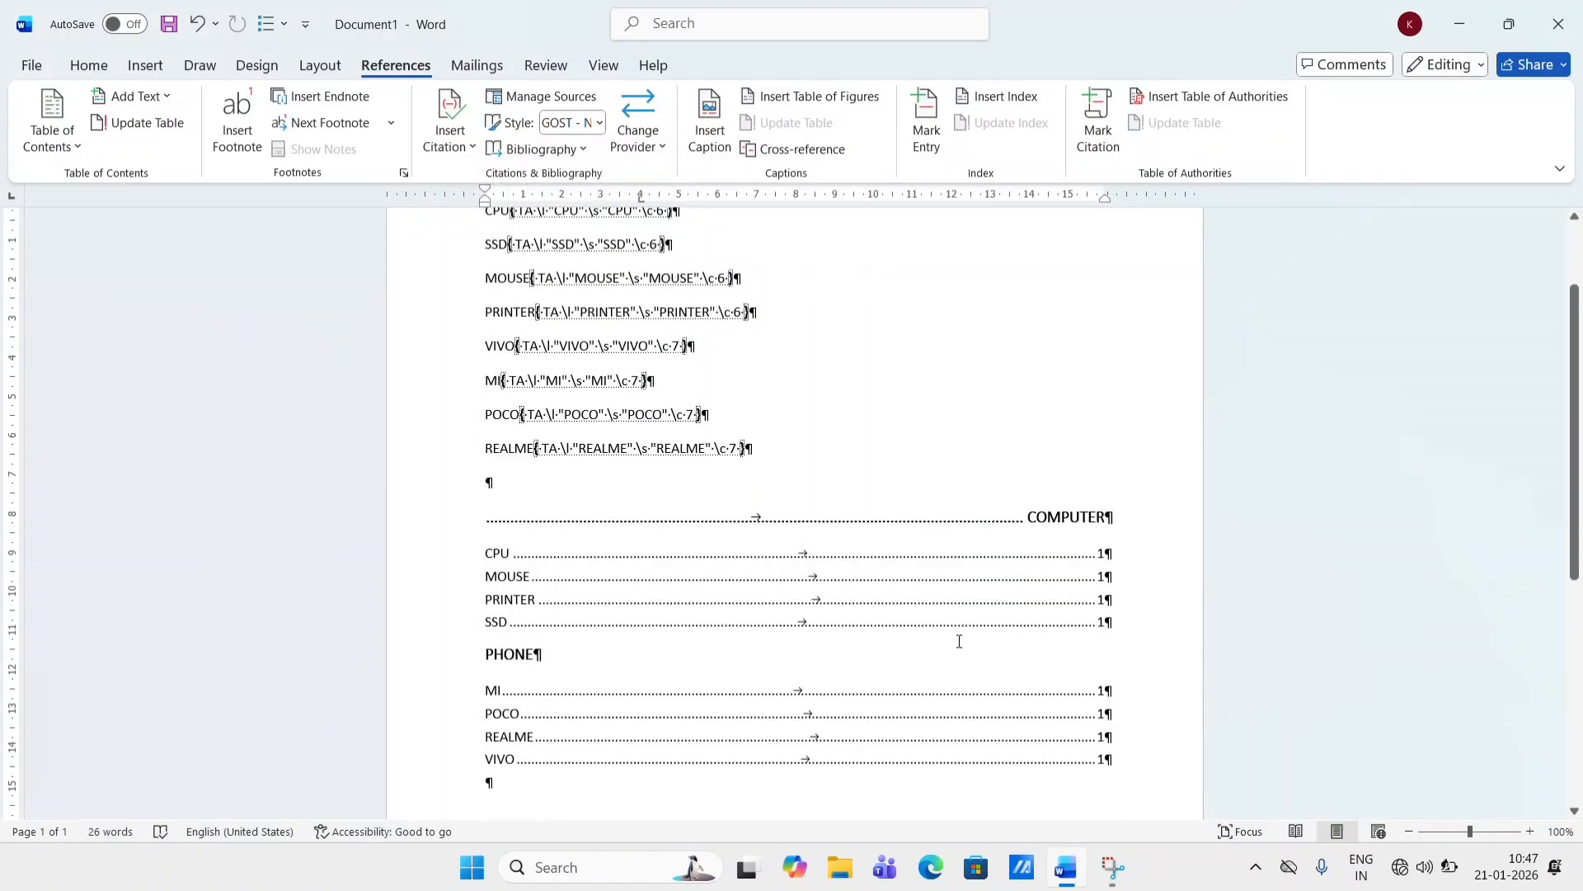
# - Hide the formatting marks and field codes in the document
pyautogui.scroll(-2, 737, 518)
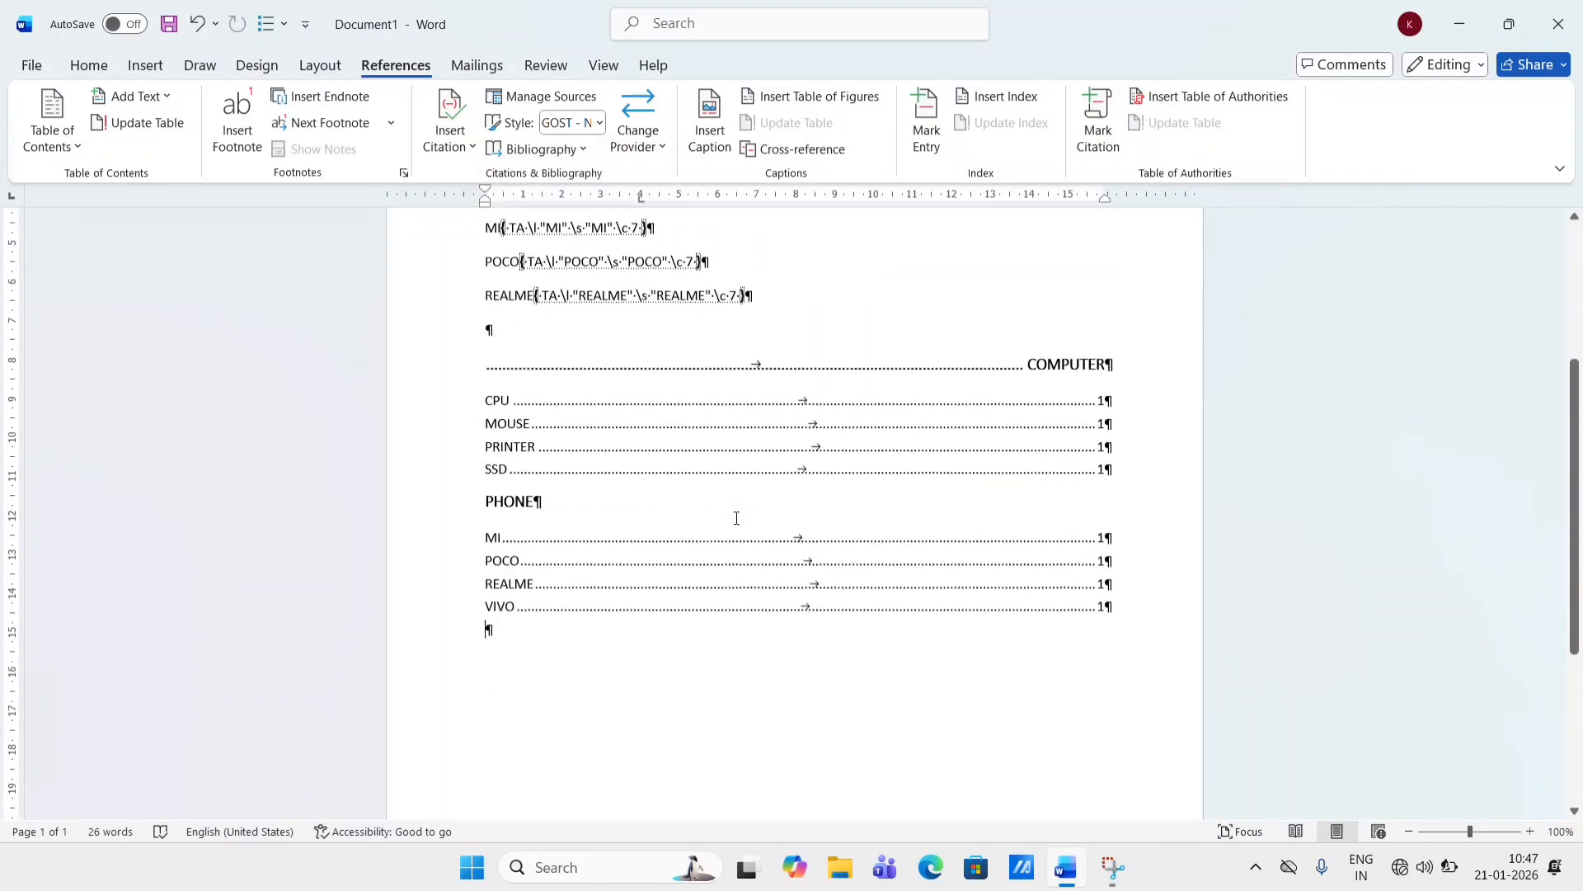
pyautogui.scroll(2, 736, 517)
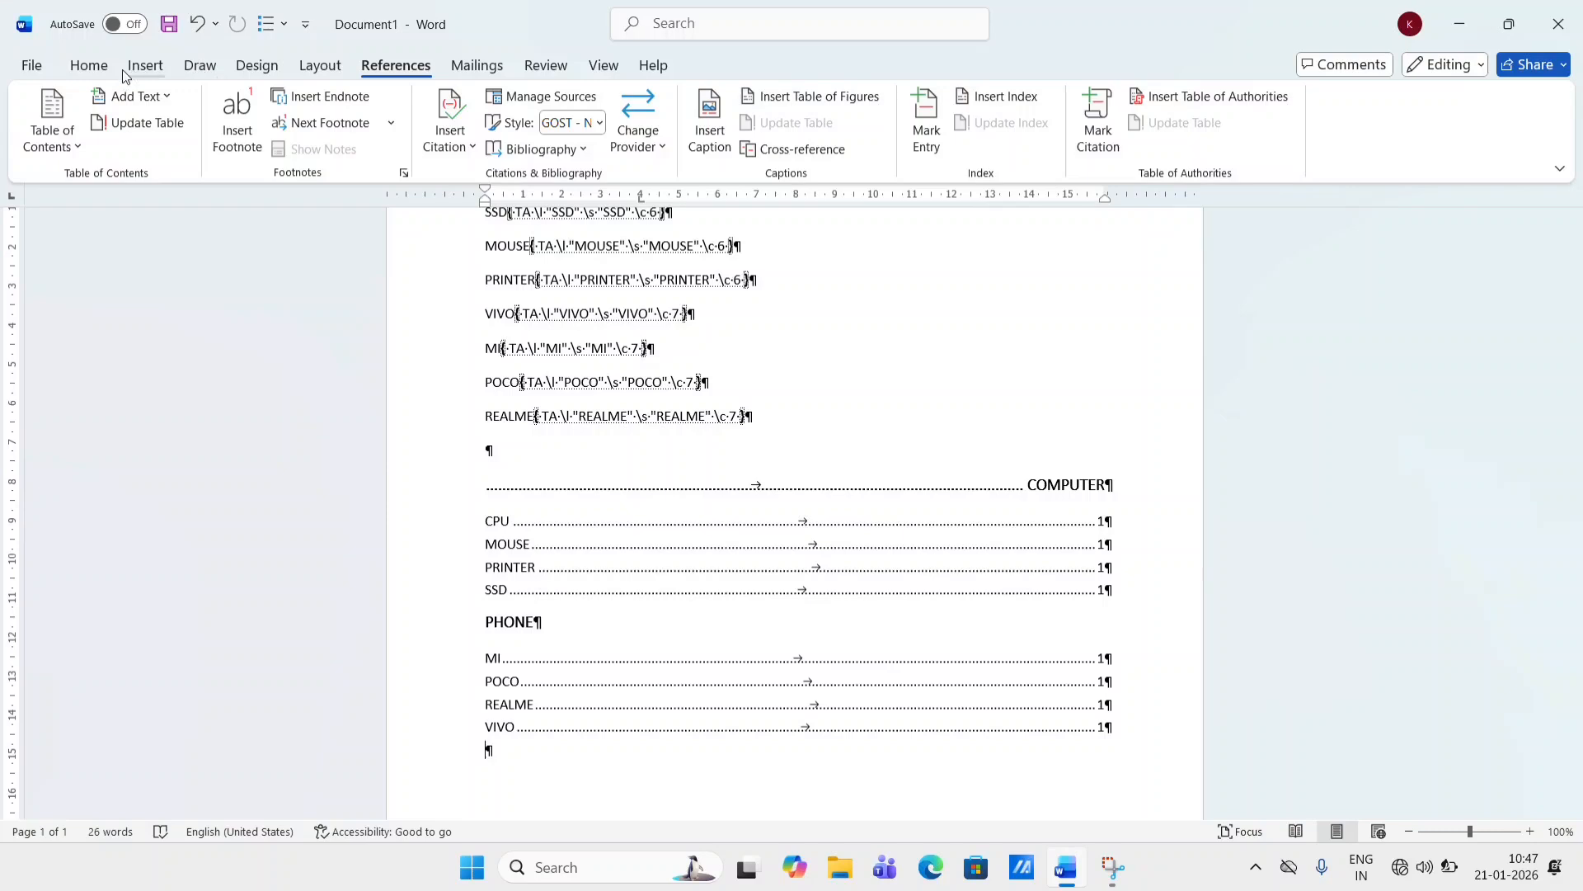
pyautogui.click(88, 66)
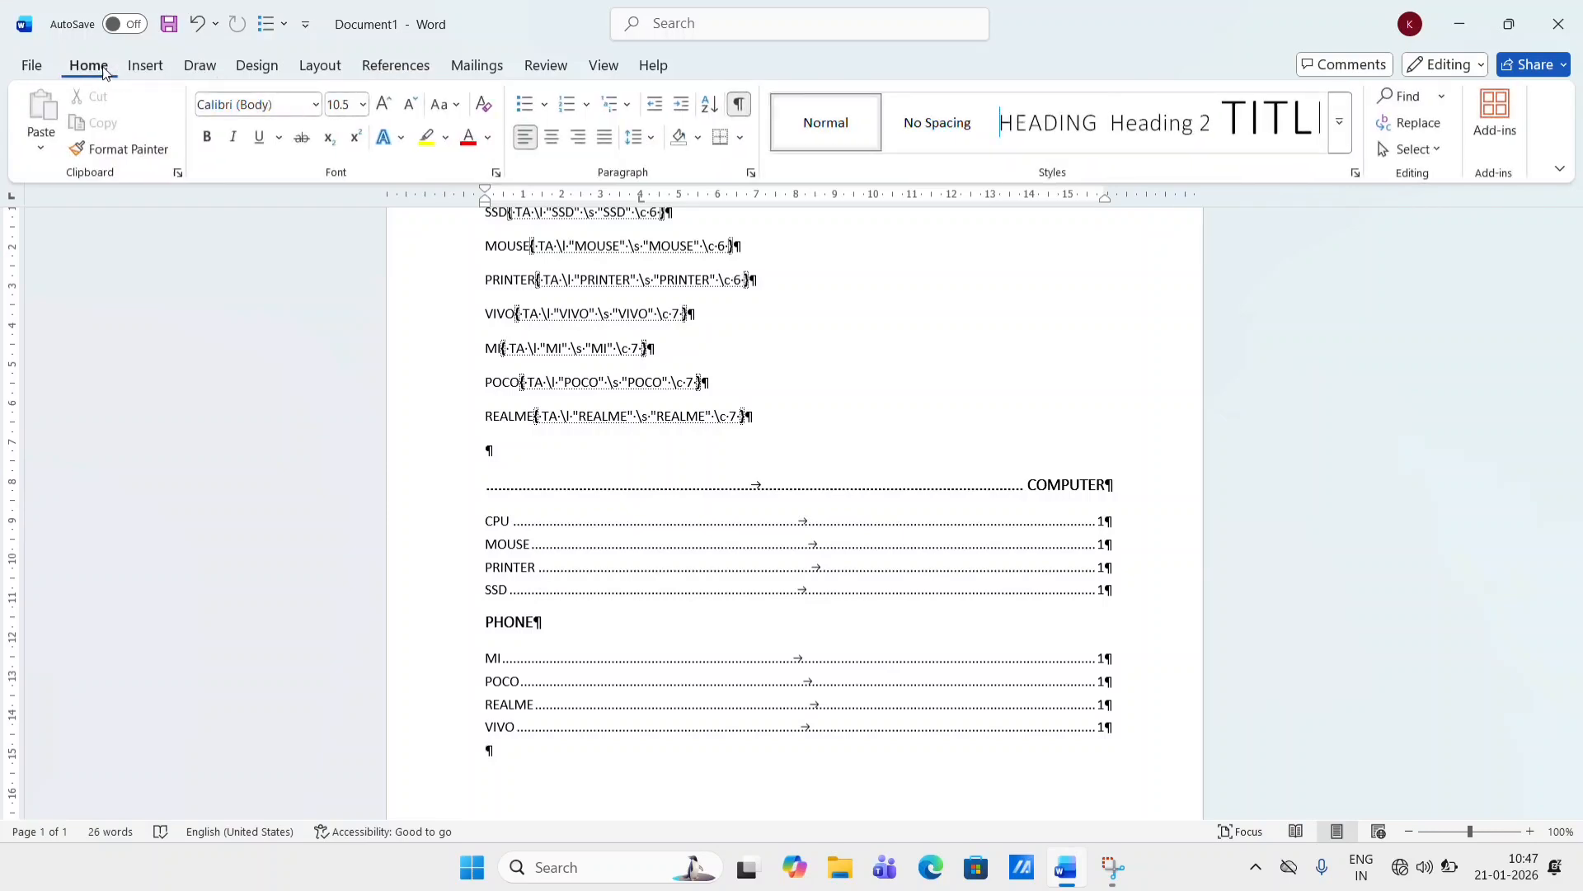
pyautogui.click(739, 103)
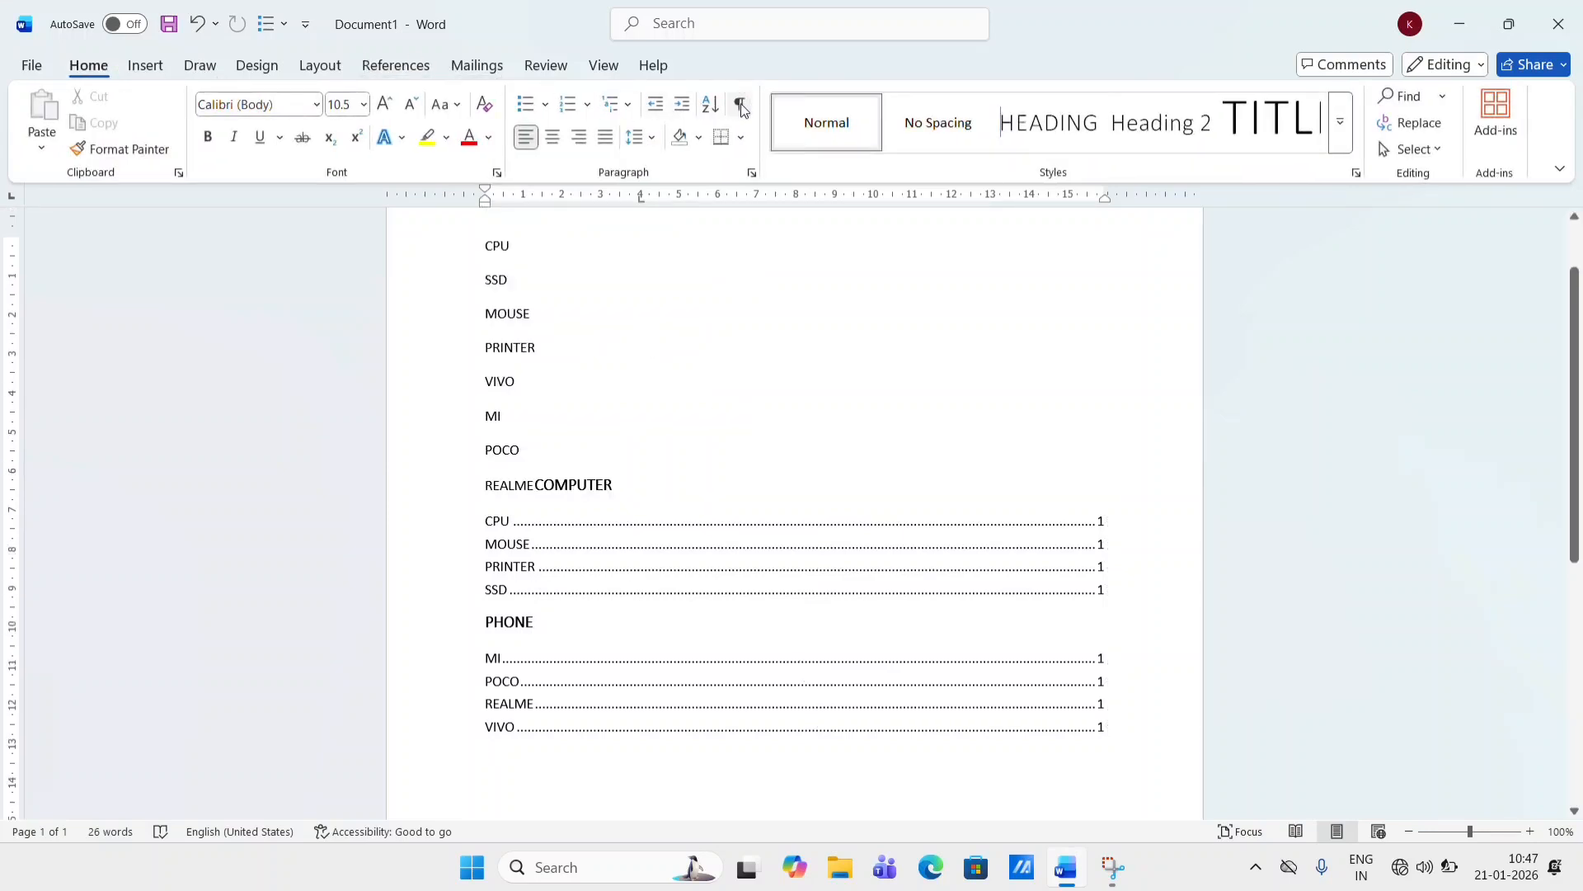
# - Move the COMPUTER heading onto its own line below REALME
pyautogui.click(536, 488)
pyautogui.press('Return')
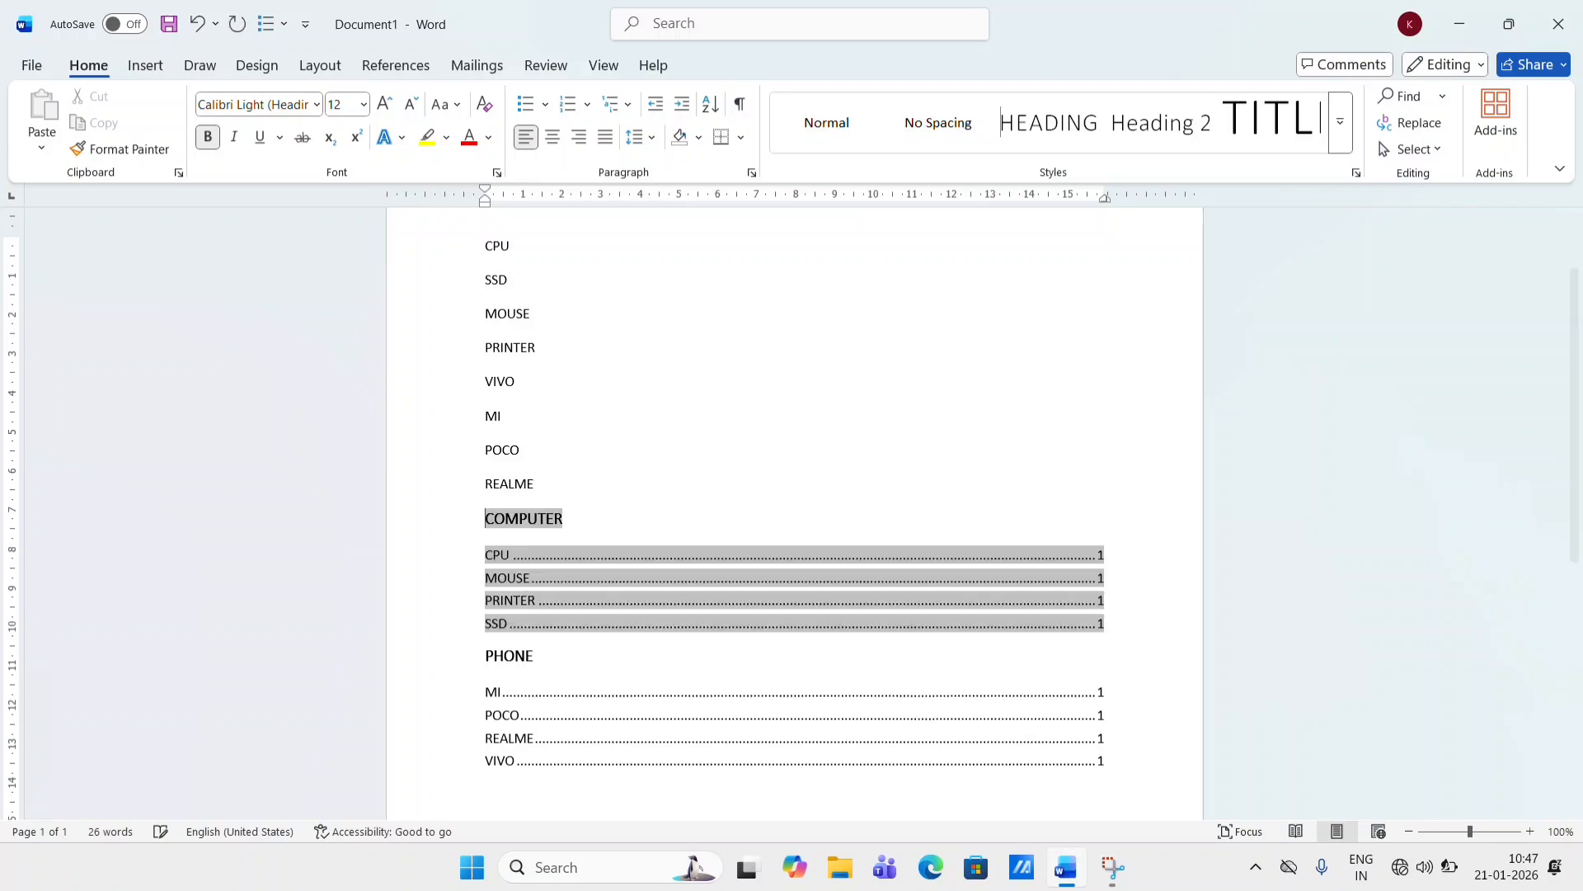
pyautogui.click(841, 421)
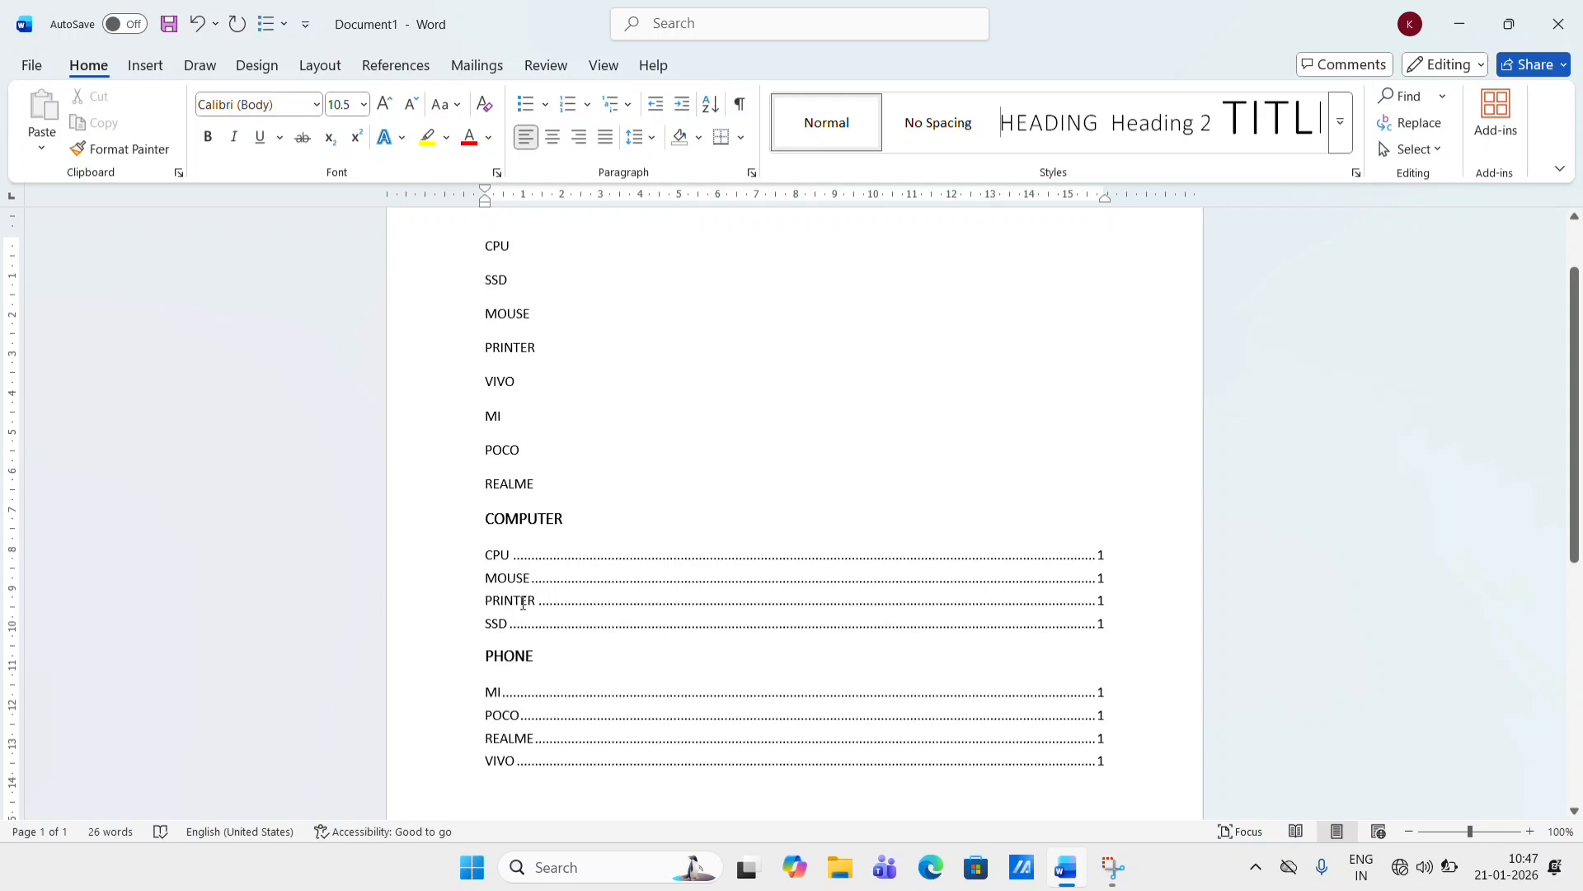
# - Add a new line reading ONE PLUS after REALME
pyautogui.scroll(-4, 580, 622)
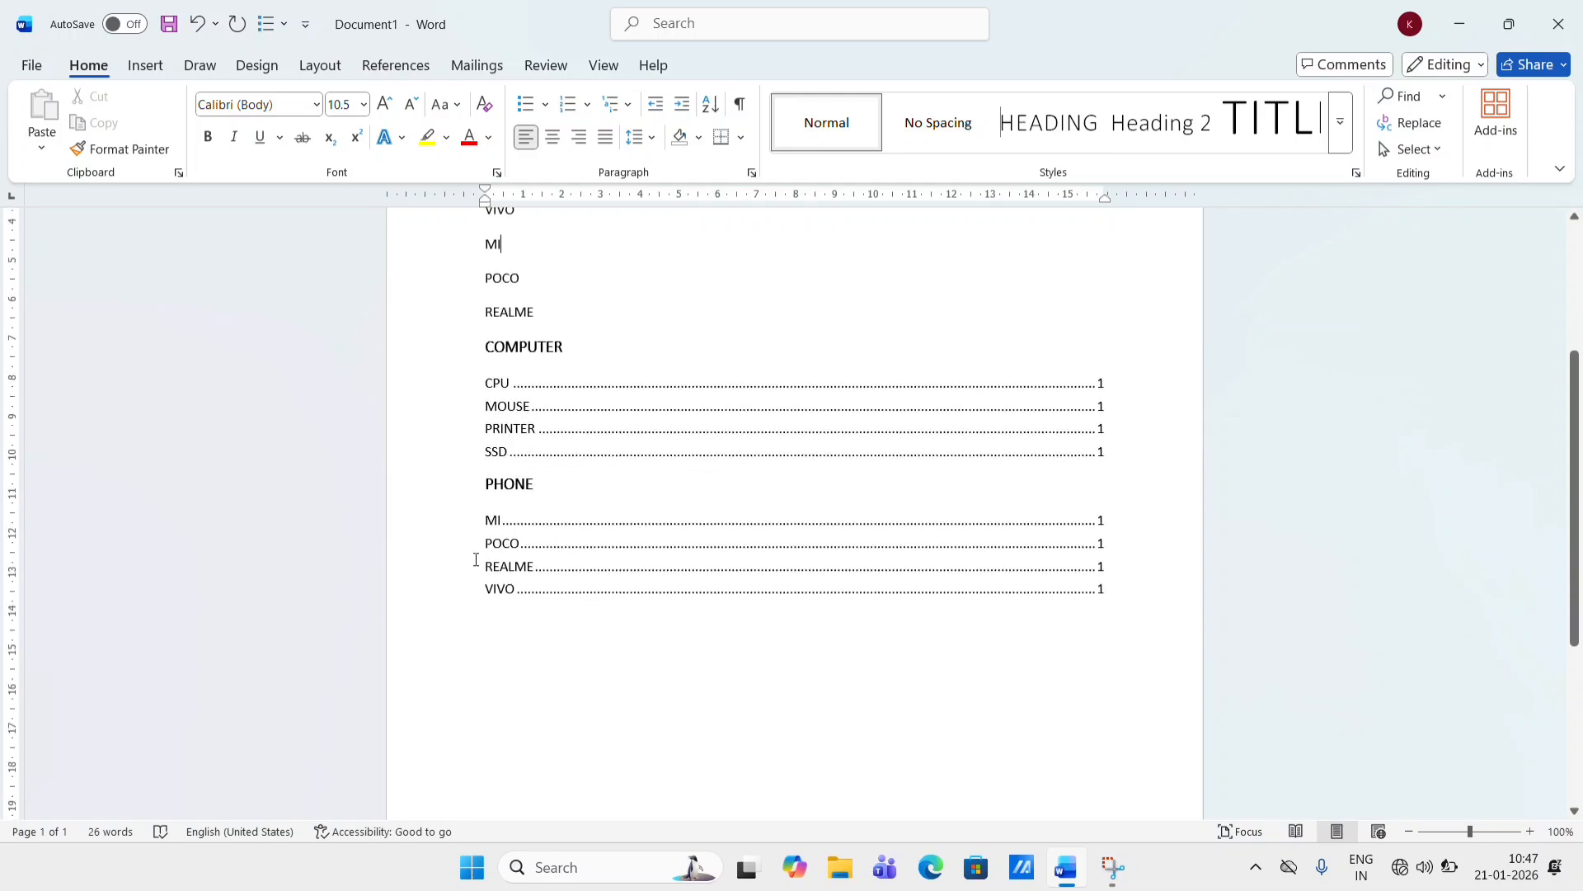
pyautogui.scroll(6, 576, 632)
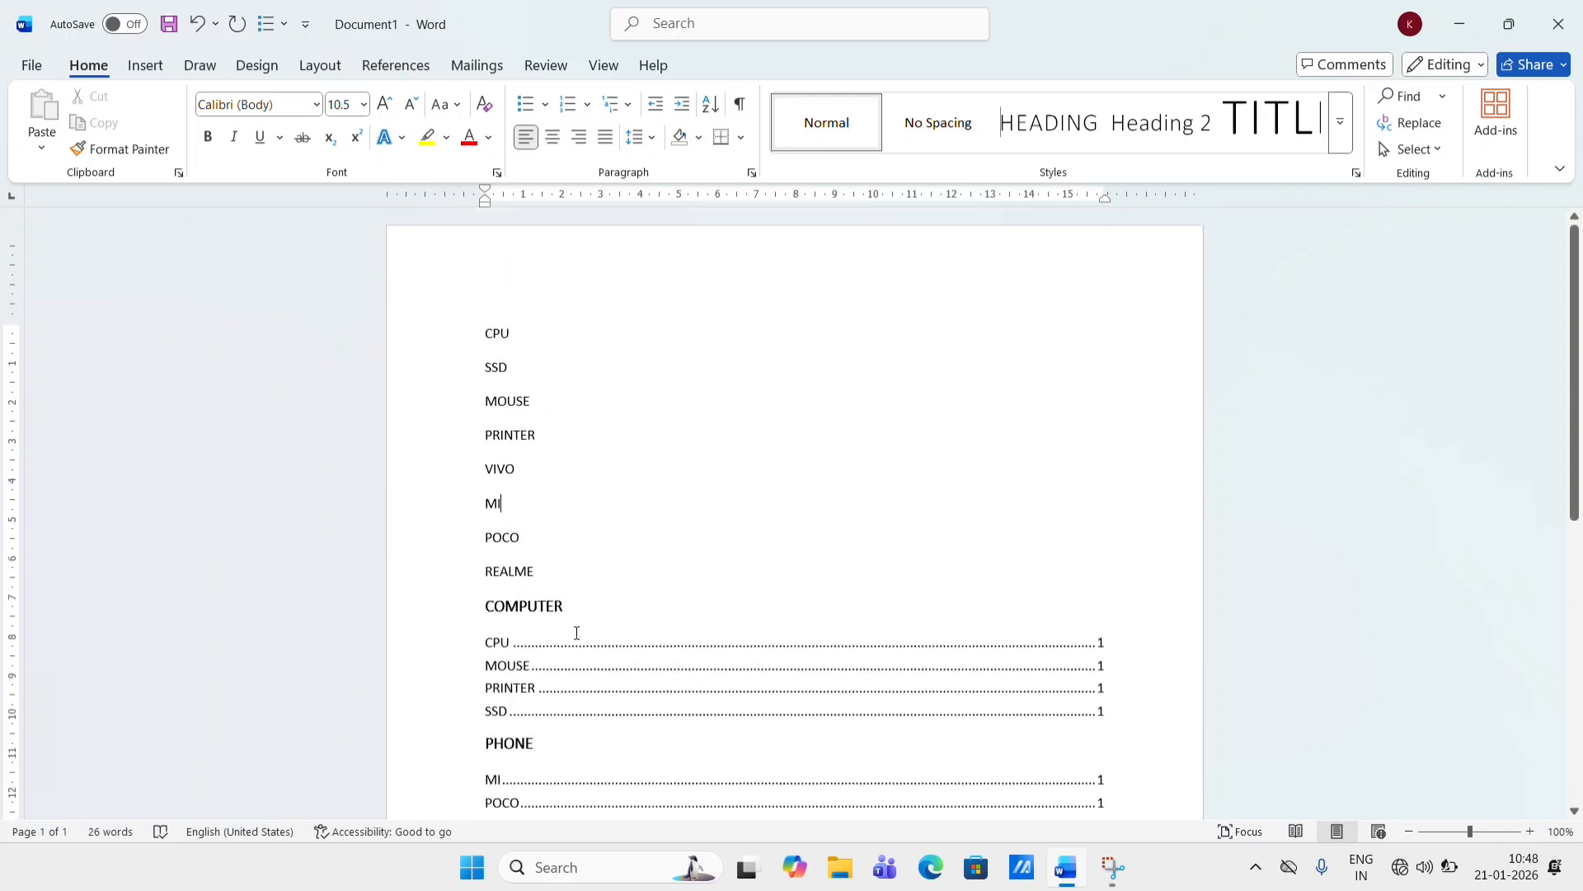
pyautogui.scroll(-4, 576, 632)
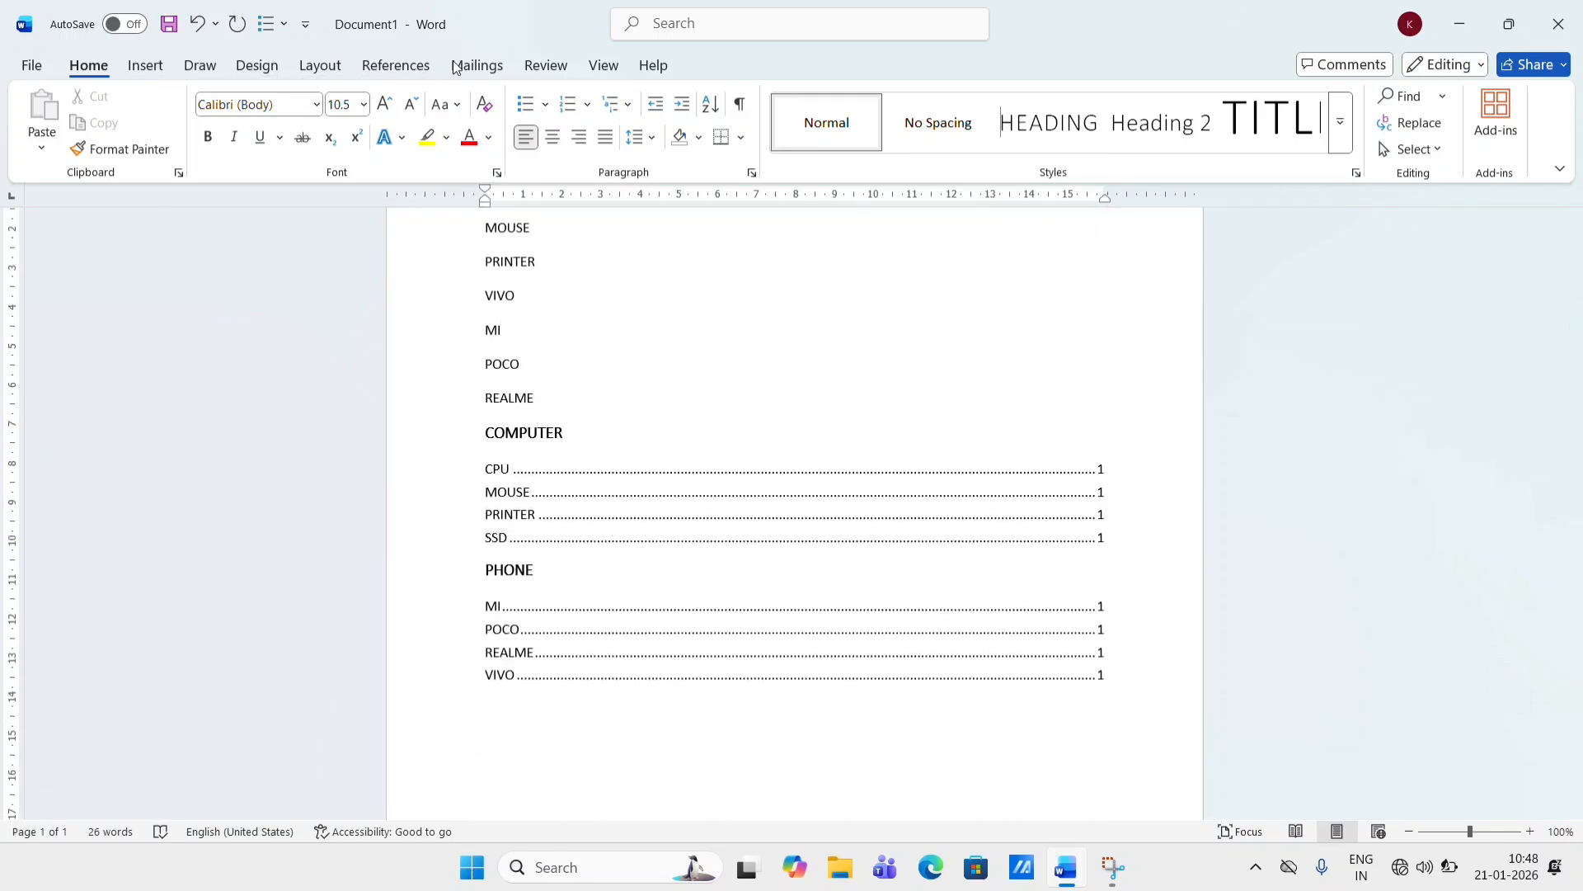
pyautogui.click(396, 65)
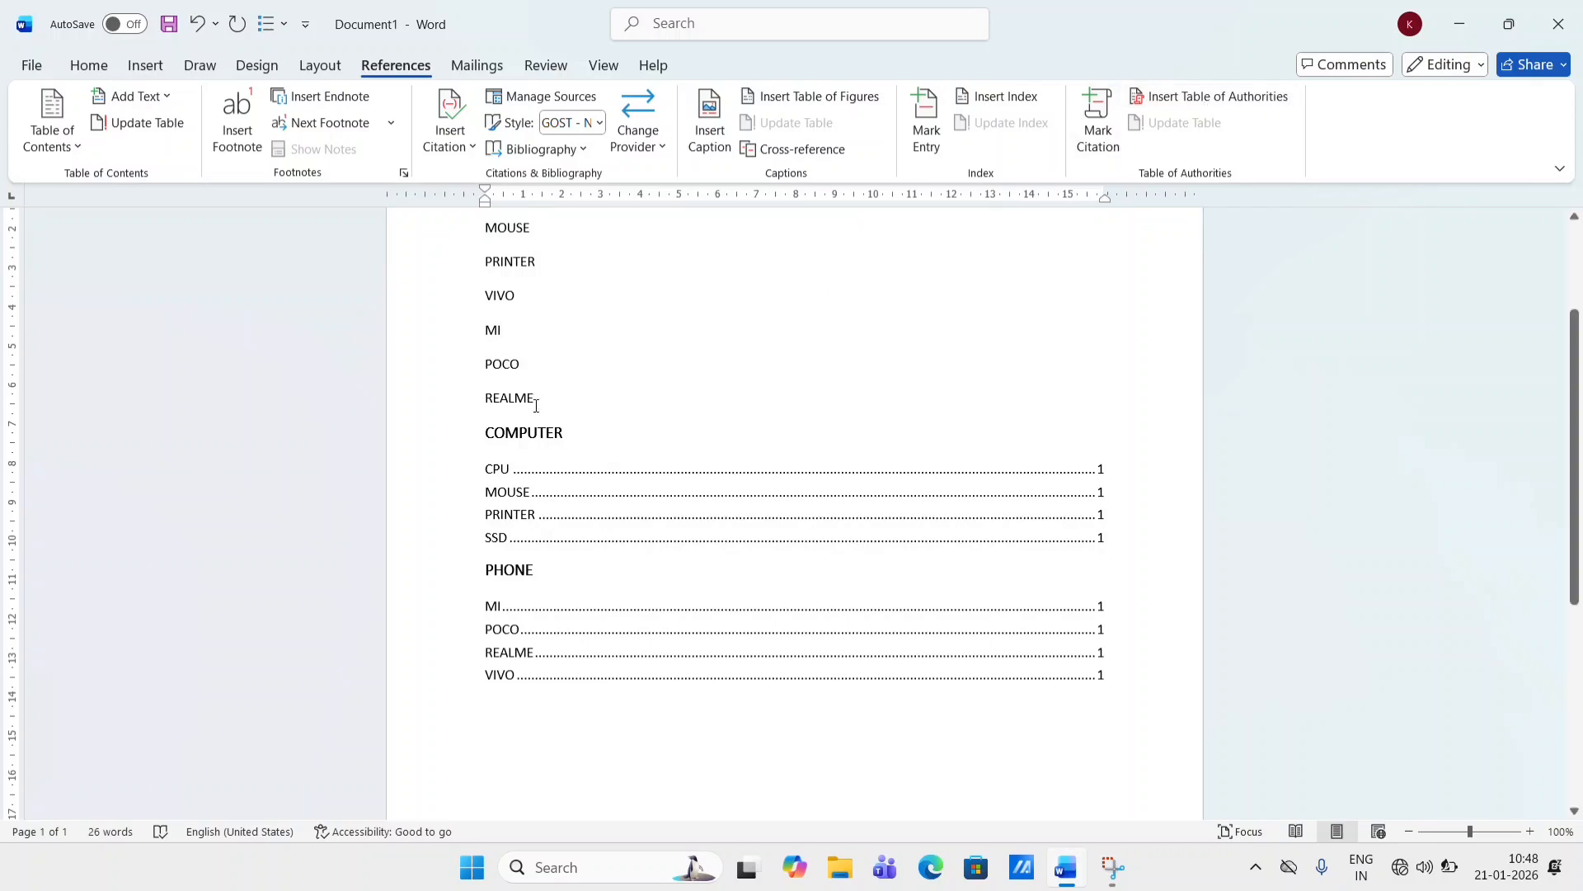
pyautogui.press('Return')
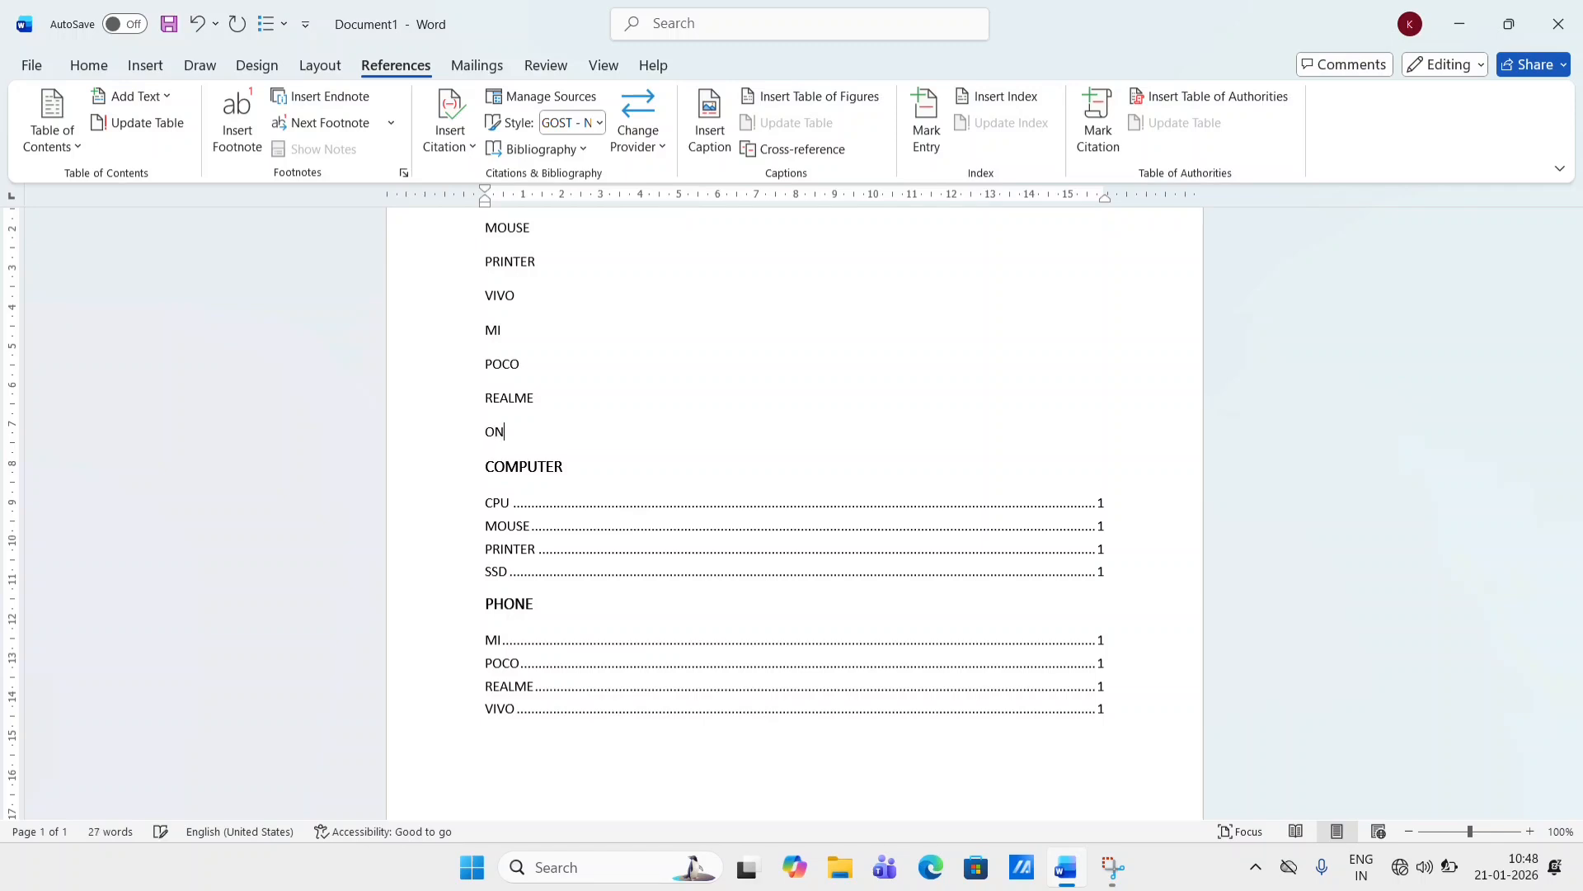
pyautogui.write('ONE PLUS')
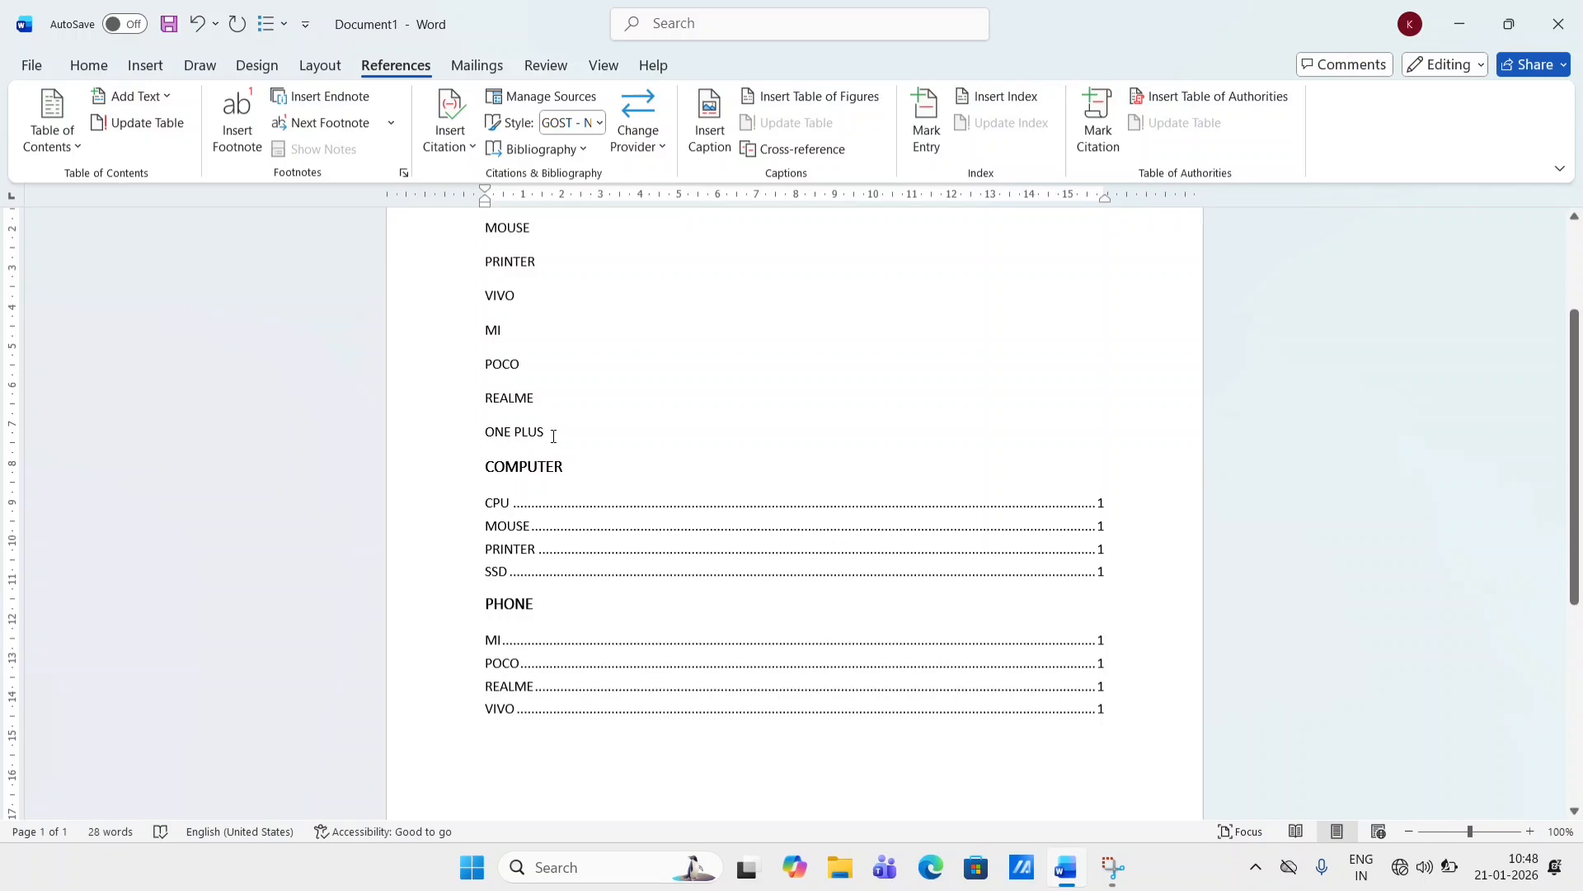
# - Mark ONE PLUS as a citation in the PHONE category and update the table of authorities to include it
pyautogui.tripleClick(506, 432)
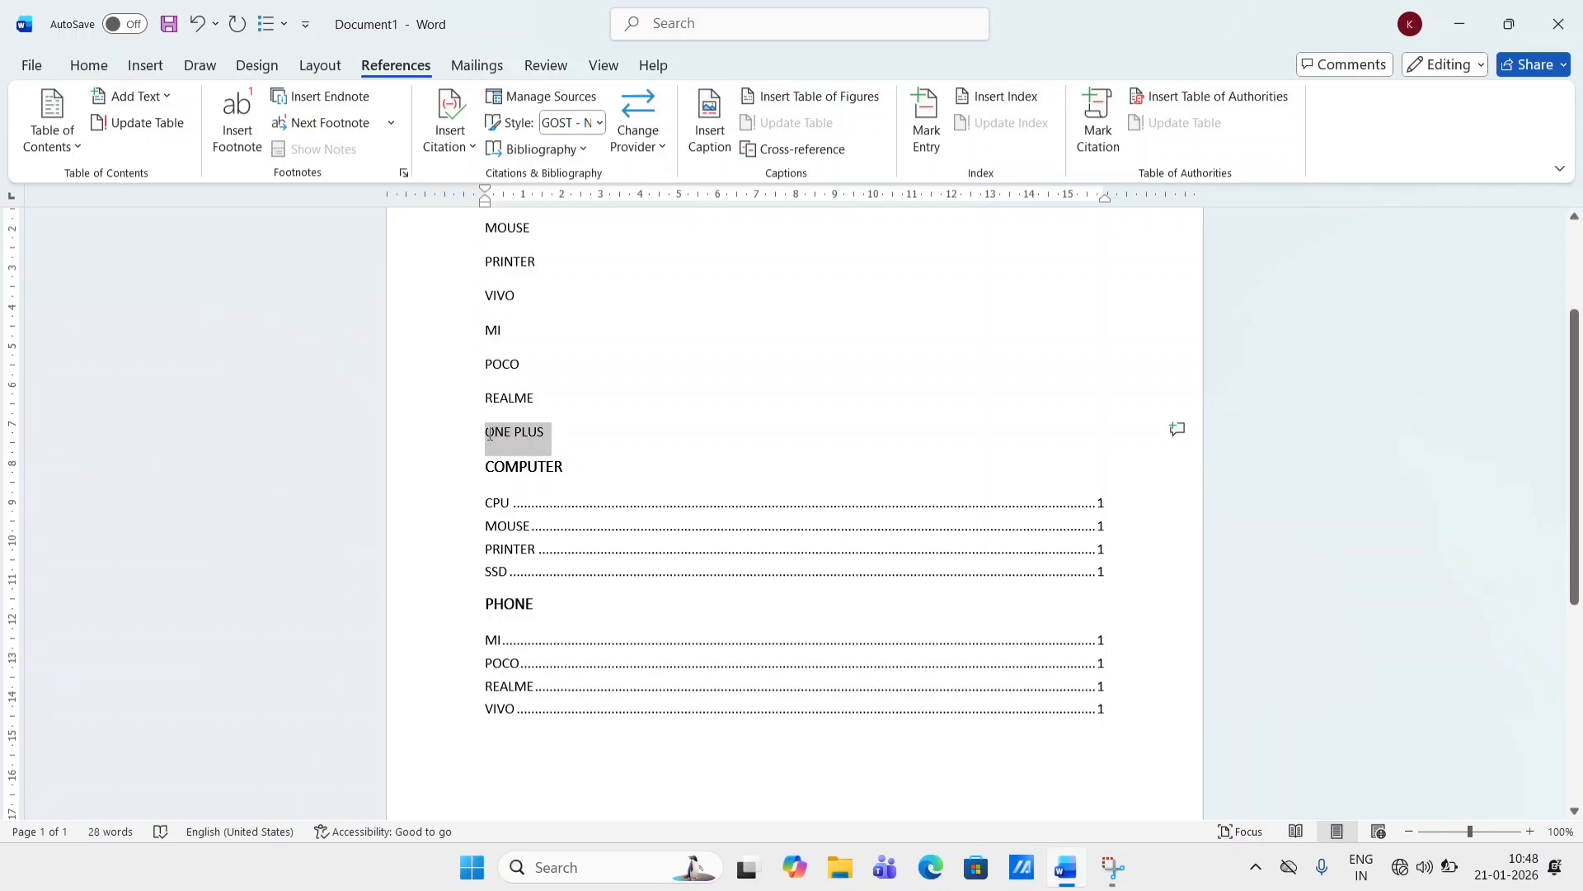
pyautogui.click(1096, 135)
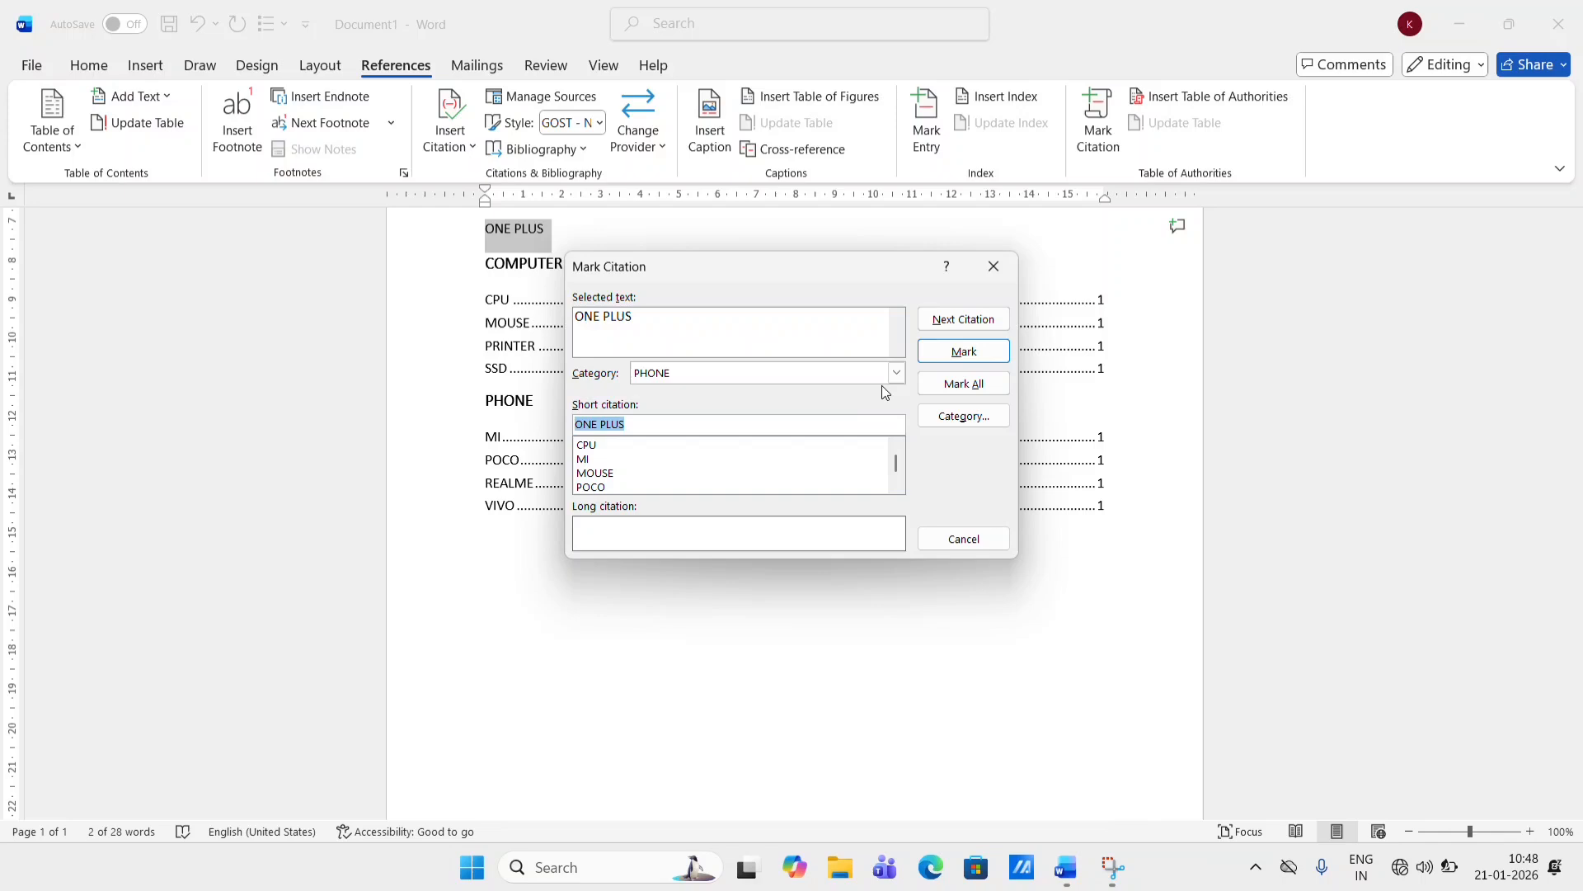
pyautogui.click(964, 351)
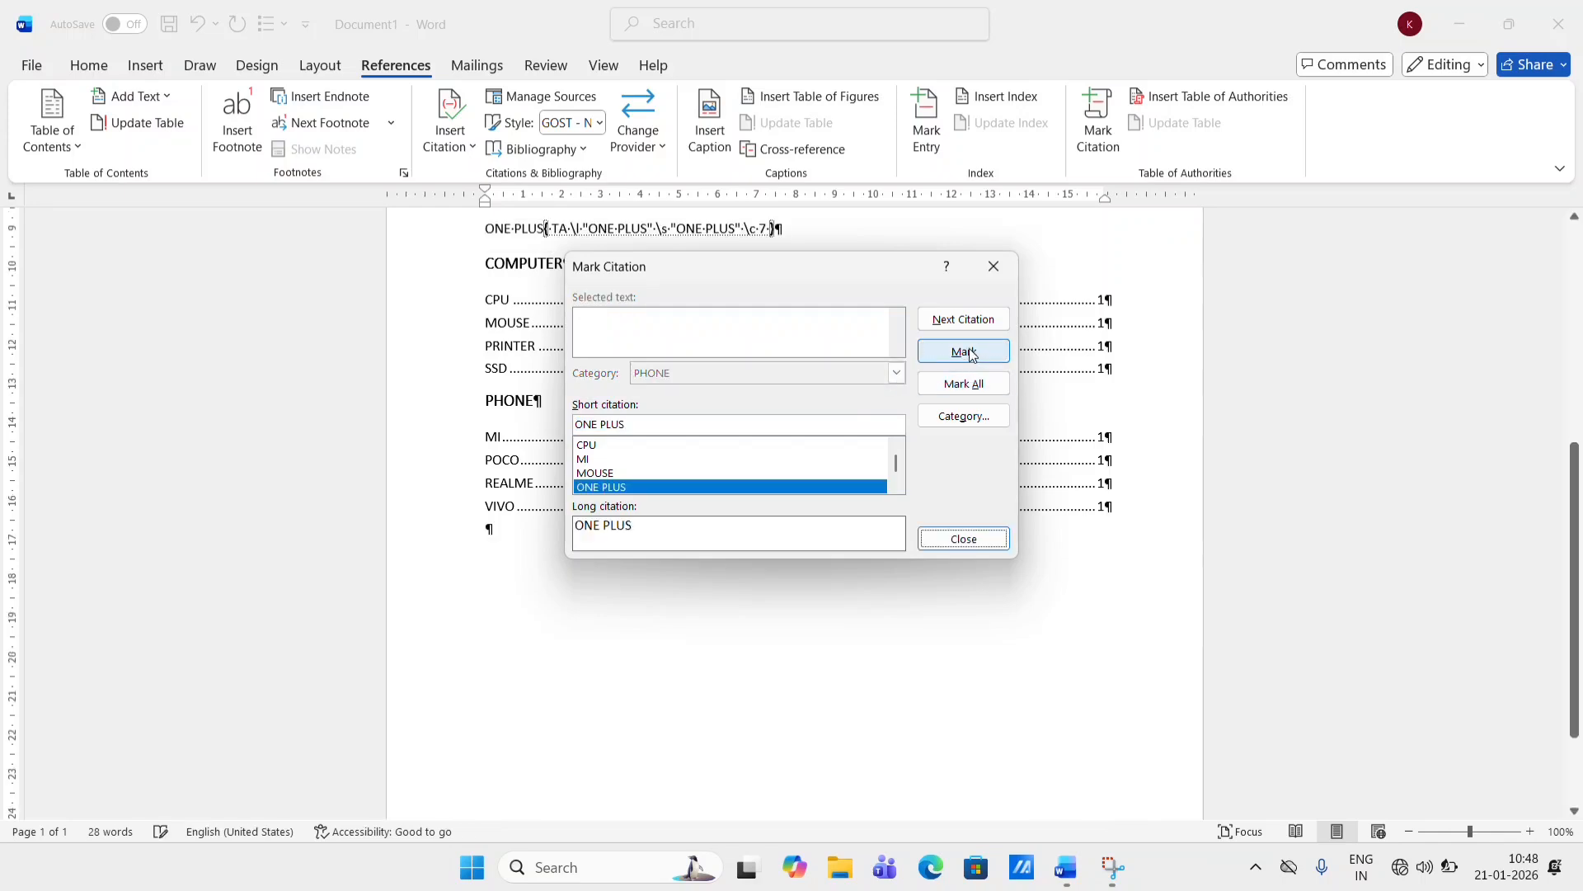
pyautogui.click(964, 539)
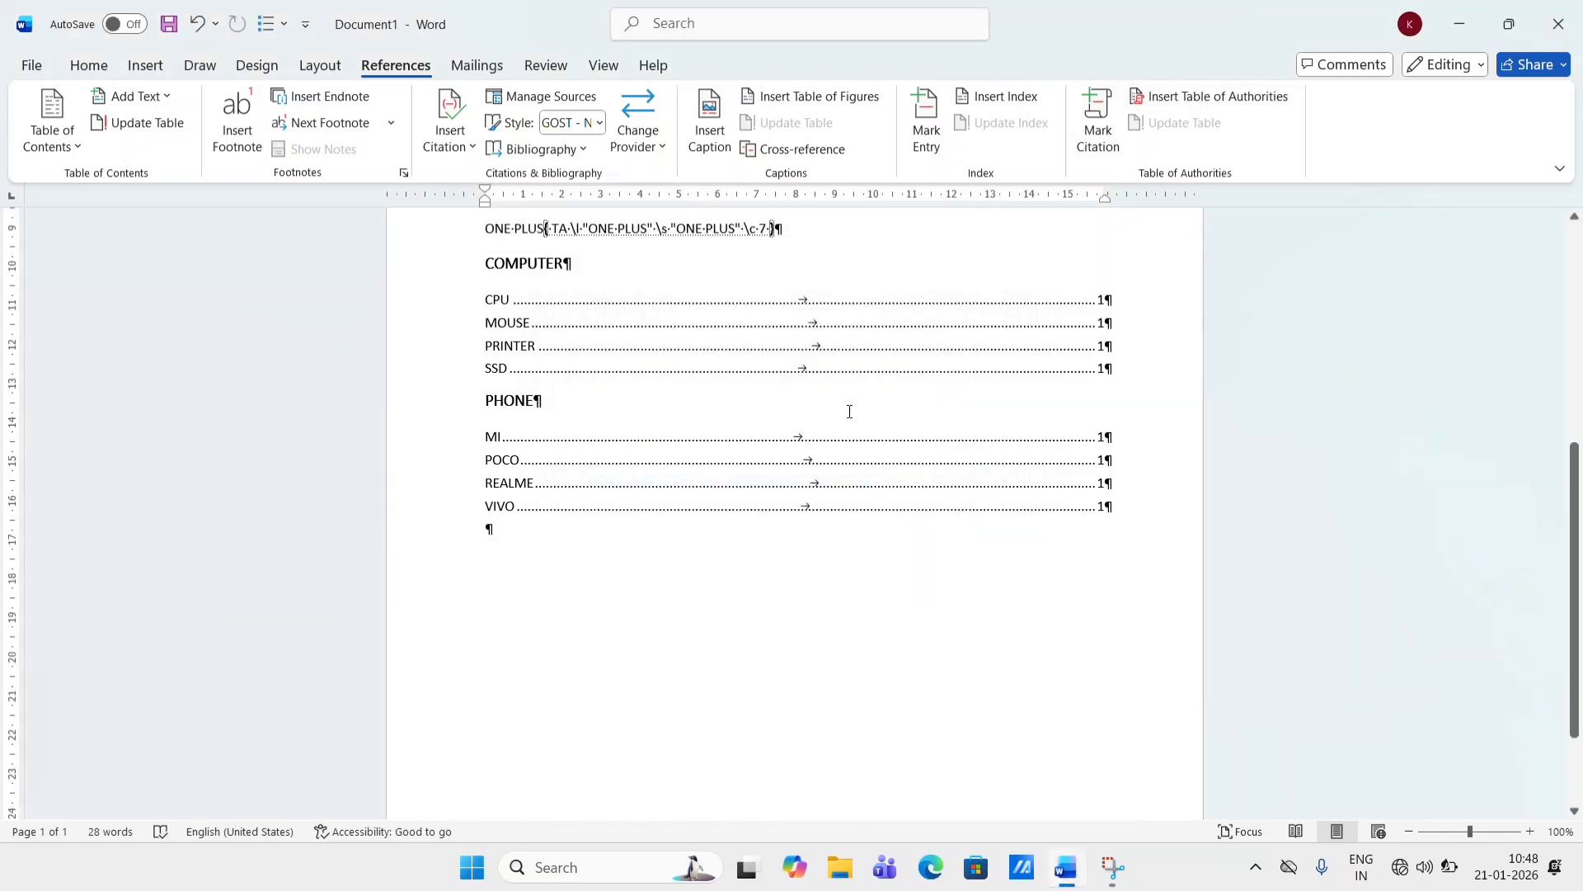
pyautogui.click(778, 509)
pyautogui.click(1180, 122)
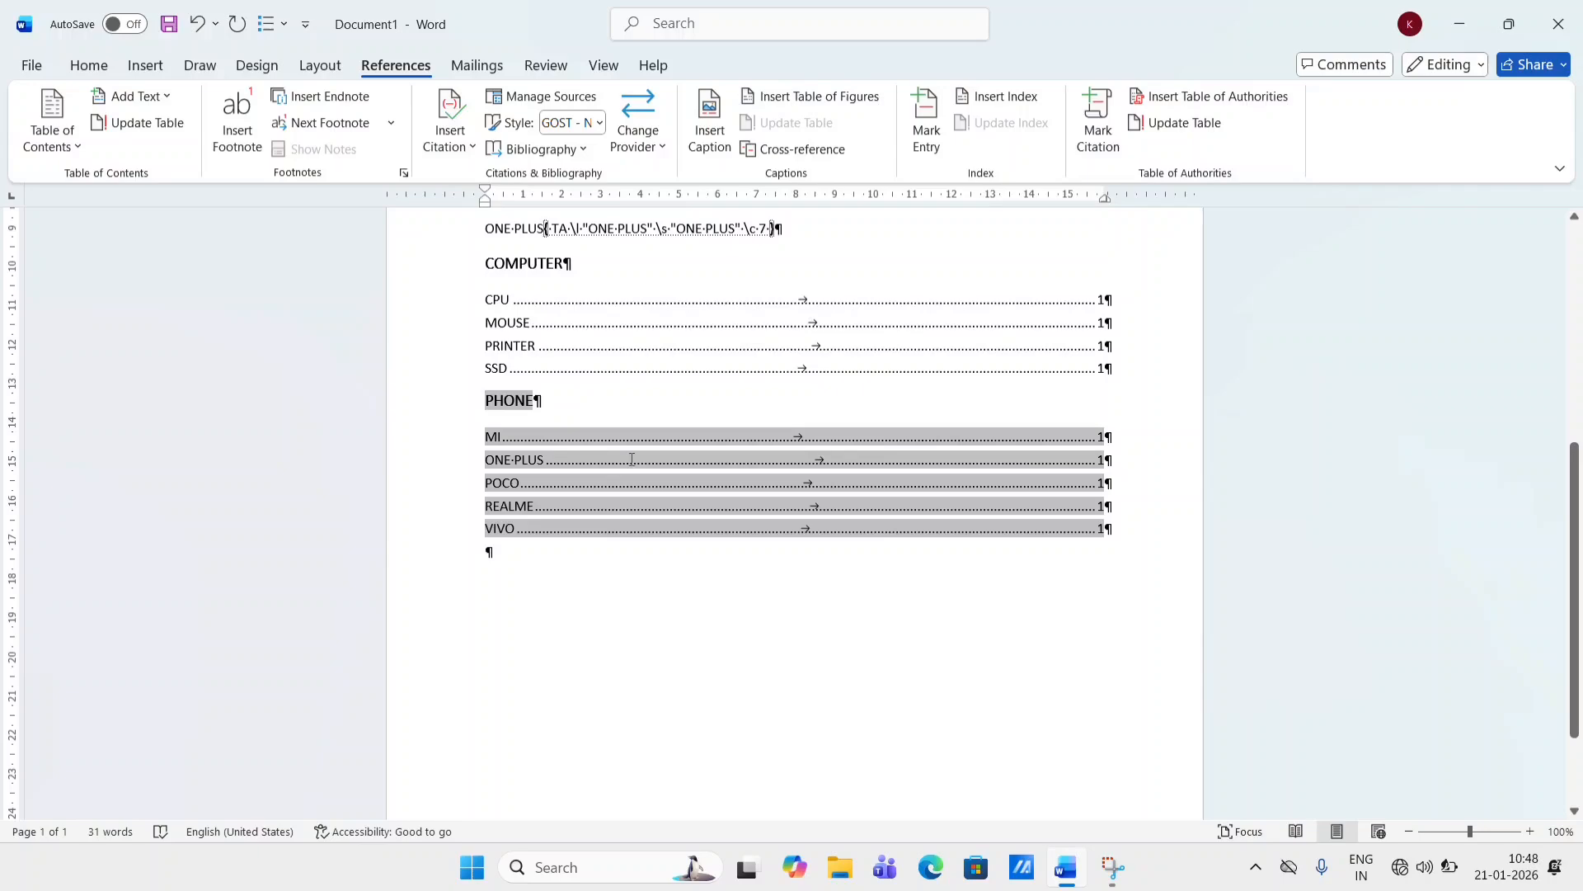
# - Turn off the display of formatting marks and field codes, returning to the References features
pyautogui.scroll(5, 632, 459)
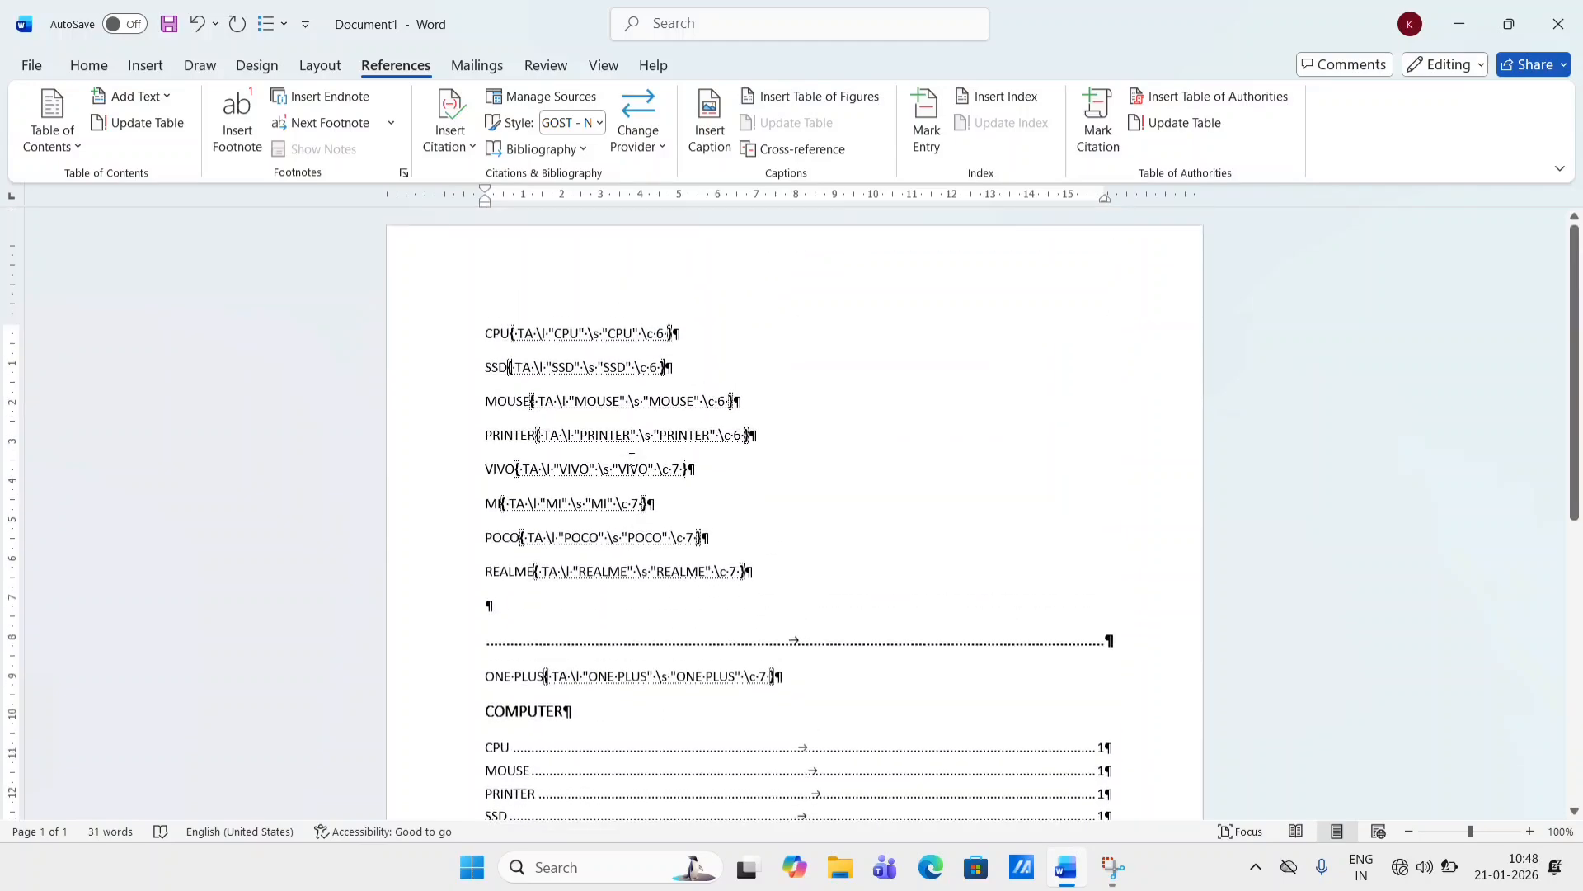
pyautogui.scroll(-2, 632, 460)
pyautogui.scroll(2, 707, 443)
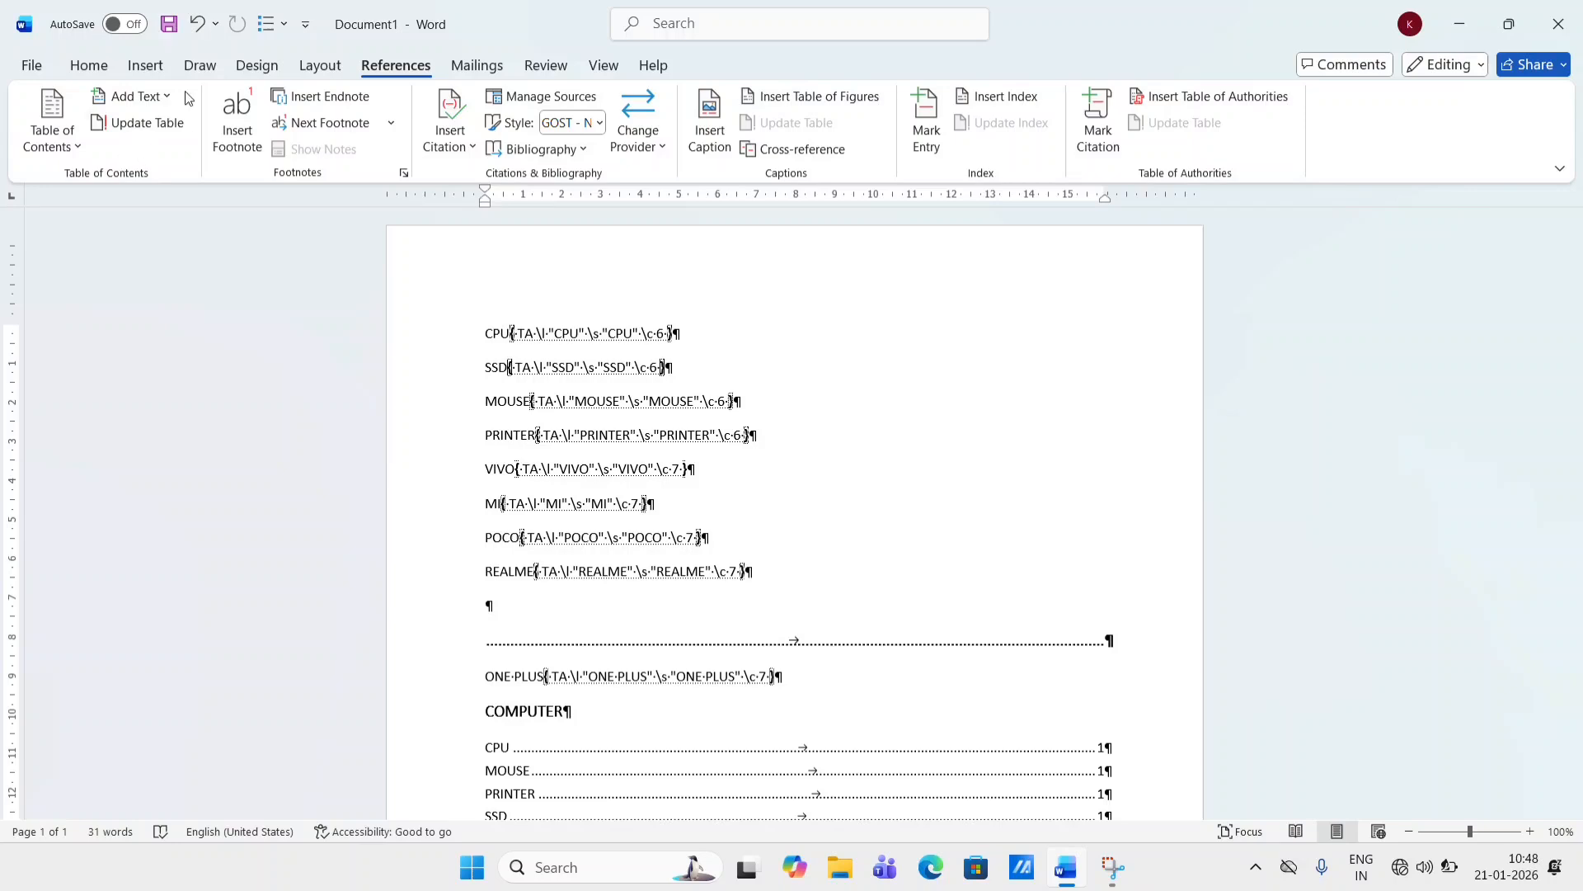
pyautogui.click(96, 70)
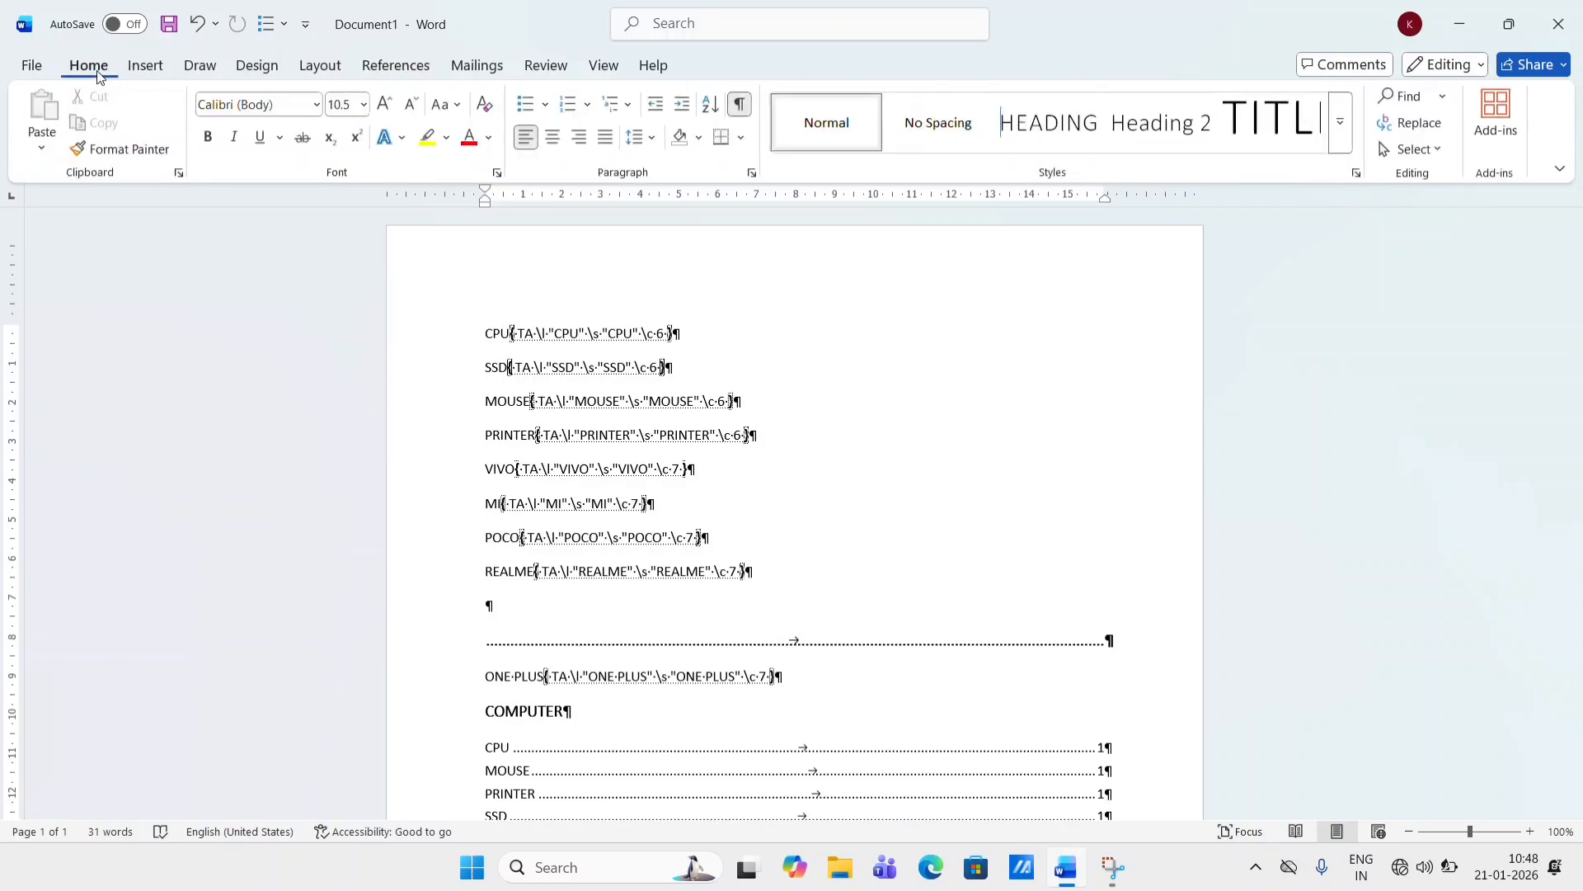
pyautogui.click(747, 116)
pyautogui.click(412, 65)
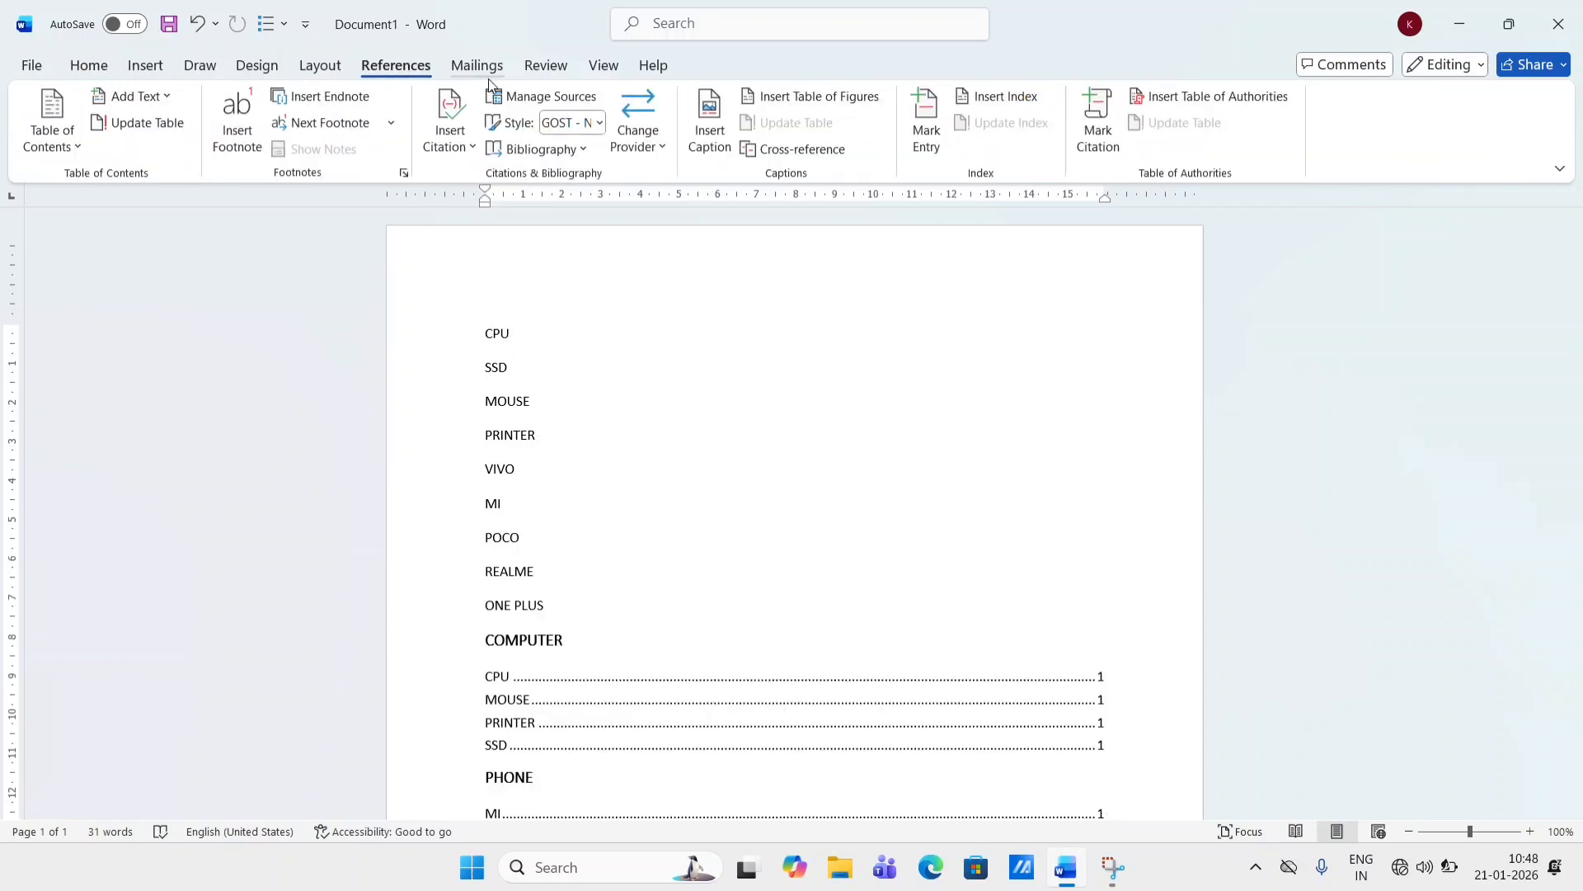